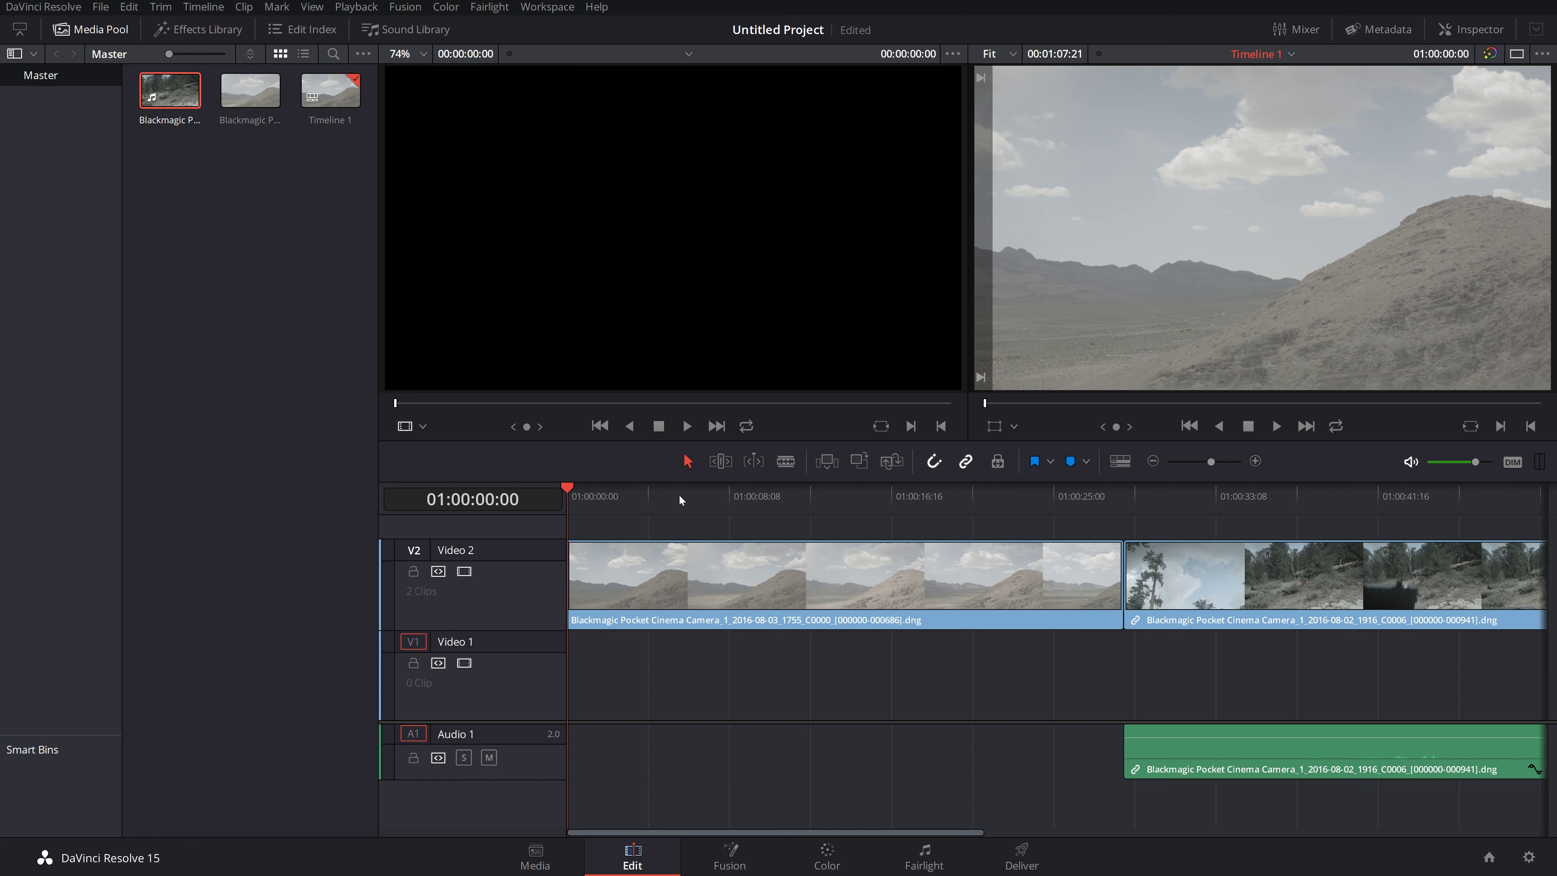
Step: Select the desert hill clip and switch to blade editing mode
left_click(690, 565)
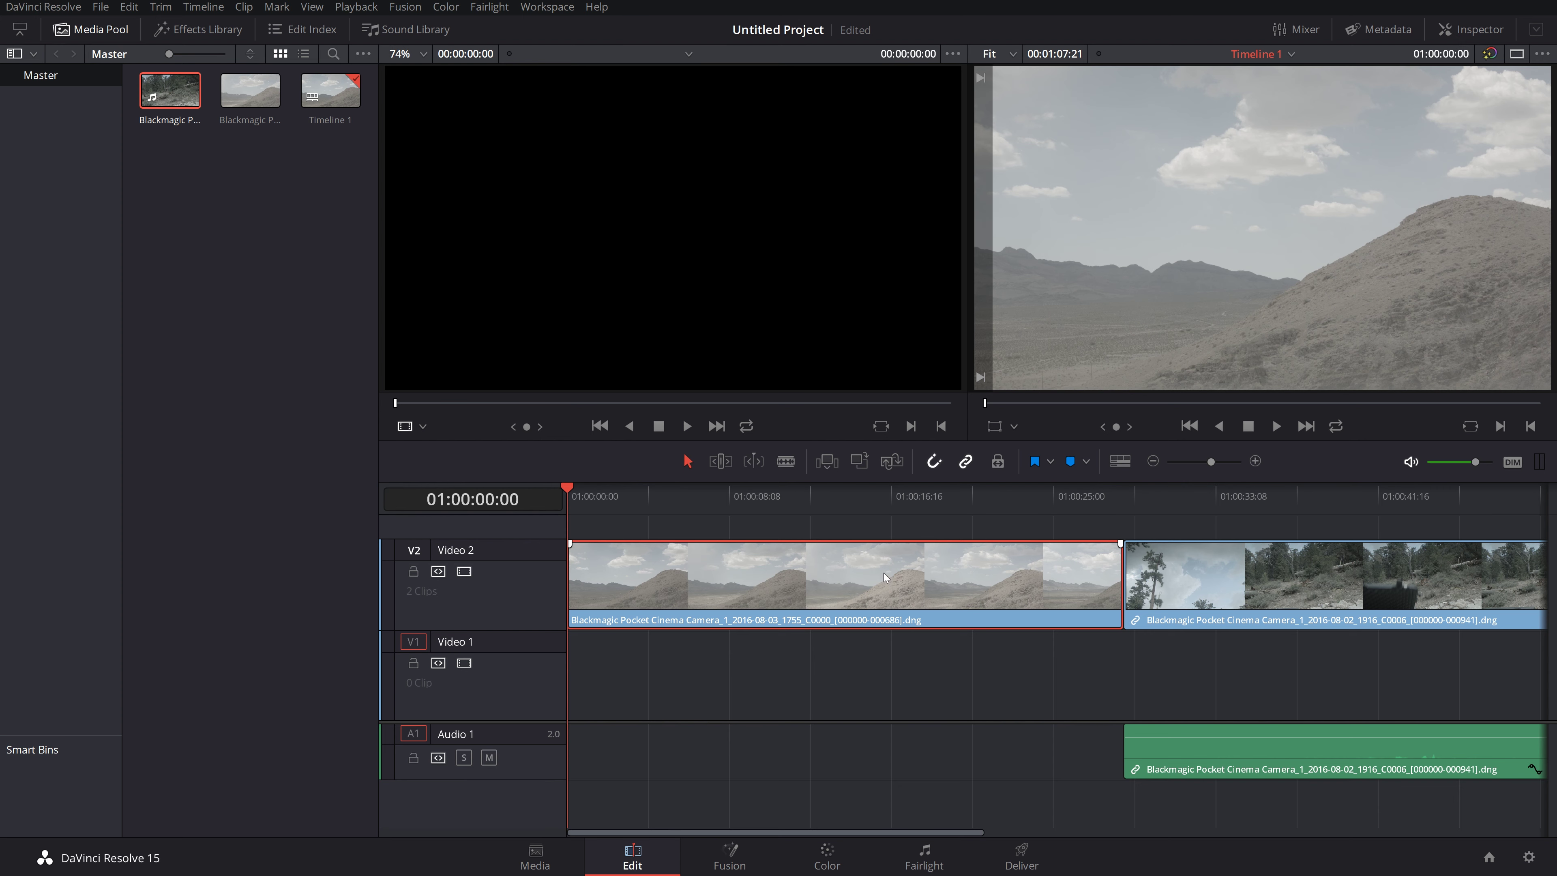
mouse_move(884, 573)
left_mouse_down()
mouse_move(878, 666)
mouse_move(879, 576)
left_mouse_up()
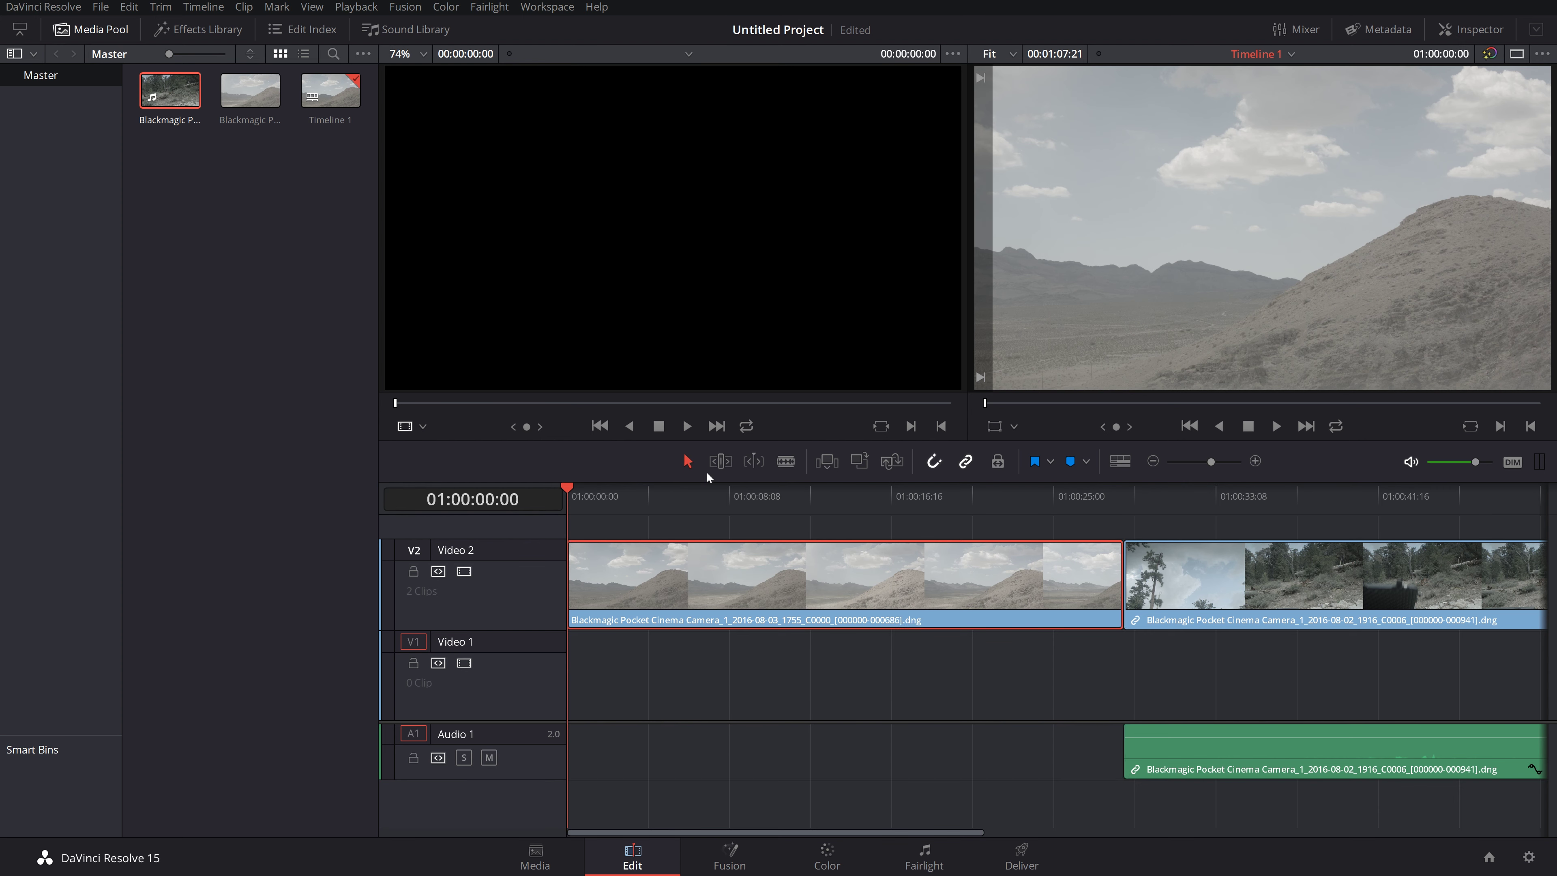
left_click(788, 465)
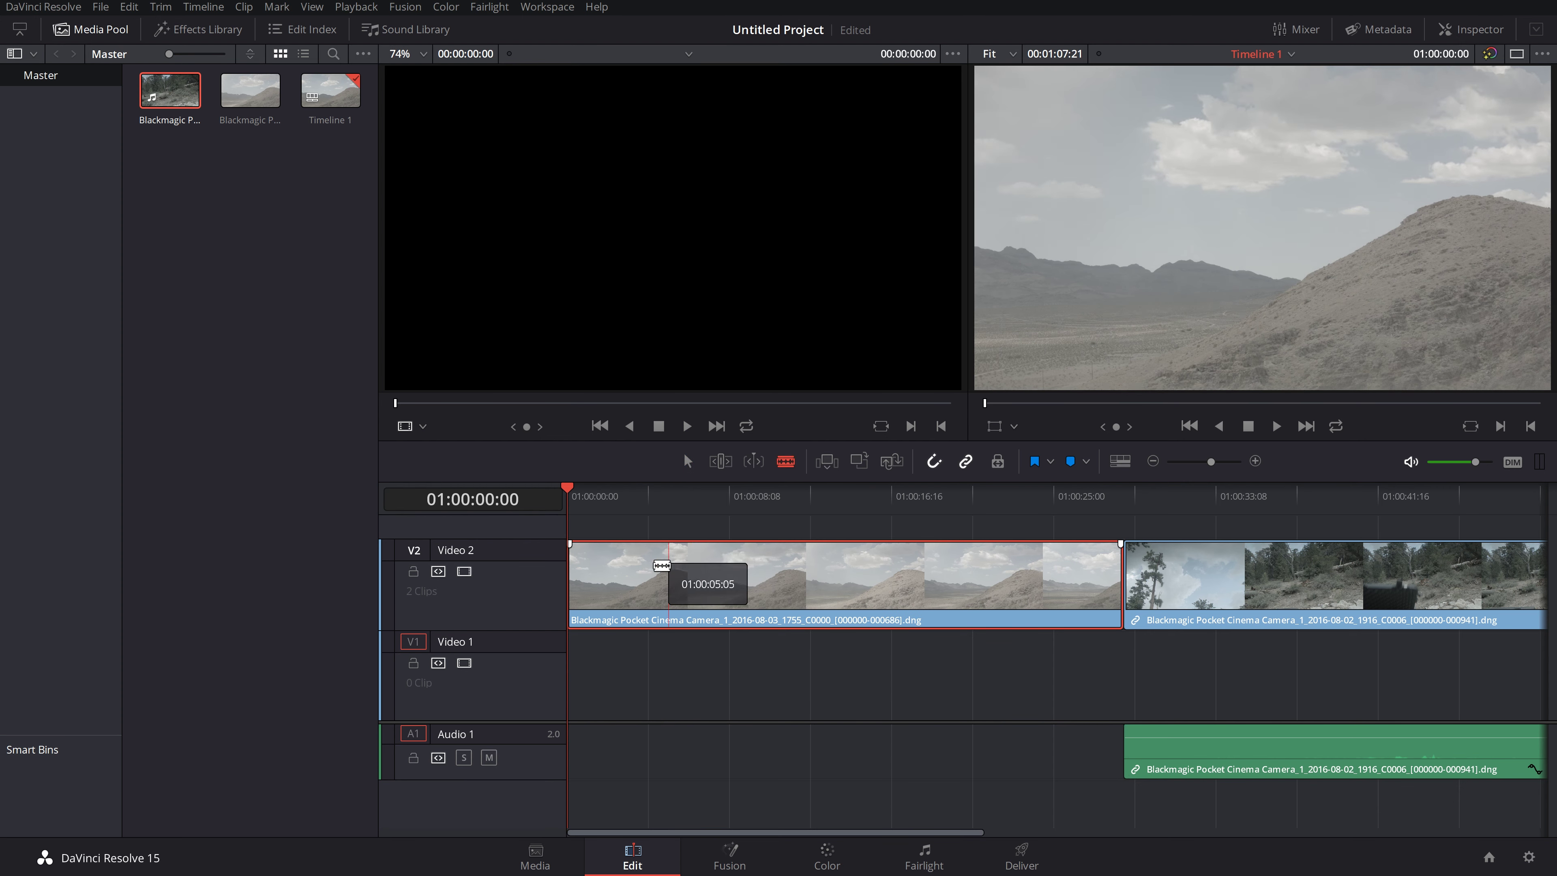
Step: Make trial blade cuts across the desert and forest clips, then undo them all
left_click(626, 576)
left_click(773, 576)
left_click(926, 577)
left_click(1089, 577)
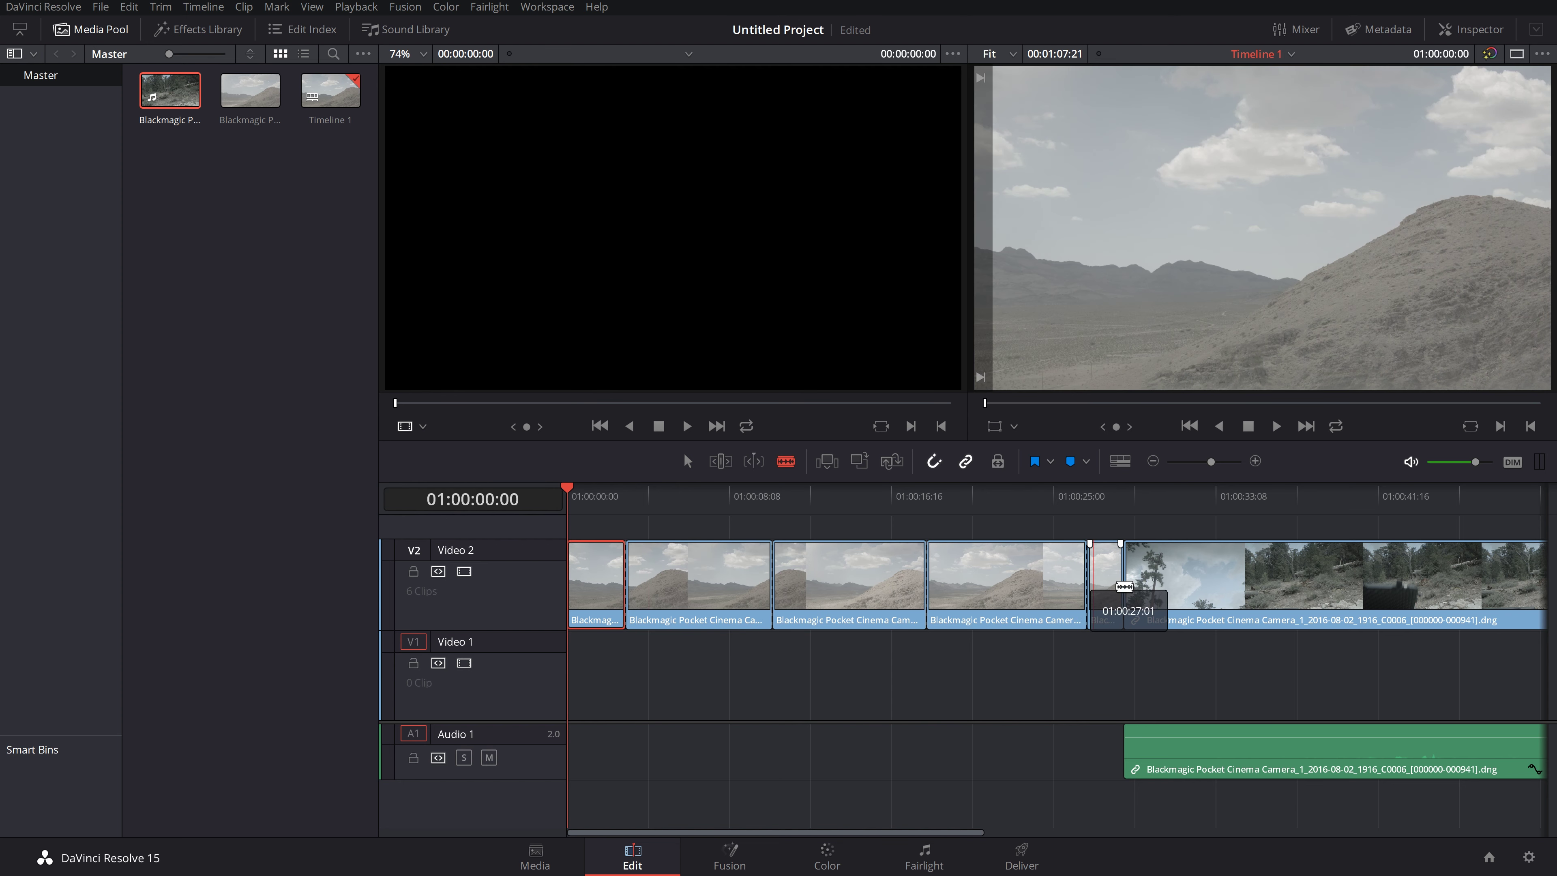
left_click(1228, 589)
left_click(1344, 588)
left_click(1438, 588)
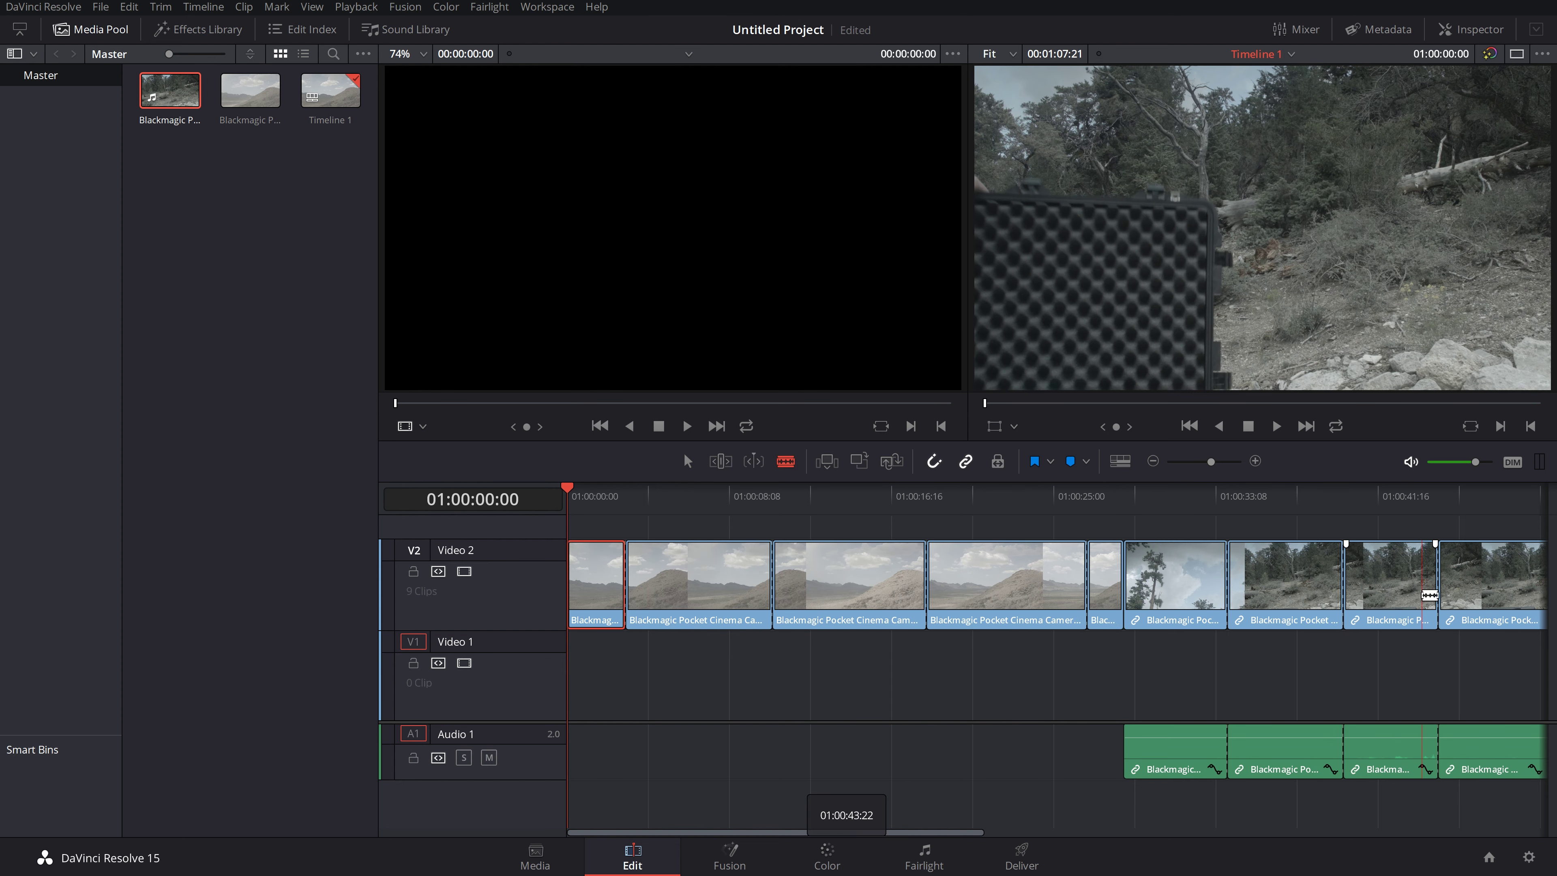
key("ctrl+z")
key("ctrl+z")
key("ctrl+z")
key("ctrl+z")
key("ctrl+z")
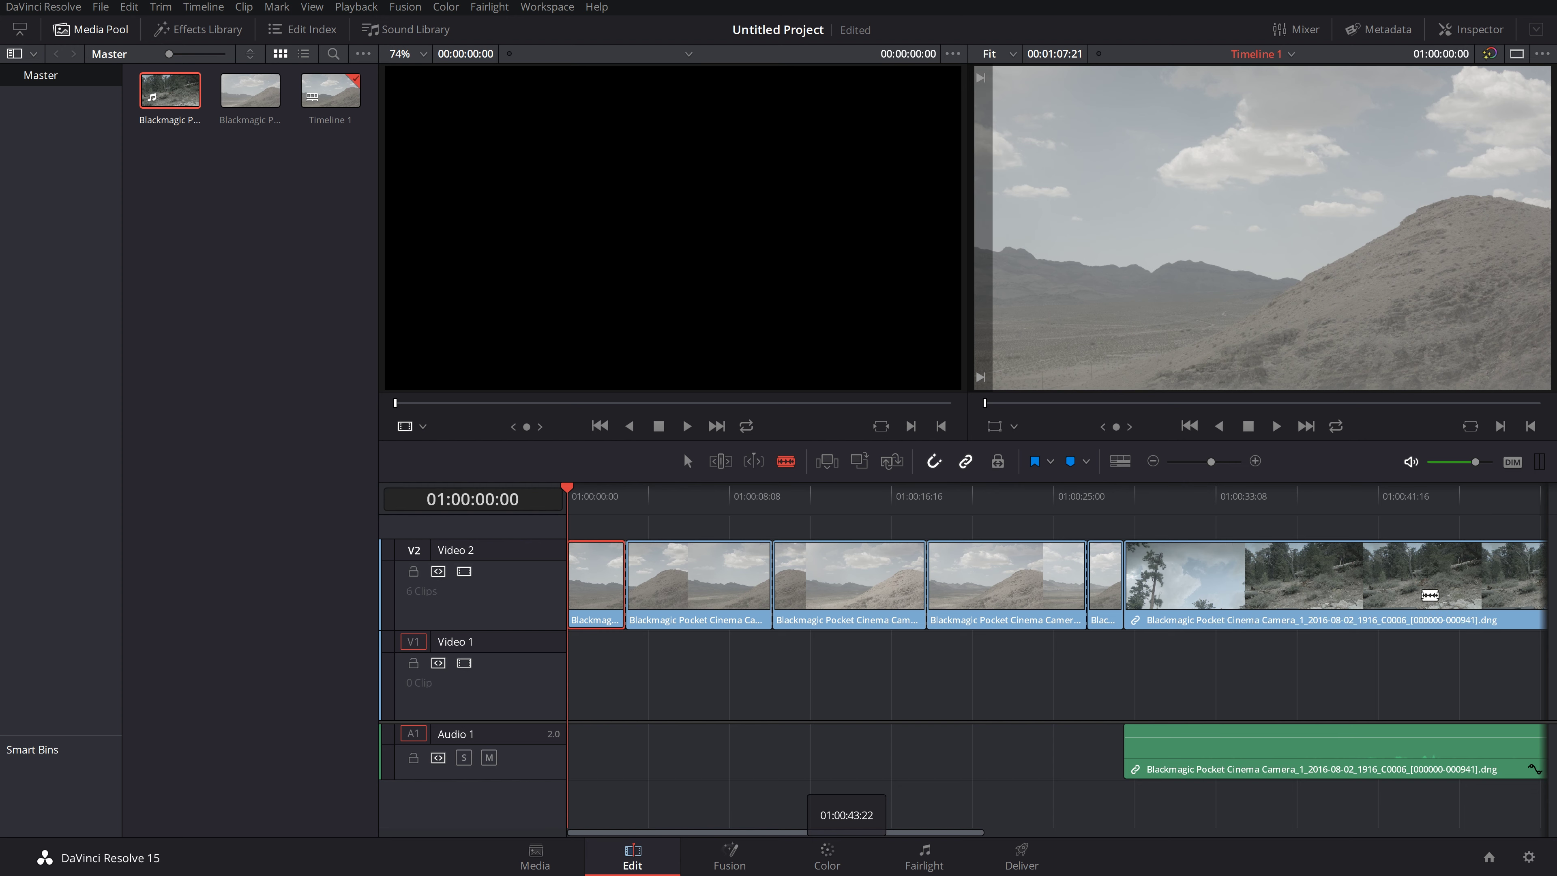
key("ctrl+z")
key("ctrl+z")
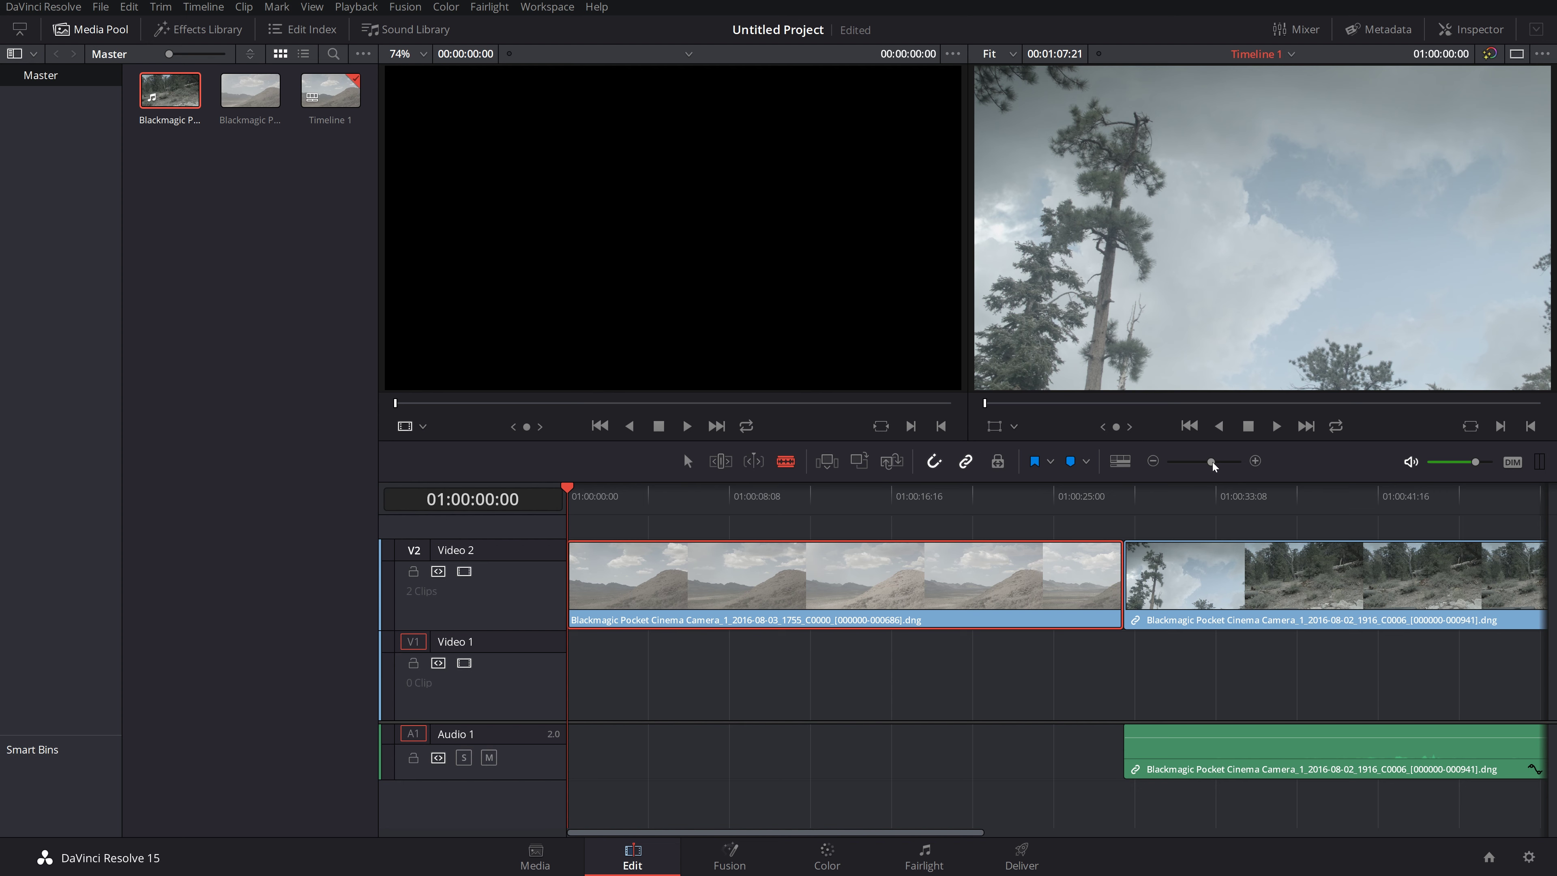
Step: Zoom the timeline out to its full length, then back in until the clips fill it
left_click_drag(1211, 461, 1188, 463)
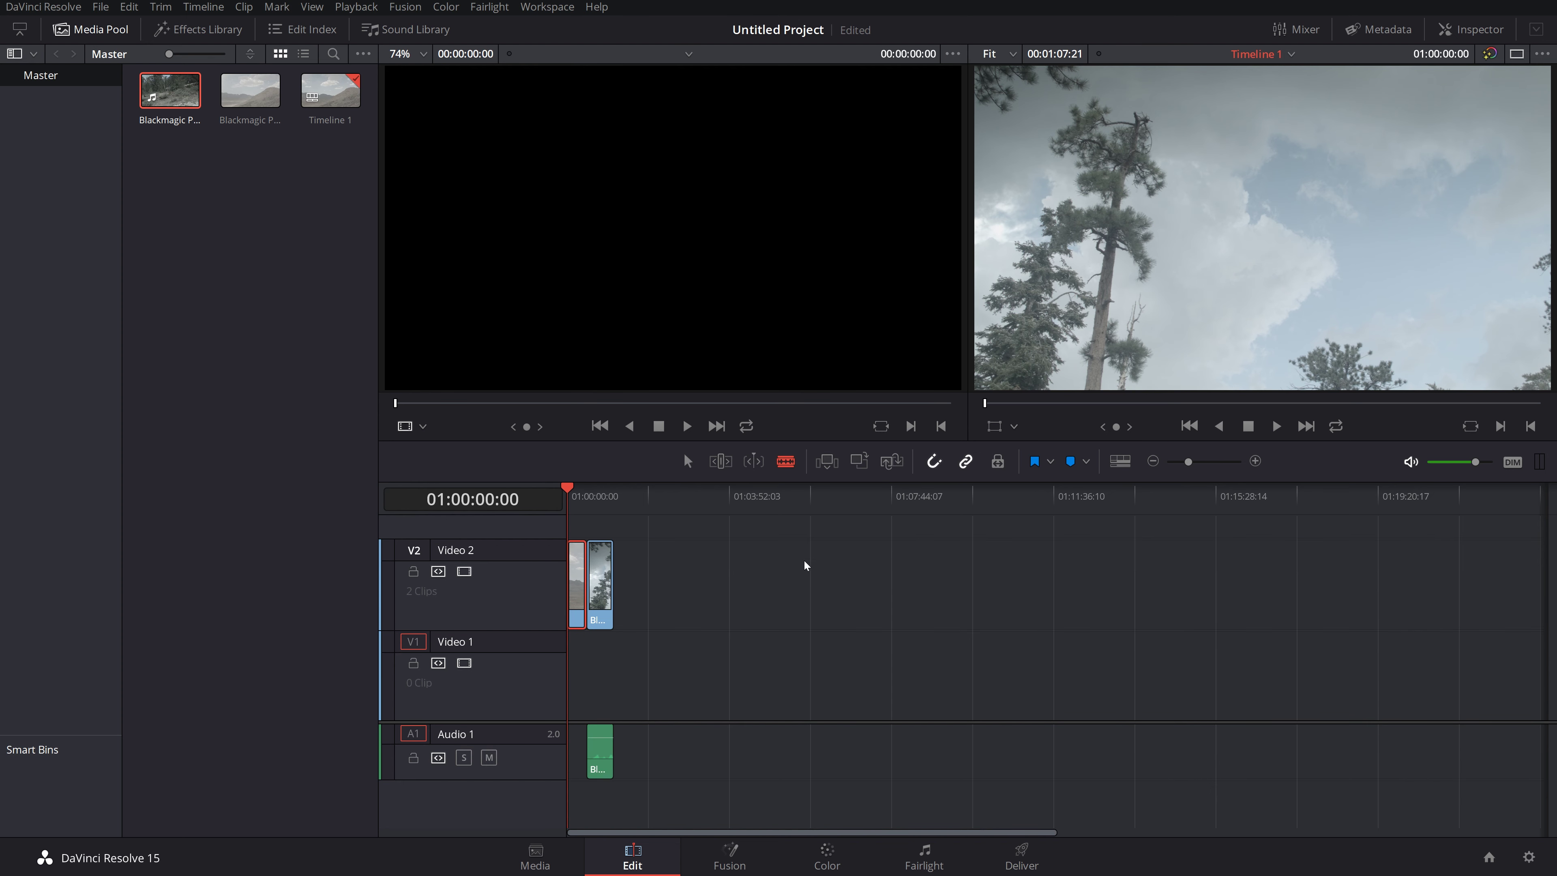
mouse_move(1190, 463)
left_mouse_down()
mouse_move(1239, 463)
mouse_move(1192, 461)
mouse_move(1228, 461)
mouse_move(1196, 466)
mouse_move(1210, 461)
left_mouse_up()
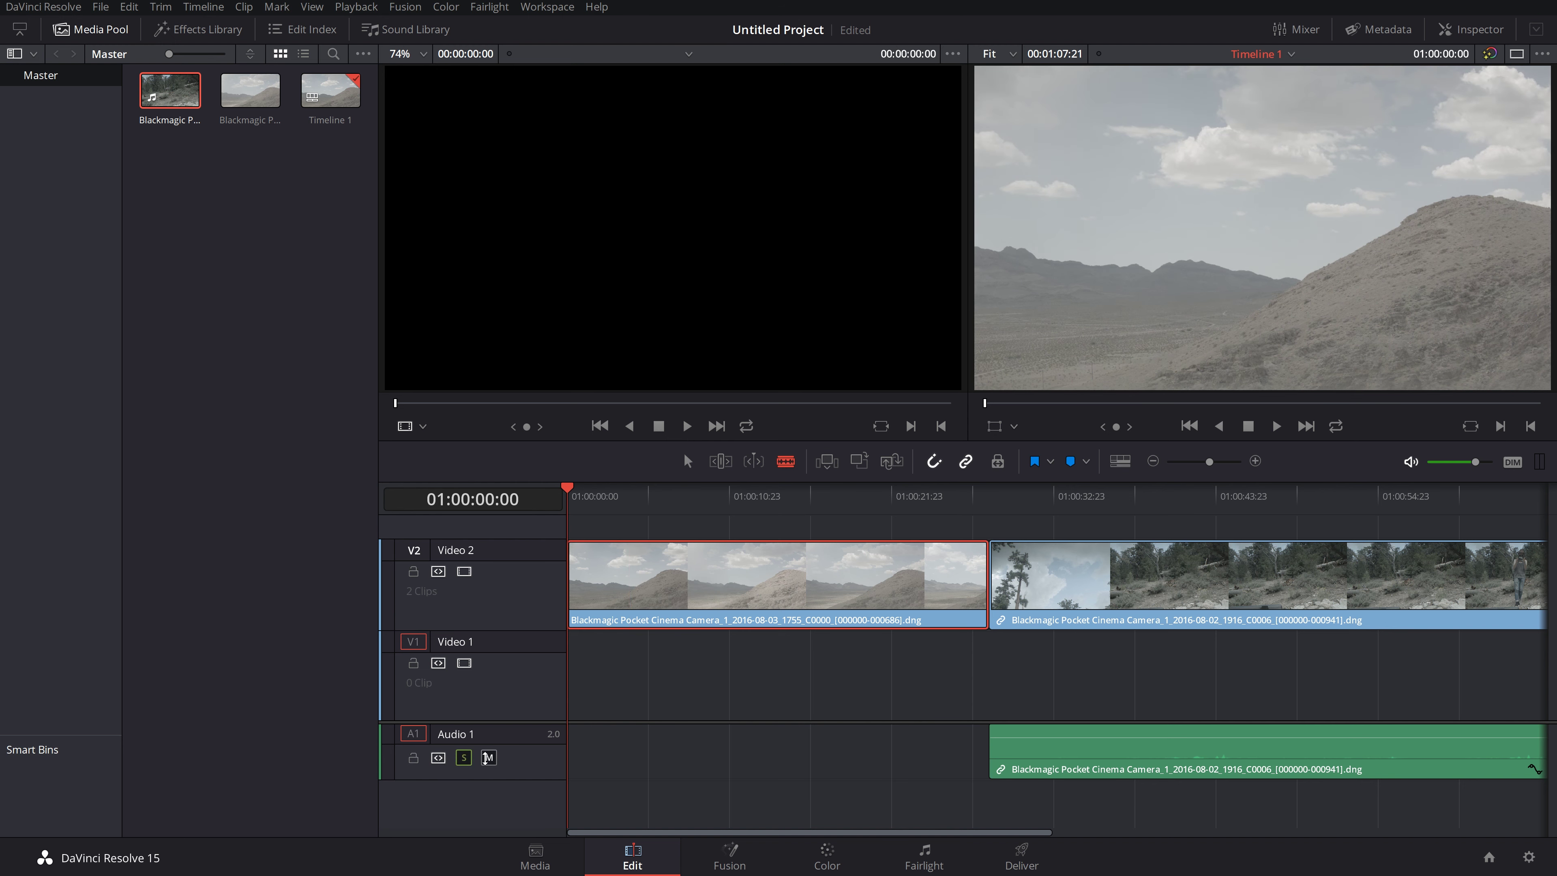
Step: Mute and unmute Audio 1, then play, stop, resume and stop the timeline
left_click(487, 758)
left_click(489, 758)
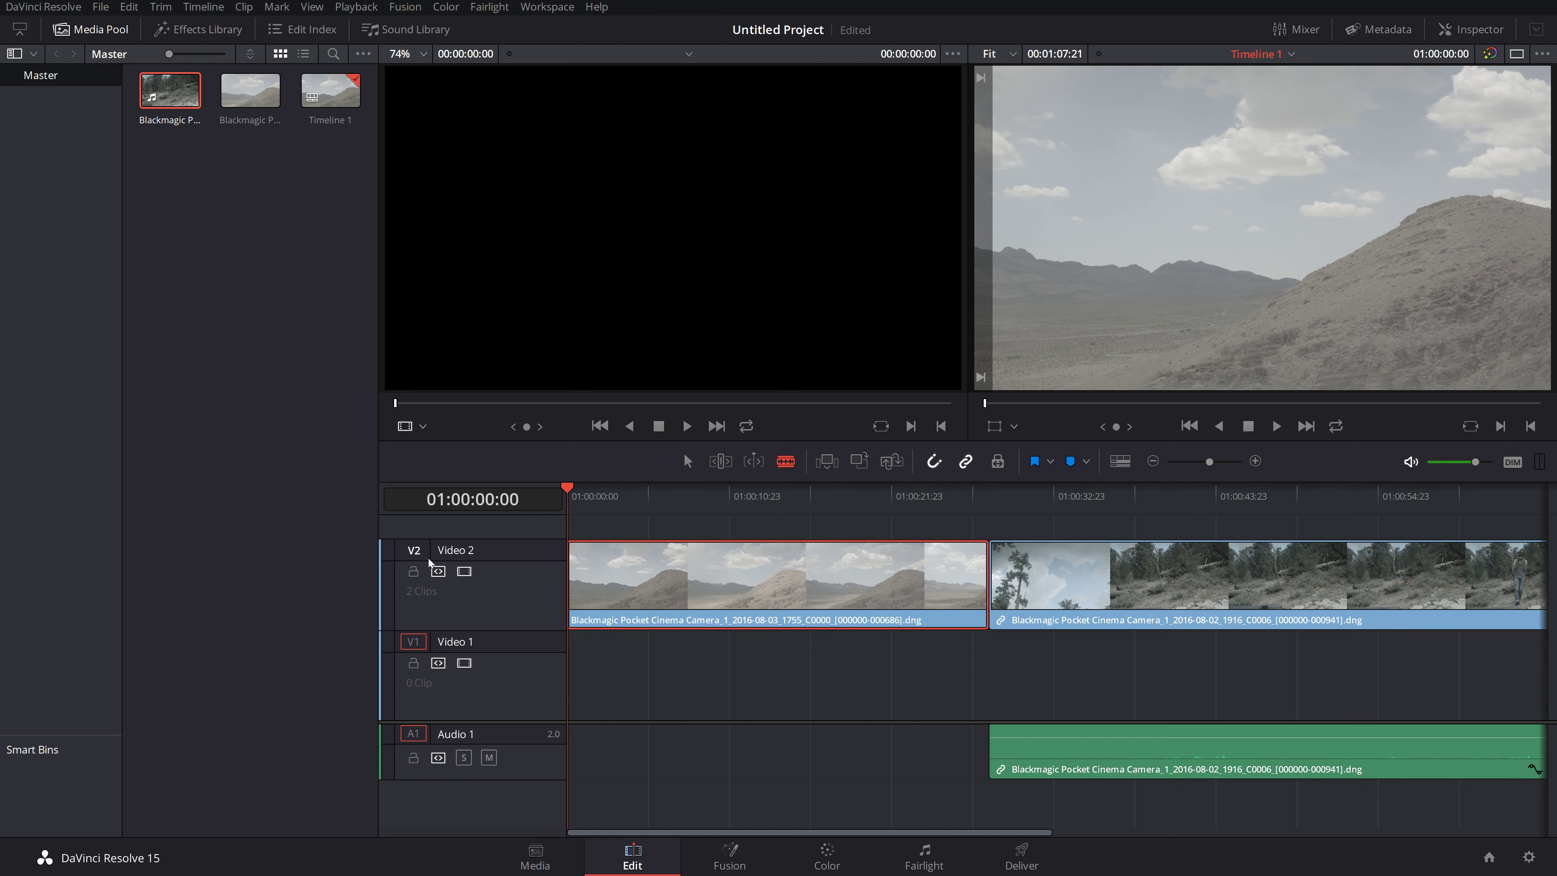
key("space")
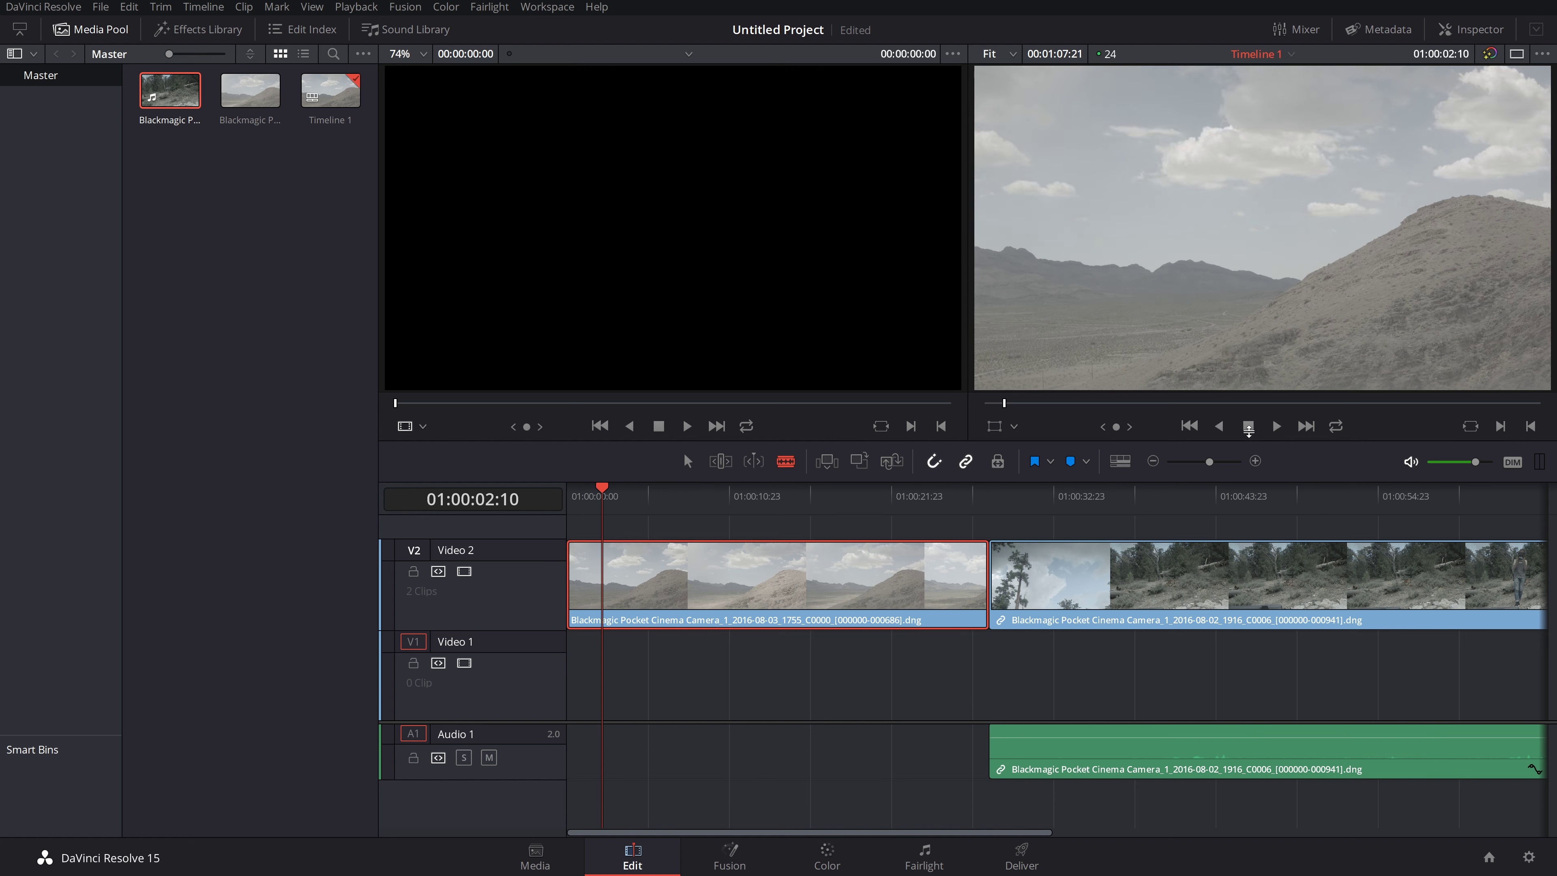
left_click(1250, 428)
left_click(1279, 427)
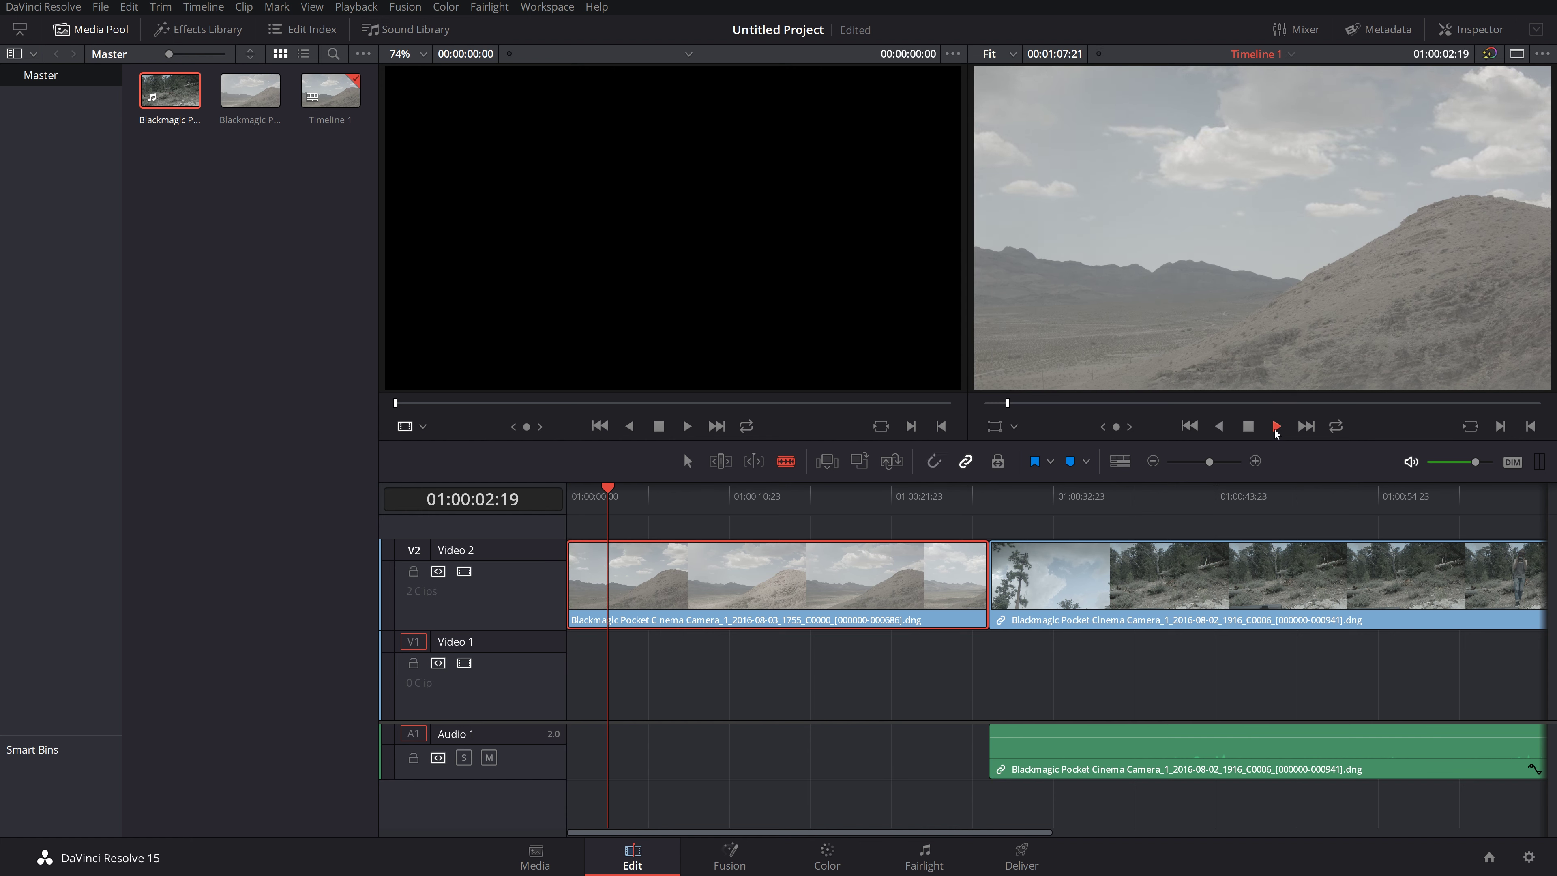
left_click(1253, 428)
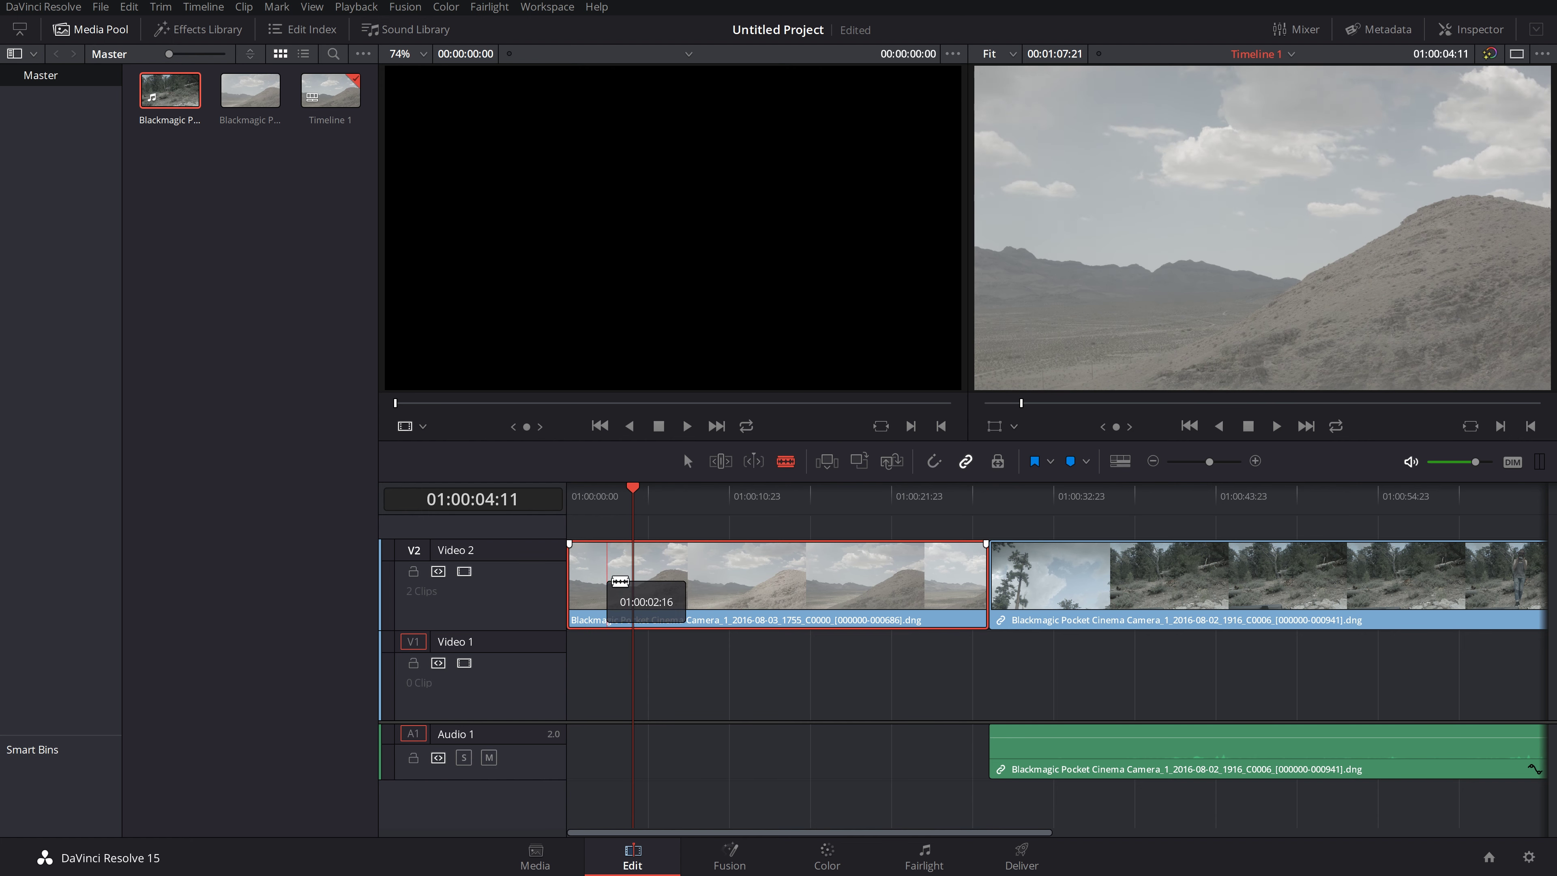
Step: Replay from the start, jump to 01:00:47:00 in the forest clip, scrub, and stop playback
left_click(574, 495)
key("space")
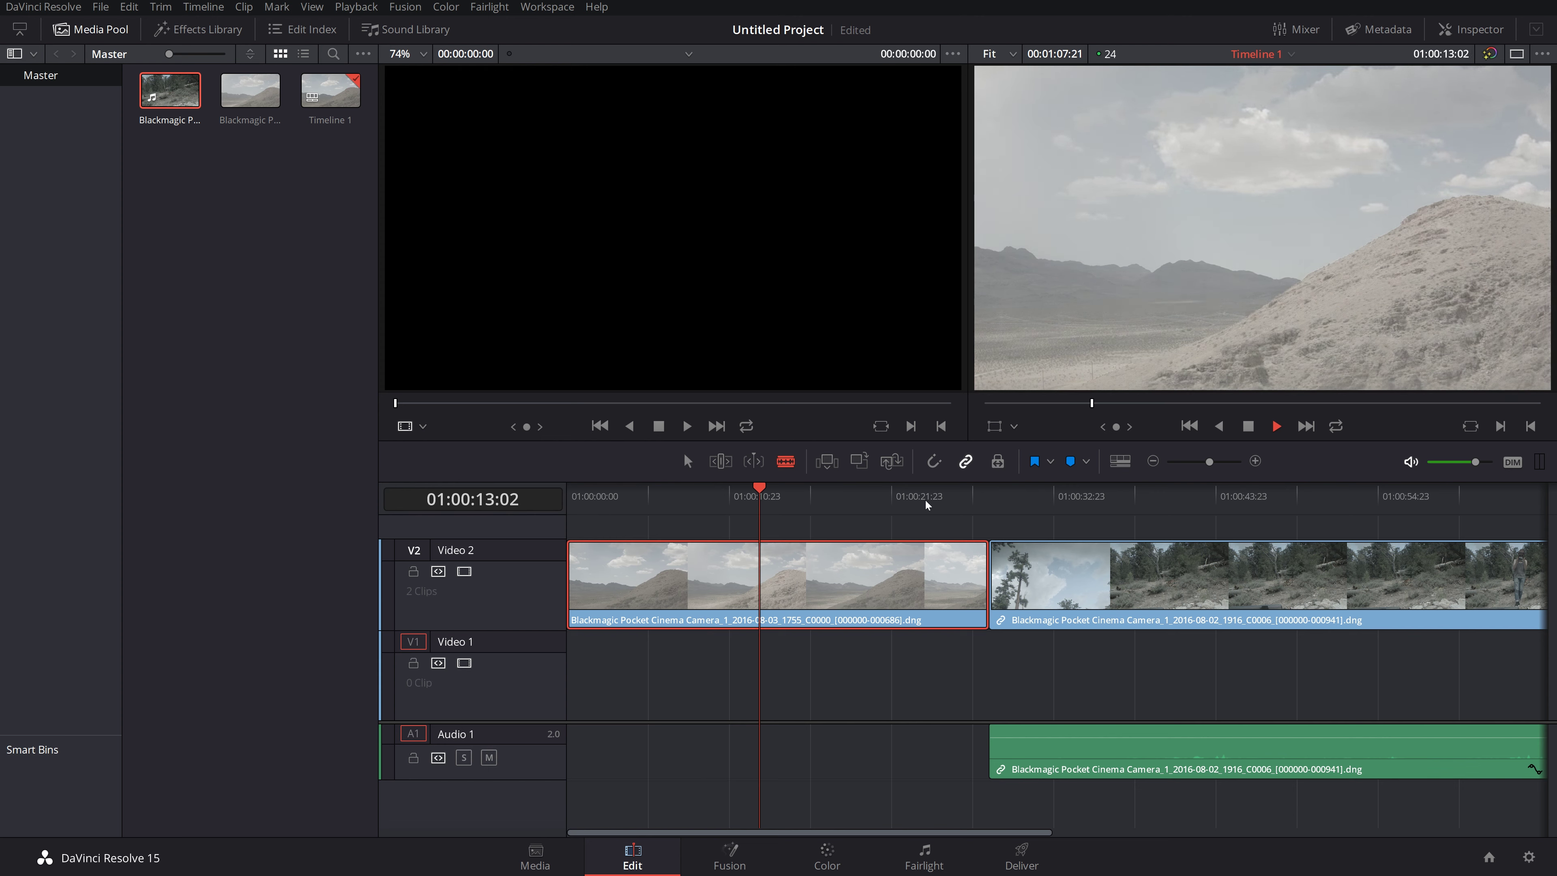
left_click(1018, 521)
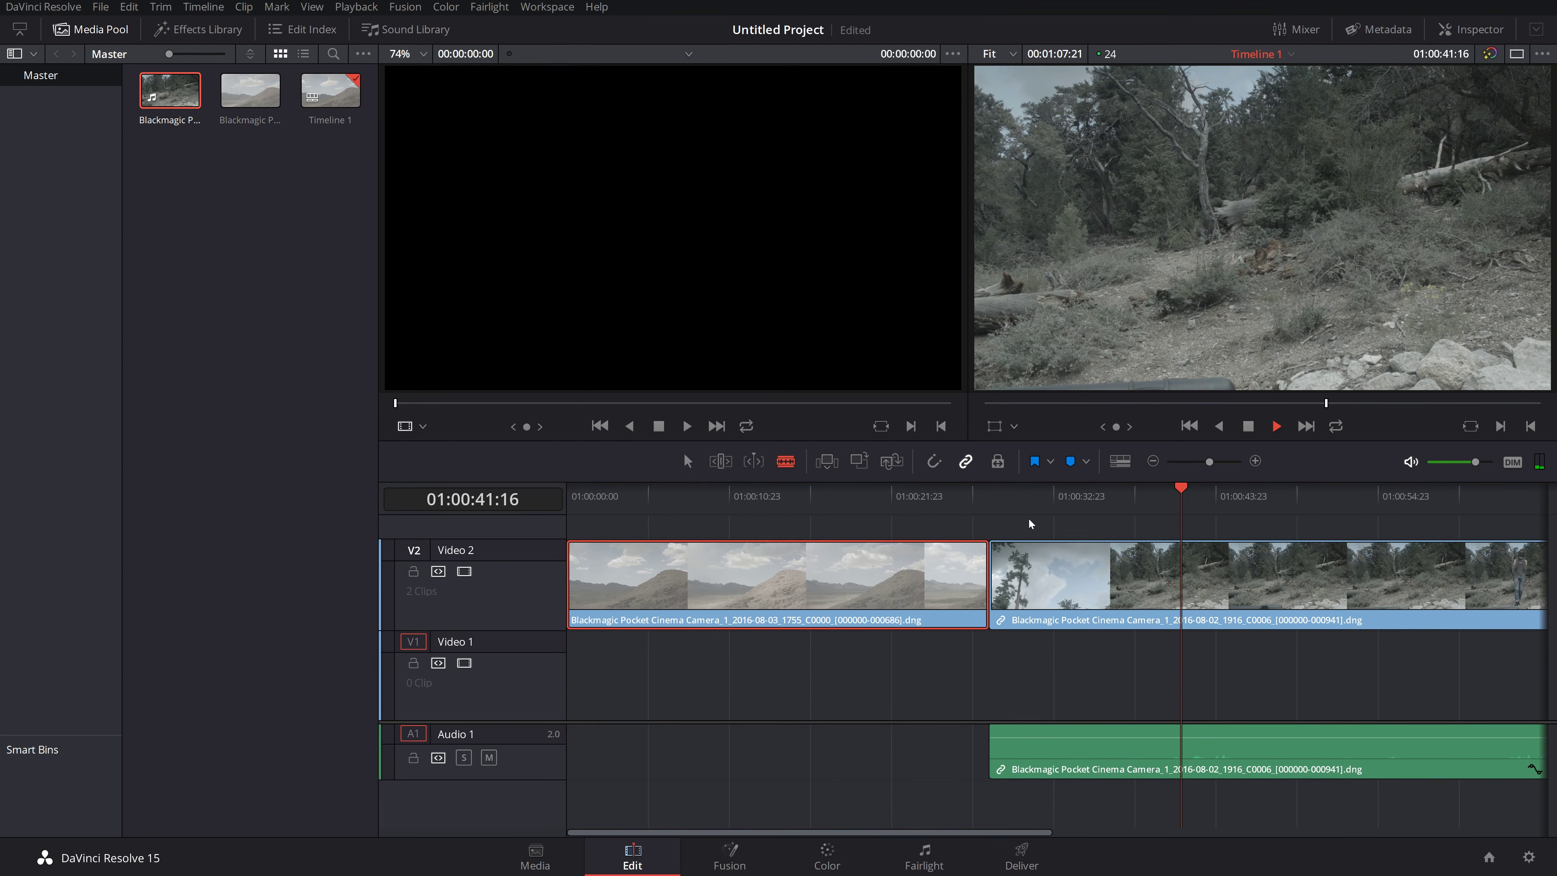
left_click(1261, 502)
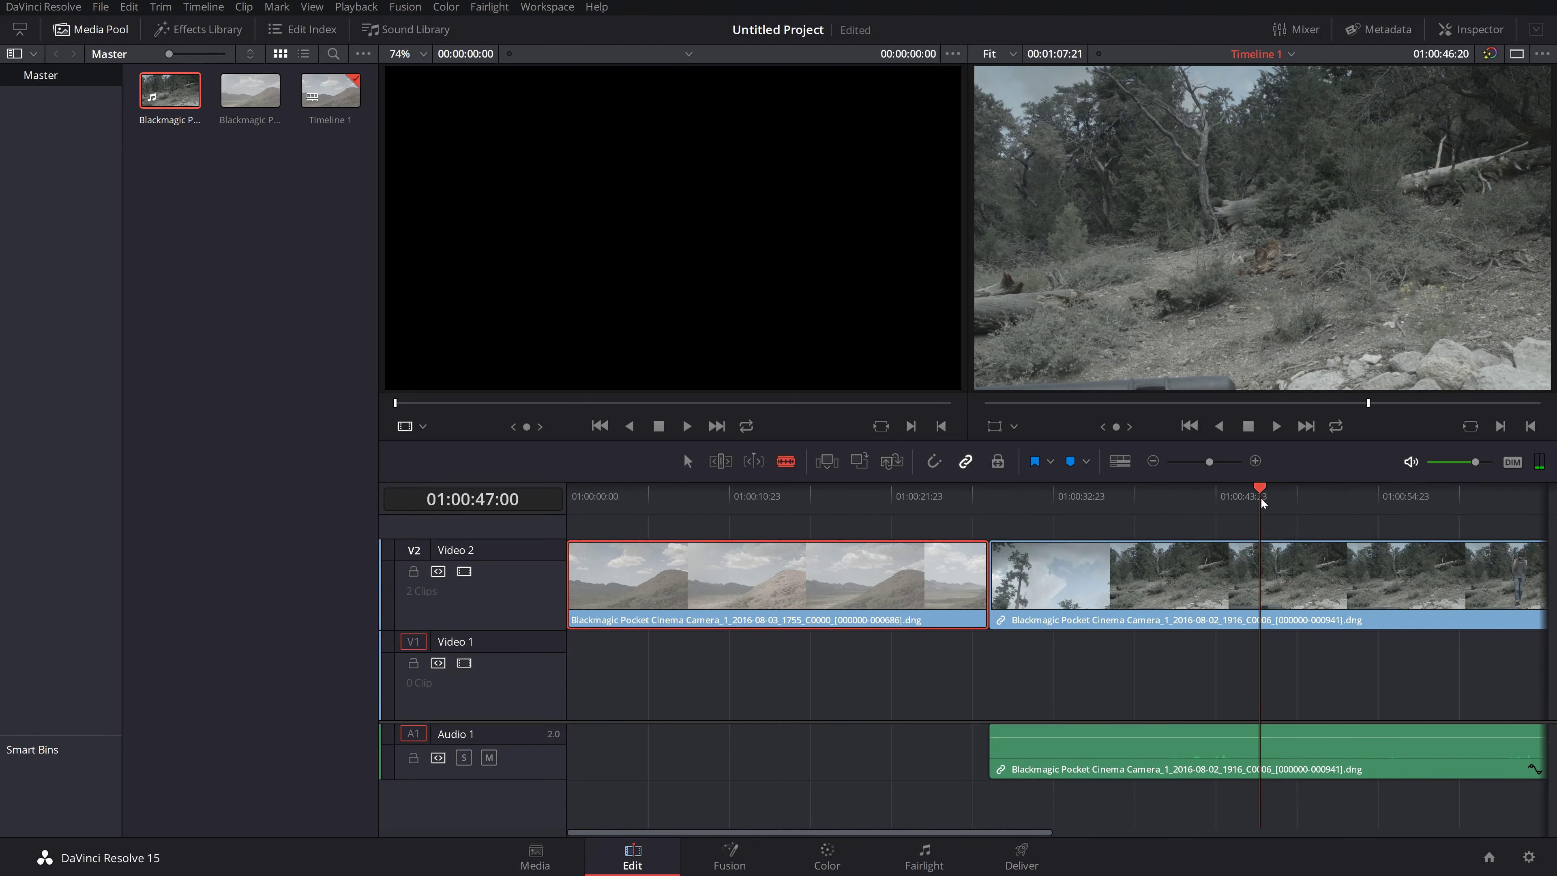
left_click_drag(1262, 503, 554, 570)
key("space")
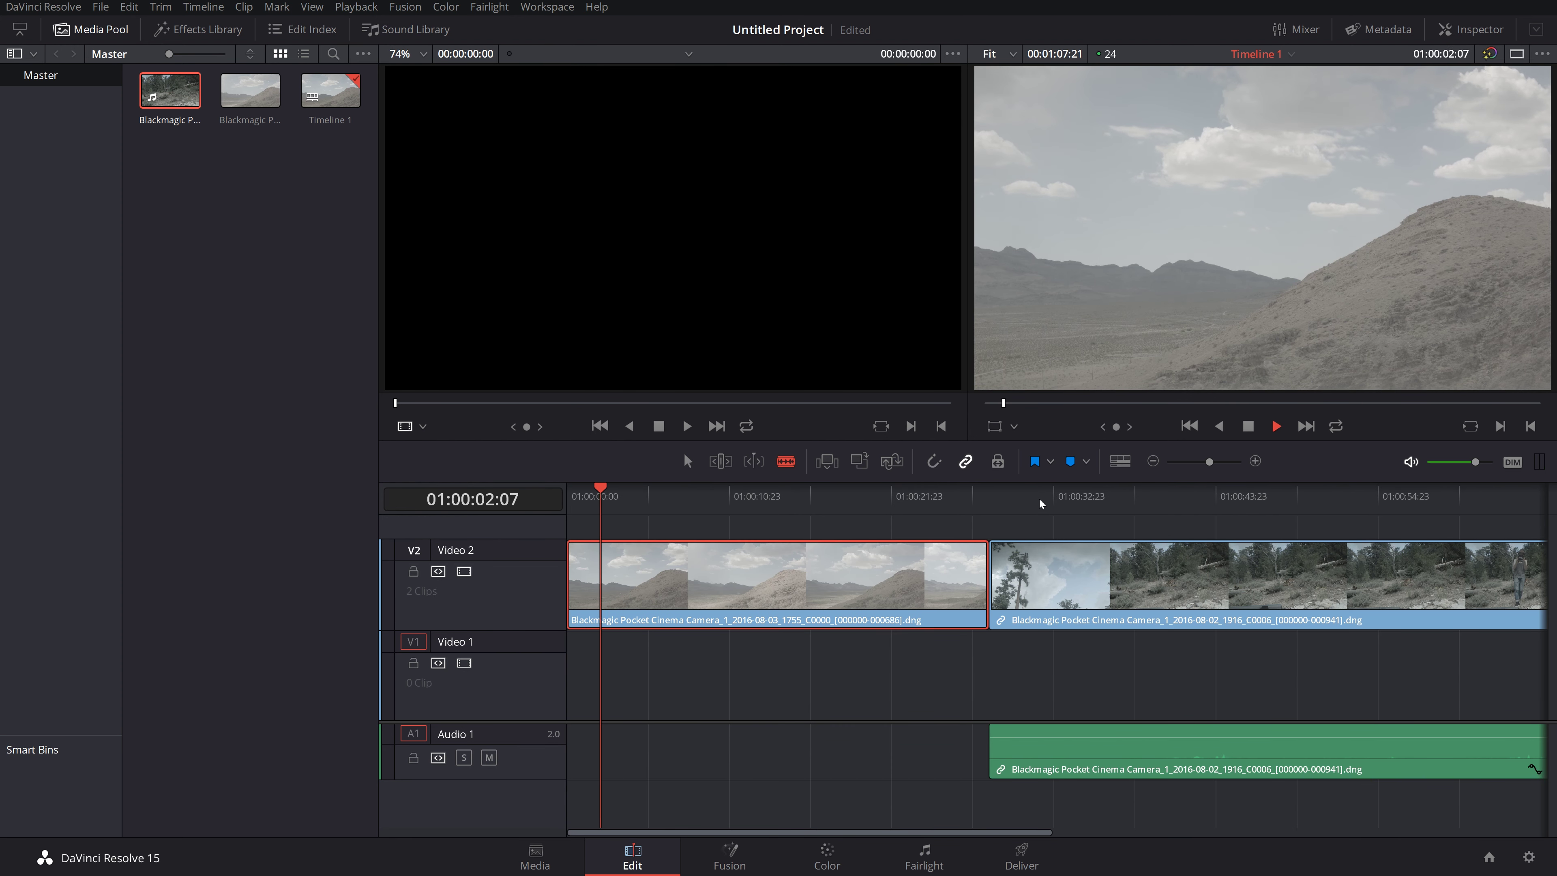
key("space")
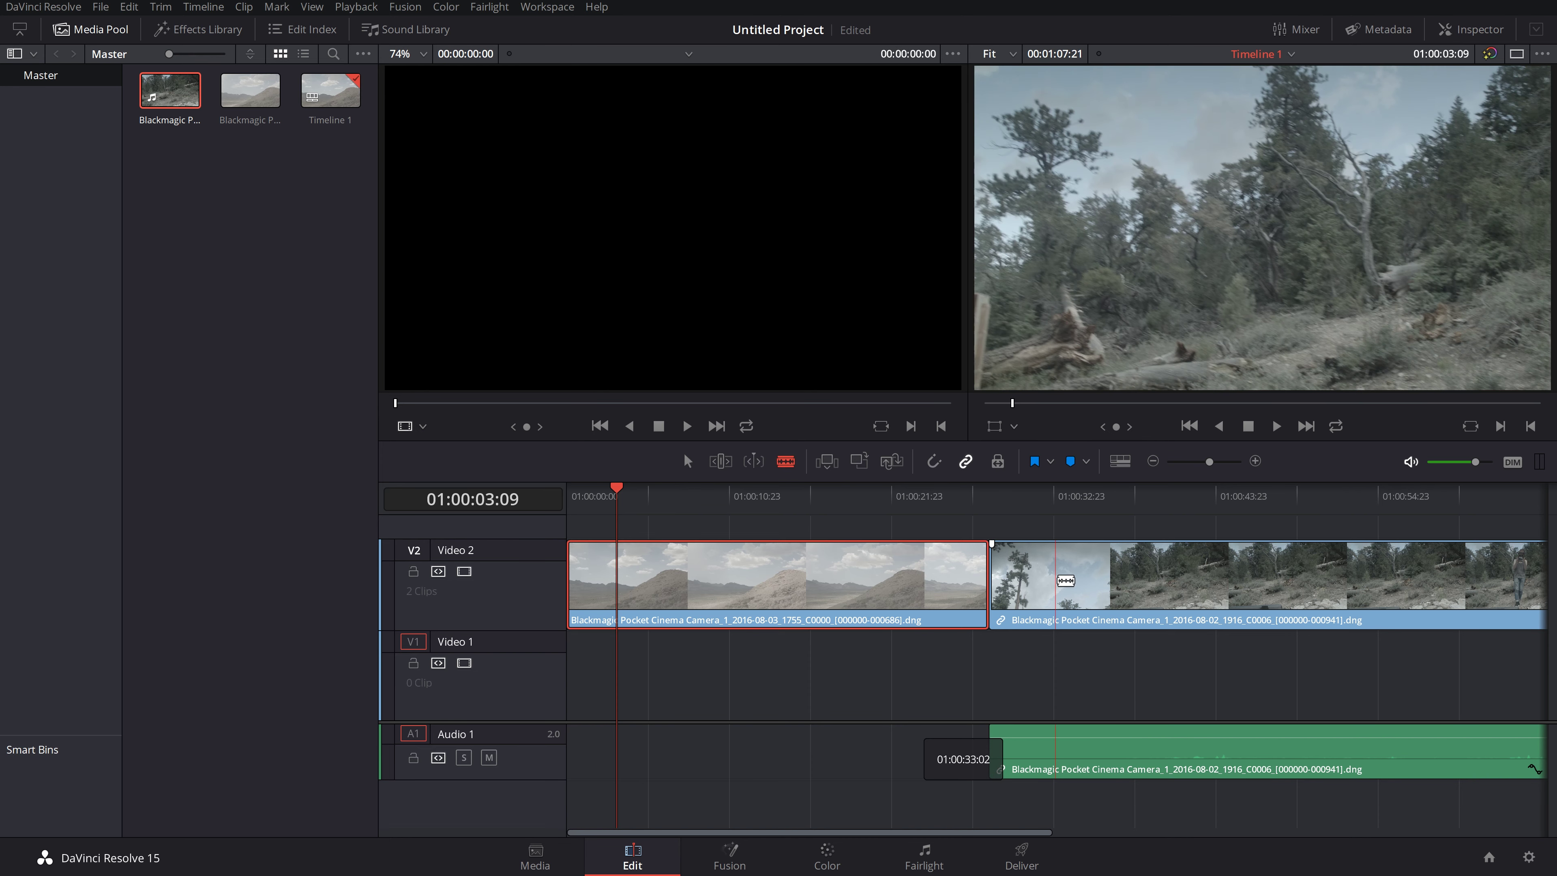
left_click(1109, 588)
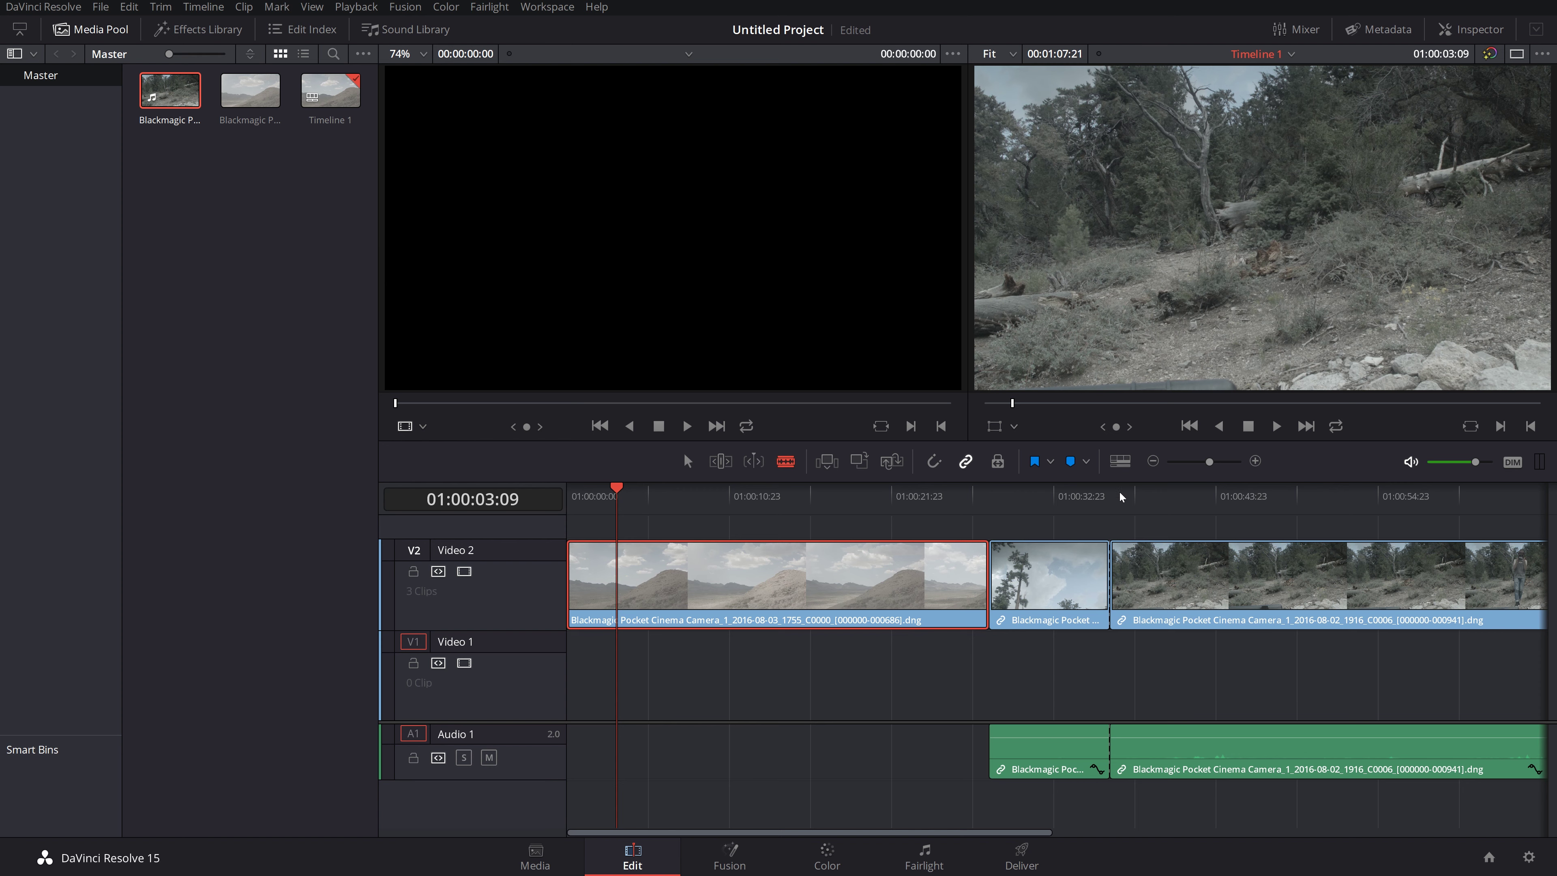
left_click_drag(1121, 498, 1133, 497)
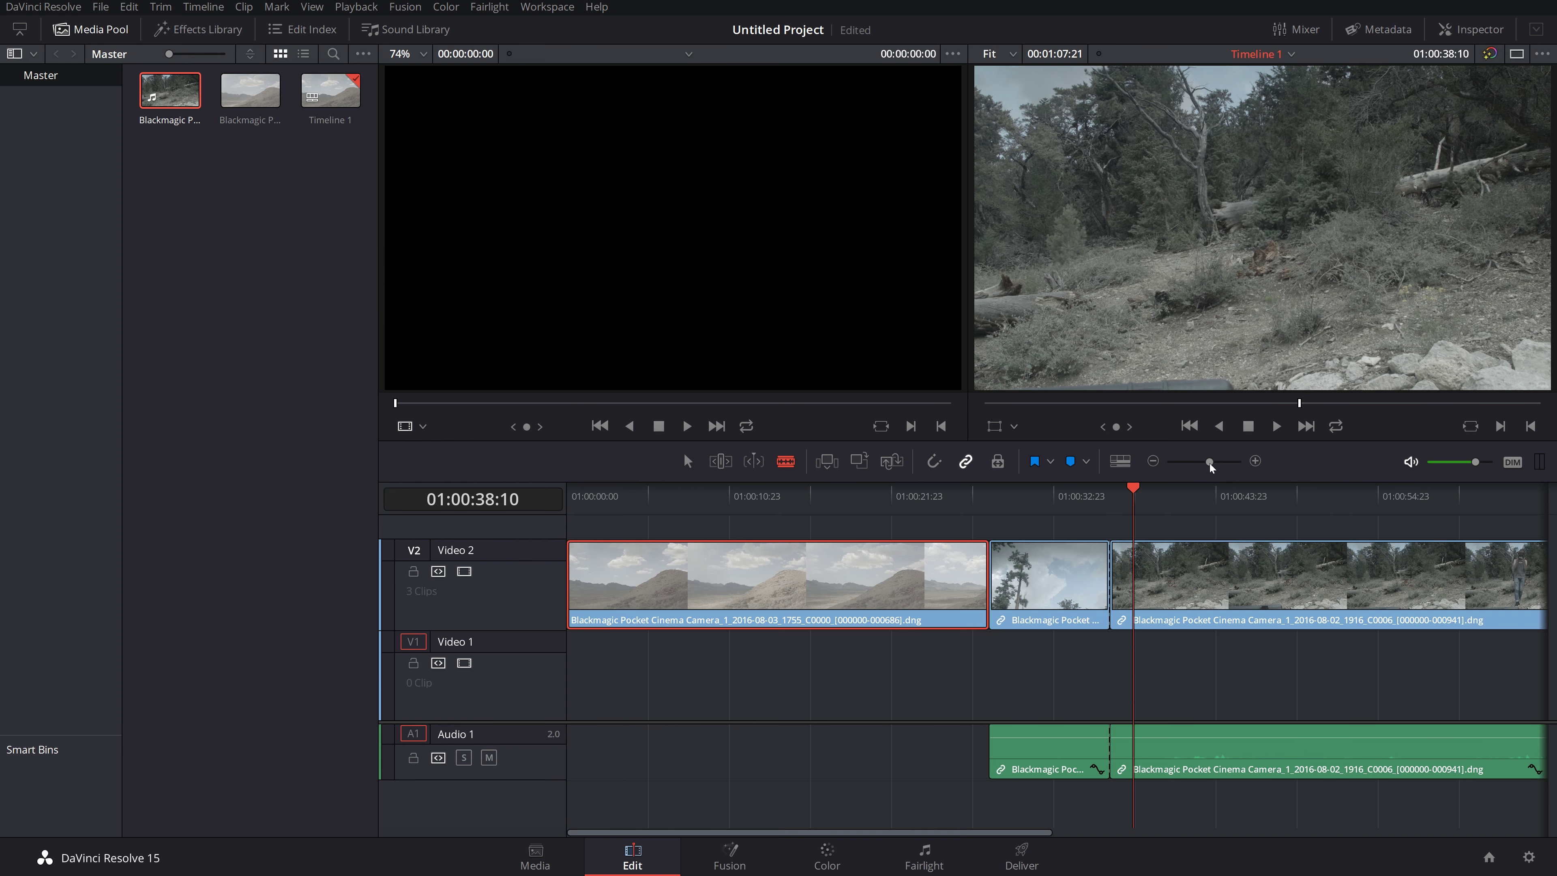
mouse_move(1208, 462)
left_mouse_down()
mouse_move(1174, 461)
mouse_move(1234, 465)
left_mouse_up()
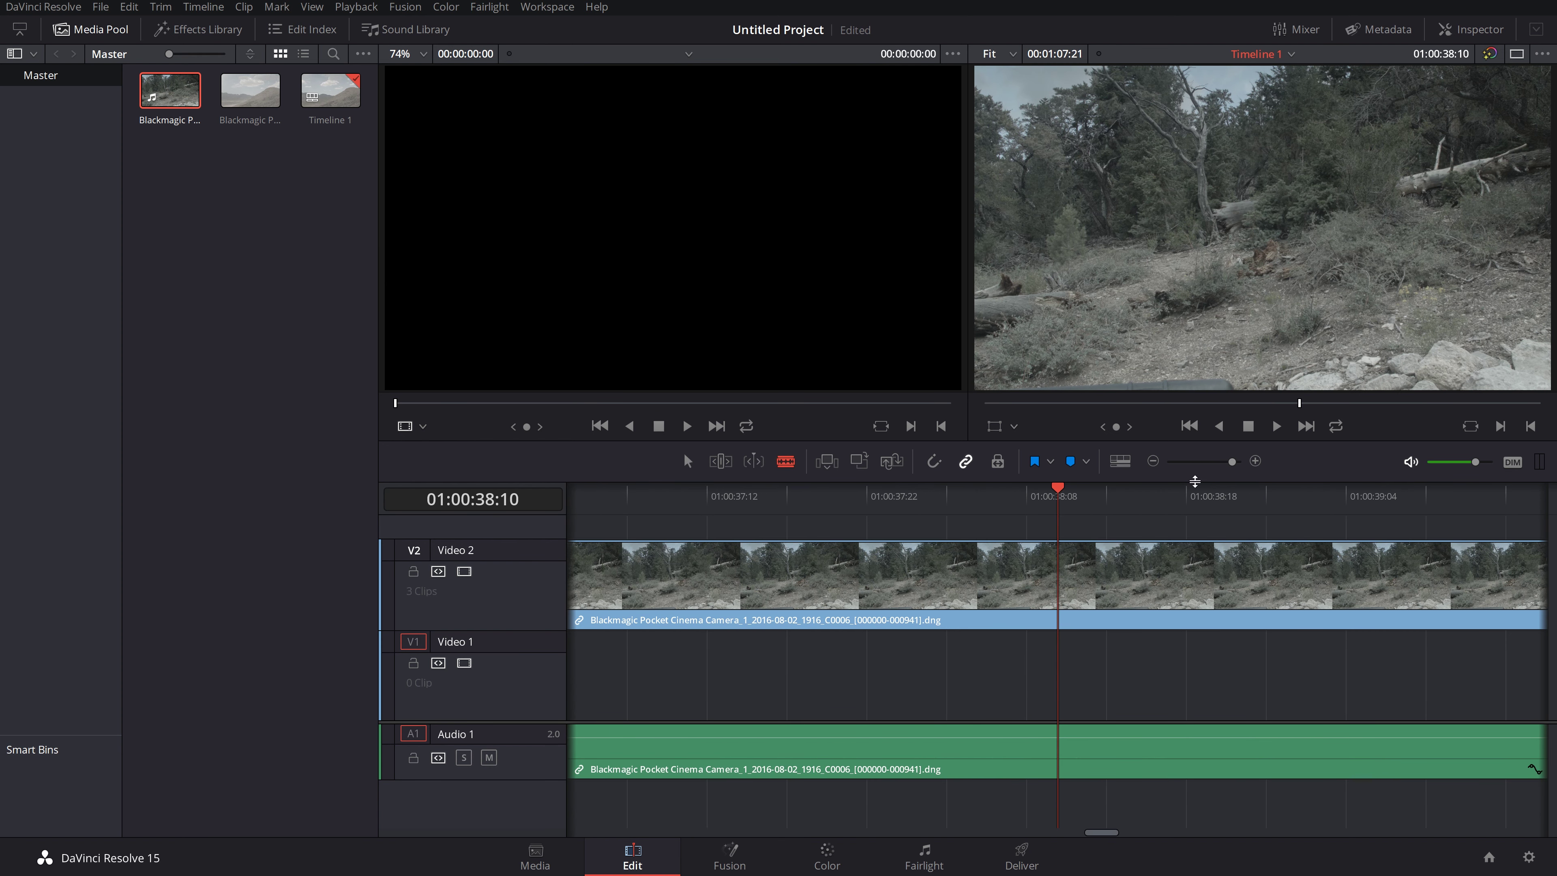
left_click(1027, 577)
left_click(1077, 577)
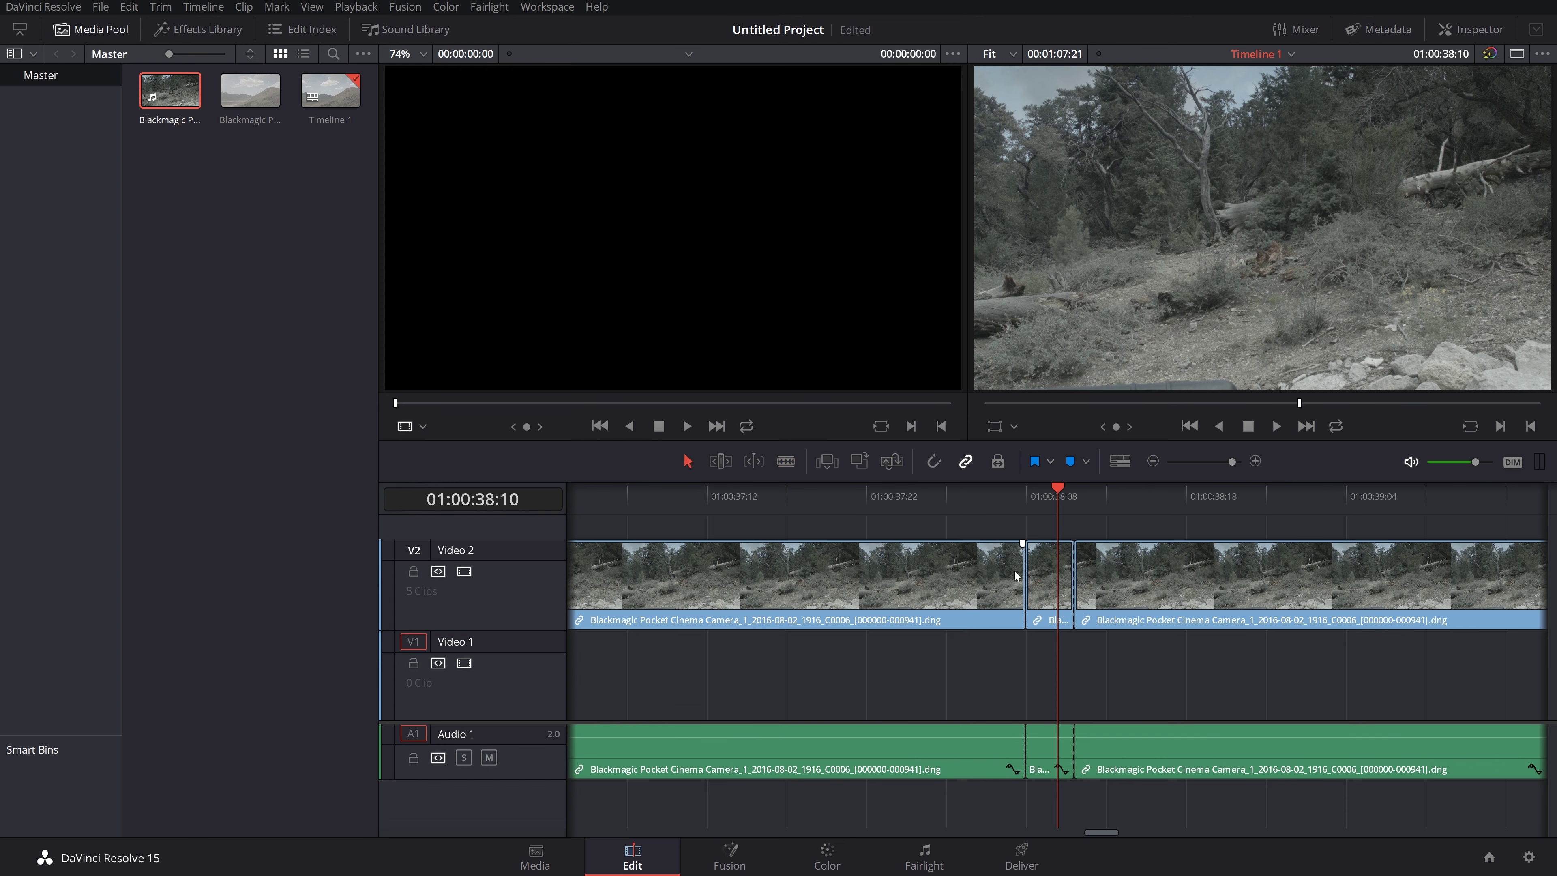
left_click_drag(1042, 560, 1110, 610)
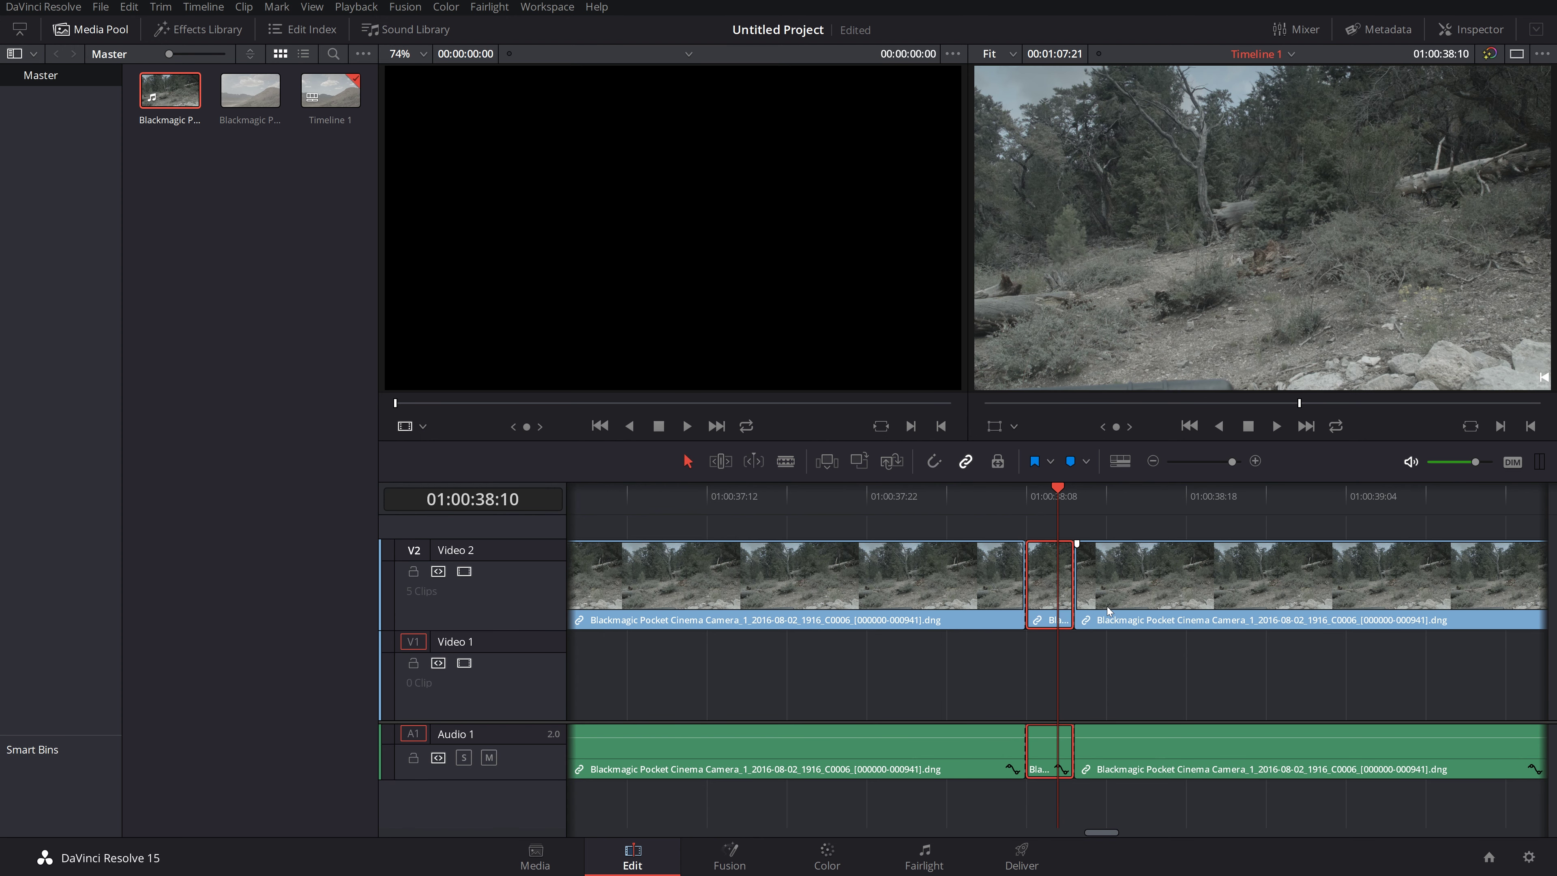
key("BackSpace")
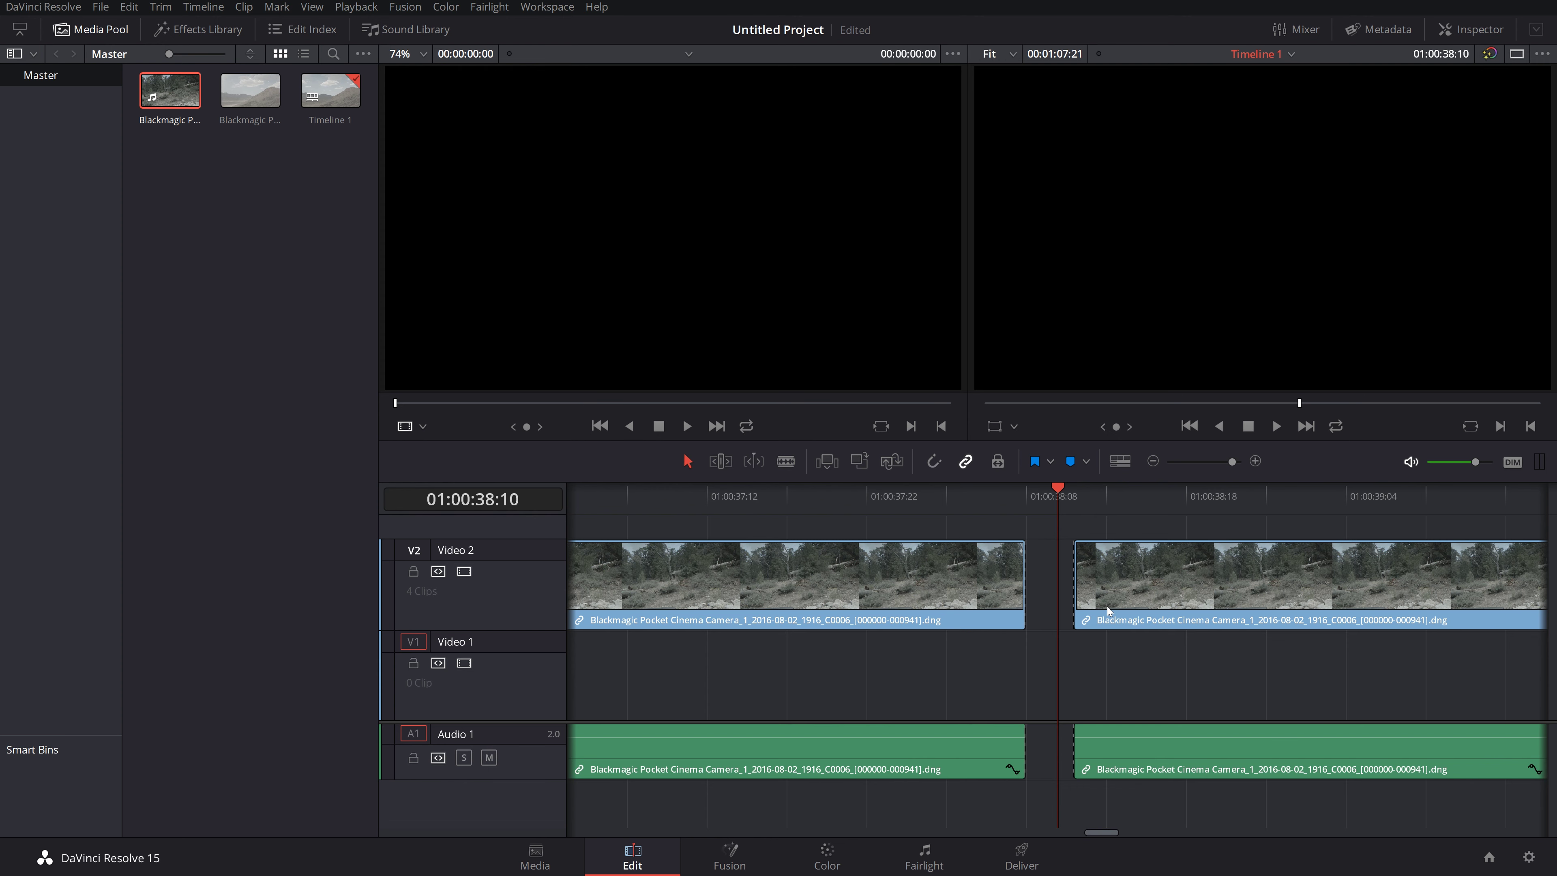
key("ctrl+z")
key("ctrl+z")
key("ctrl+z")
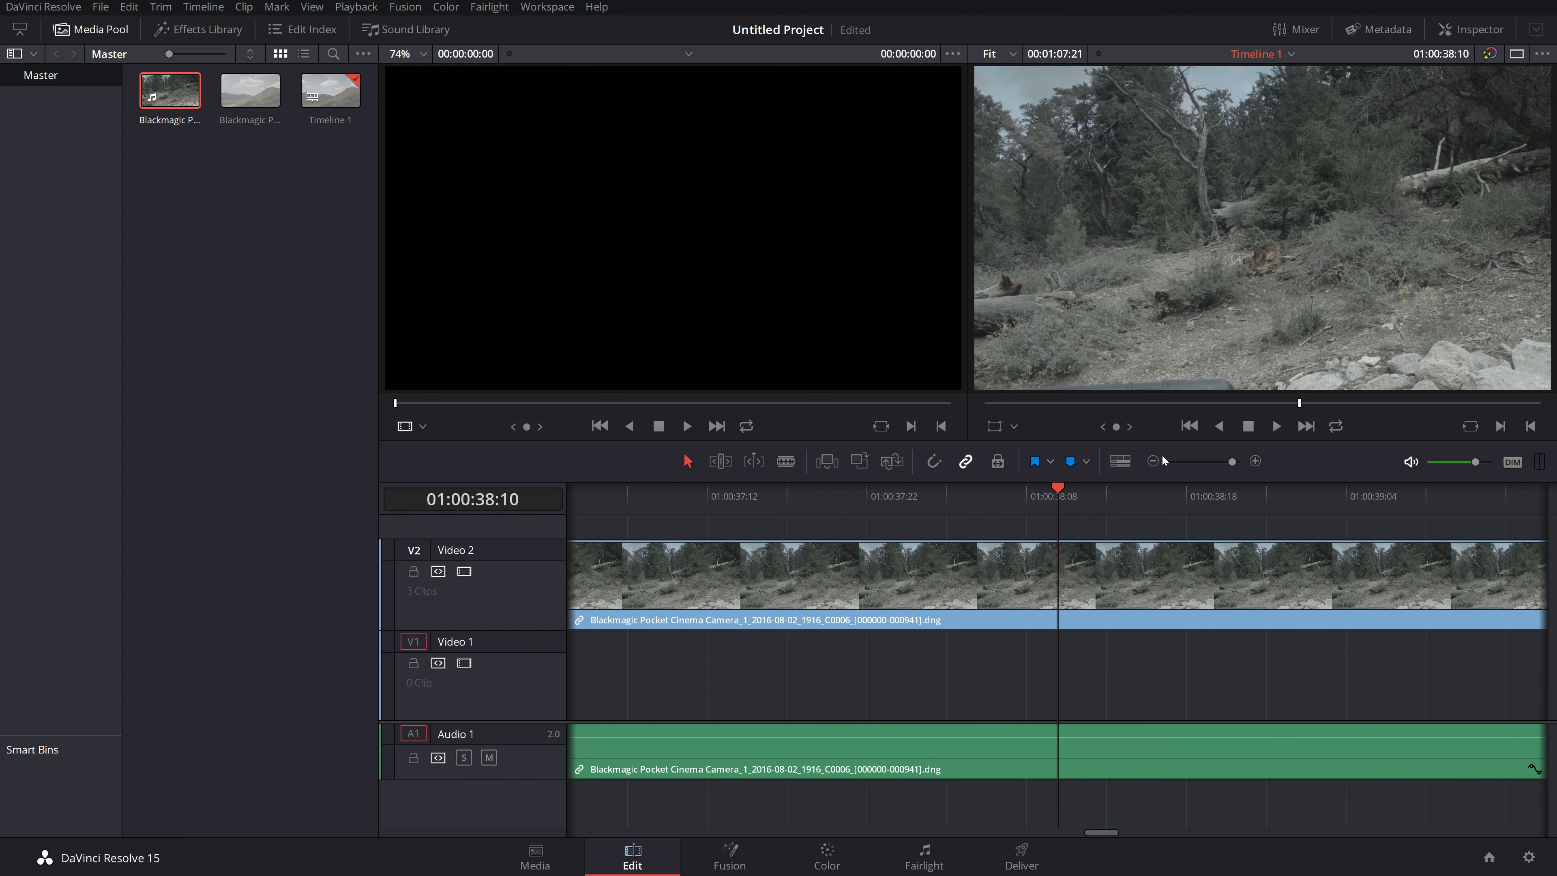
Step: Zoom the timeline out to show all clips and trim the last clip's end shorter
left_click(1153, 461)
left_click(1153, 461)
left_click(1154, 461)
left_click(1153, 461)
left_click(1154, 461)
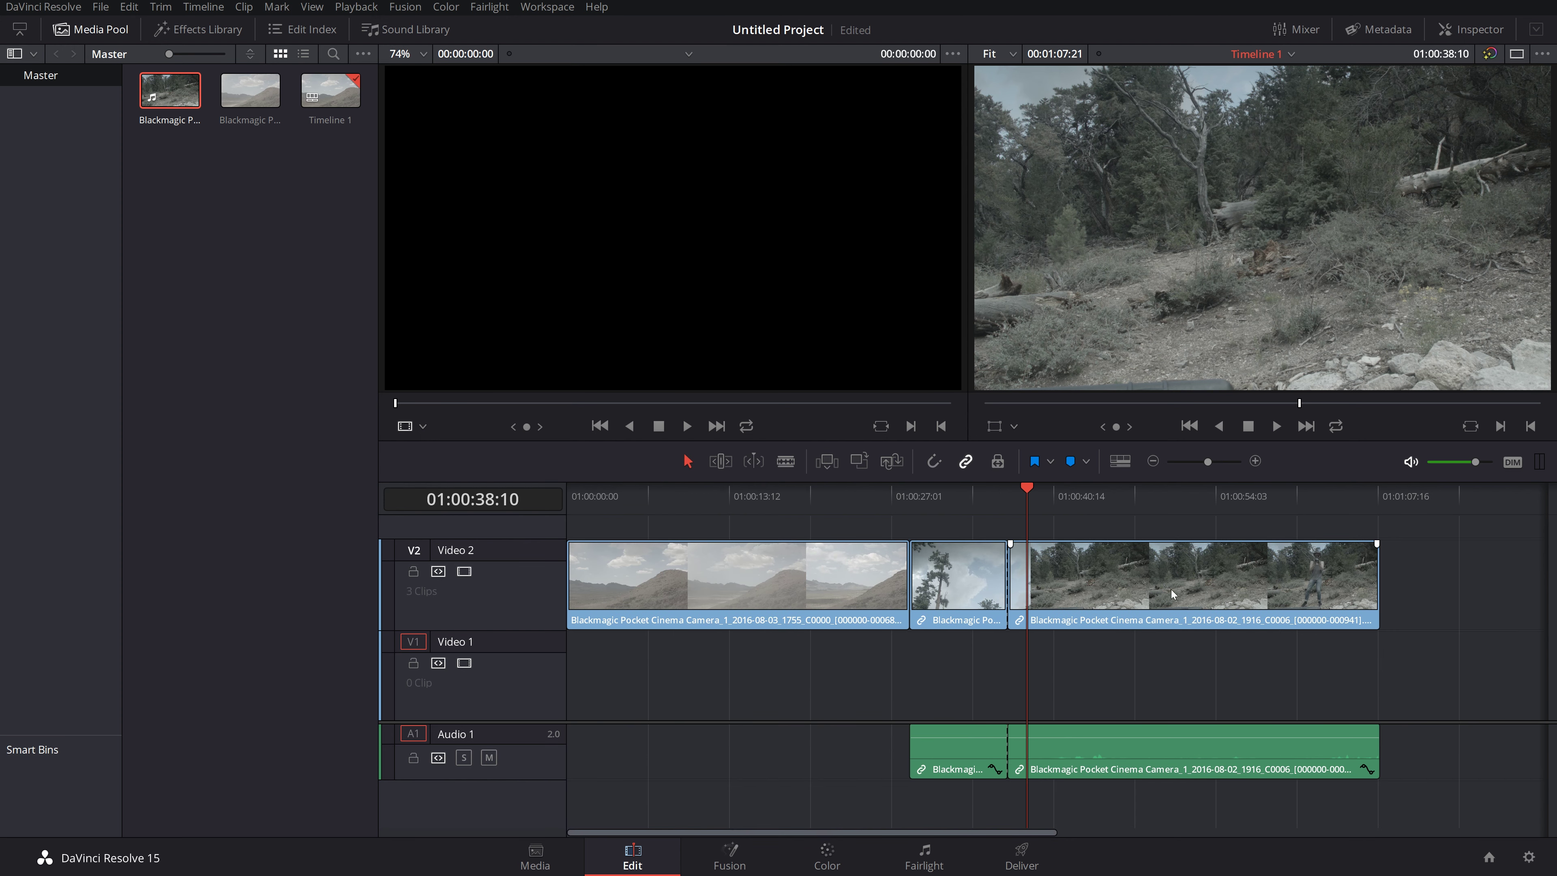
left_click_drag(1382, 585, 1450, 576)
Step: At playhead 01:00:27:06, restore the forest clip with Edit > Redo and view it on the Media page
left_click_drag(728, 497, 894, 496)
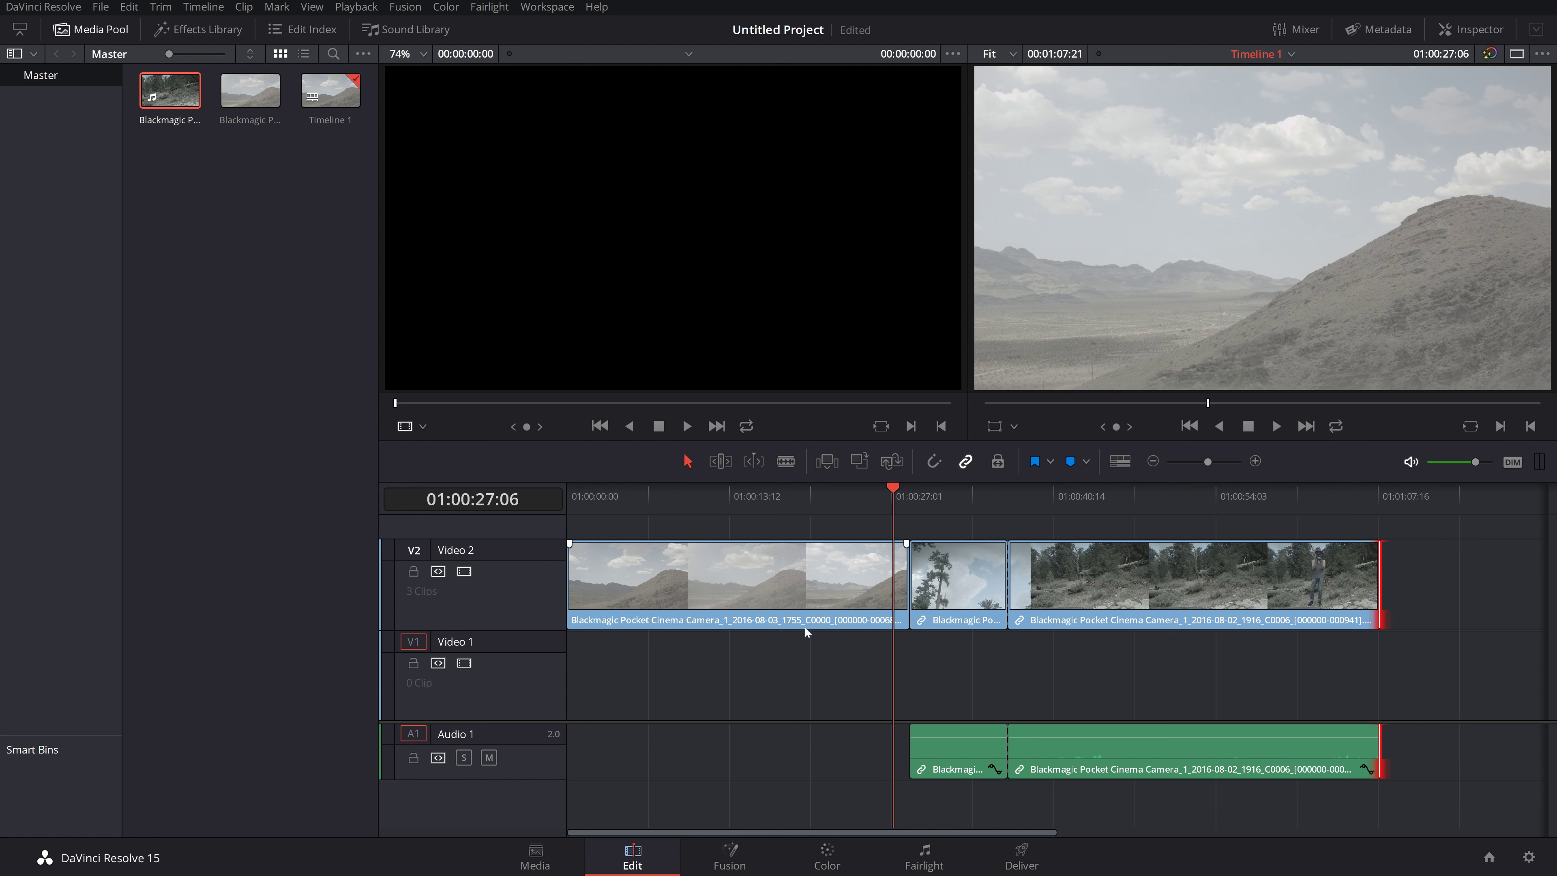
key("ctrl+z")
key("ctrl+z")
key("ctrl+z")
key("ctrl+z")
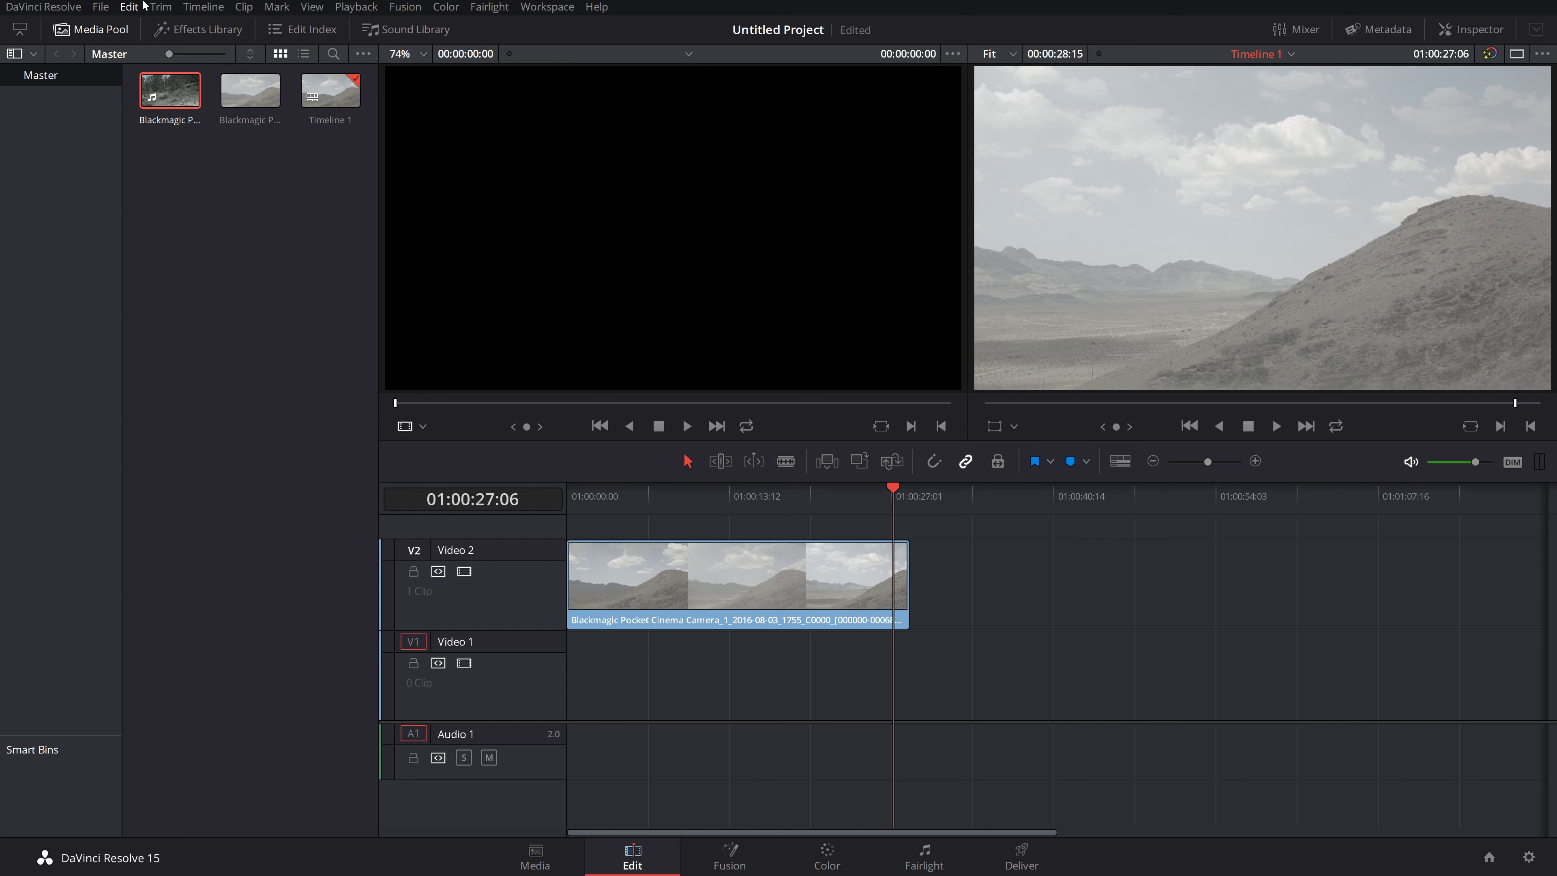
left_click(129, 7)
left_click(140, 43)
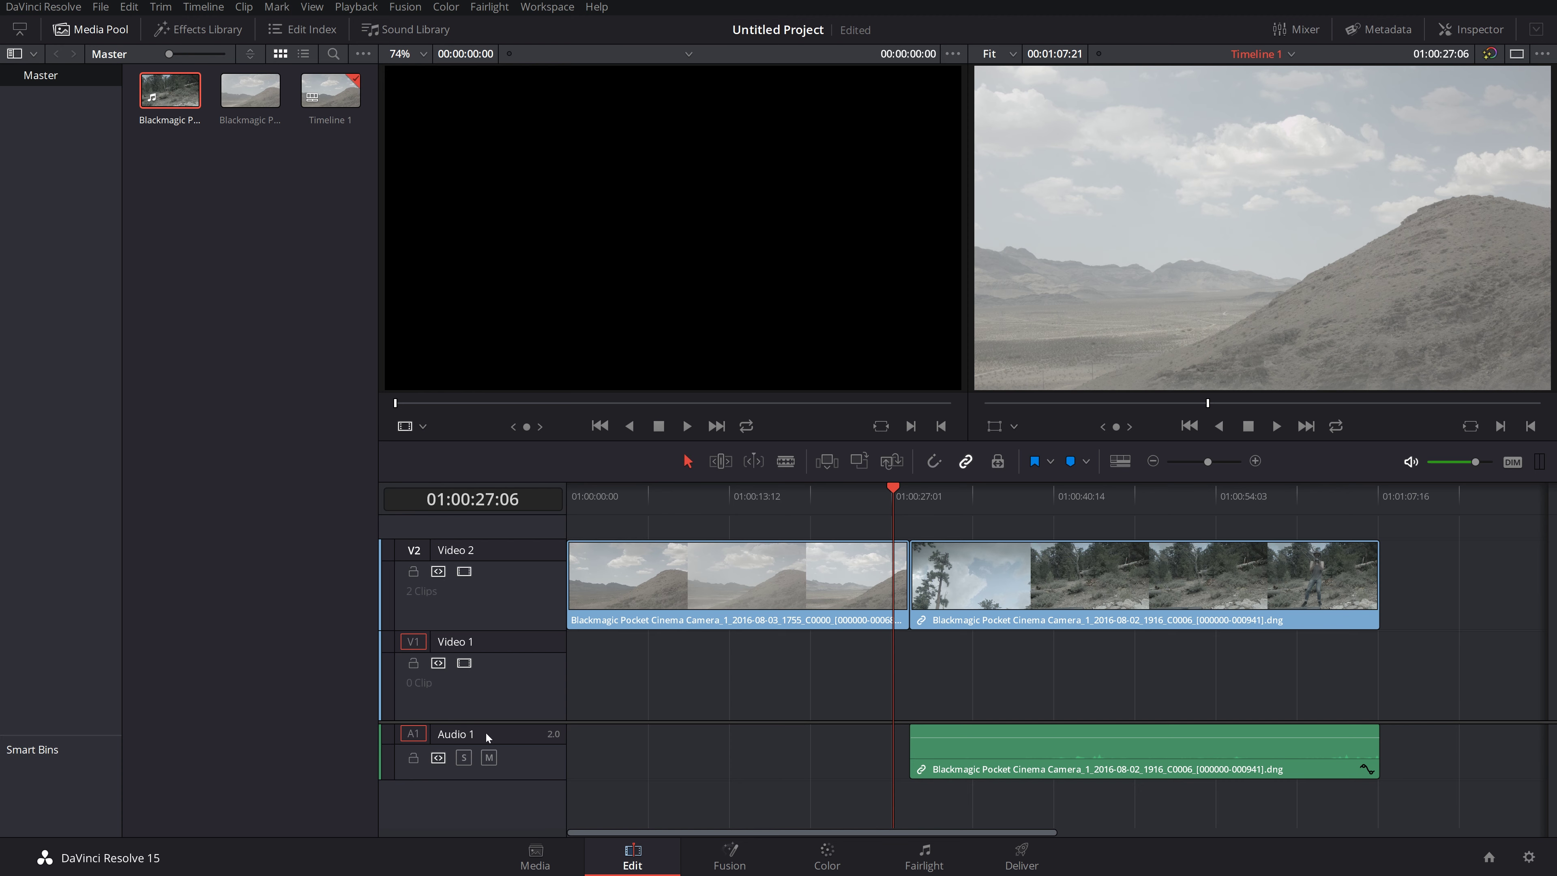
left_click(535, 858)
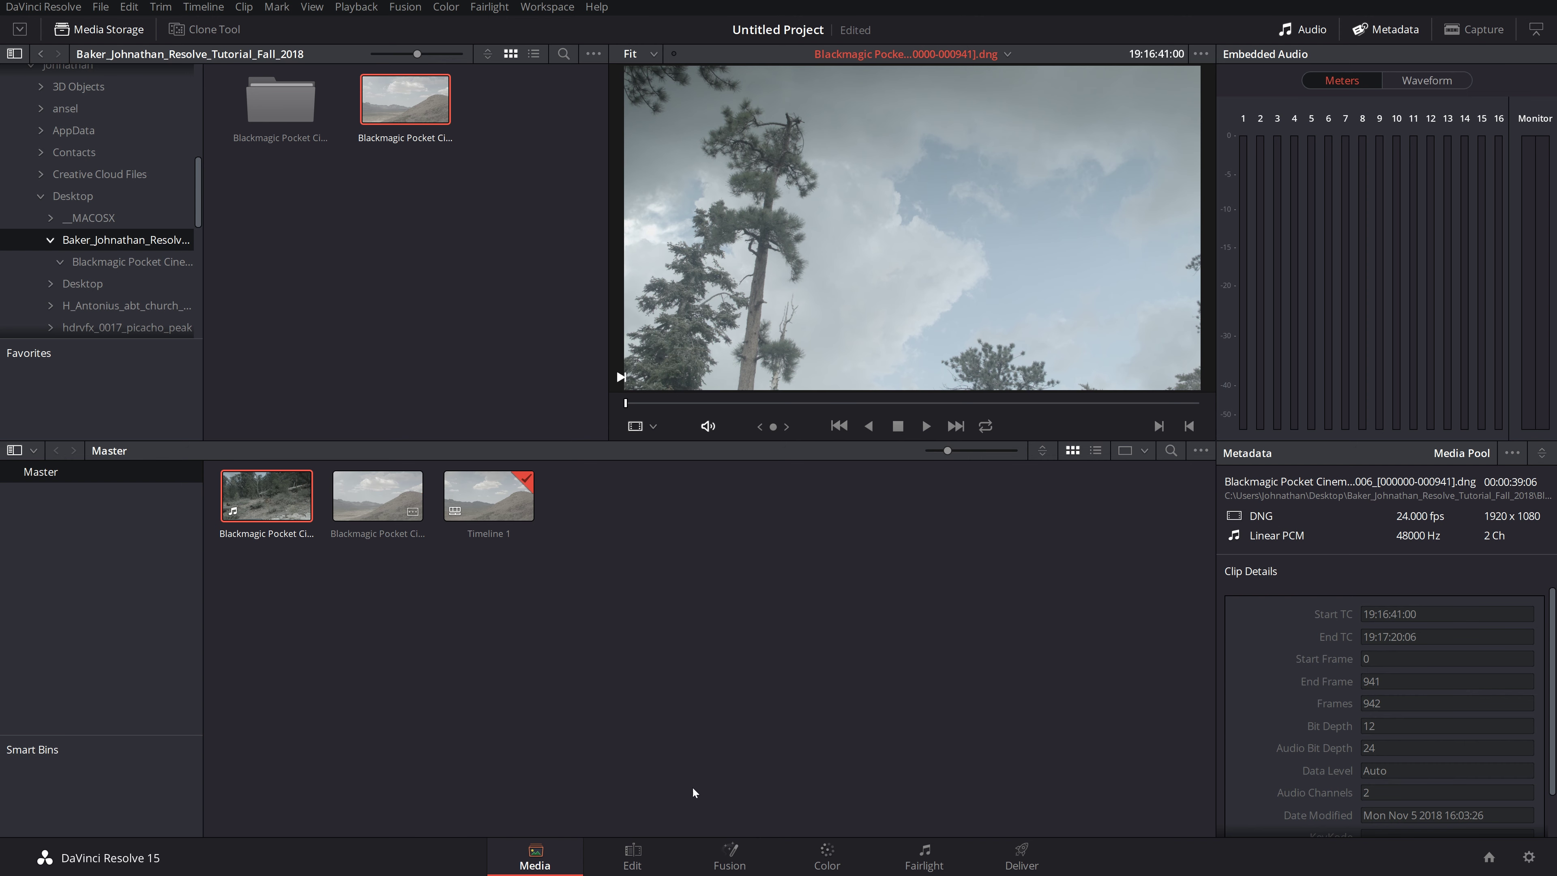
Step: Flip from Edit to Media and back to the Edit page showing Timeline 1
left_click(623, 851)
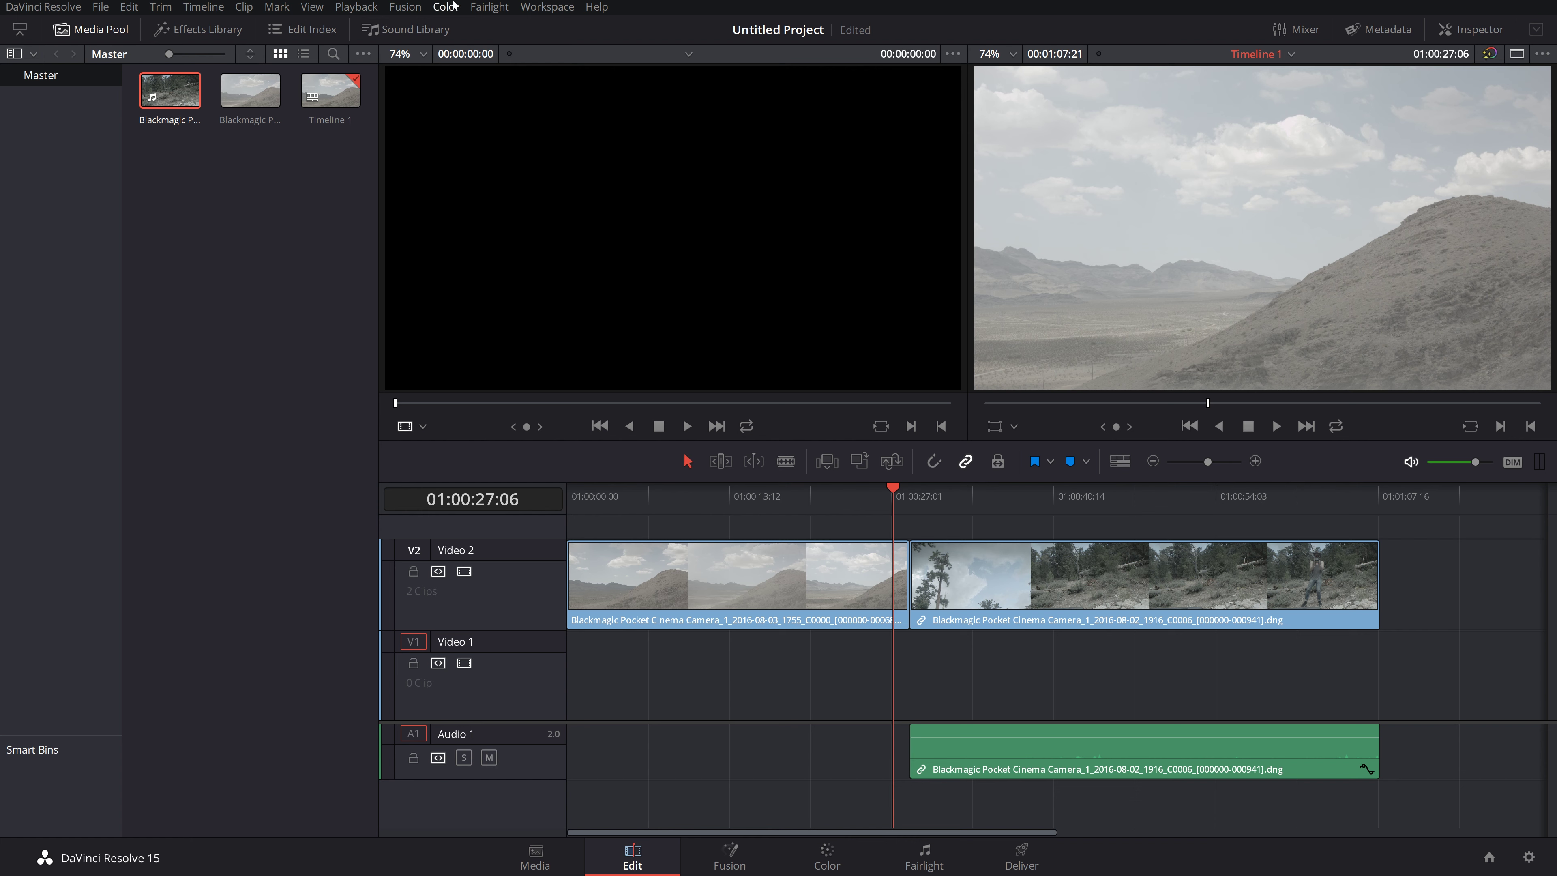
left_click(547, 865)
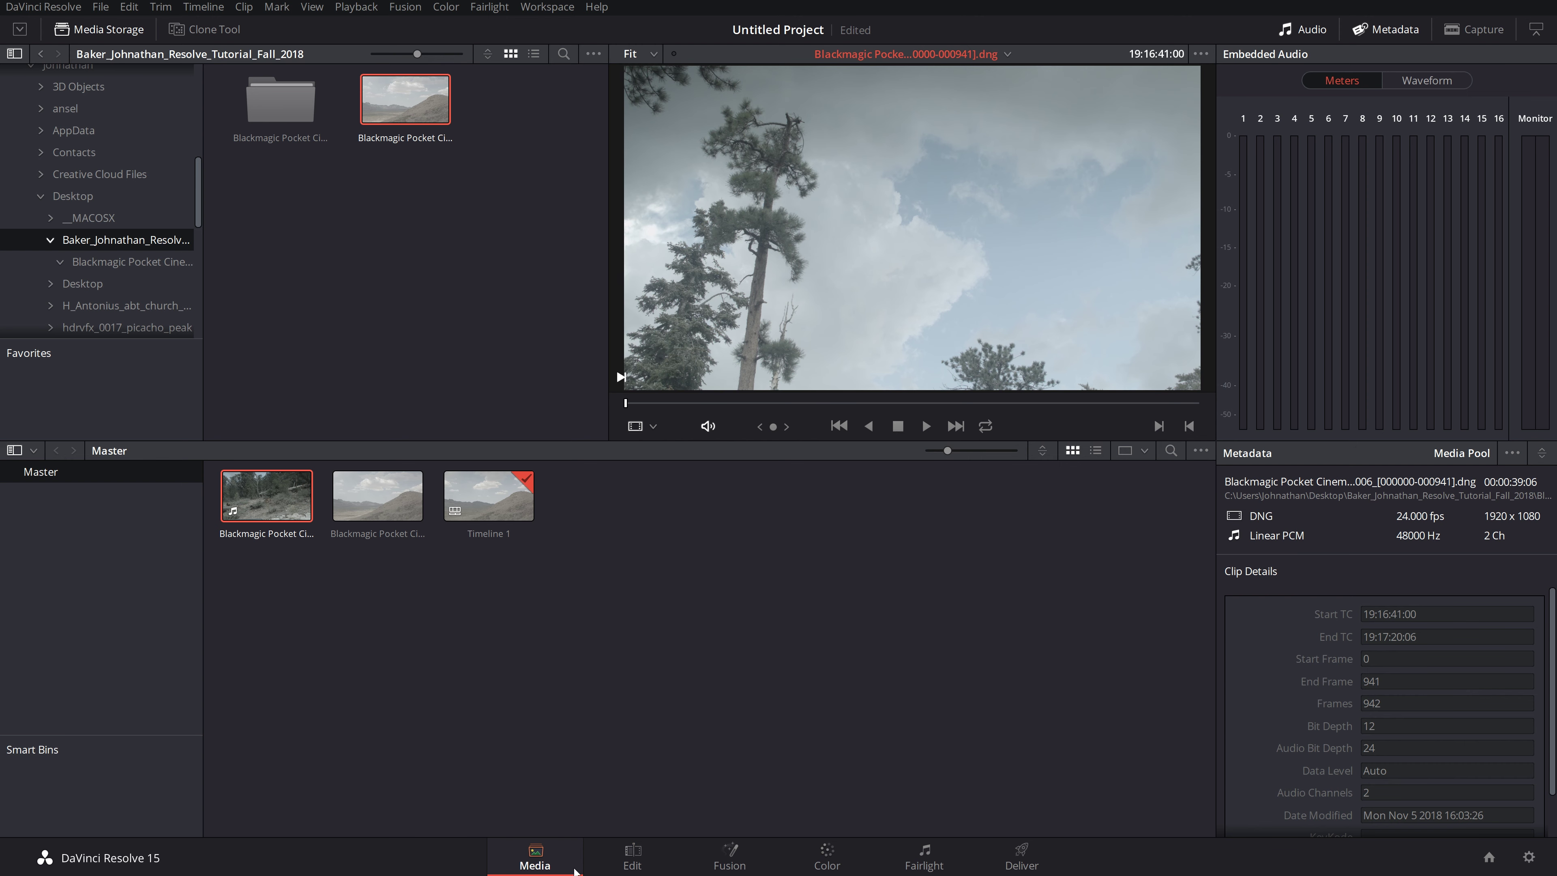
left_click(633, 859)
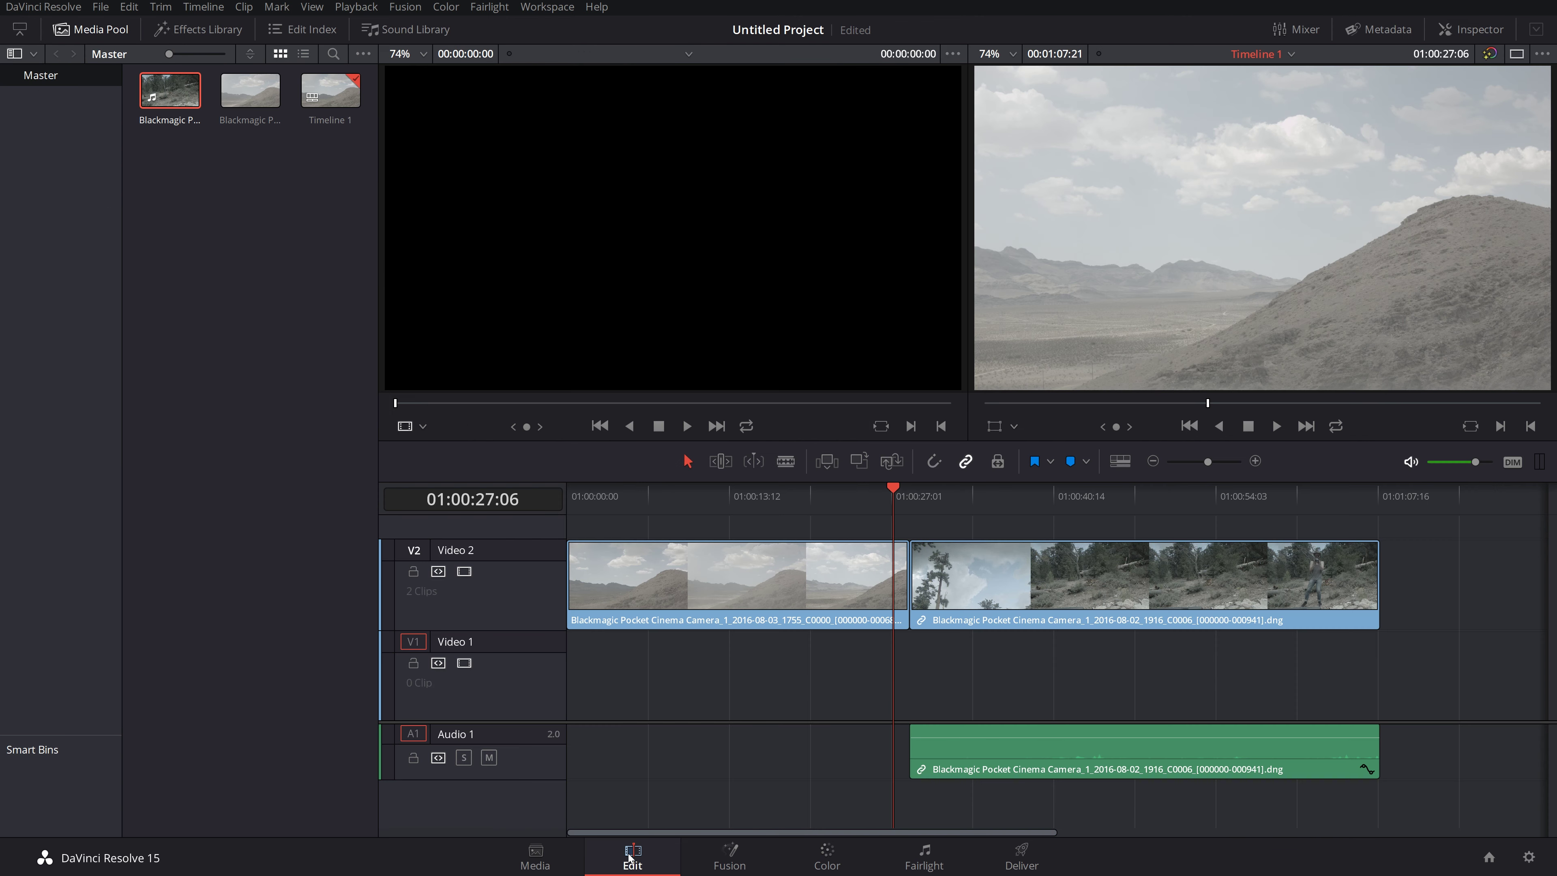
Step: On the Fusion page reposition the MediaIn1 and MediaOut1 nodes, then view the desert clip on the Color page
left_click(730, 860)
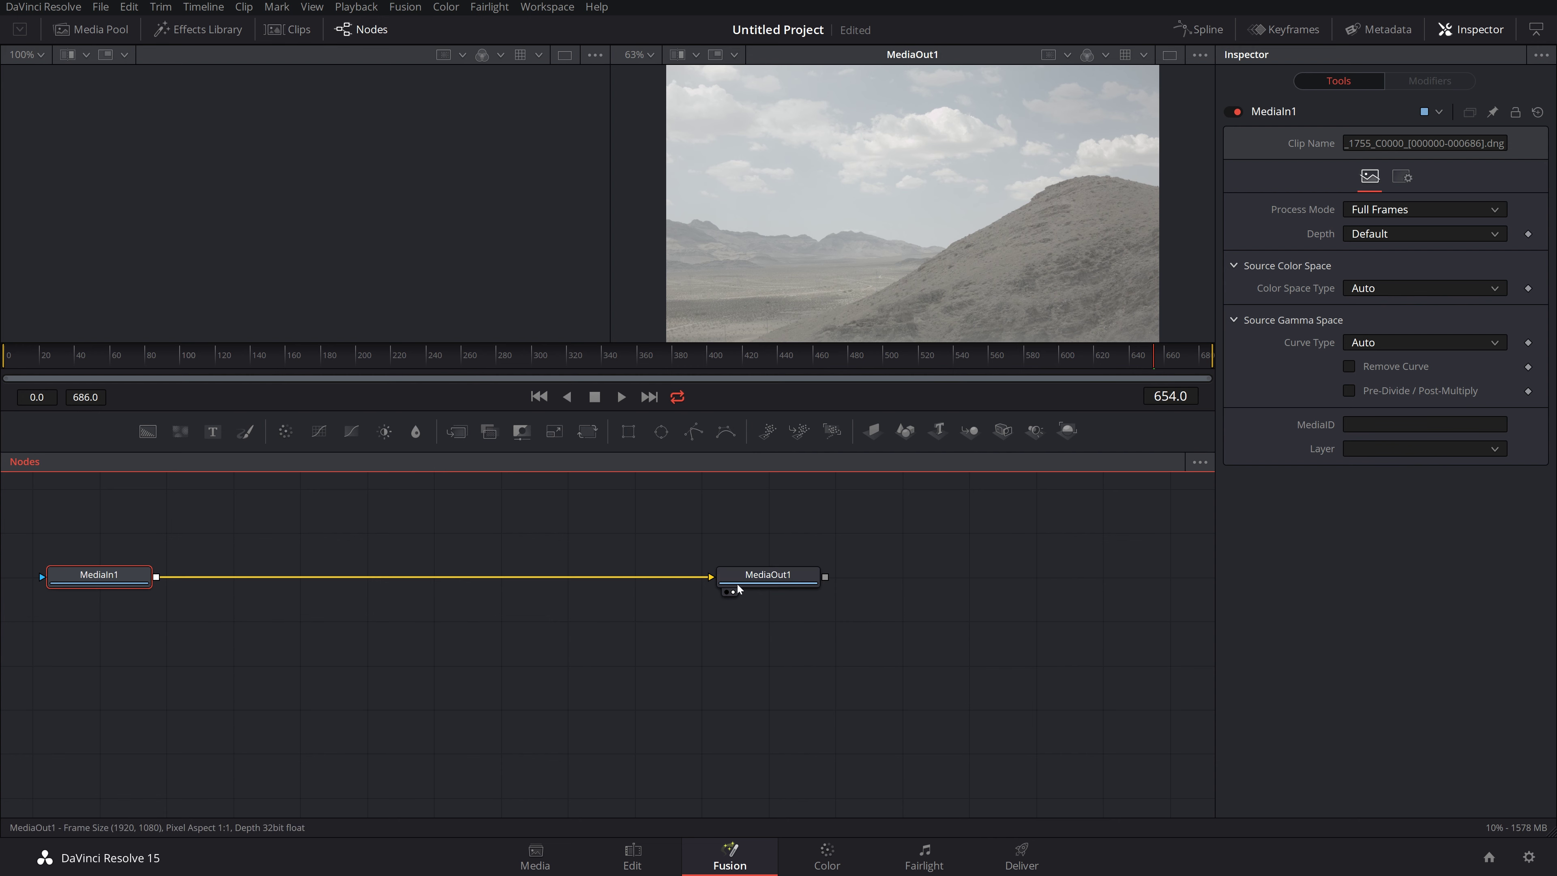
left_click_drag(724, 574, 991, 576)
left_click_drag(99, 575, 178, 564)
left_click_drag(1011, 578, 950, 538)
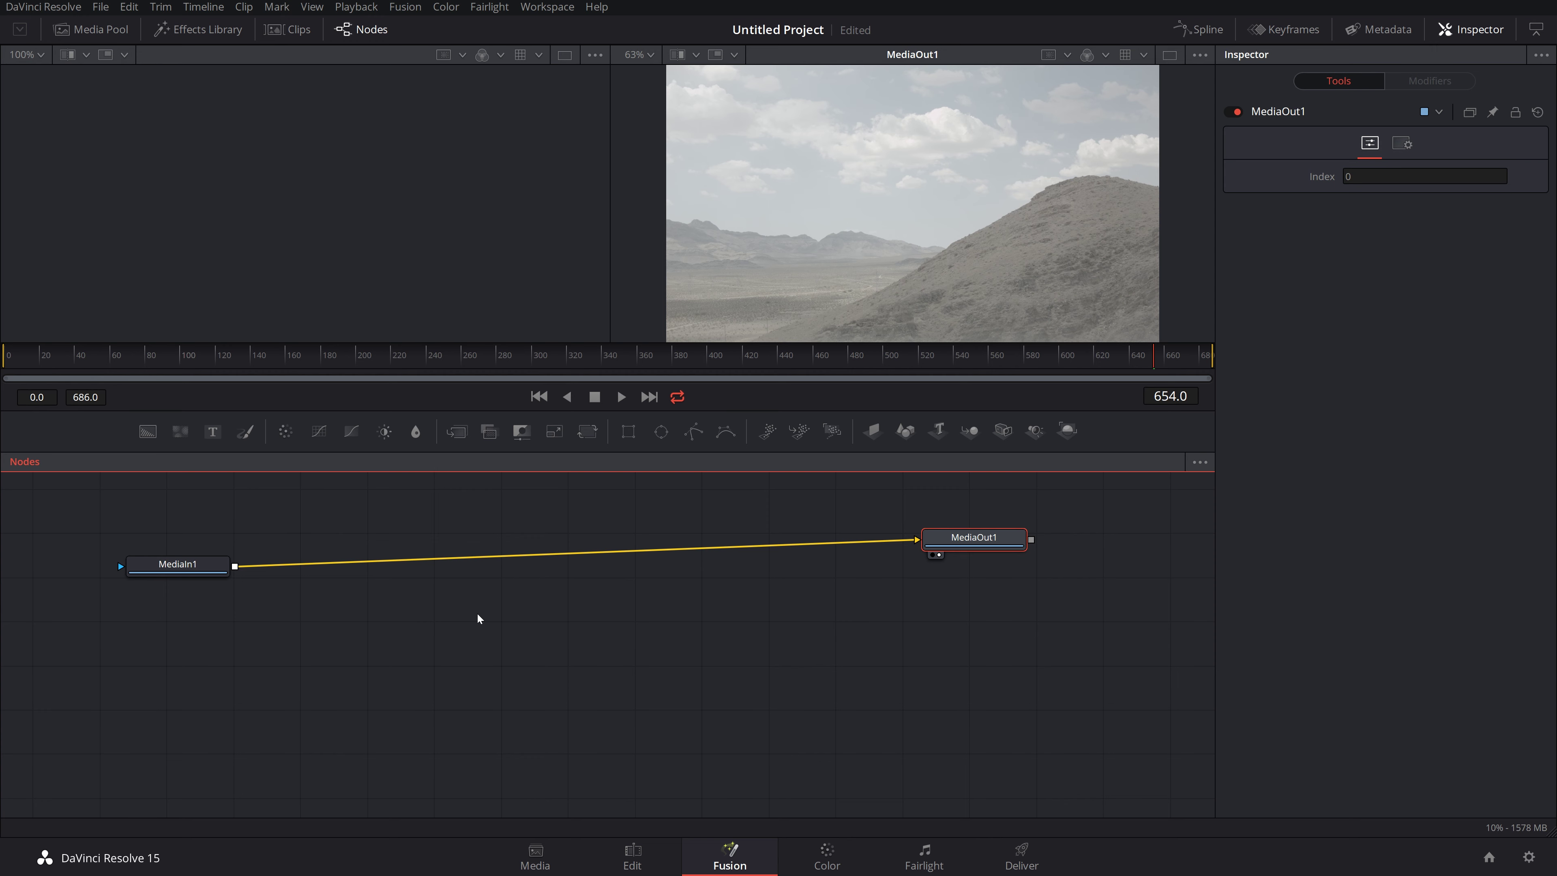
left_click(825, 856)
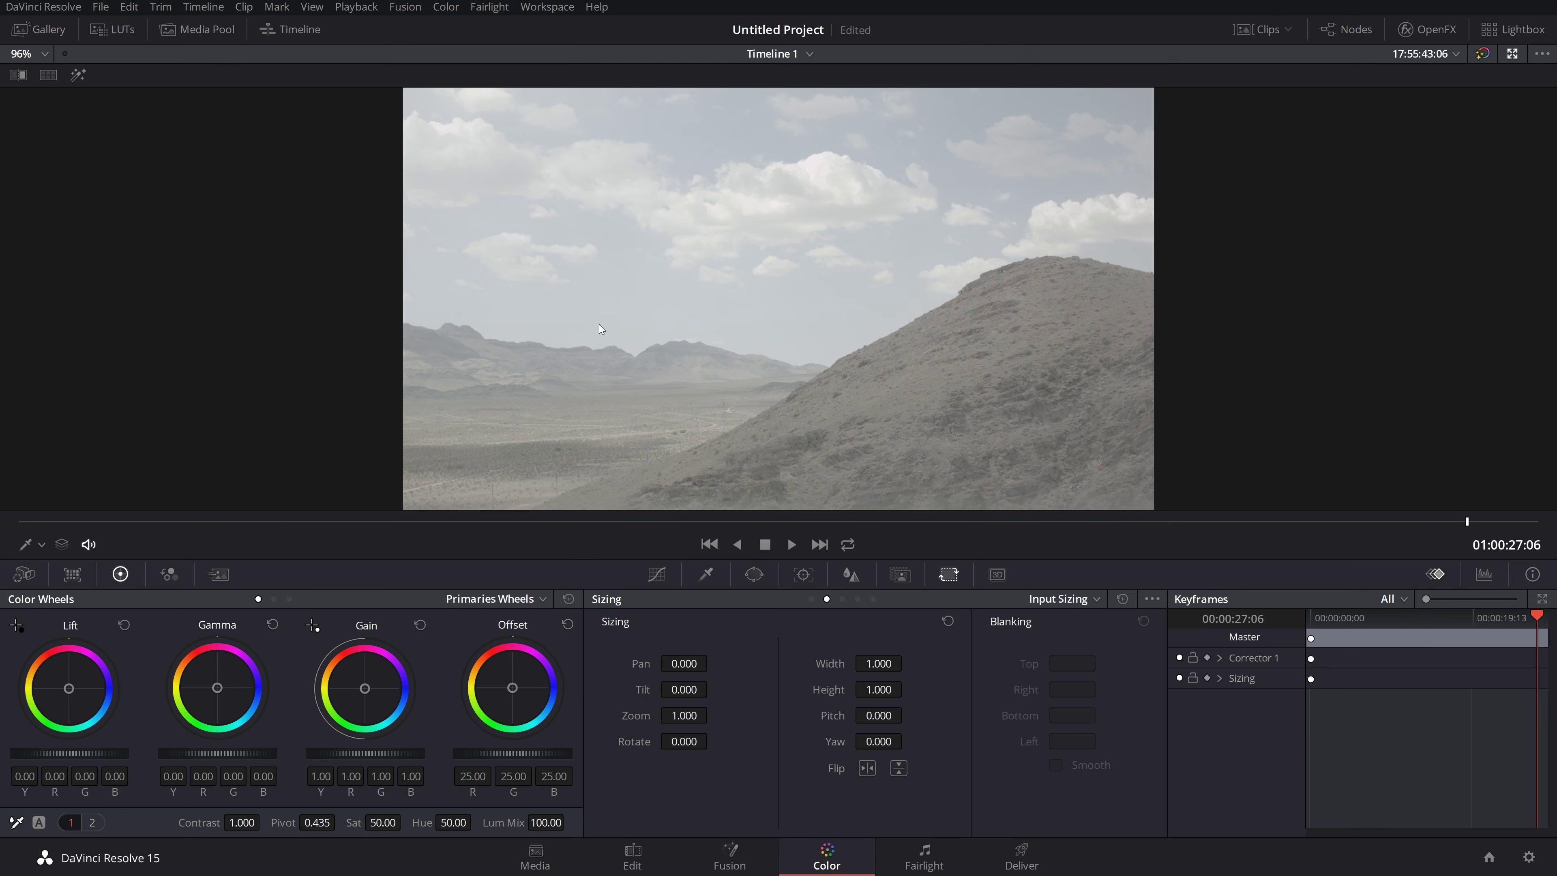
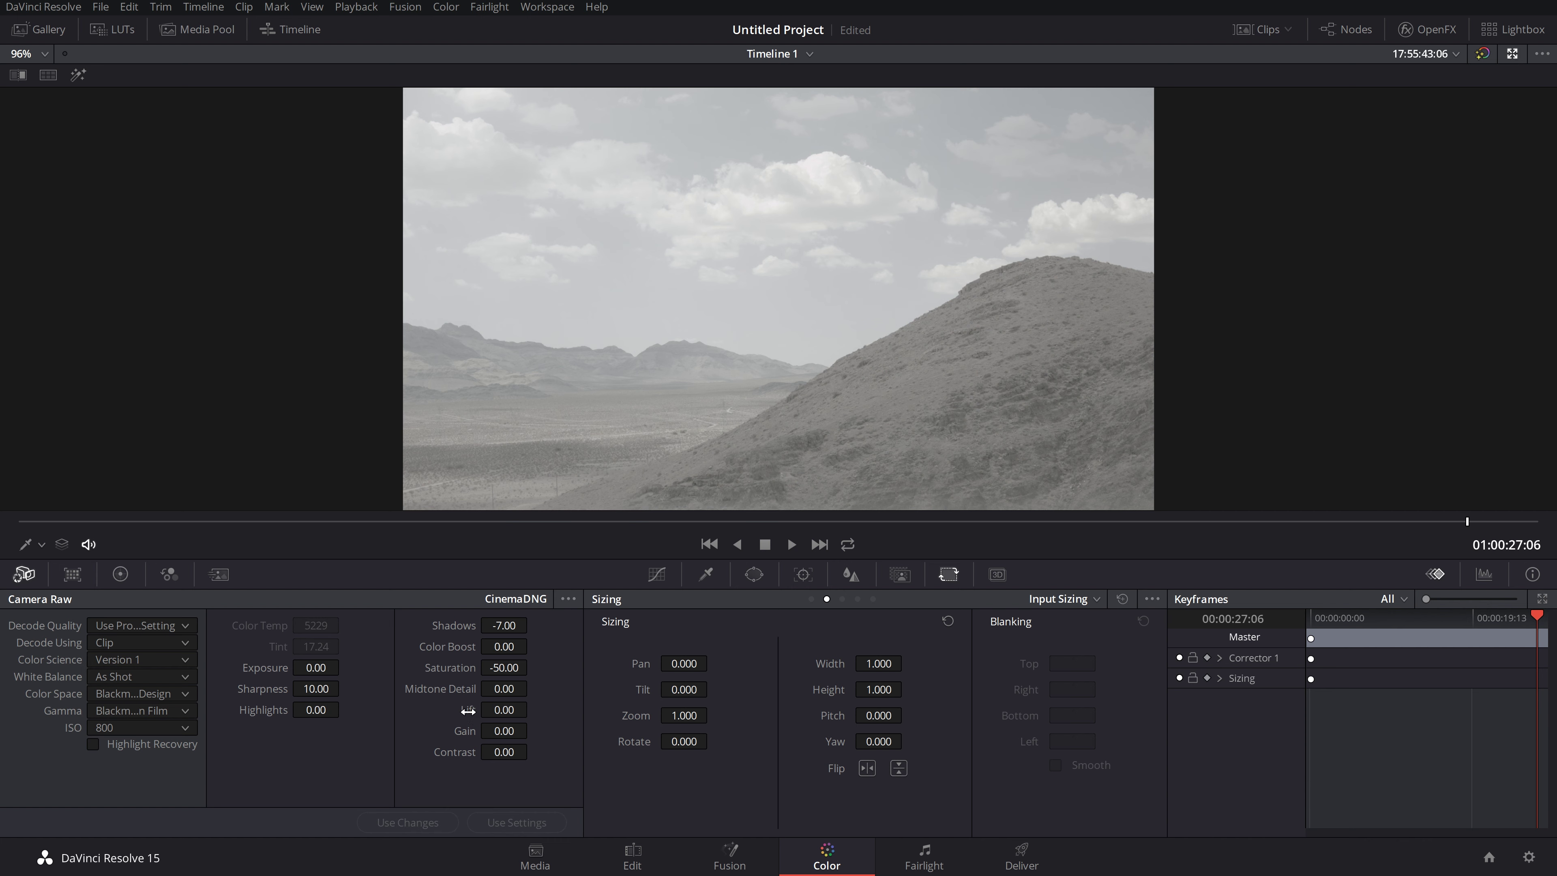
Step: Set the Camera Raw Lift and Saturation back to 0, then show the Color Match chart
left_click_drag(469, 709, 466, 710)
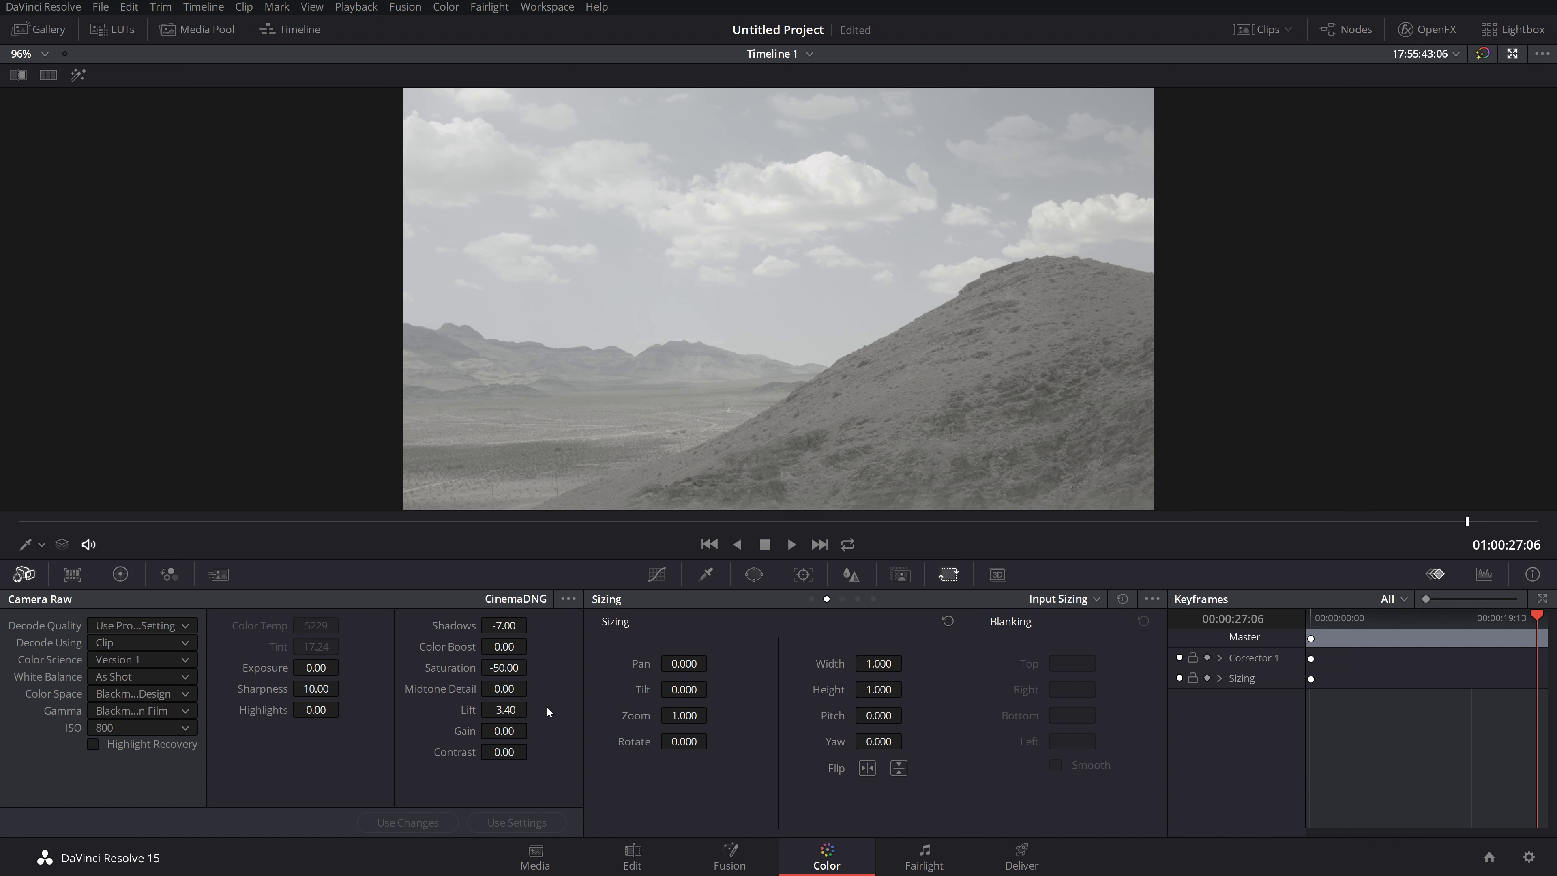
left_click(514, 712)
type("0")
key("Return")
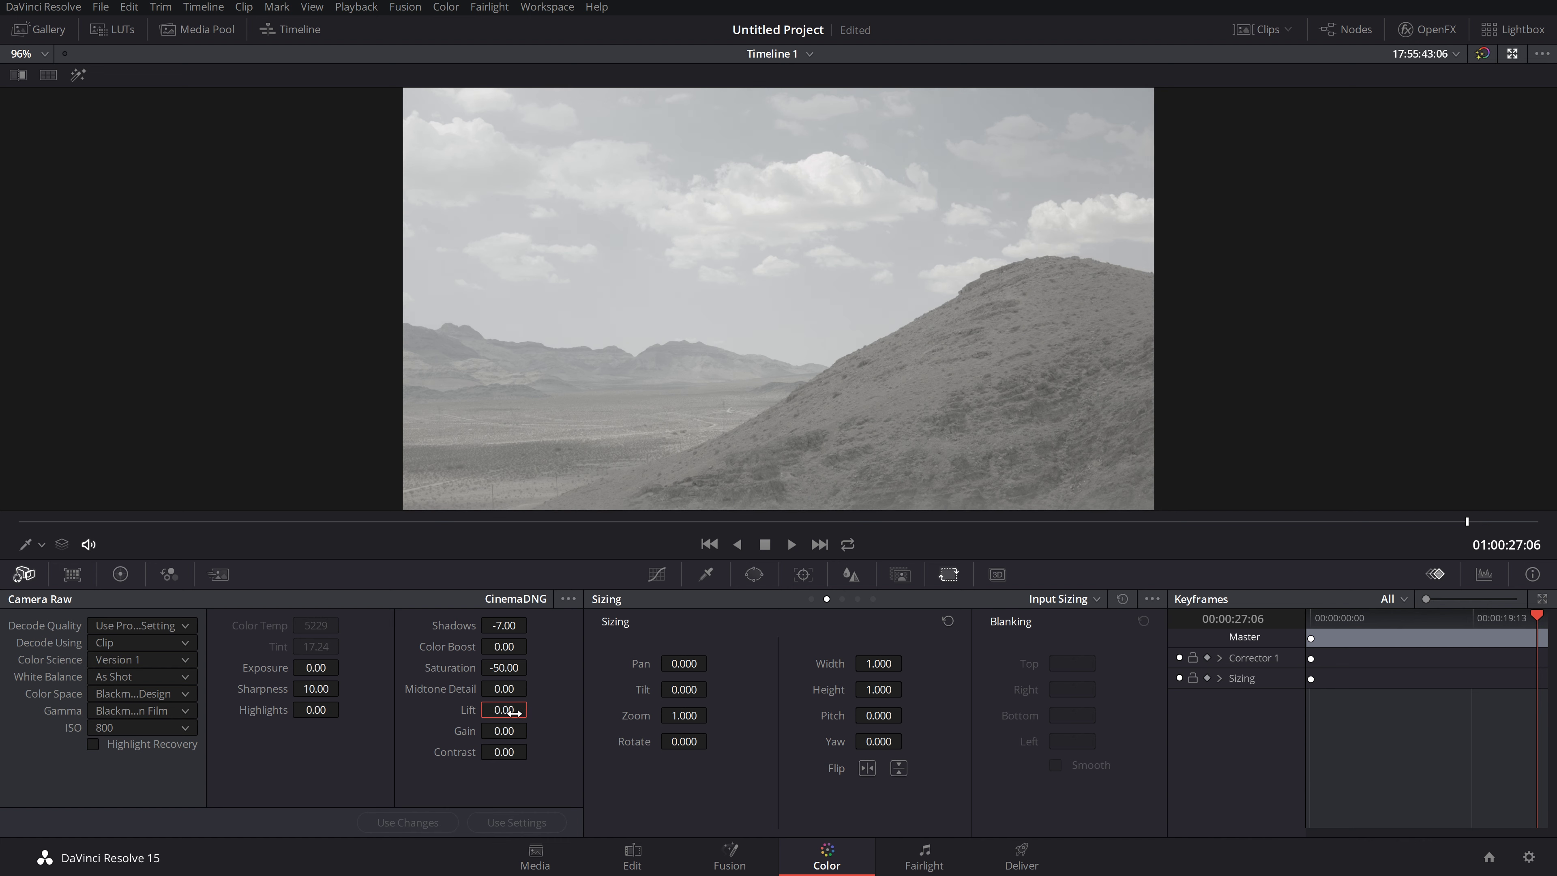
left_click(498, 668)
type("0")
key("Return")
left_click(499, 624)
left_click(72, 575)
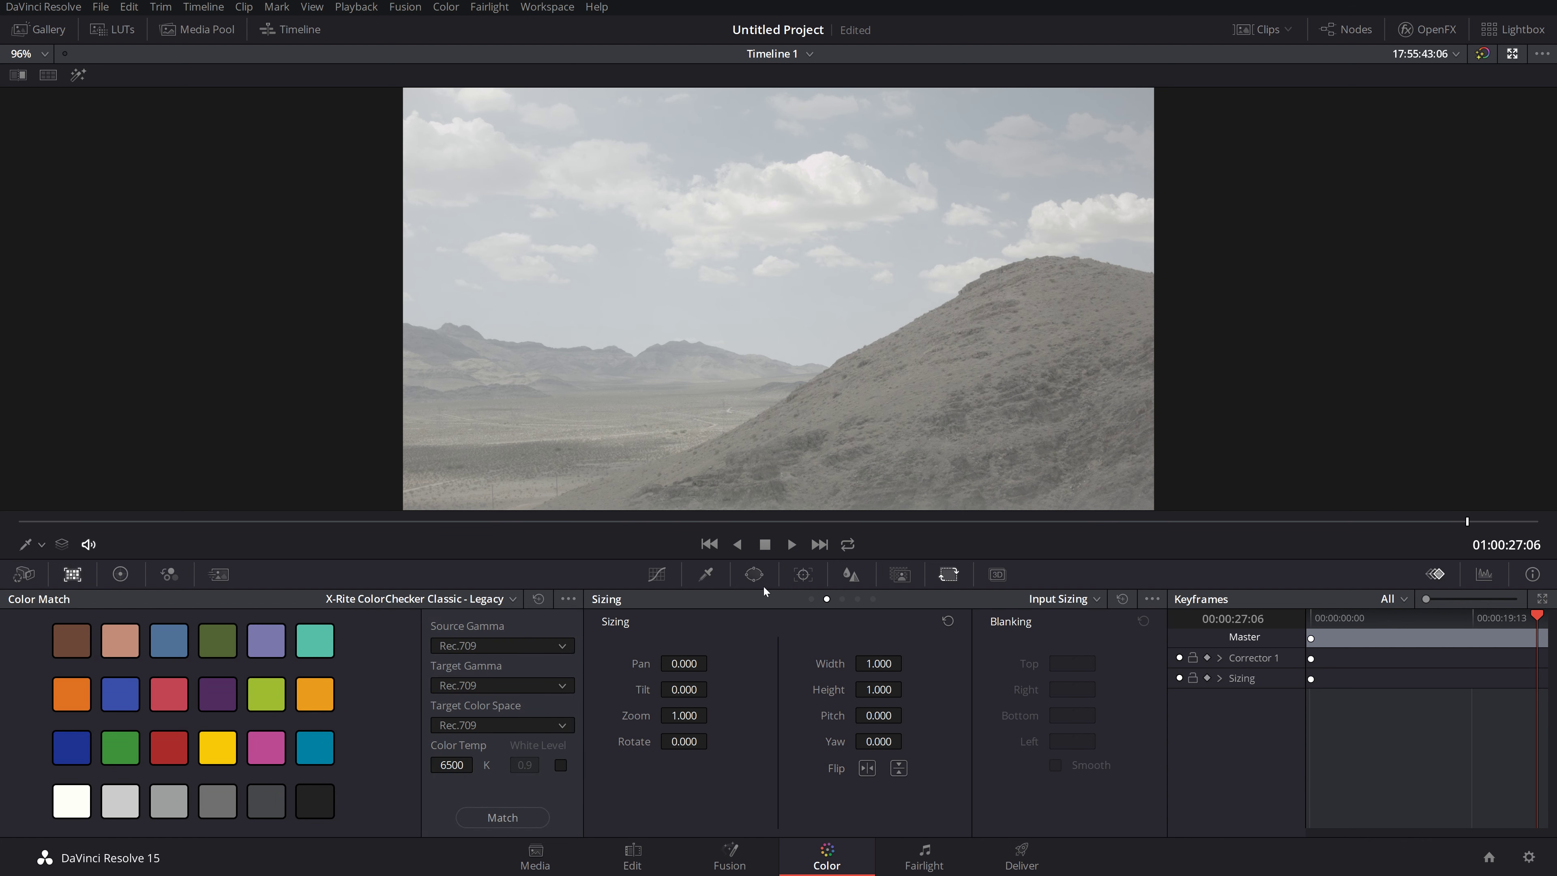
Step: At 01:00:02:05, show the Color Wheels and preview the Bars and Log layouts
left_click_drag(799, 524, 135, 522)
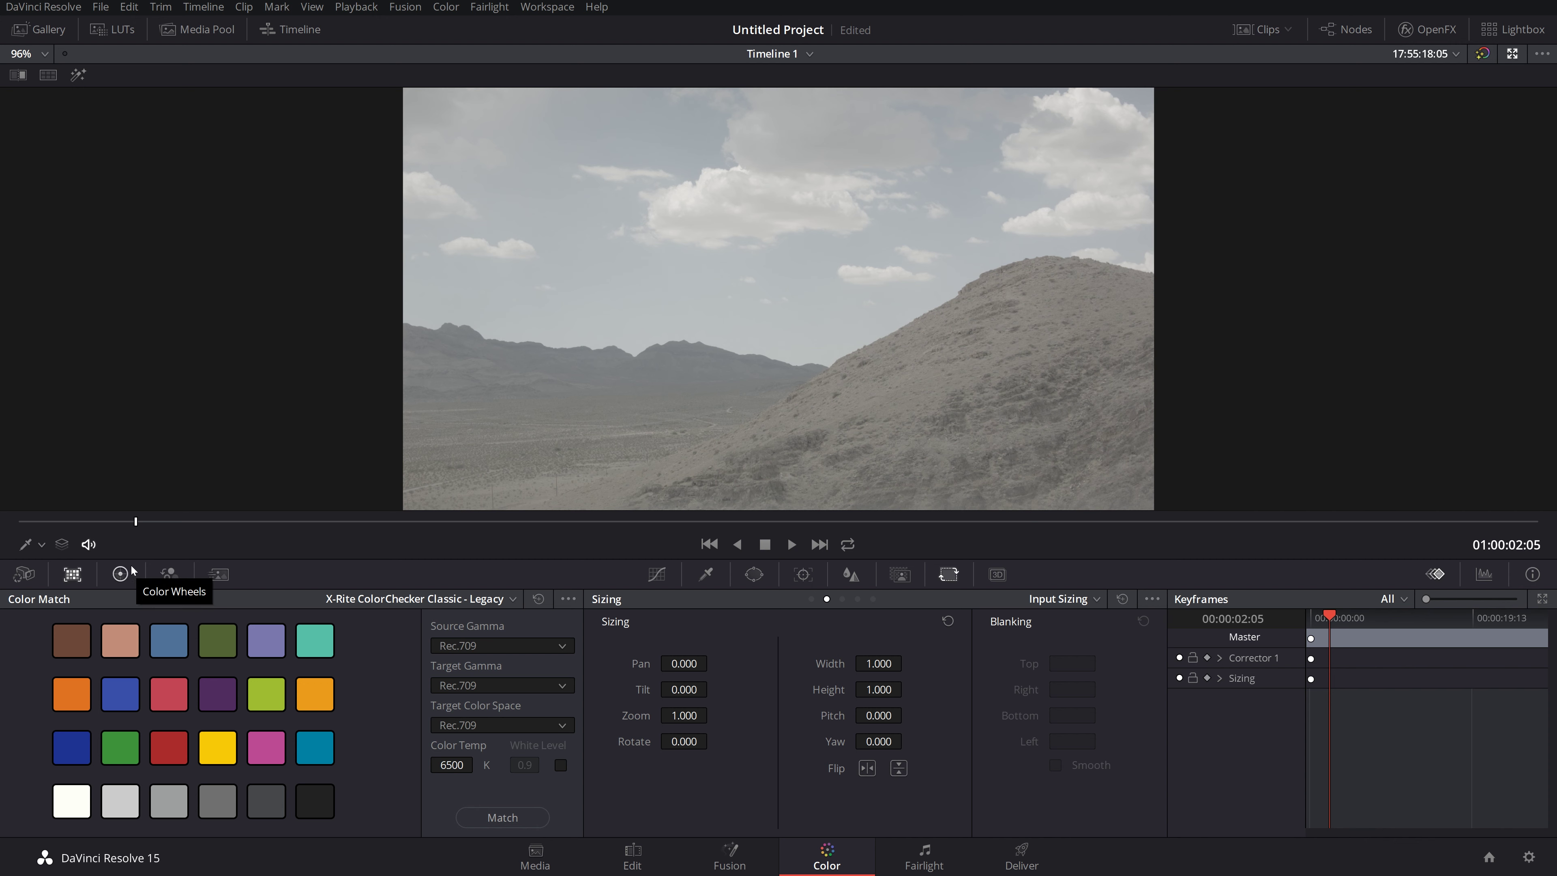
left_click(121, 574)
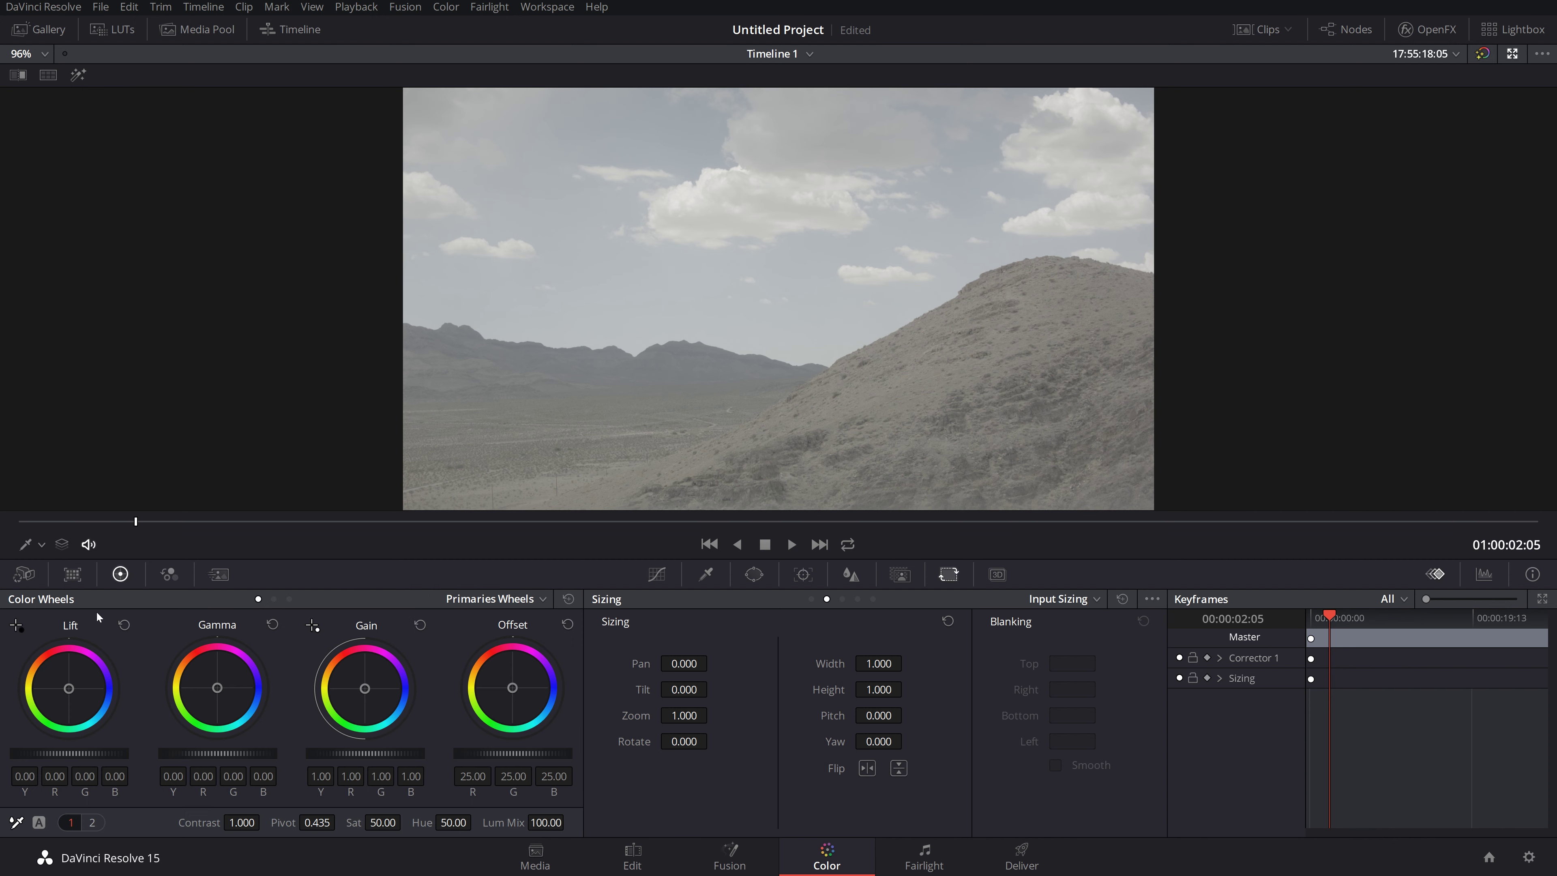
left_click(497, 600)
left_click(494, 640)
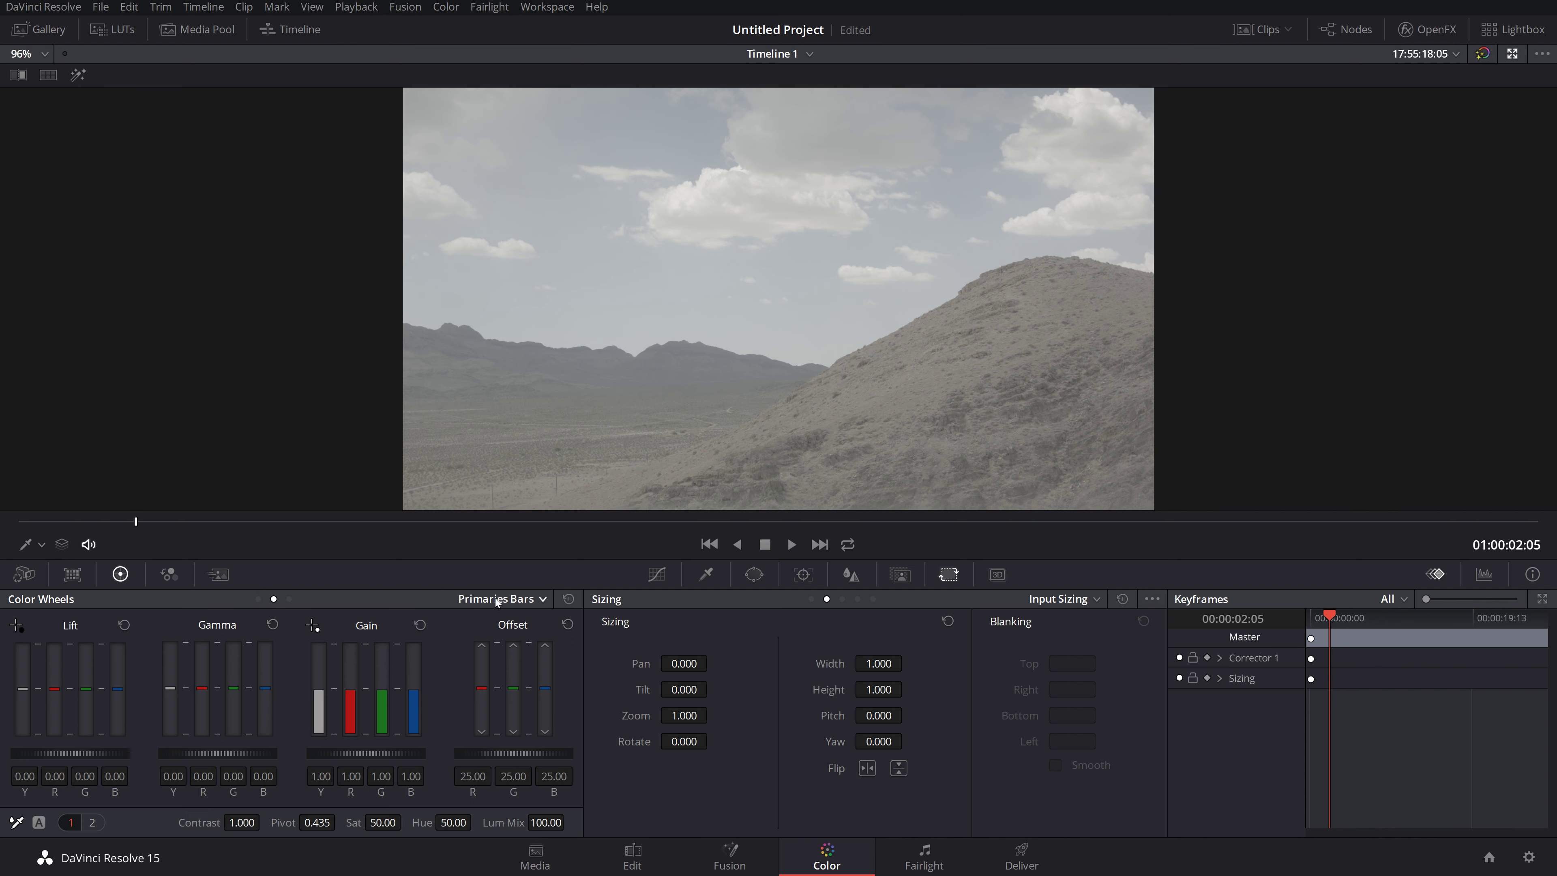
left_click(498, 601)
left_click(497, 656)
left_click(534, 601)
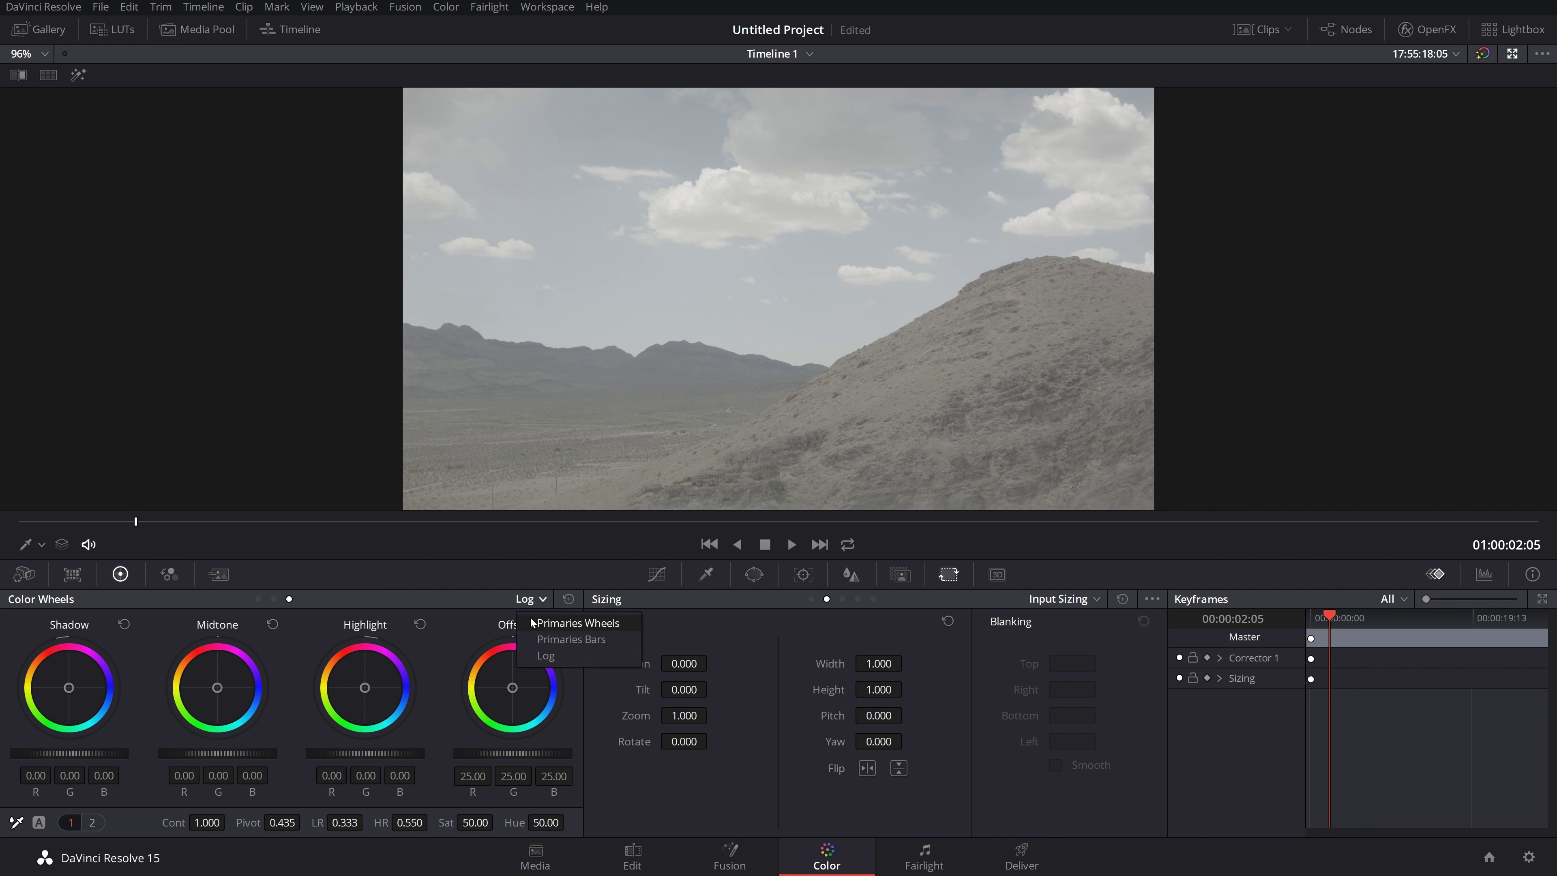
left_click(533, 623)
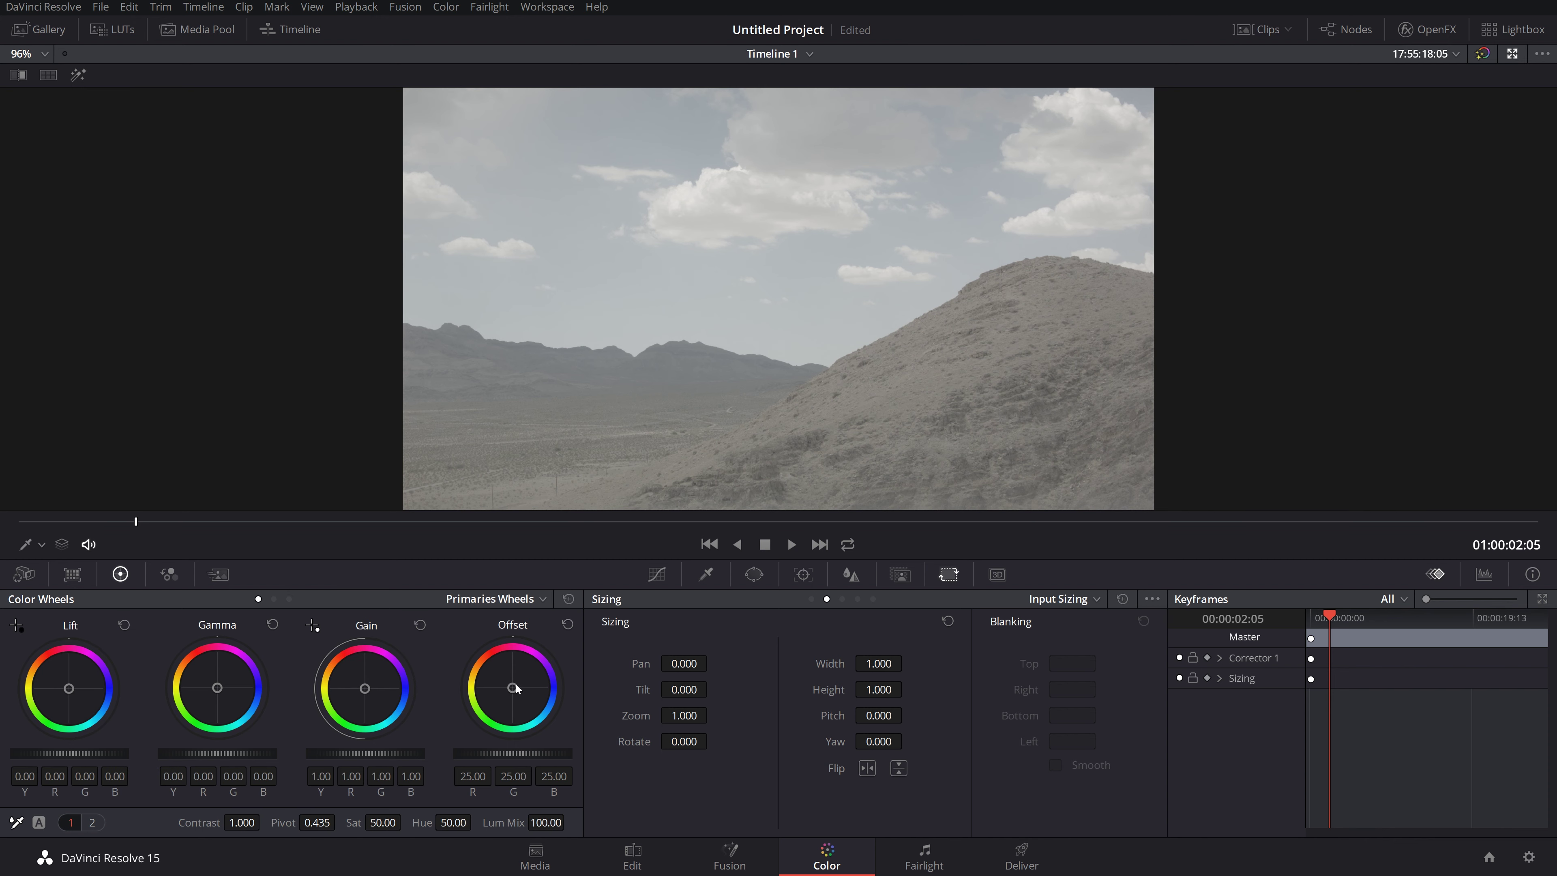
Step: Cycle the wheel layouts through Bars and Log again, ending on Primaries Wheels
left_click(483, 600)
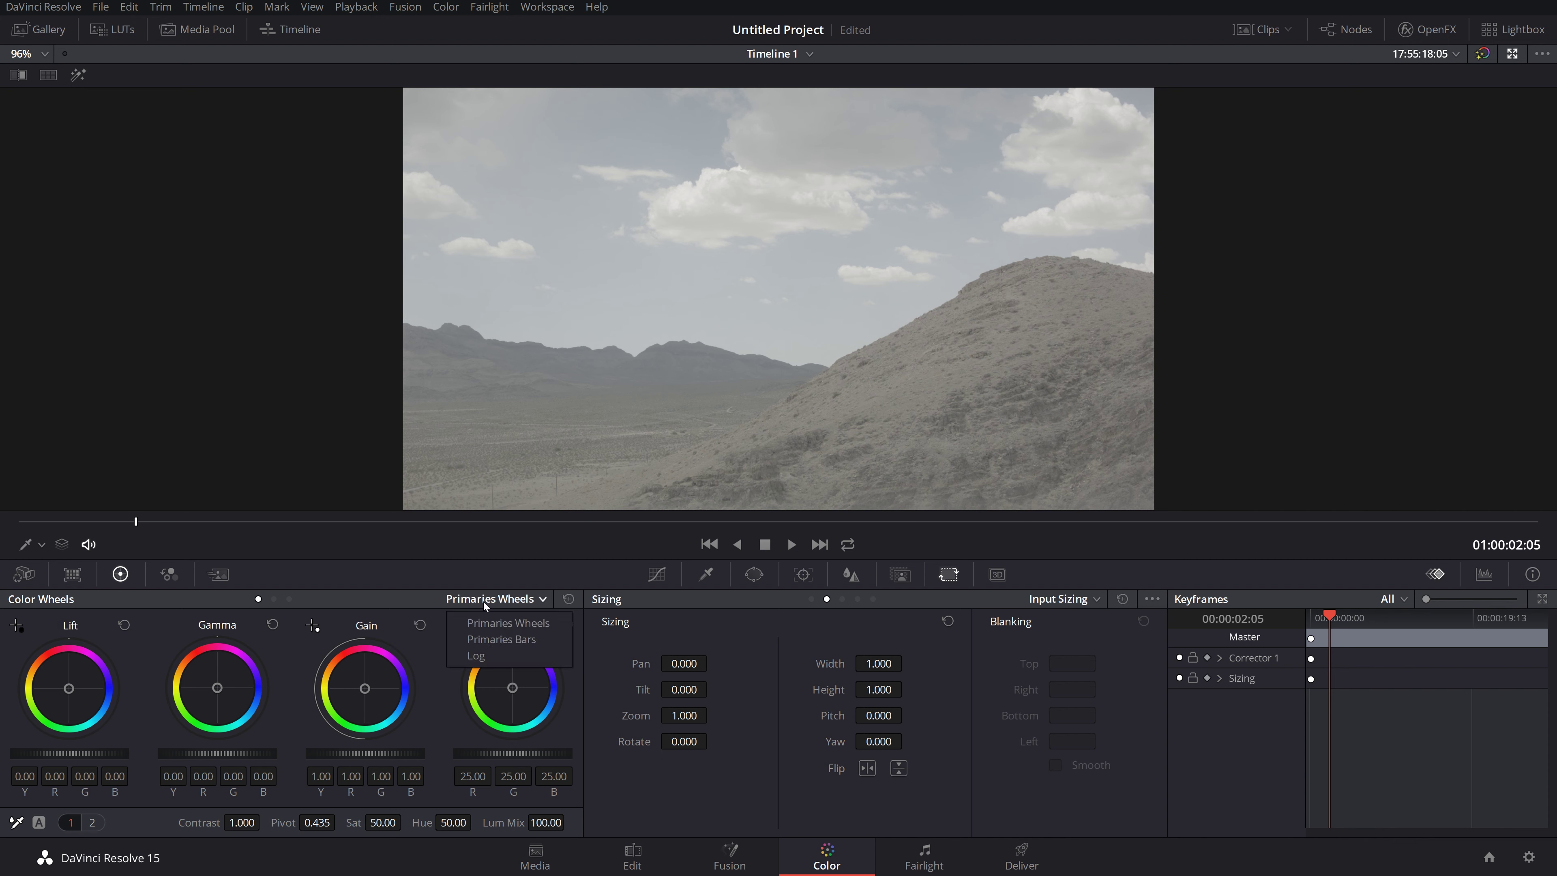
left_click(484, 639)
left_click(493, 599)
left_click(490, 655)
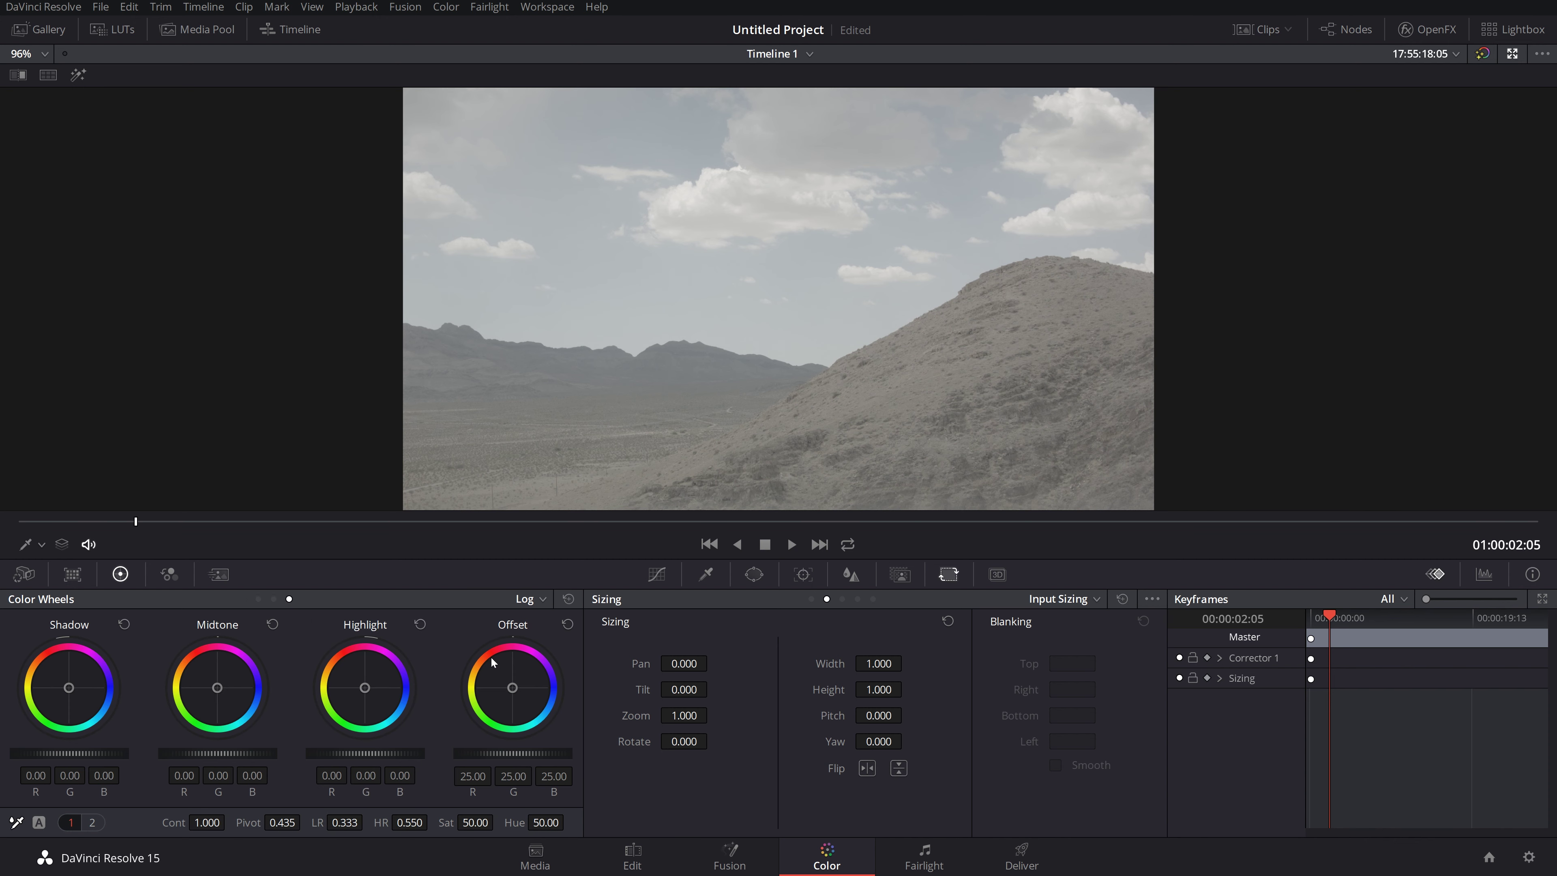
left_click(498, 597)
left_click(527, 626)
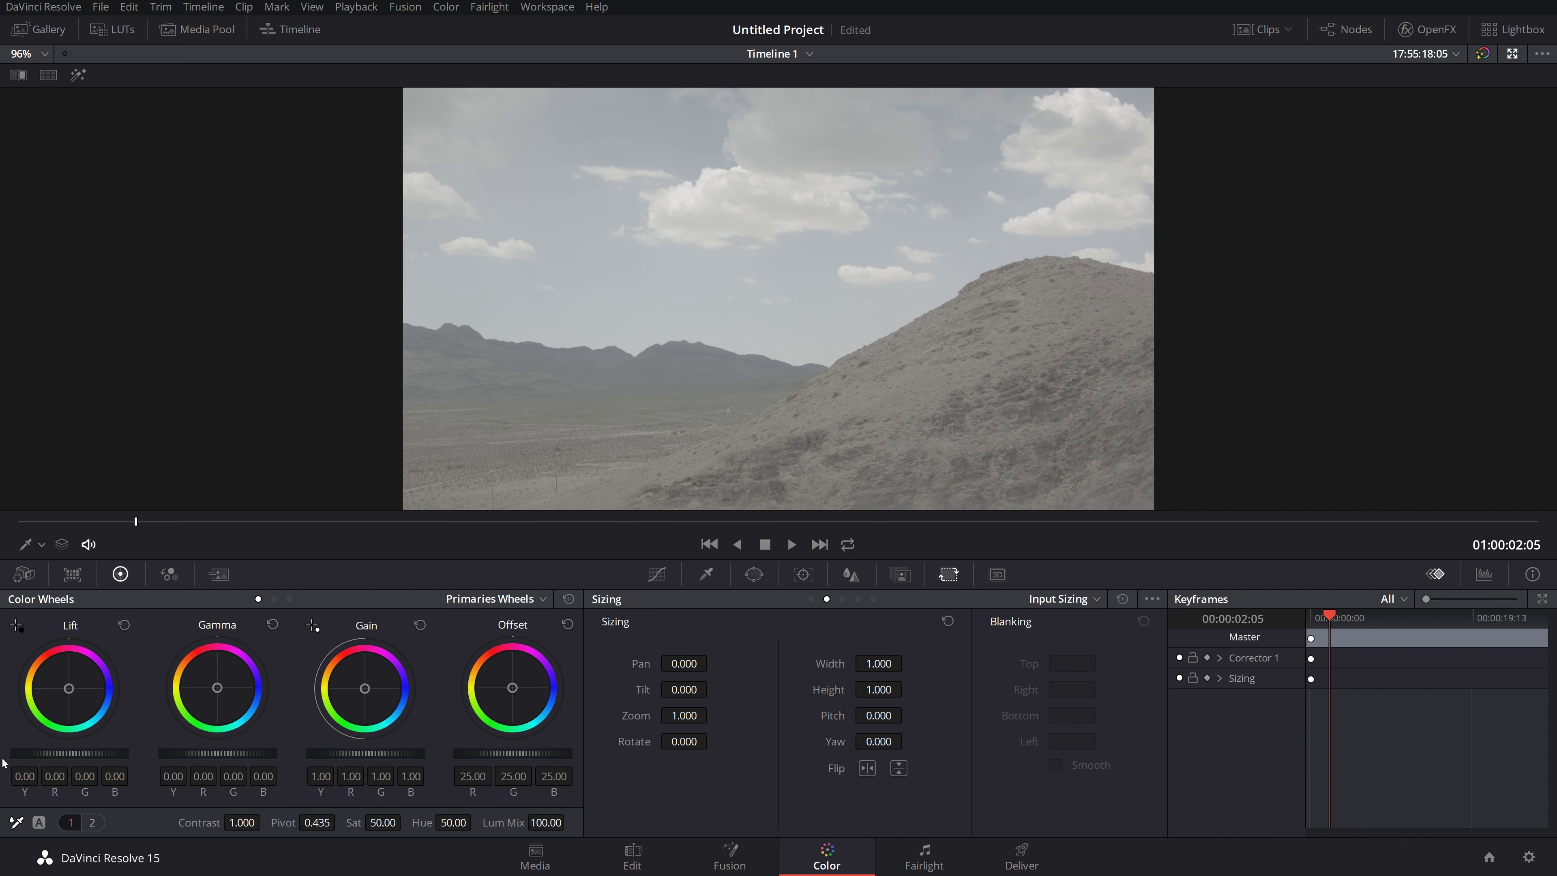
Step: Test darkening and brightening with the Lift master wheel, then reset Lift to neutral
left_click_drag(68, 753, 38, 753)
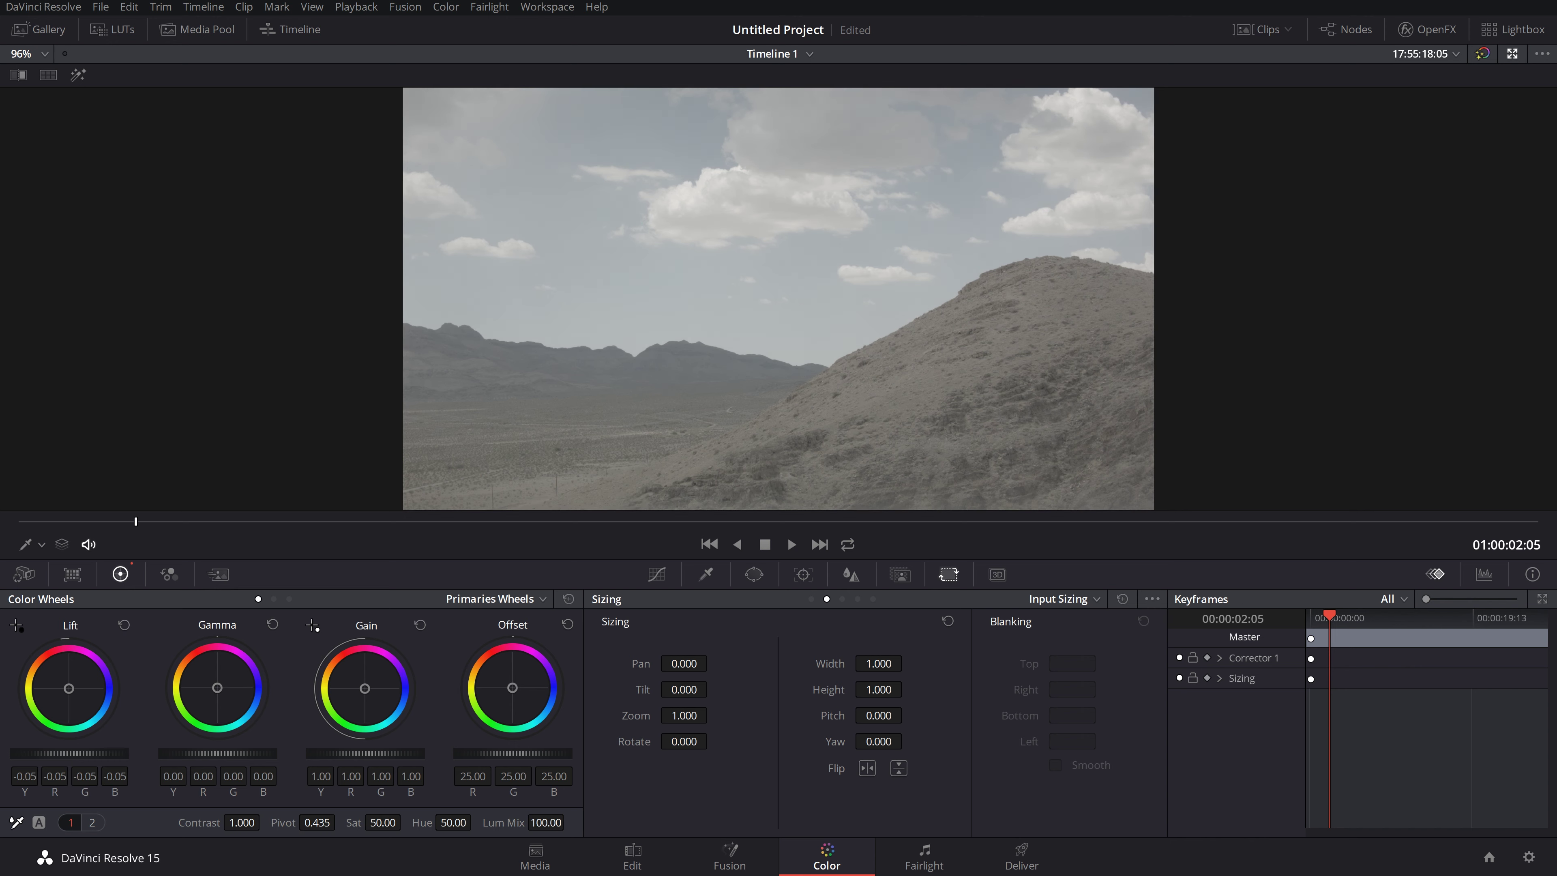
mouse_move(38, 753)
left_mouse_down()
mouse_move(18, 753)
mouse_move(101, 752)
mouse_move(53, 752)
left_mouse_up()
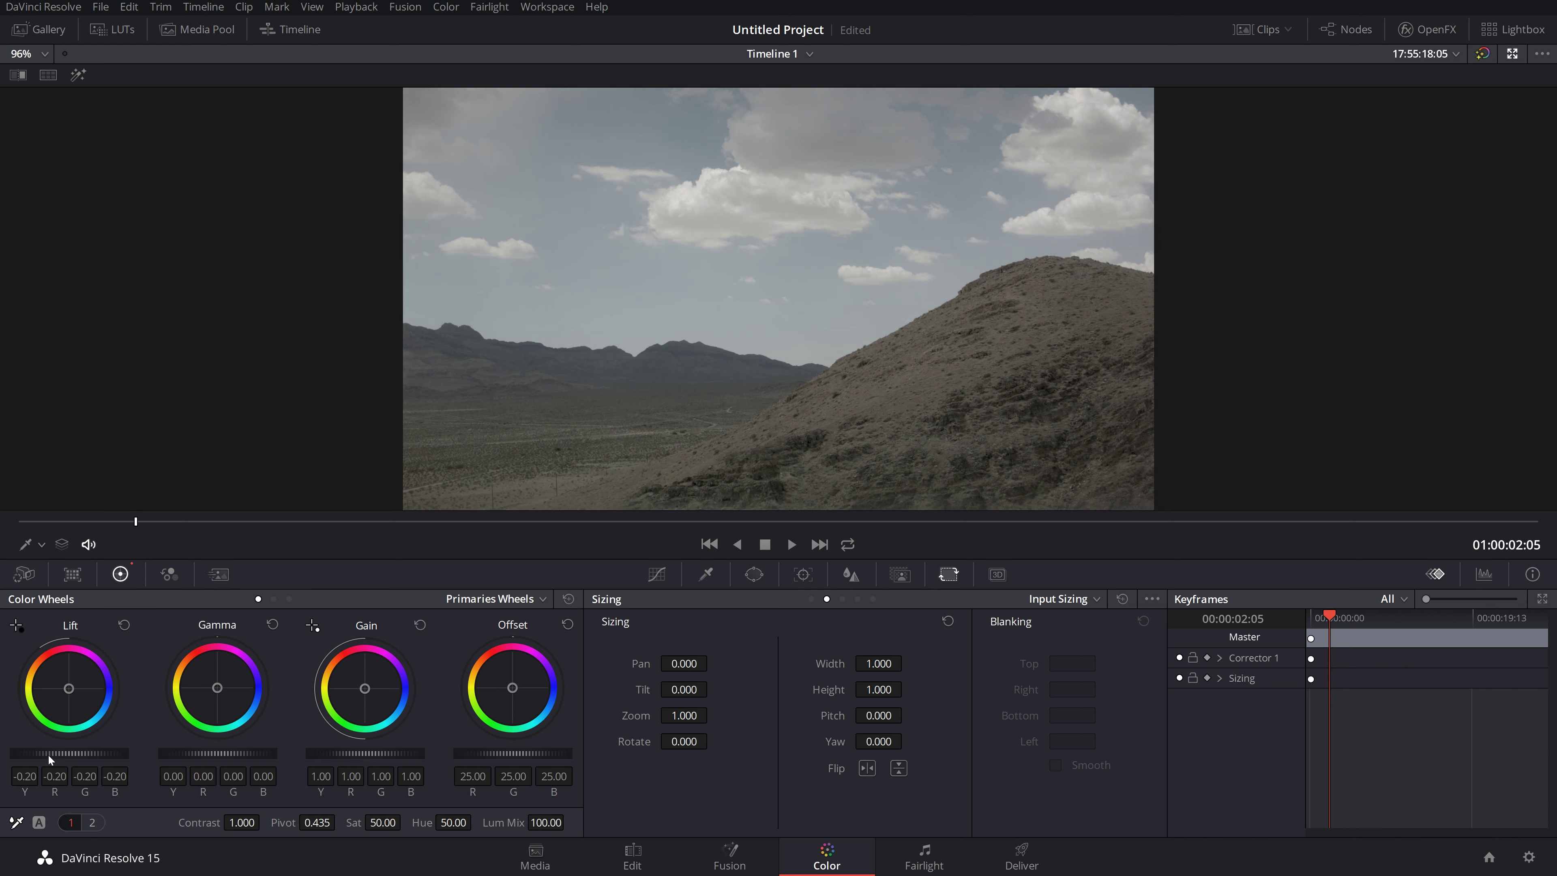
left_click(125, 624)
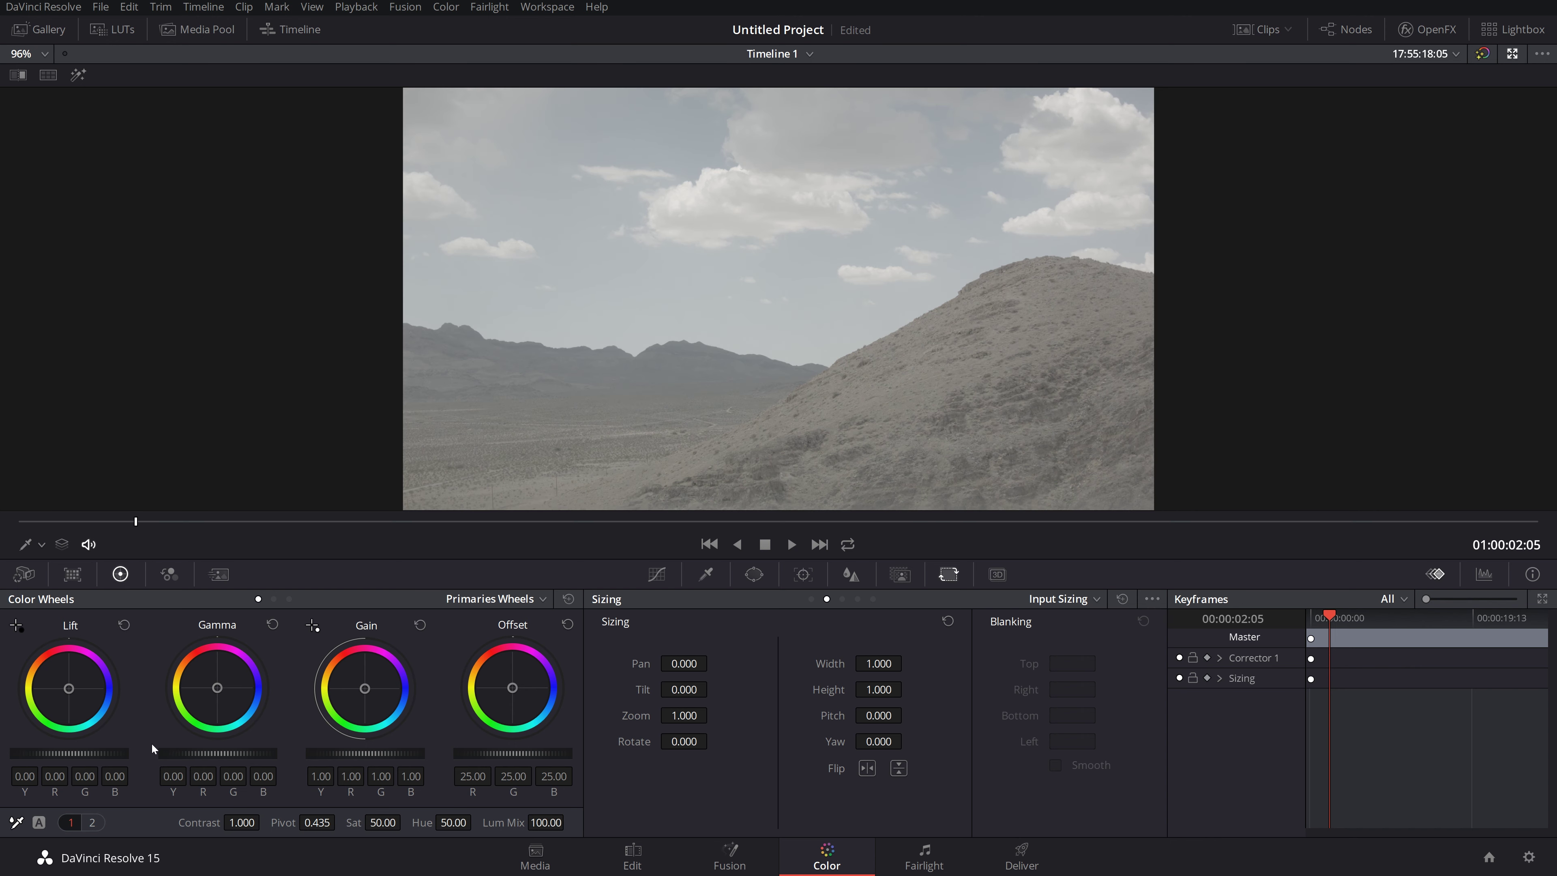
left_click_drag(86, 753, 119, 753)
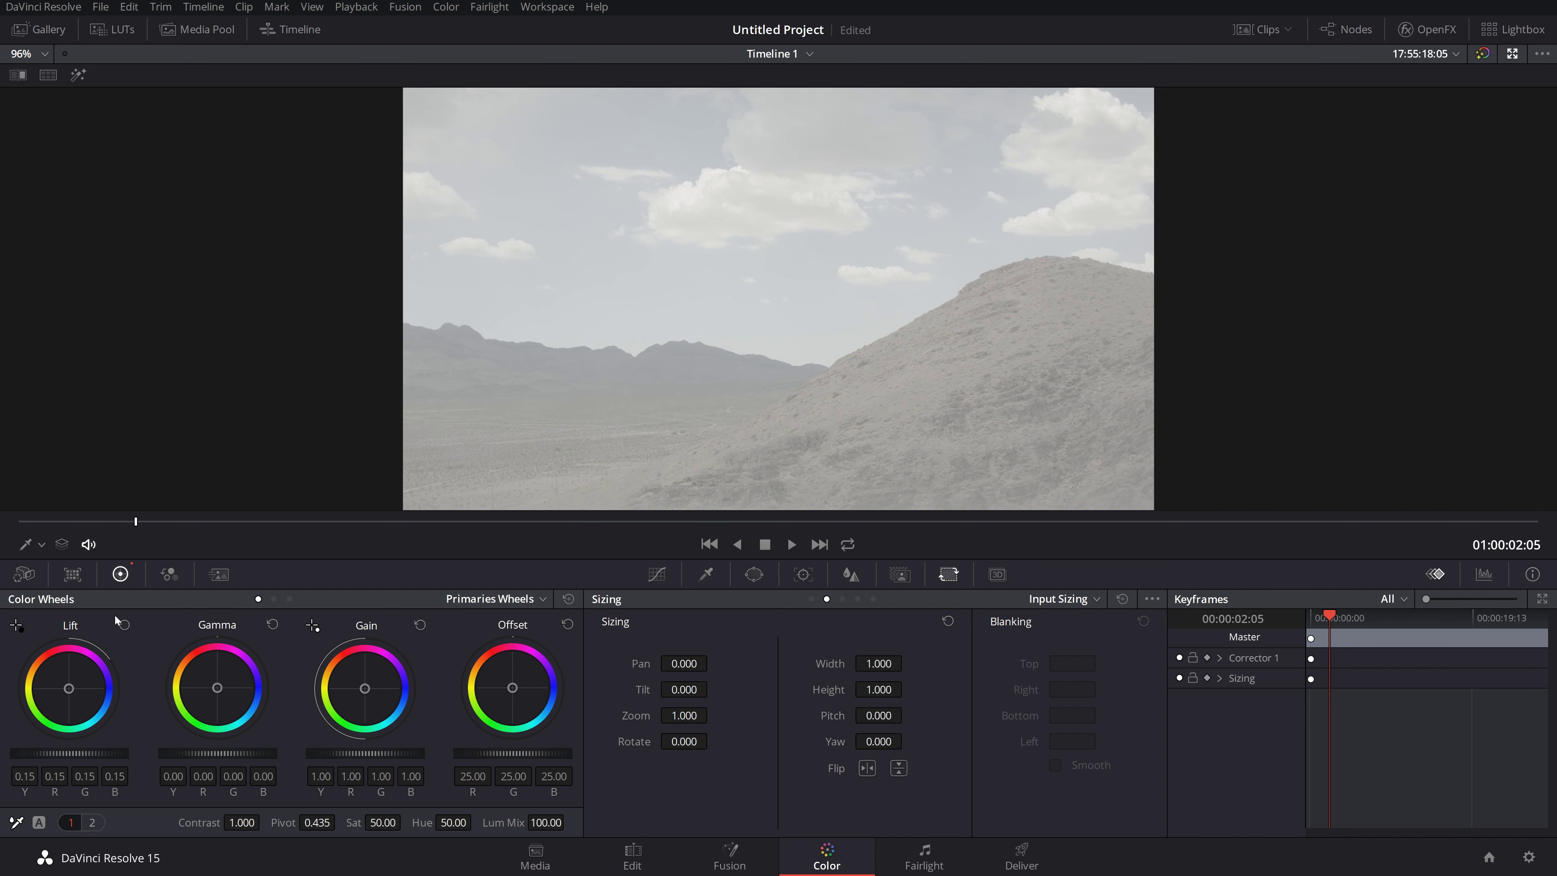
left_click(122, 627)
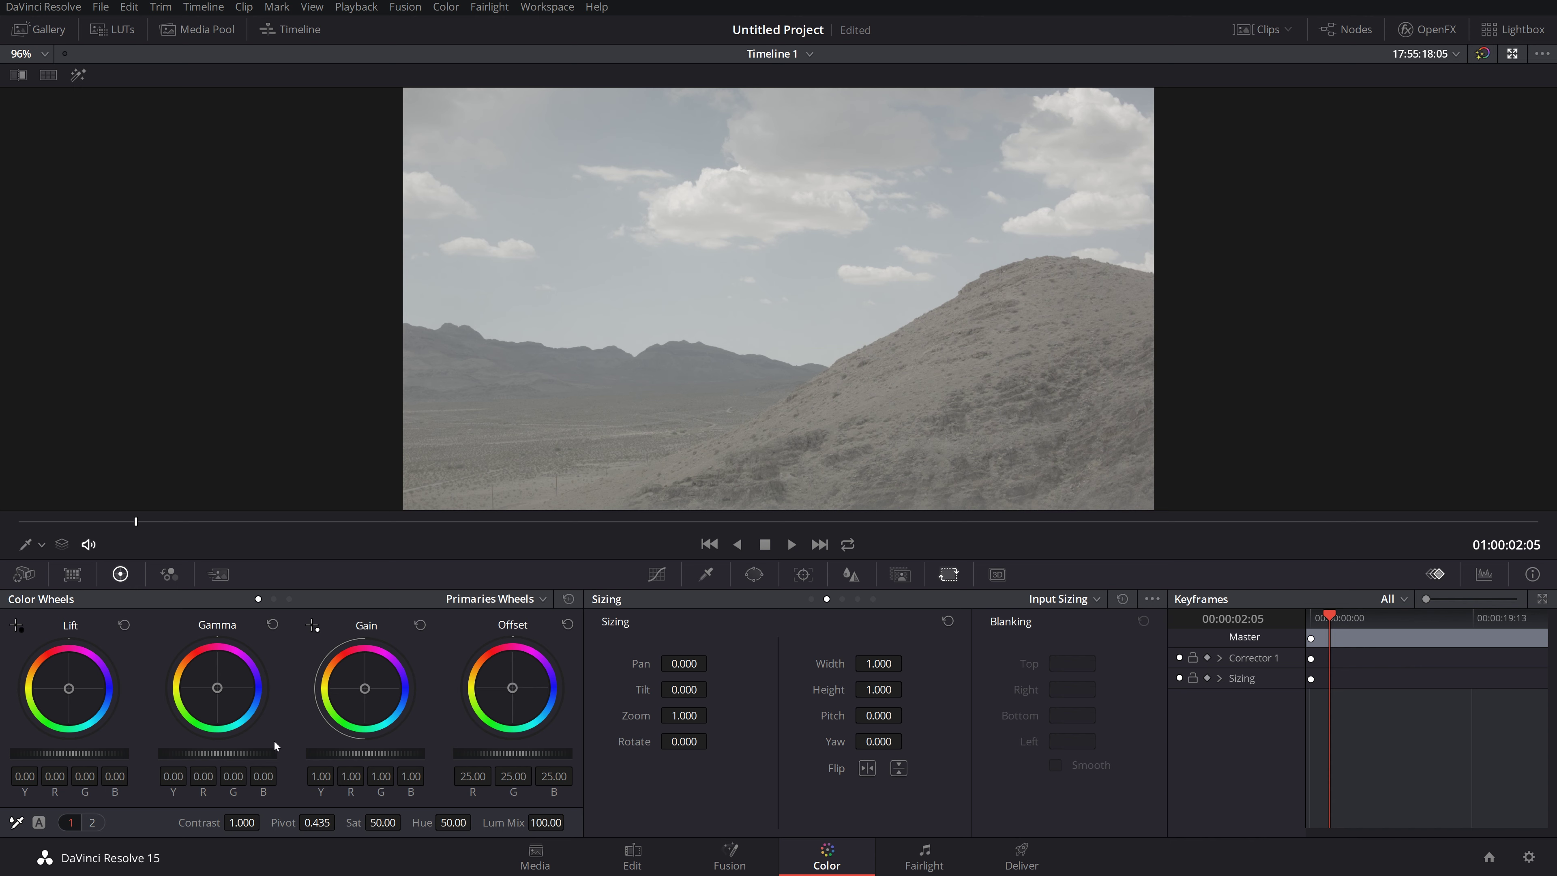
Step: Test the Gamma and Gain master wheels, resetting Gamma to neutral and Gain to 1.00
left_click_drag(227, 752, 204, 760)
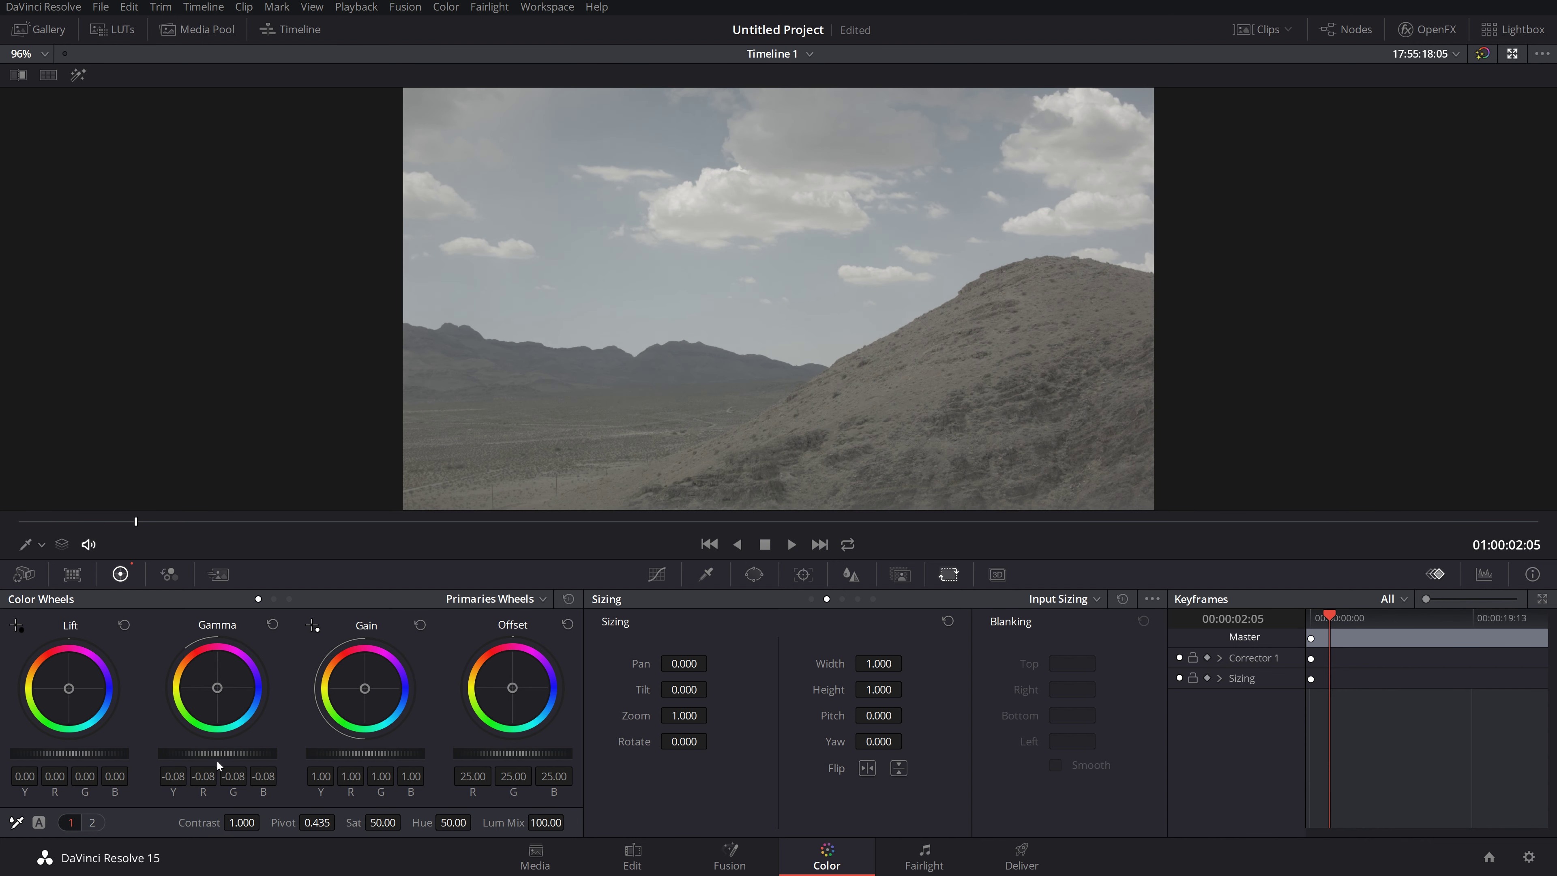
left_click(272, 625)
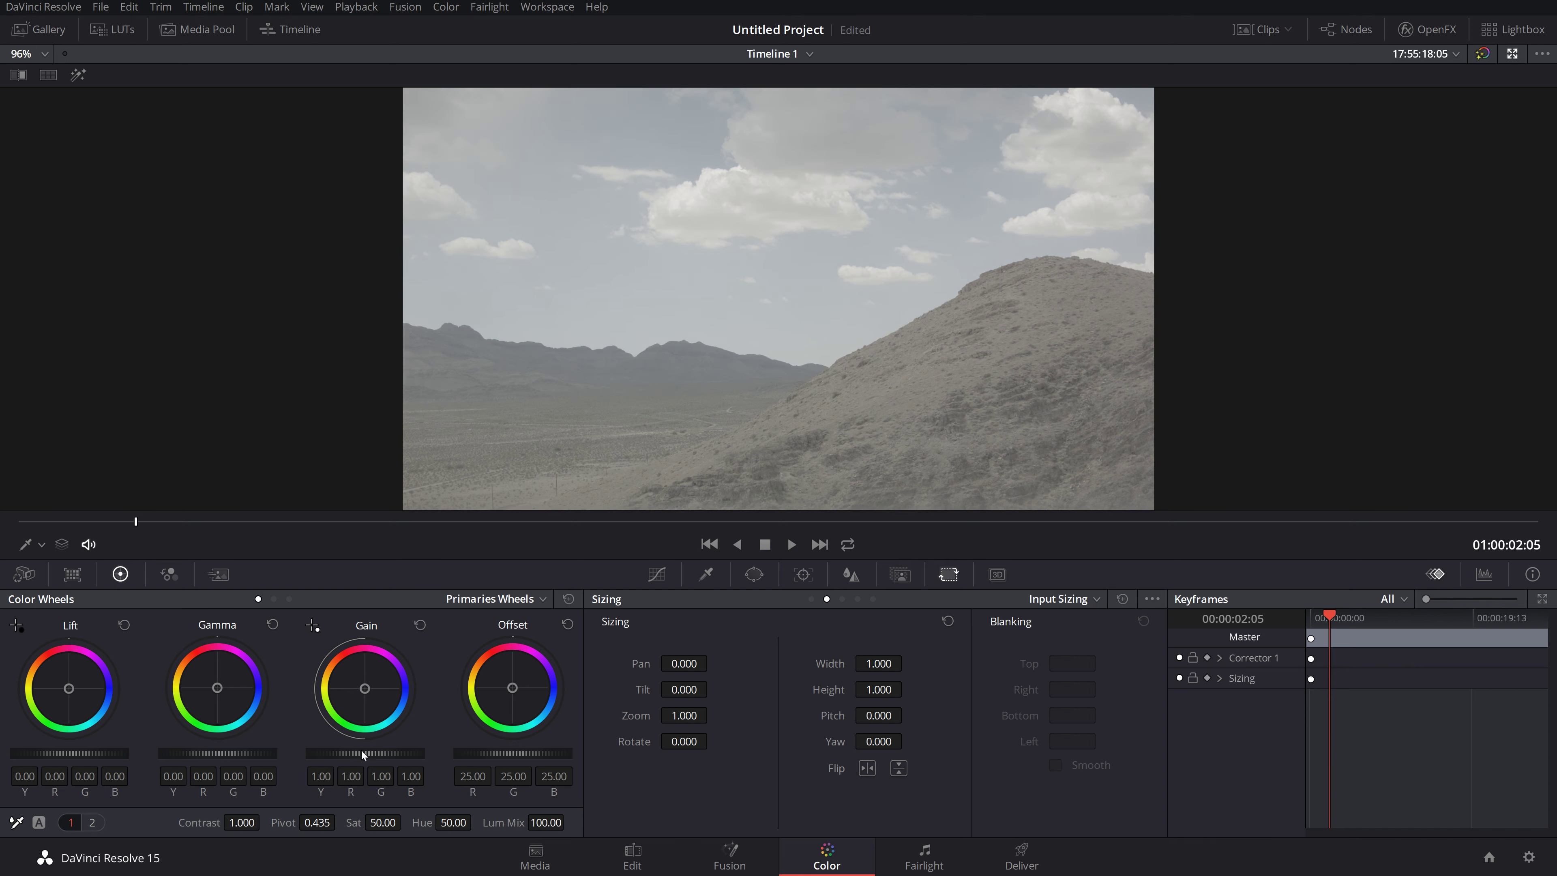
left_click_drag(351, 753, 314, 753)
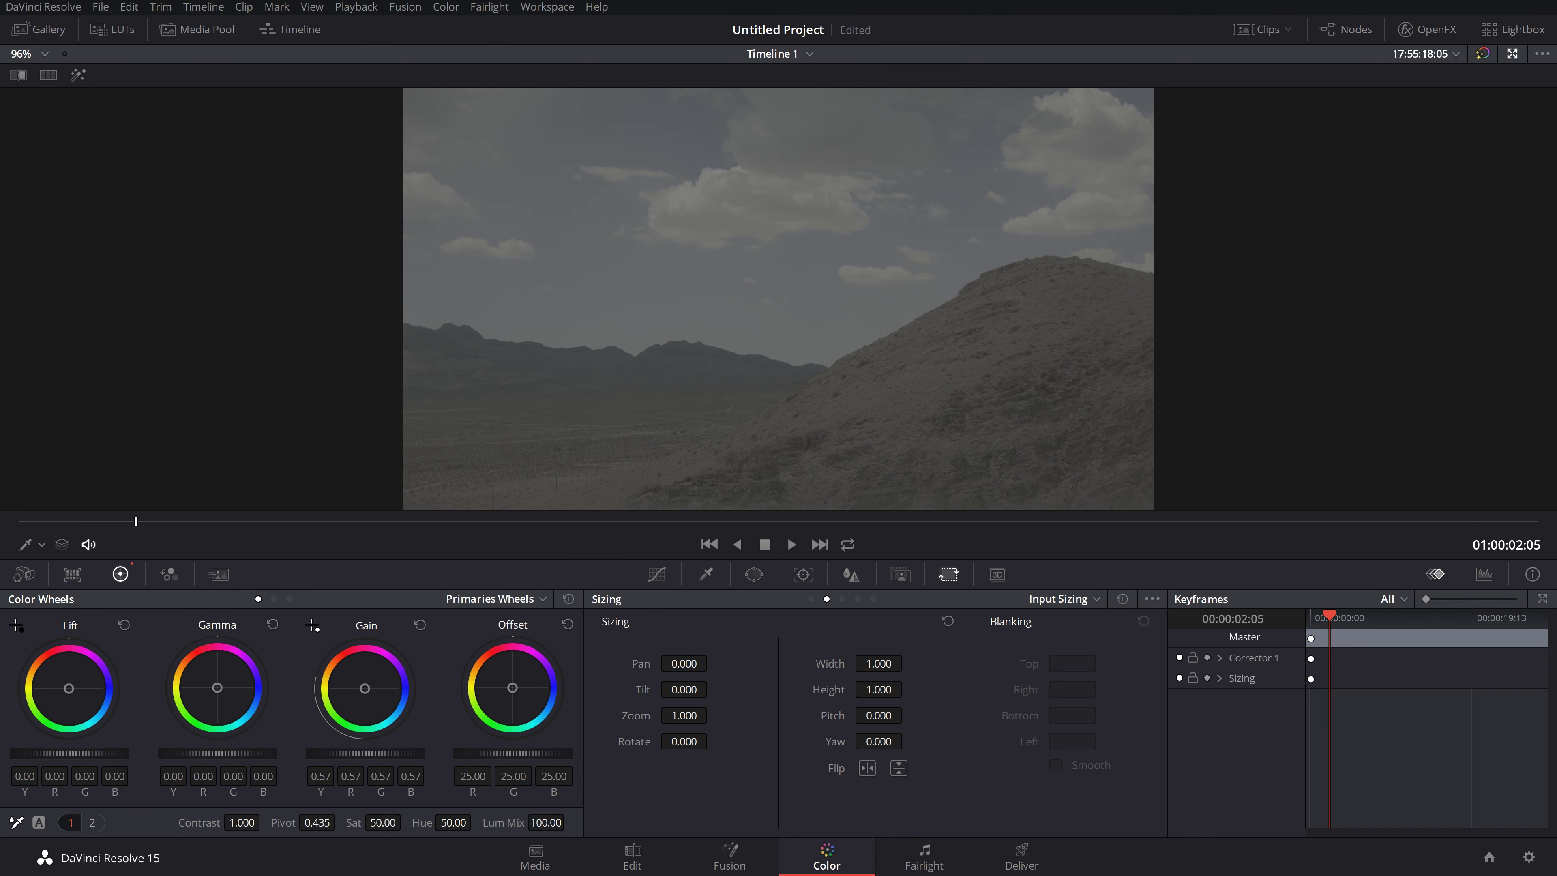
left_click(420, 624)
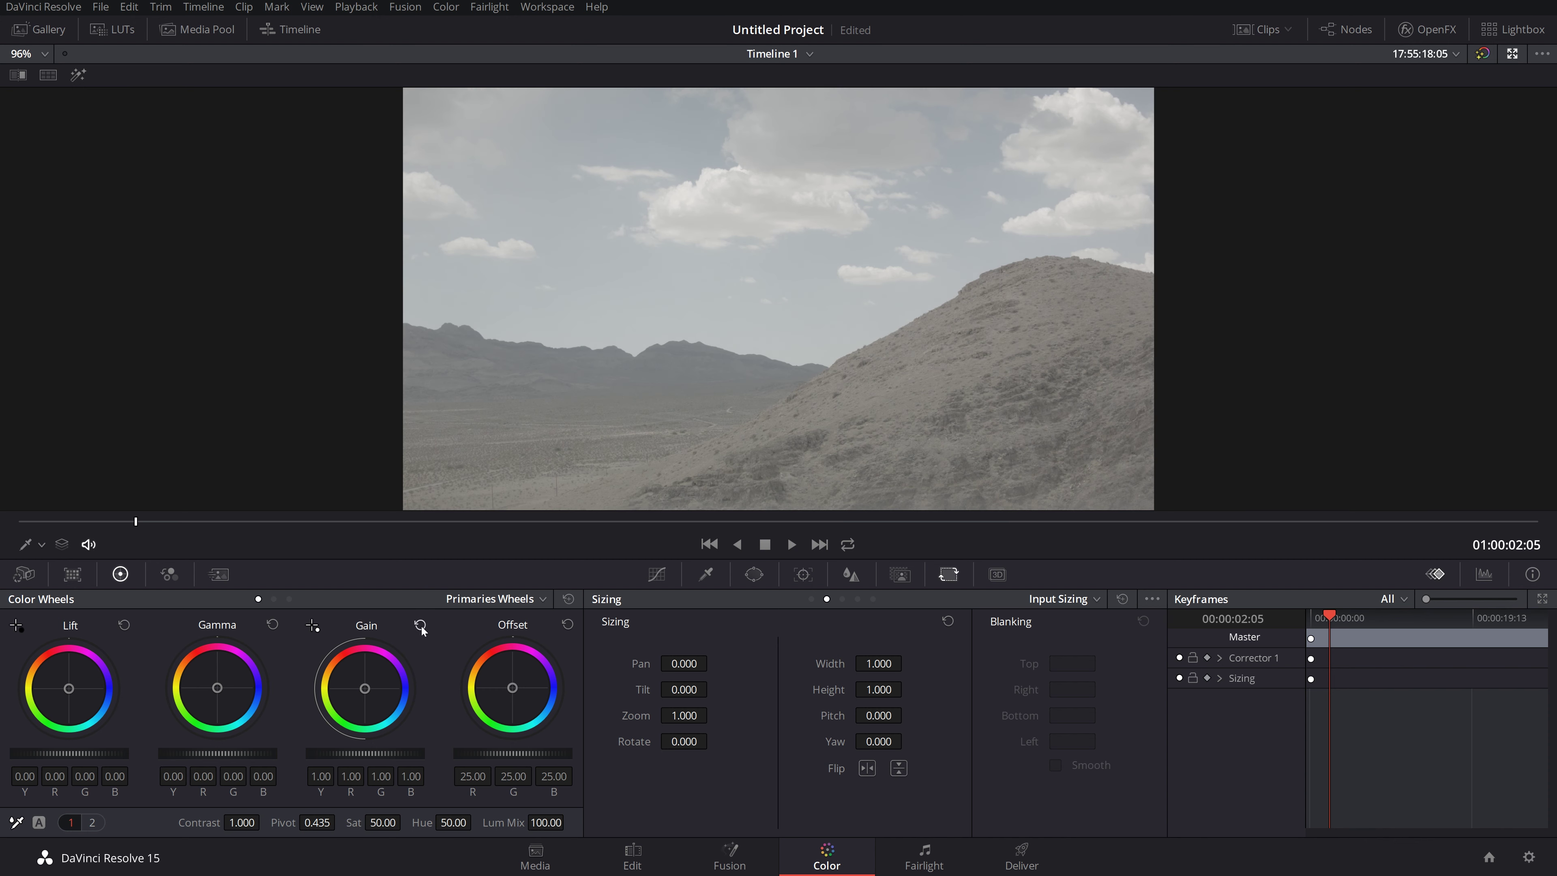
Step: Preview Log wheels, lower Offset then reset it to 25.00, and show the RGB Mixer
left_click(533, 598)
left_click(500, 650)
left_click(529, 600)
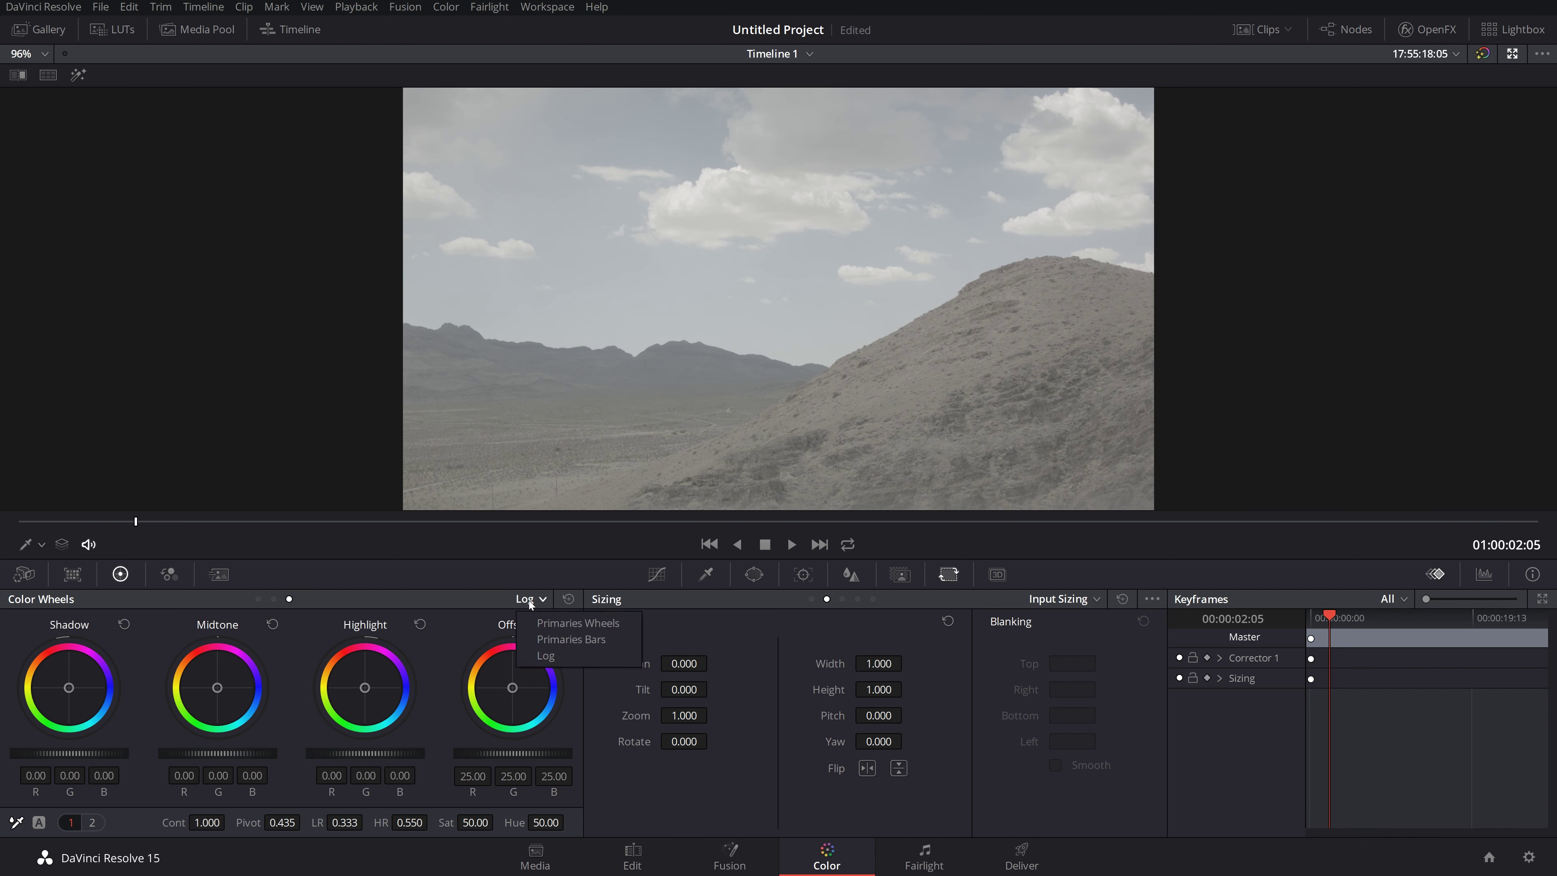
left_click(546, 623)
left_click_drag(505, 750, 472, 752)
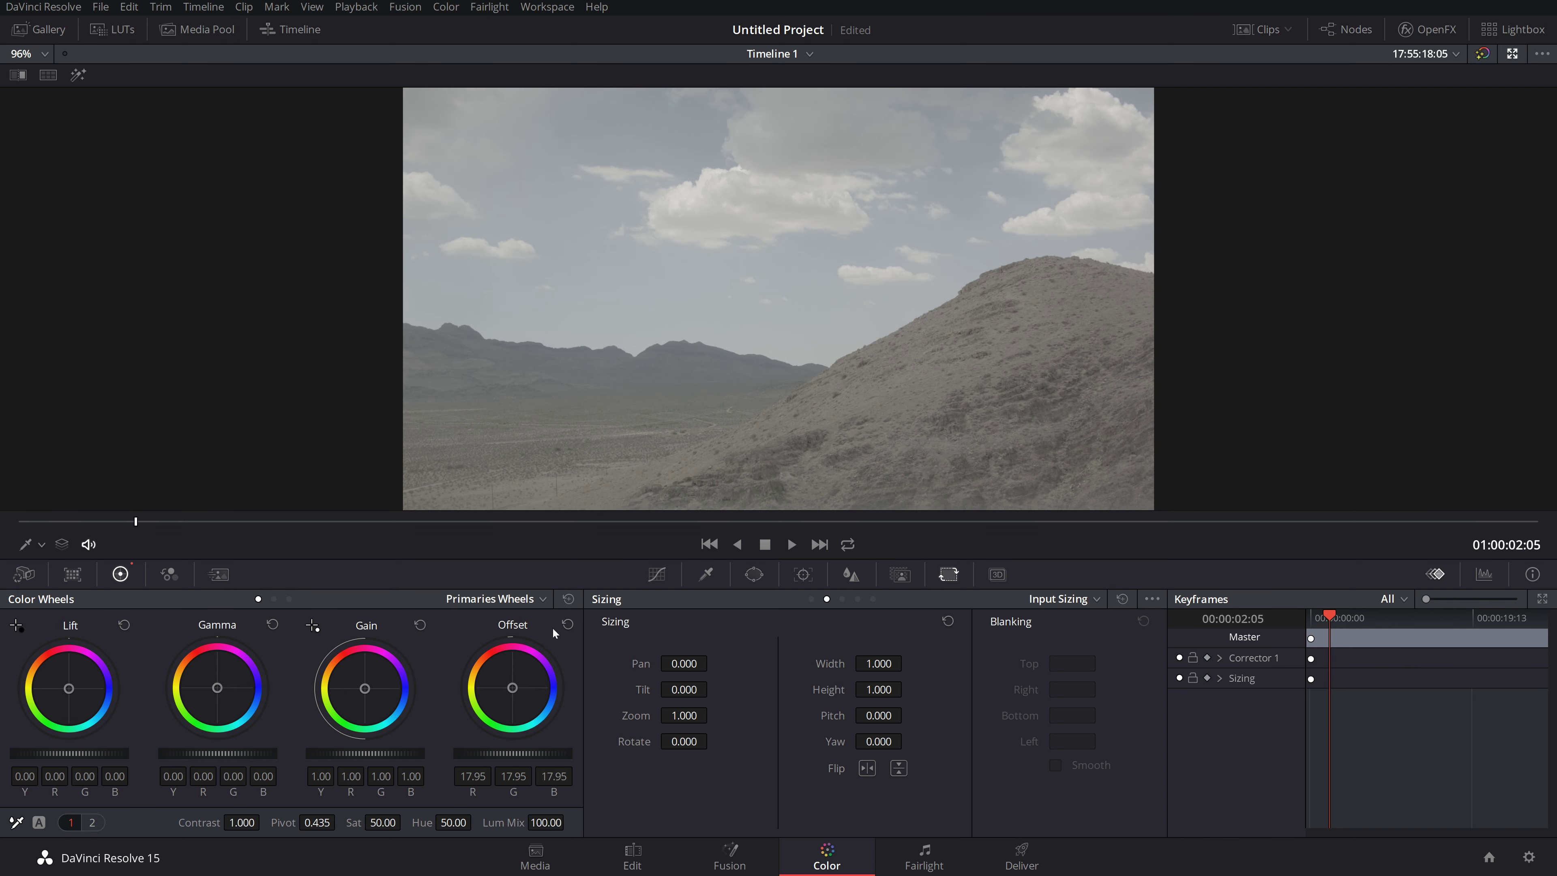
left_click(568, 625)
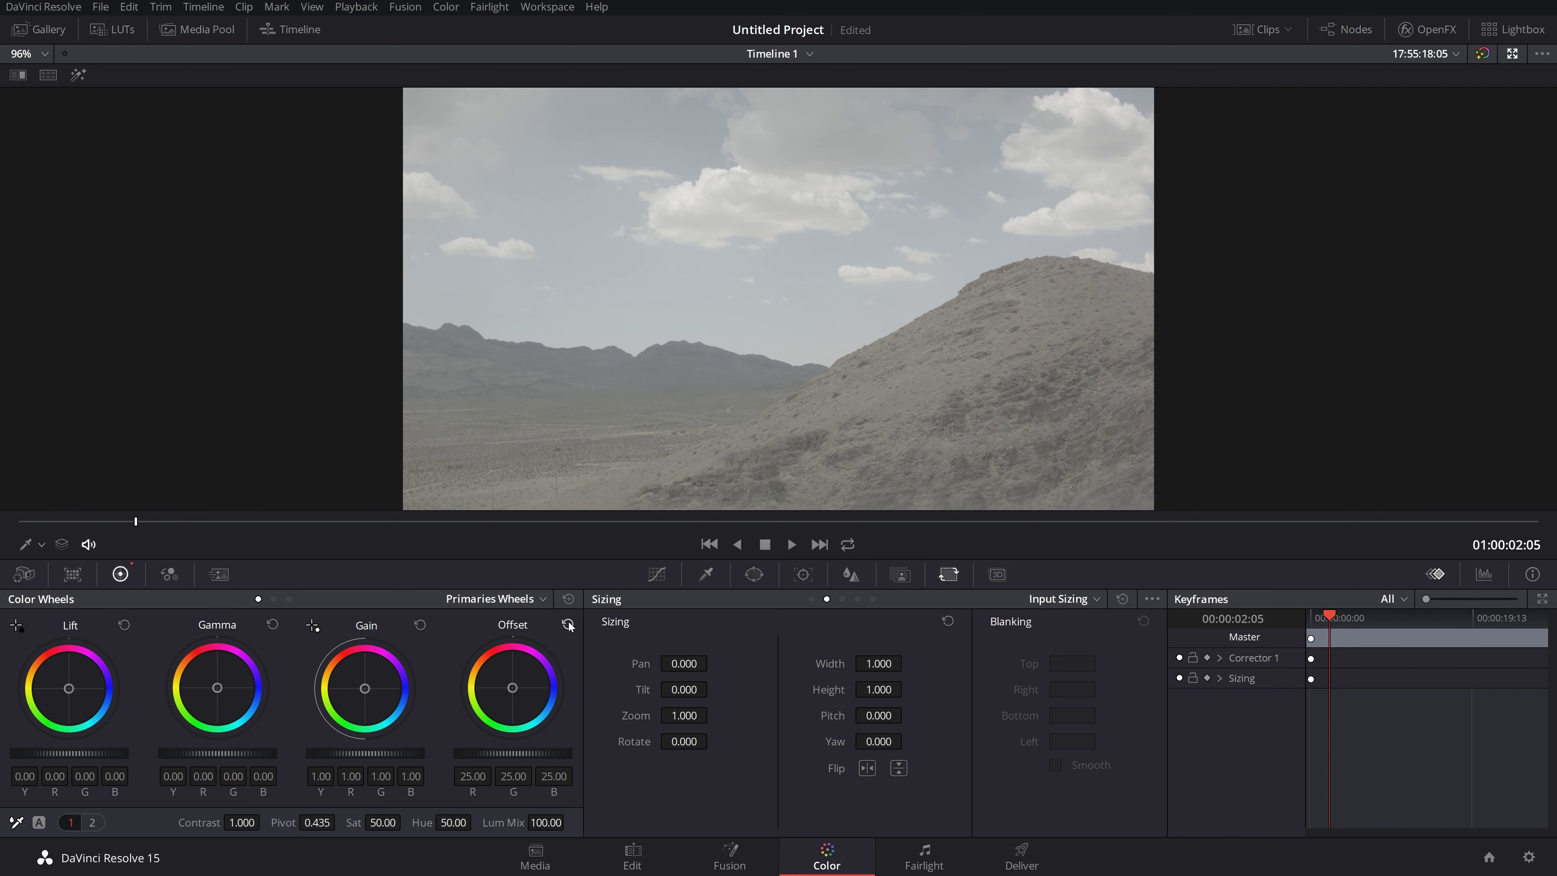
left_click(169, 574)
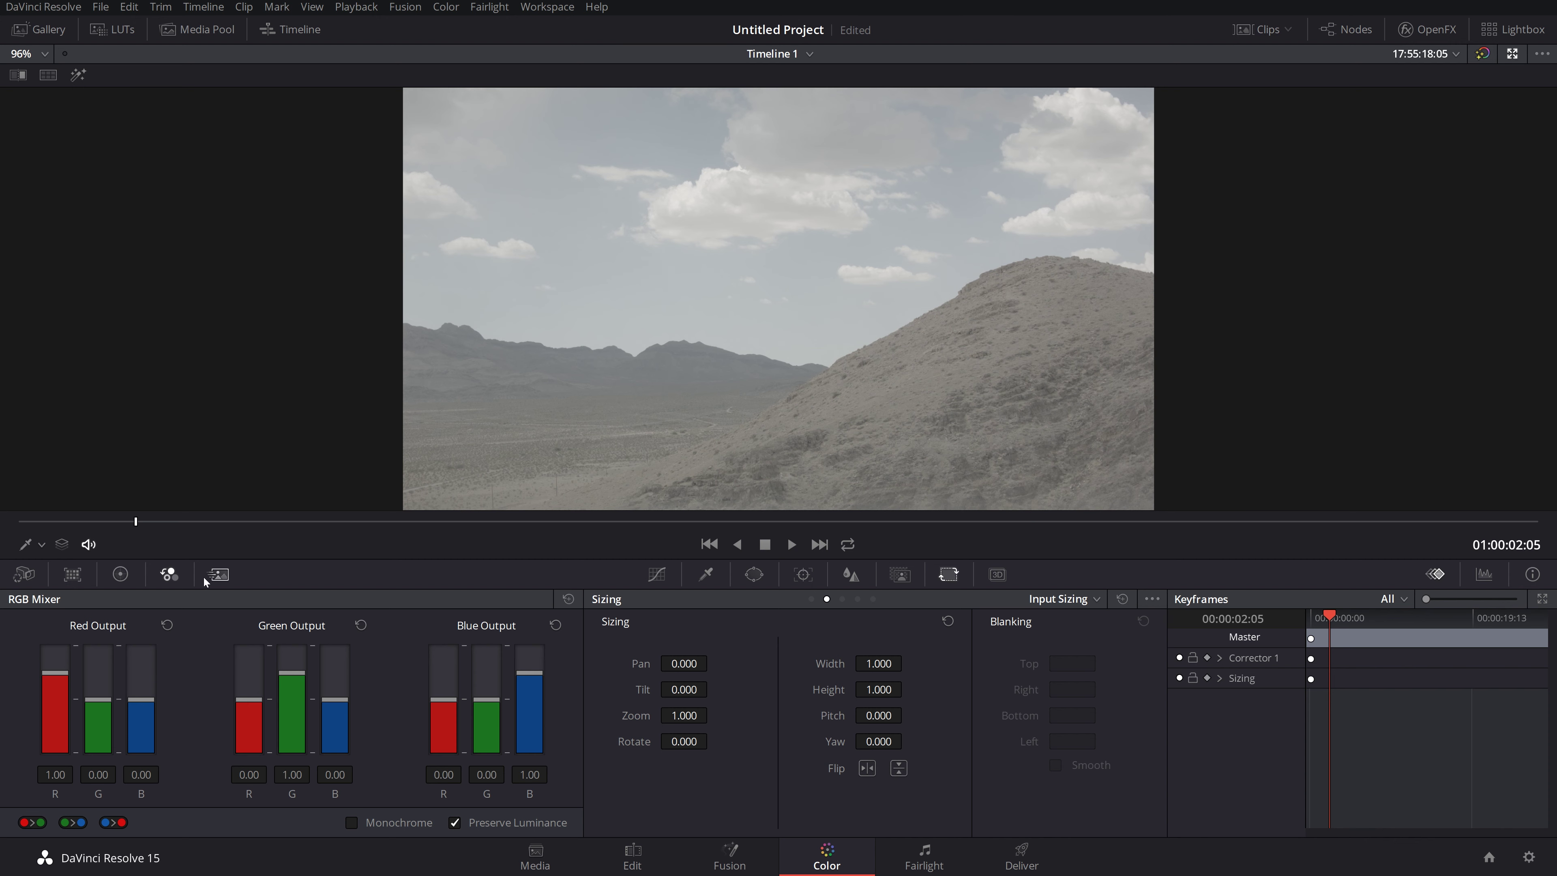
Step: Browse the Motion Effects, Camera Raw, Color Match, Curves, Qualifier and Window palettes
left_click(219, 574)
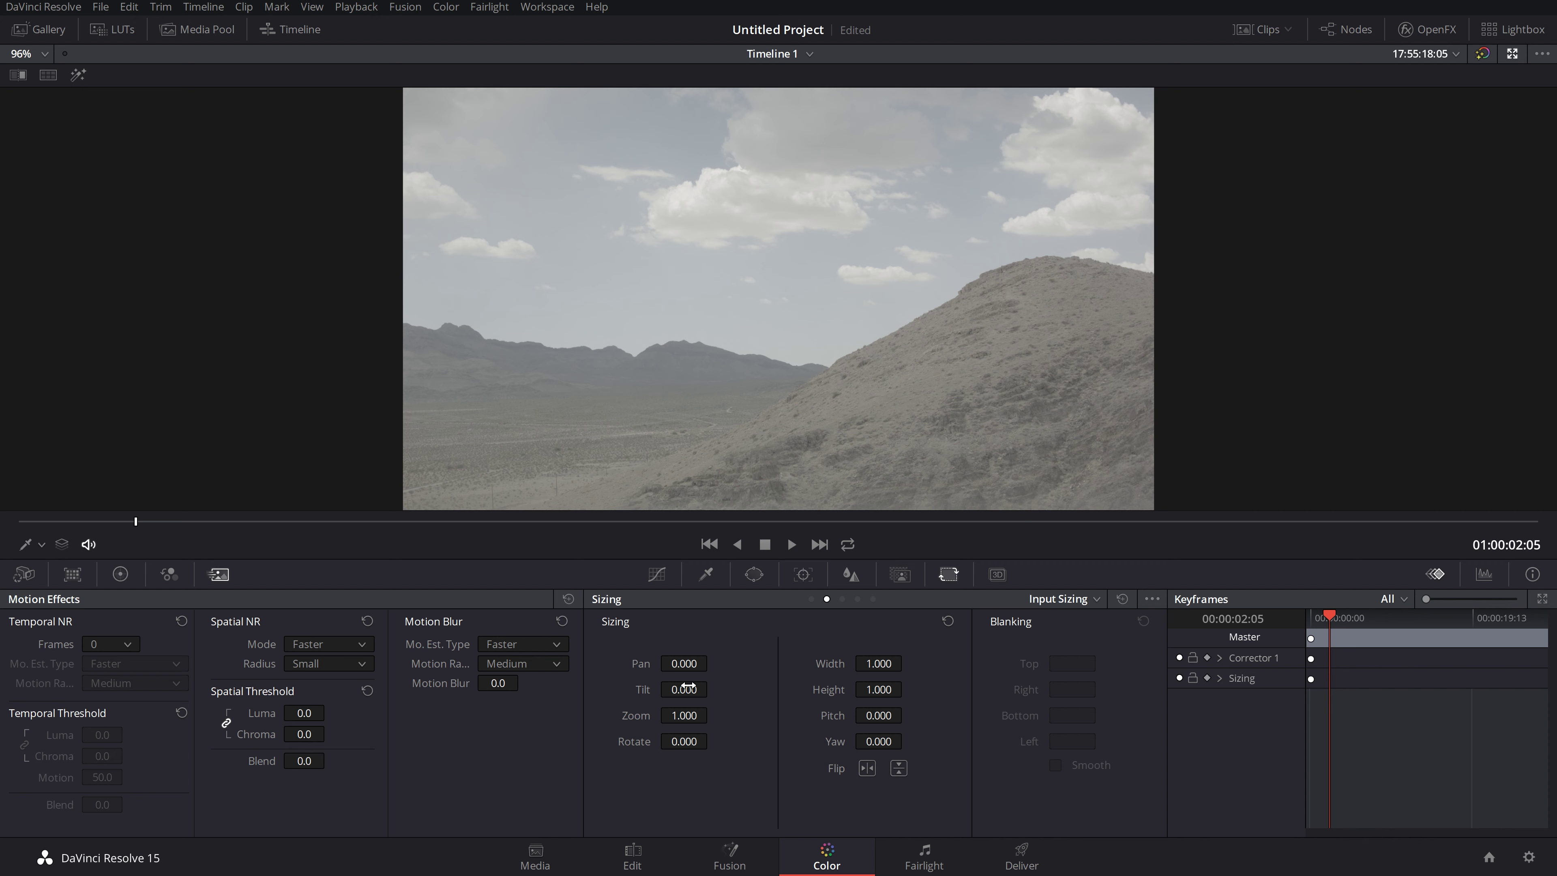
left_click(24, 573)
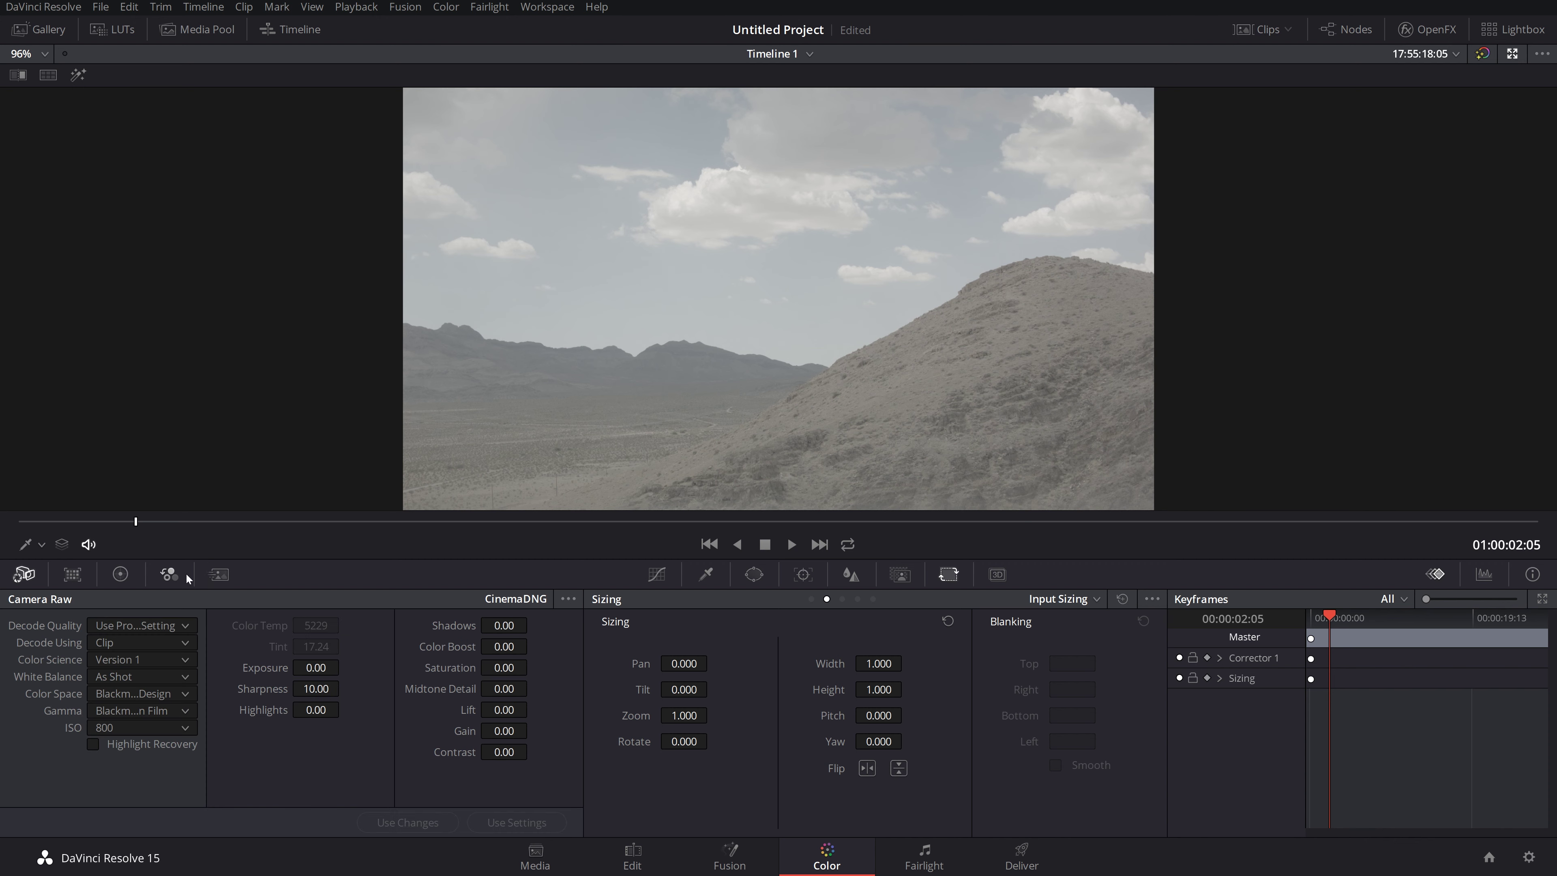
left_click(219, 574)
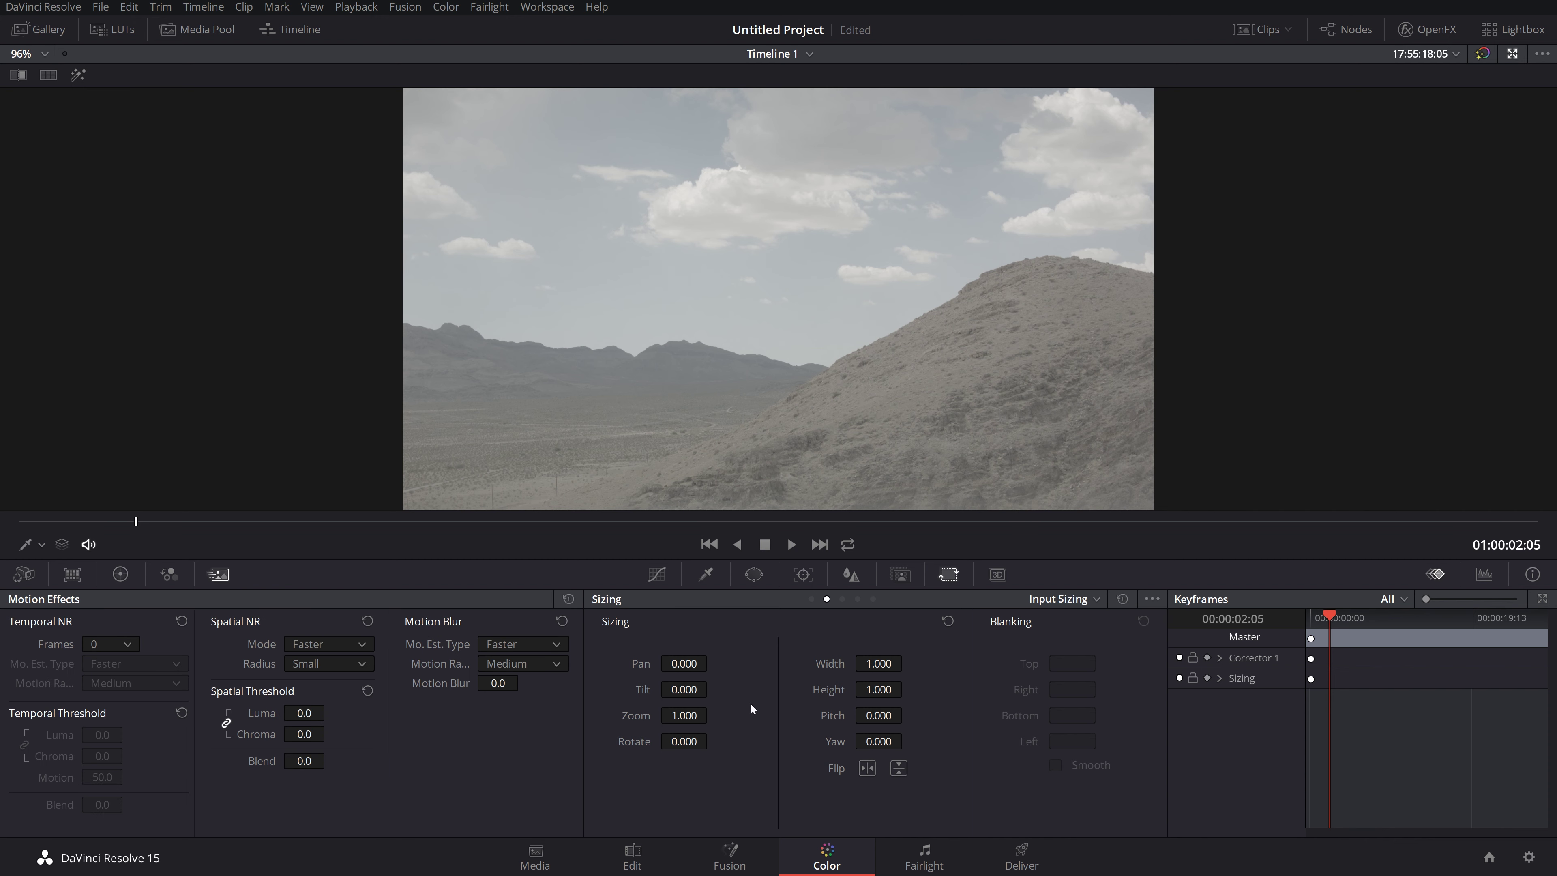
left_click(71, 575)
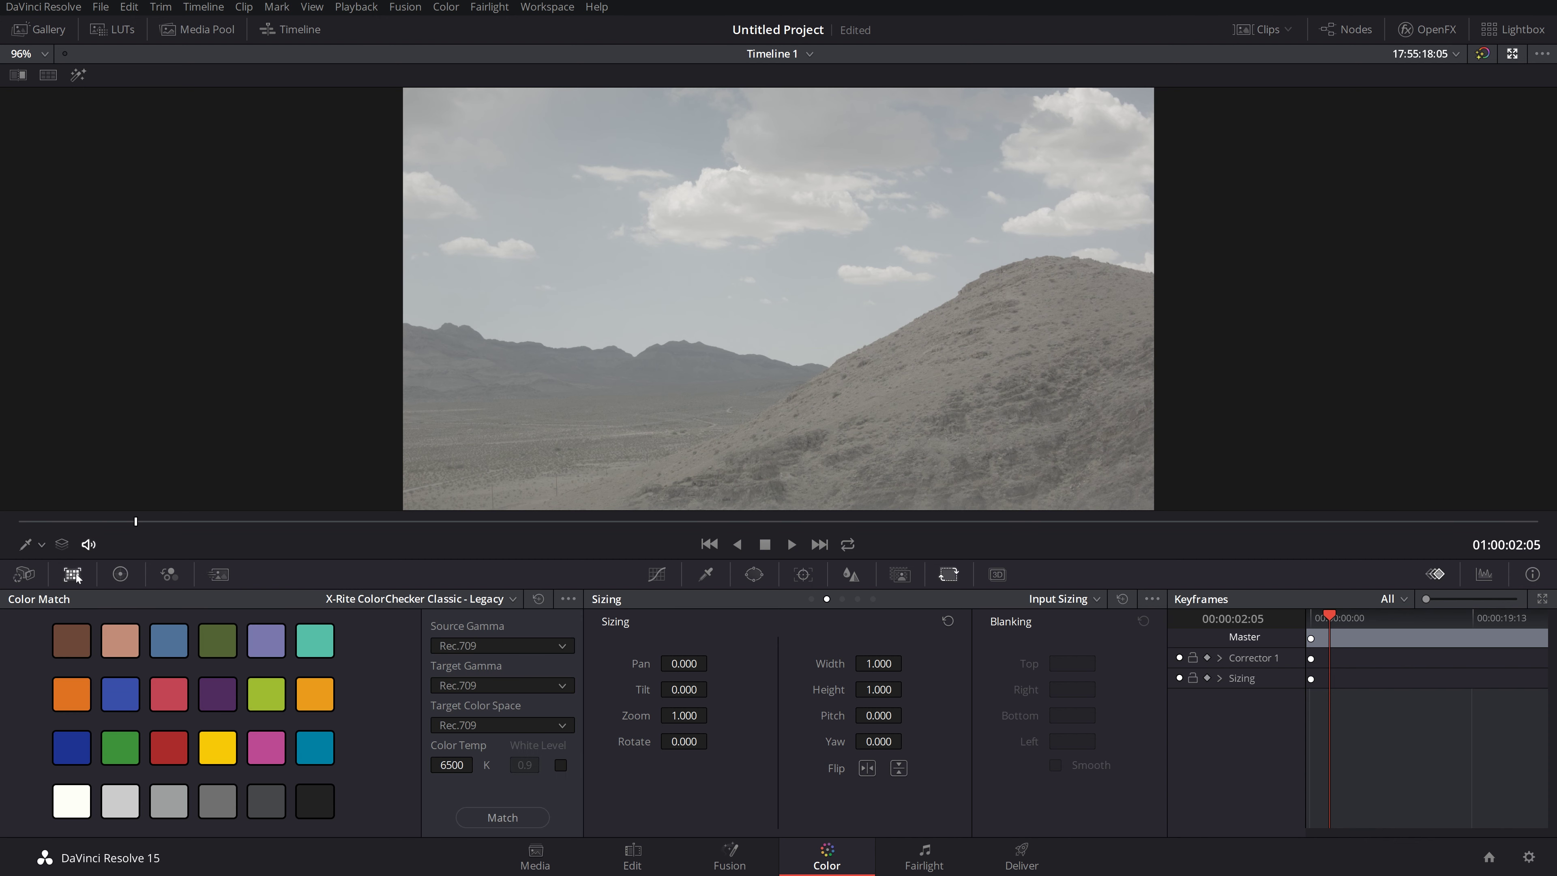
left_click(656, 574)
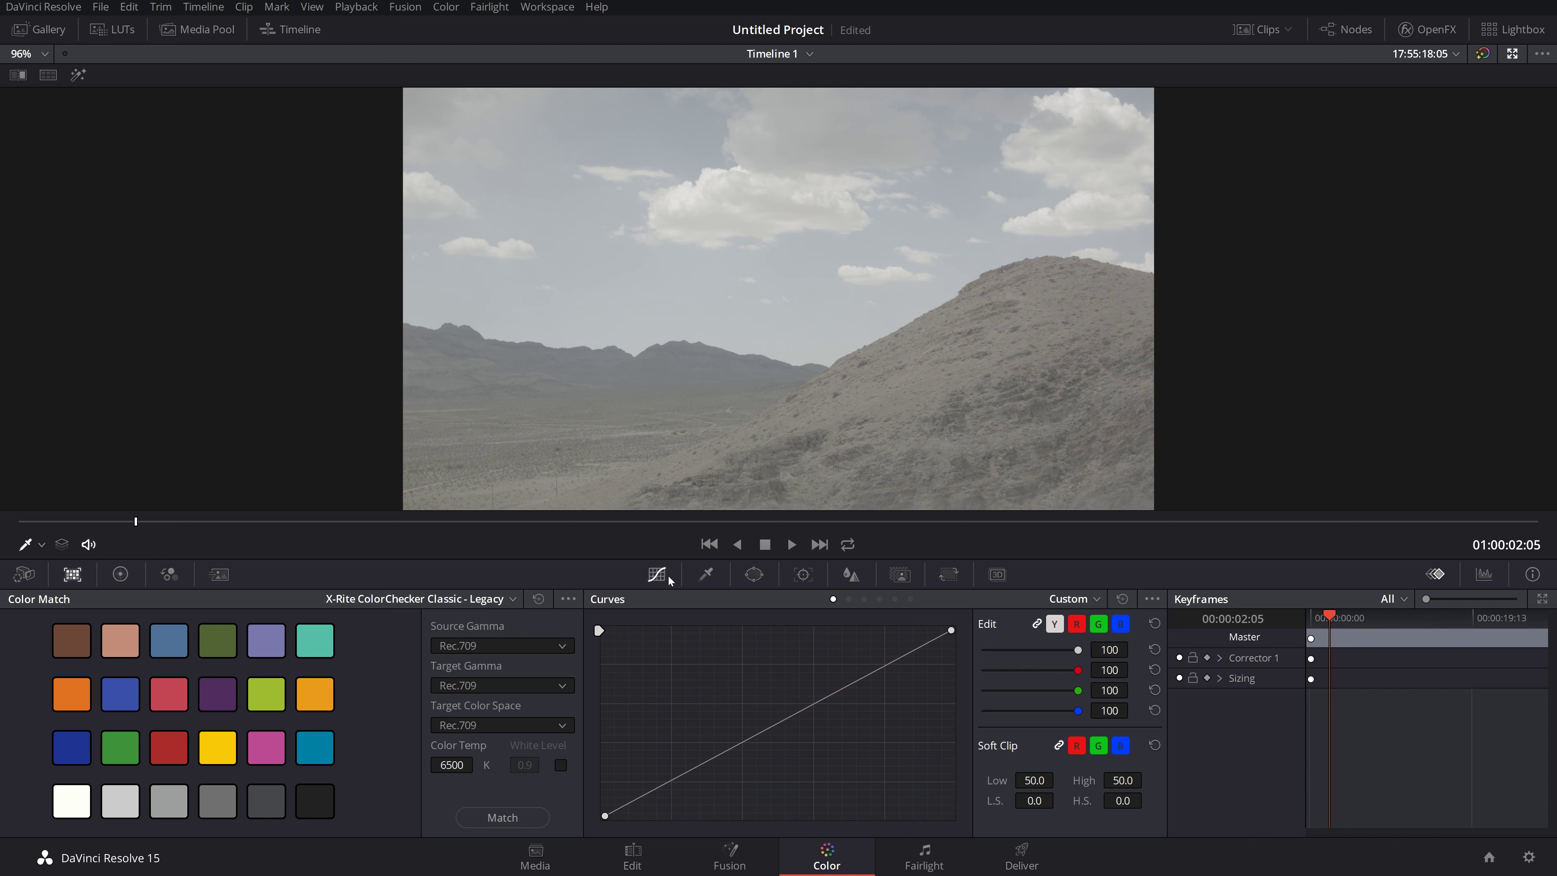
left_click(707, 577)
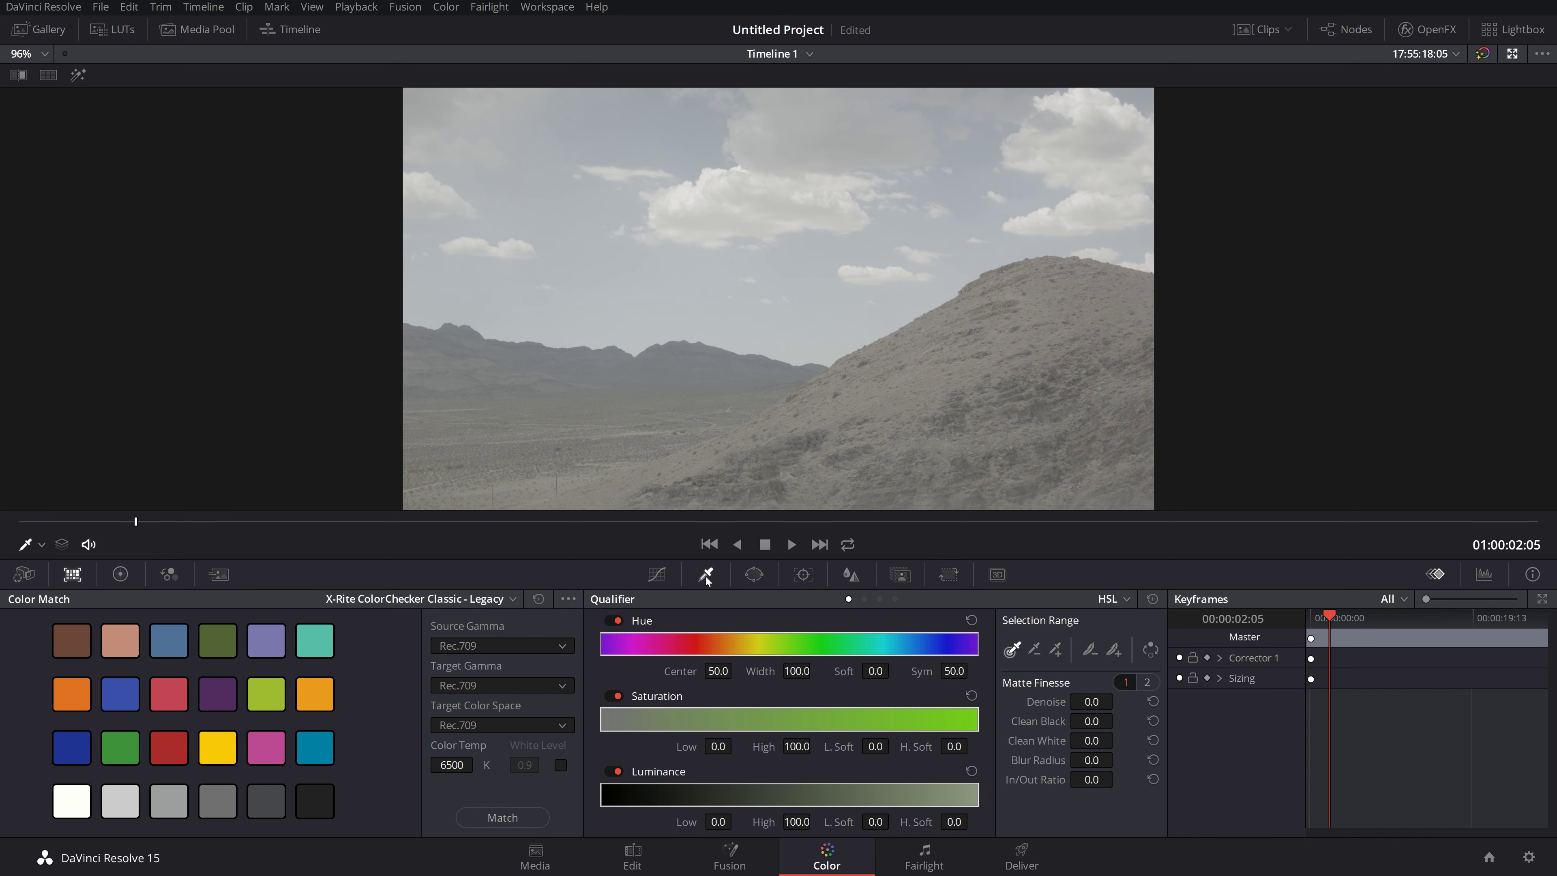
left_click(753, 577)
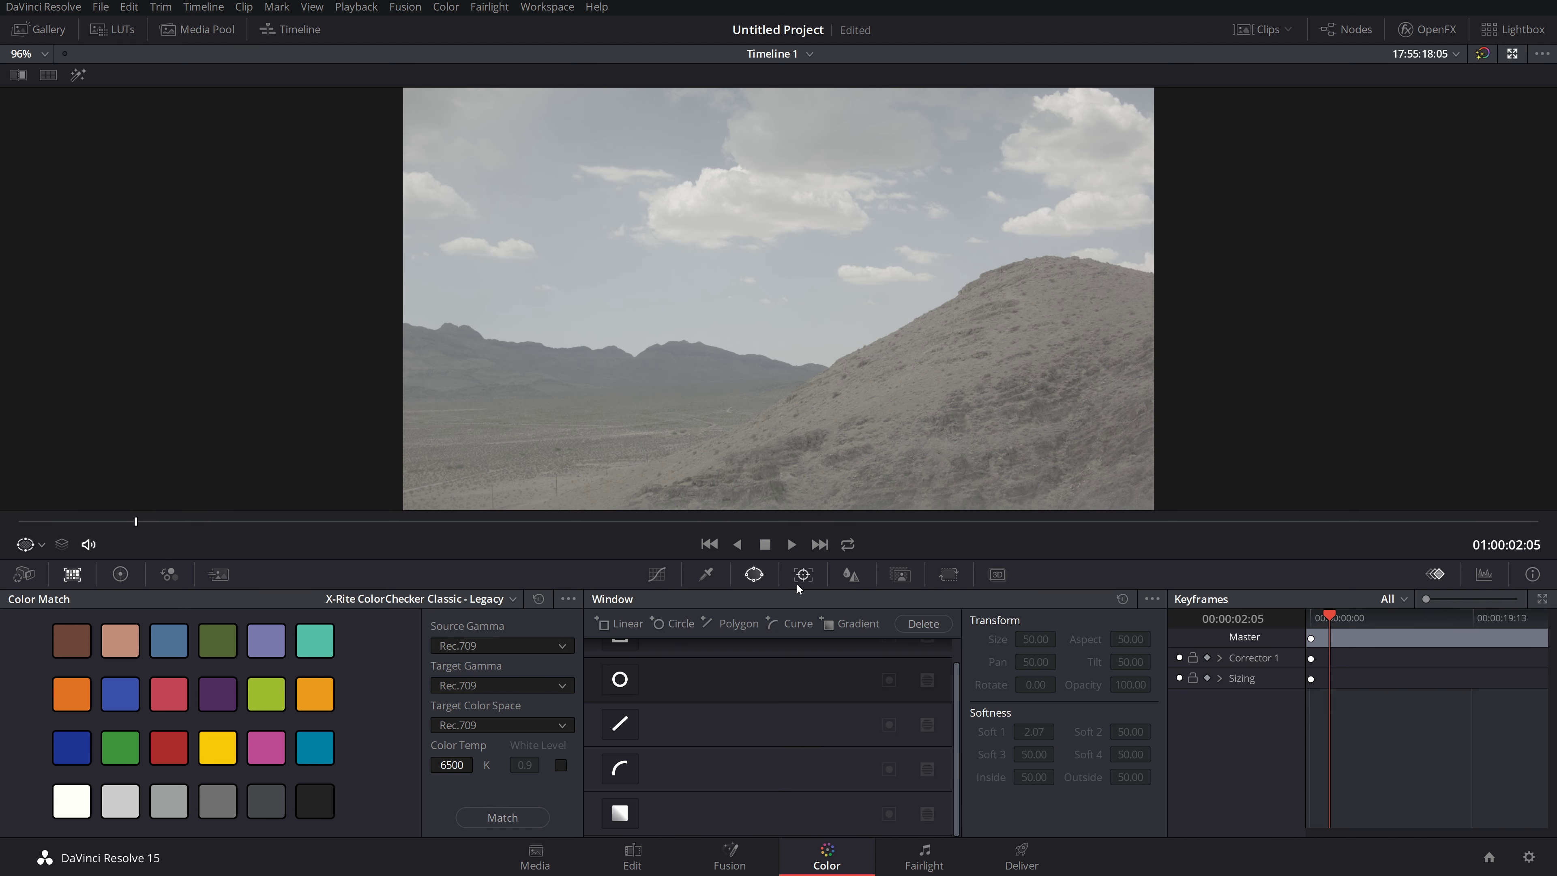
Step: Browse the Tracker, Blur, Key and Sizing palettes, ending on Custom Curves
left_click(804, 577)
left_click(756, 579)
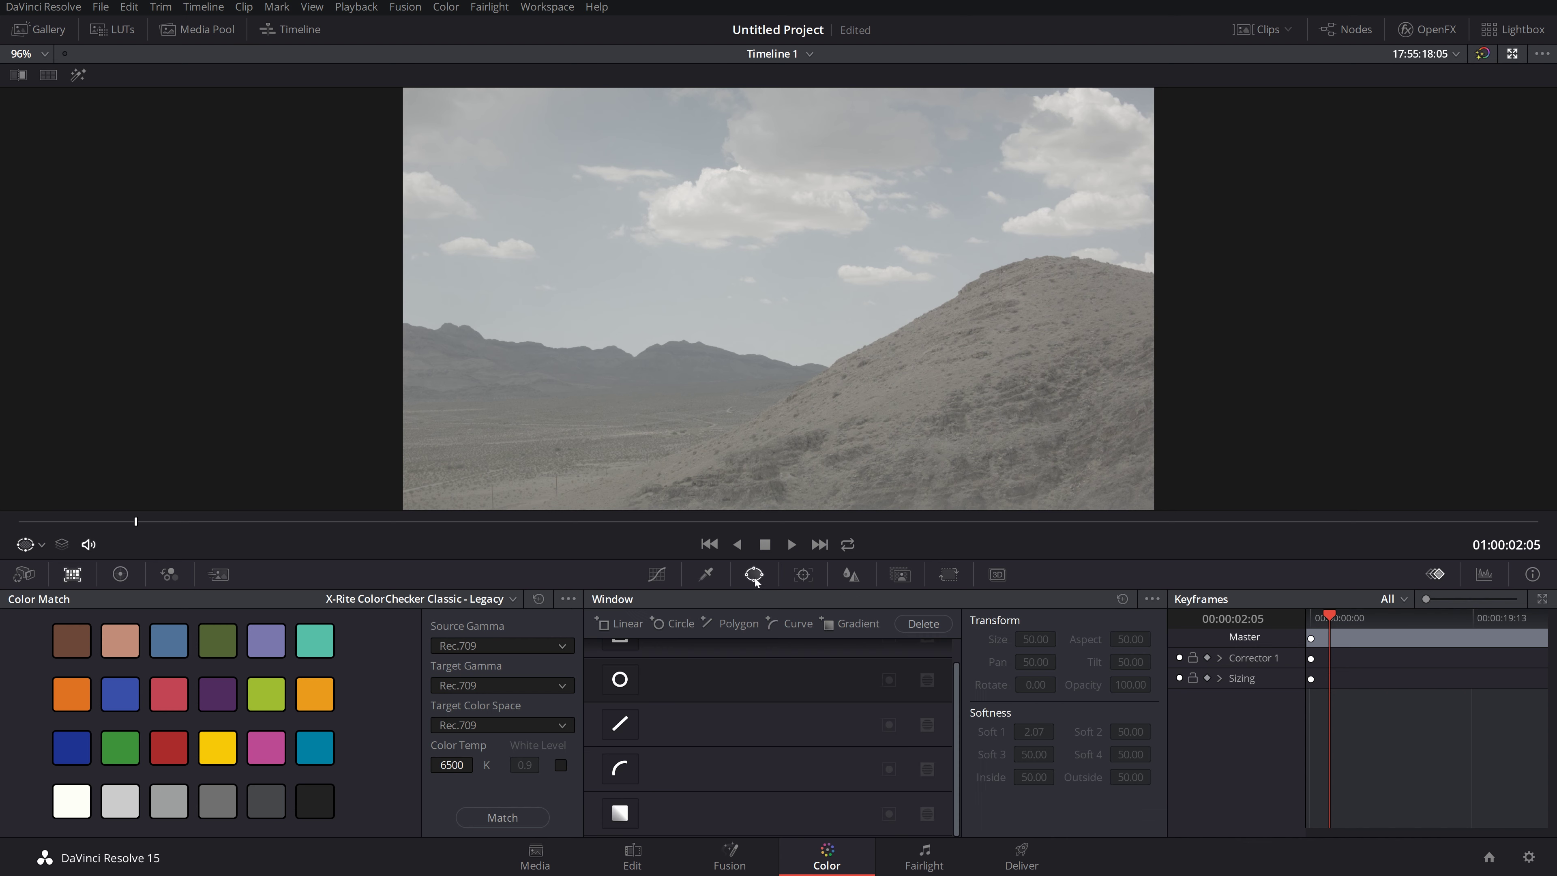
left_click(812, 574)
left_click(847, 575)
left_click(900, 575)
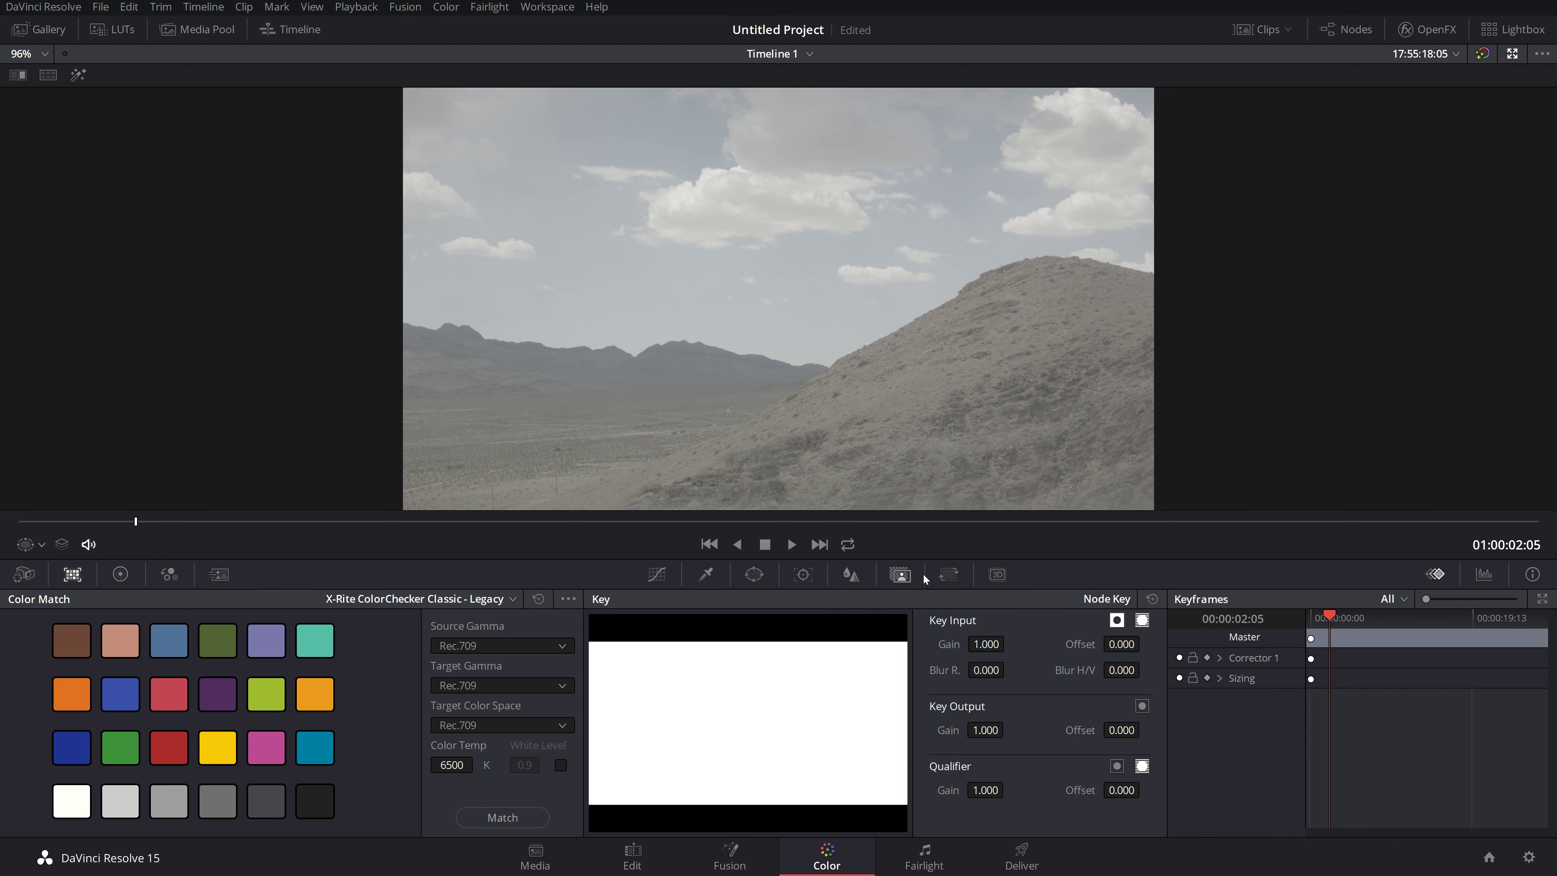
left_click(850, 576)
left_click(899, 575)
left_click(947, 575)
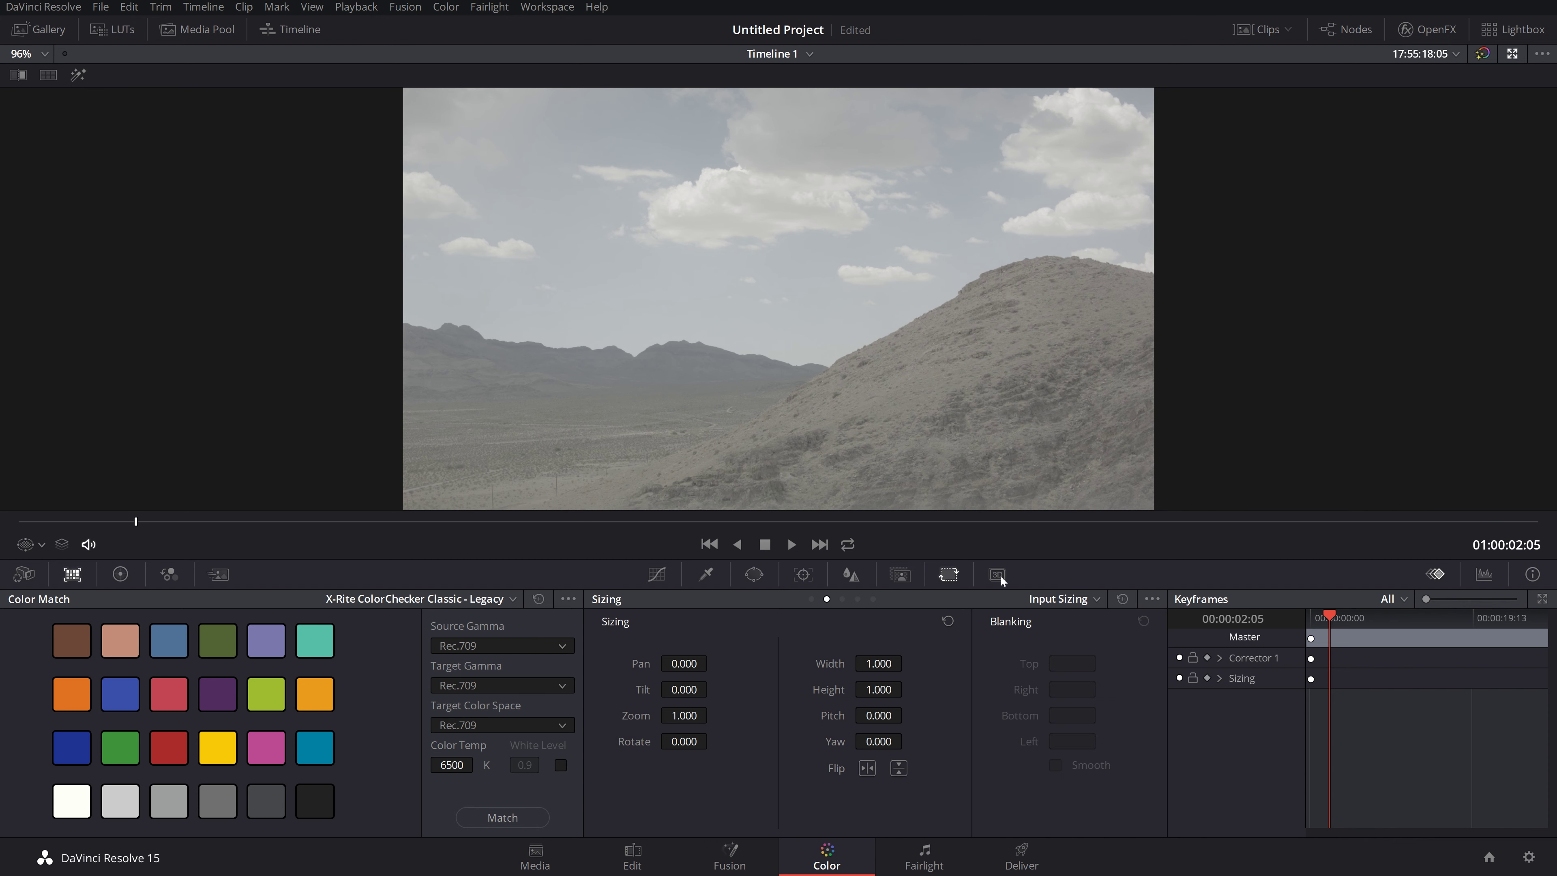
left_click(648, 575)
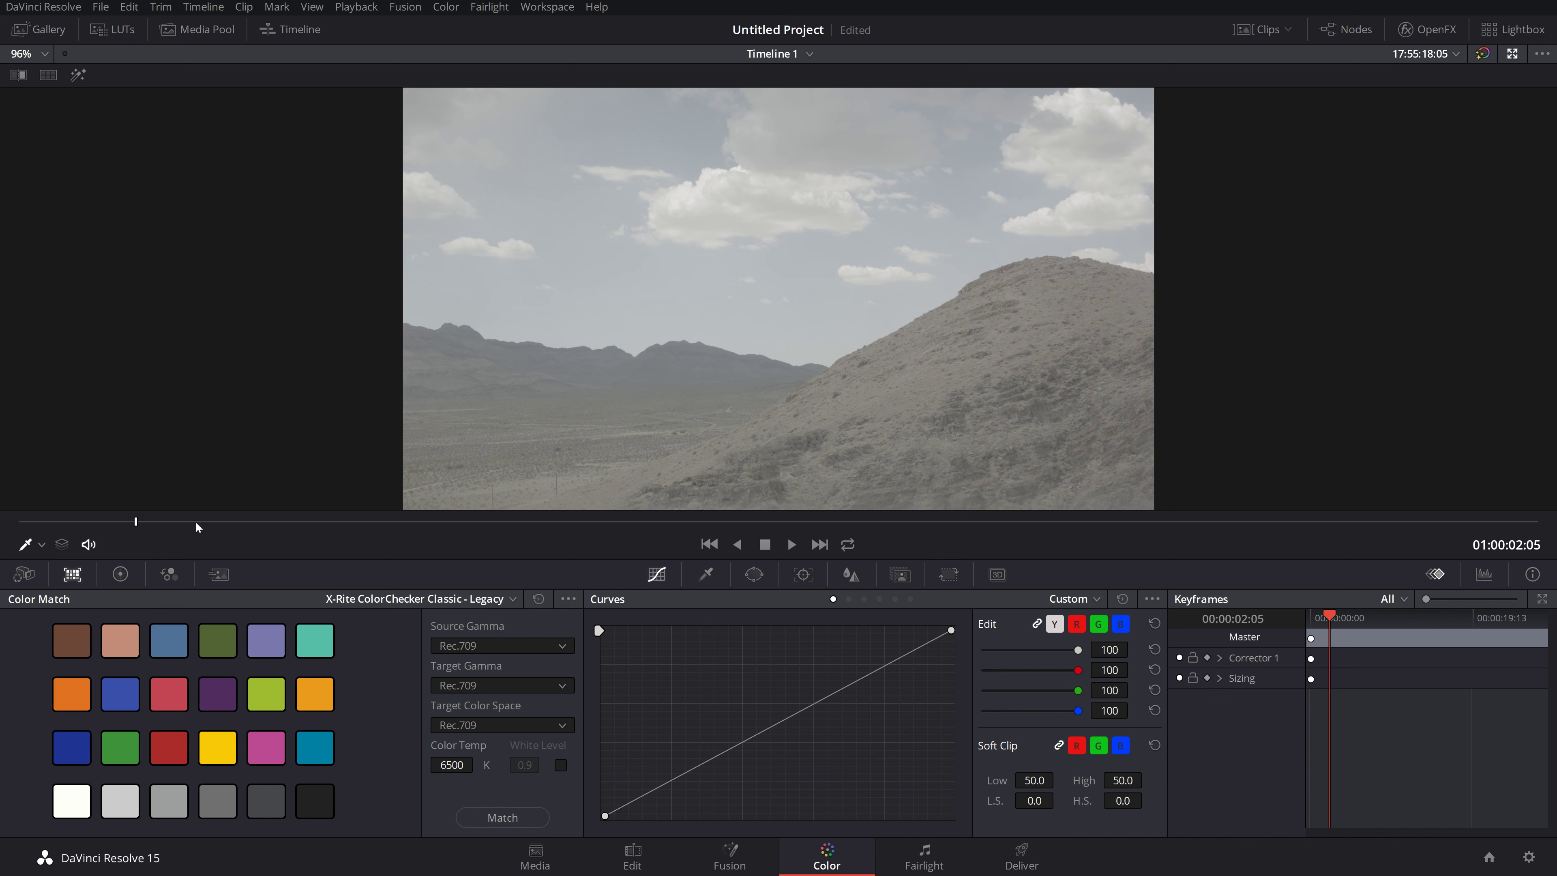
Step: Park the desert clip at 01:00:02:12 and toggle Enhanced Viewer, ending in the normal layout
left_click(707, 521)
left_click_drag(705, 516, 152, 506)
left_click(1514, 54)
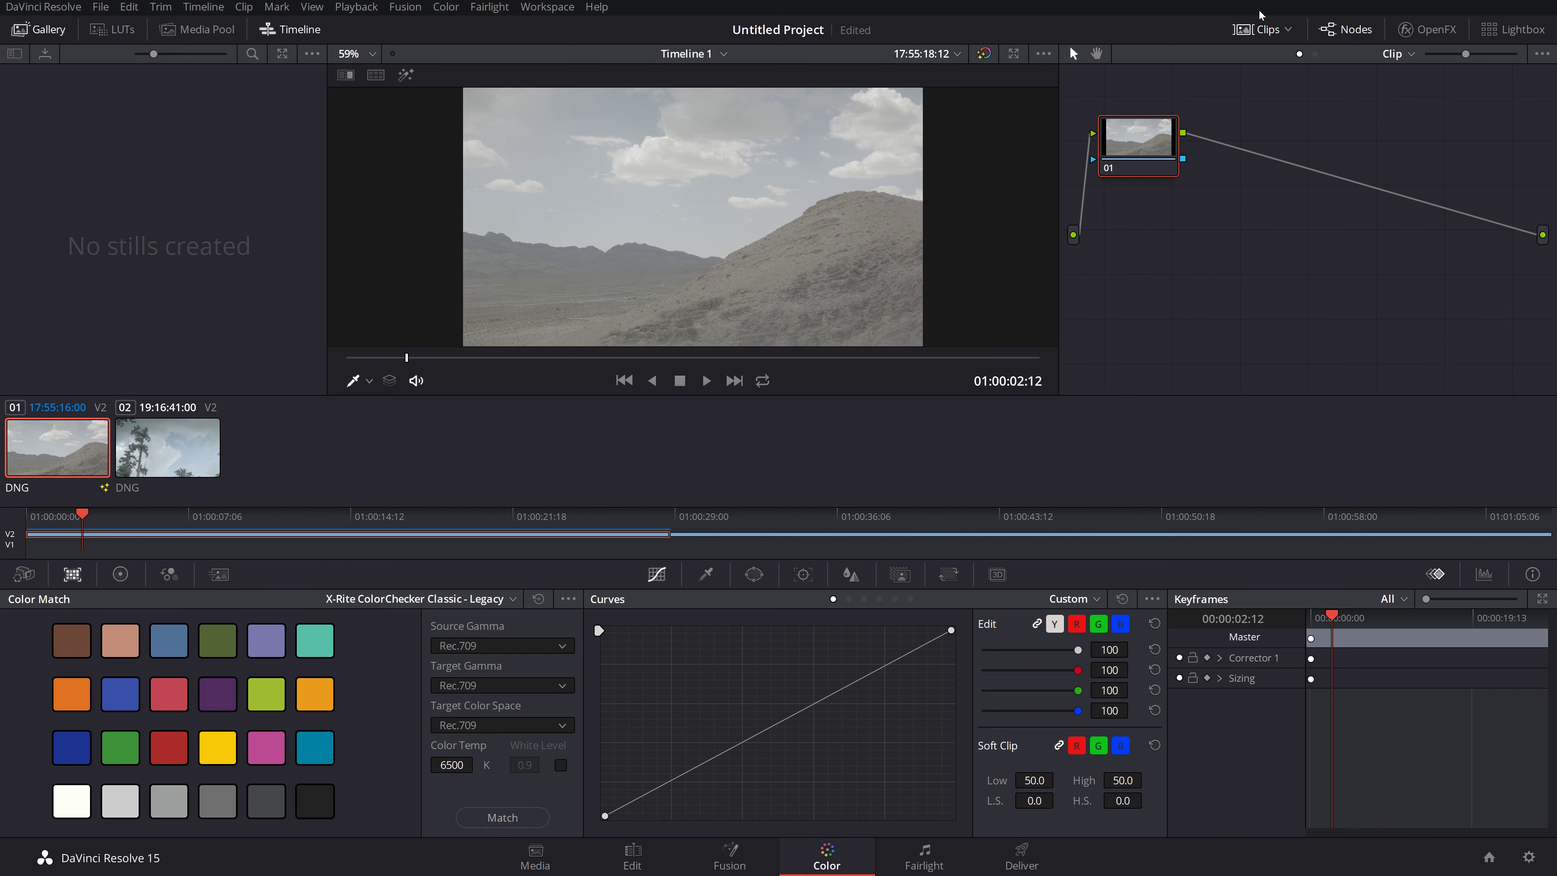
left_click(1011, 54)
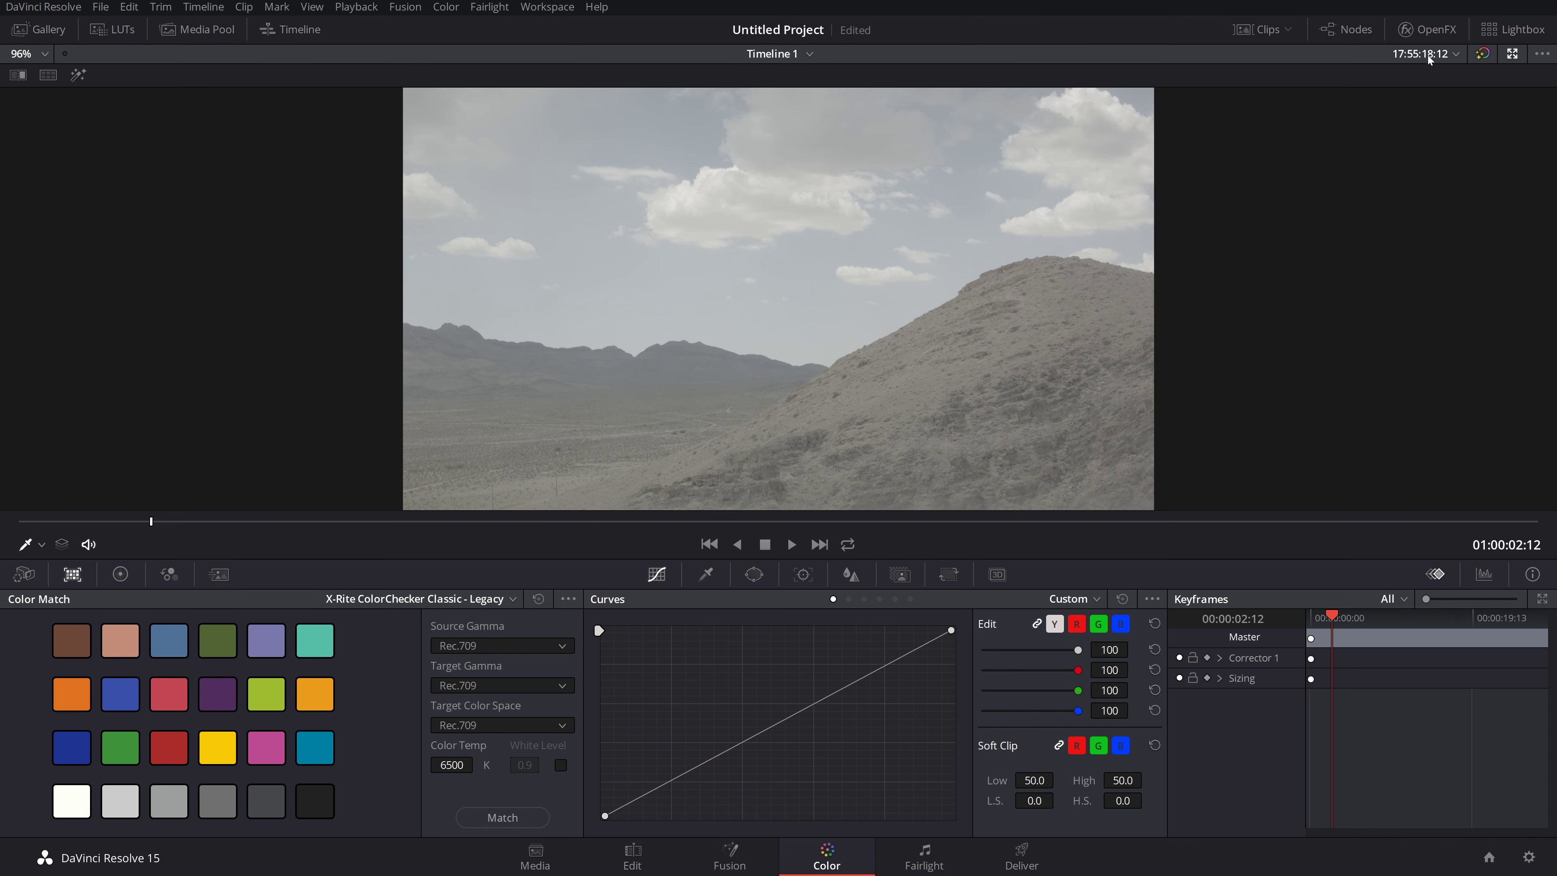
left_click(1513, 54)
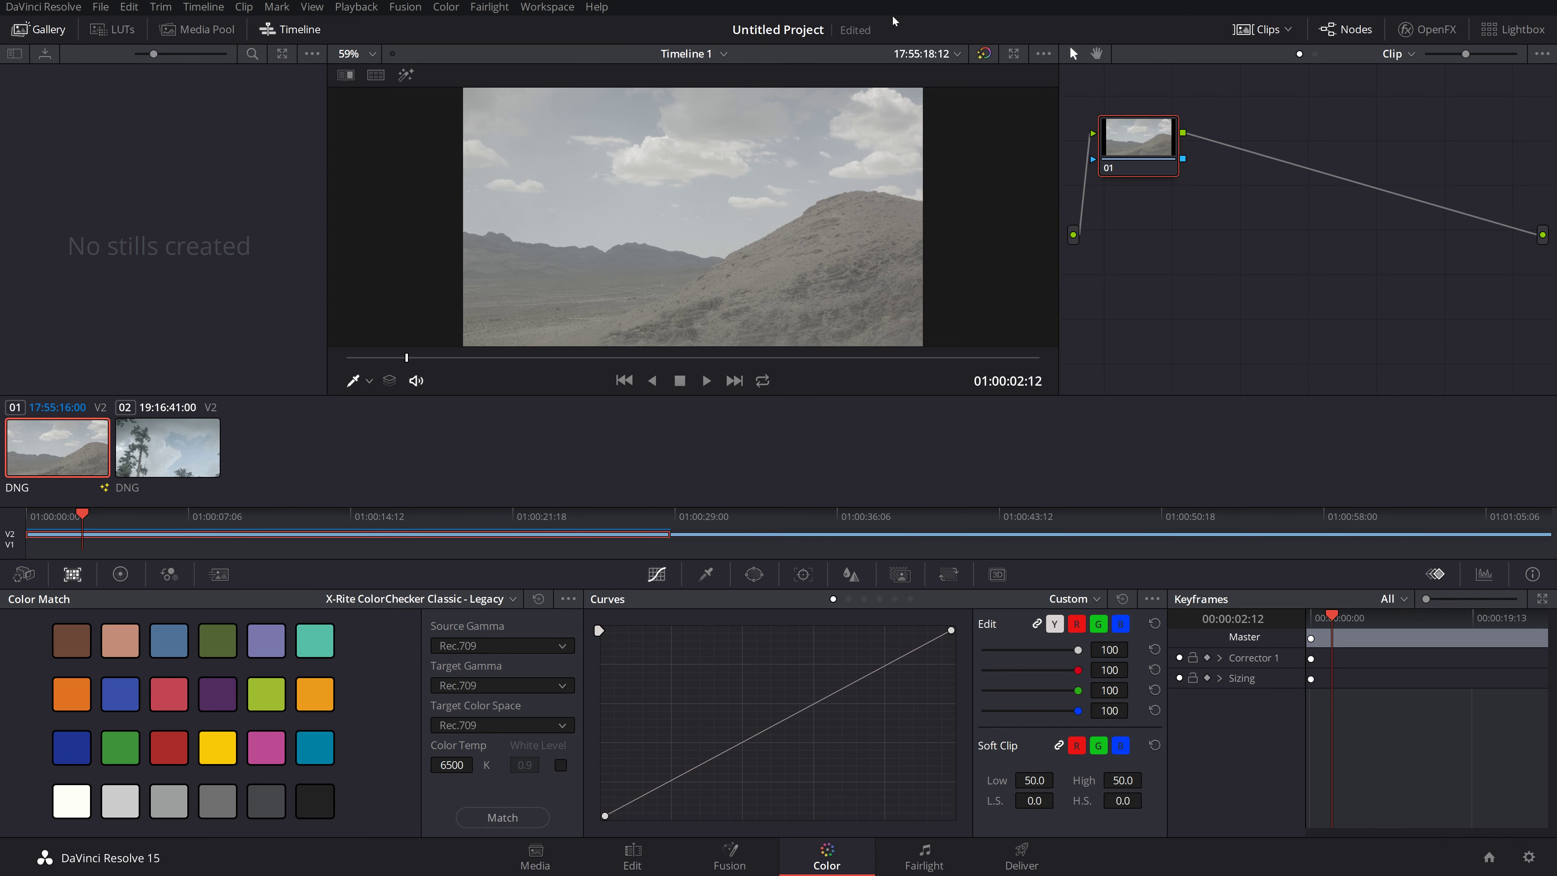
left_click(1013, 54)
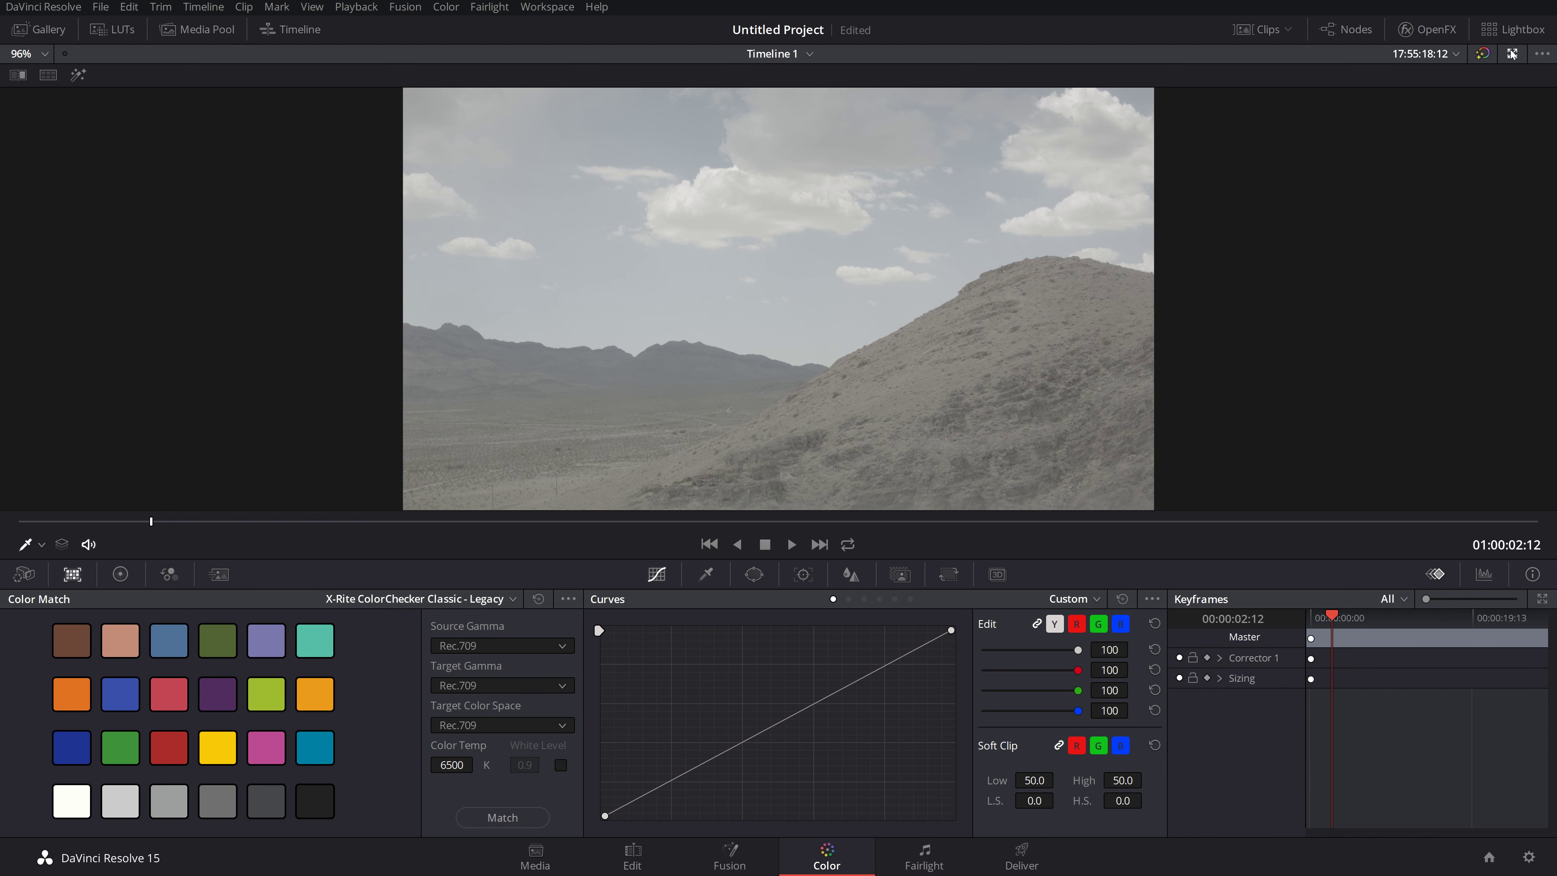
left_click(1512, 54)
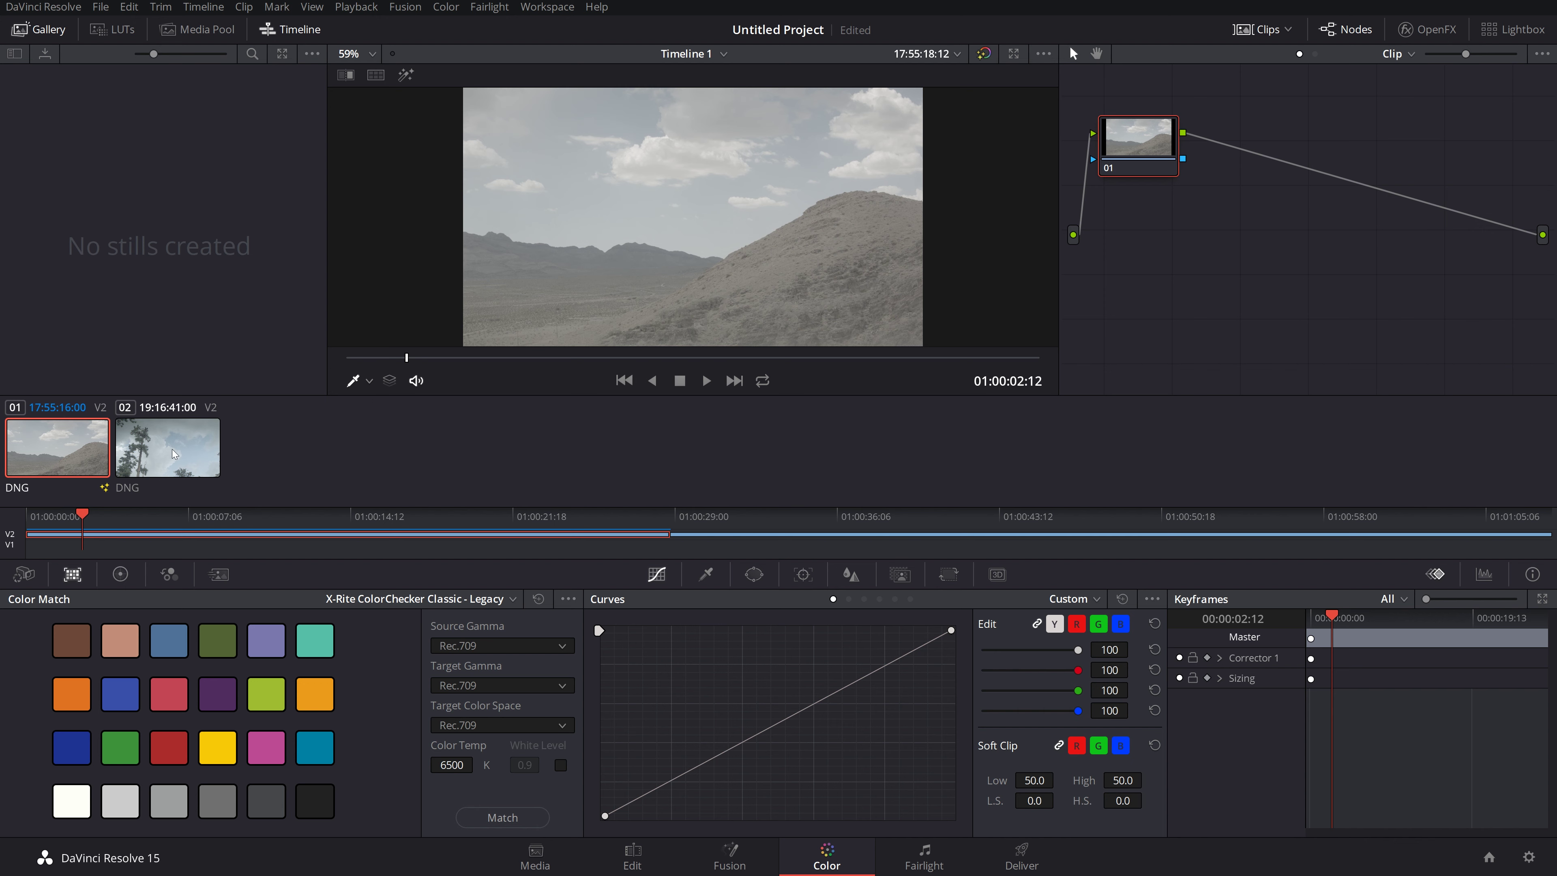
Step: Select clip 02 and cue 01:01:00:09, where the chart is held up, then list the chart types
left_click(127, 451)
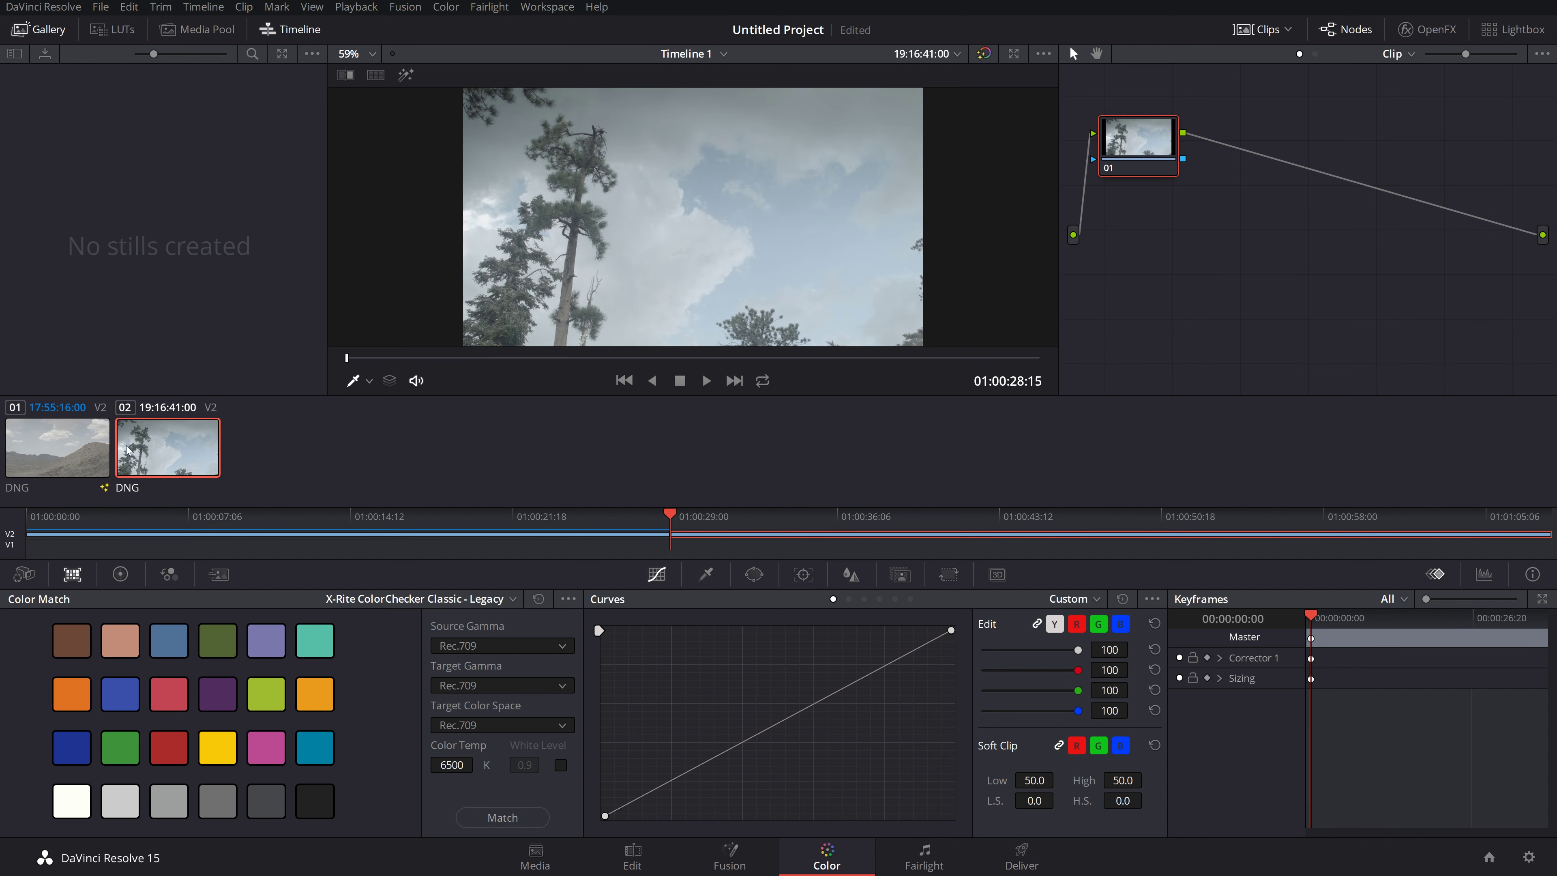
left_click_drag(429, 361, 866, 363)
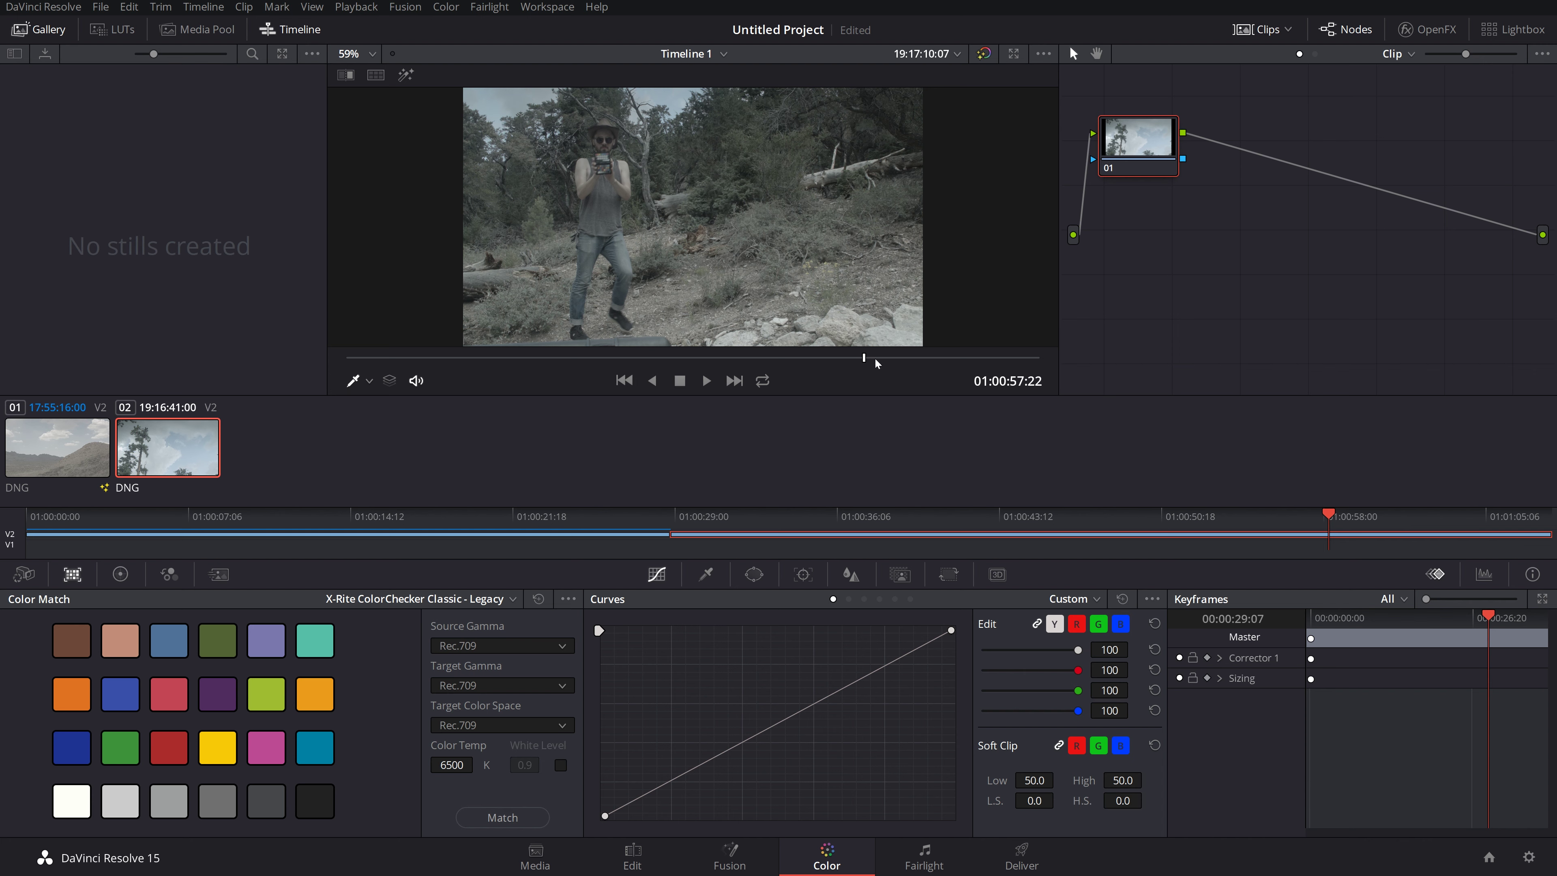
left_click_drag(865, 358, 908, 359)
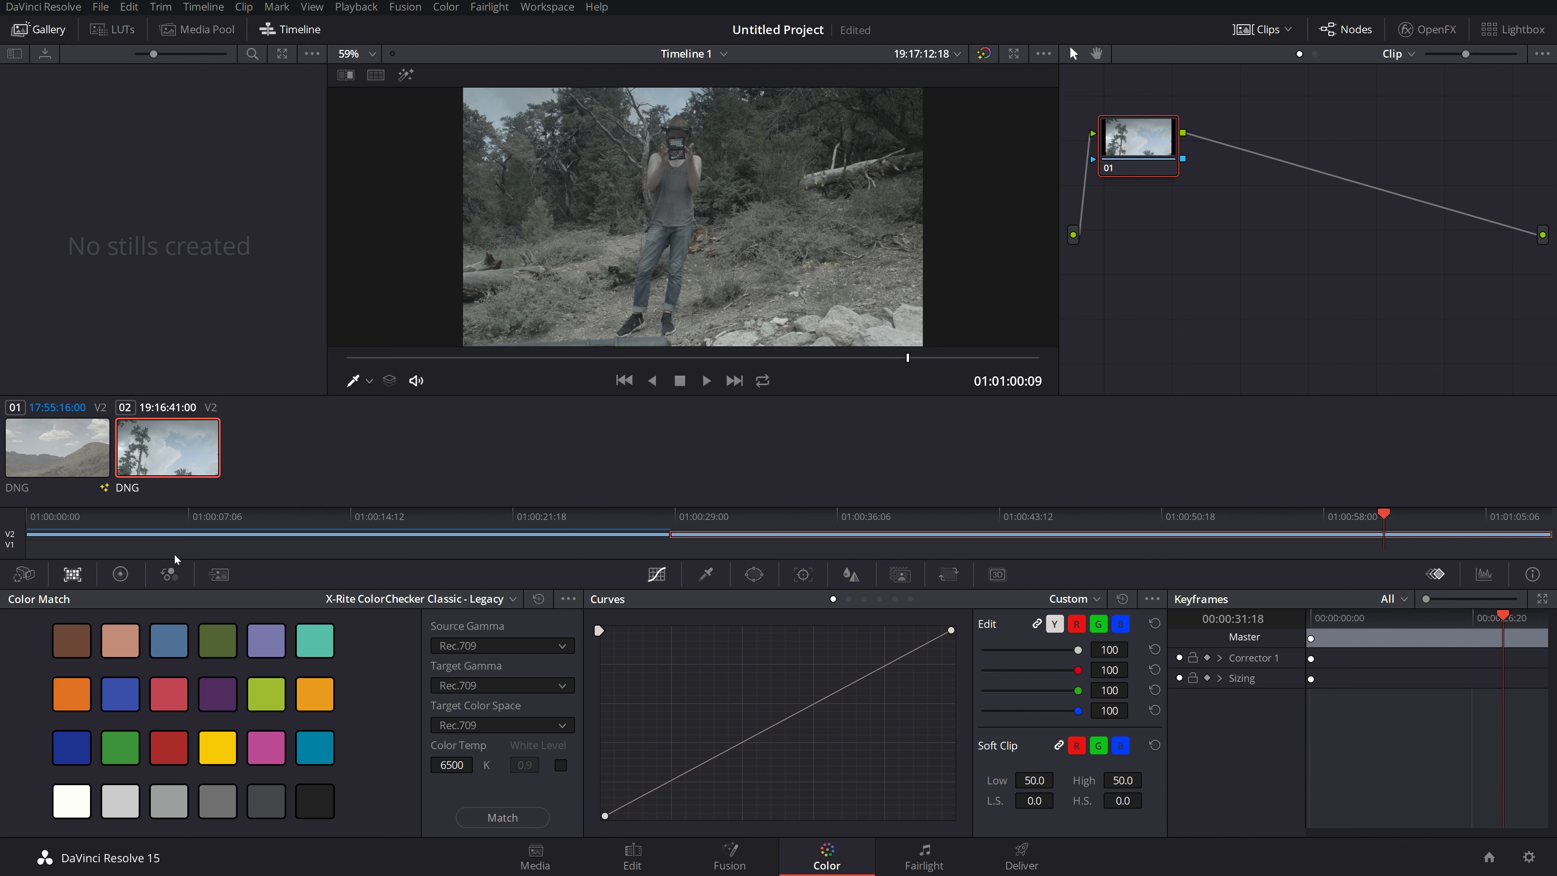
left_click(455, 598)
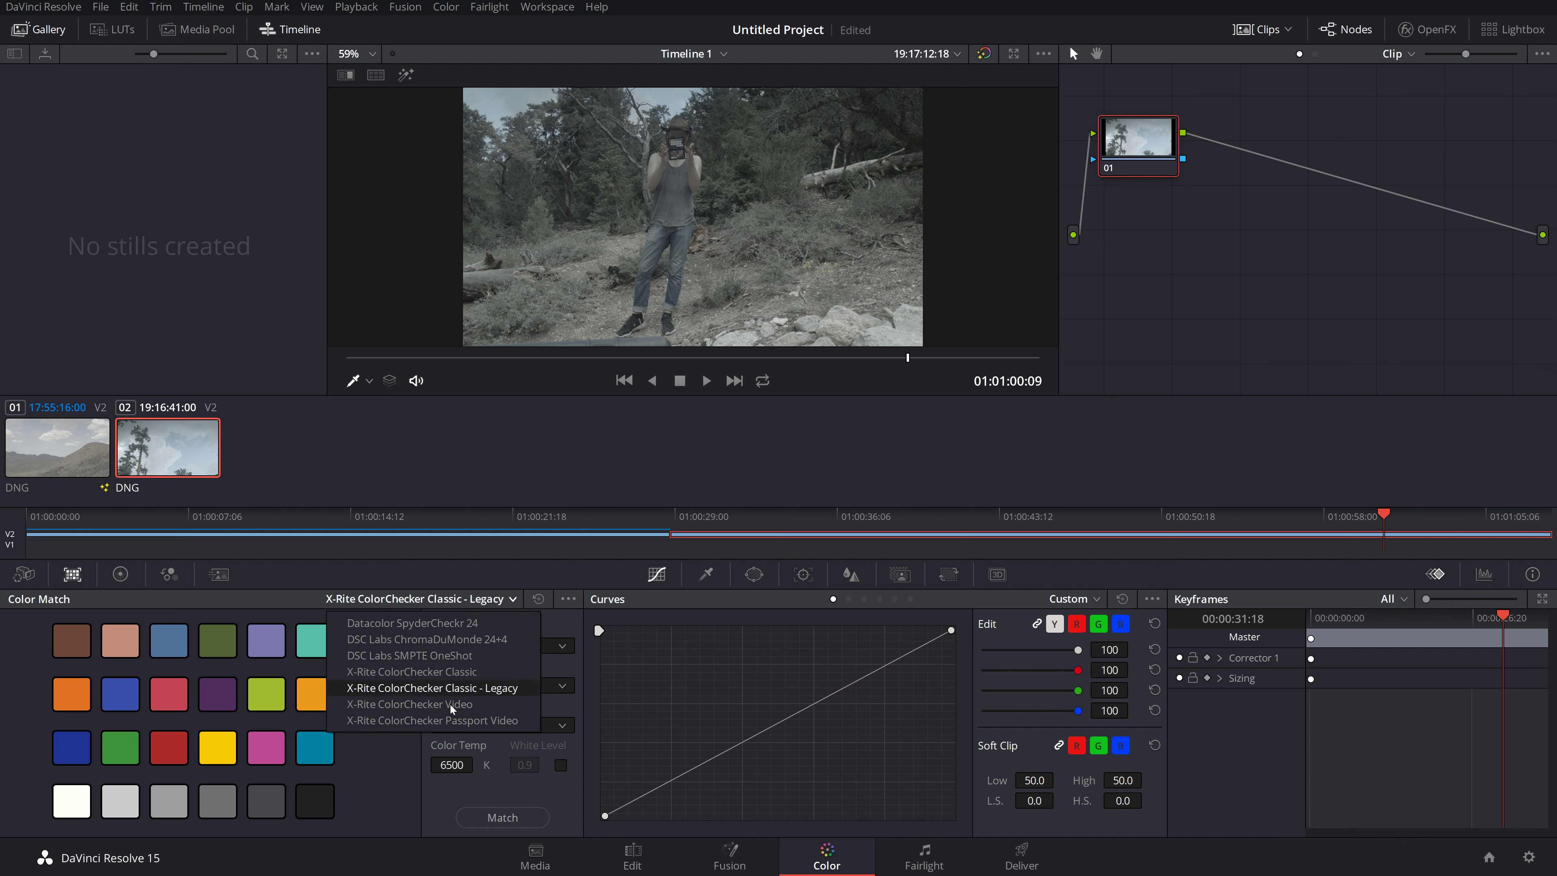
left_click(415, 622)
left_click(454, 600)
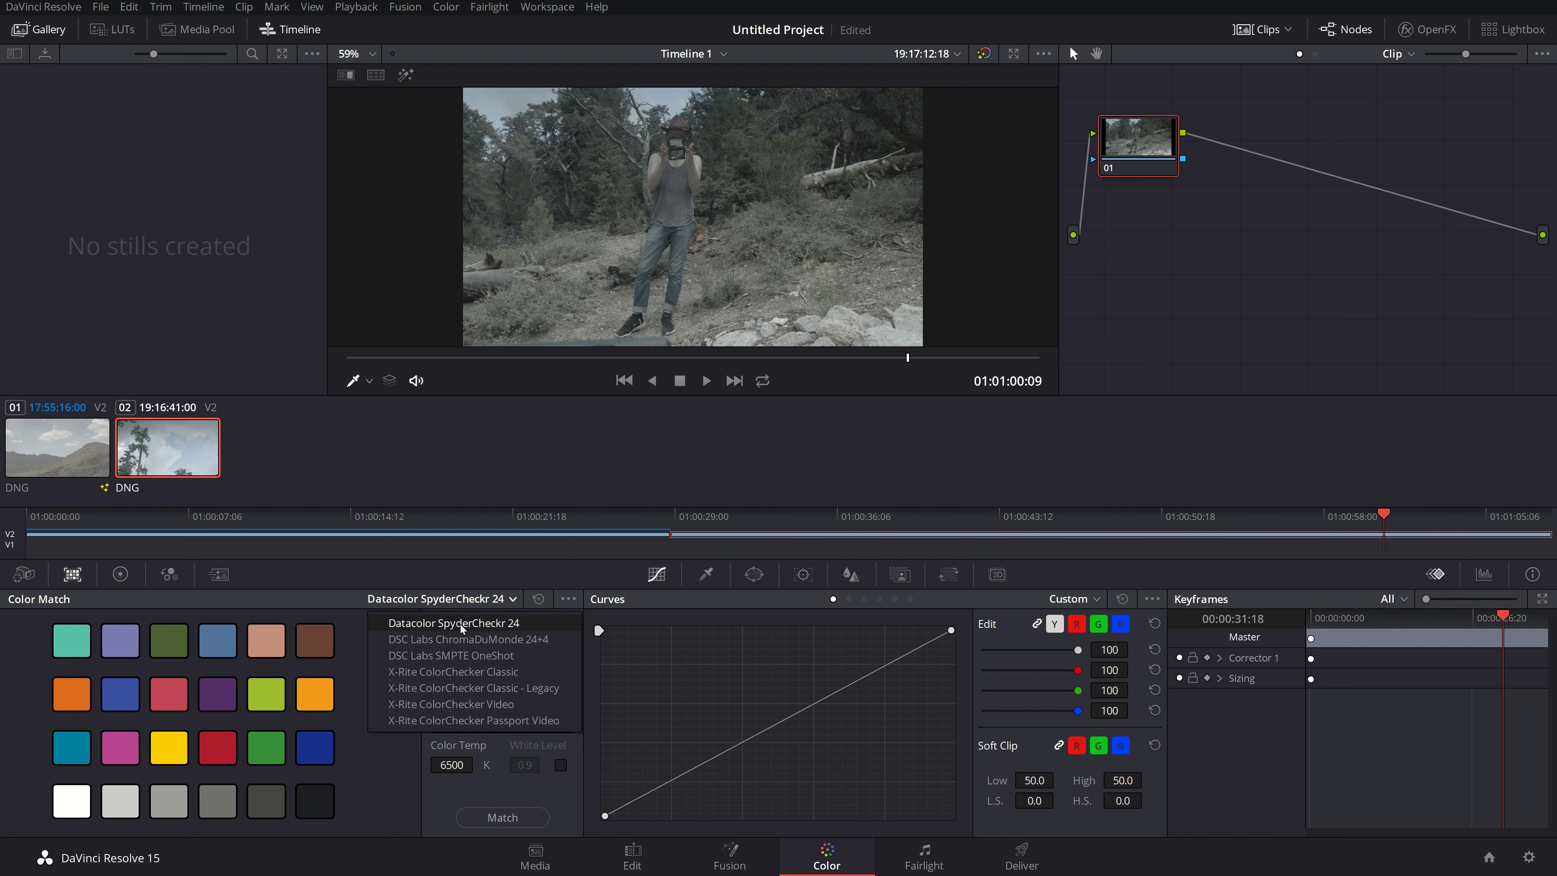
left_click(458, 640)
left_click(453, 600)
left_click(447, 663)
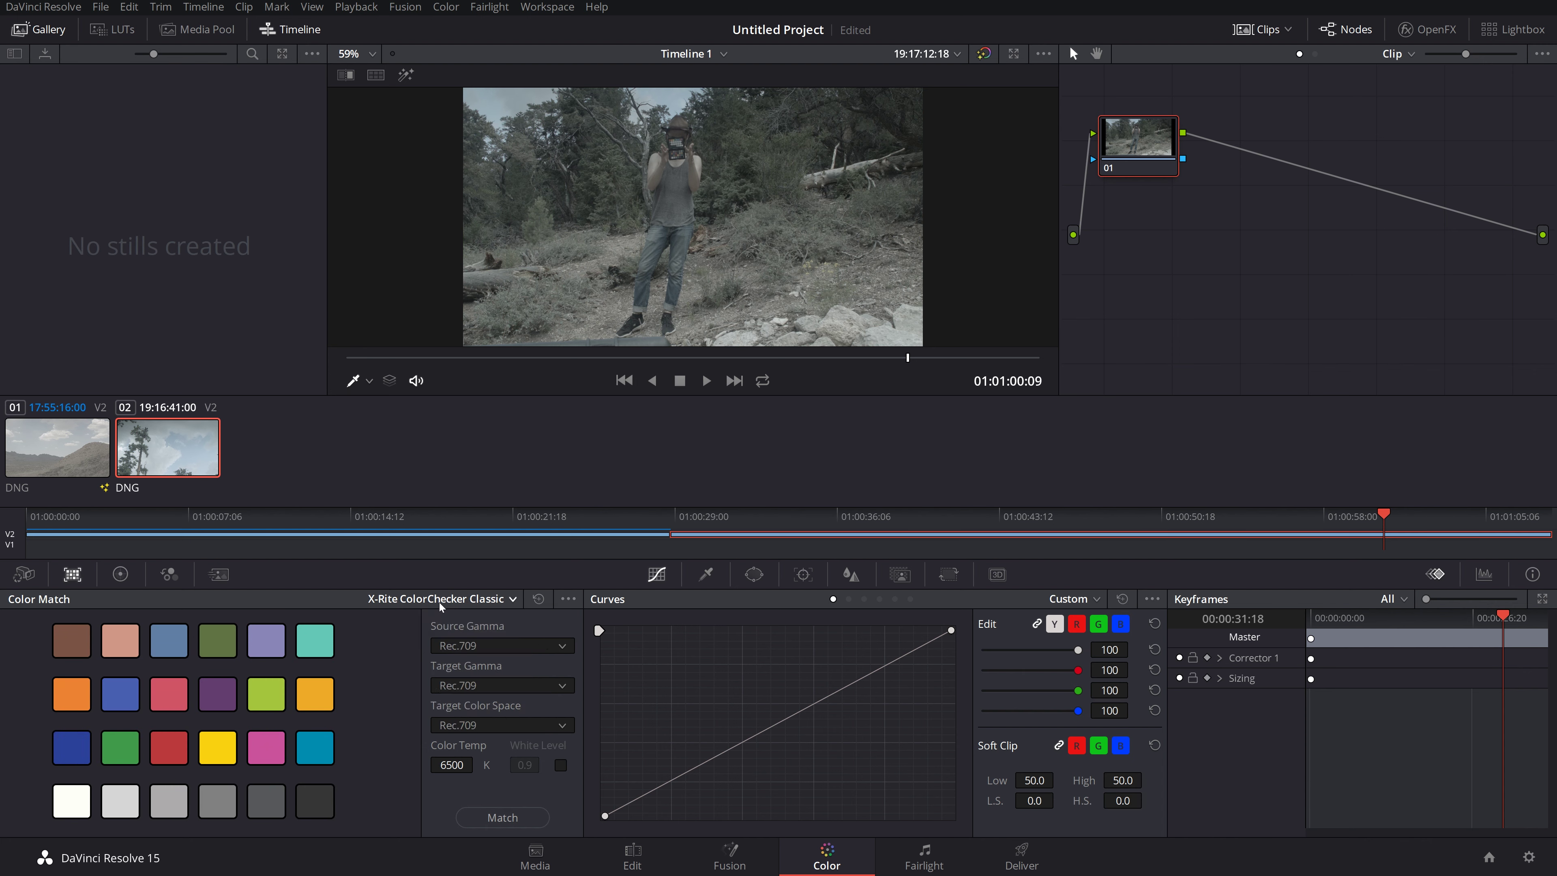
left_click(439, 601)
left_click(445, 687)
left_click(447, 602)
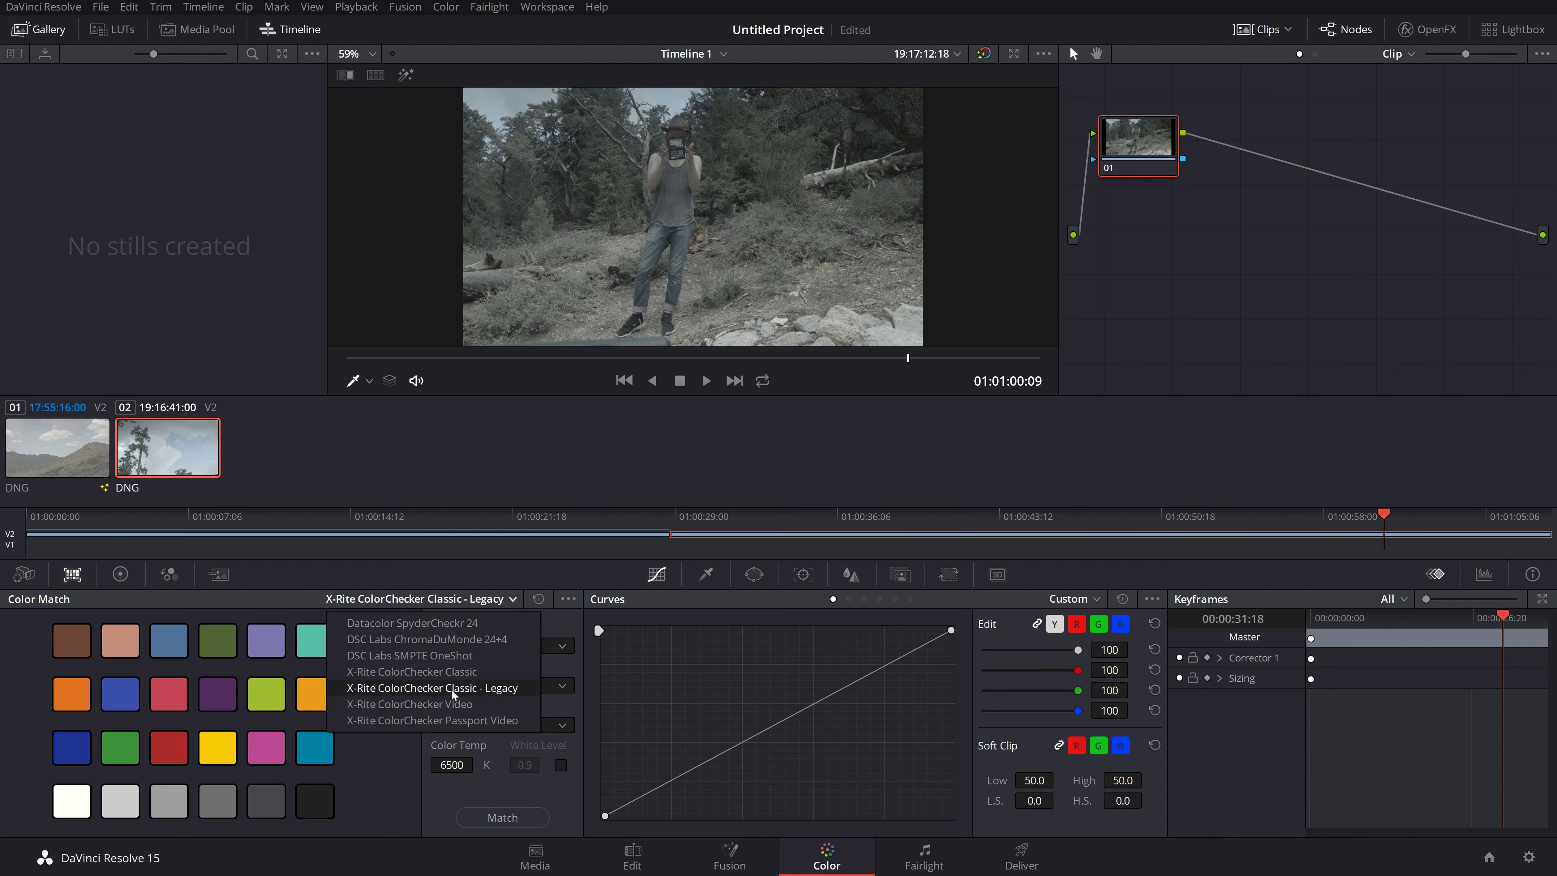
left_click(452, 688)
left_click(431, 600)
left_click(446, 719)
left_click(440, 603)
left_click(427, 644)
left_click(434, 596)
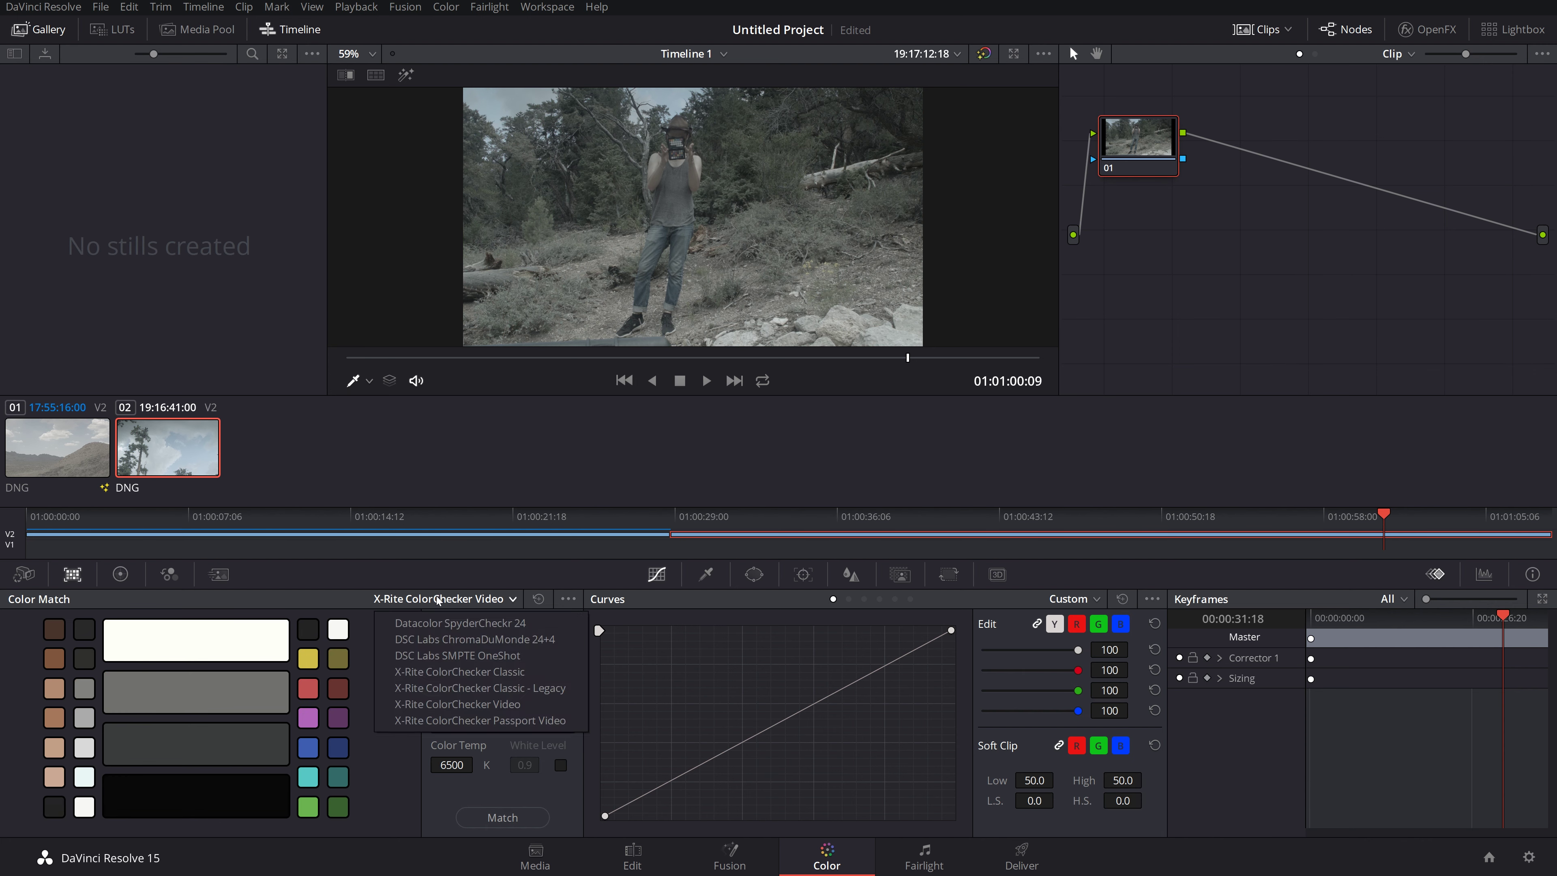
left_click(444, 693)
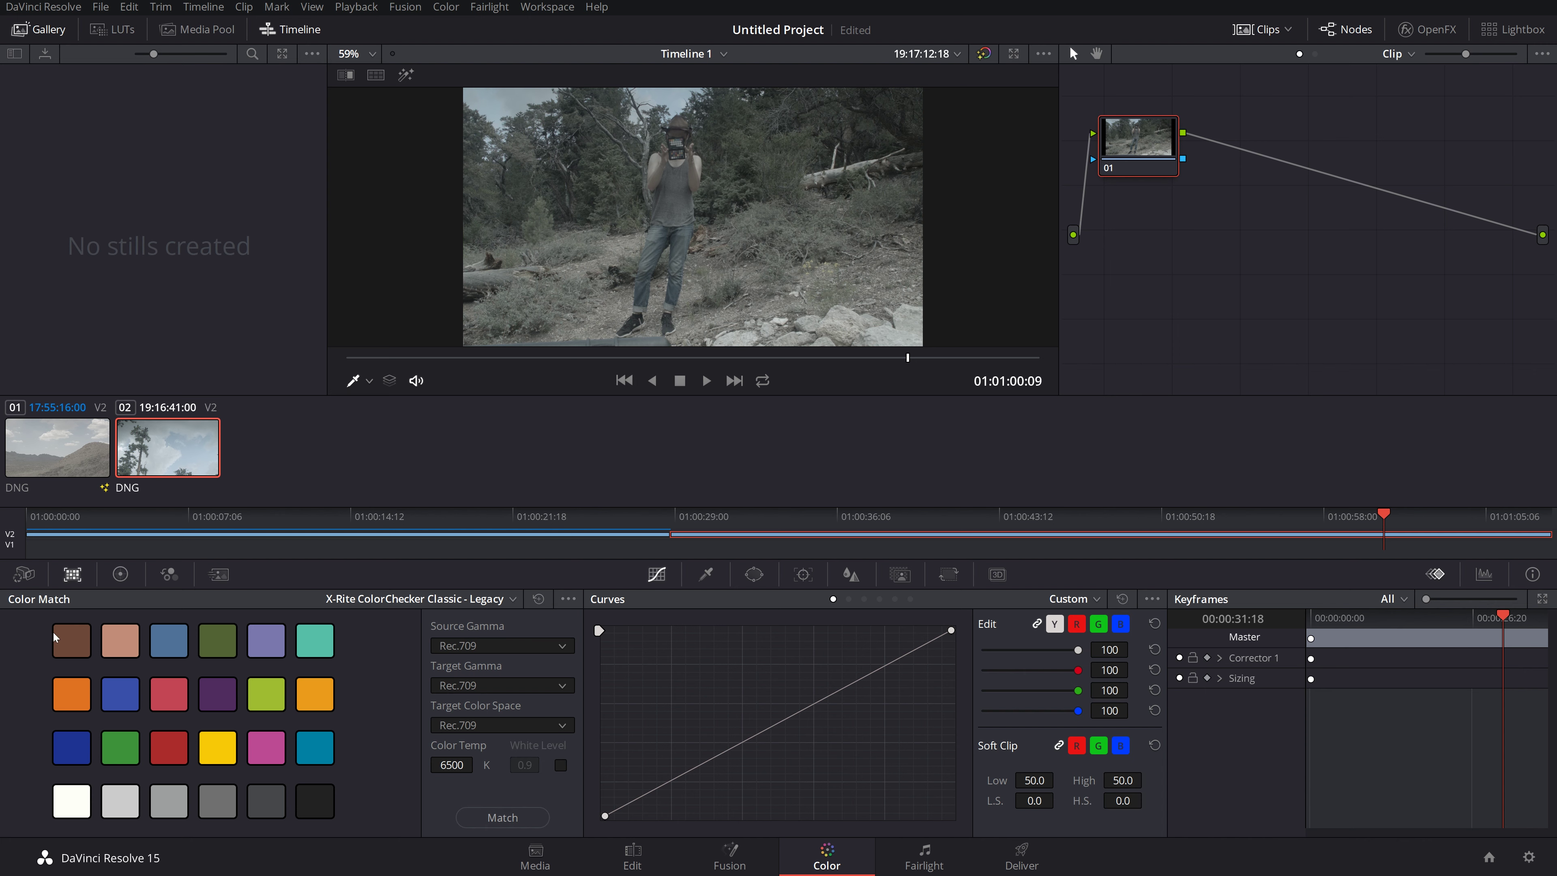
scroll(670, 147, "up", 3)
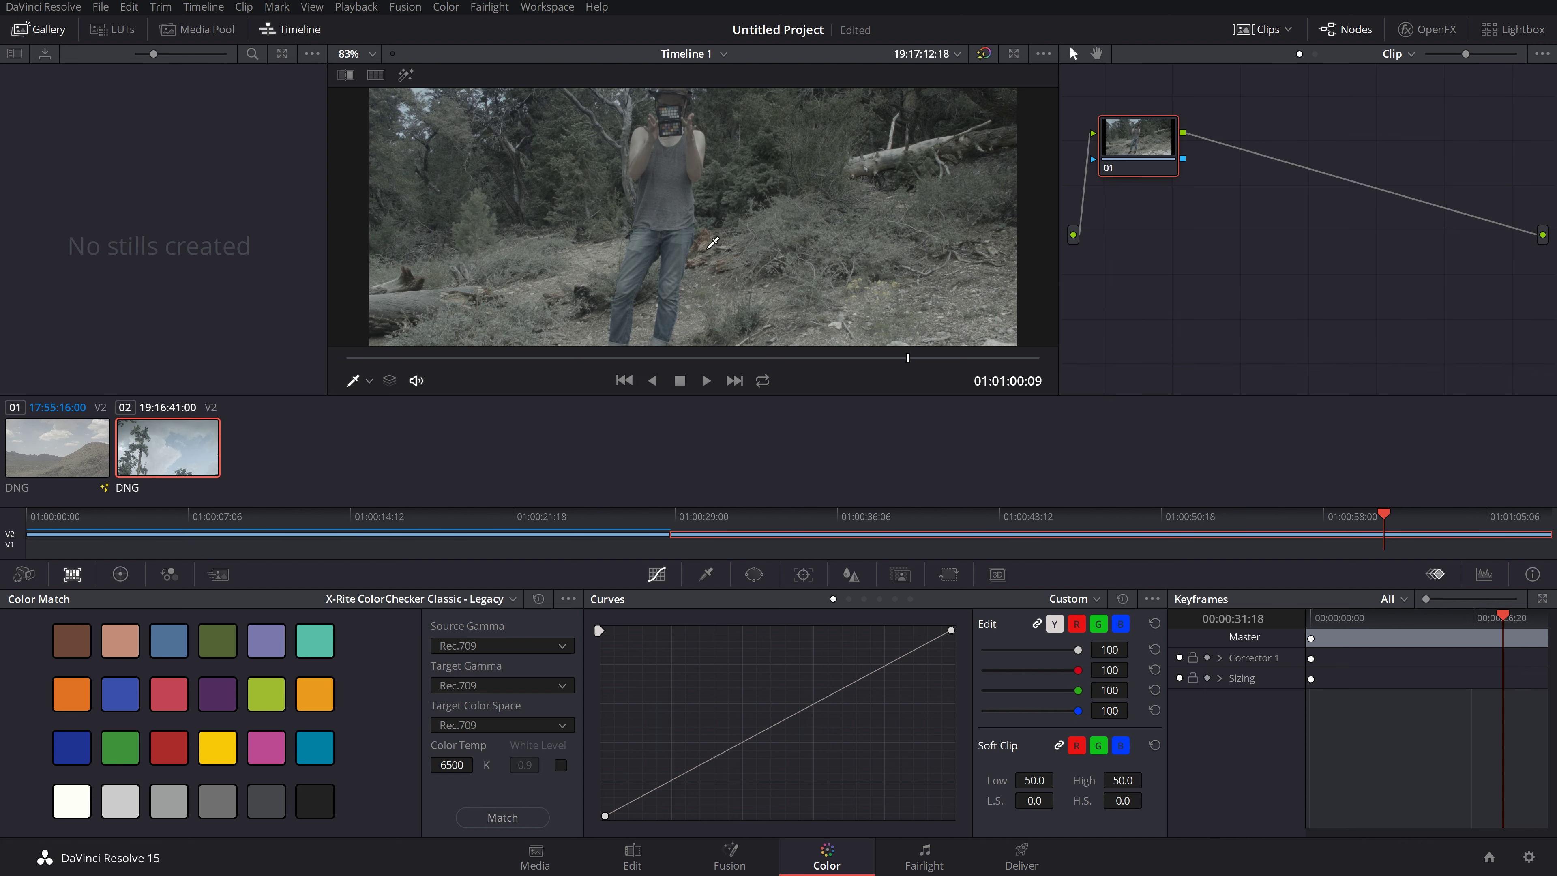
scroll(713, 243, "down", 3)
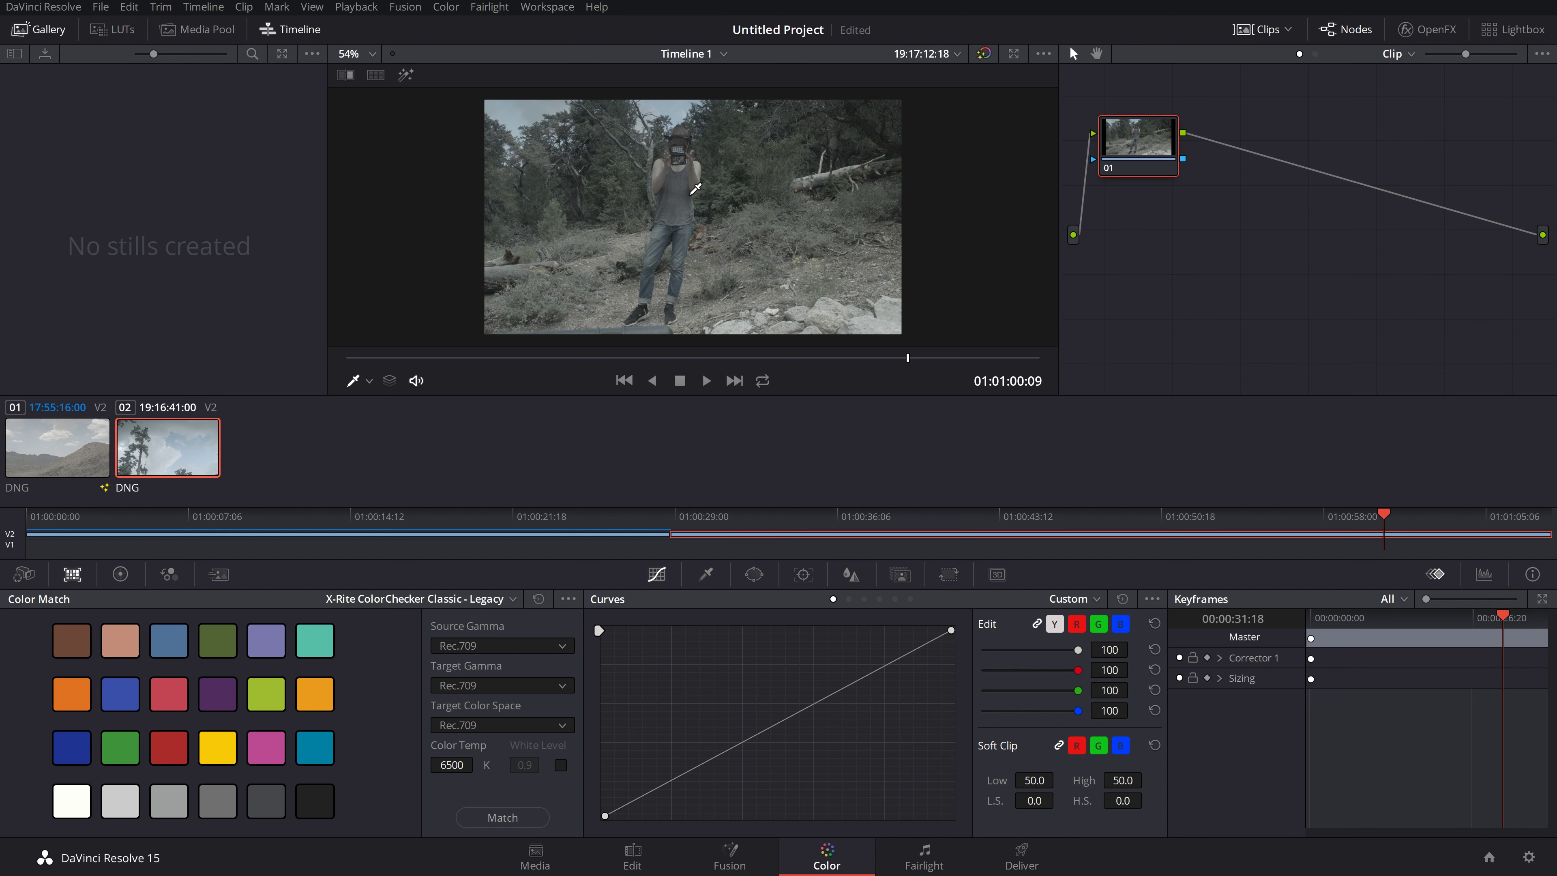
left_click(59, 444)
left_click(172, 447)
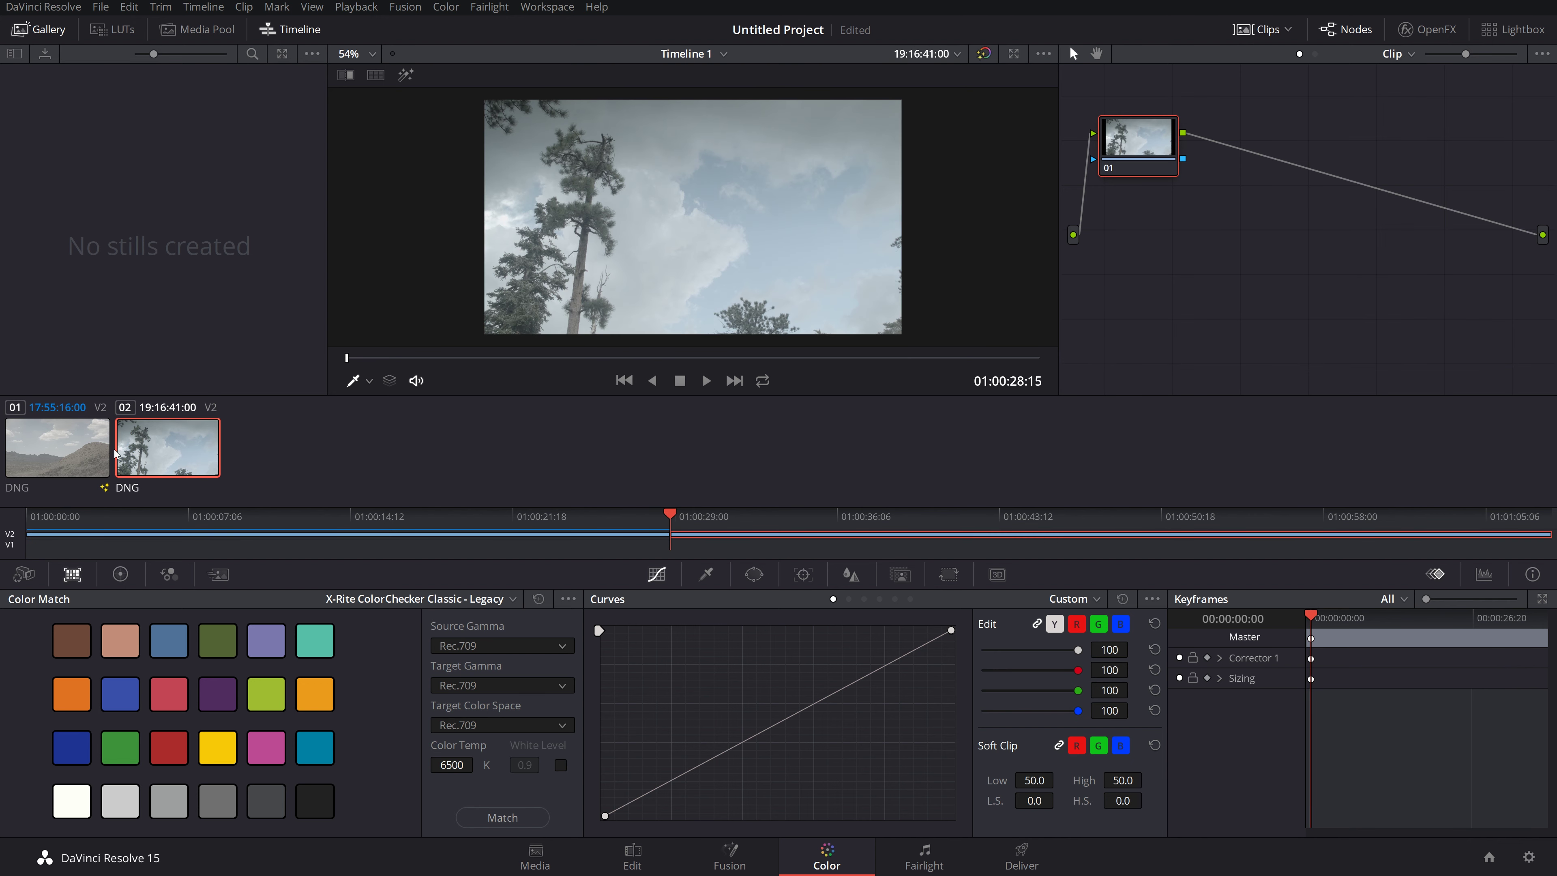
left_click_drag(522, 358, 734, 361)
left_click(74, 447)
mouse_move(527, 357)
left_mouse_down()
mouse_move(924, 353)
mouse_move(809, 373)
mouse_move(521, 370)
left_mouse_up()
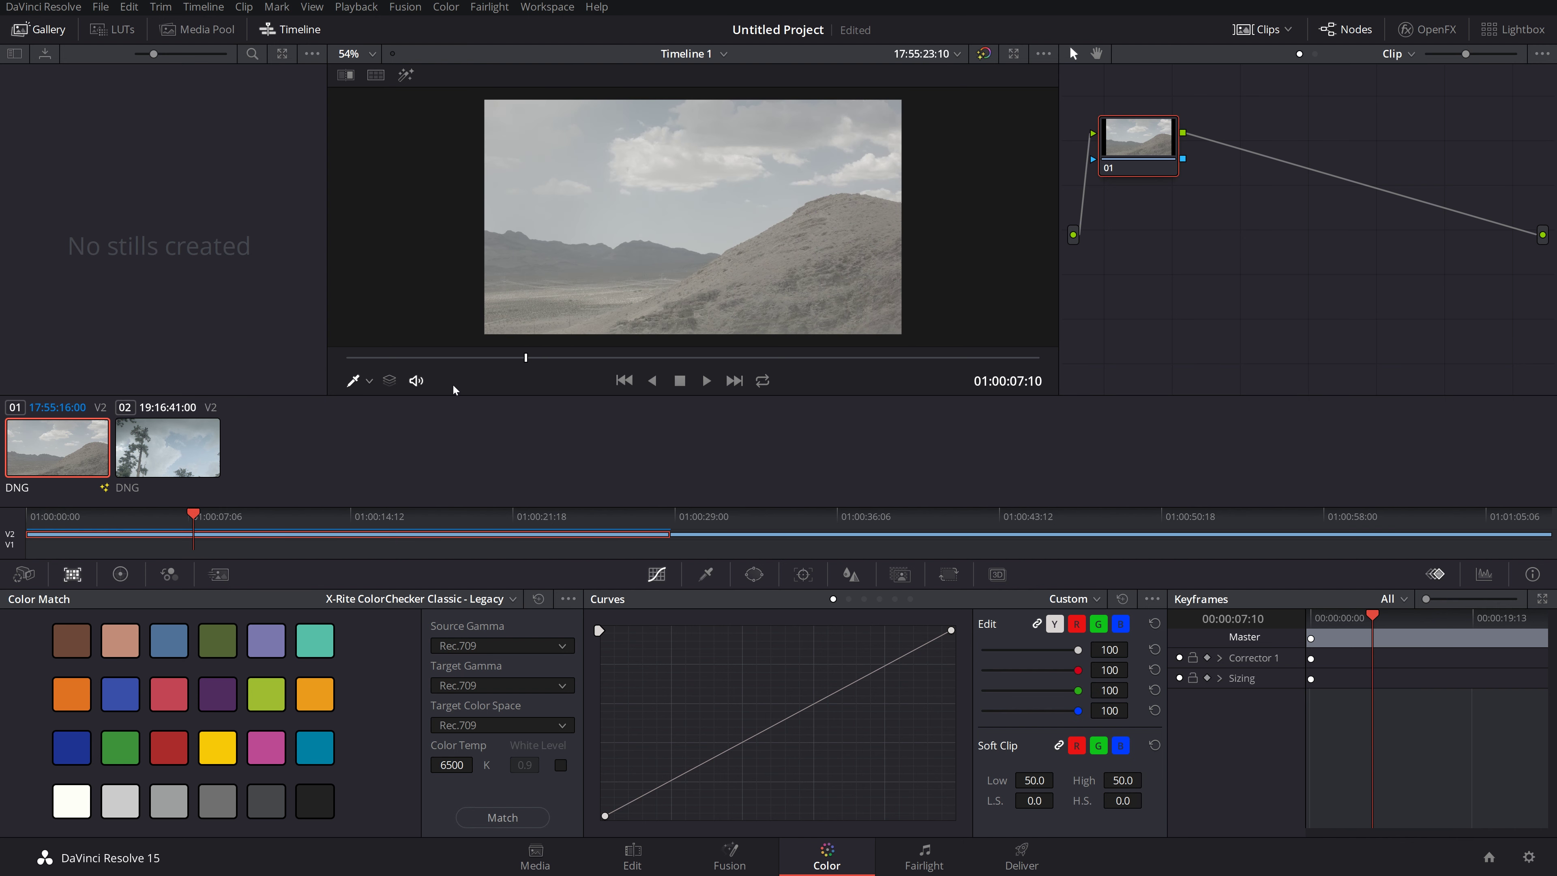
left_click_drag(667, 362, 905, 333)
left_click(167, 447)
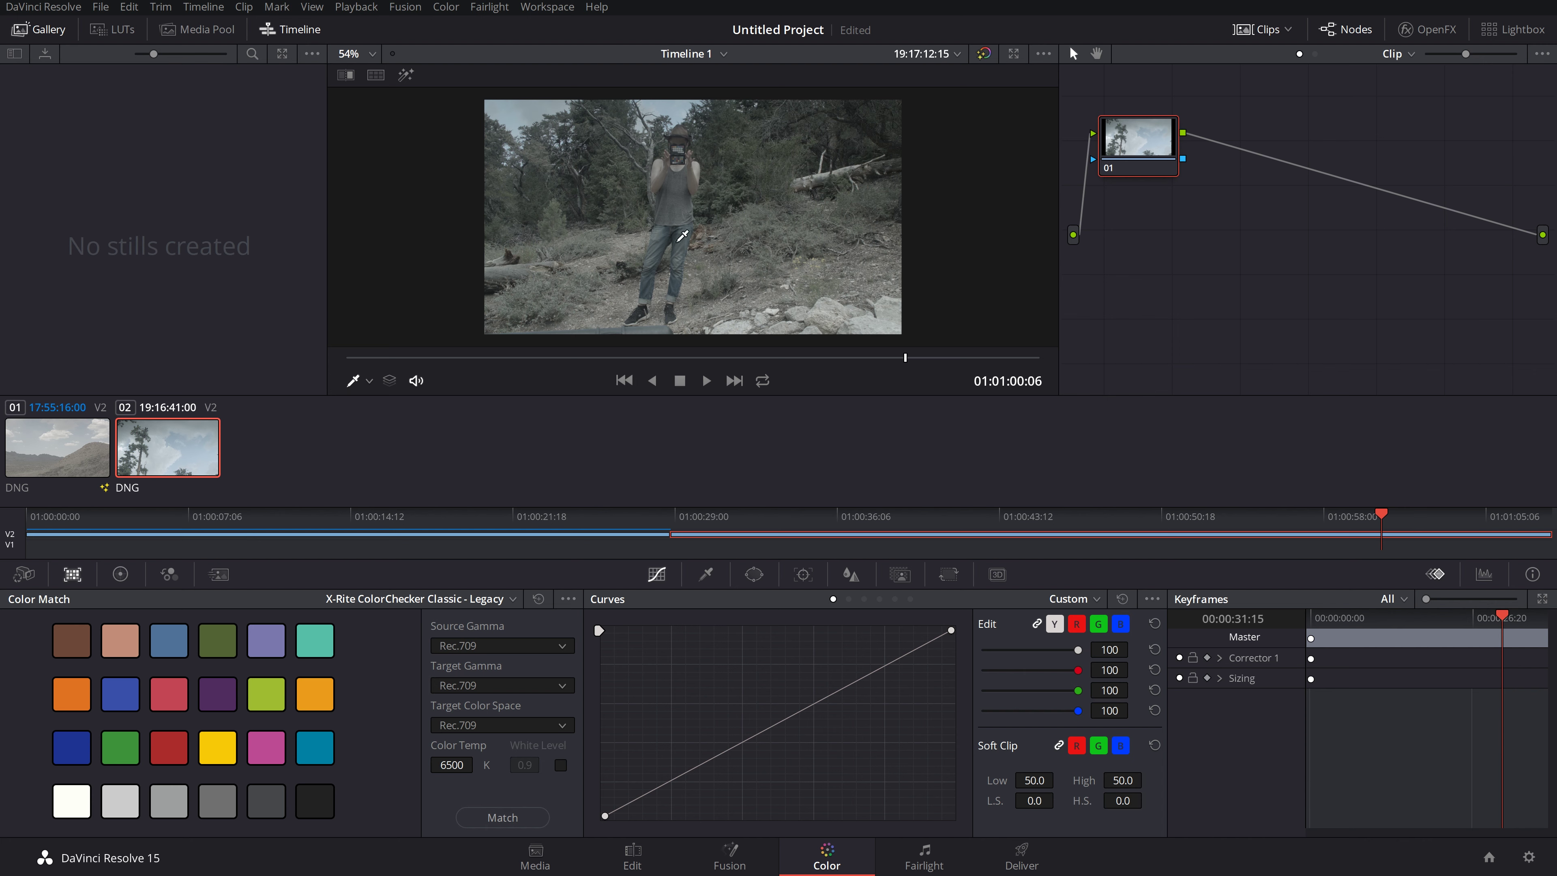
Step: Choose Color Chart from the viewer tool list to overlay the 24-patch sampling grid
left_click(369, 381)
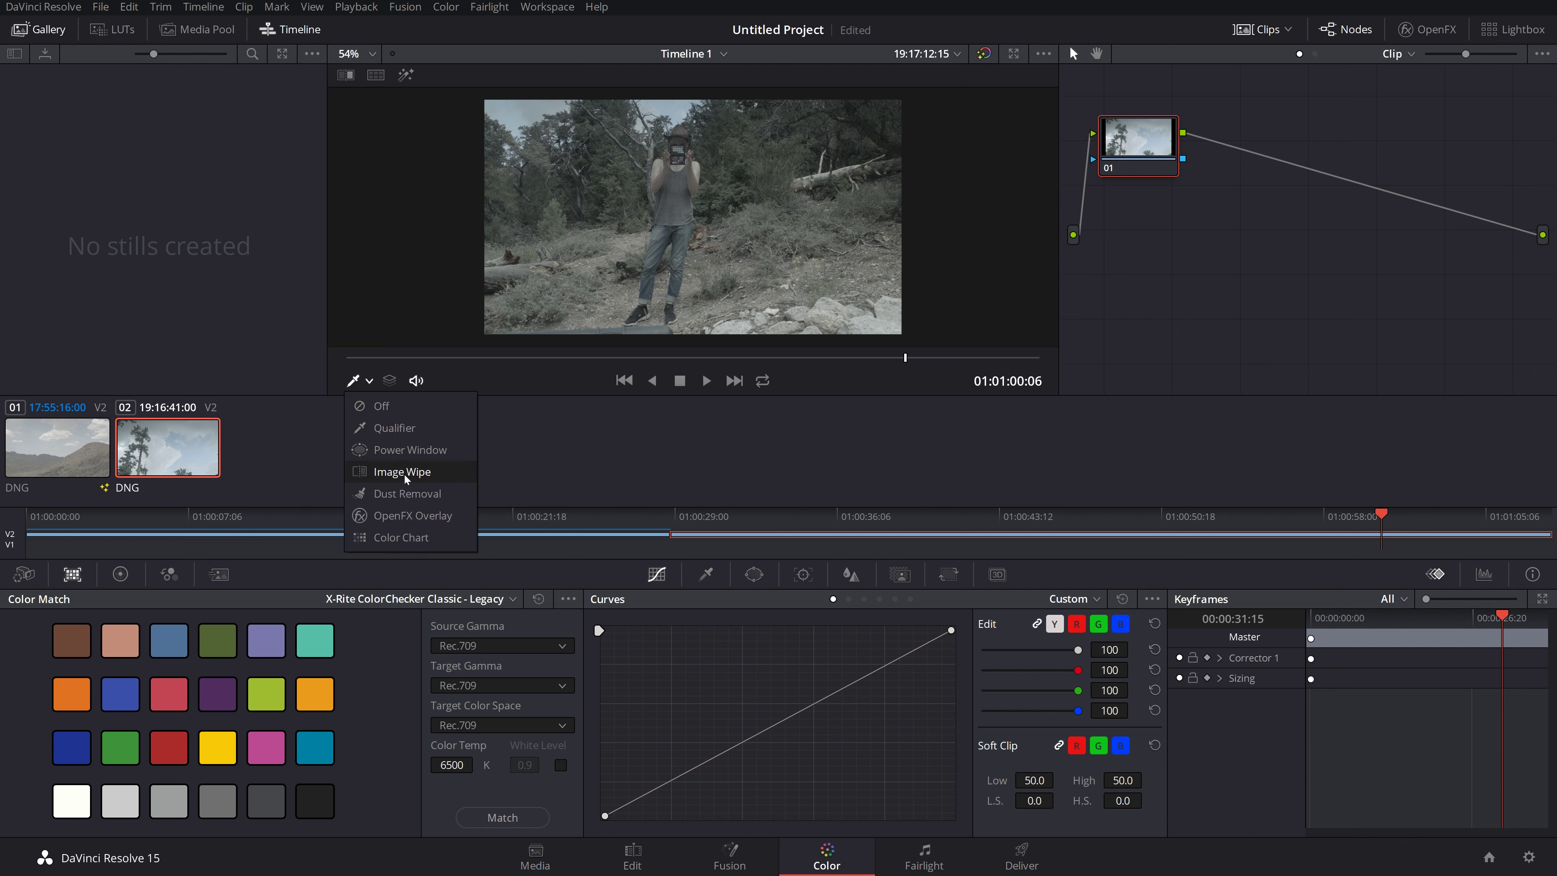
left_click(401, 538)
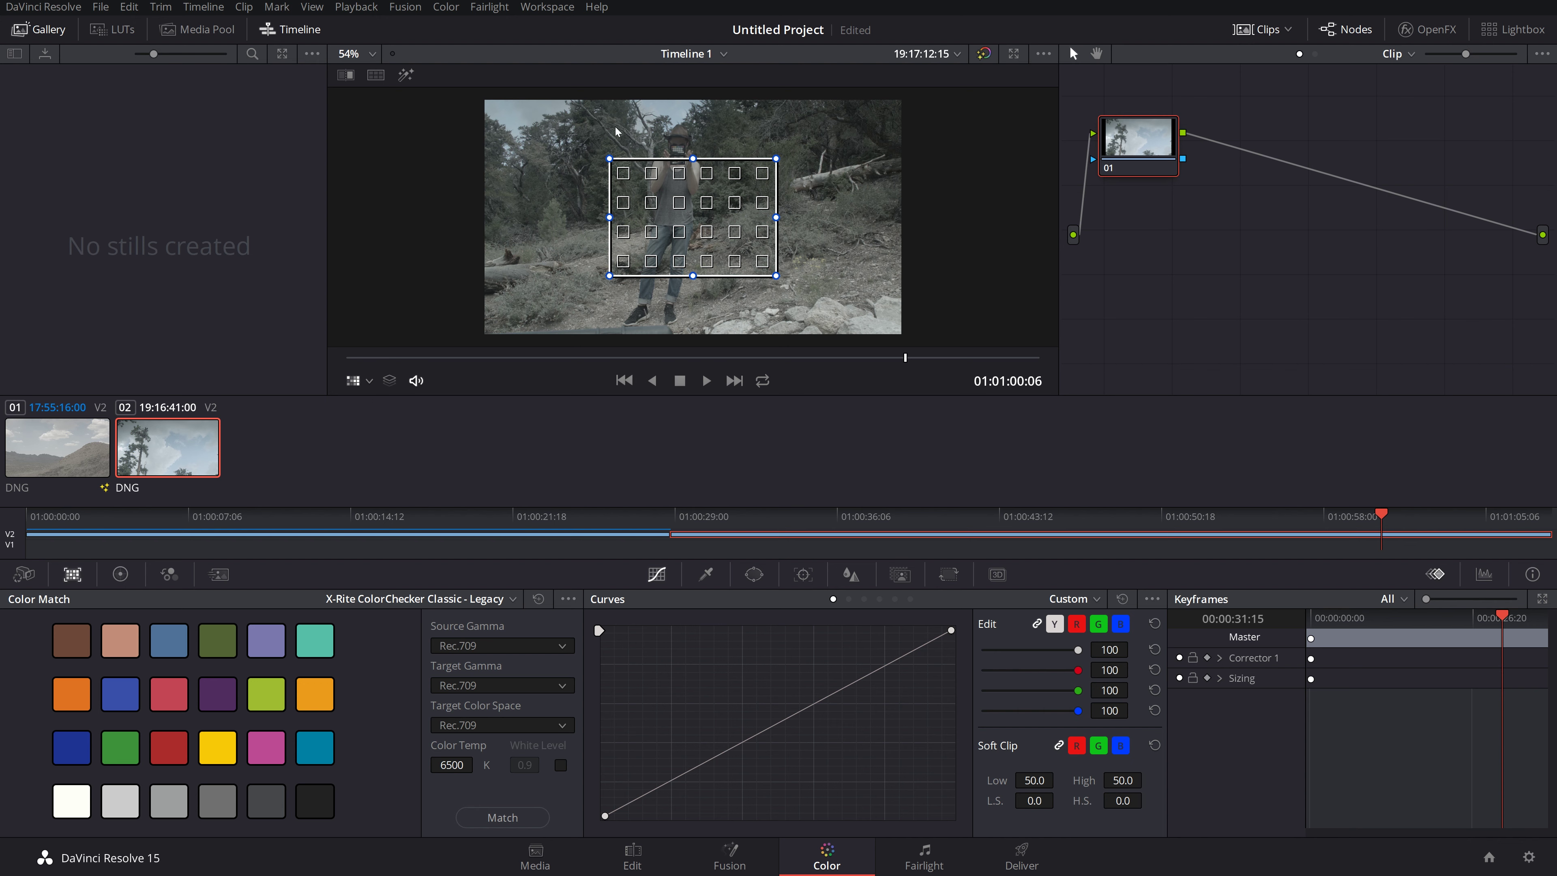
Step: Zoom the viewer in and frame the held-up chart at the chart frame
scroll(625, 130, "up", 5)
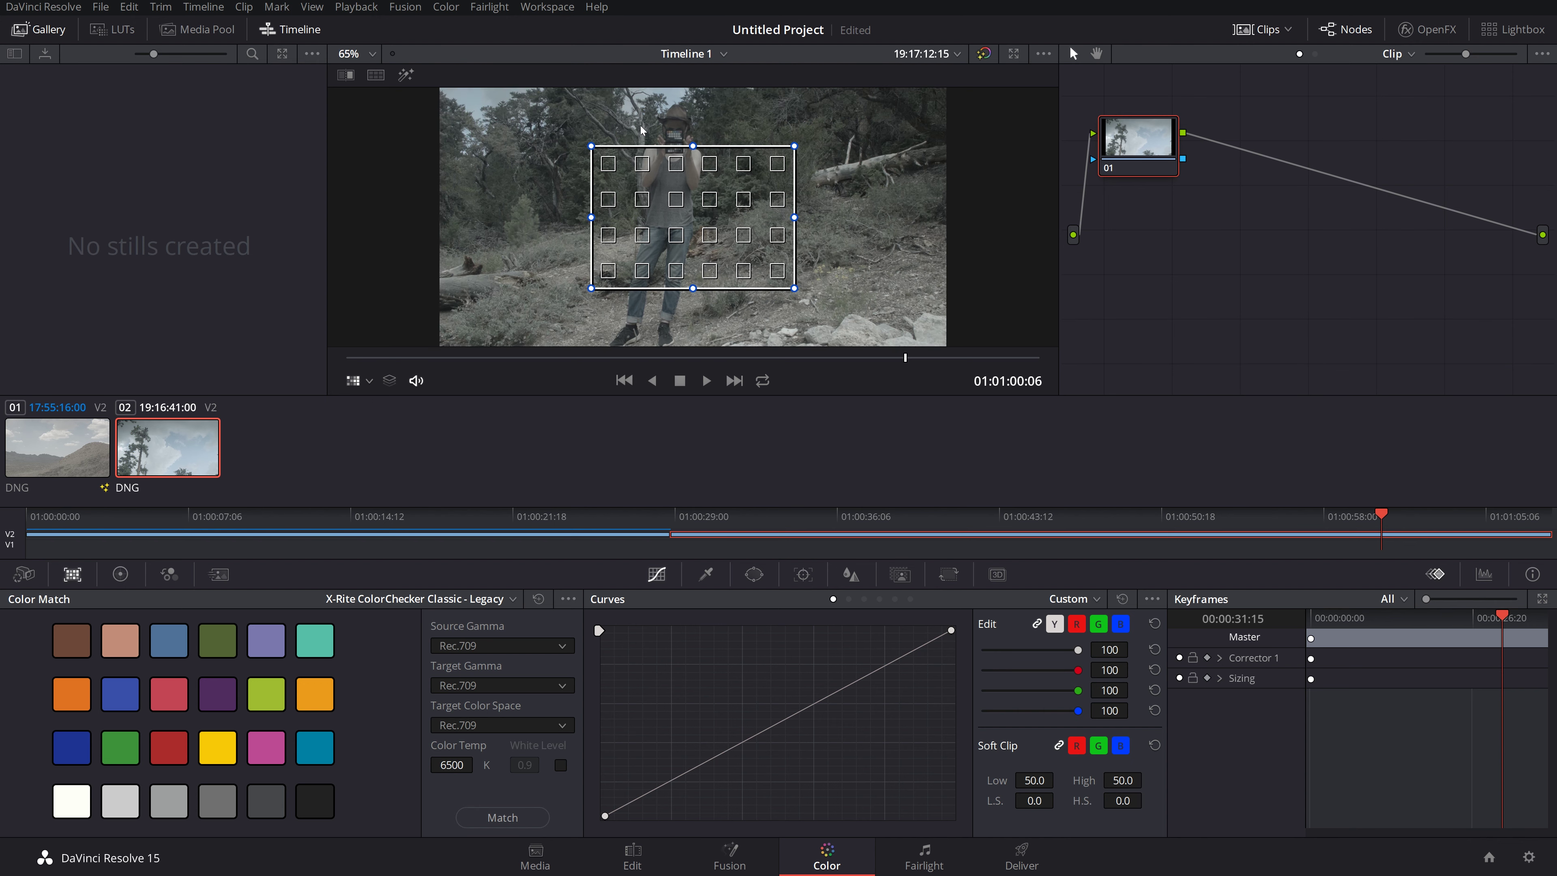
scroll(640, 128, "up", 4)
key("space")
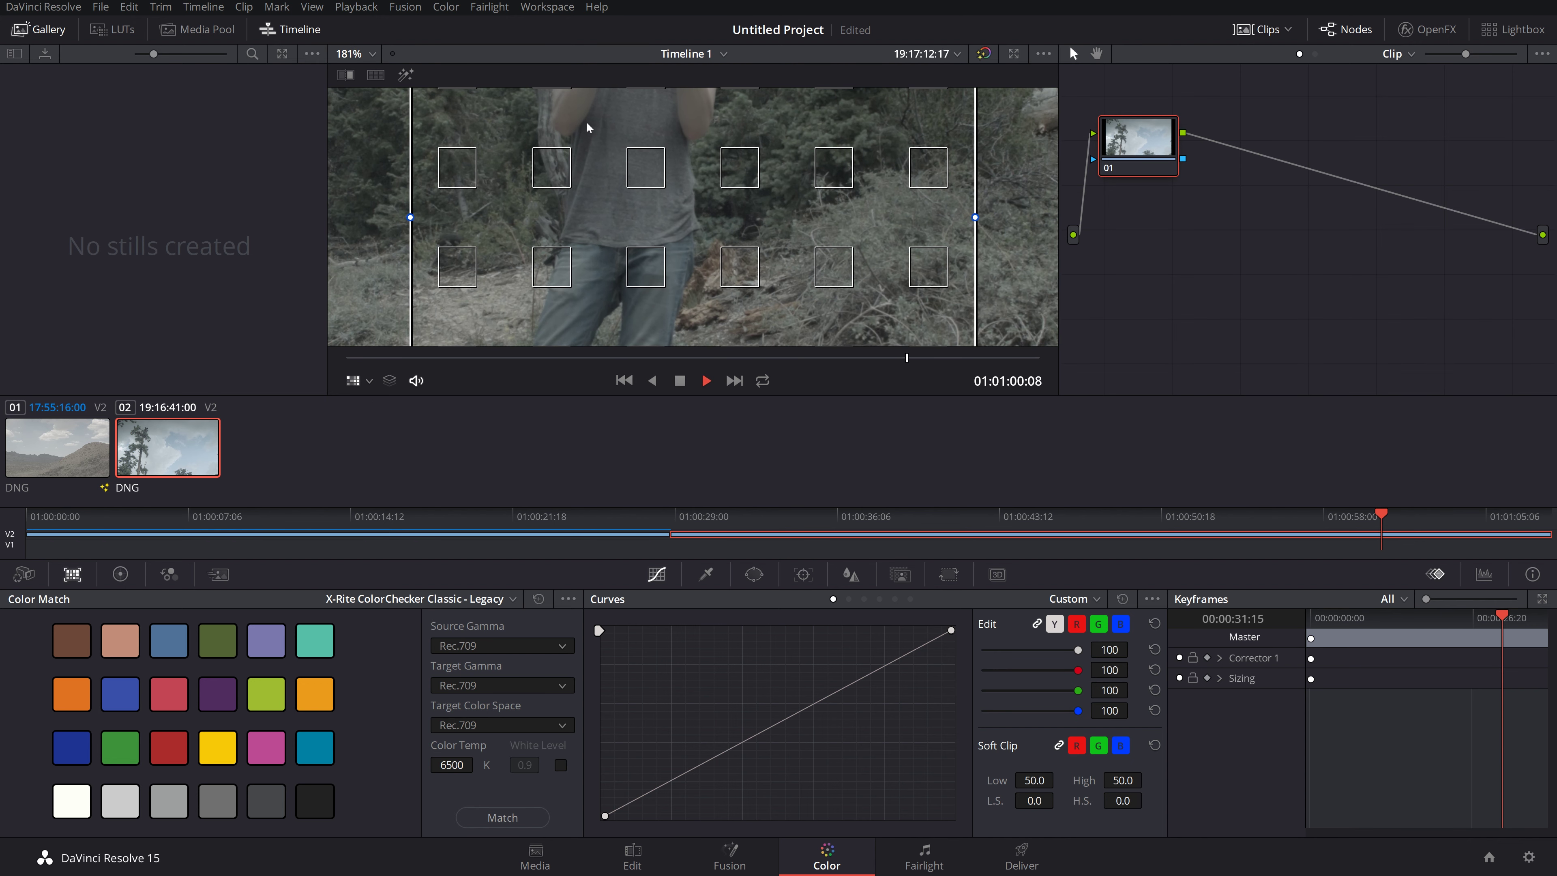
left_click_drag(593, 117, 603, 222)
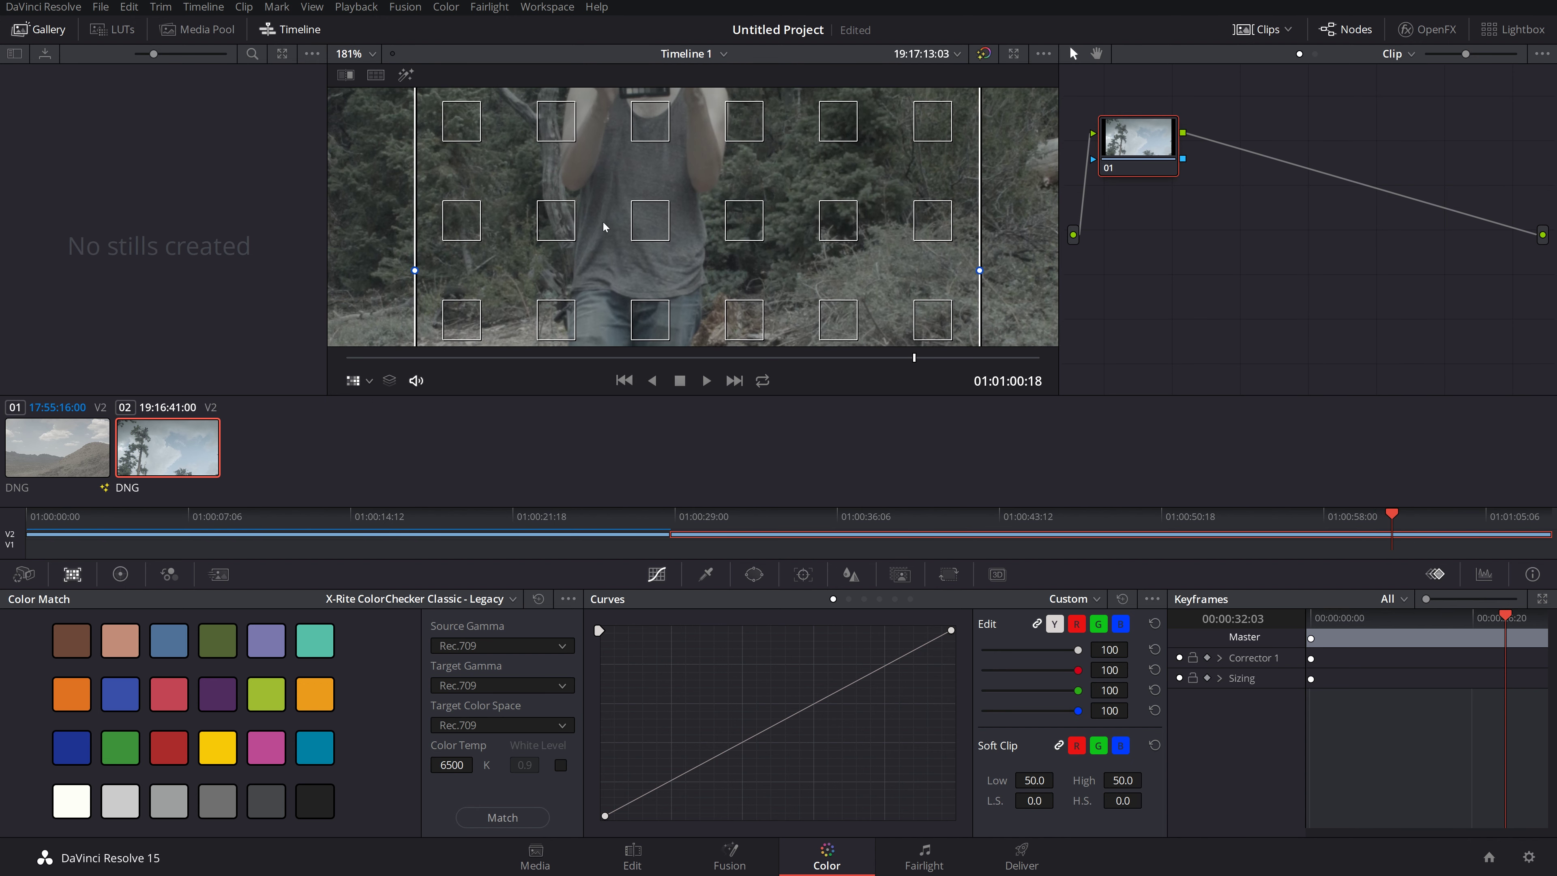
left_click_drag(605, 114, 632, 288)
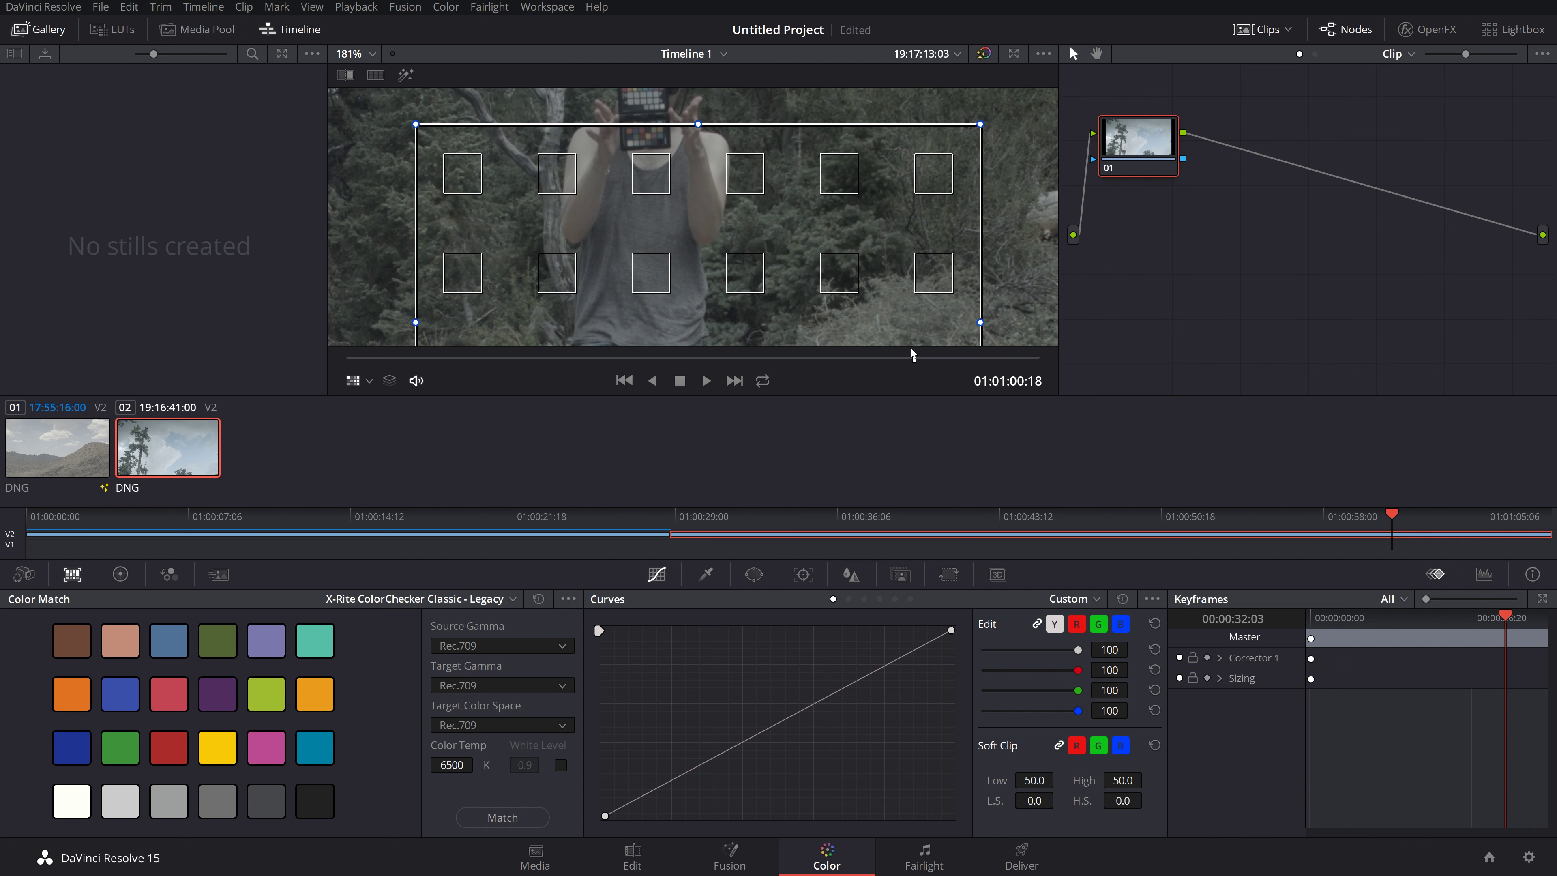
left_click_drag(912, 361, 909, 362)
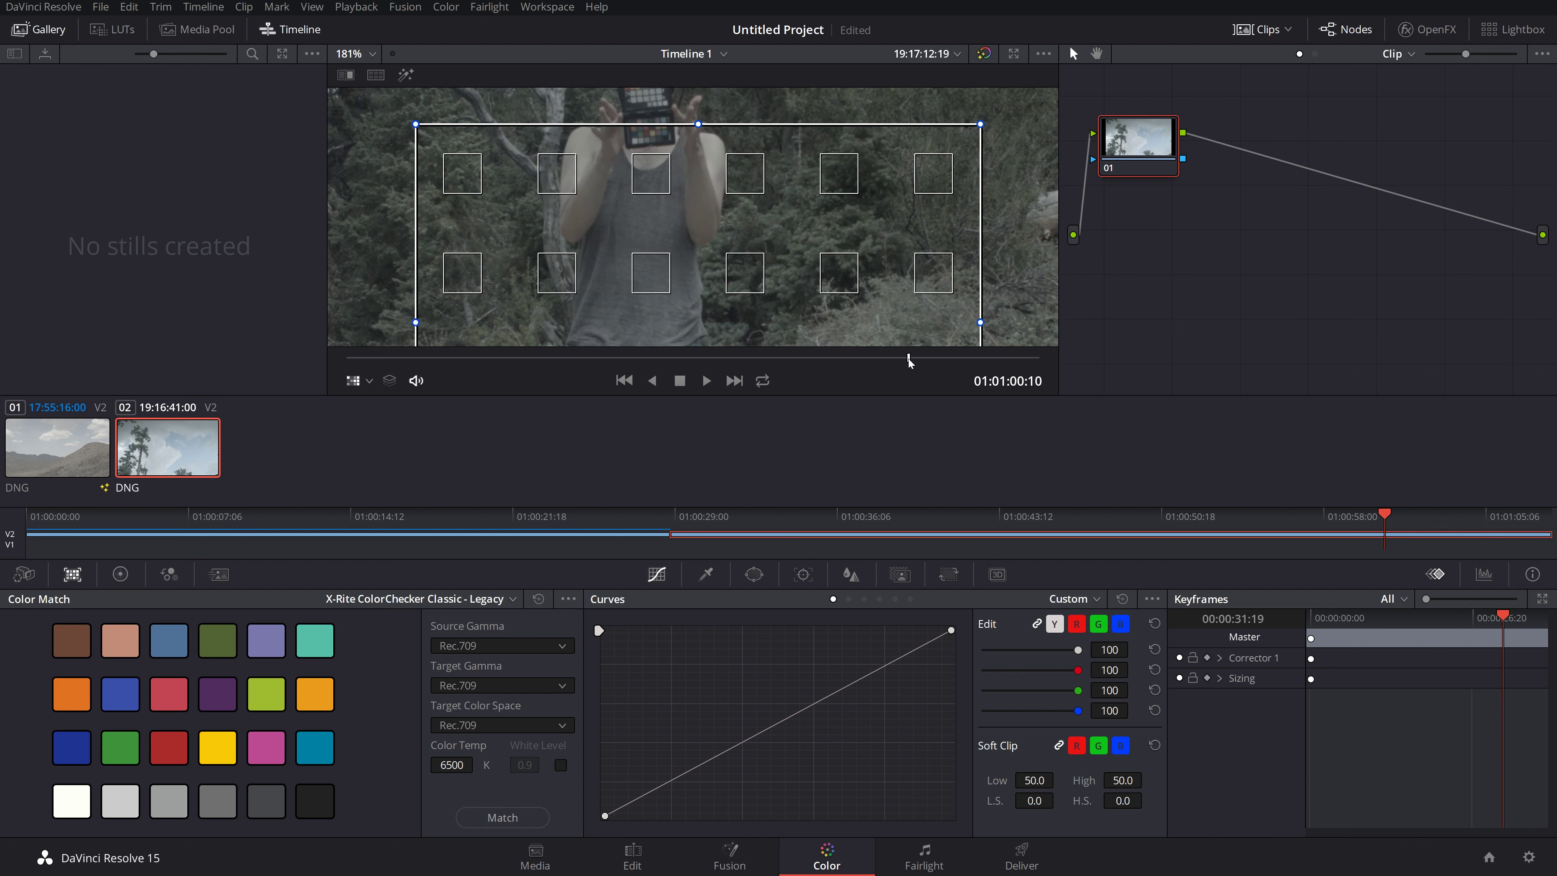
scroll(676, 178, "up", 1)
left_click_drag(675, 178, 698, 256)
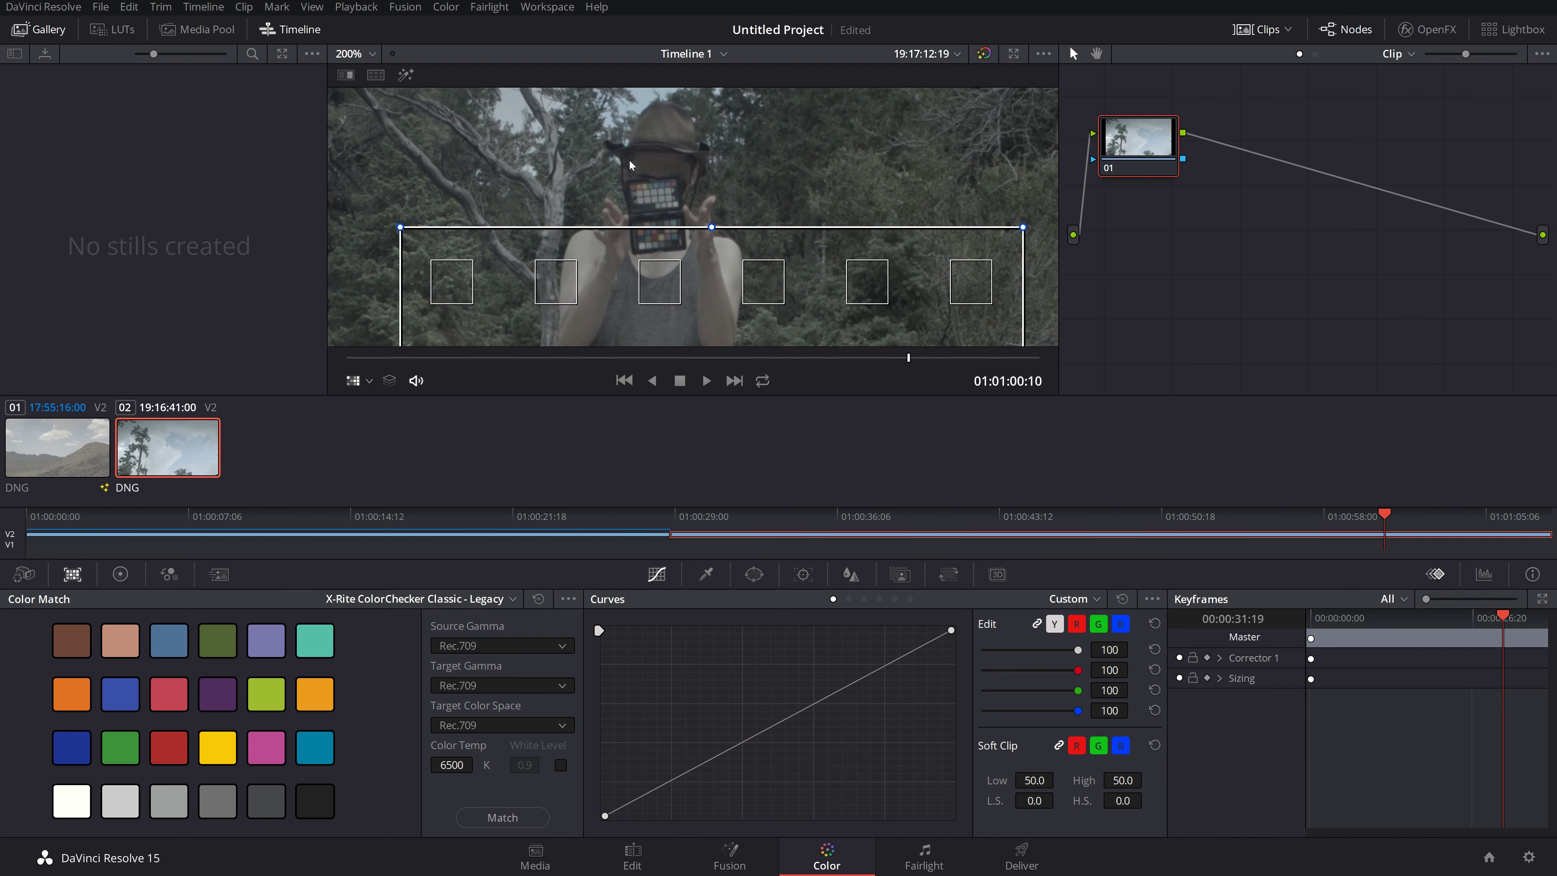
left_click_drag(630, 164, 625, 82)
scroll(644, 207, "down", 1)
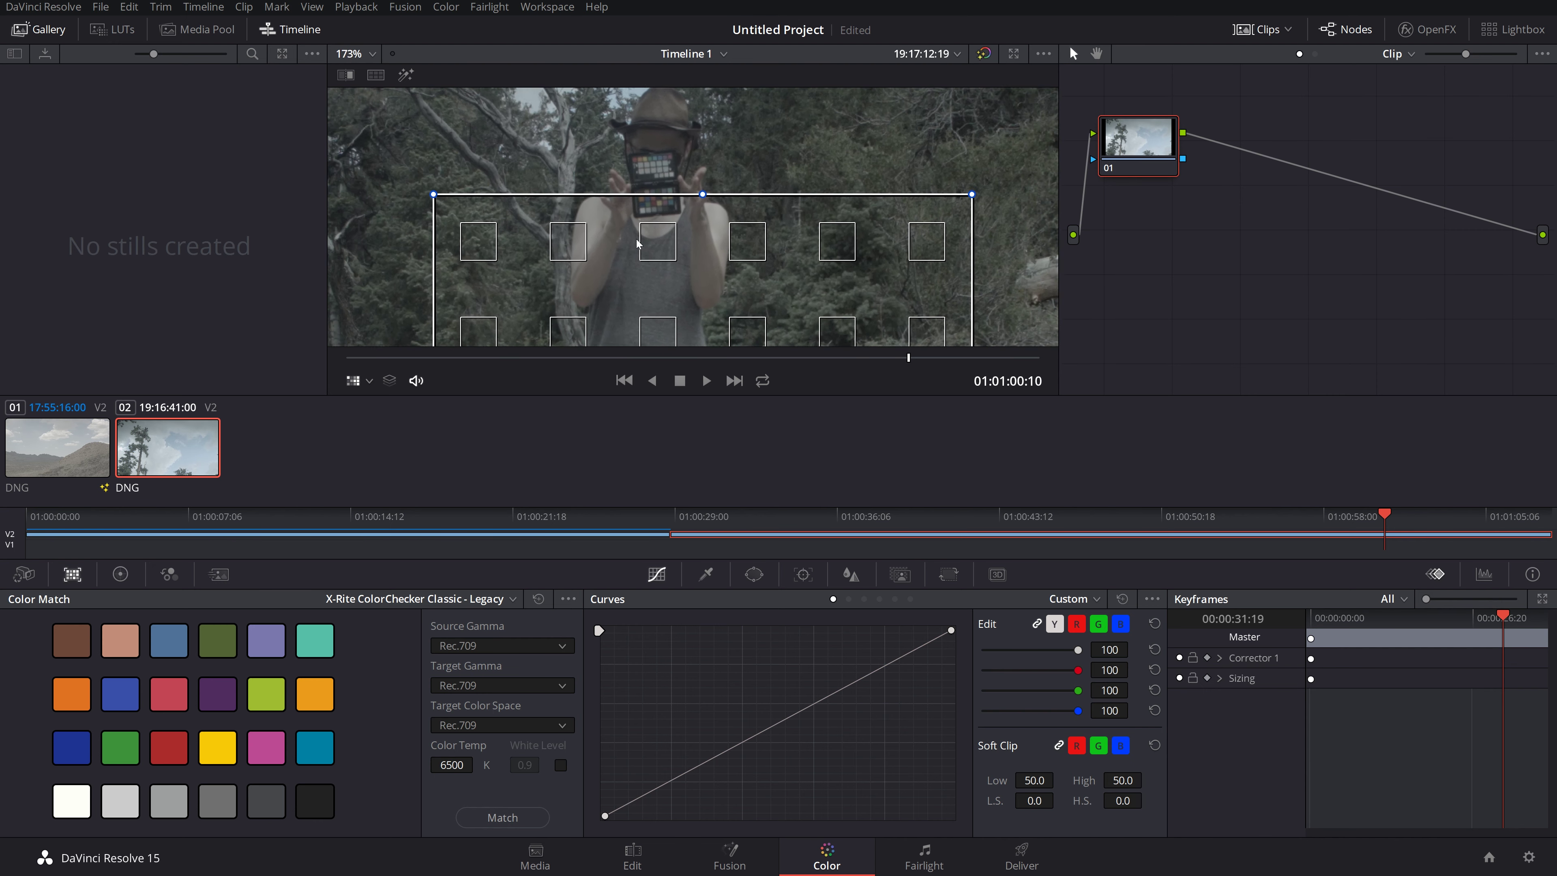
scroll(637, 244, "down", 5)
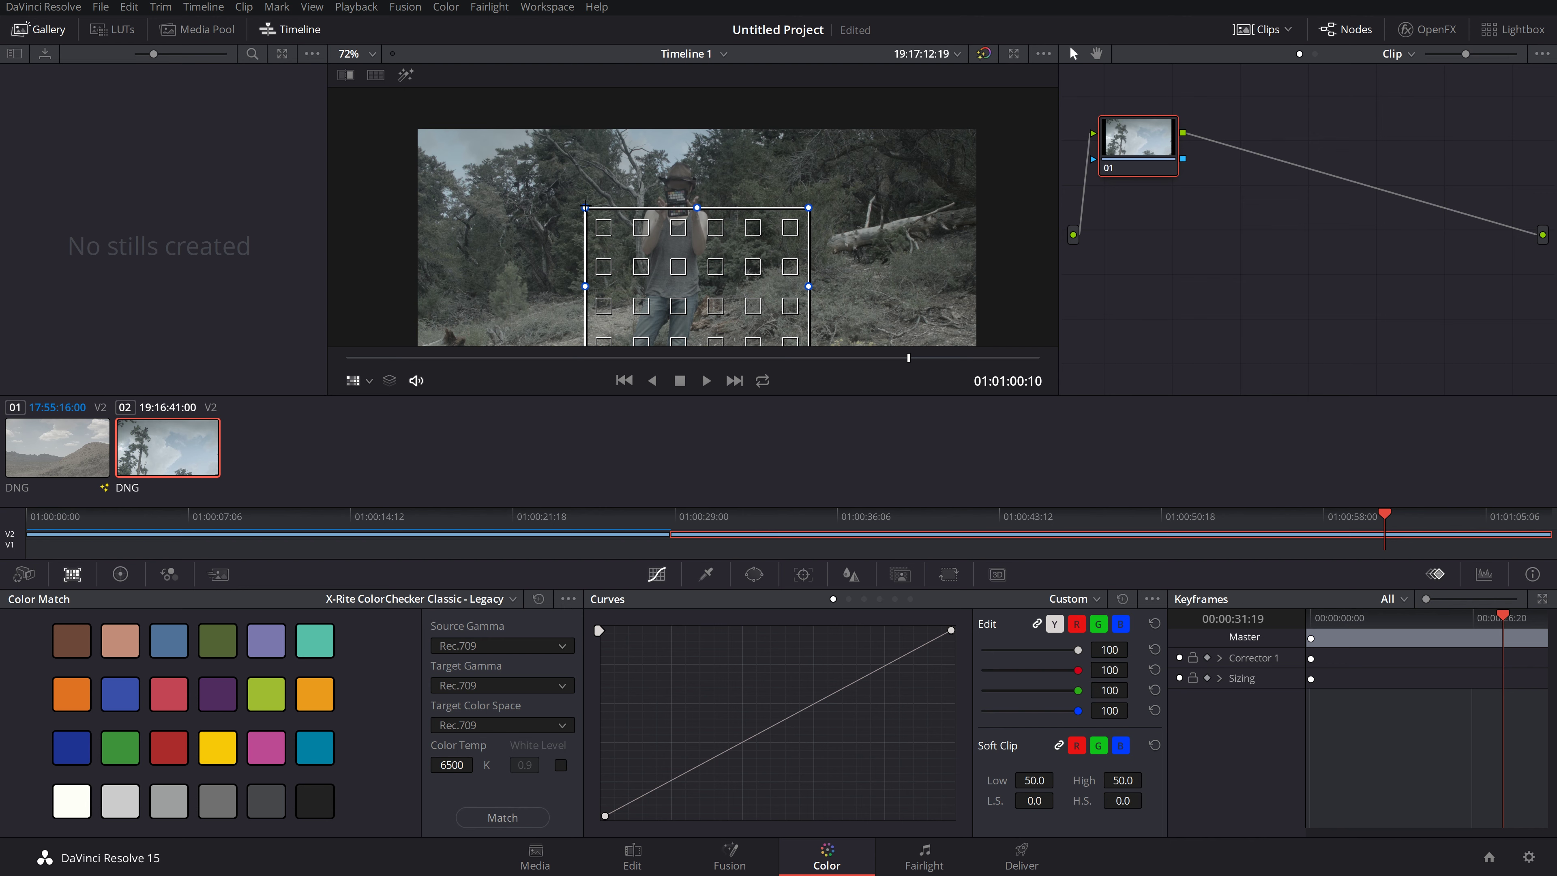
Step: Pull the chart overlay's corners roughly inward onto the ColorChecker card
left_click_drag(585, 208, 672, 203)
scroll(584, 216, "down", 2)
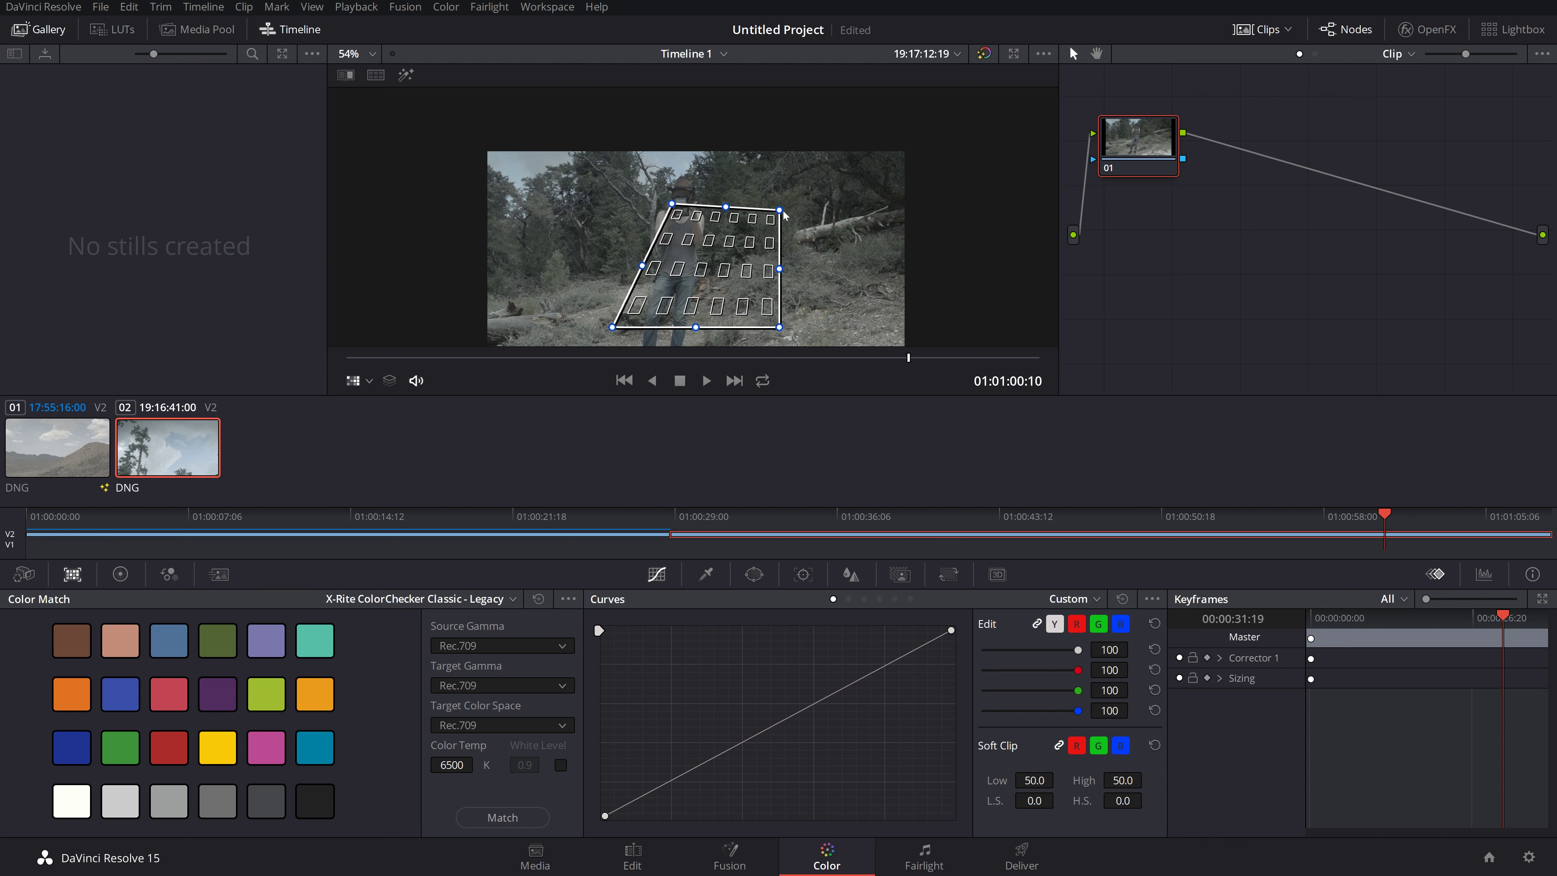
left_click_drag(779, 209, 695, 203)
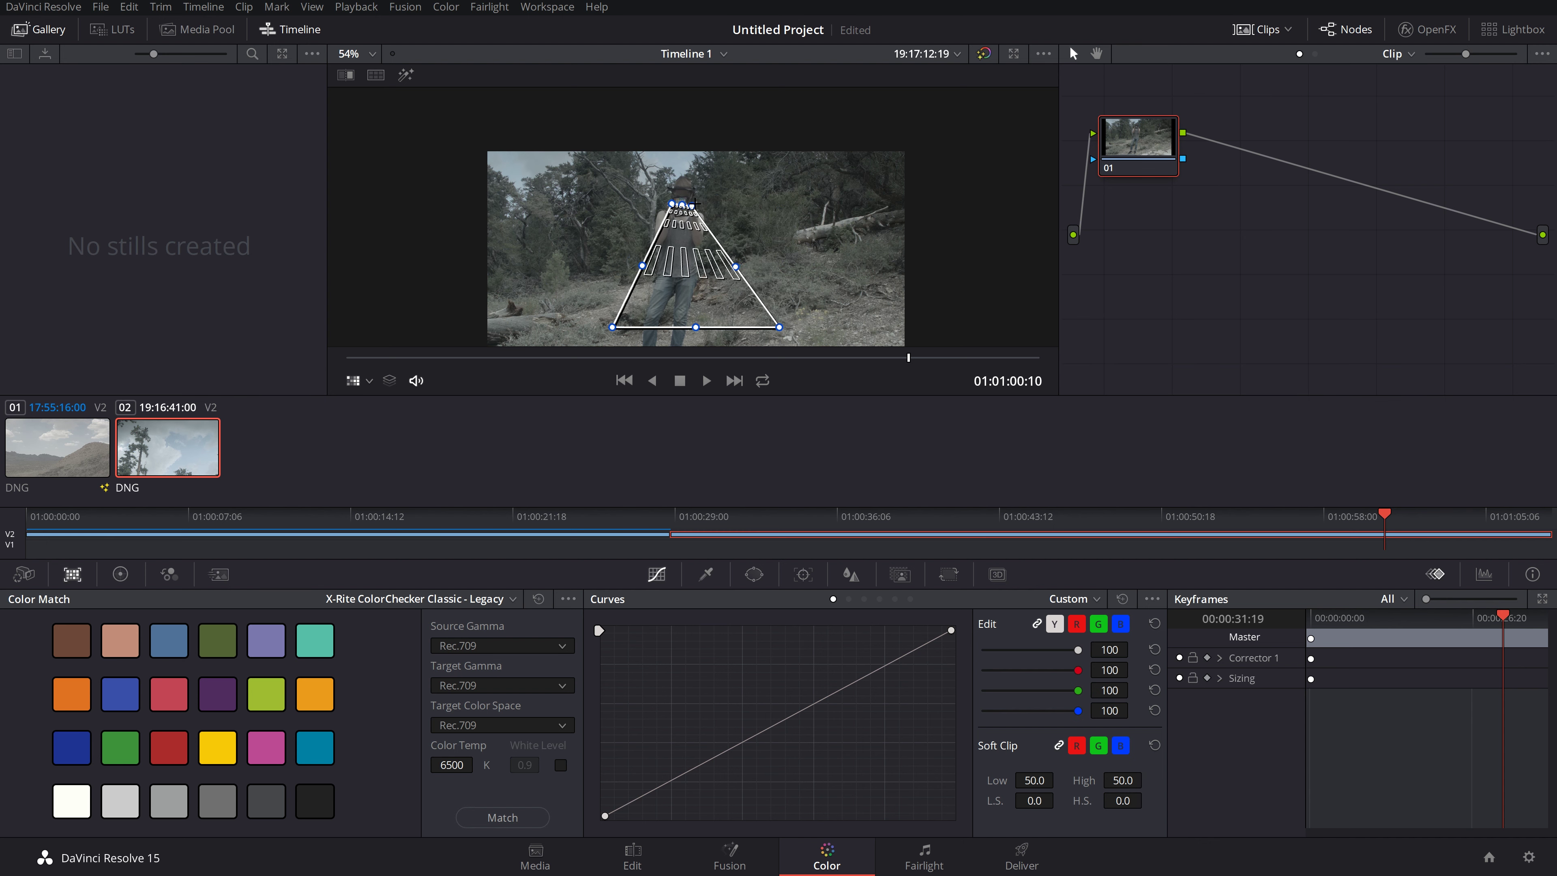
left_click_drag(780, 326, 686, 210)
scroll(687, 209, "up", 8)
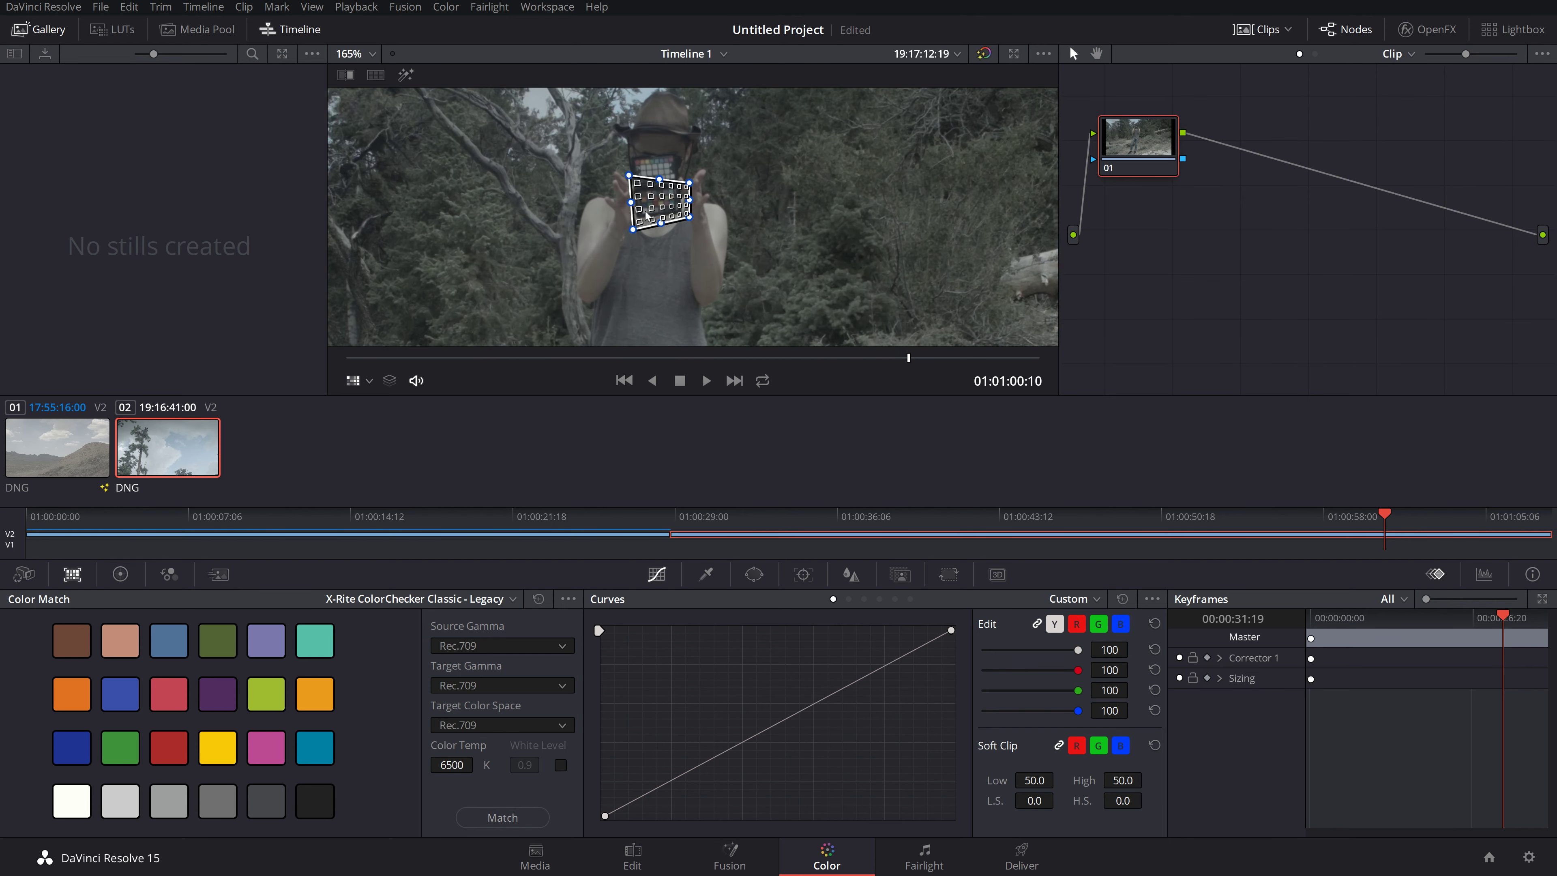
scroll(632, 201, "up", 4)
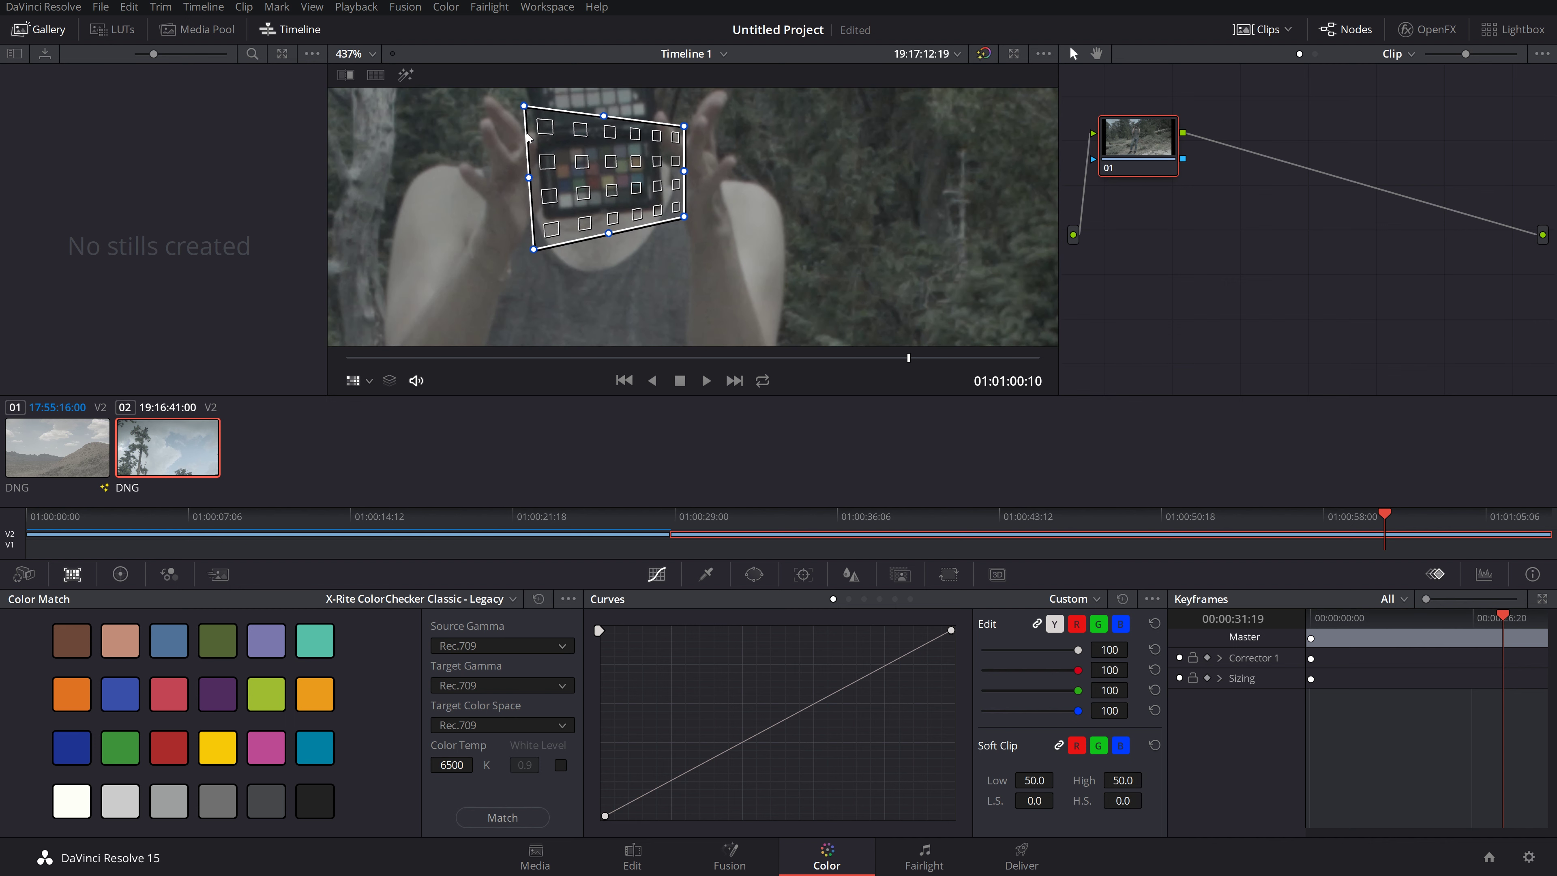
Step: Align all four overlay corners precisely with the ColorChecker patches, then fine-tune them
left_click_drag(524, 105, 553, 144)
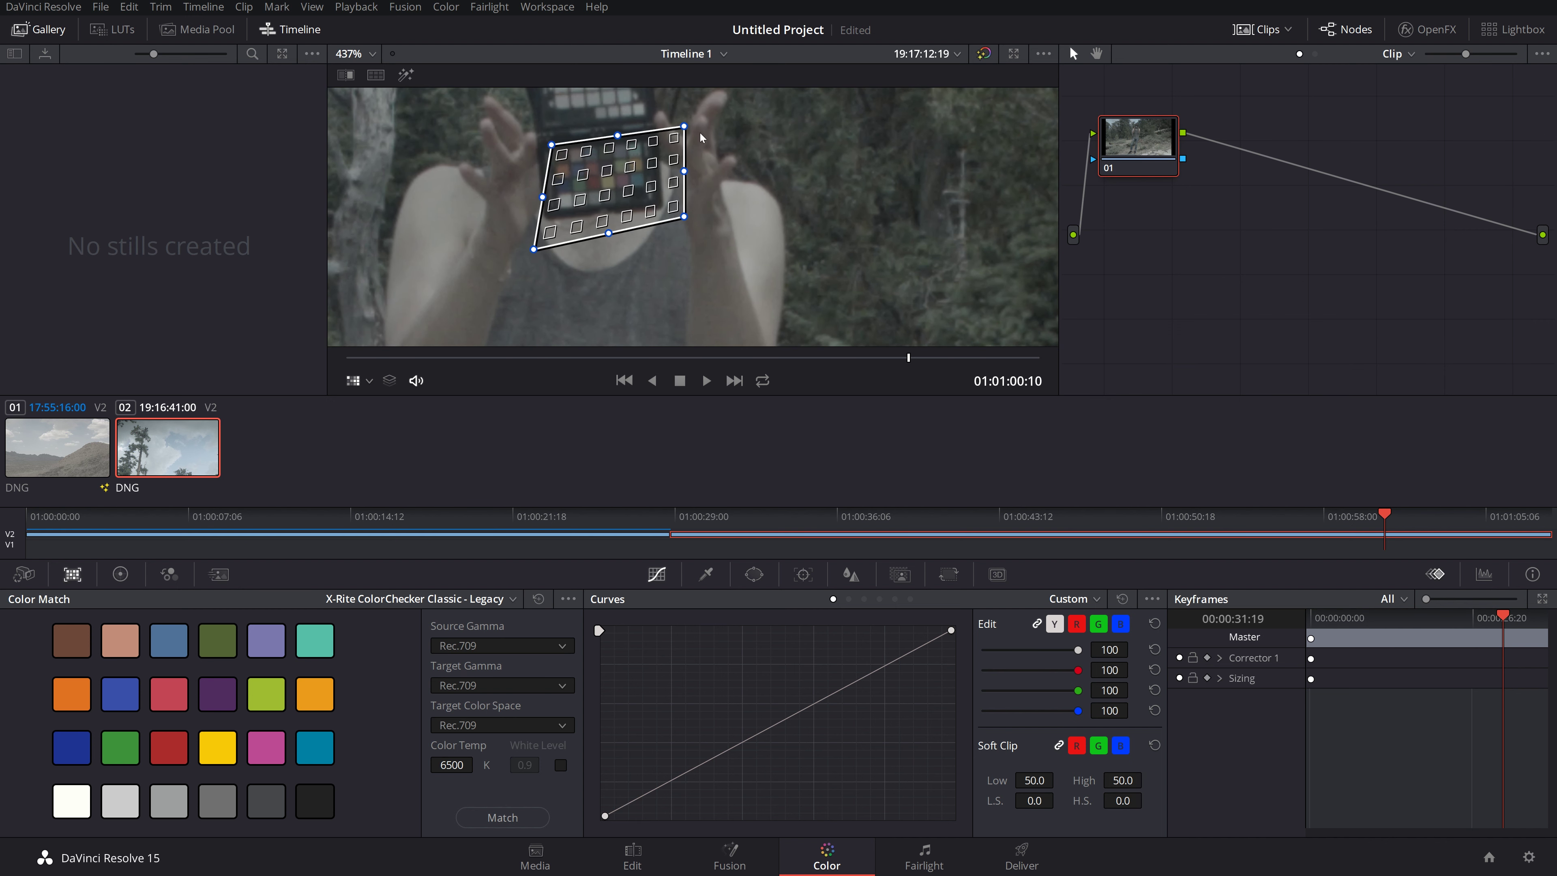
left_click_drag(684, 125, 635, 140)
left_click_drag(682, 216, 646, 202)
left_click_drag(531, 248, 557, 208)
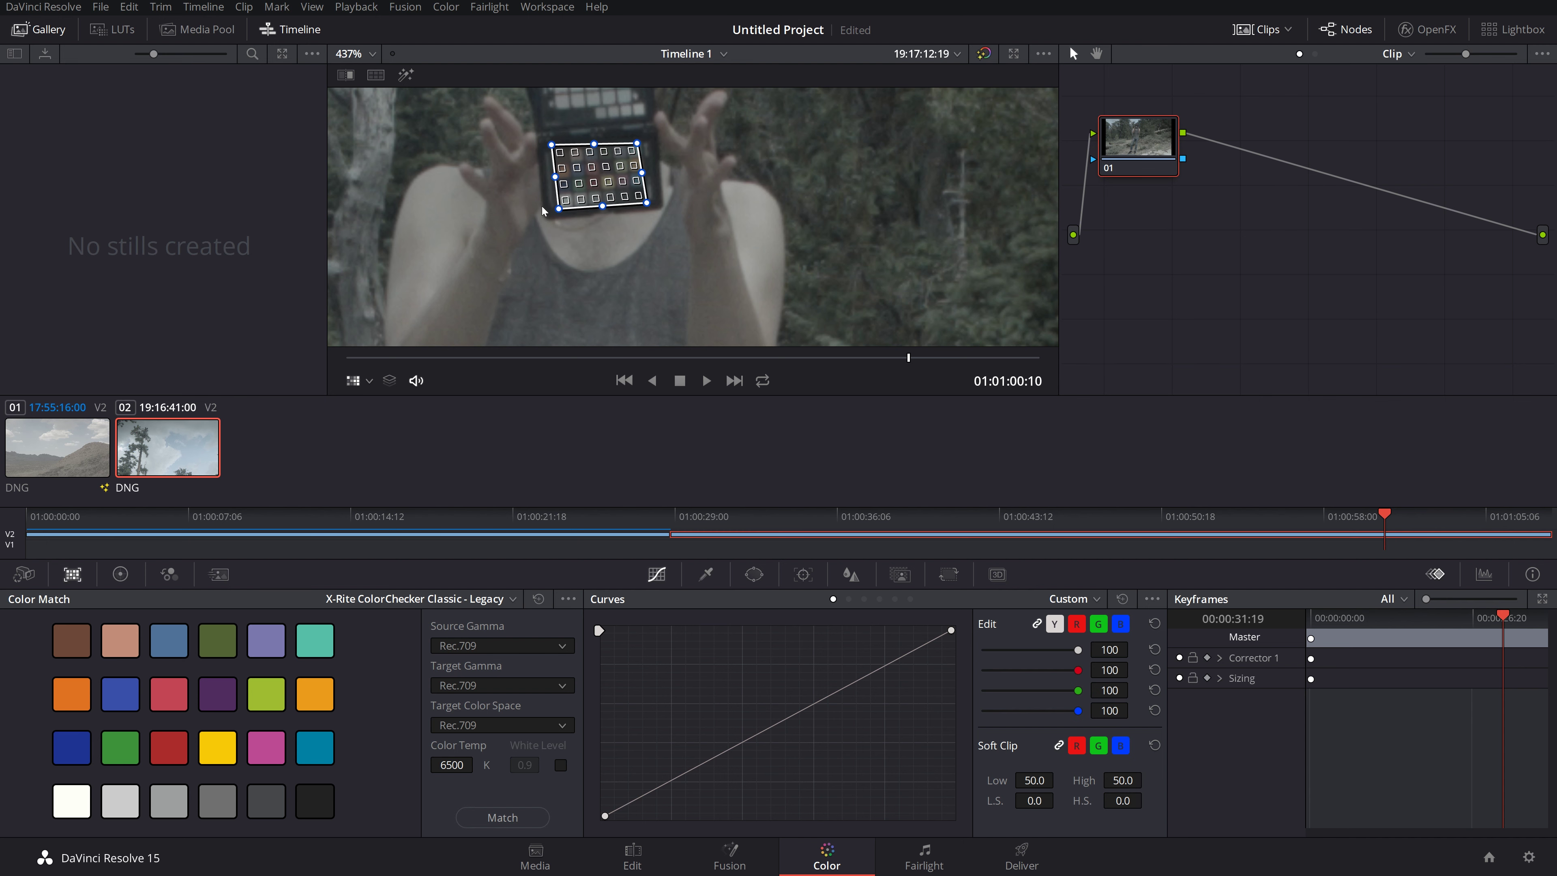
left_click_drag(551, 145, 642, 141)
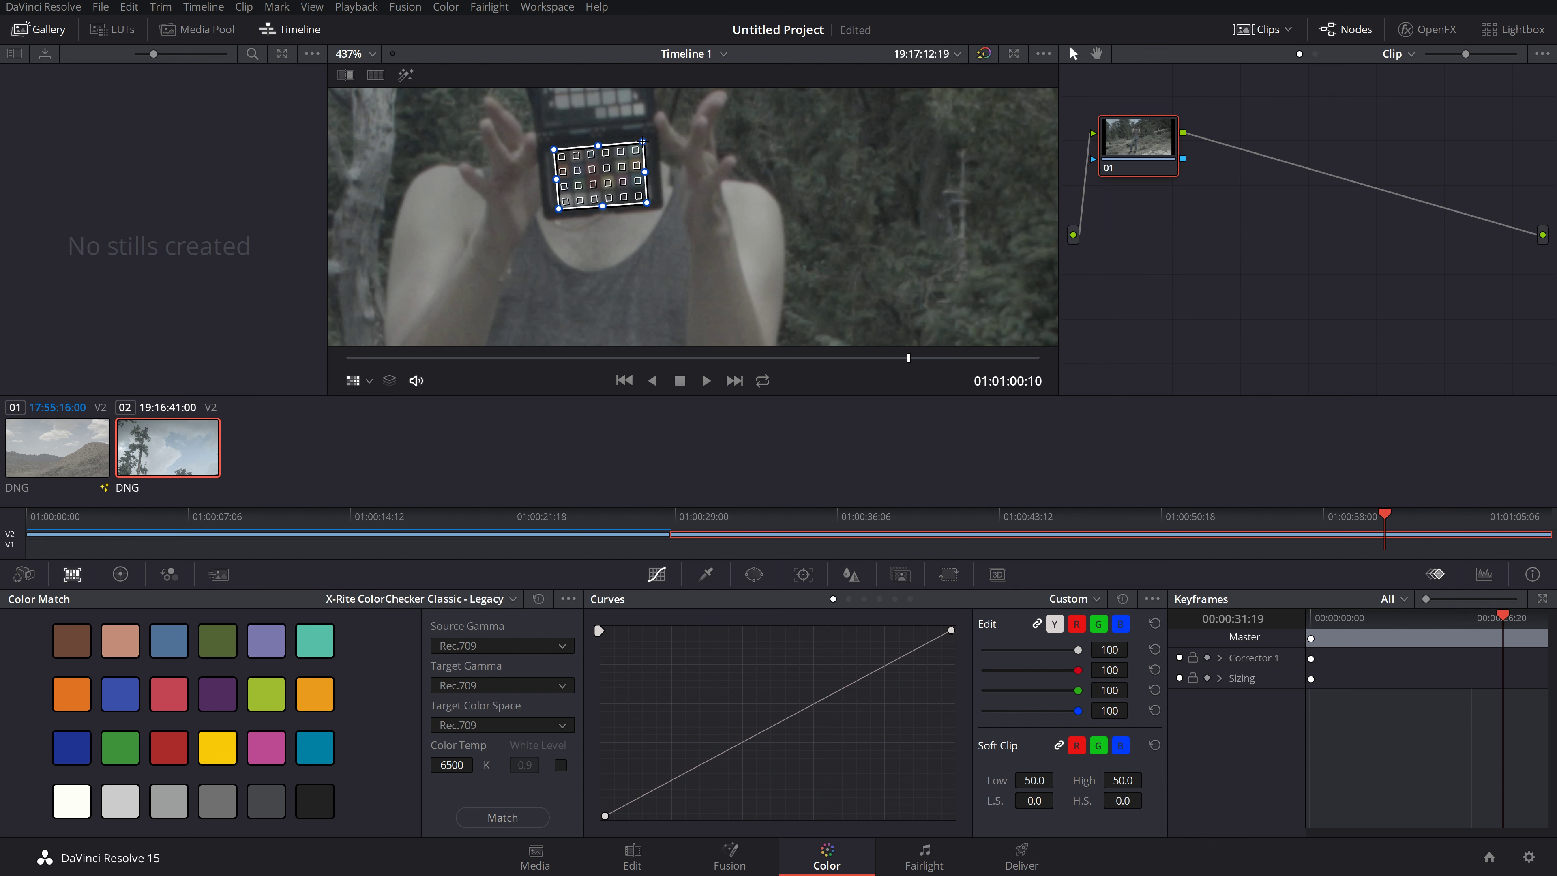
left_click_drag(646, 203, 648, 204)
left_click_drag(553, 147, 553, 150)
left_click(461, 683)
left_click(407, 653)
left_click(499, 687)
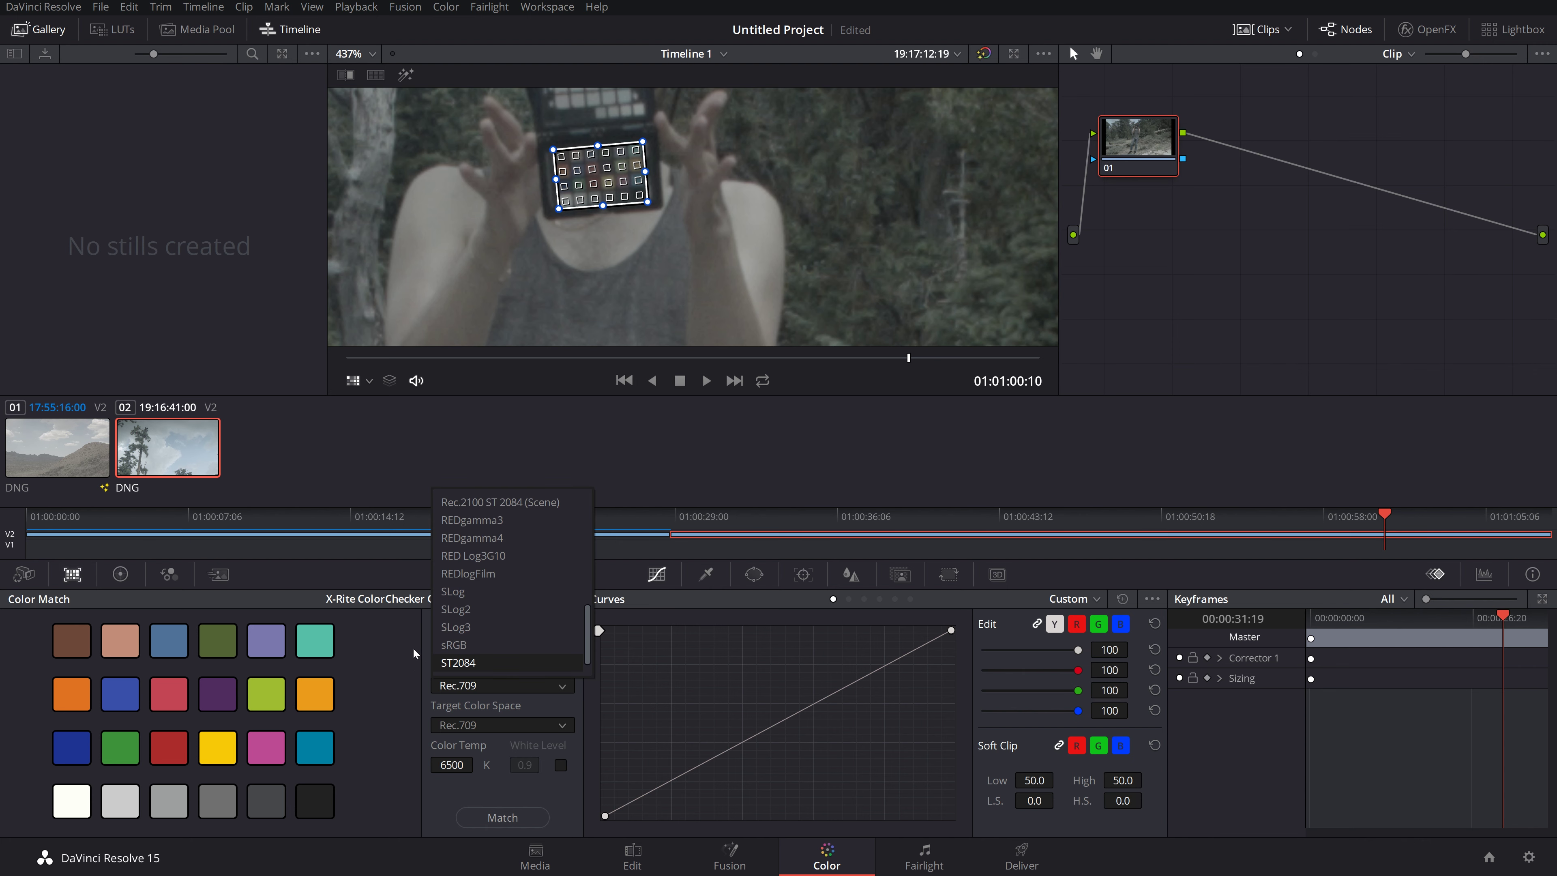
left_click(408, 605)
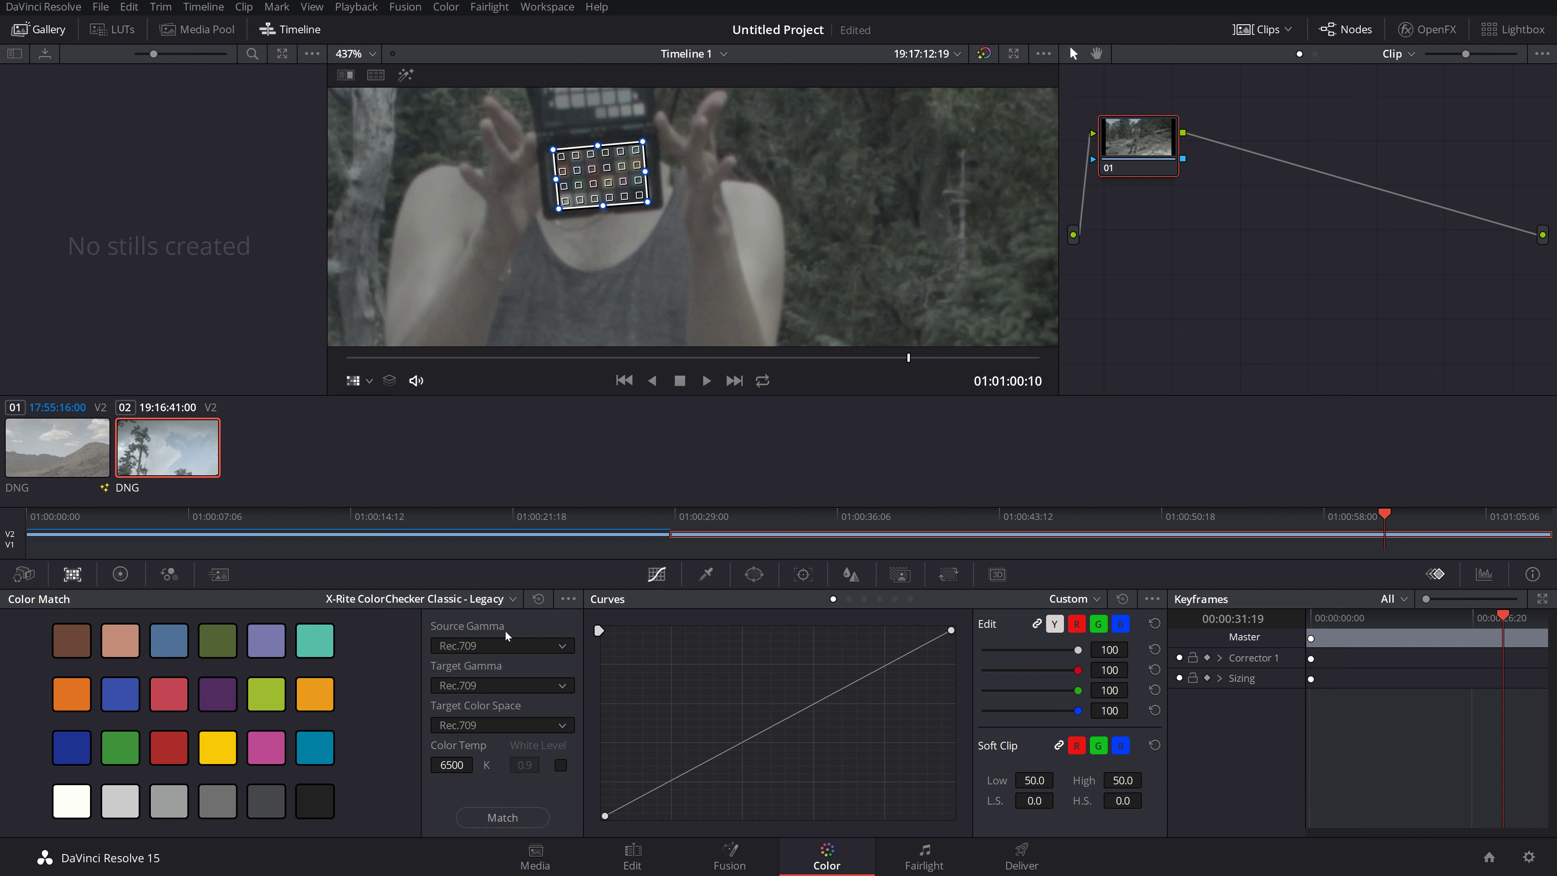
left_click(524, 644)
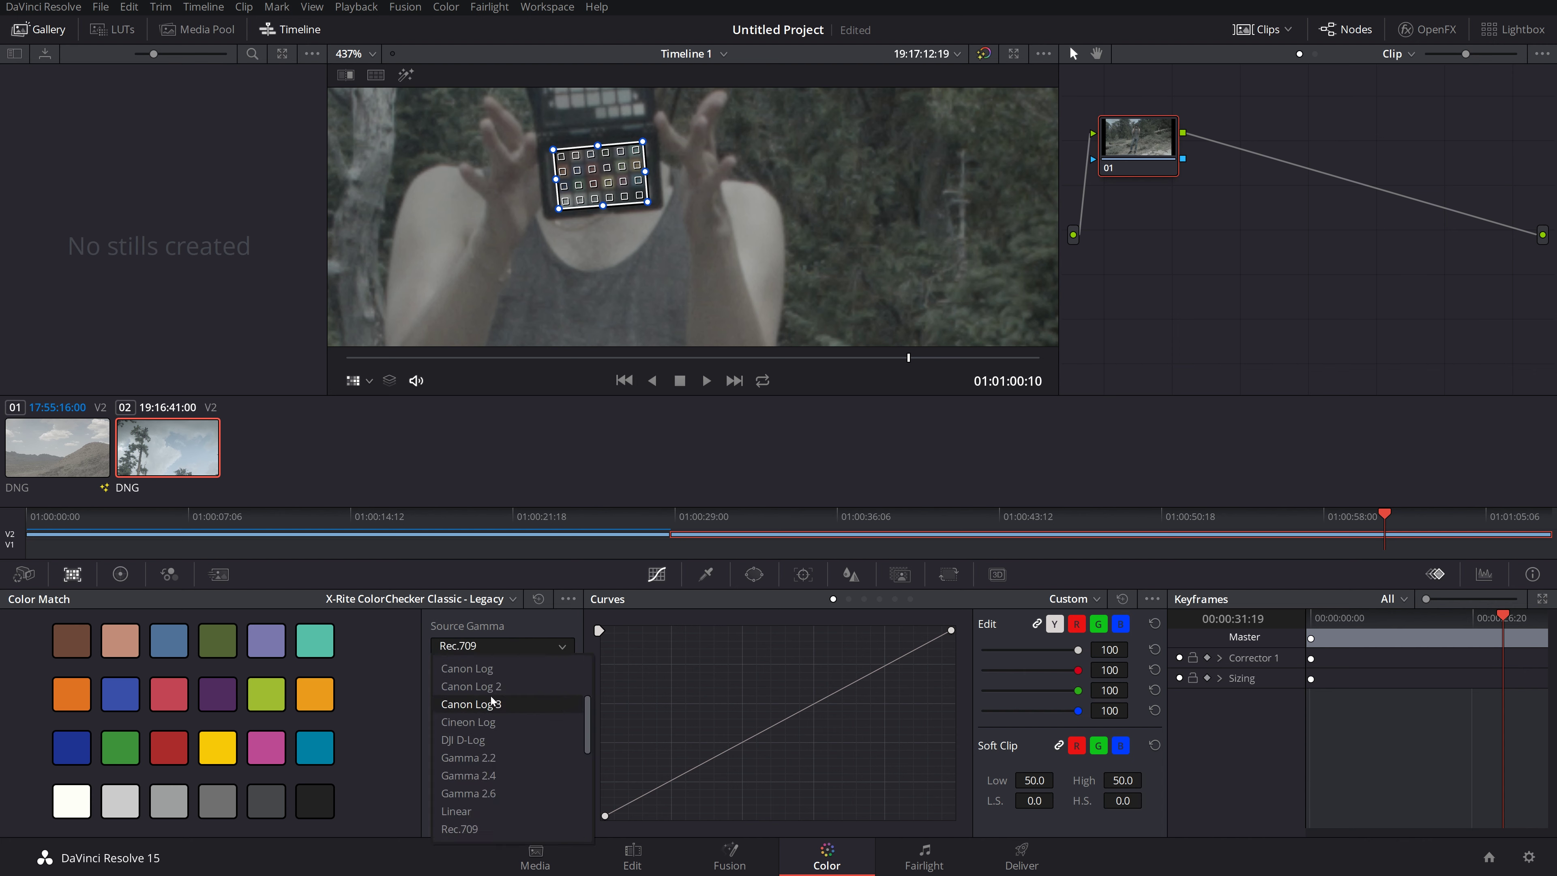
scroll(509, 776, "down", 3)
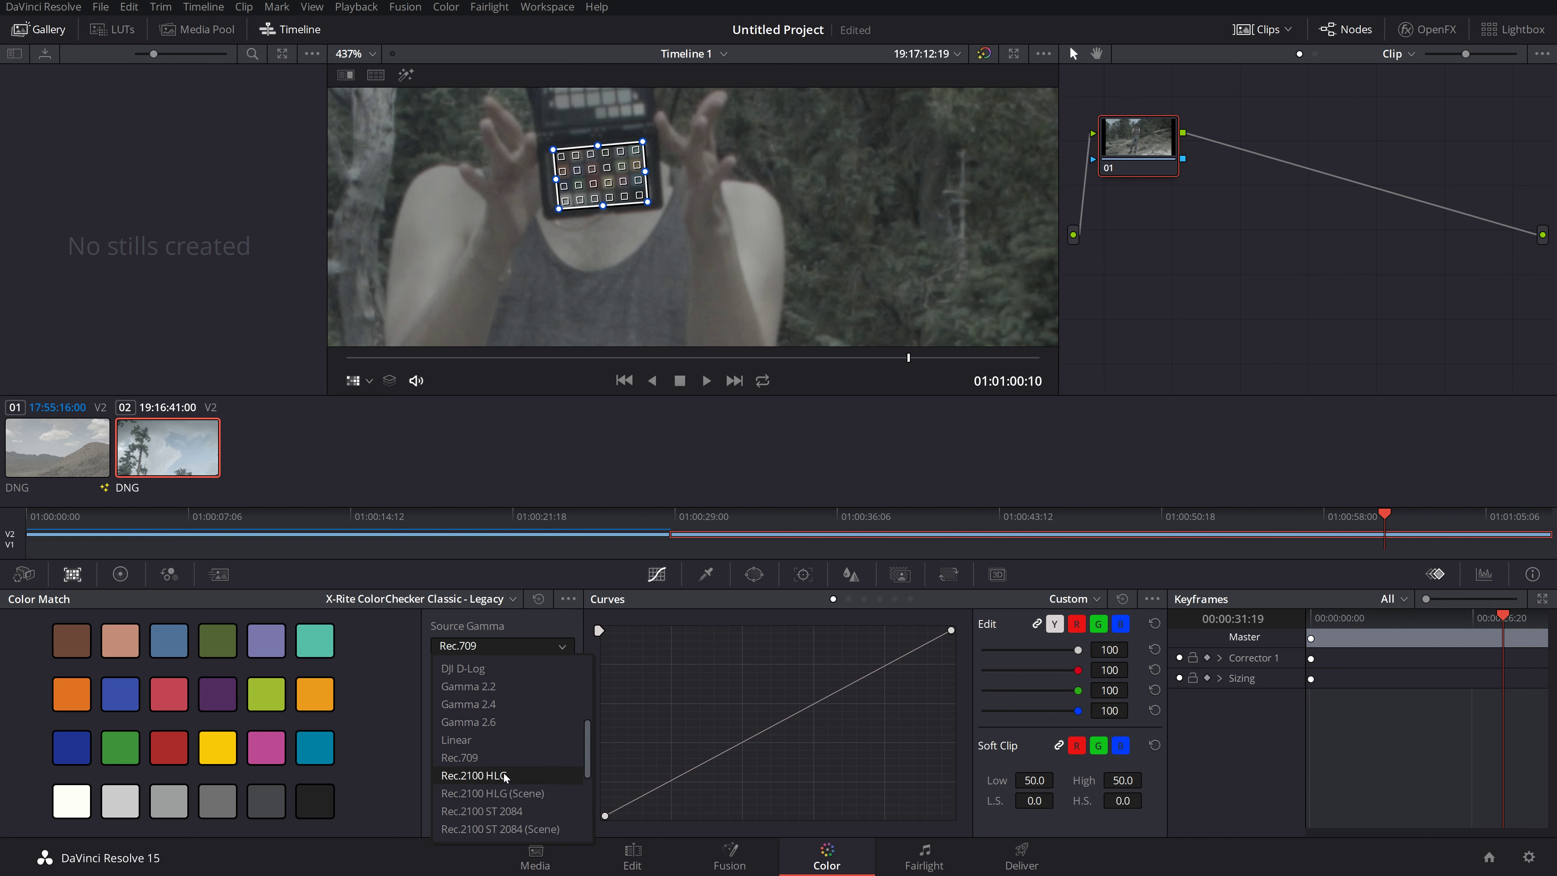
left_click(407, 687)
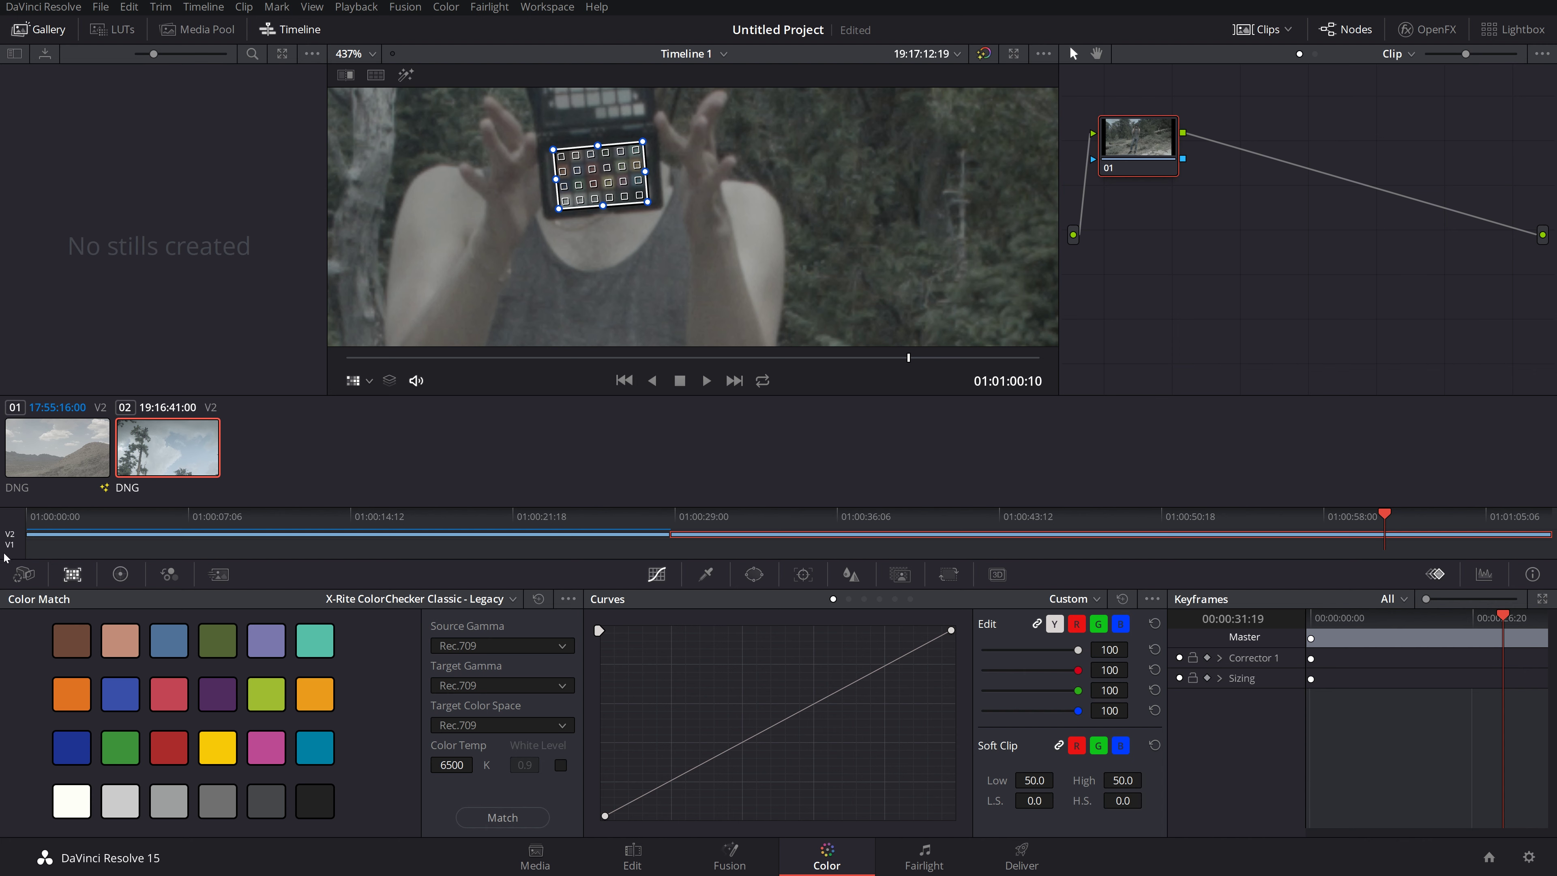
Step: Set Camera Raw to decode using Clip with Blackmagic Design colour space and film gamma
left_click(17, 576)
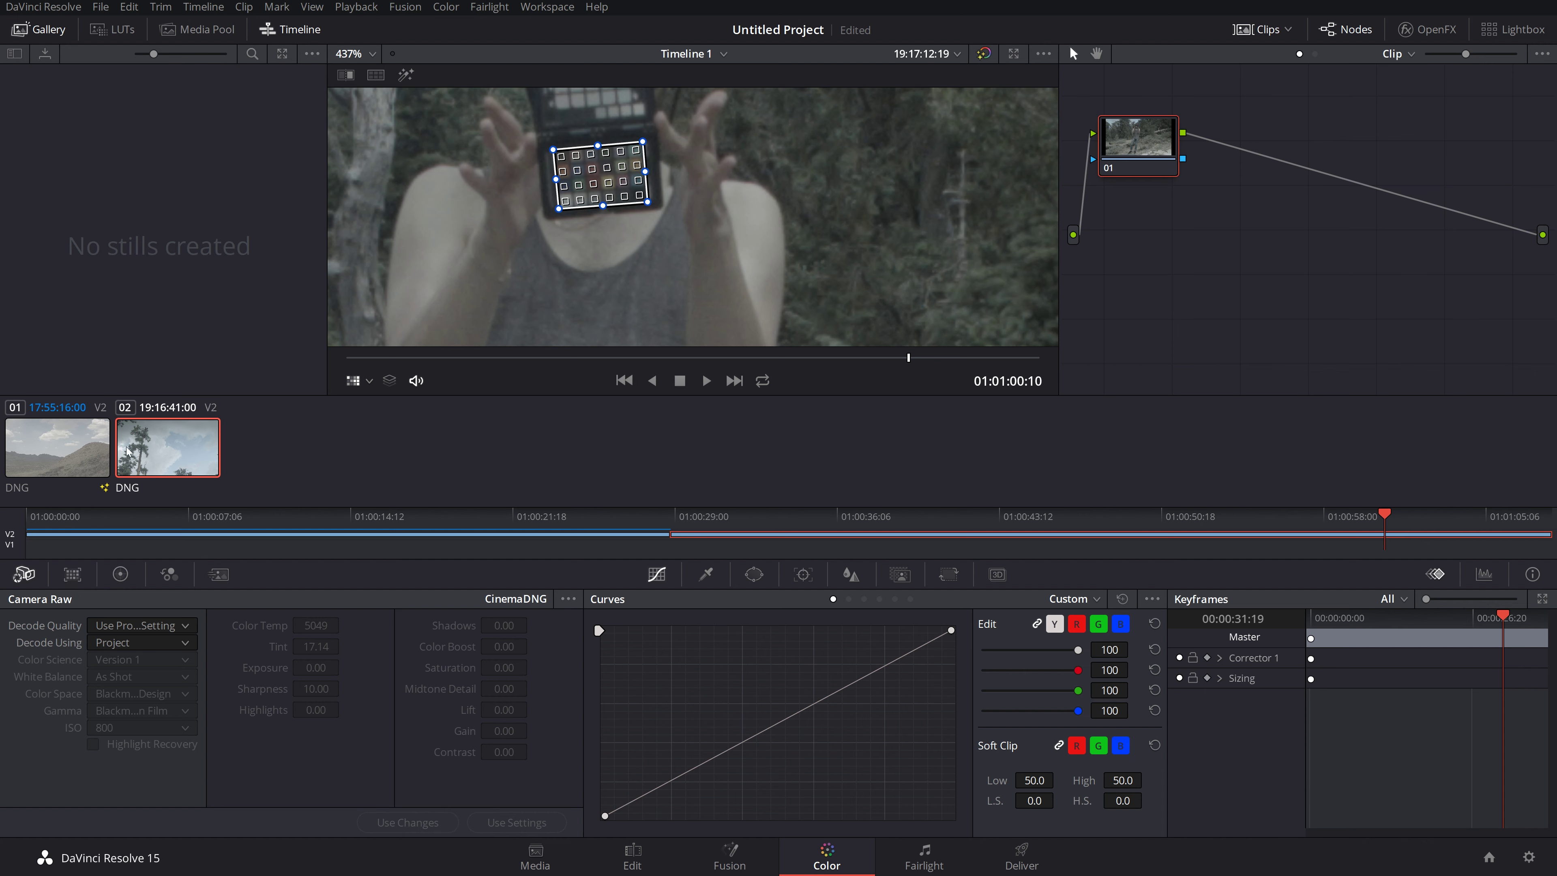
left_click(117, 643)
left_click(38, 643)
left_click(115, 643)
left_click(117, 725)
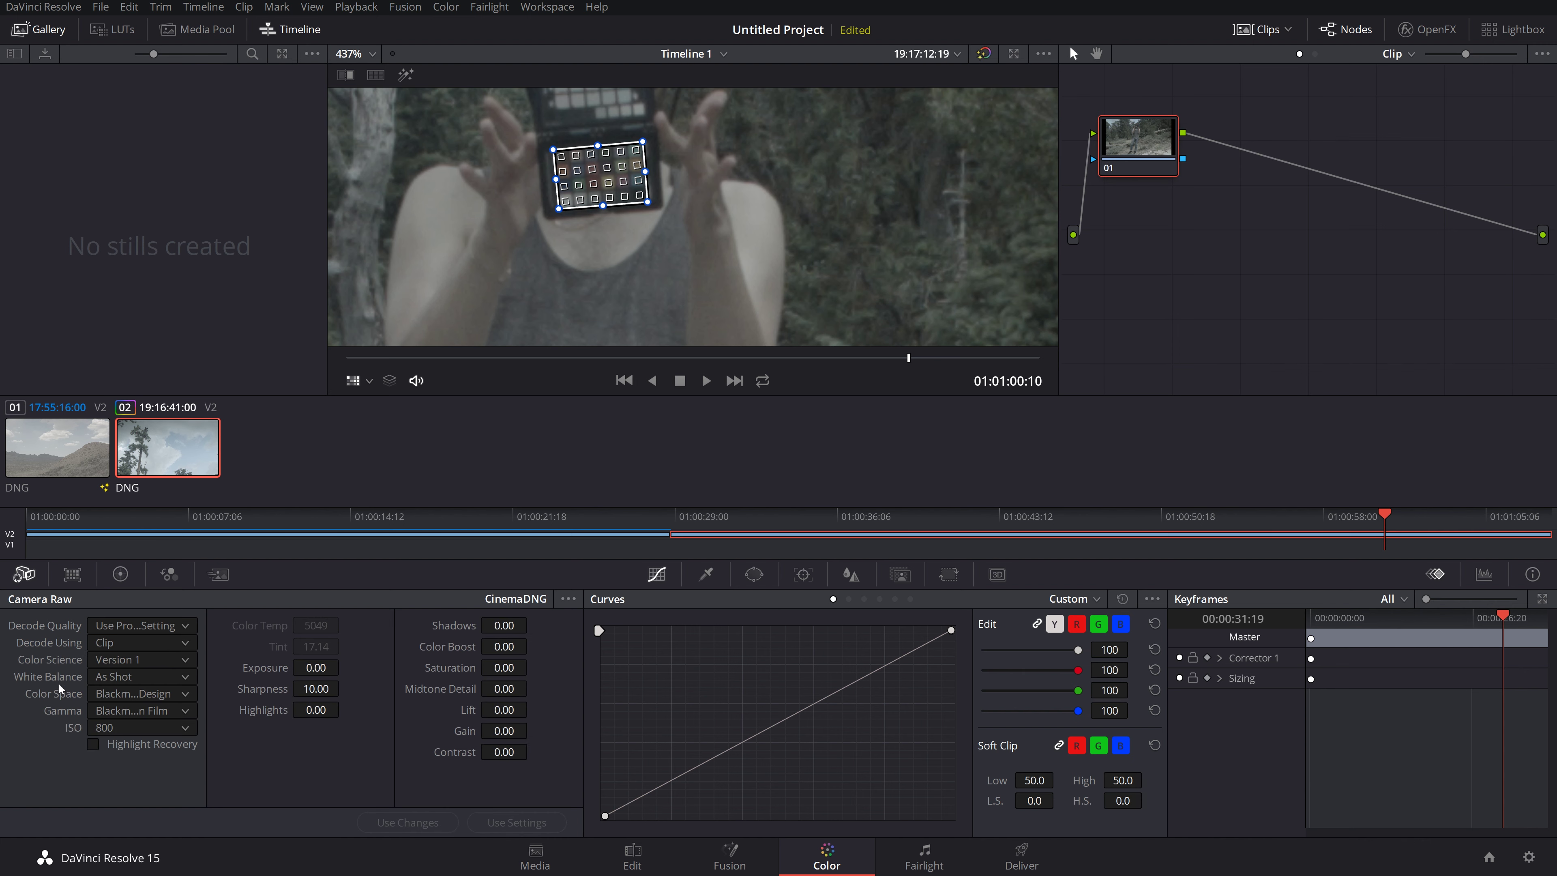
left_click(120, 695)
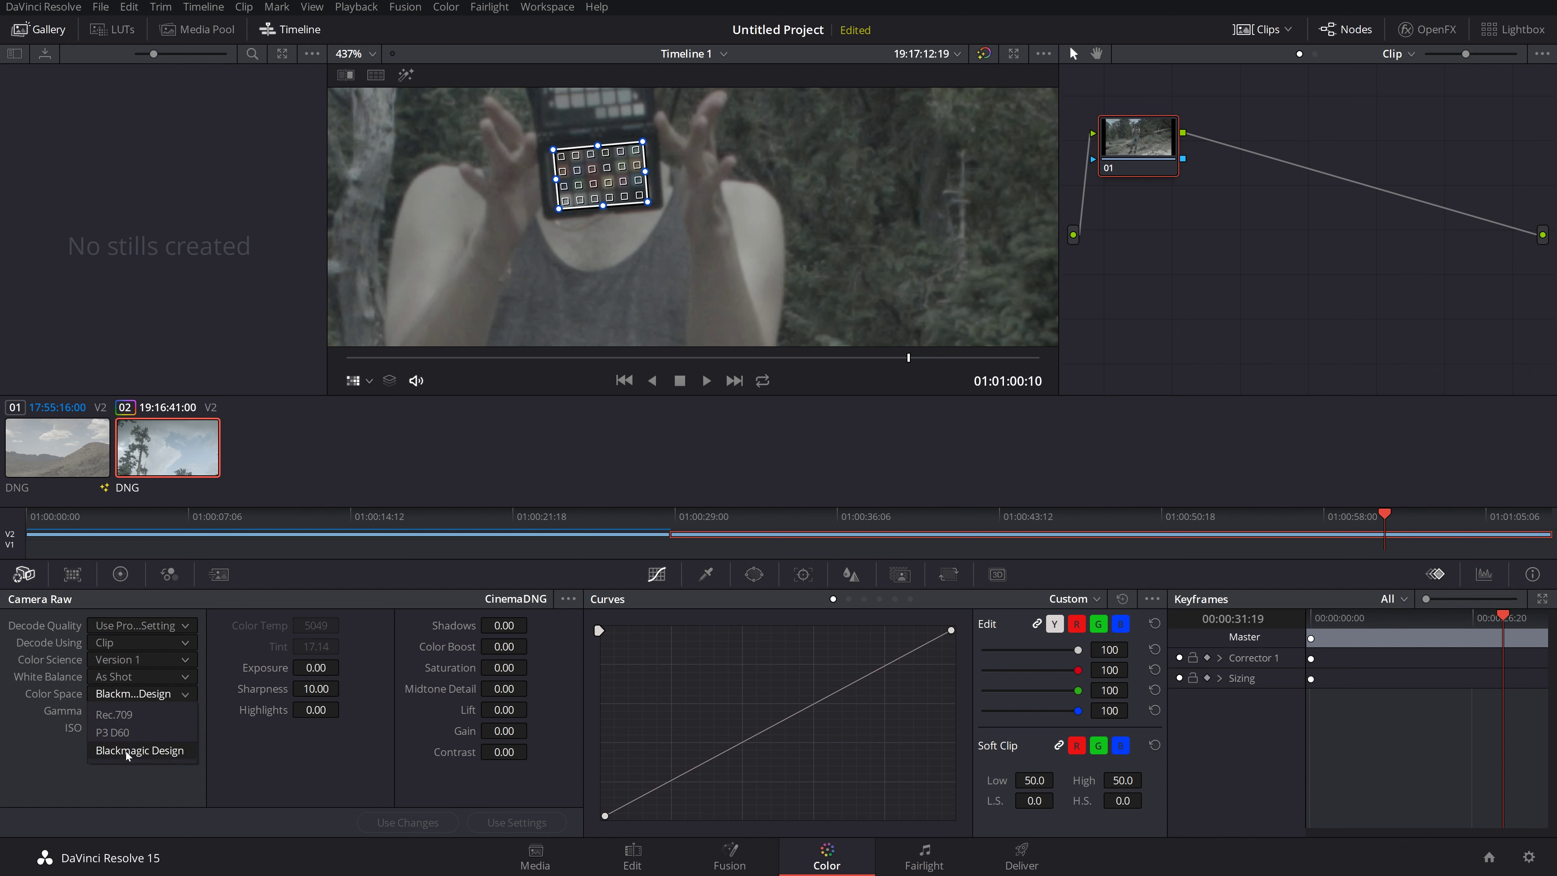
left_click(147, 758)
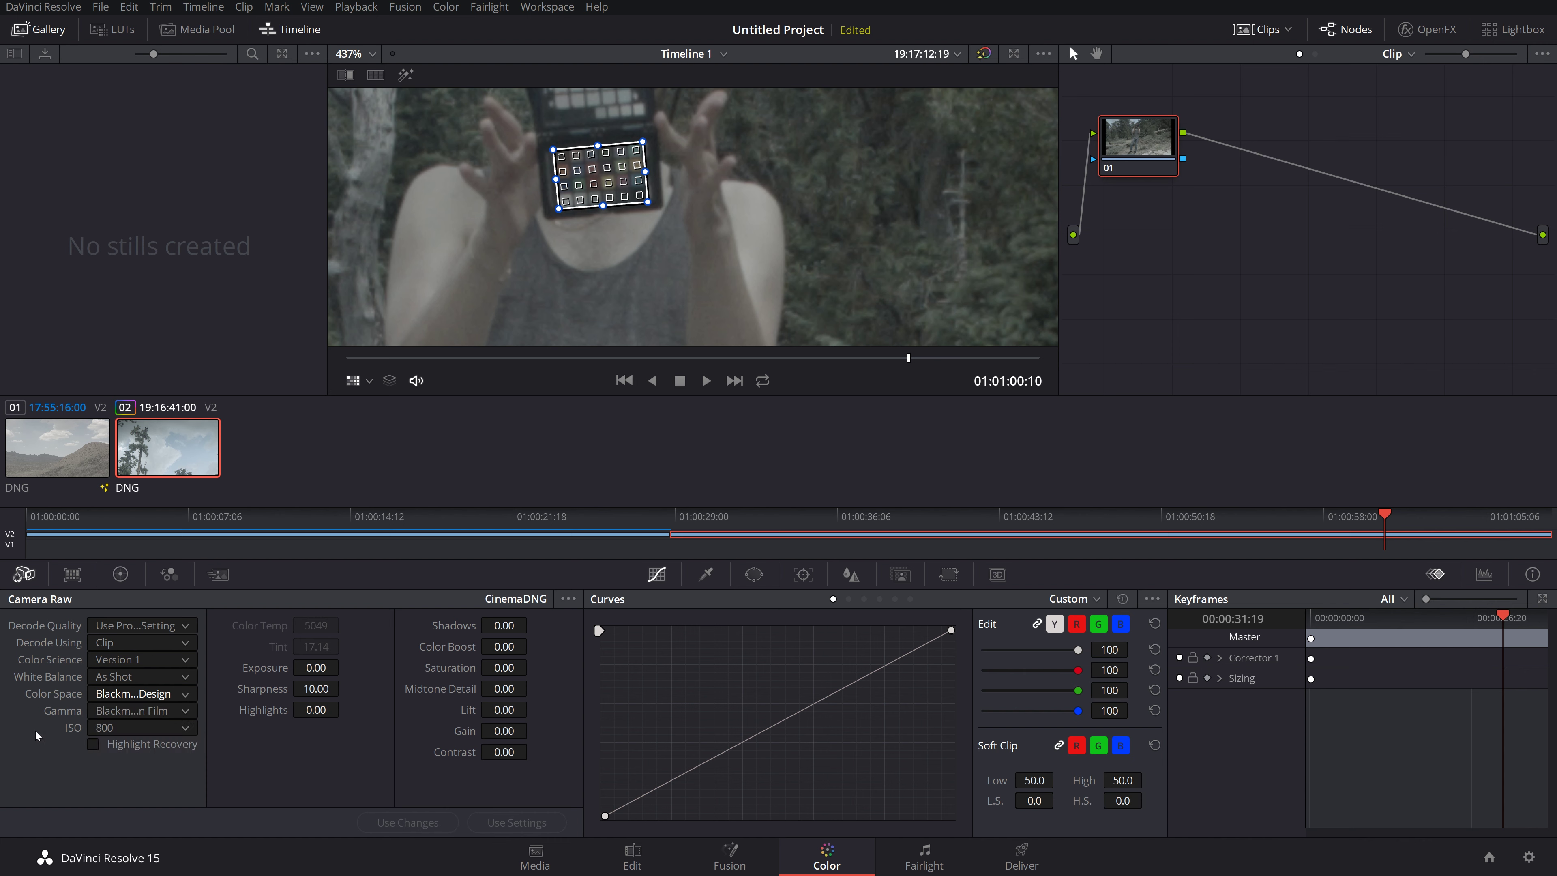
left_click(135, 712)
left_click(76, 576)
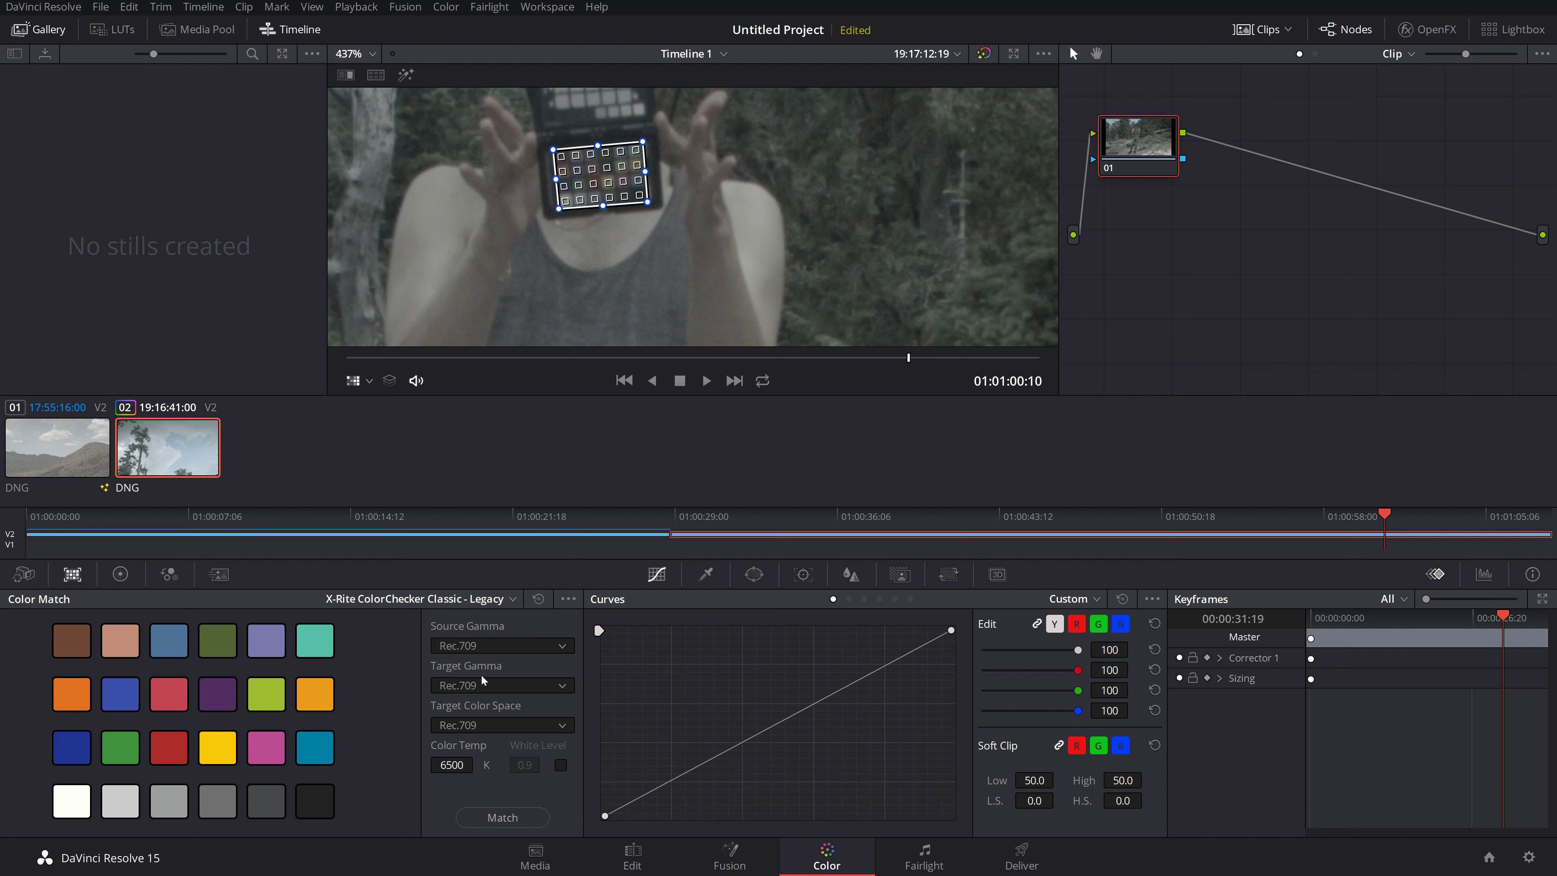
Step: Choose Blackmagic Design Film as source gamma, keeping target Rec.709 at 6500 K
left_click(469, 648)
scroll(497, 778, "down", 5)
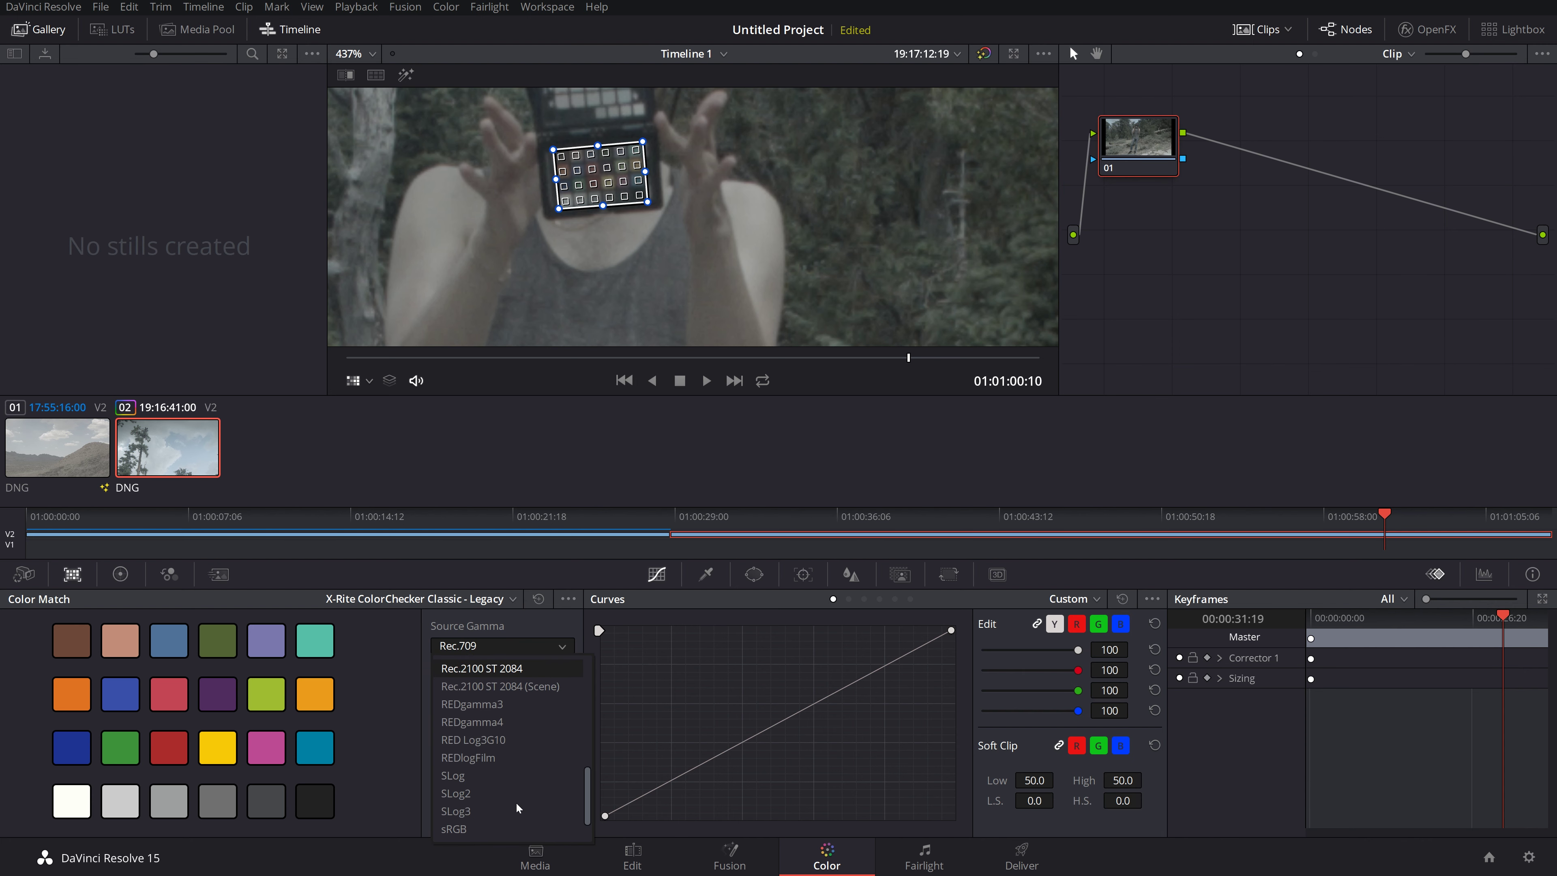
scroll(496, 780, "up", 6)
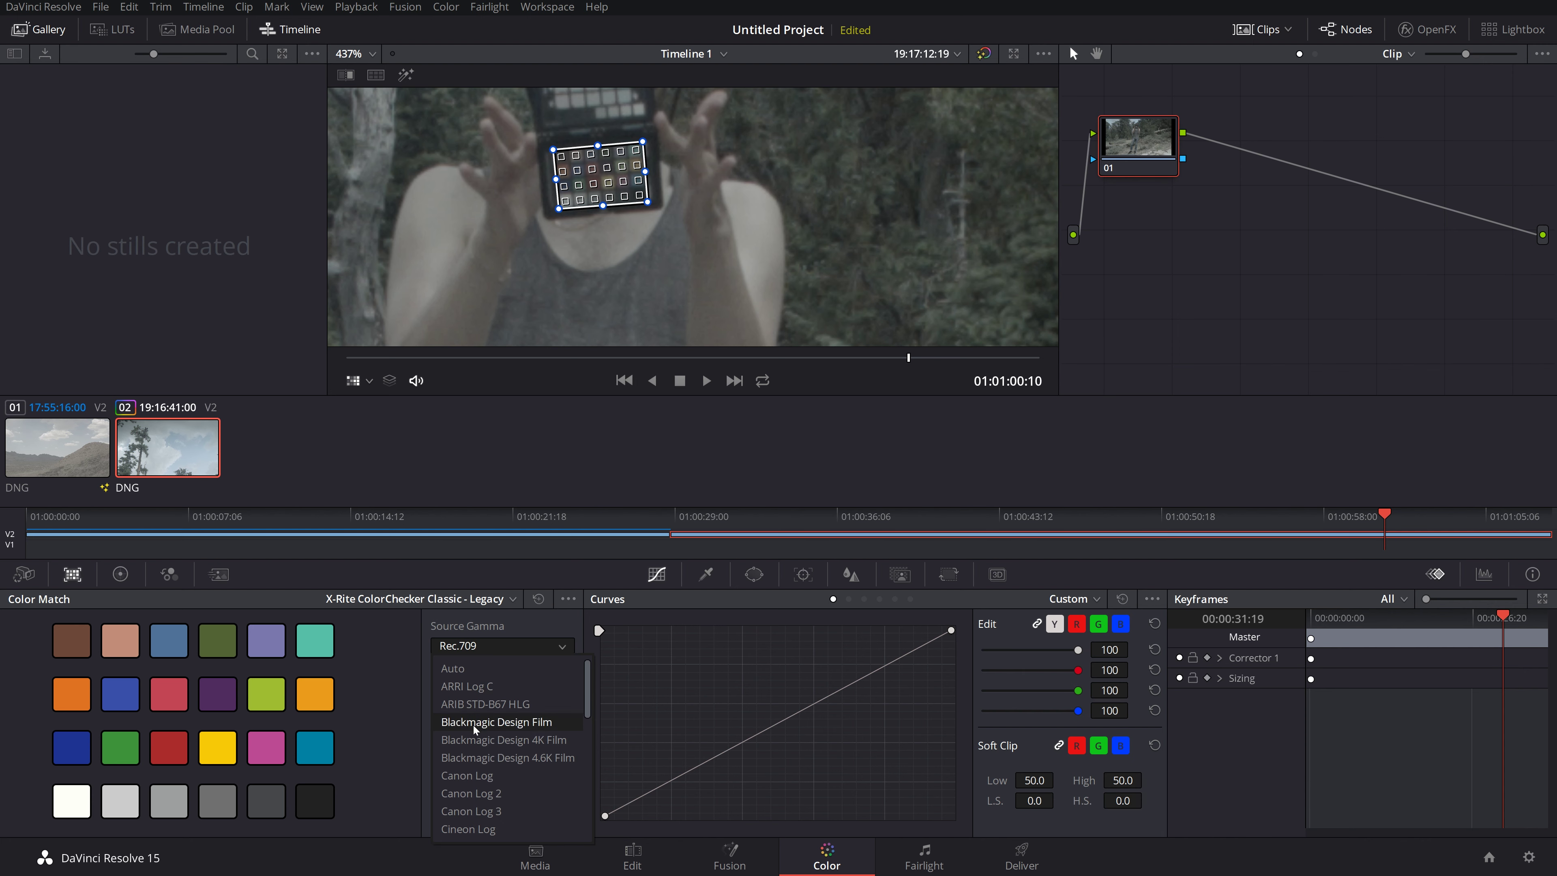
left_click(487, 722)
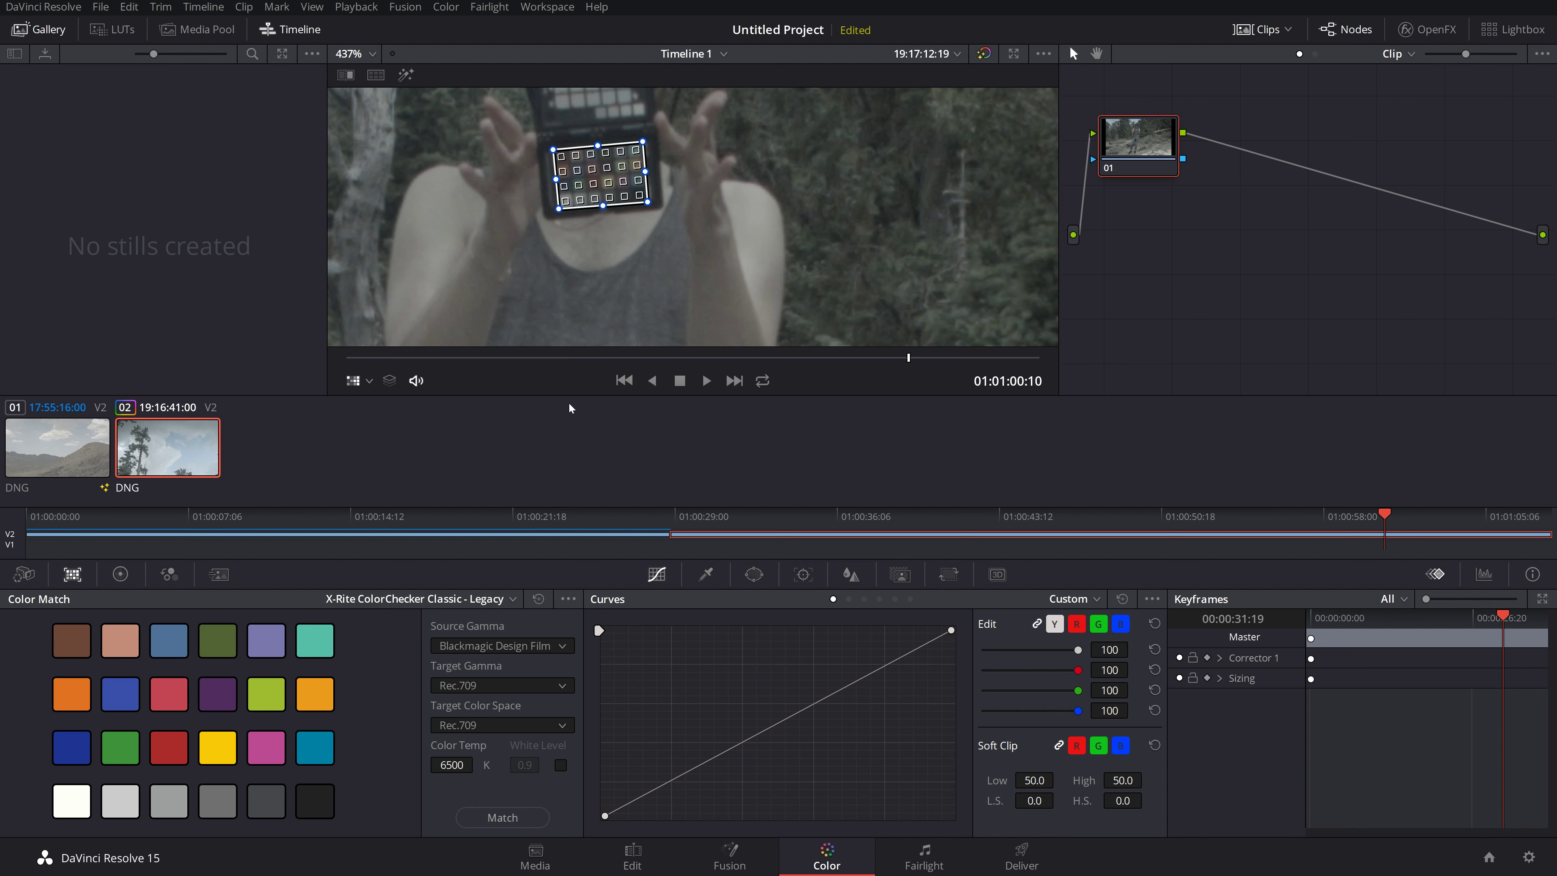
left_click(503, 817)
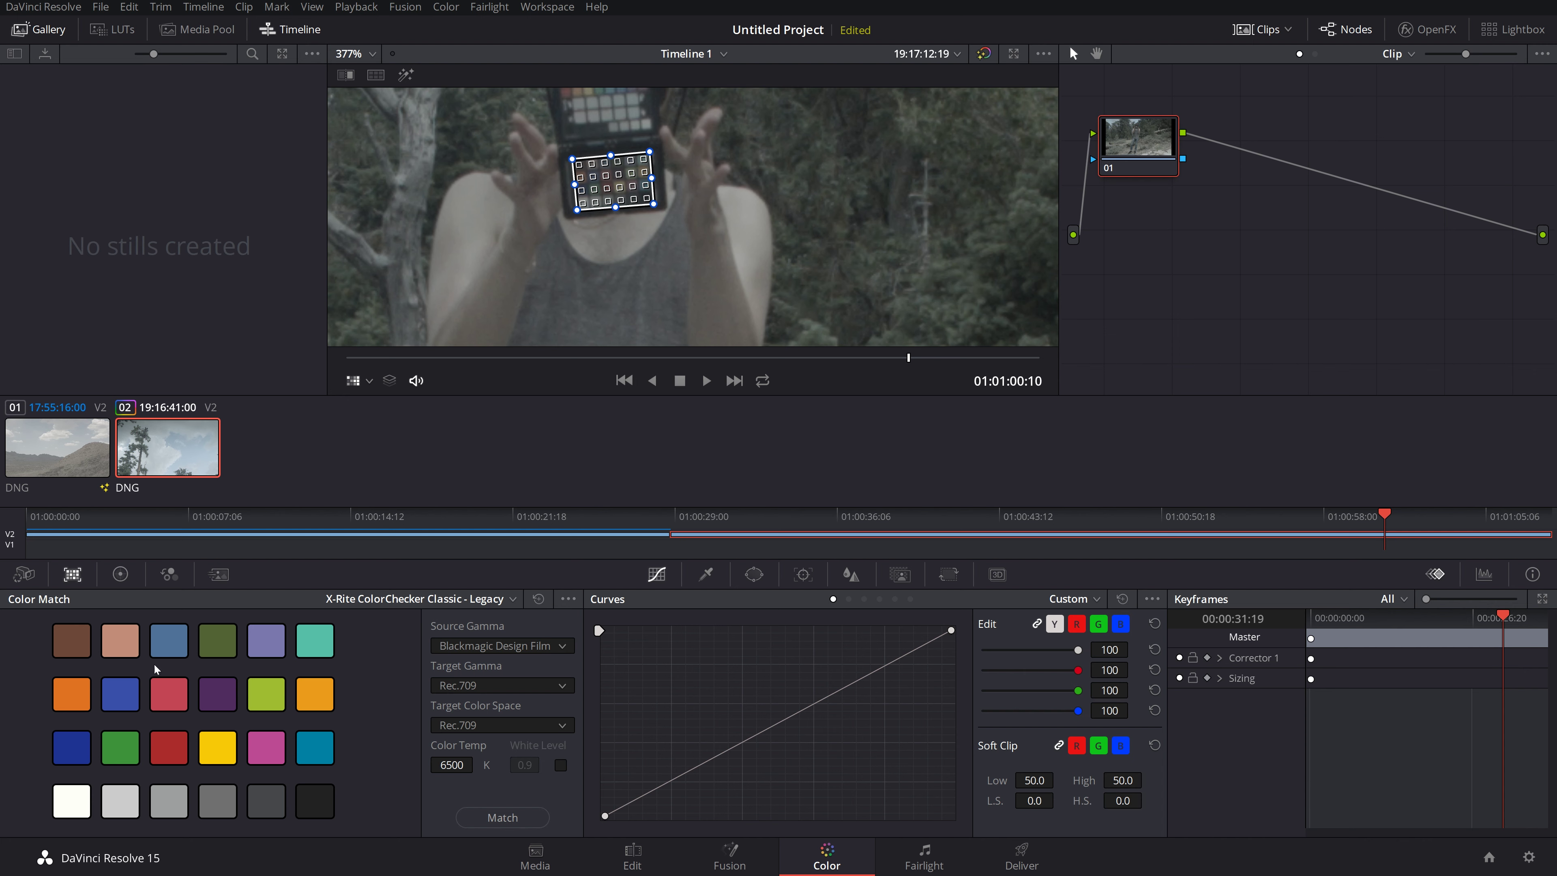
left_click(491, 818)
scroll(641, 227, "down", 6)
scroll(636, 256, "down", 5)
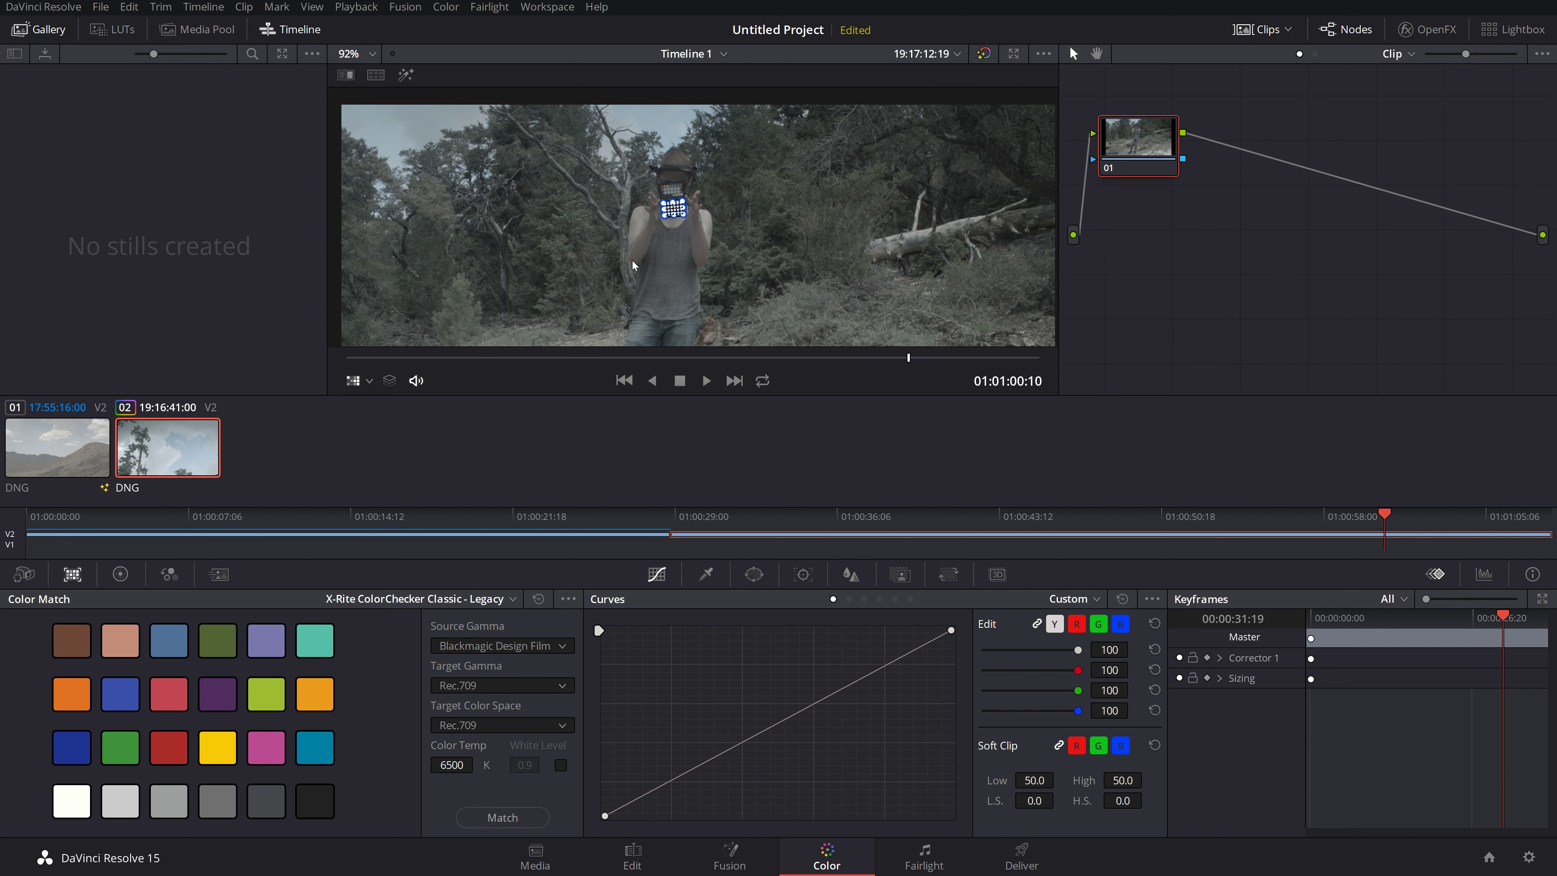
Step: Apply Color Match to node 01 so the forest clip matches the ColorChecker chart patches
scroll(724, 280, "down", 1)
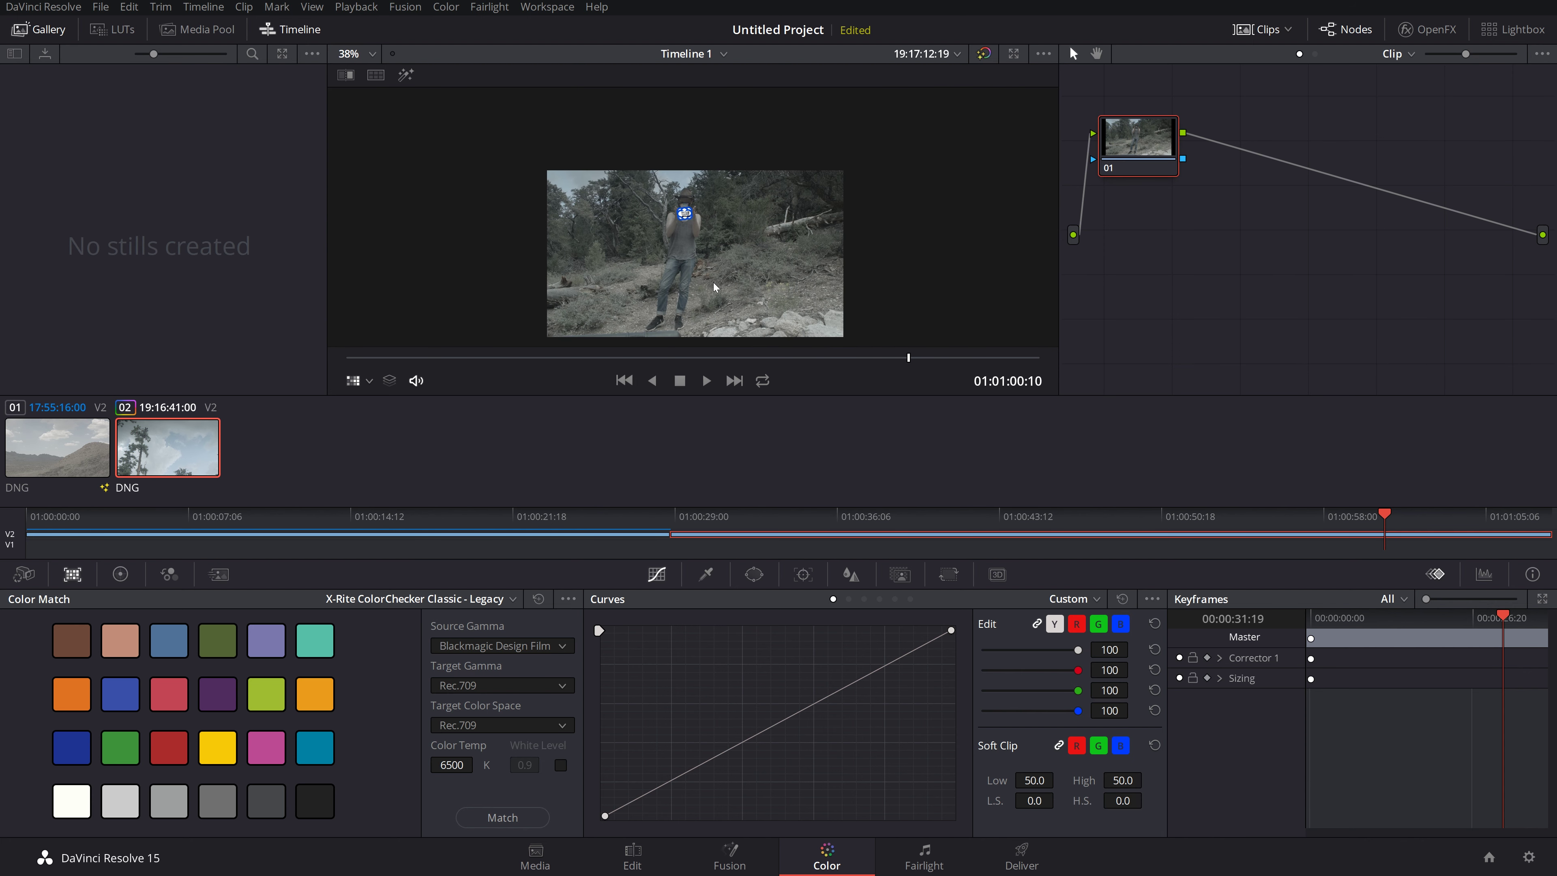
scroll(721, 263, "up", 3)
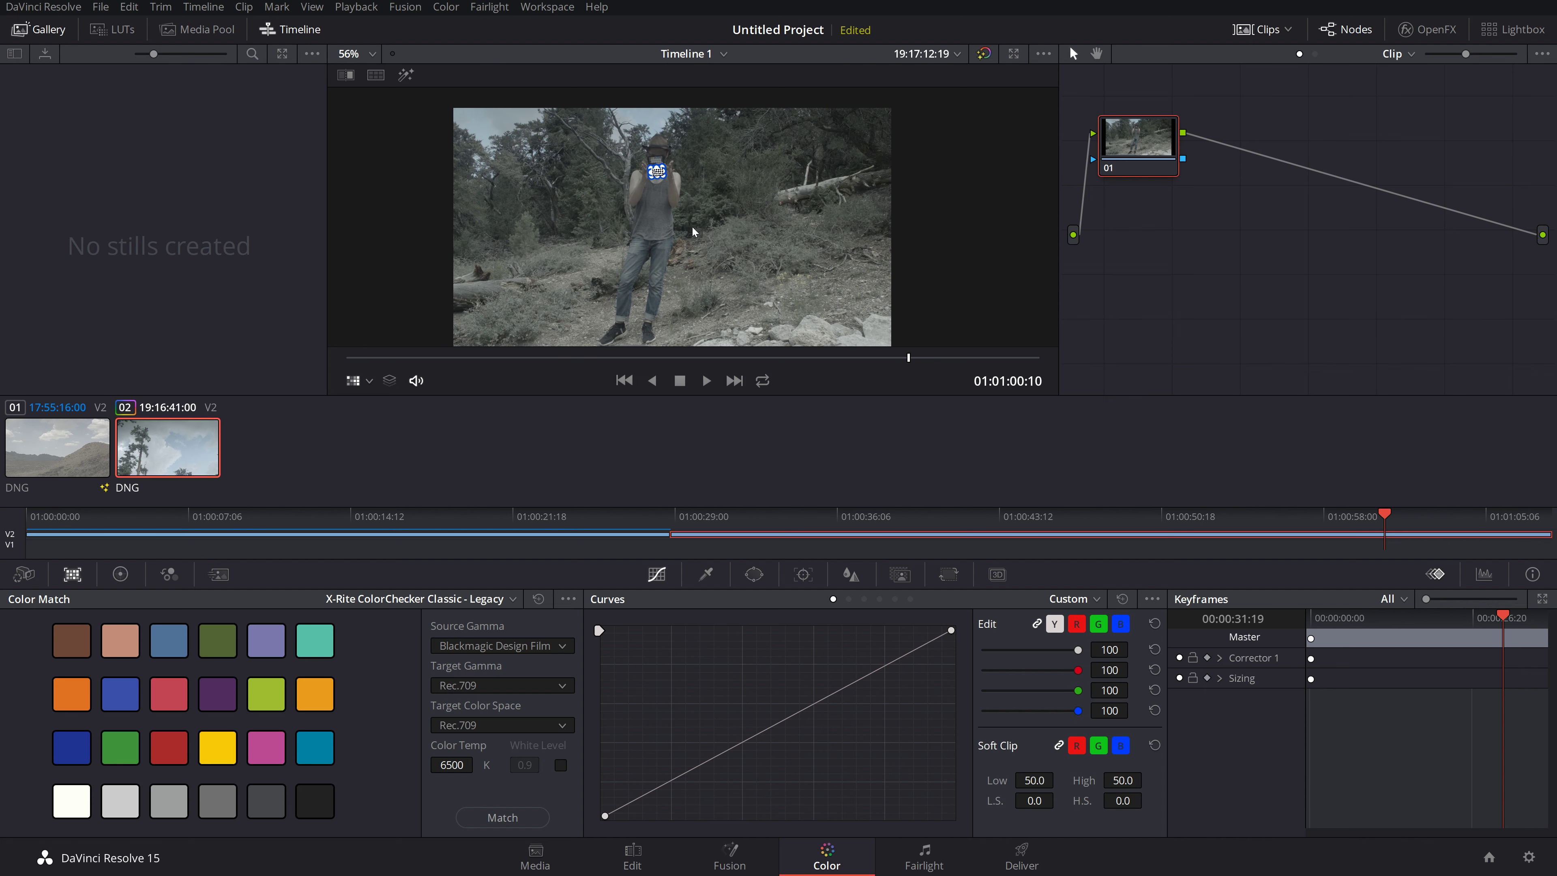
scroll(684, 226, "up", 2)
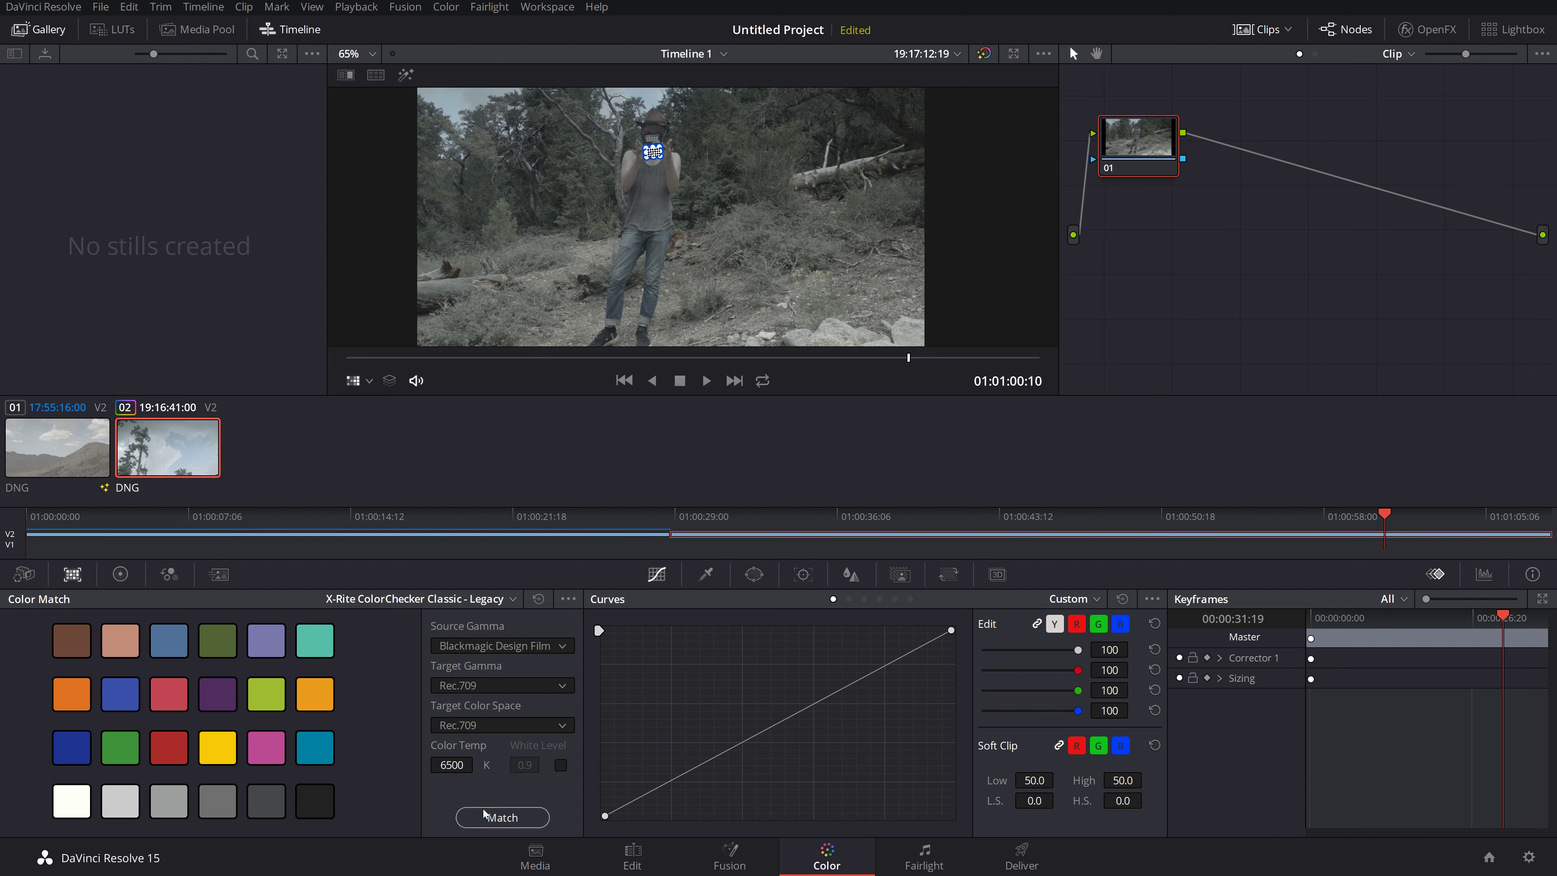
left_click(490, 817)
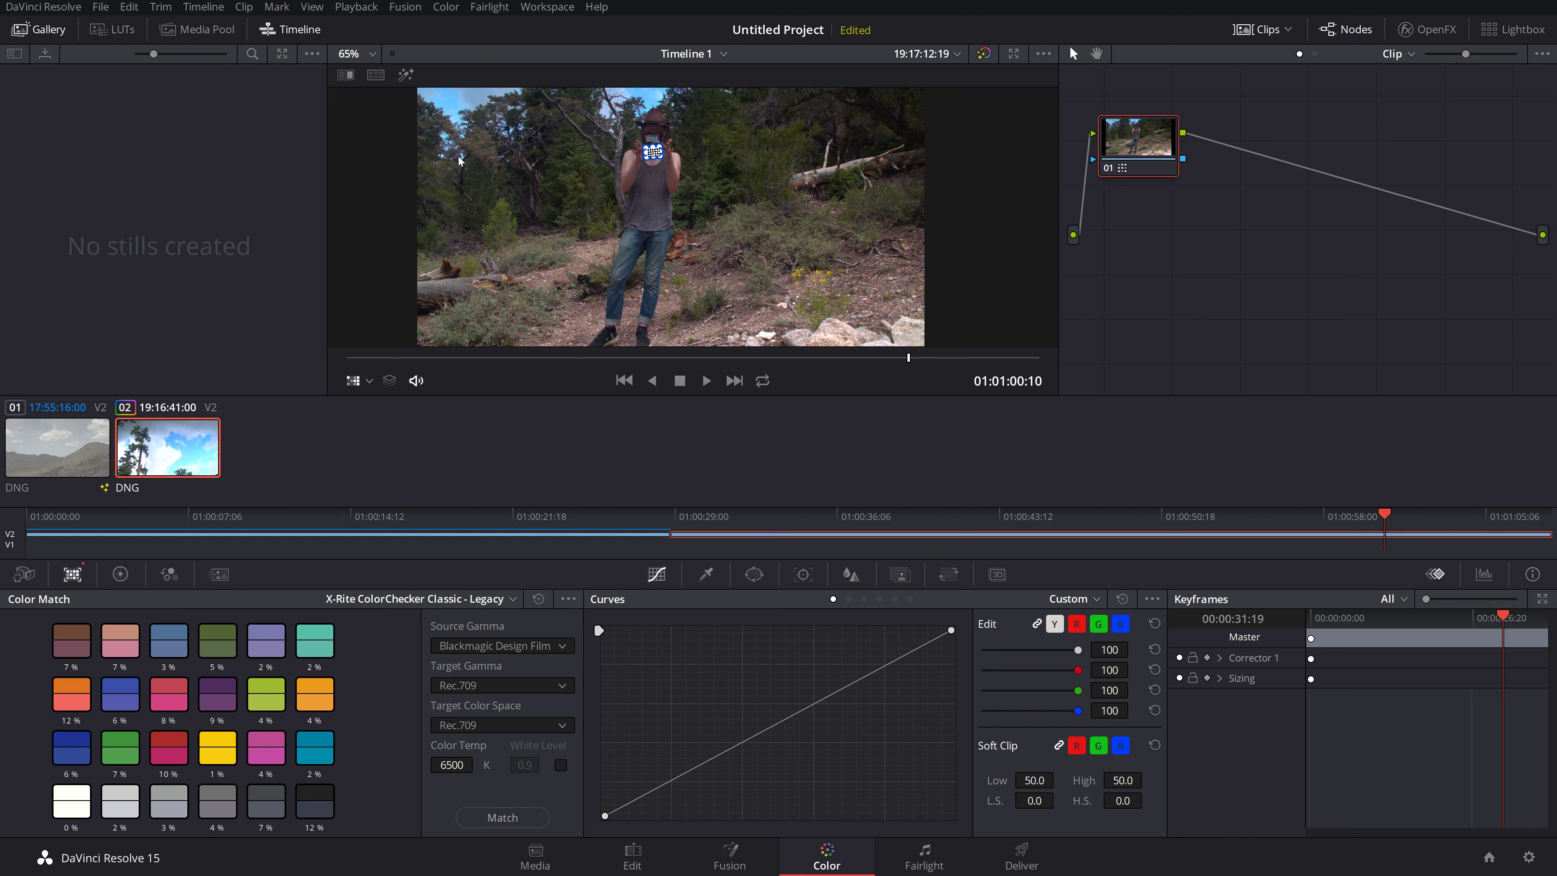
Step: Show a Versions and Original split screen, and switch the viewer overlay from the chart to Qualifier
right_click(550, 215)
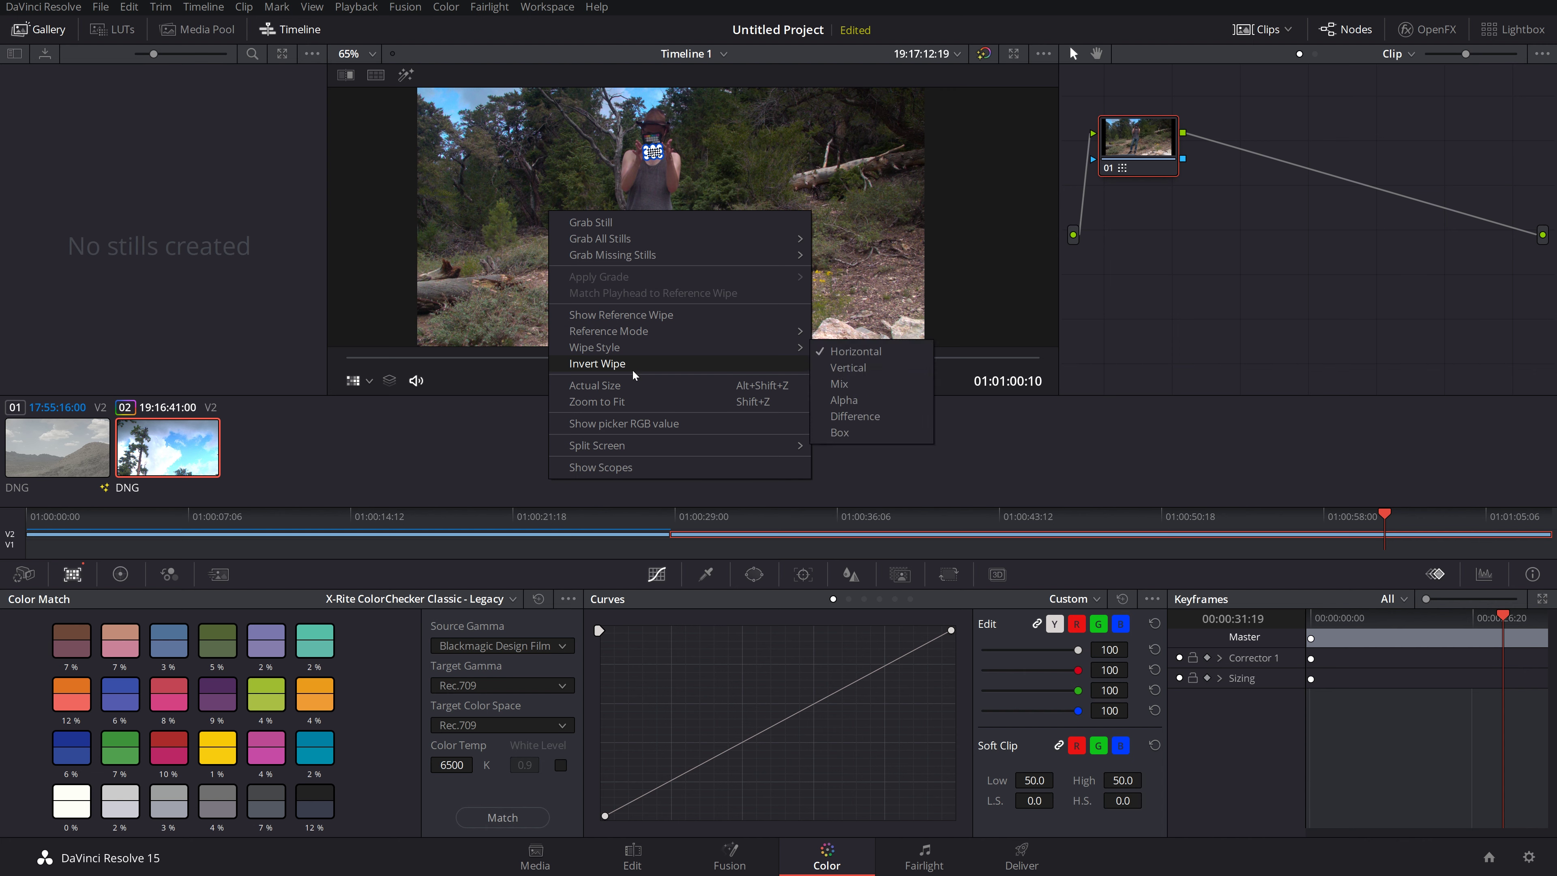
mouse_move(612, 451)
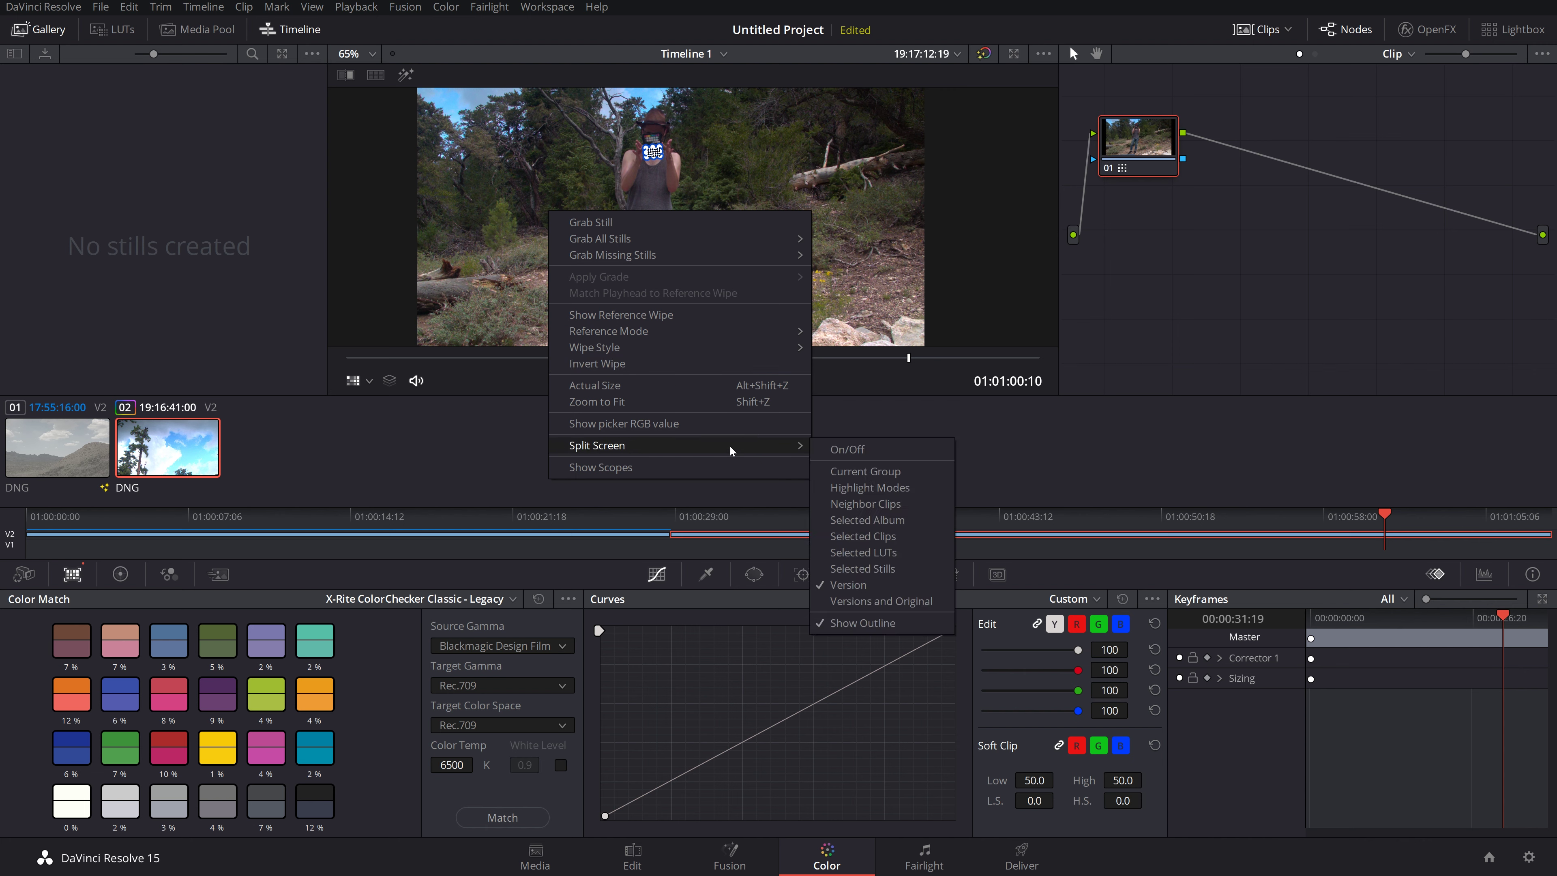
left_click(851, 602)
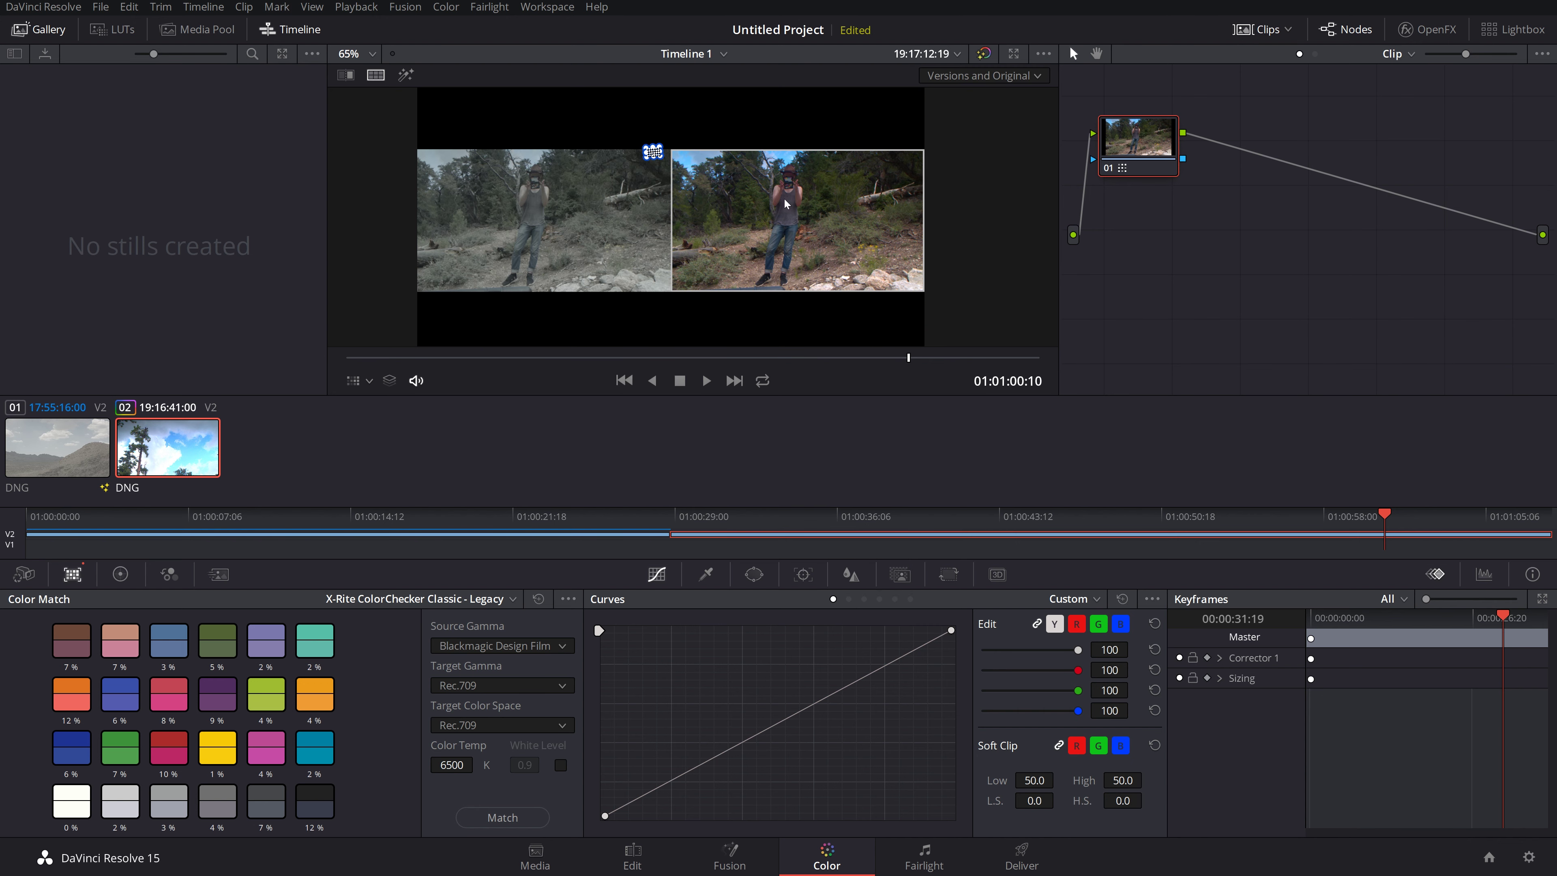
left_click(369, 380)
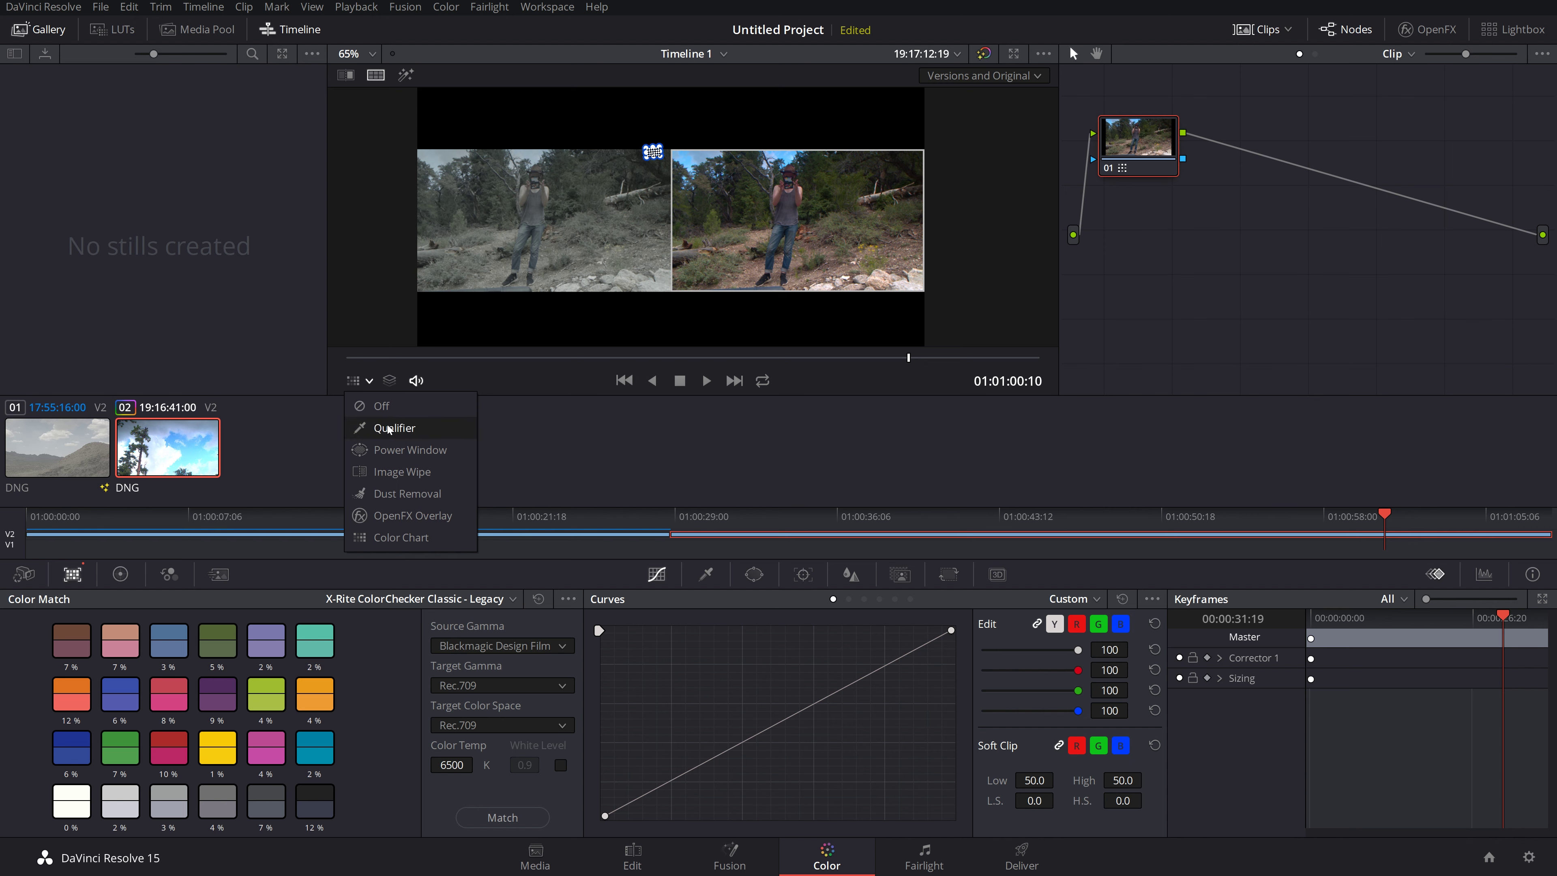
left_click(376, 409)
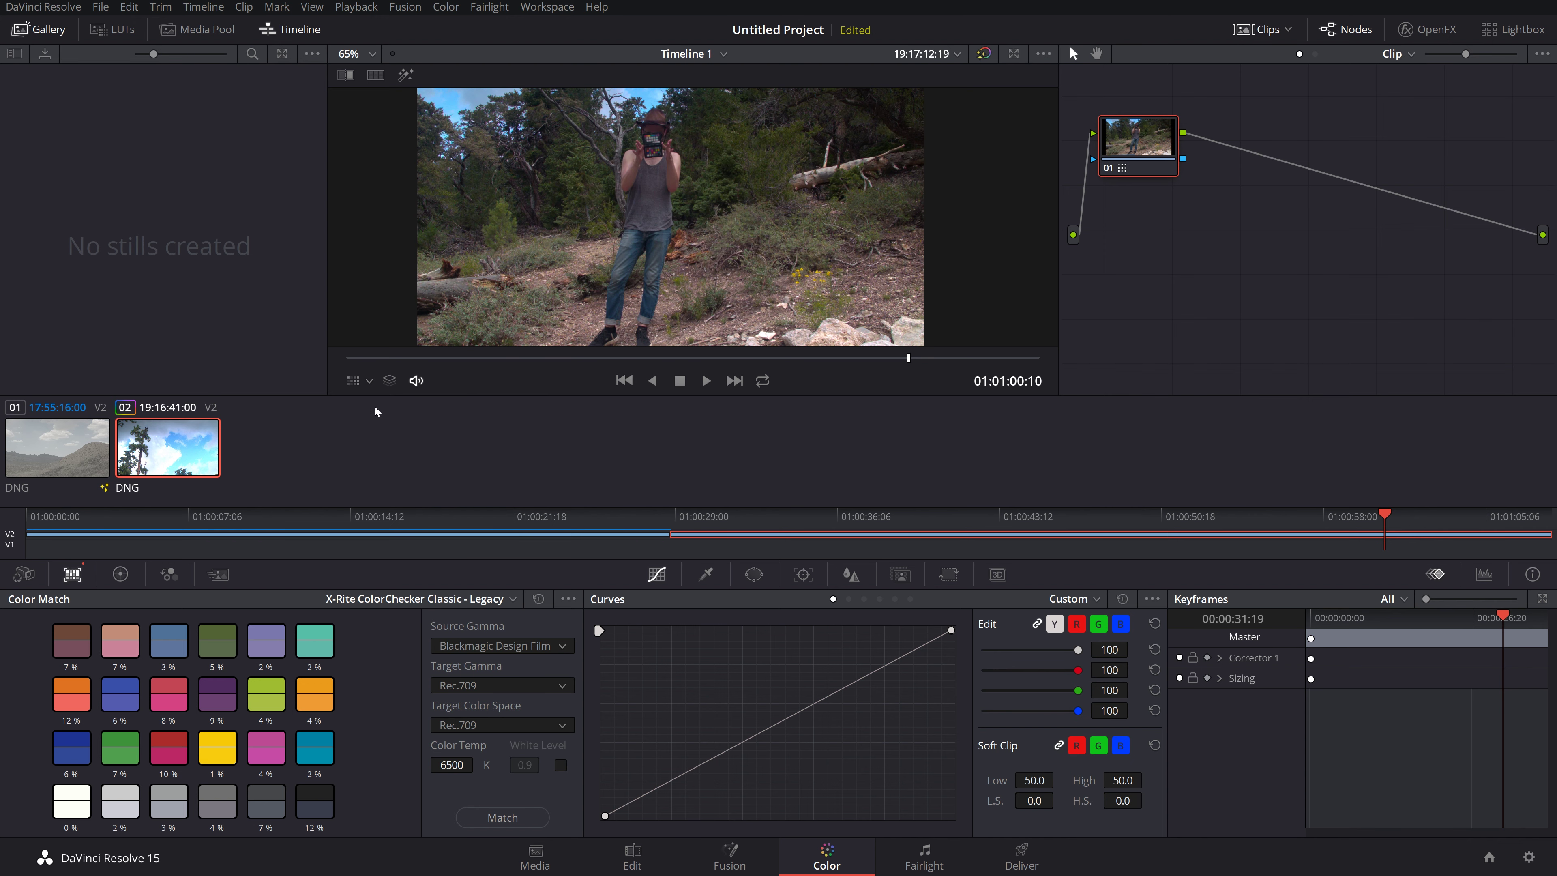
left_click(369, 381)
left_click(375, 429)
Step: Reselect the Versions and Original split screen, then turn split screen off and enlarge the viewer
right_click(555, 217)
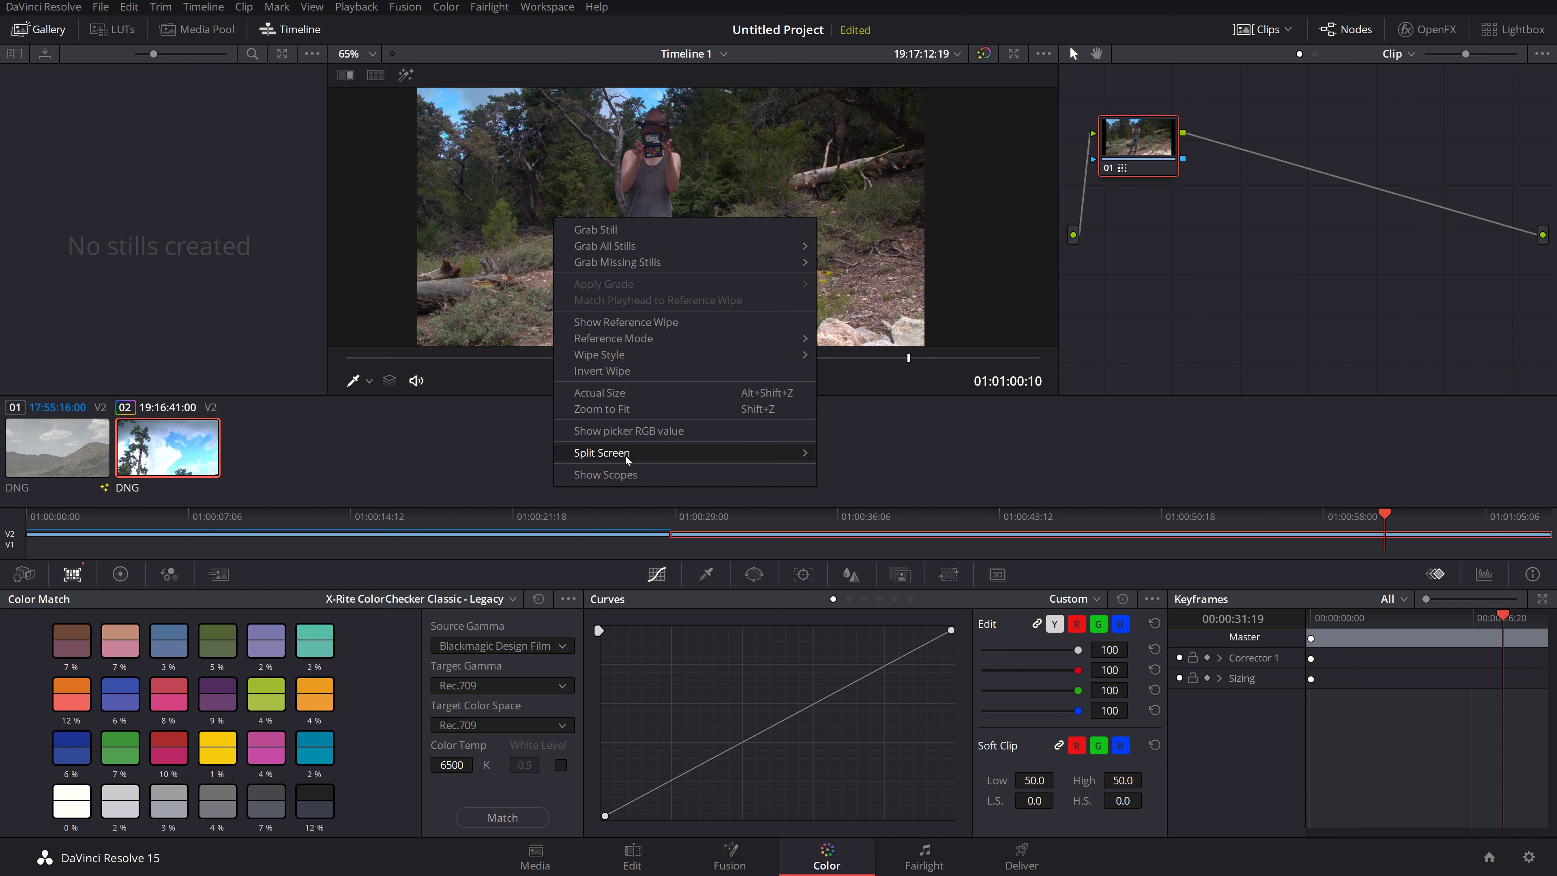
mouse_move(736, 452)
left_click(861, 609)
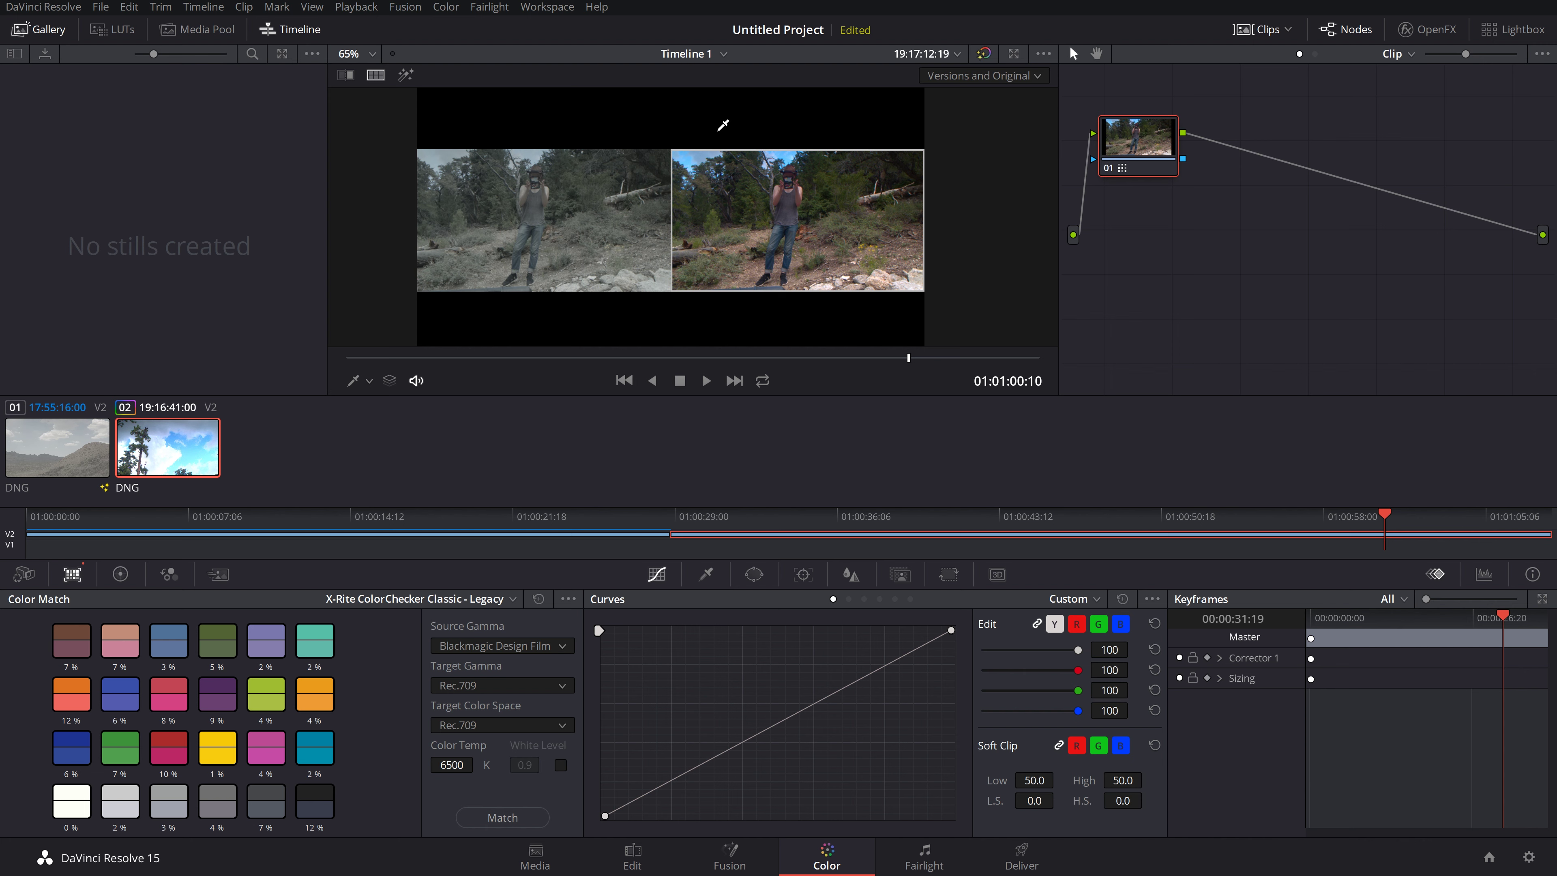
right_click(738, 212)
mouse_move(871, 445)
left_click(1027, 454)
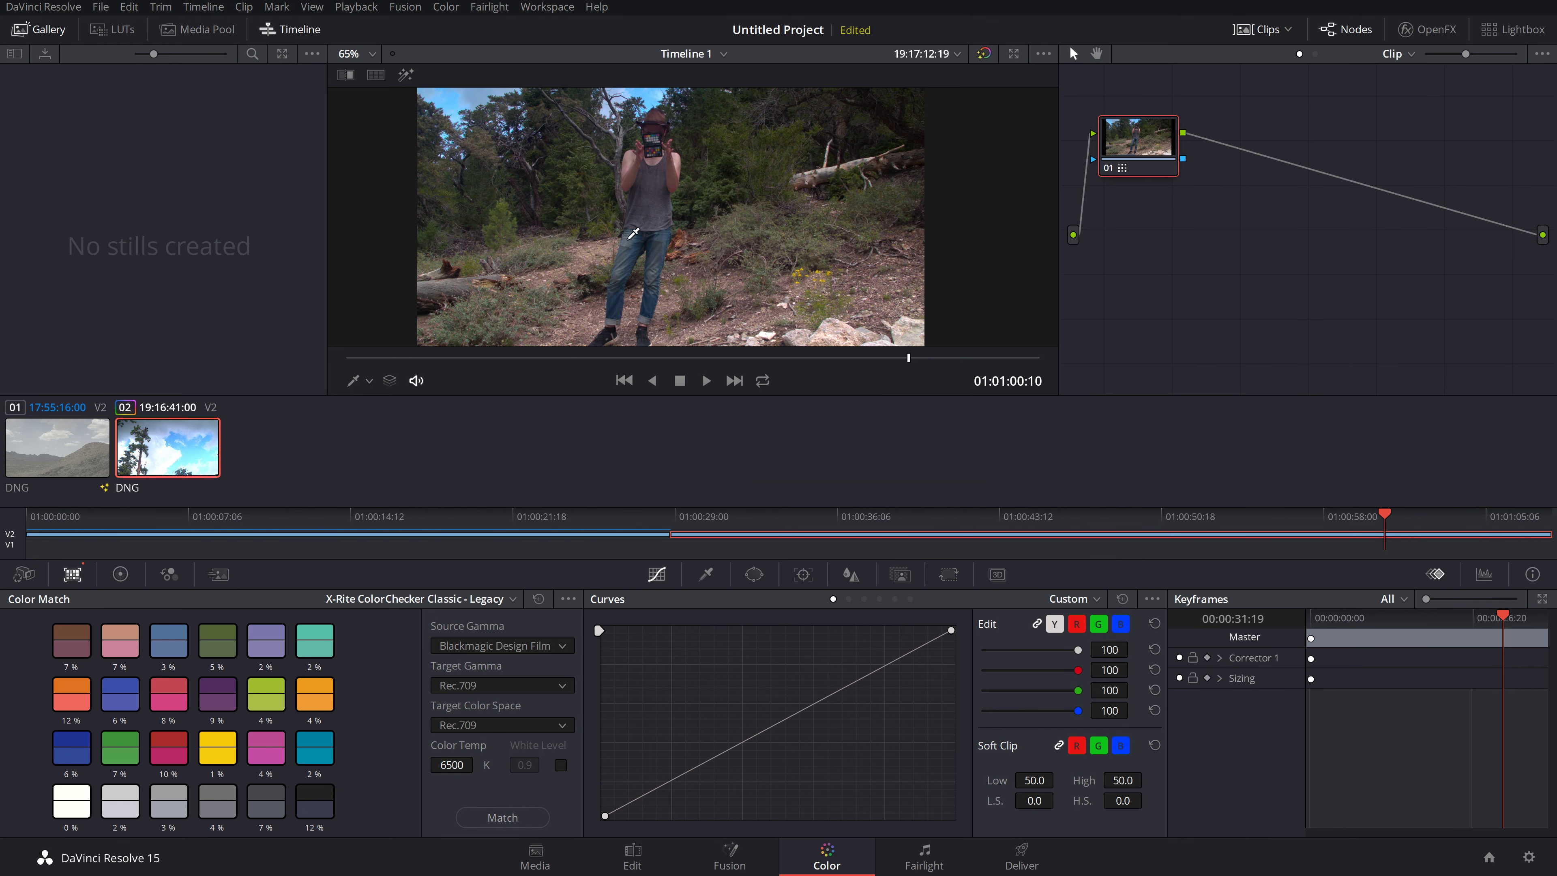
left_click(1013, 55)
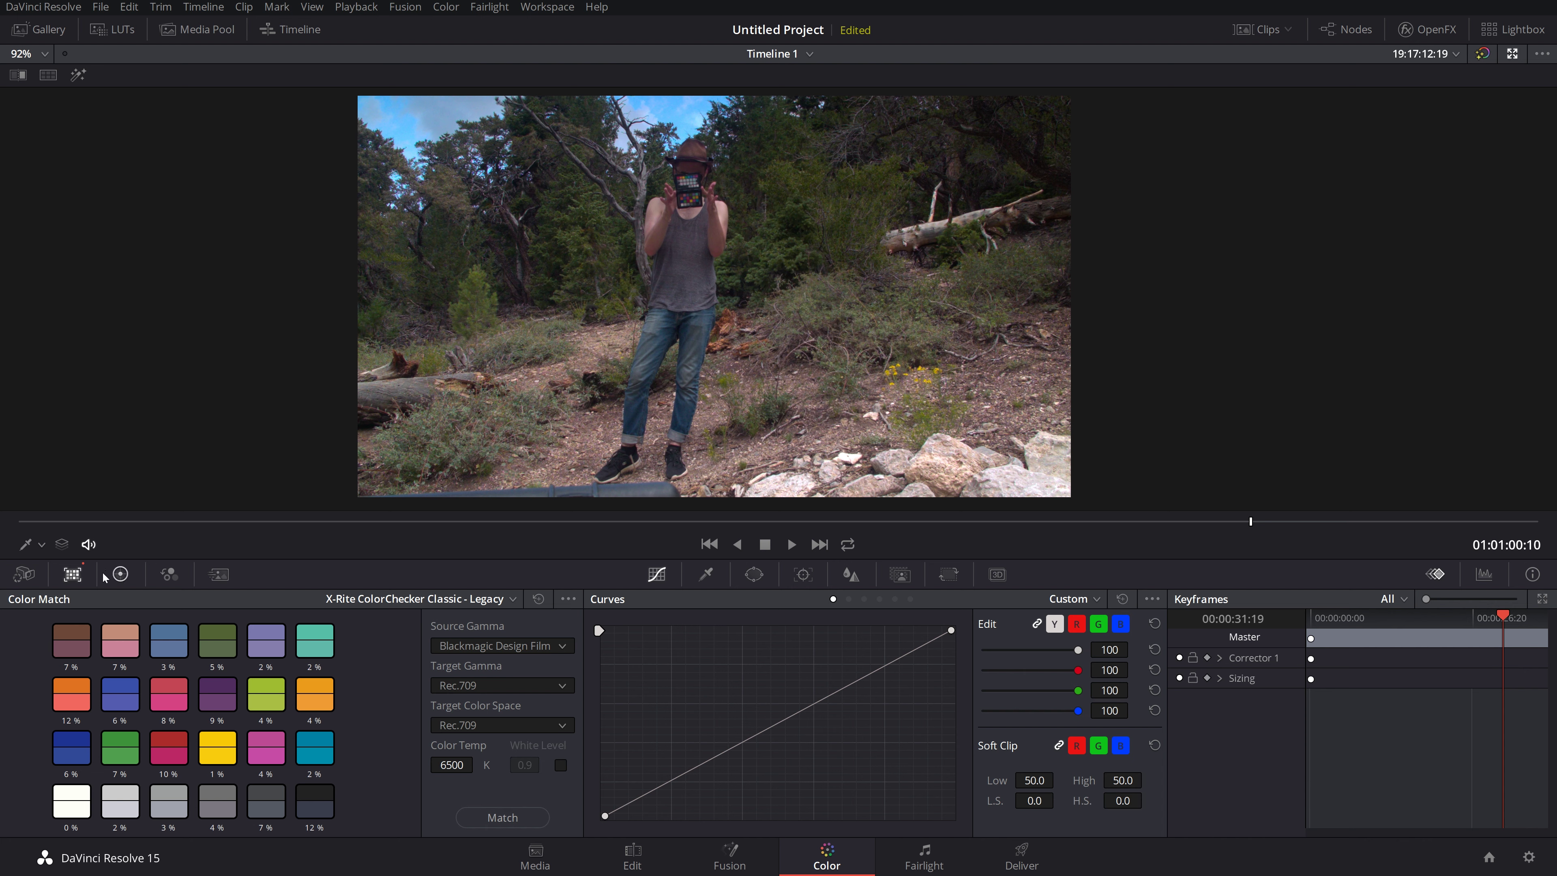
Step: In Color Wheels, nudge the Gamma balance to R -0.02, G 0.01, B -0.02
left_click(120, 574)
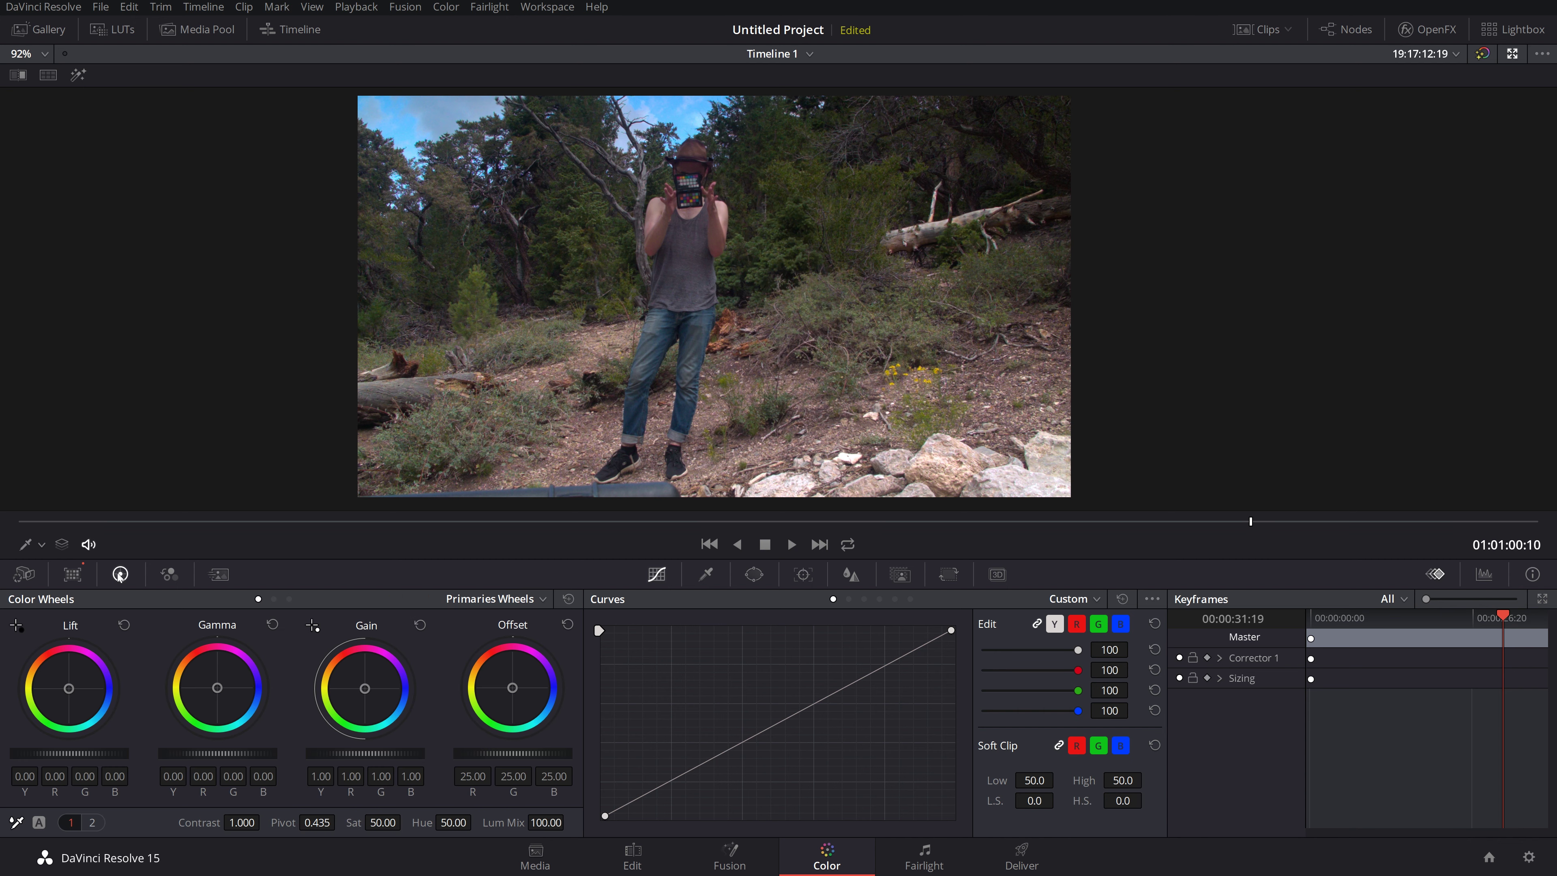
left_click(73, 575)
left_click(120, 575)
left_click_drag(219, 693, 216, 689)
Step: Scrub back to 01:01:00:10, test lowering Gain, reset it to 1.00, and exit the enhanced viewer
left_click(1031, 521)
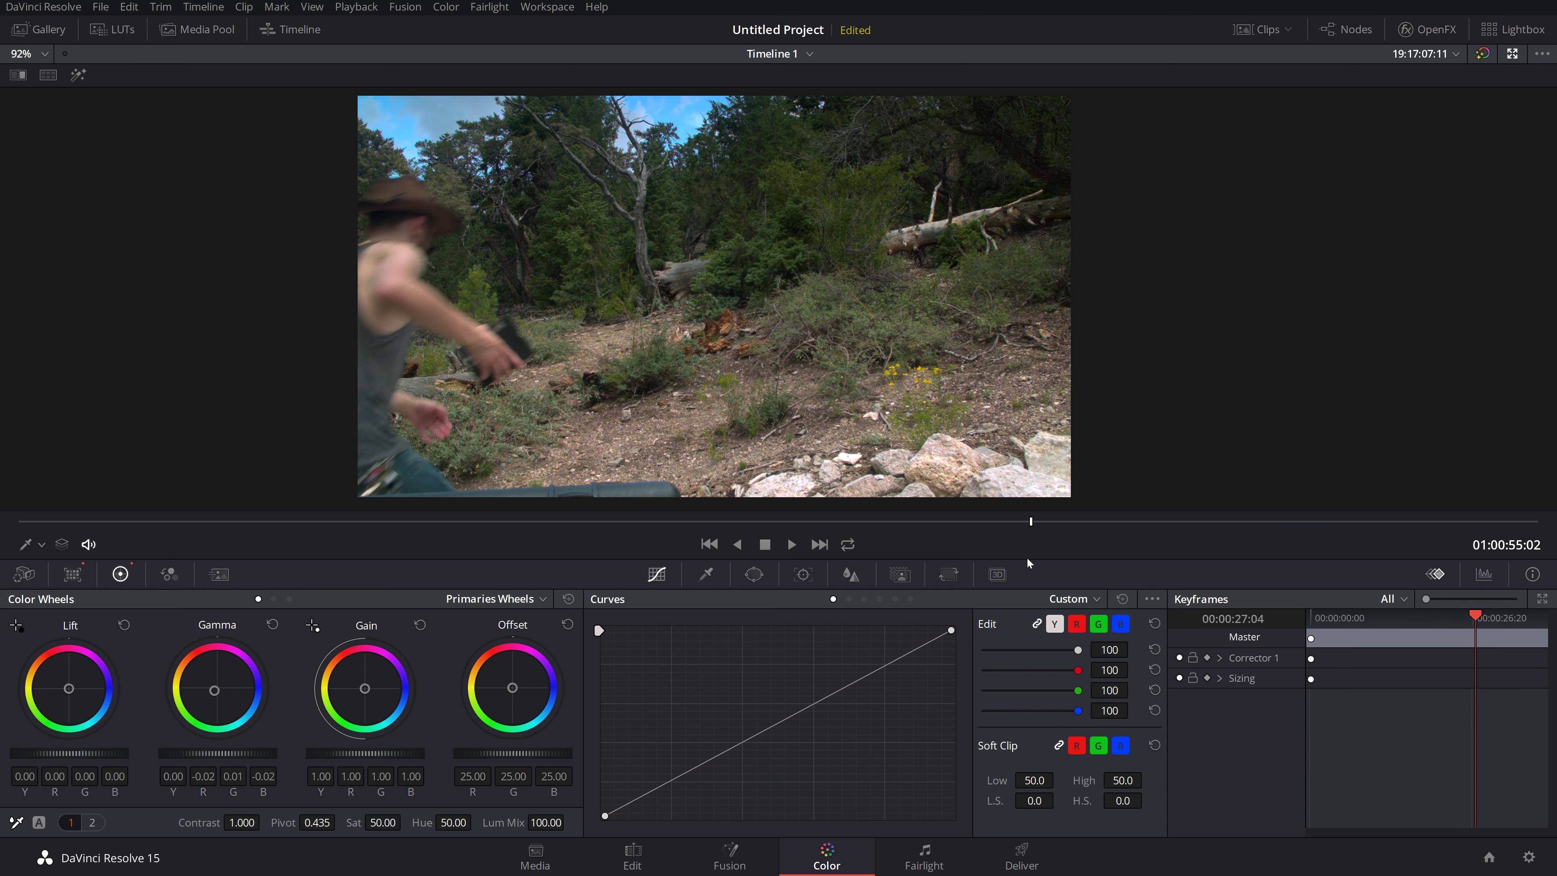
left_click_drag(1030, 522, 1219, 522)
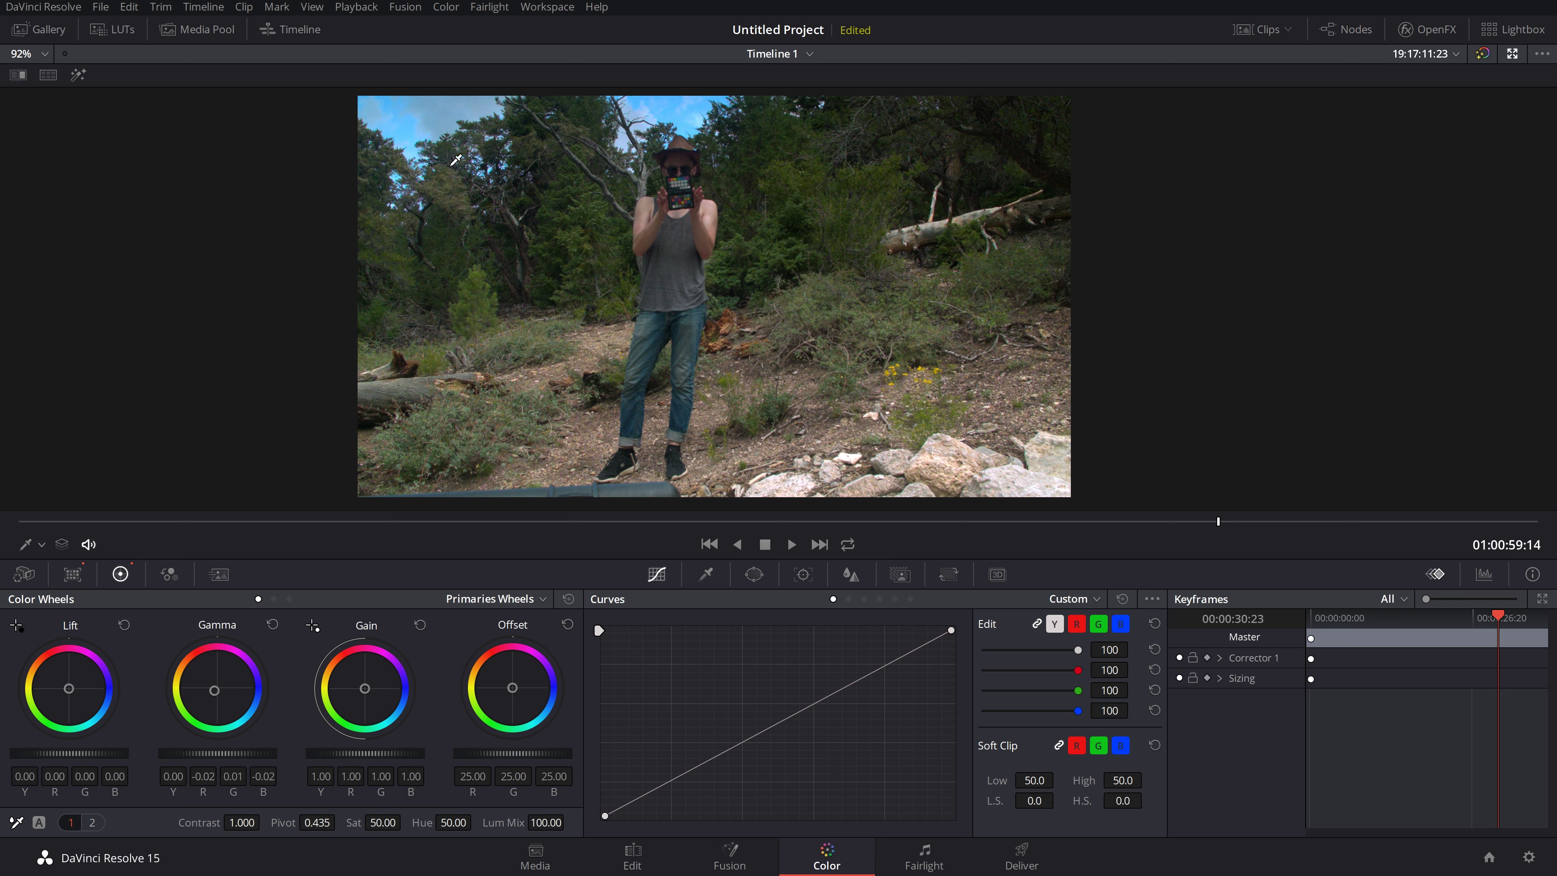
left_click_drag(751, 522, 1213, 526)
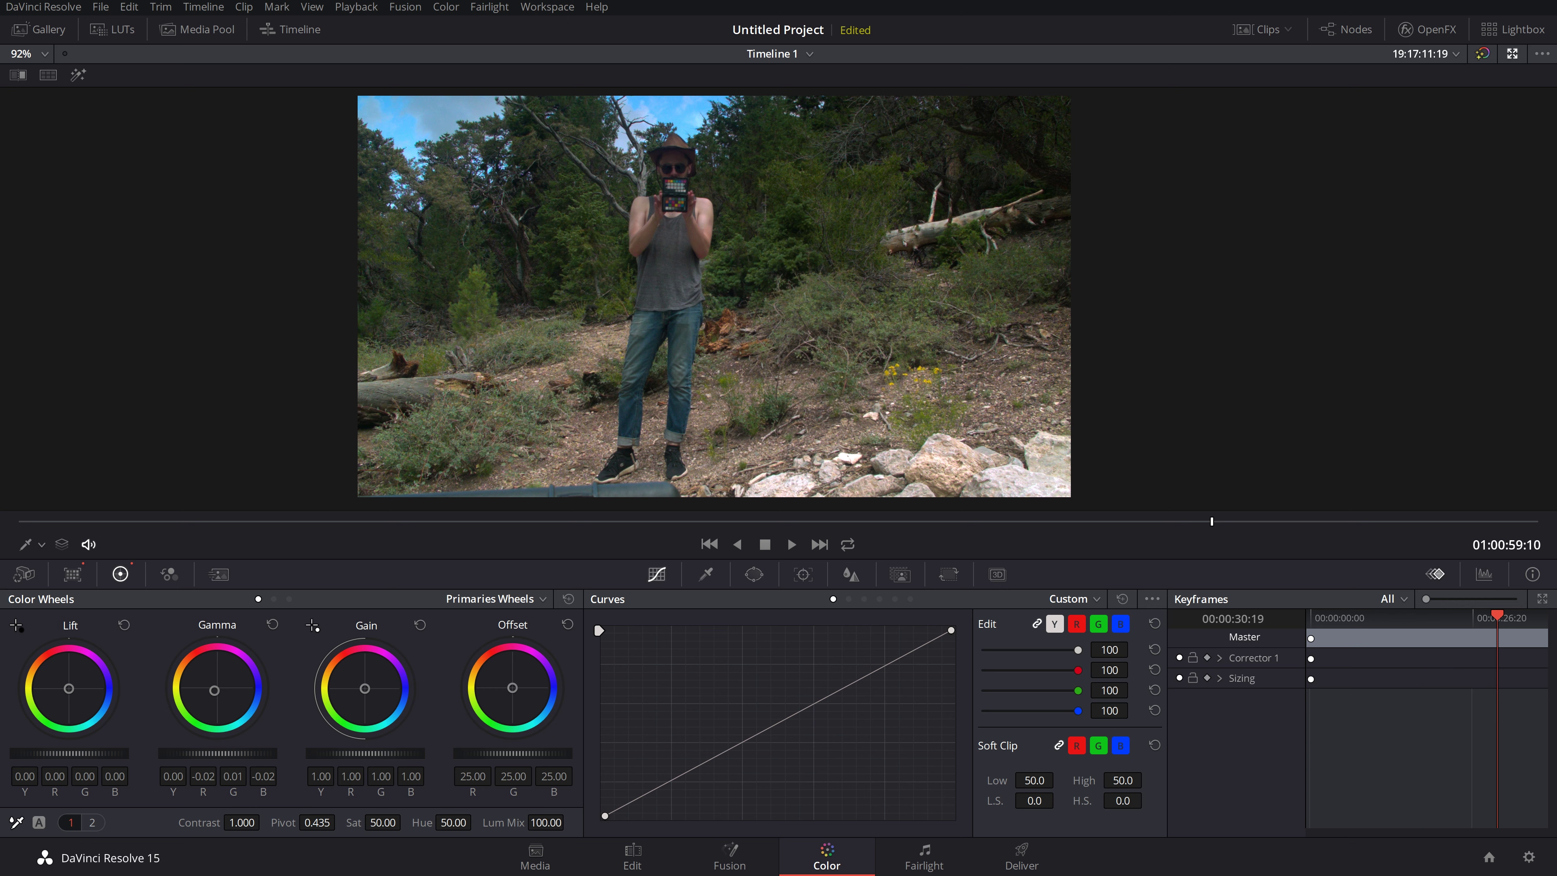
left_click_drag(365, 753, 358, 753)
left_click(420, 625)
left_click_drag(382, 753, 345, 753)
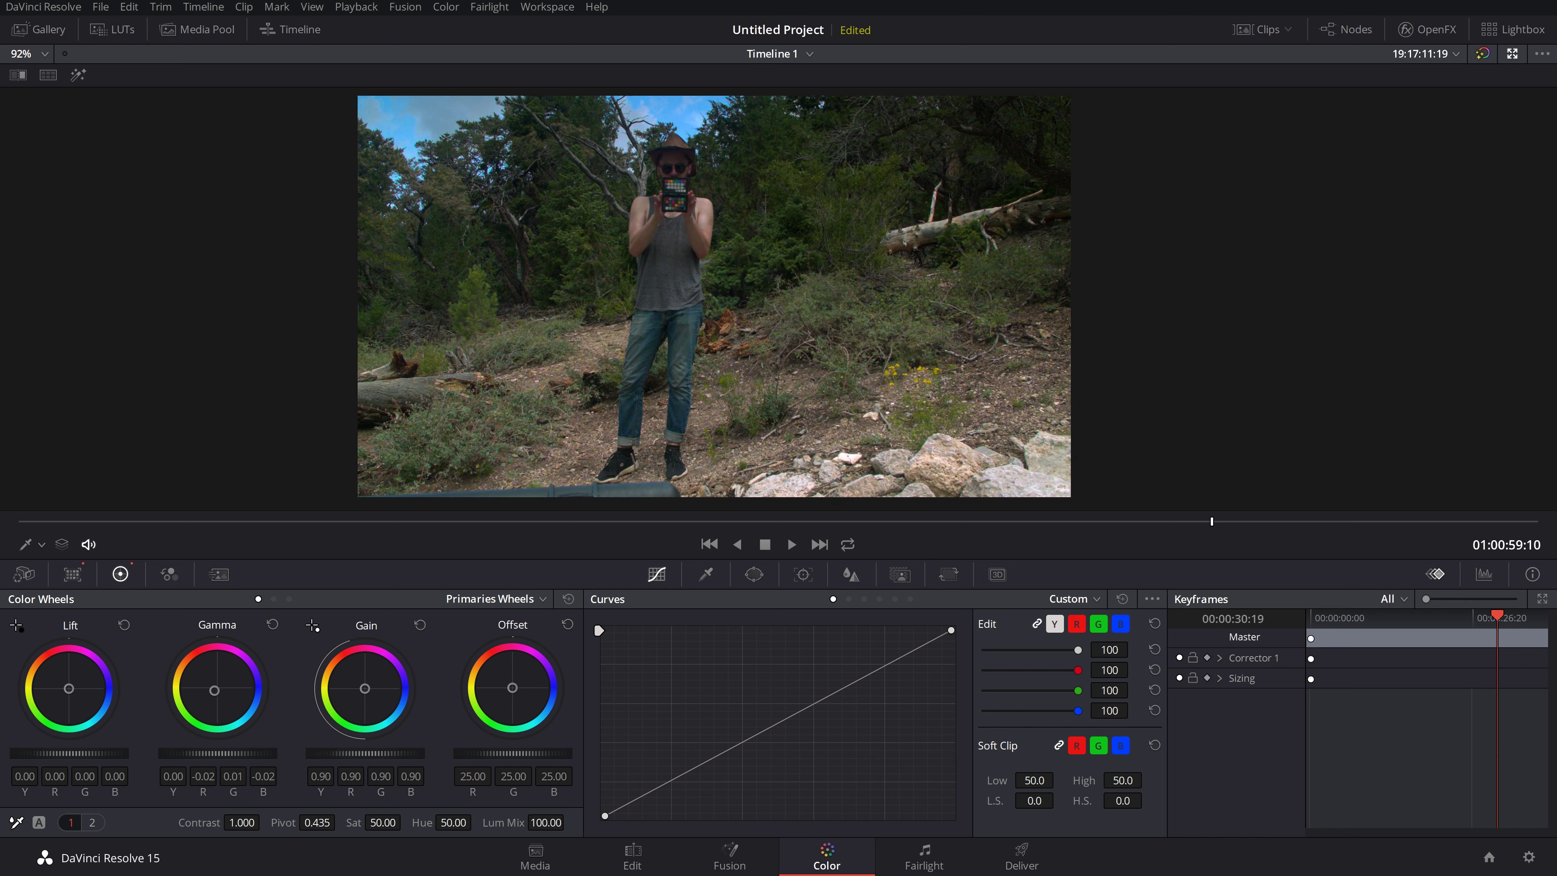
left_click(420, 624)
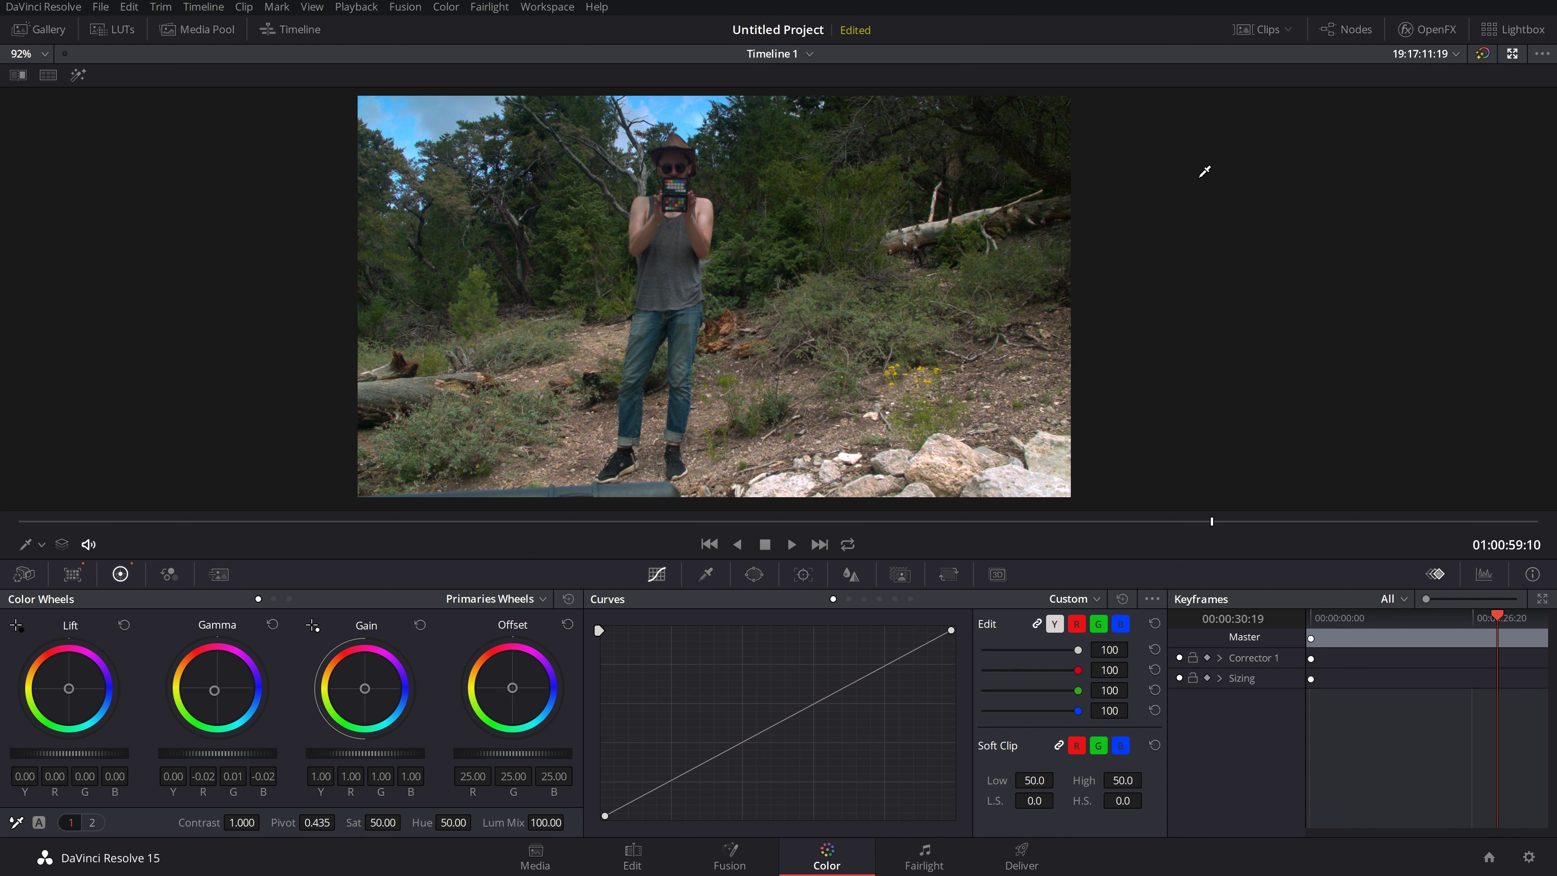
left_click(1512, 54)
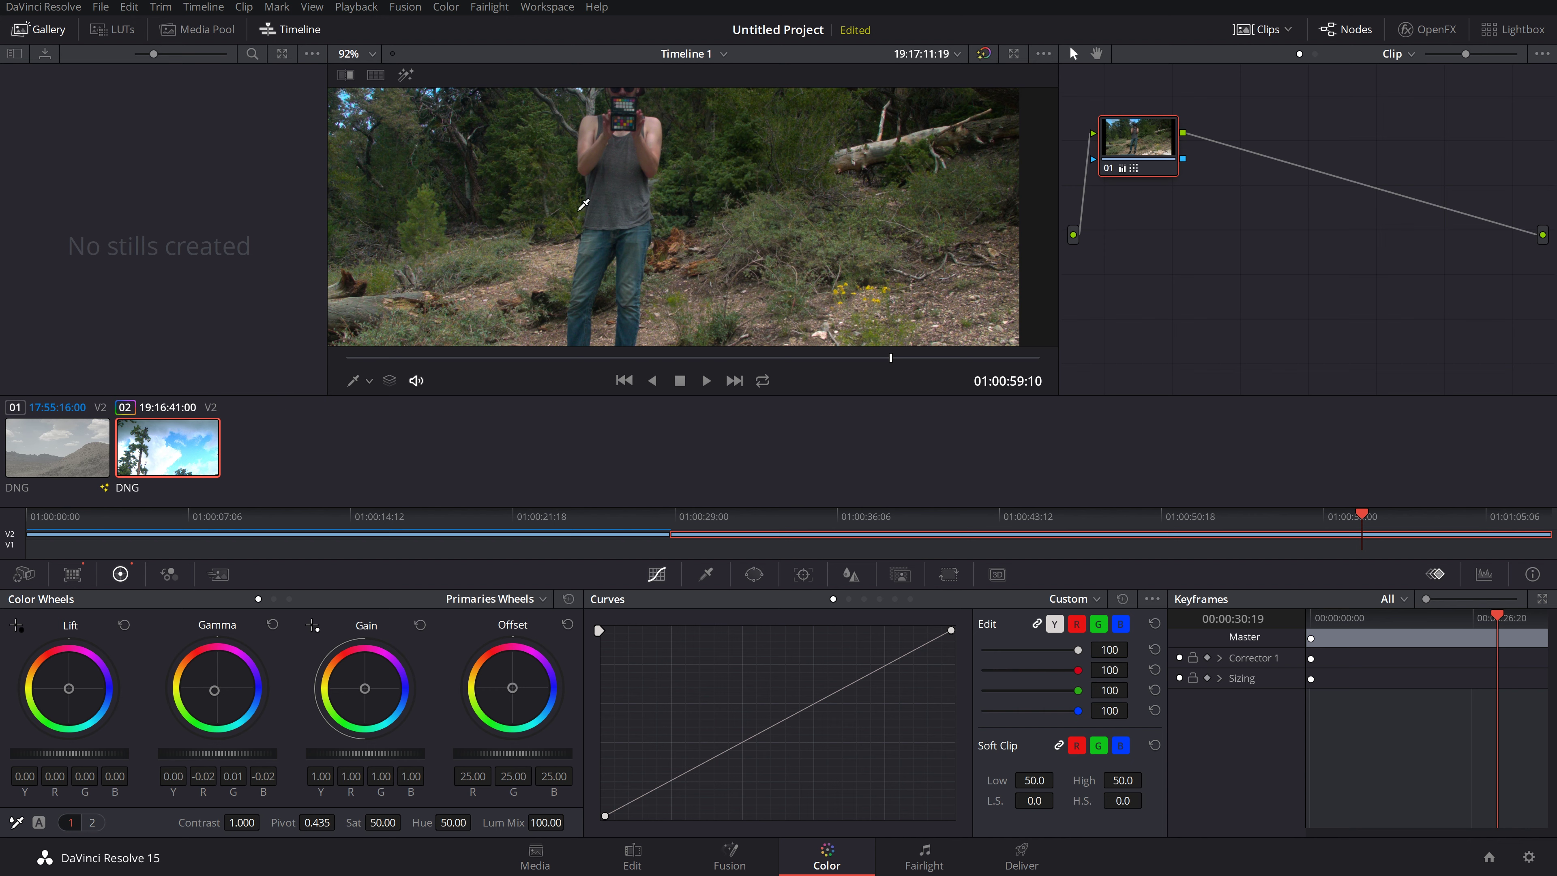
Step: Zoom out and drag node 01 around the Node Editor until it sits near the top
scroll(605, 180, "down", 1)
scroll(605, 179, "down", 4)
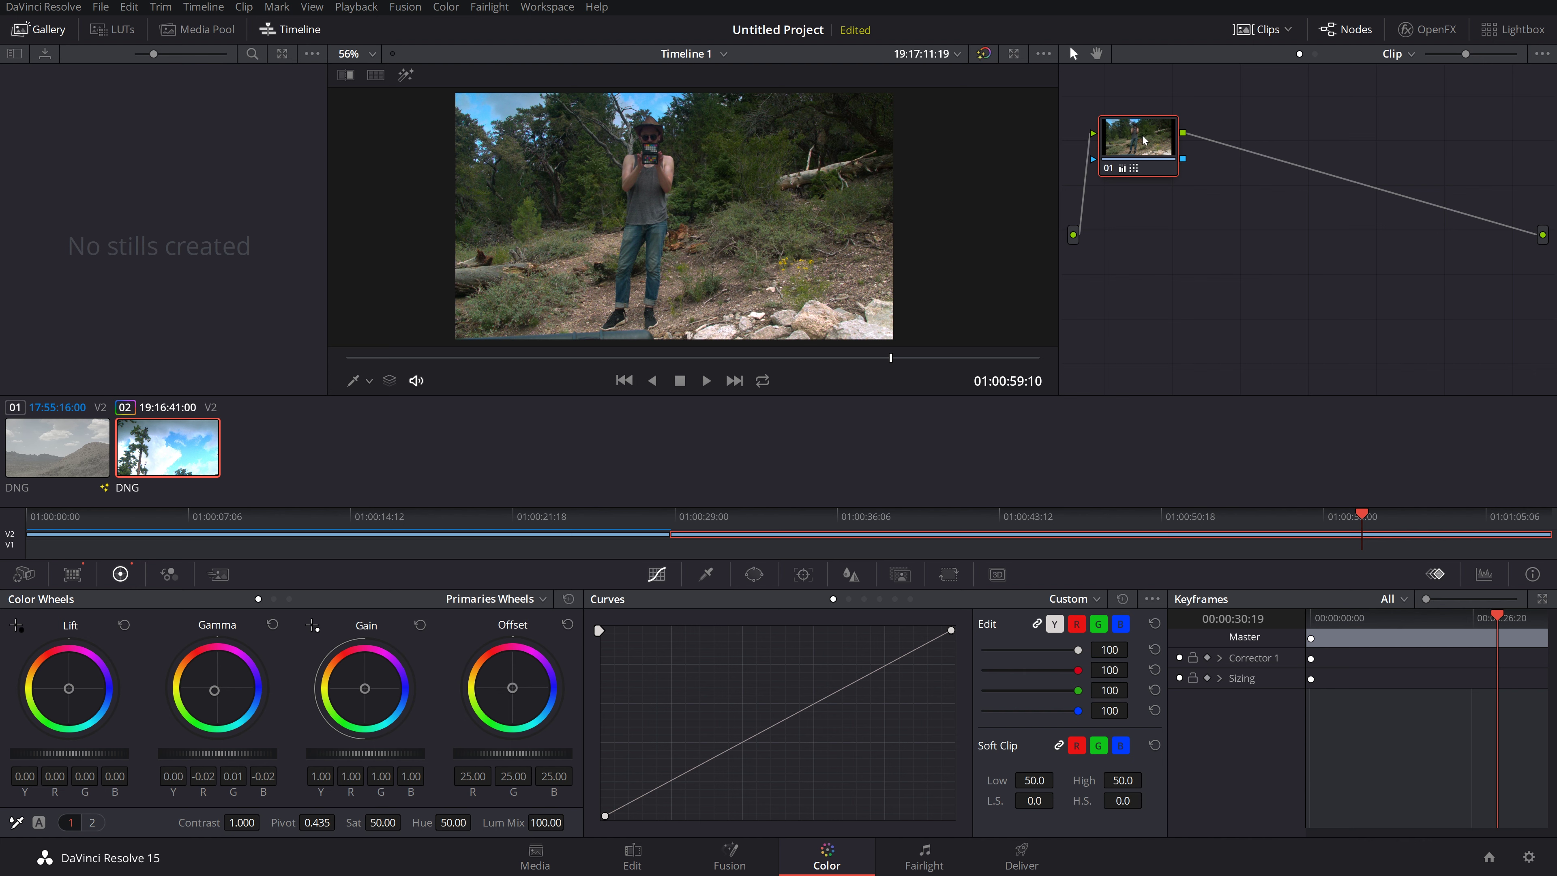
mouse_move(1144, 140)
left_mouse_down()
mouse_move(1156, 214)
mouse_move(1159, 145)
mouse_move(1199, 139)
mouse_move(1152, 163)
left_mouse_up()
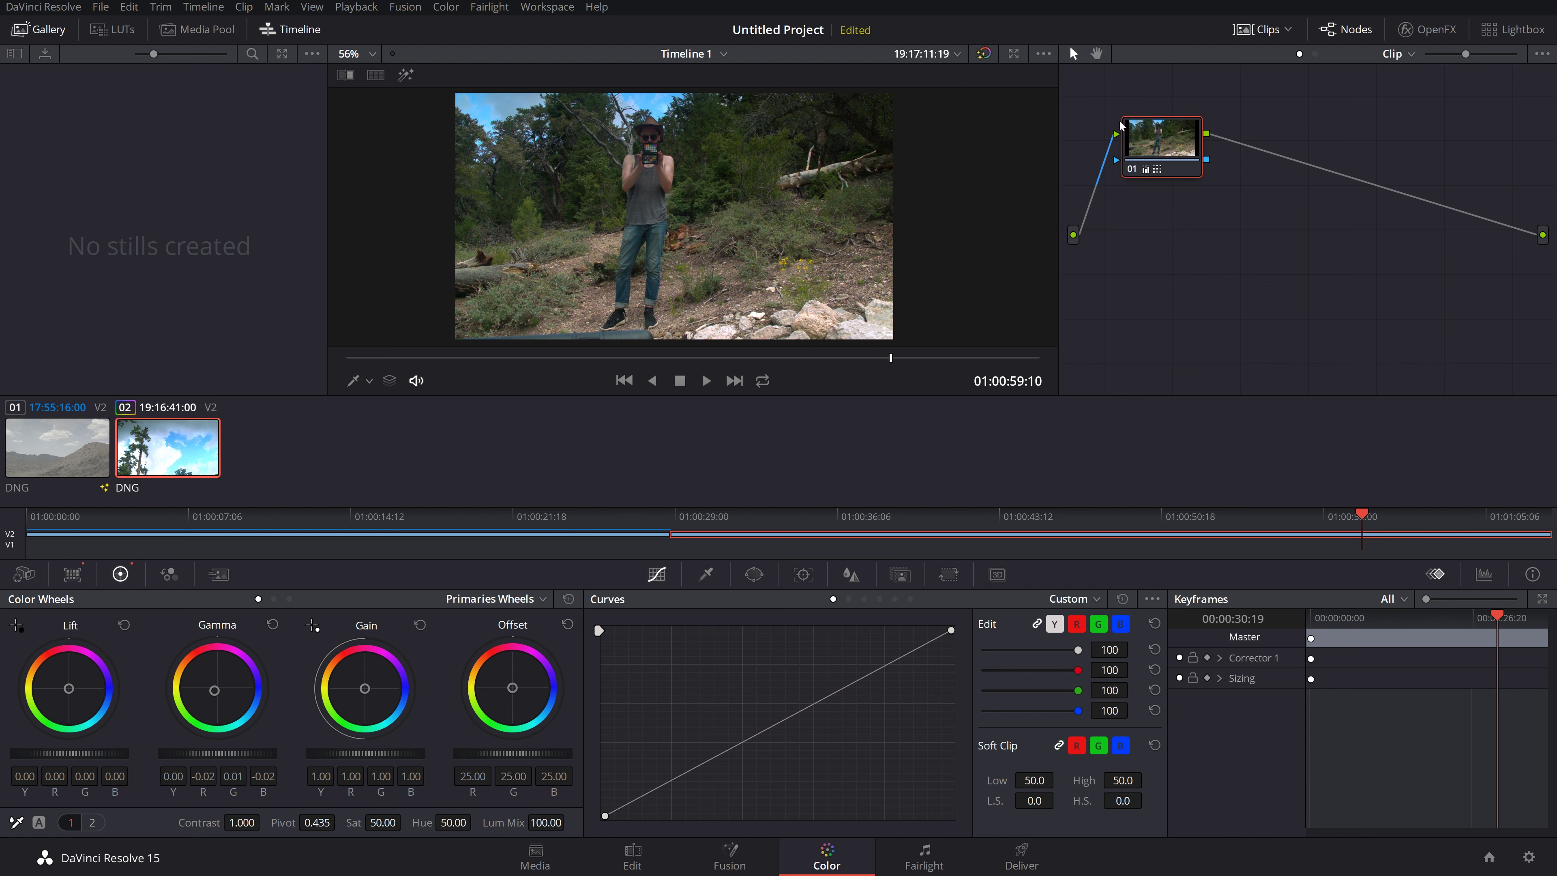
mouse_move(1168, 131)
left_mouse_down()
mouse_move(1161, 184)
mouse_move(1141, 140)
left_mouse_up()
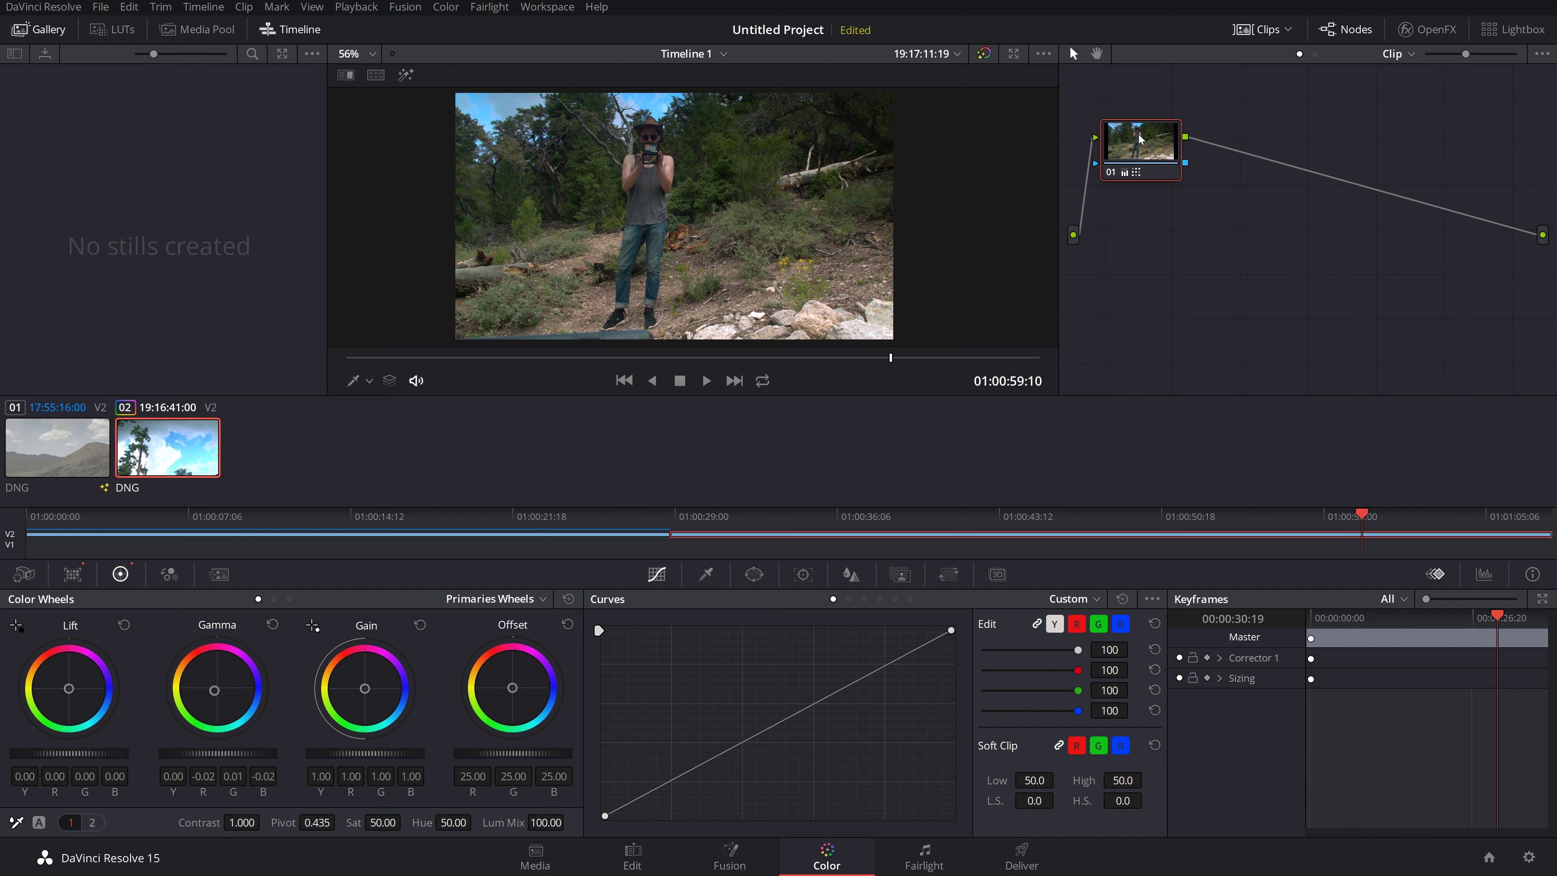
left_click_drag(1141, 139, 1139, 147)
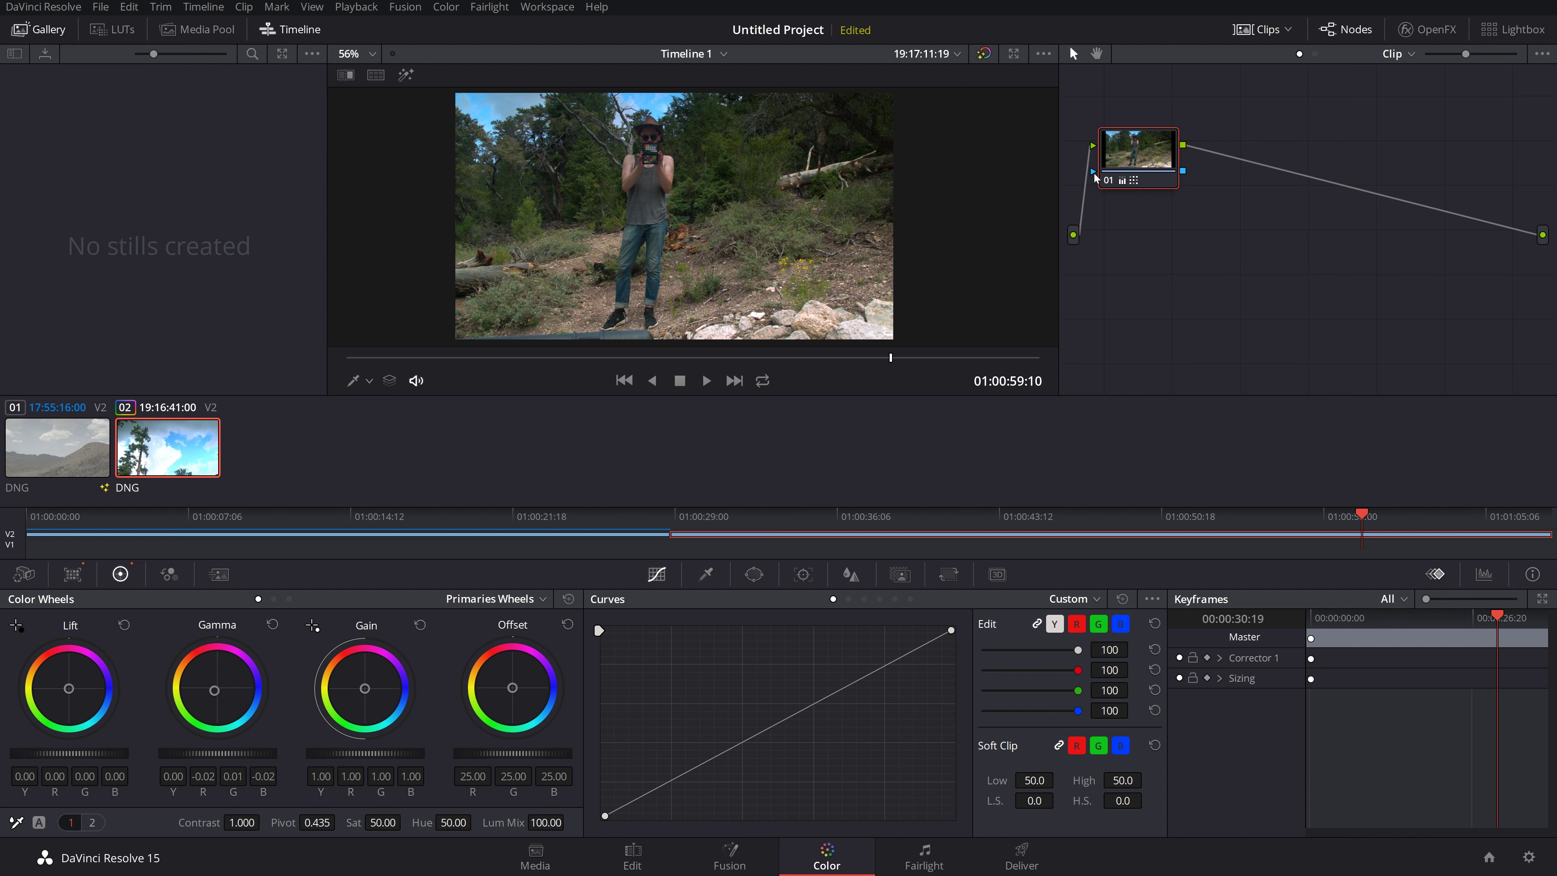
left_click_drag(1123, 150, 1173, 151)
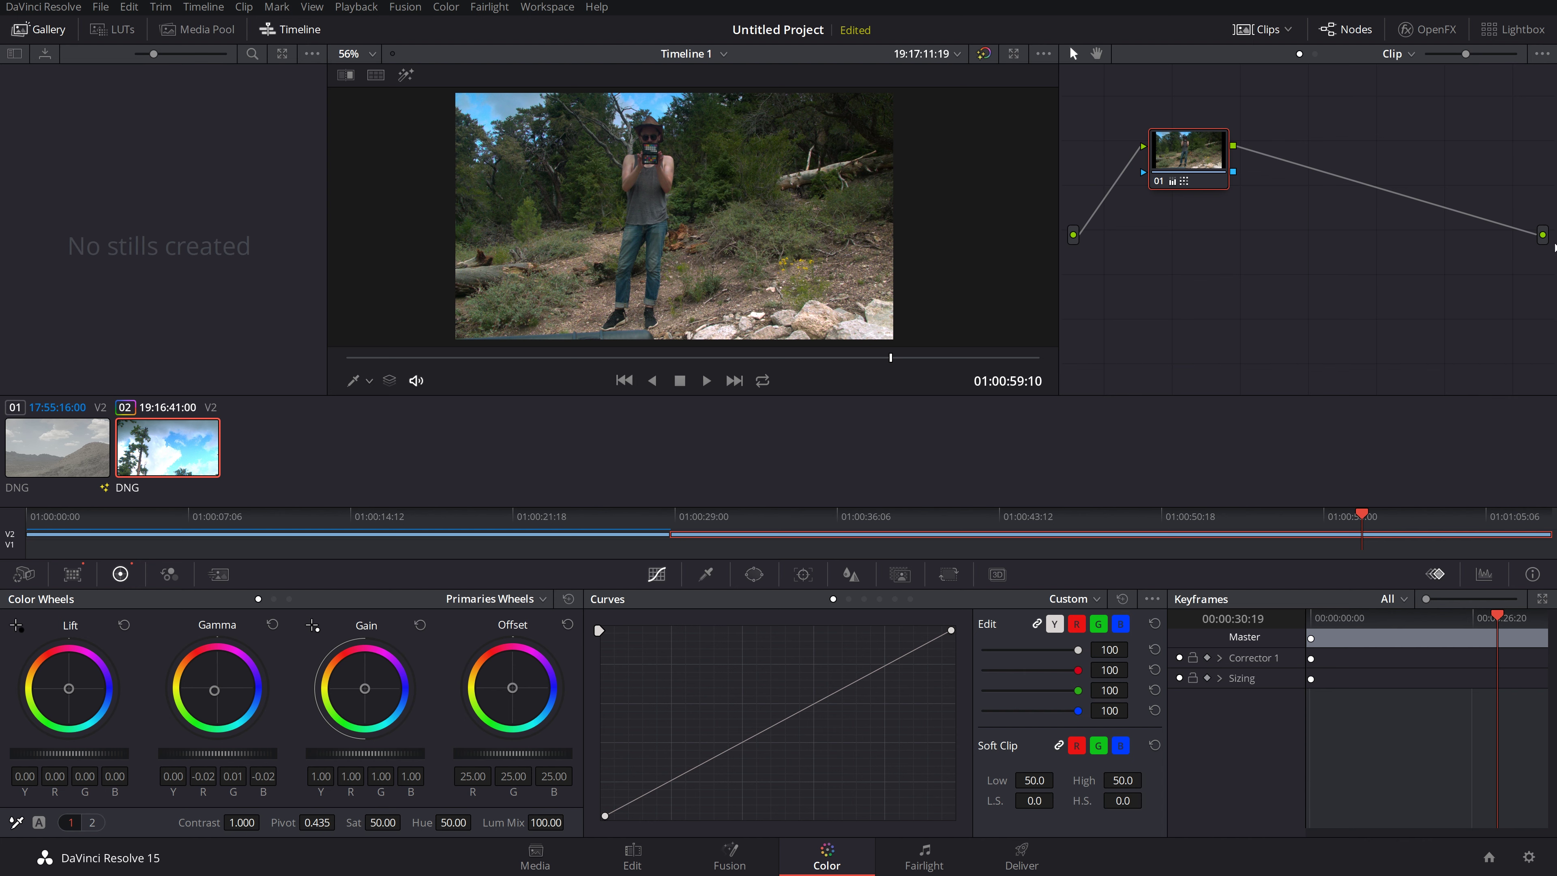
left_click_drag(1187, 146, 1164, 98)
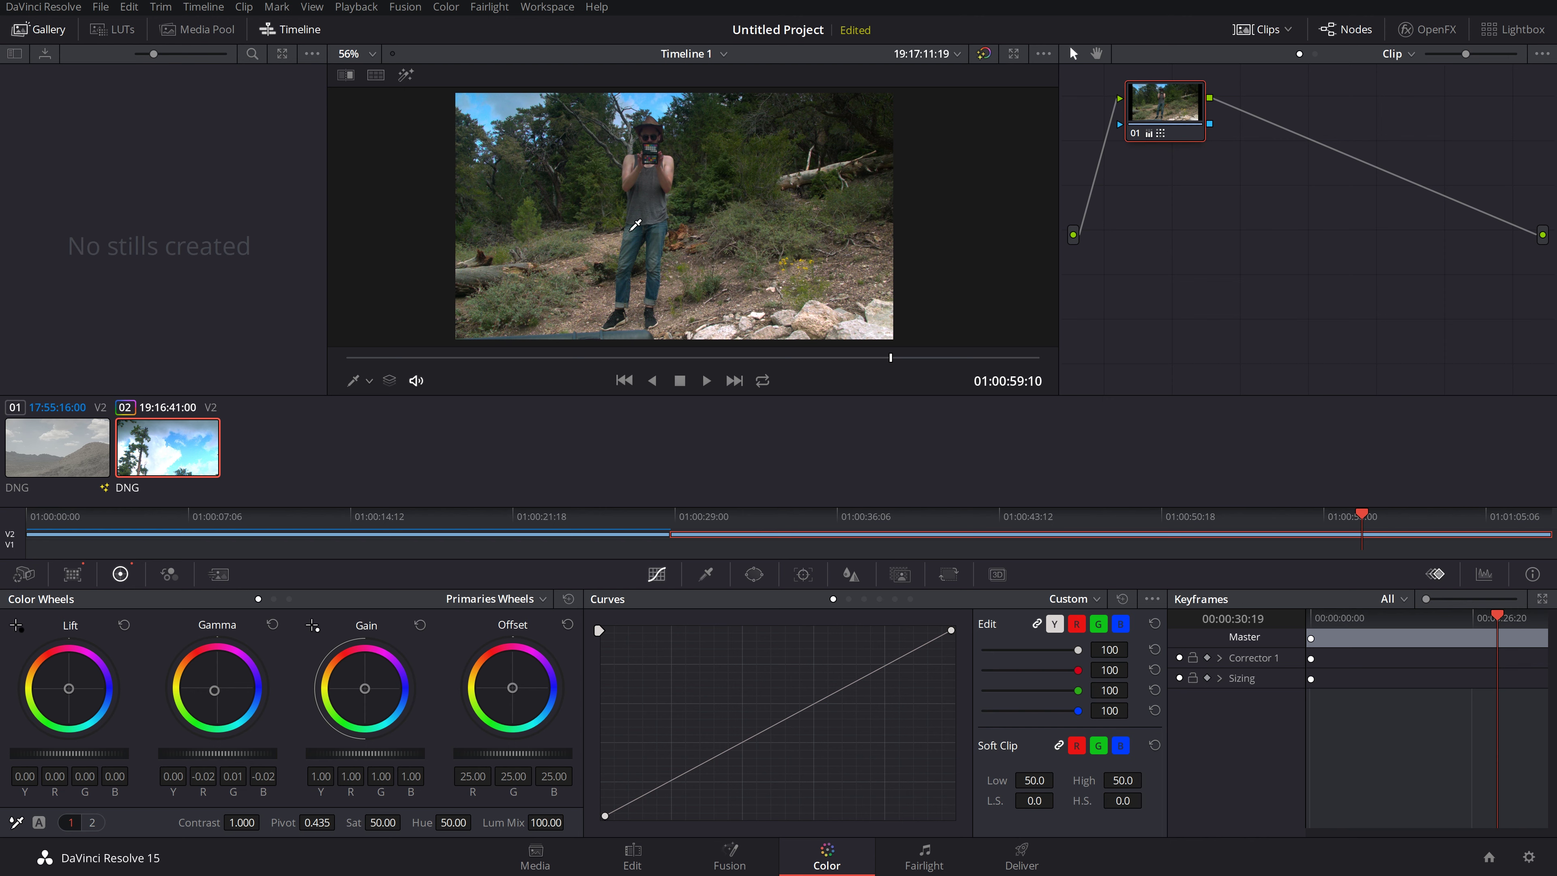
Step: Add a new corrector node 02 and place it to the right of node 01
right_click(1275, 184)
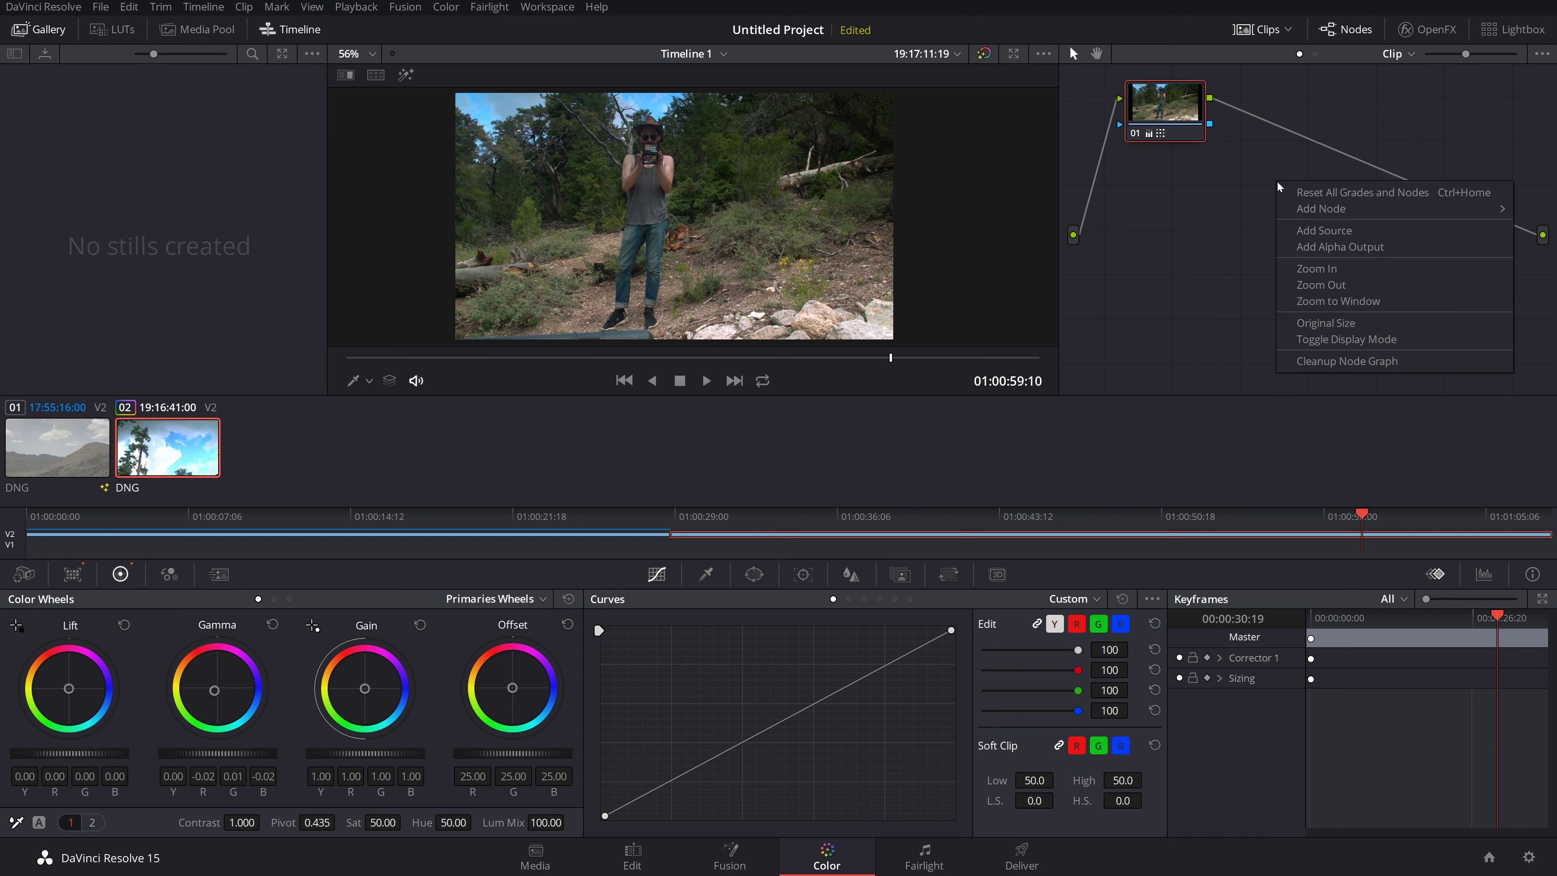
mouse_move(1310, 211)
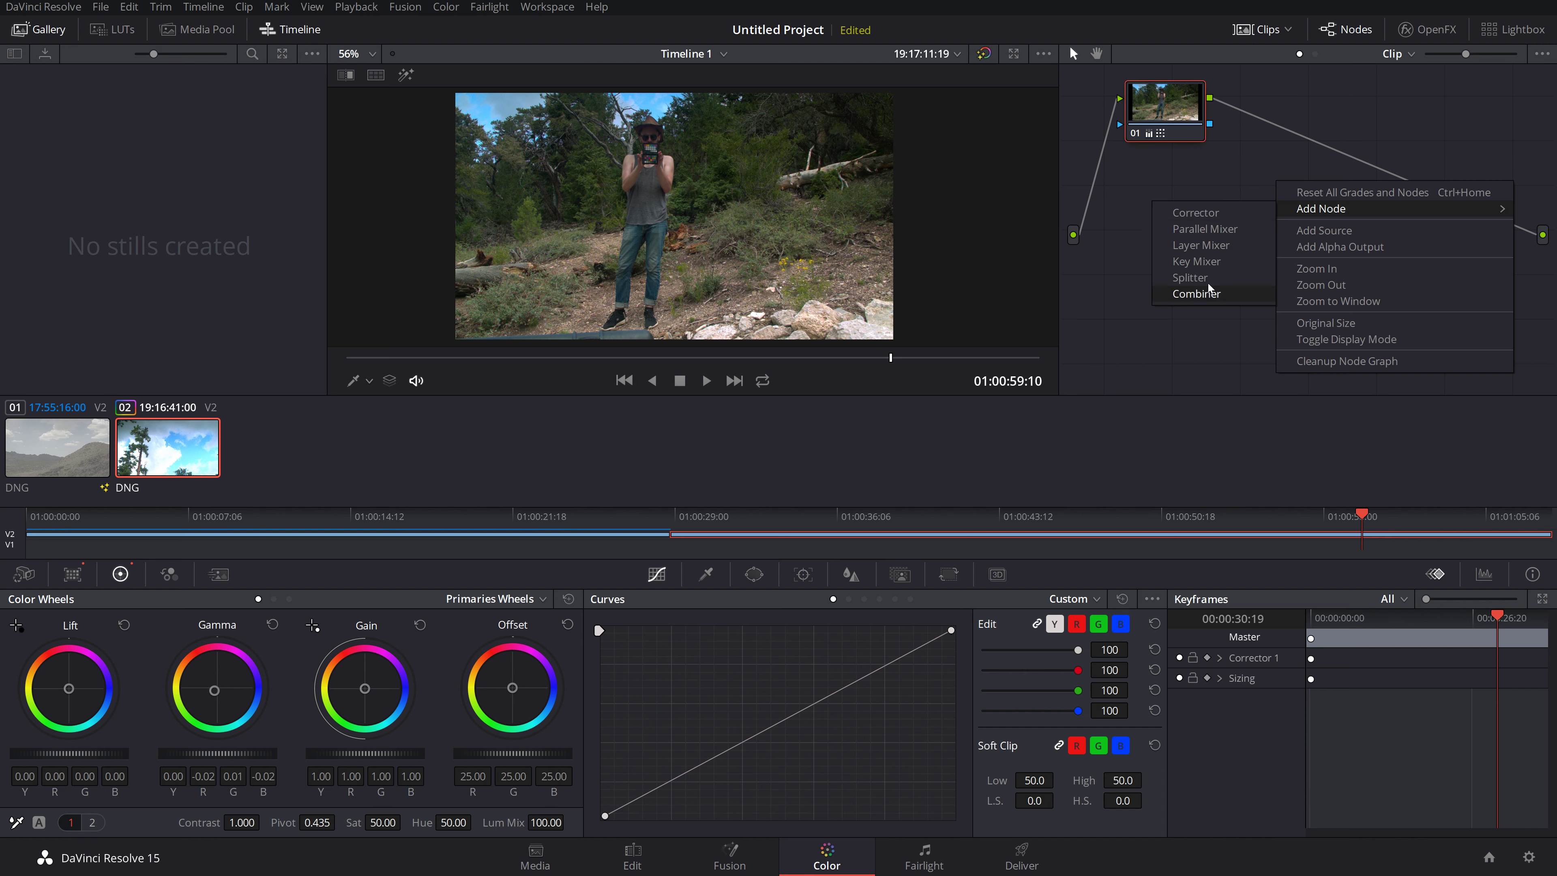
left_click(1208, 213)
left_click_drag(1277, 202, 1134, 183)
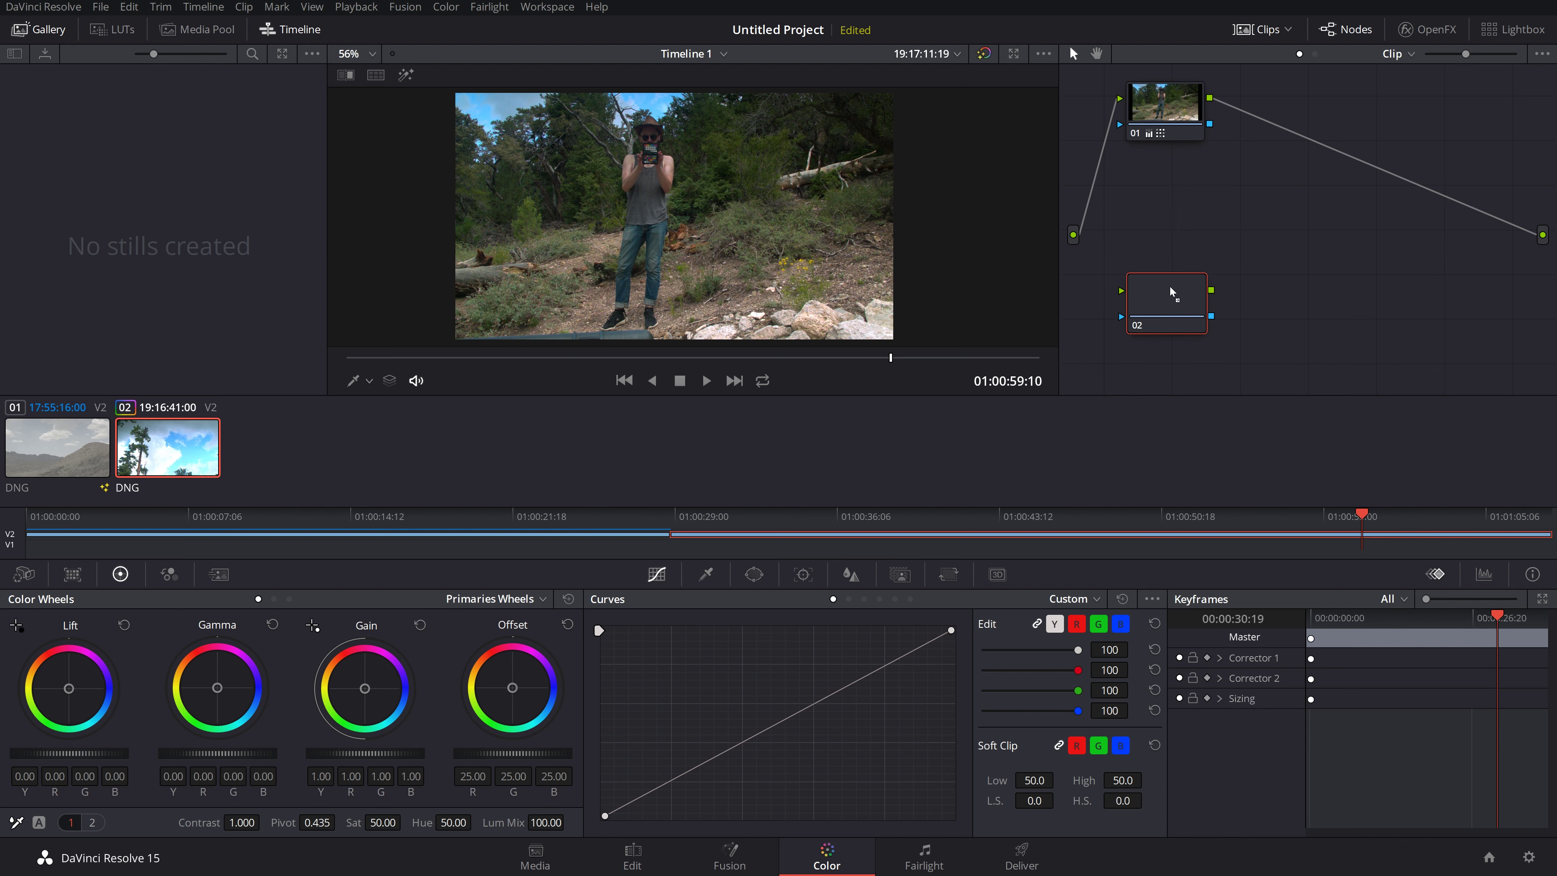
left_click_drag(1170, 293, 1340, 135)
left_click_drag(1175, 126, 1203, 252)
left_click_drag(1341, 136, 1378, 289)
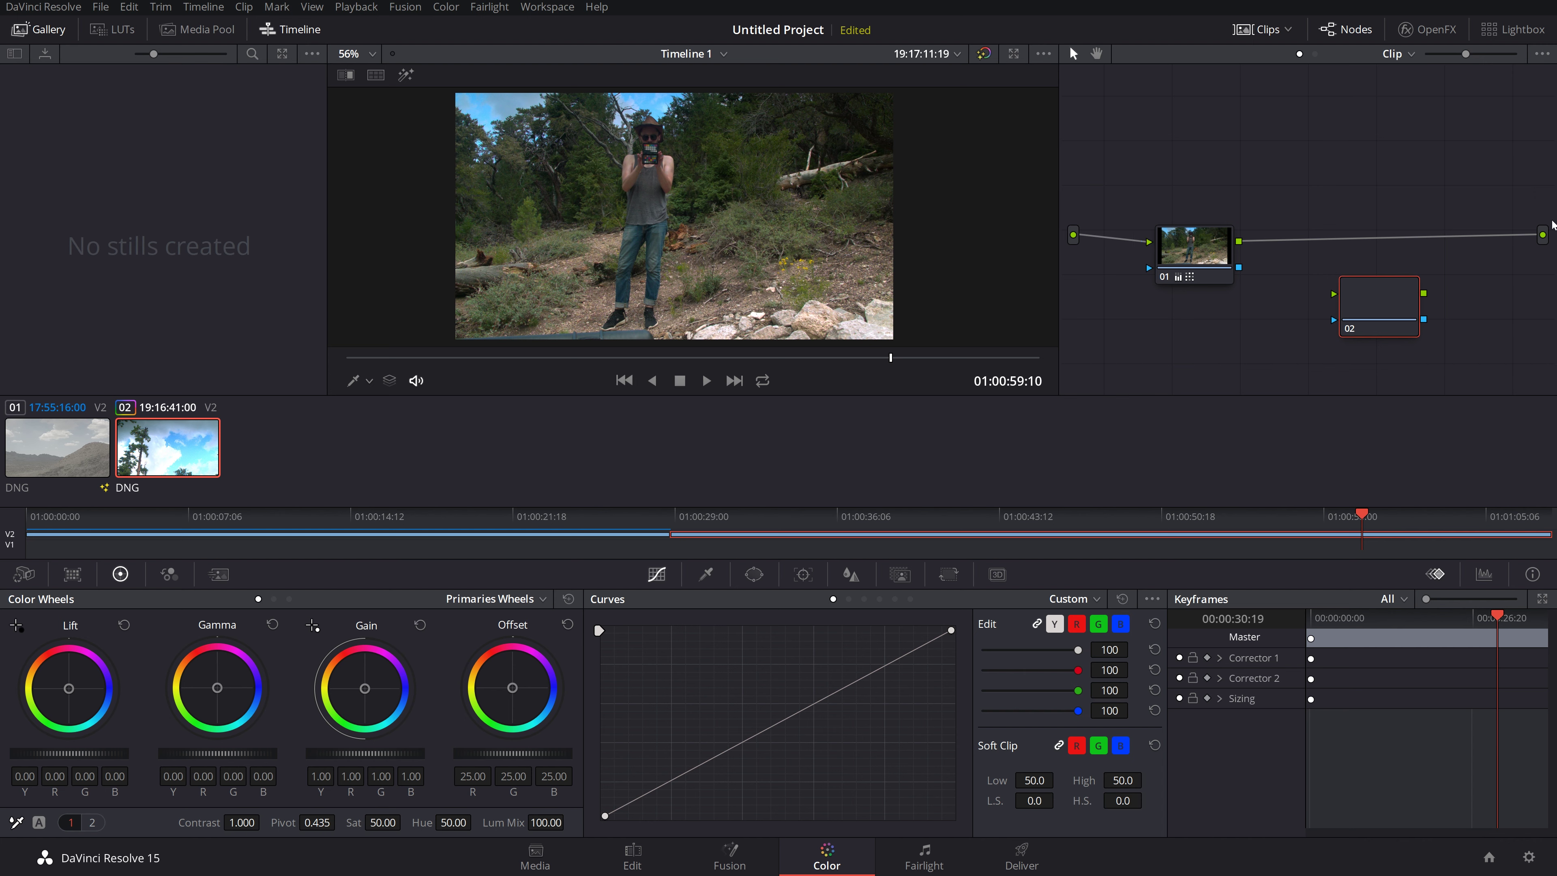
left_click_drag(1364, 285, 1306, 268)
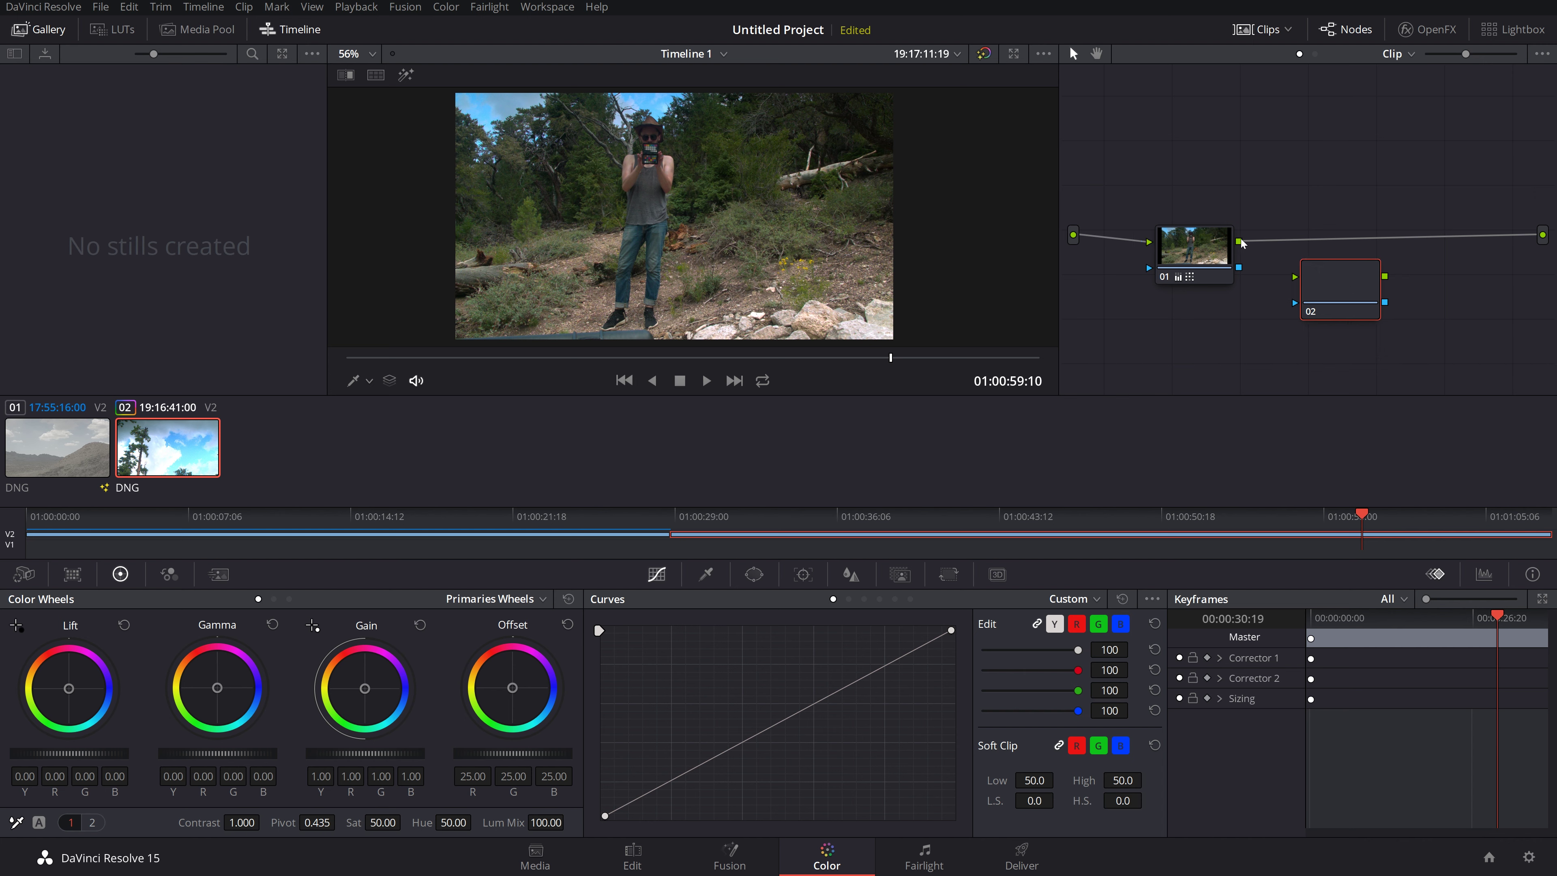
Step: Wire node 01 into node 02 and node 02 into the output, then raise both nodes
mouse_move(1282, 270)
left_mouse_down()
mouse_move(1295, 276)
mouse_move(1228, 232)
mouse_move(1296, 277)
left_mouse_up()
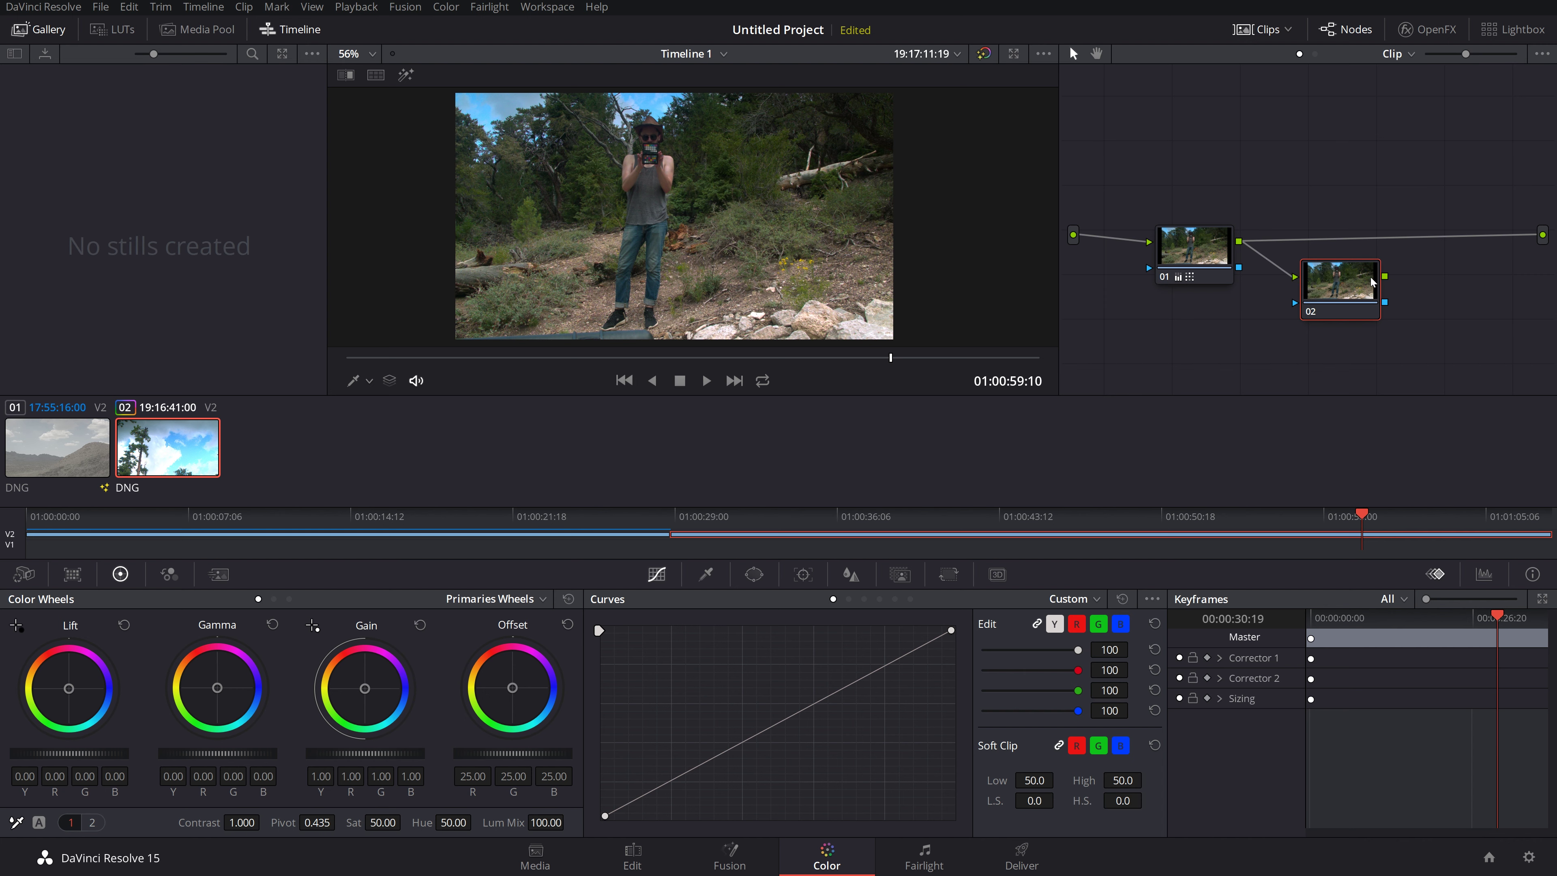
left_click_drag(1385, 278, 1543, 235)
left_click_drag(1349, 282, 1360, 243)
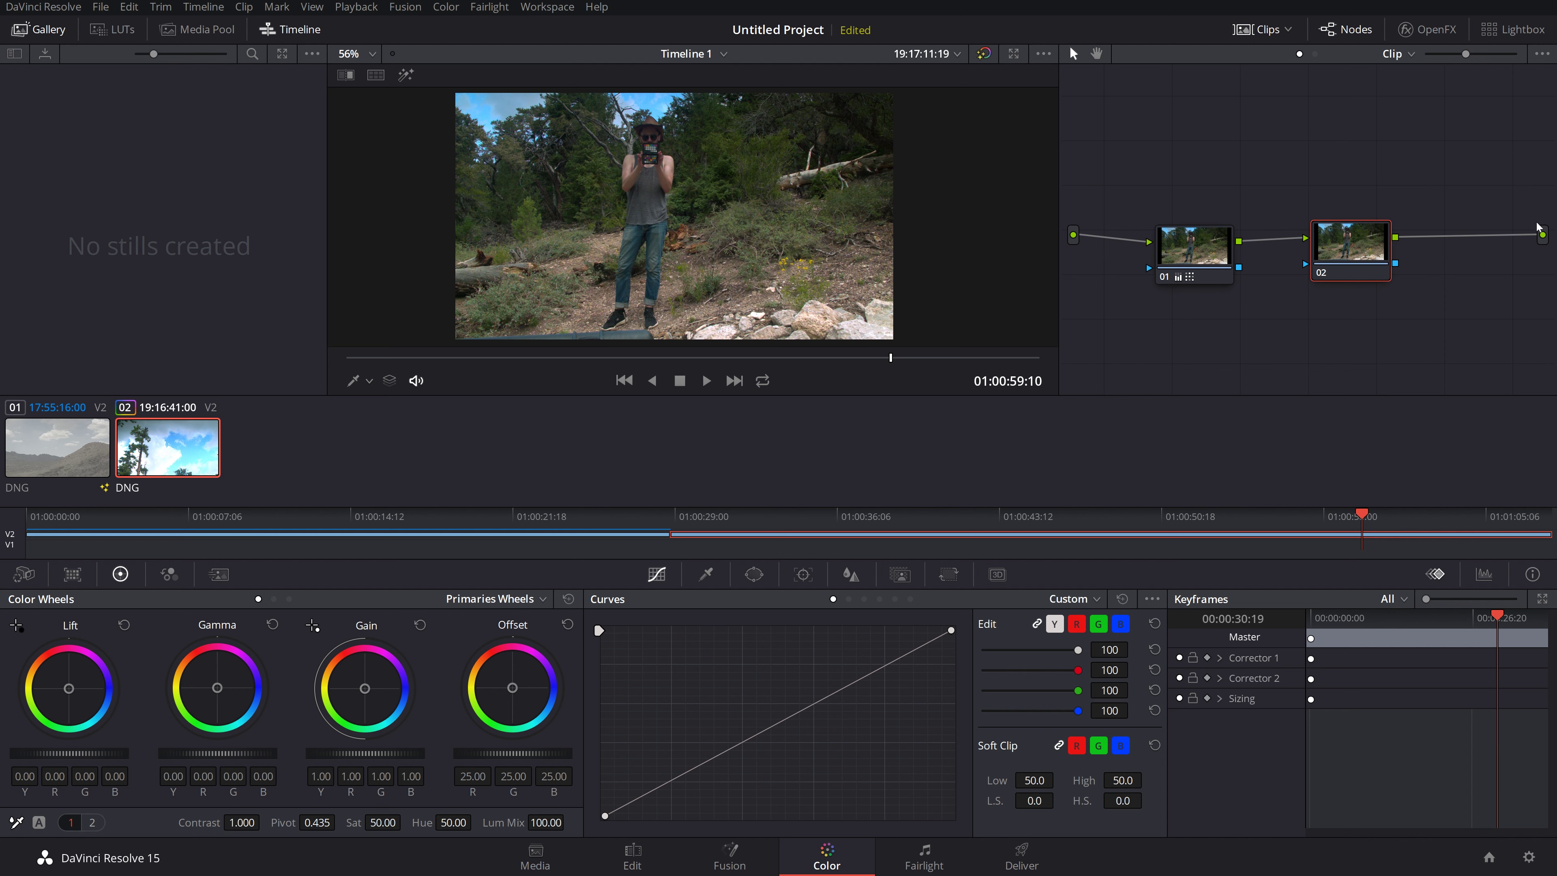
left_click_drag(1348, 254, 1328, 191)
left_click_drag(1179, 256, 1172, 182)
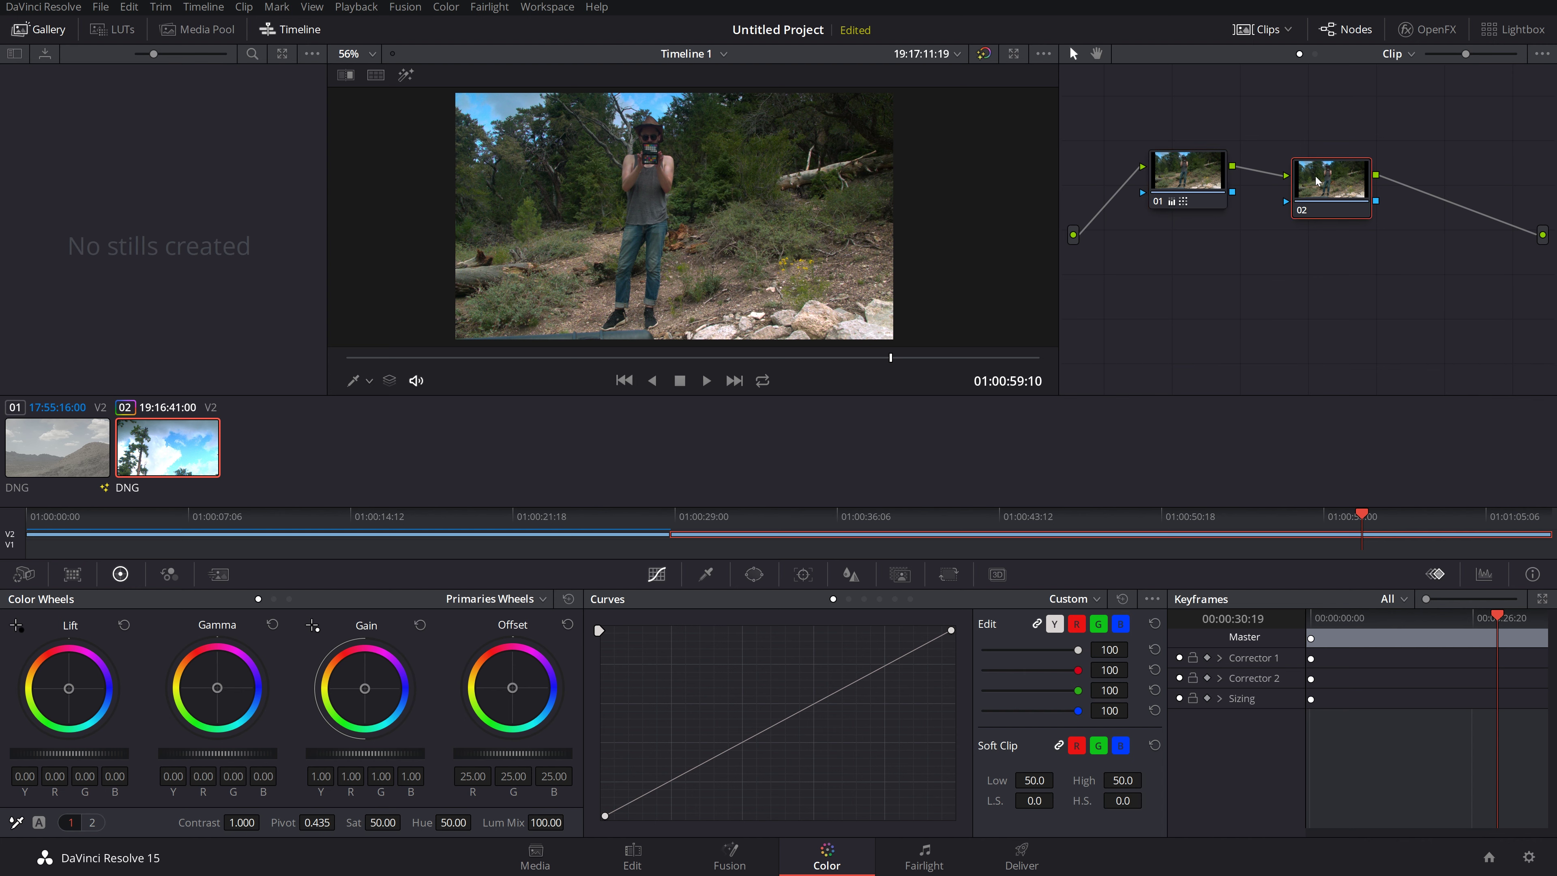
left_click_drag(1327, 185, 1325, 153)
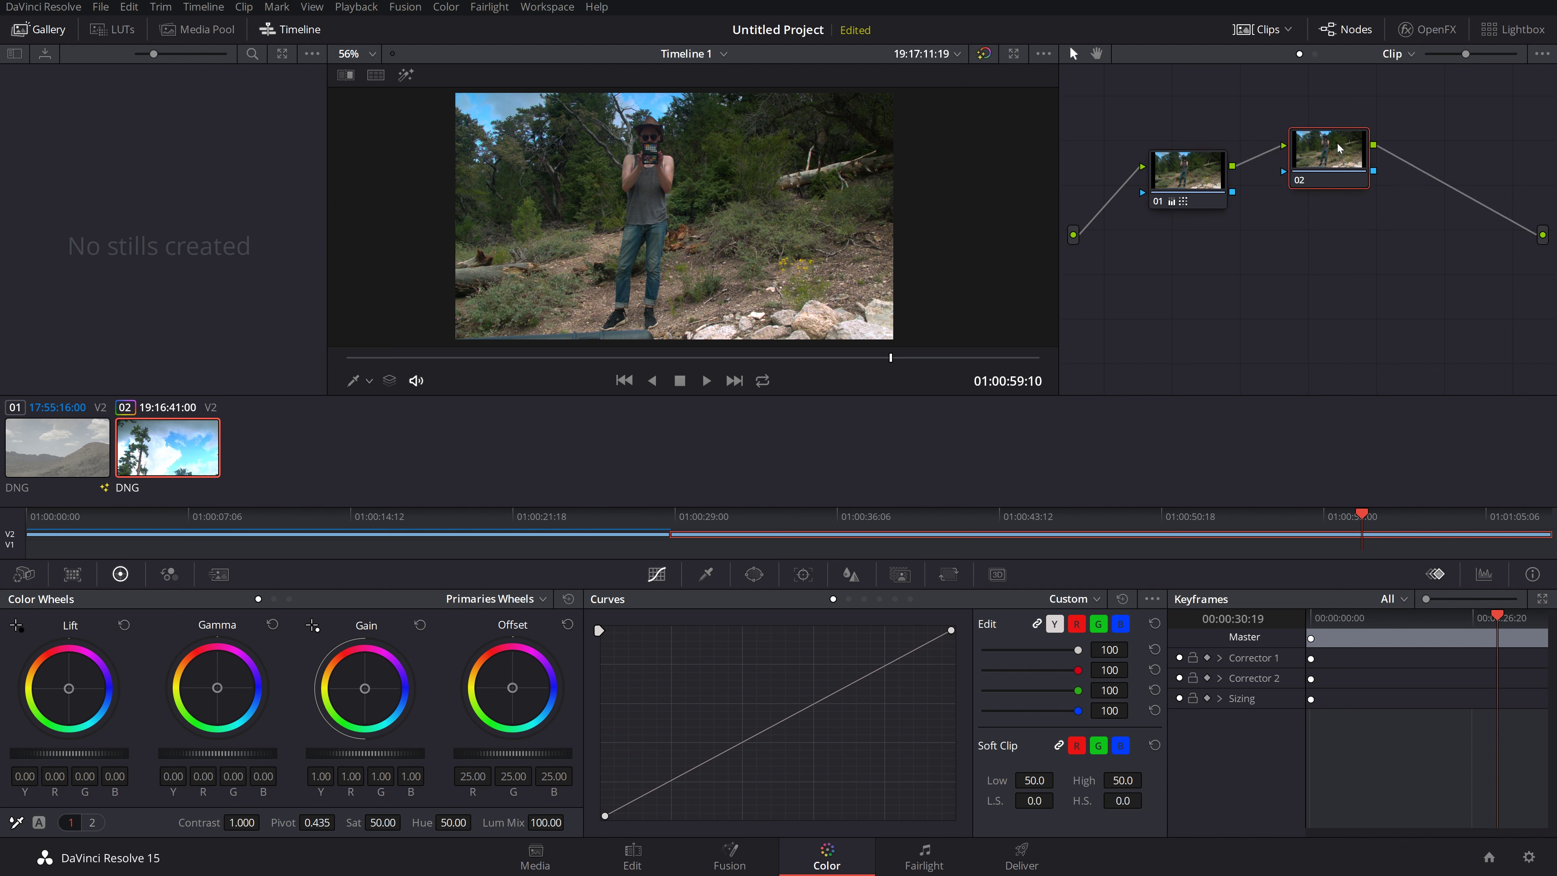
mouse_move(1340, 147)
left_mouse_down()
mouse_move(1342, 330)
mouse_move(1366, 138)
left_mouse_up()
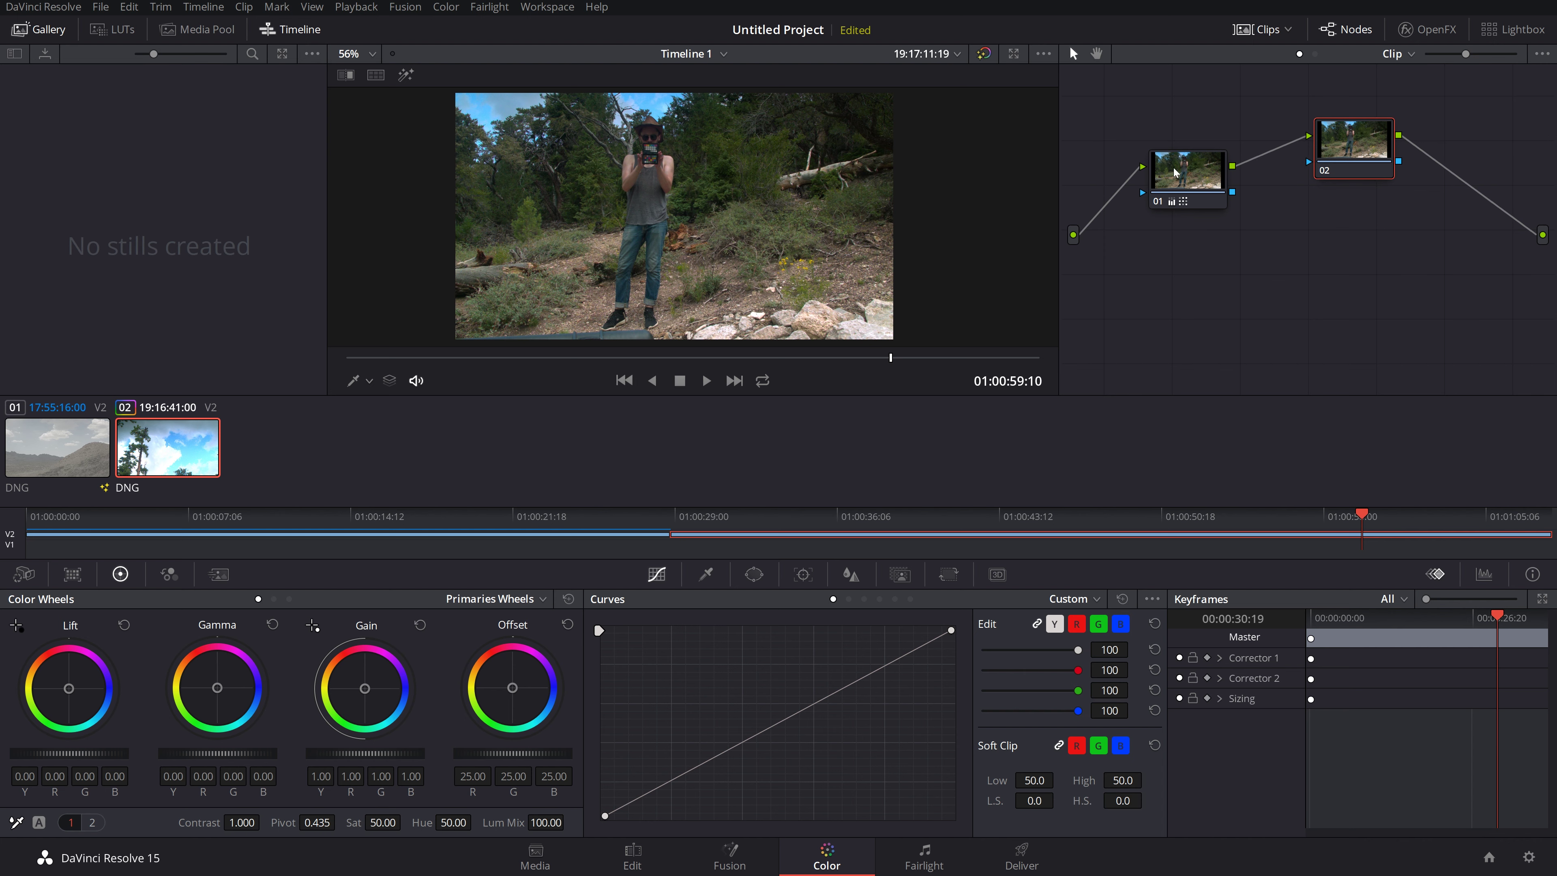
Step: Select node 02 and line nodes 01 and 02 up side by side
left_click(1190, 167)
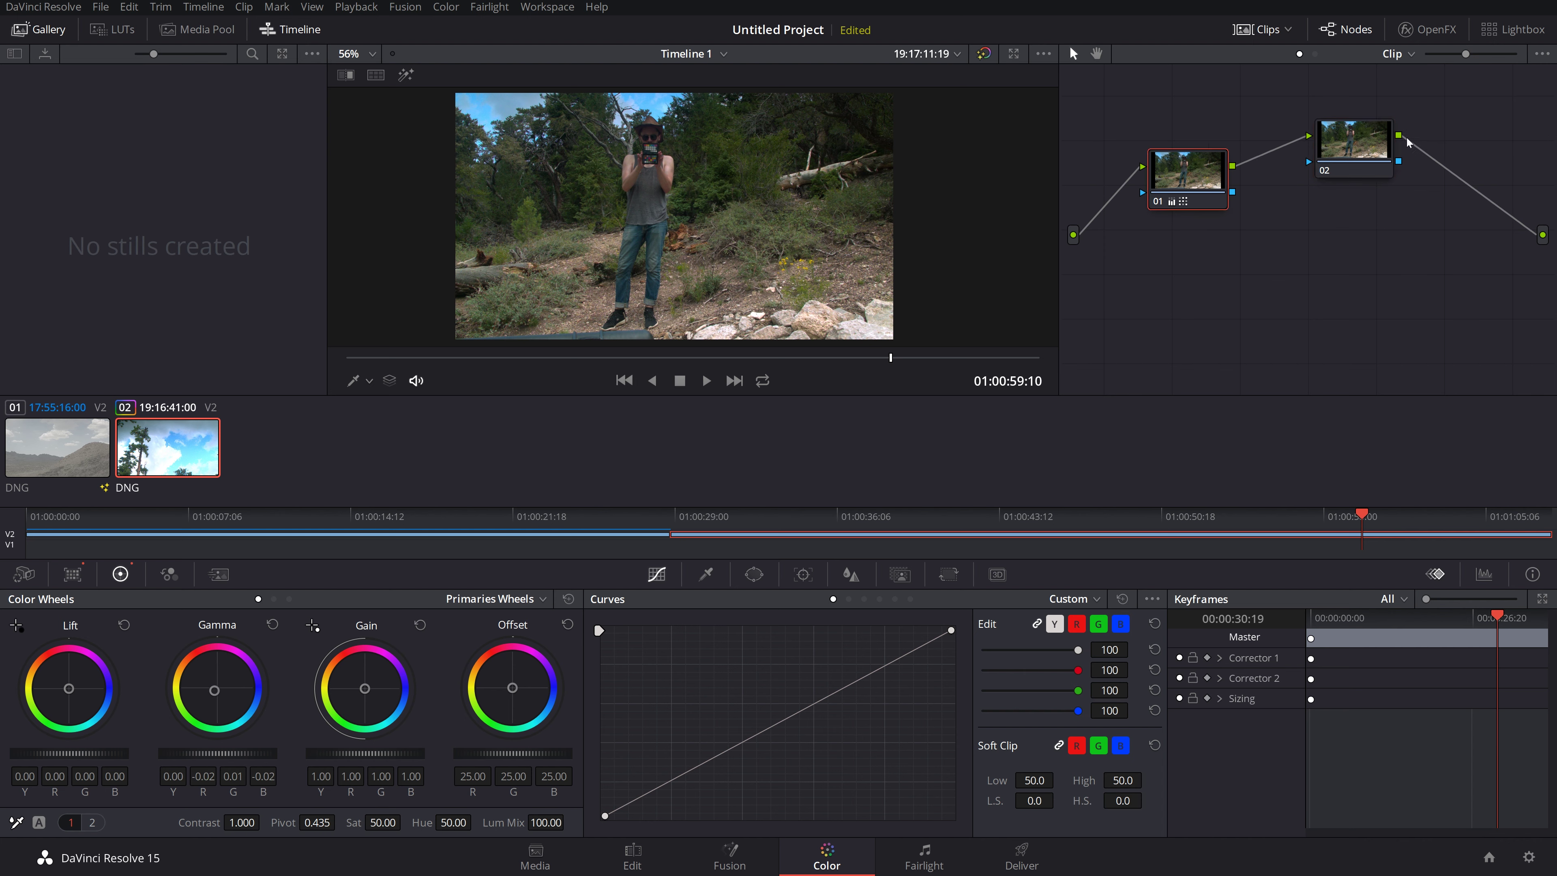
left_click(1353, 140)
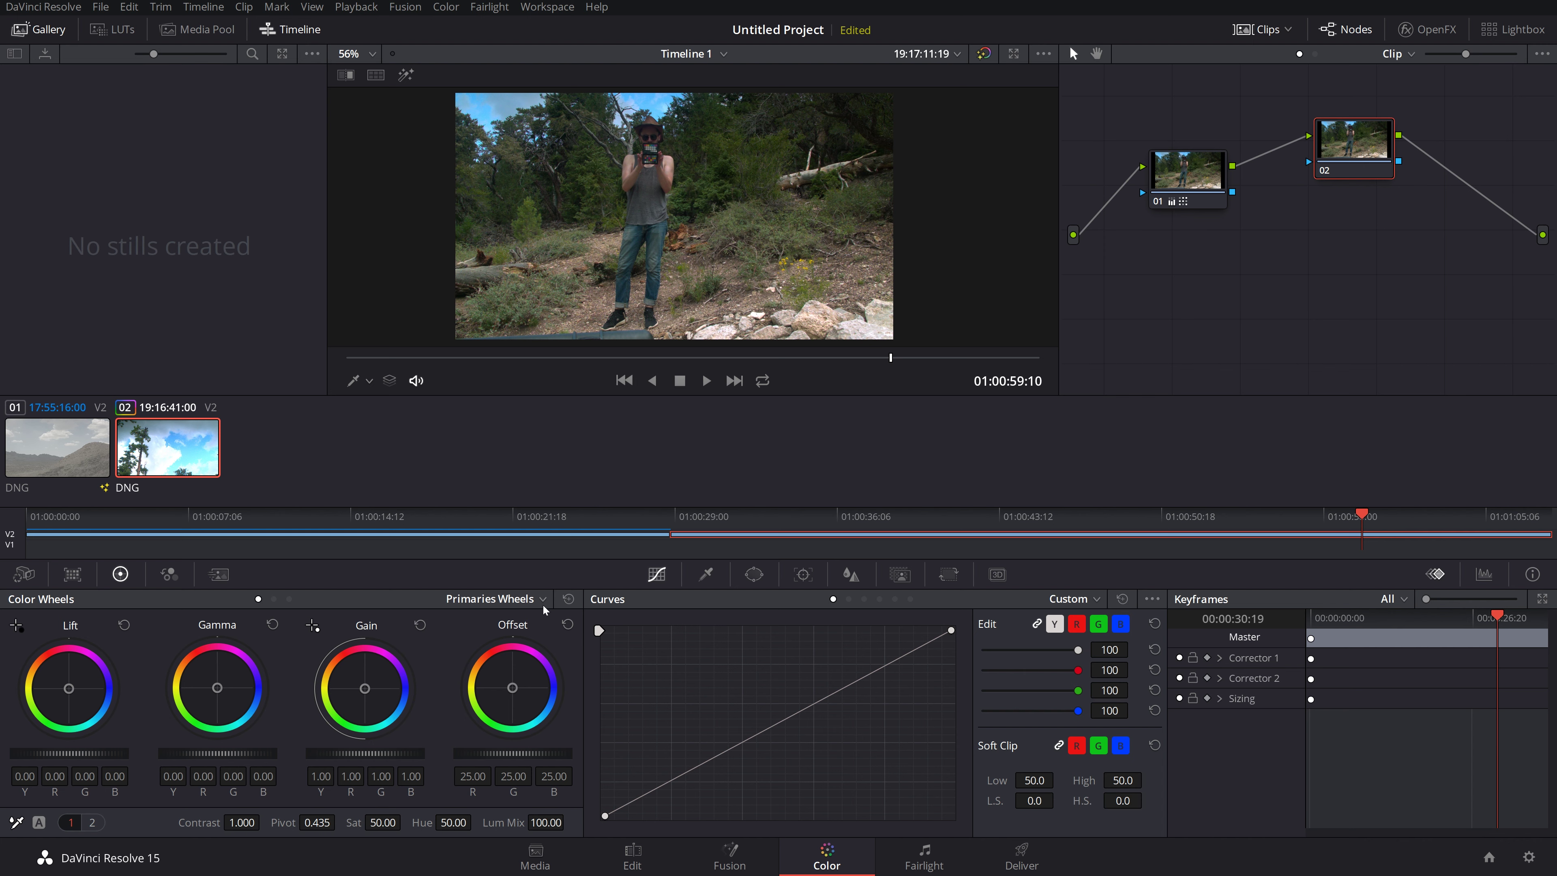
left_click_drag(1354, 134, 1330, 102)
left_click_drag(1199, 166, 1194, 120)
left_click_drag(1321, 103, 1326, 132)
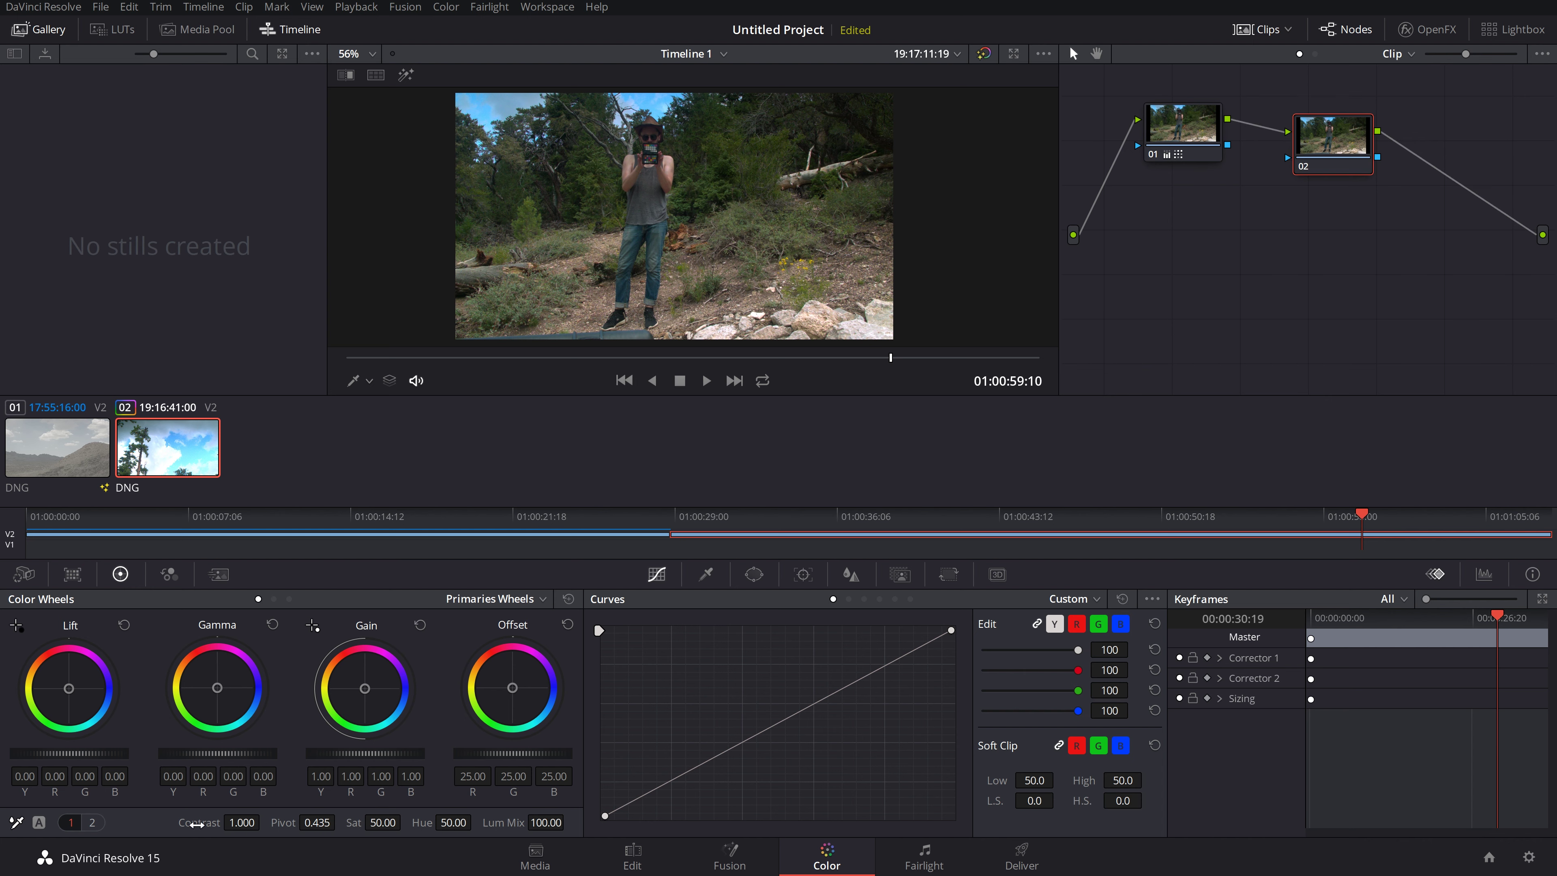
Step: Raise node 02's Contrast to 1.178 and reset Saturation to its default 50
left_click(92, 822)
left_click(77, 822)
mouse_move(264, 820)
left_mouse_down()
mouse_move(365, 833)
mouse_move(236, 832)
left_mouse_up()
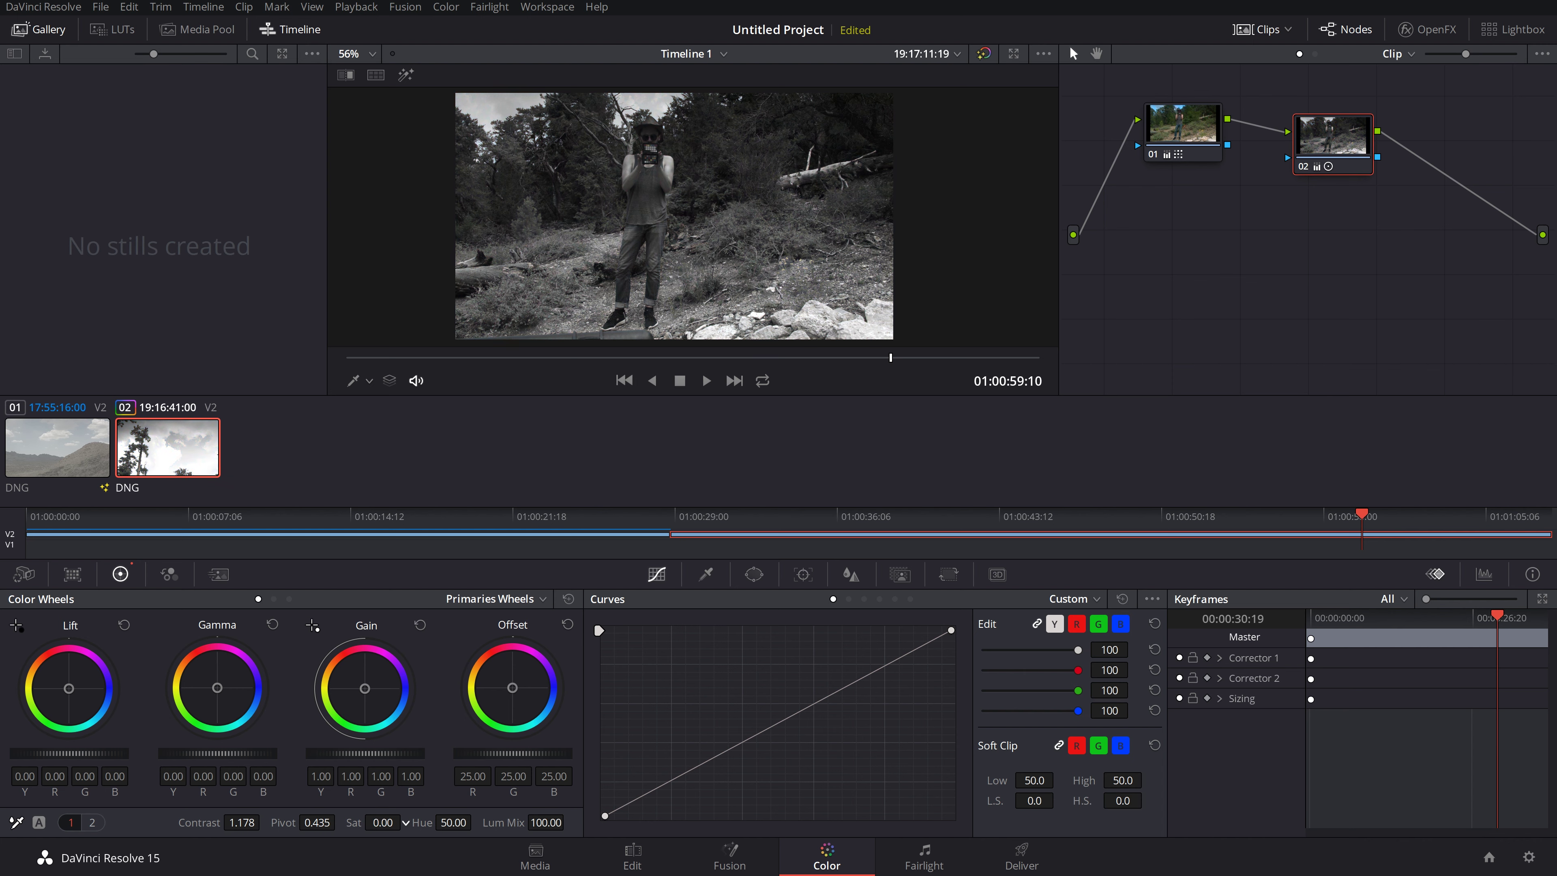
left_click(91, 823)
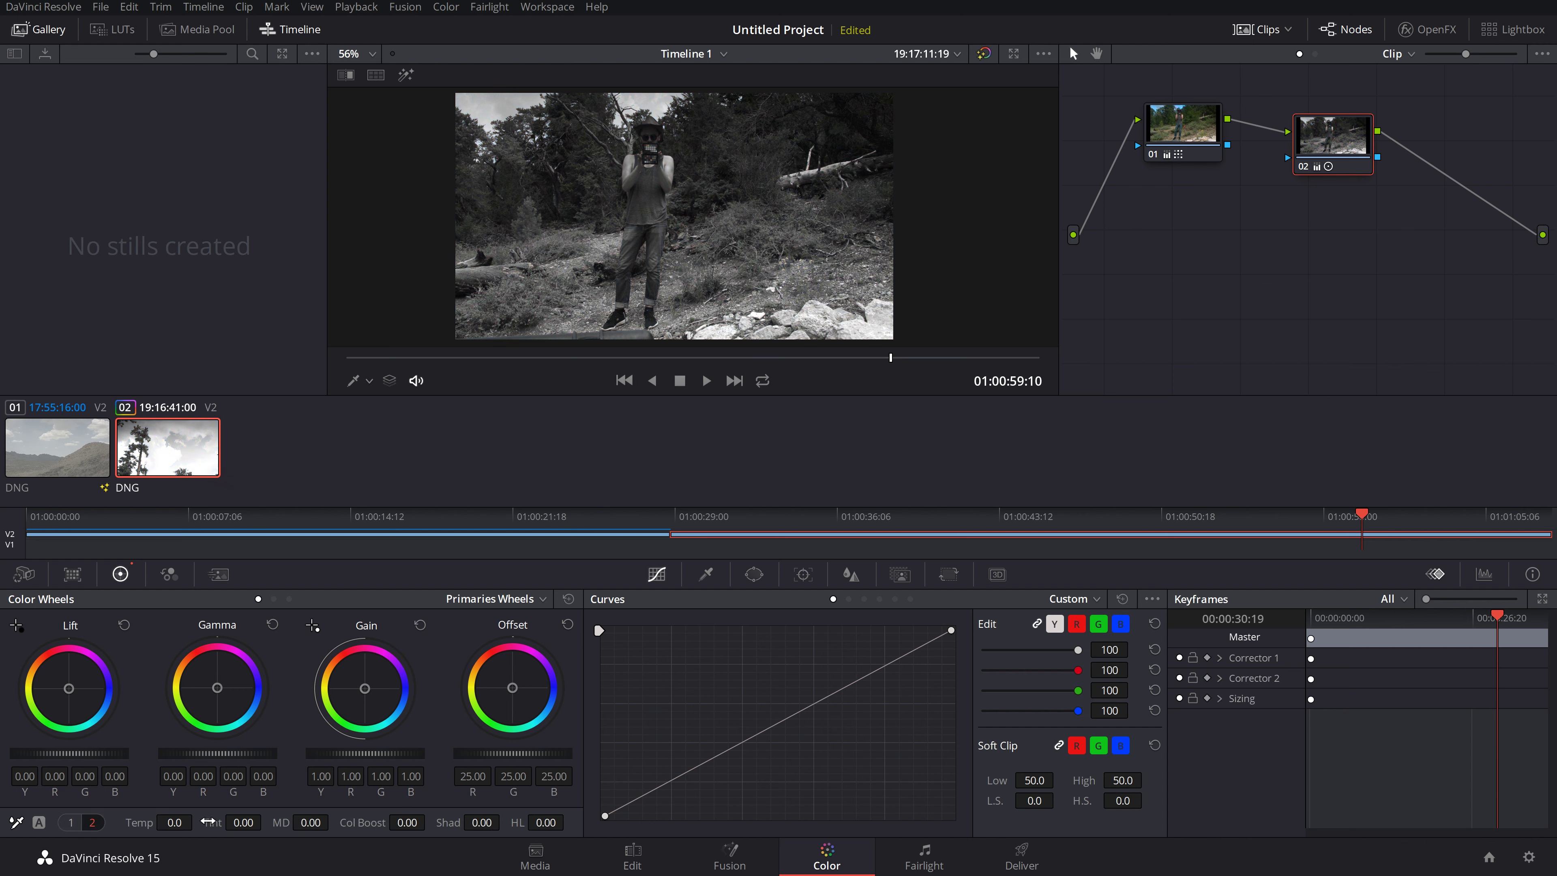
left_click(71, 823)
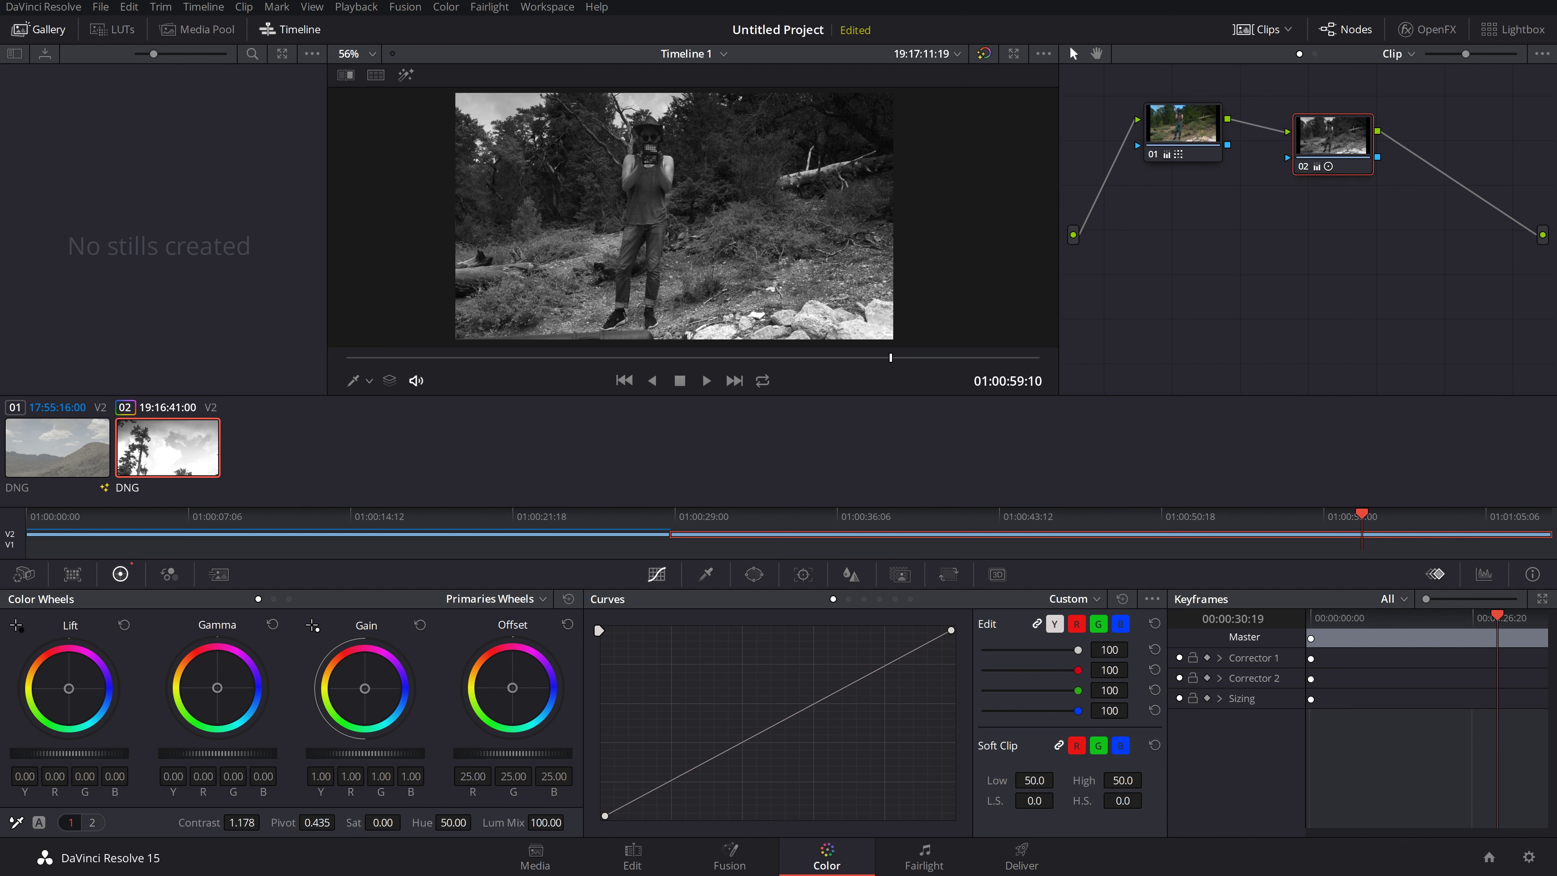
mouse_move(381, 822)
left_mouse_down()
mouse_move(405, 822)
mouse_move(359, 824)
mouse_move(383, 837)
mouse_move(388, 824)
left_mouse_up()
double_click(378, 817)
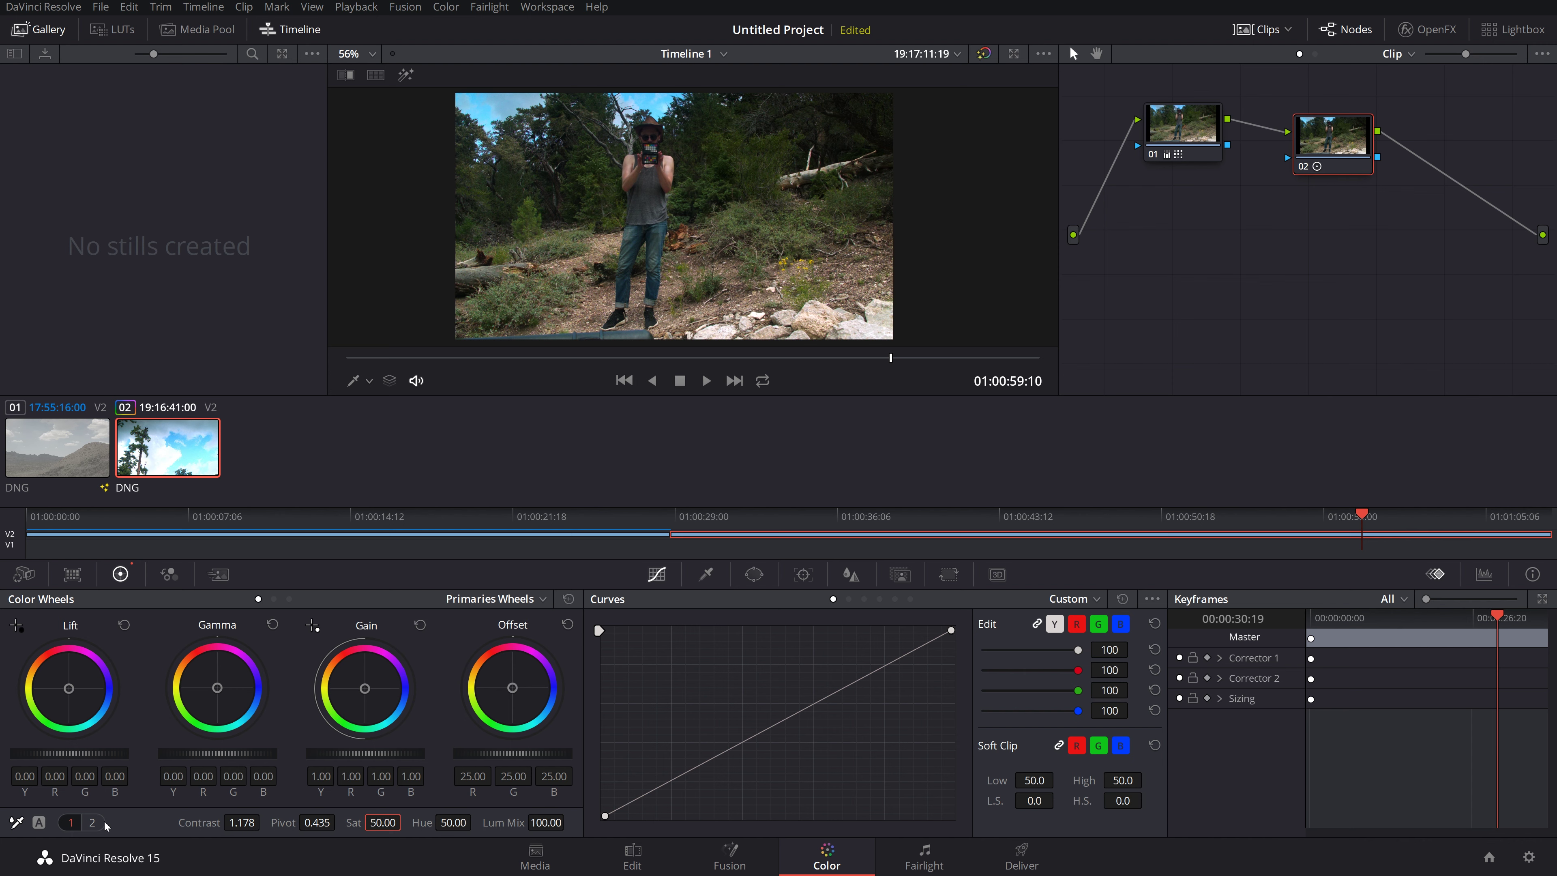
left_click(92, 822)
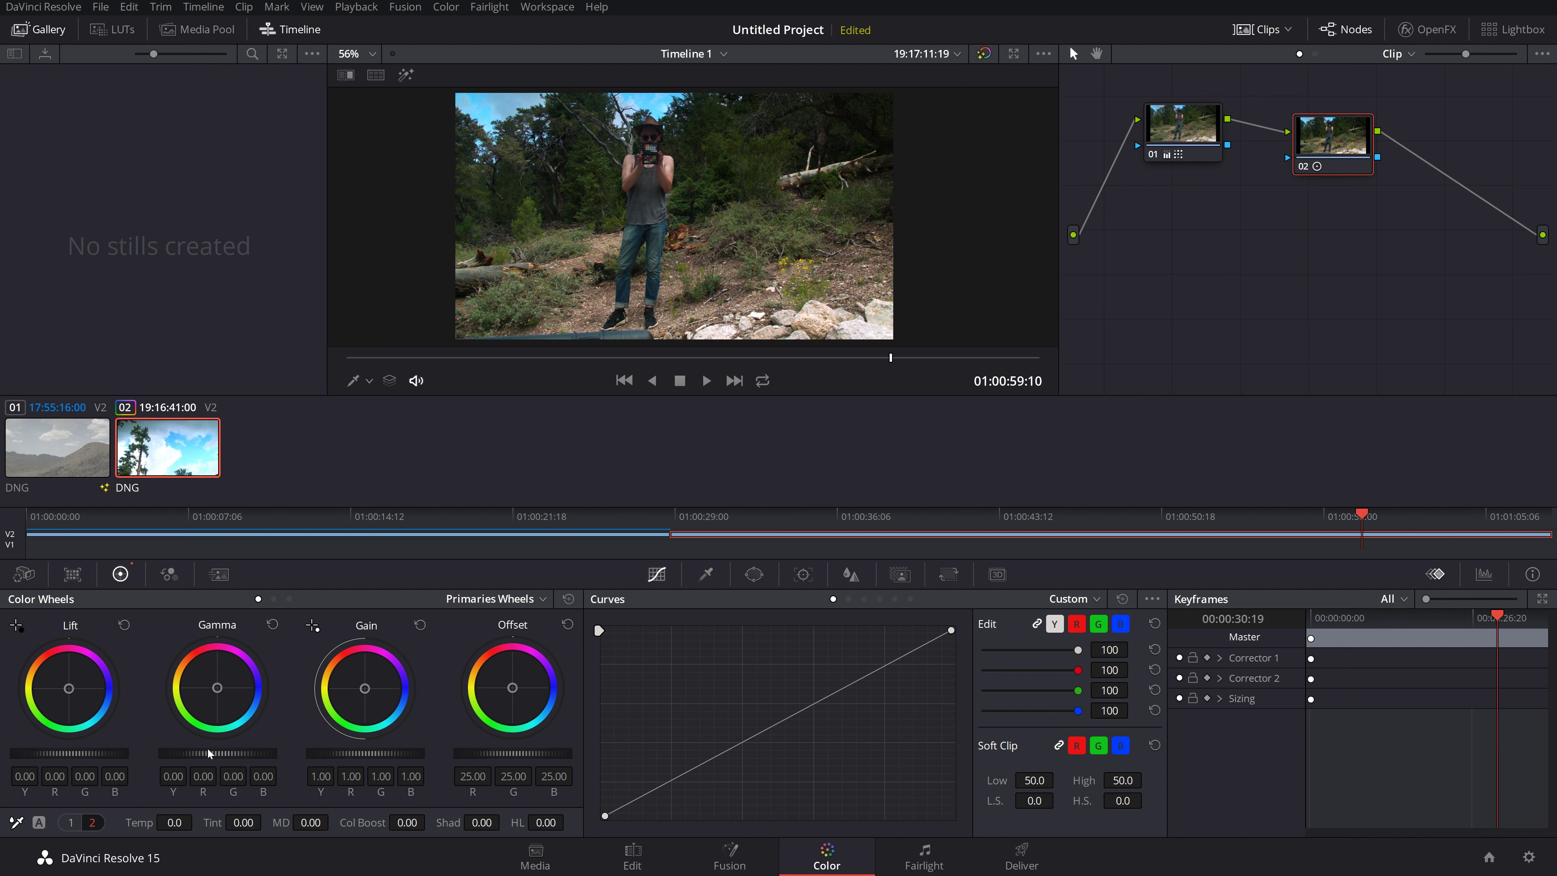
left_click_drag(217, 687, 216, 689)
left_click(271, 624)
left_click_drag(217, 688, 239, 665)
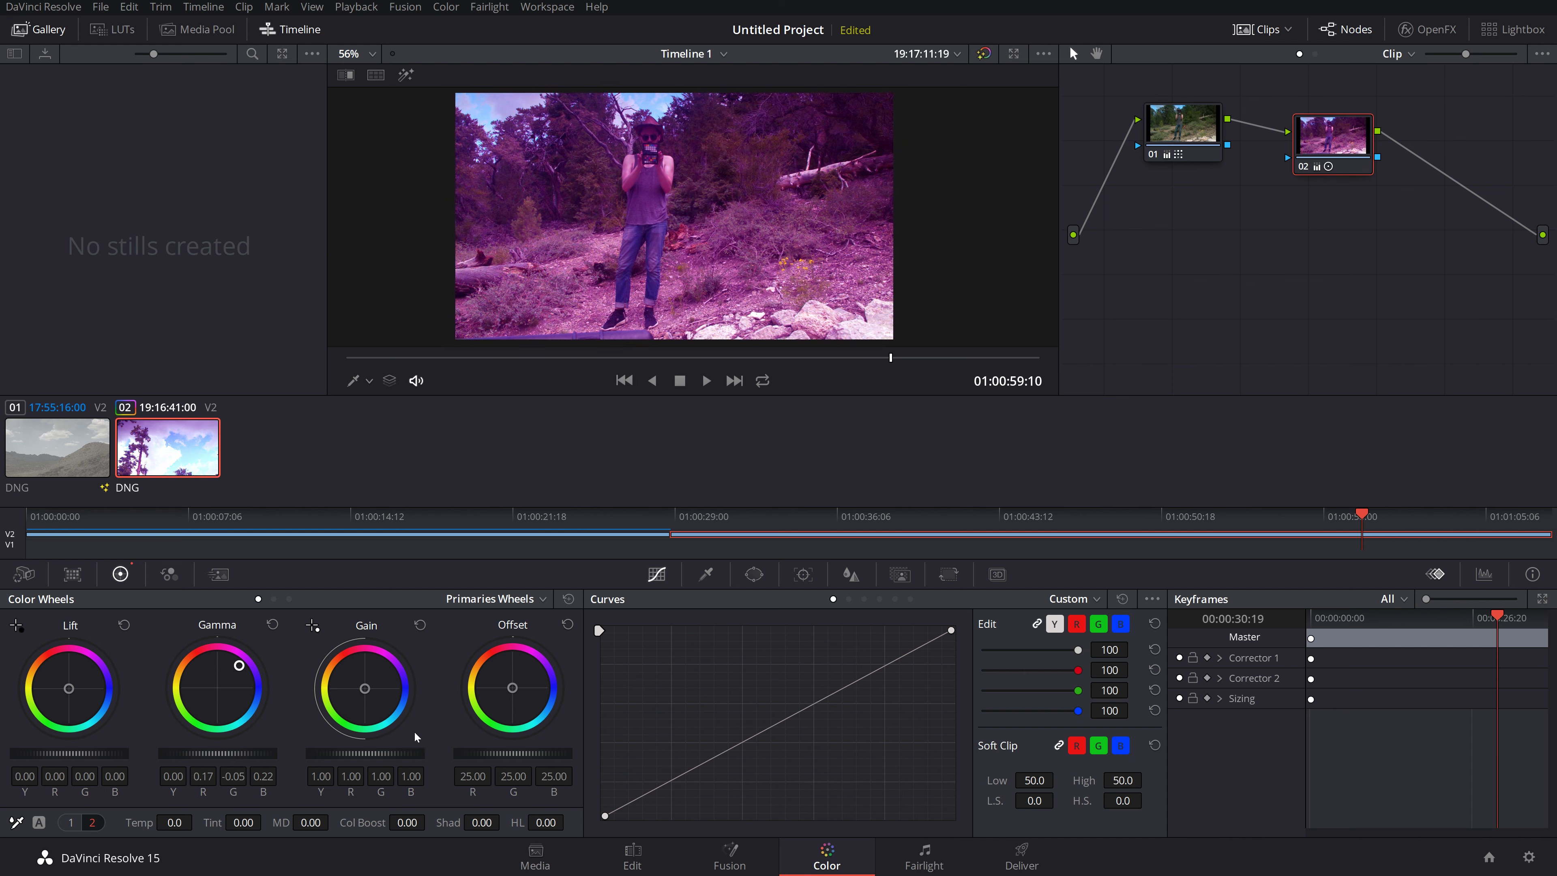
left_click_drag(353, 686, 349, 689)
left_click_drag(356, 697, 345, 709)
left_click_drag(68, 688, 80, 681)
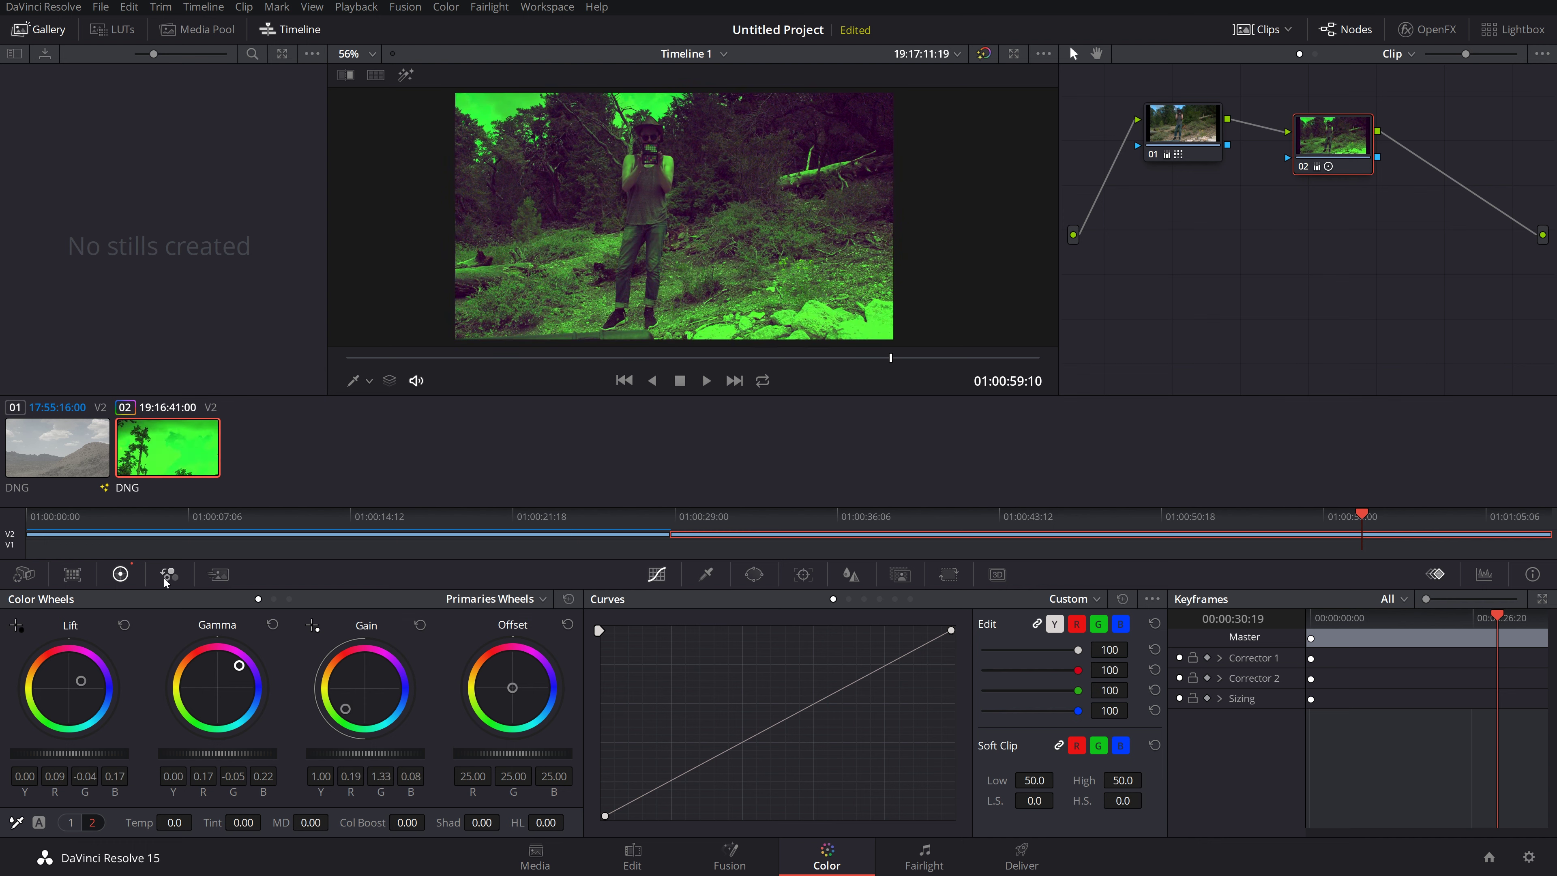
left_click(123, 625)
left_click(273, 625)
left_click(419, 624)
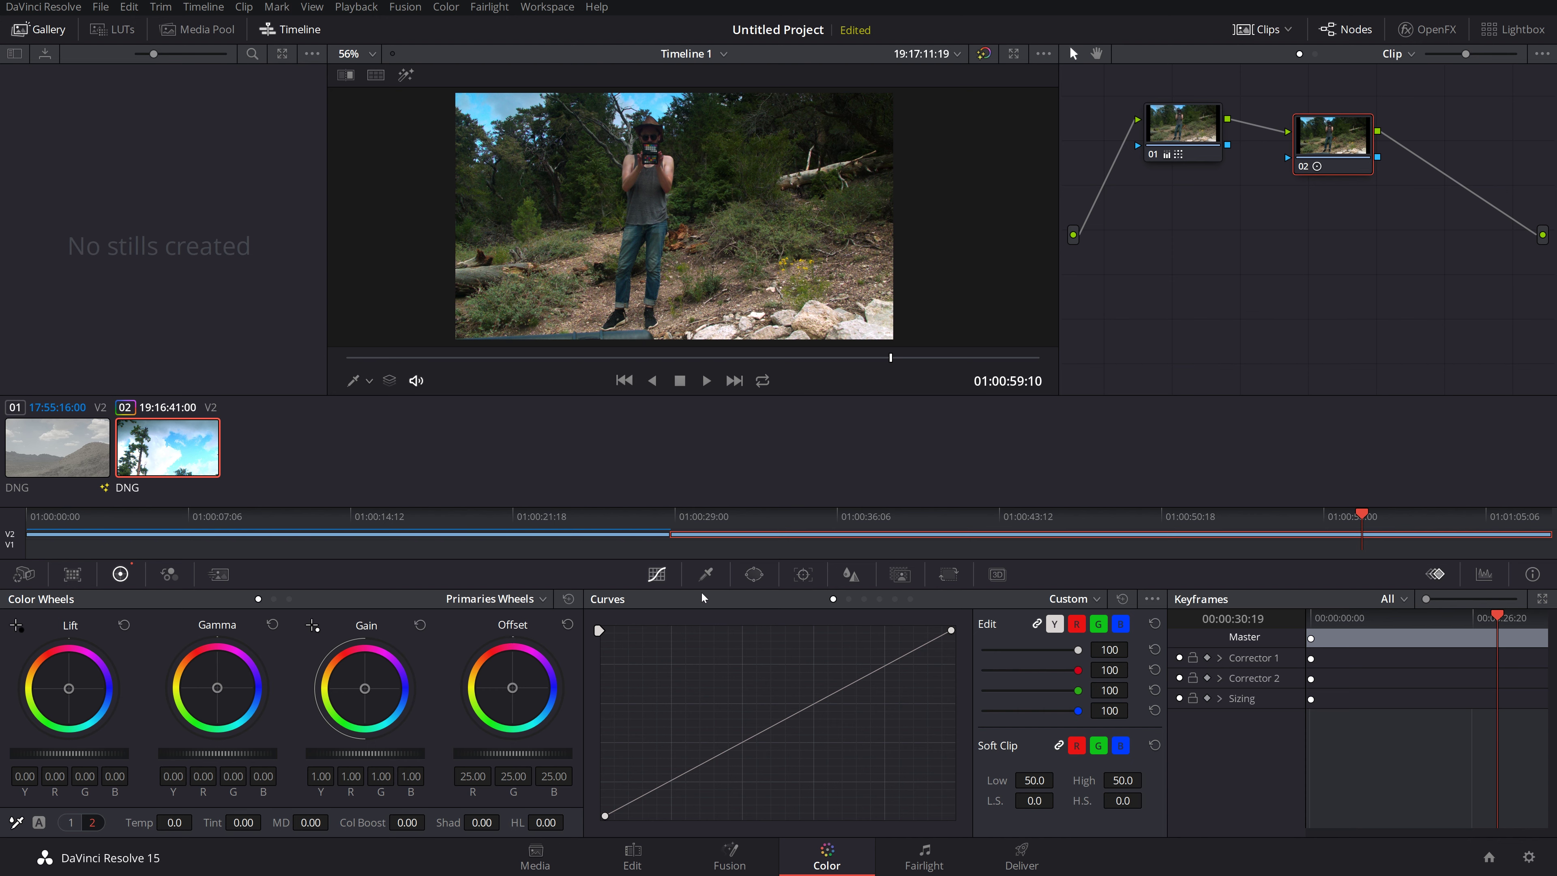
left_click(705, 574)
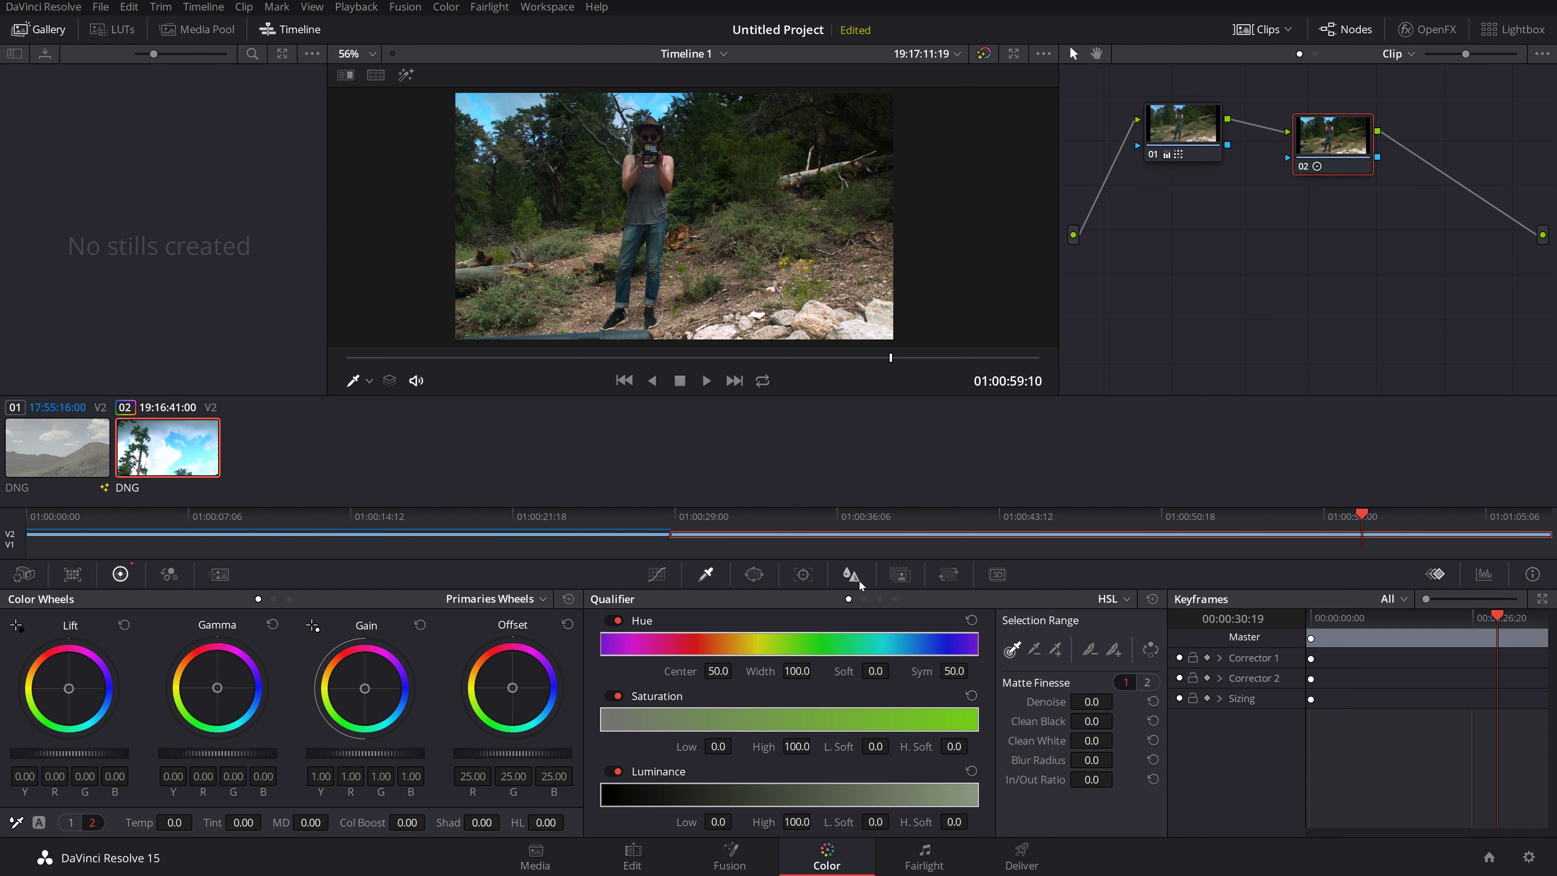
left_click(863, 598)
left_click(658, 576)
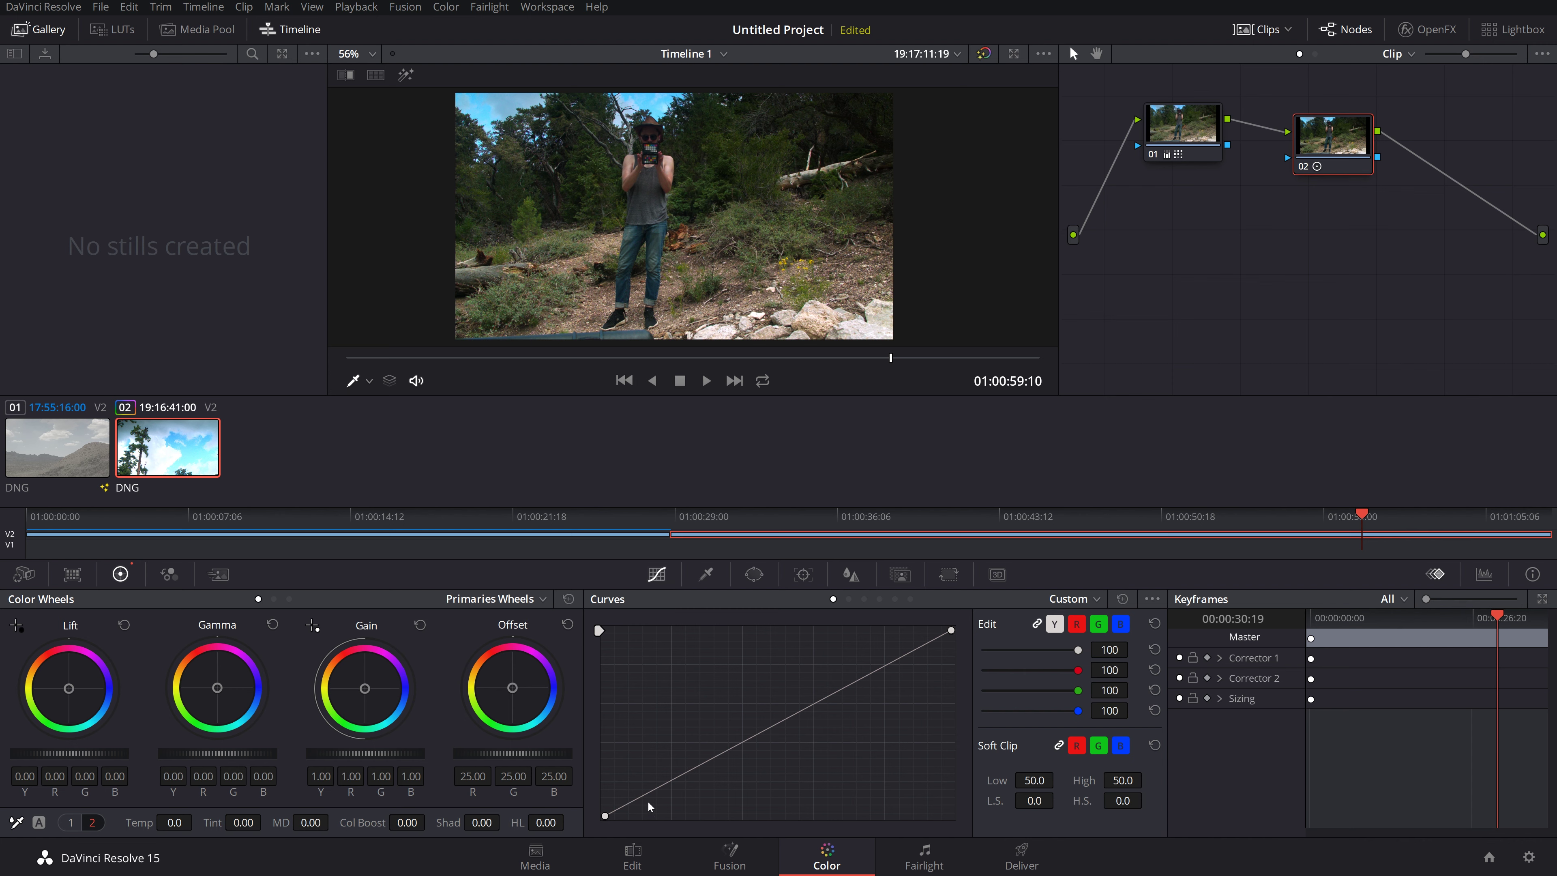
left_click_drag(624, 805, 842, 648)
left_click_drag(701, 743, 655, 712)
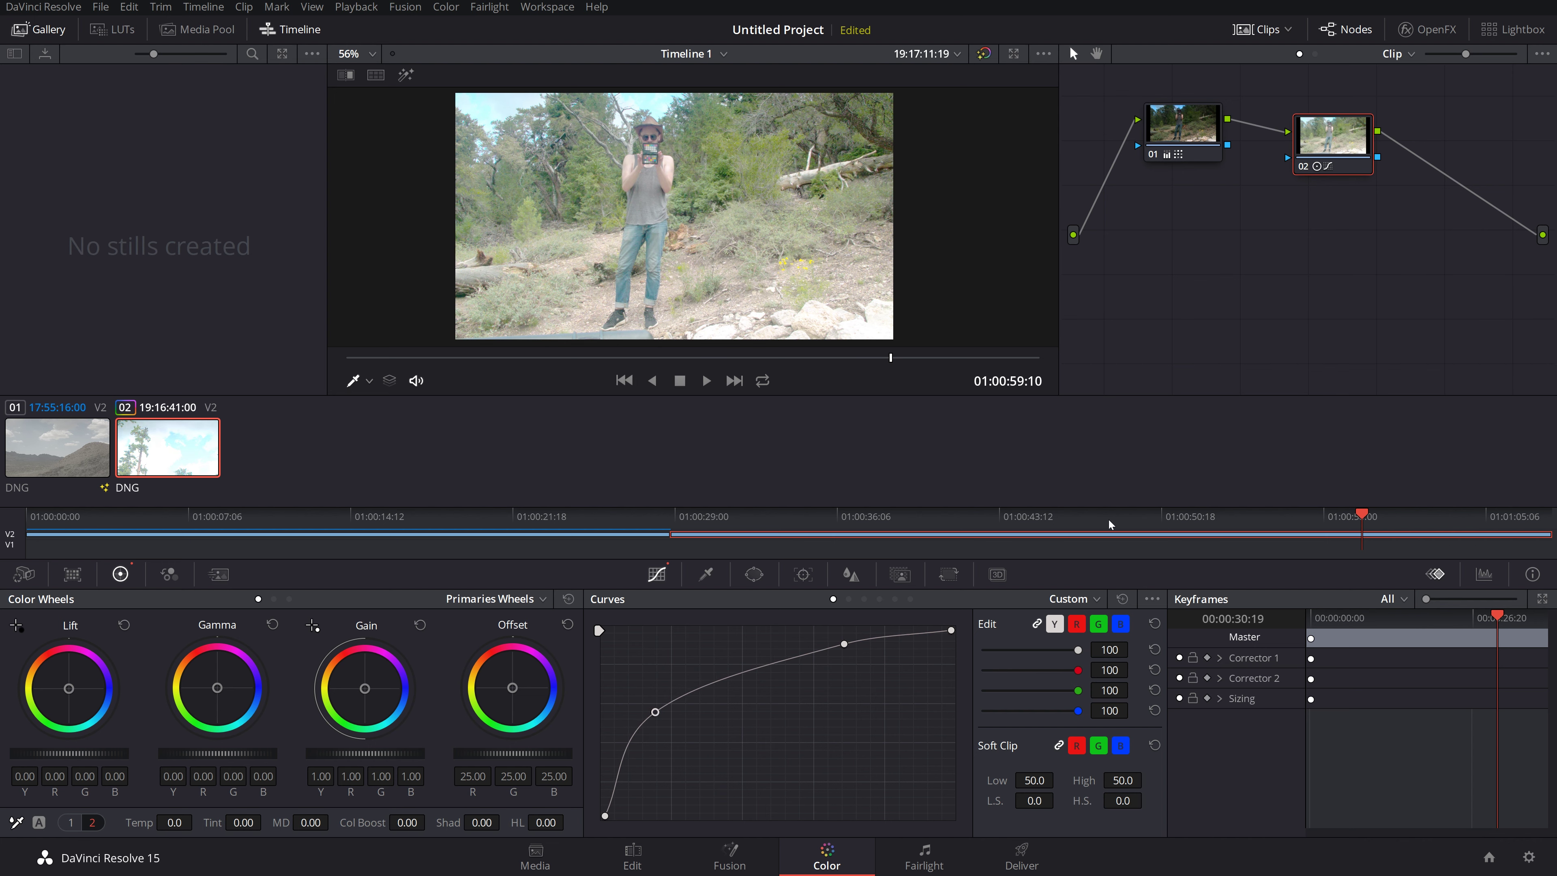
key("ctrl+z")
key("ctrl+z")
key("ctrl+z")
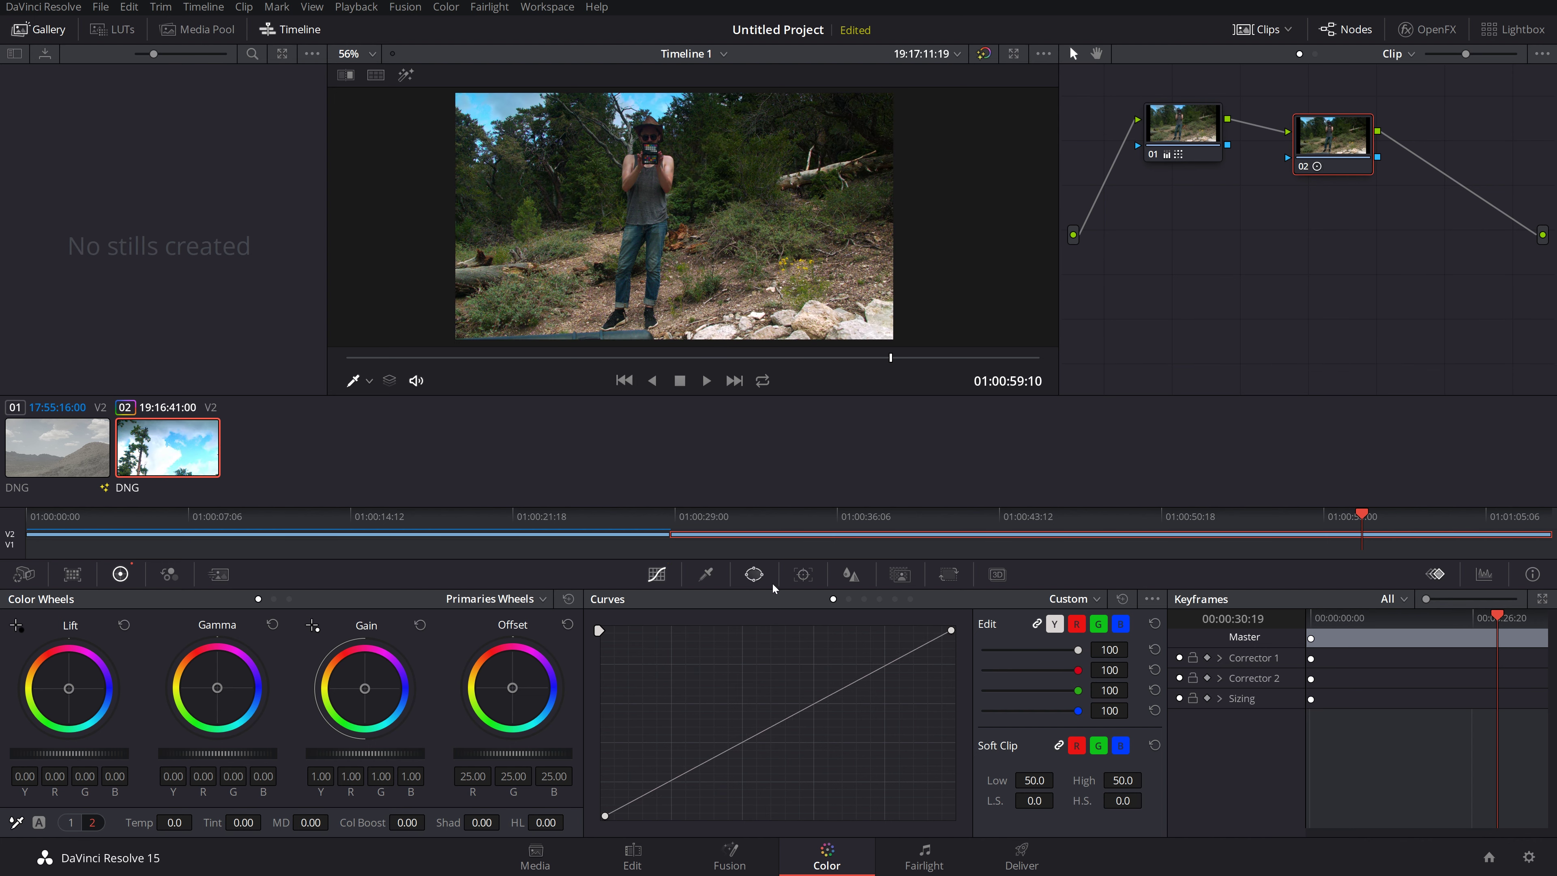
left_click(848, 599)
Step: Switch node 02's curves to Hue vs Hue
left_click(863, 599)
left_click(879, 599)
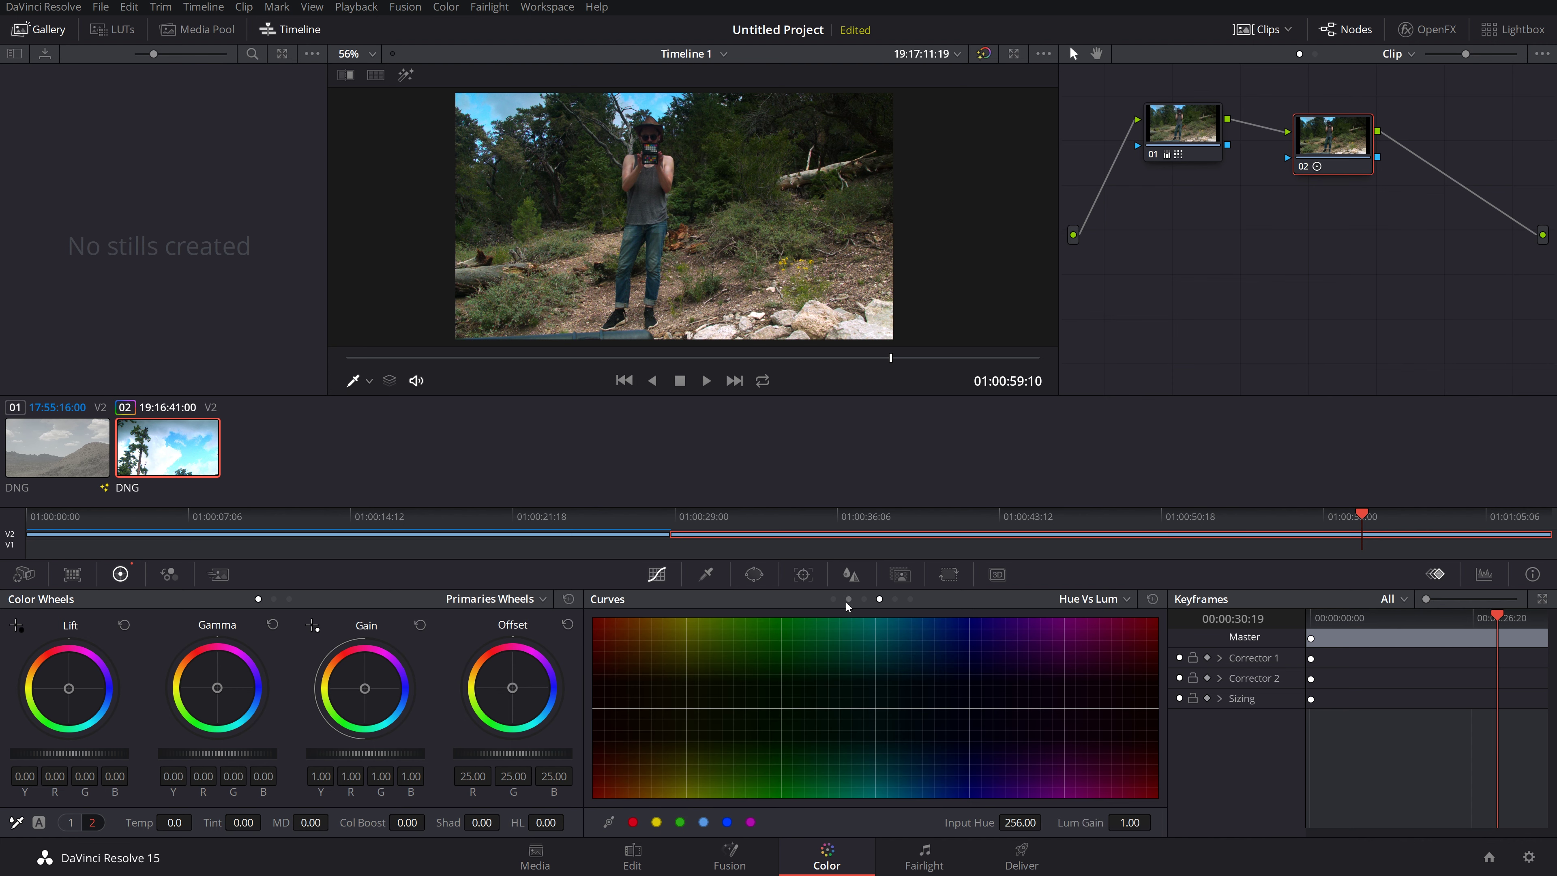
left_click(833, 599)
left_click(1071, 598)
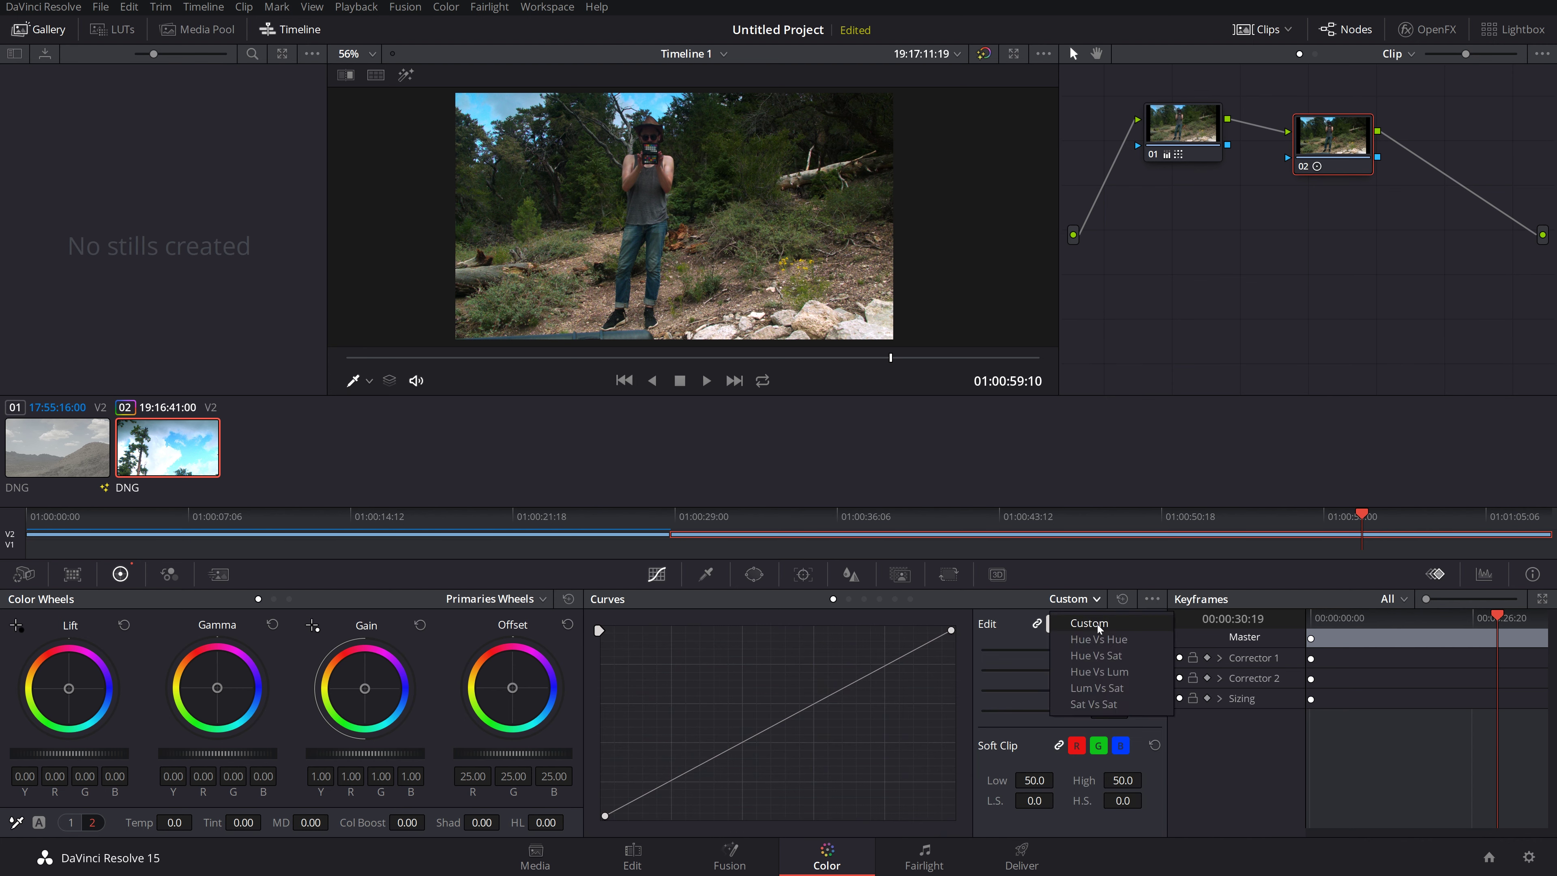
left_click(1119, 639)
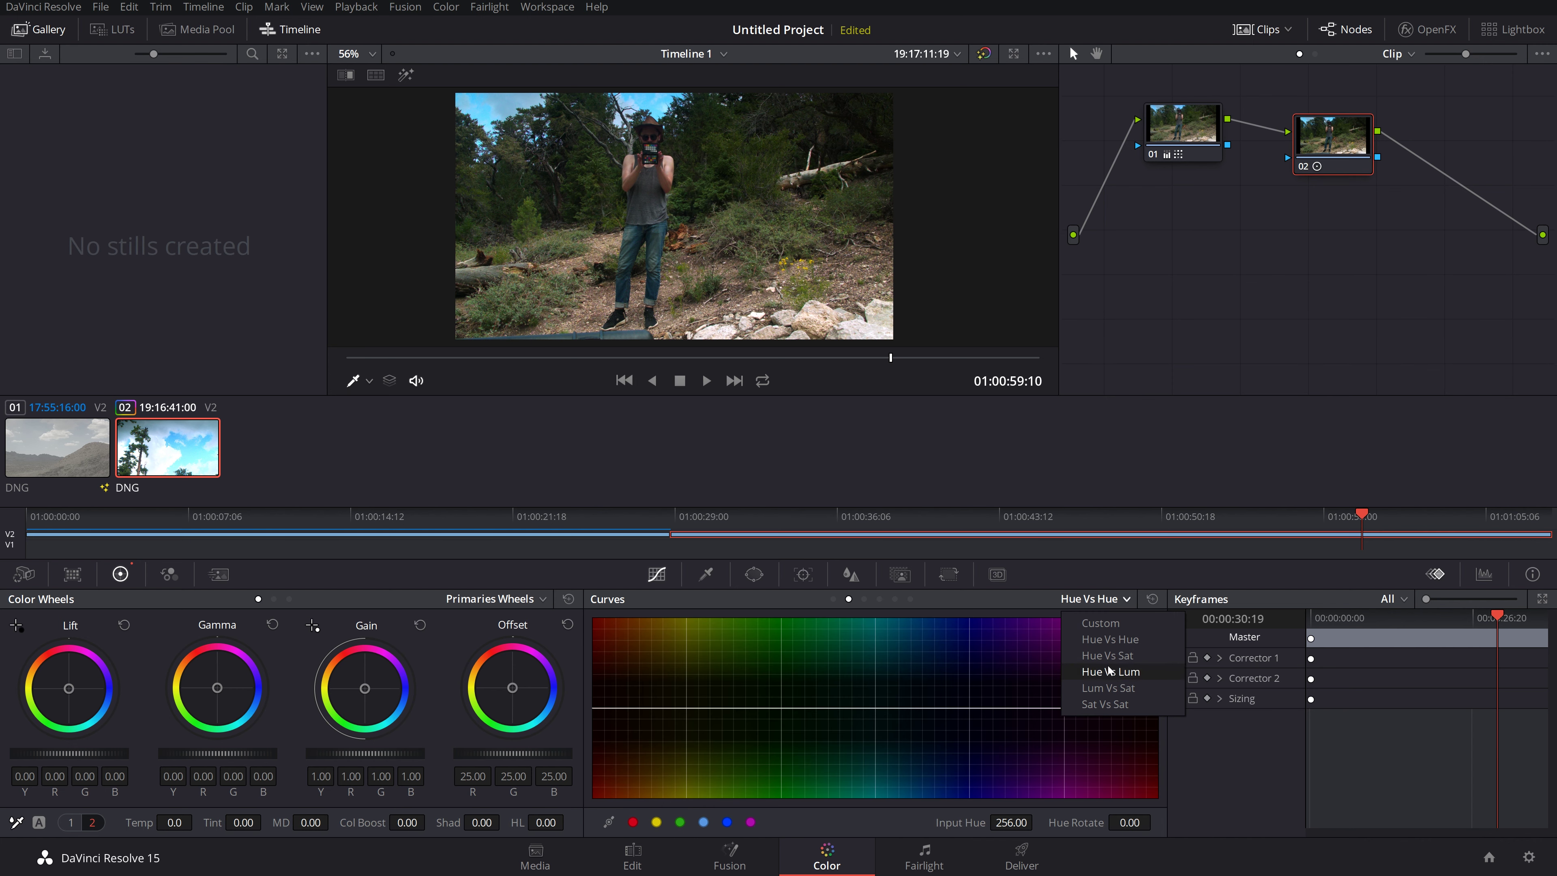
left_click(1110, 671)
left_click(1089, 598)
left_click(1096, 640)
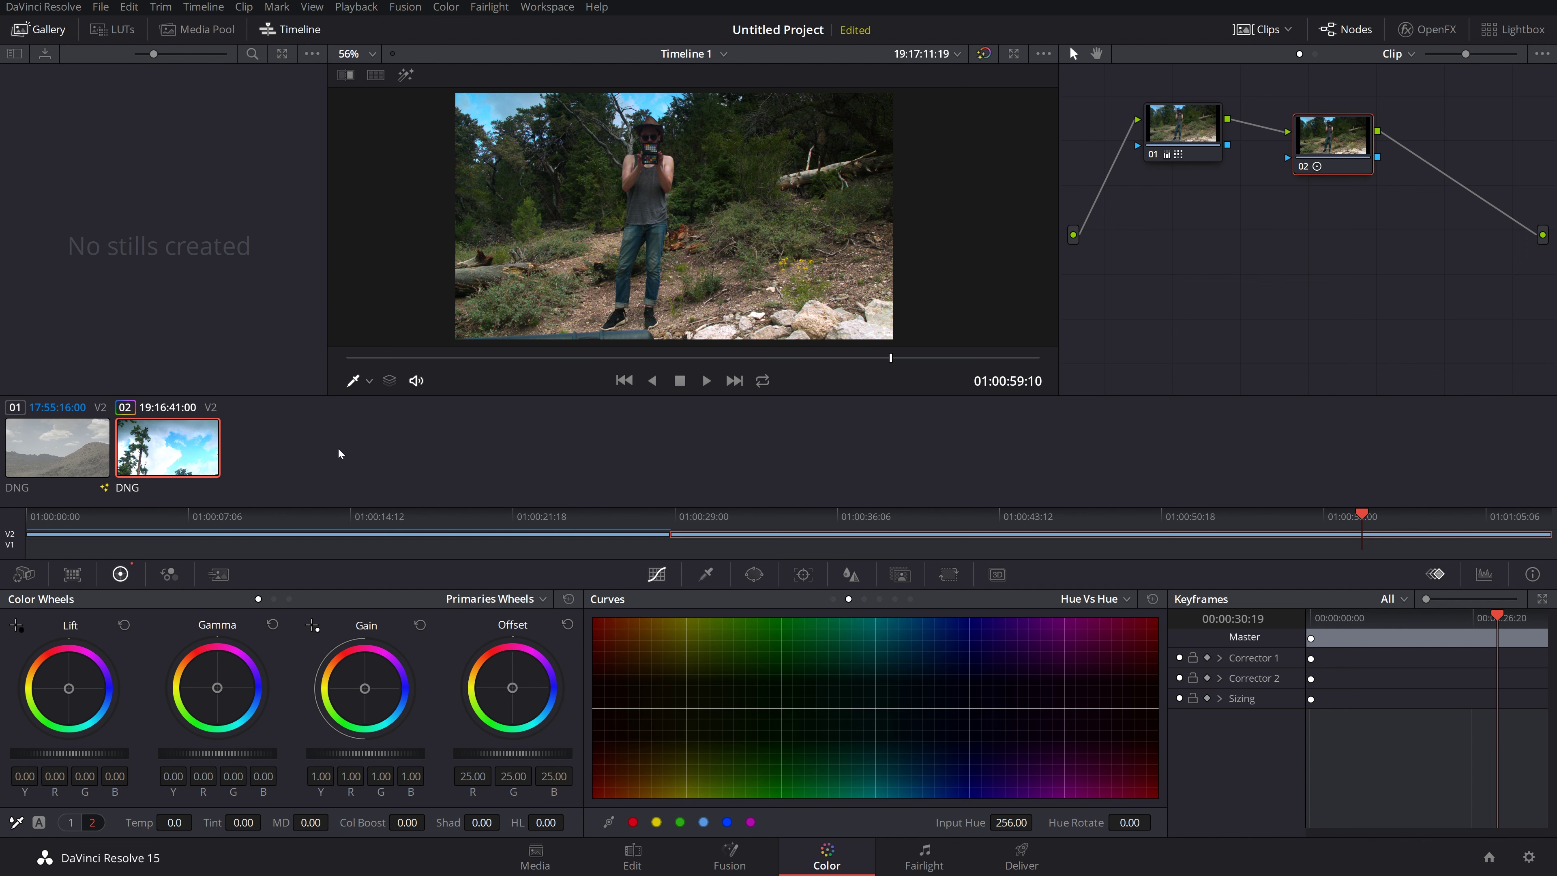
Step: Set the viewer tool to Qualifier and sample the sky onto the Hue vs Hue curve
left_click(371, 380)
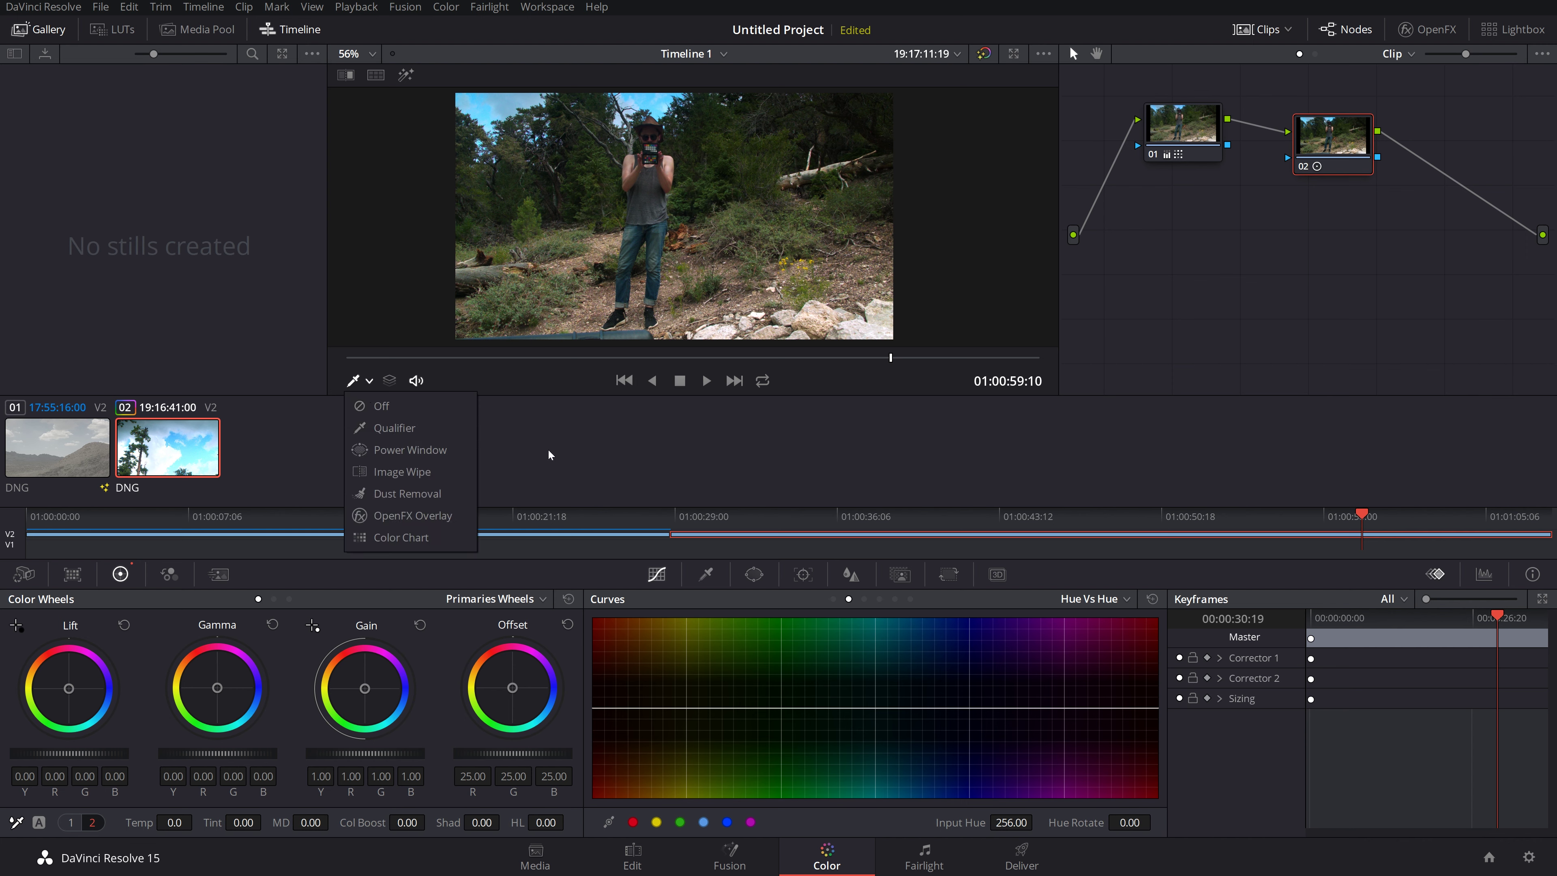
left_click(394, 428)
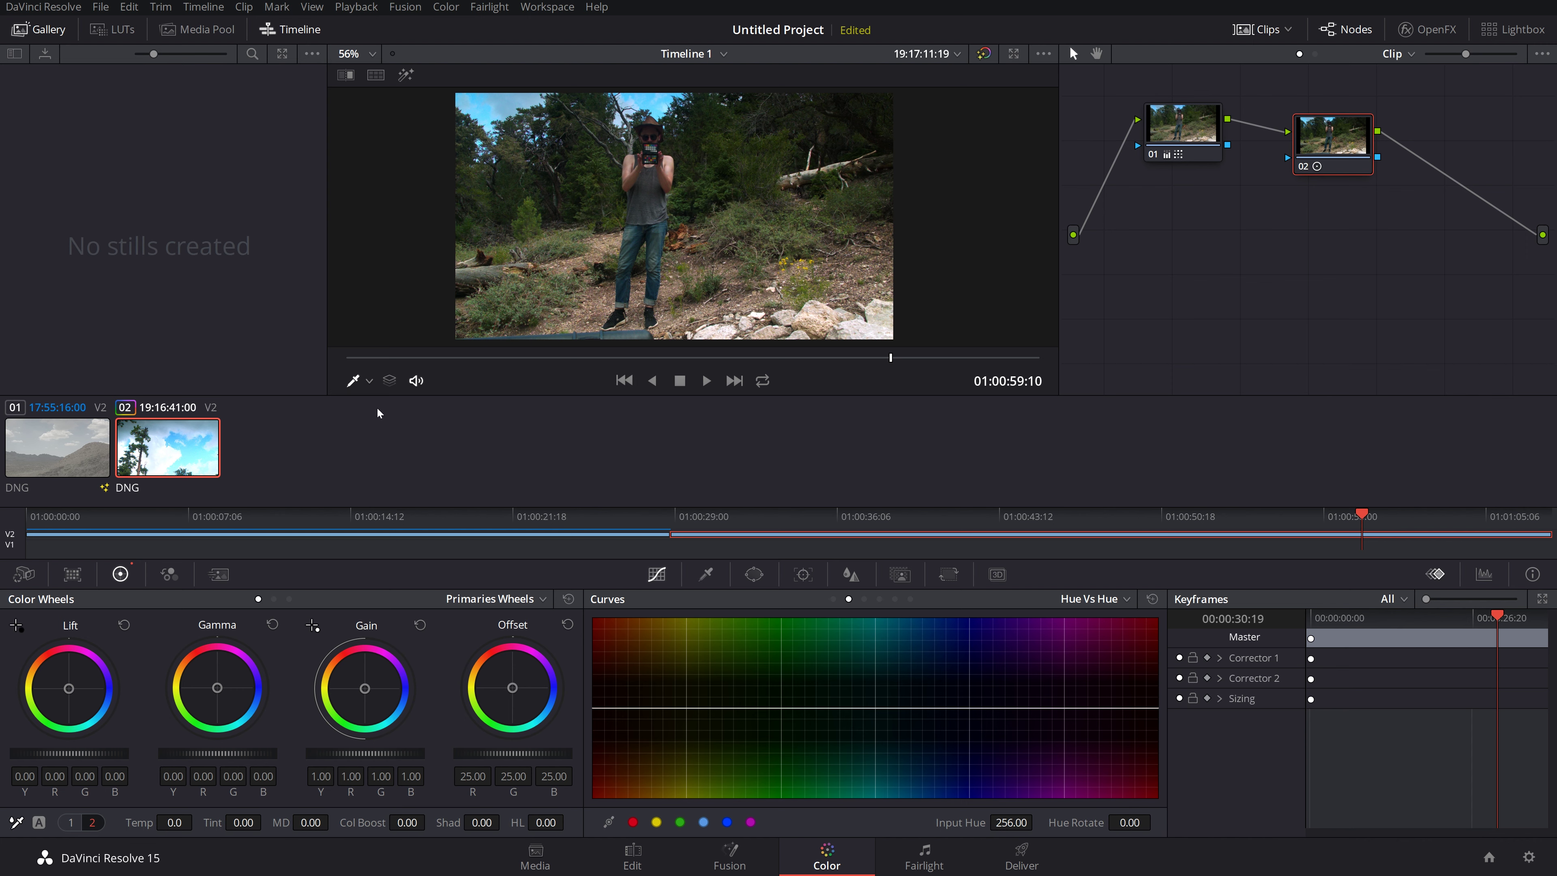
left_click(366, 381)
left_click(394, 428)
left_click(367, 383)
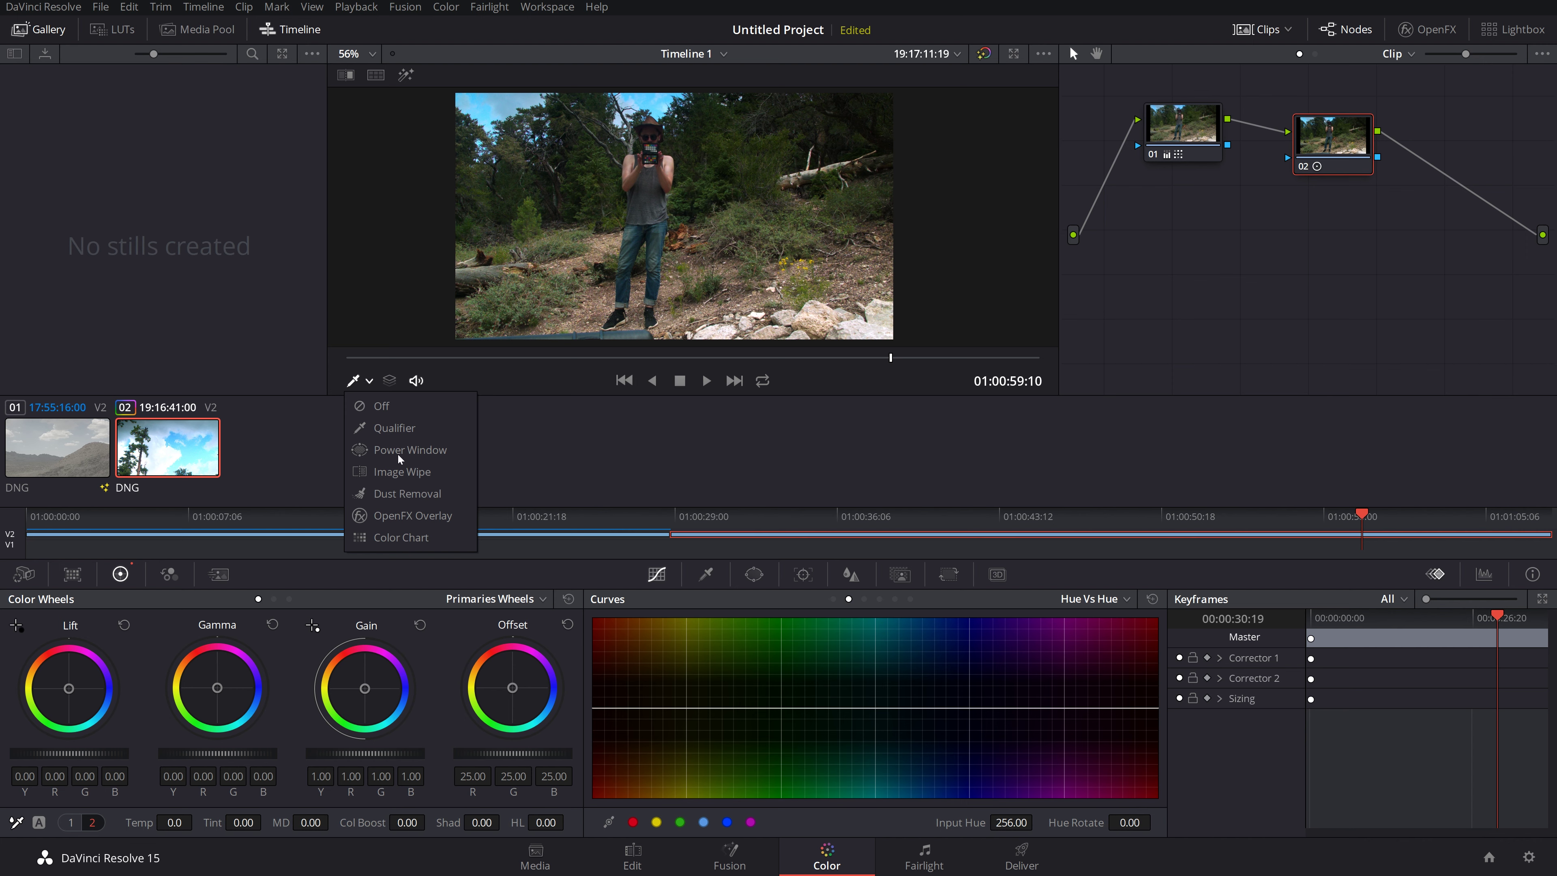
left_click(570, 493)
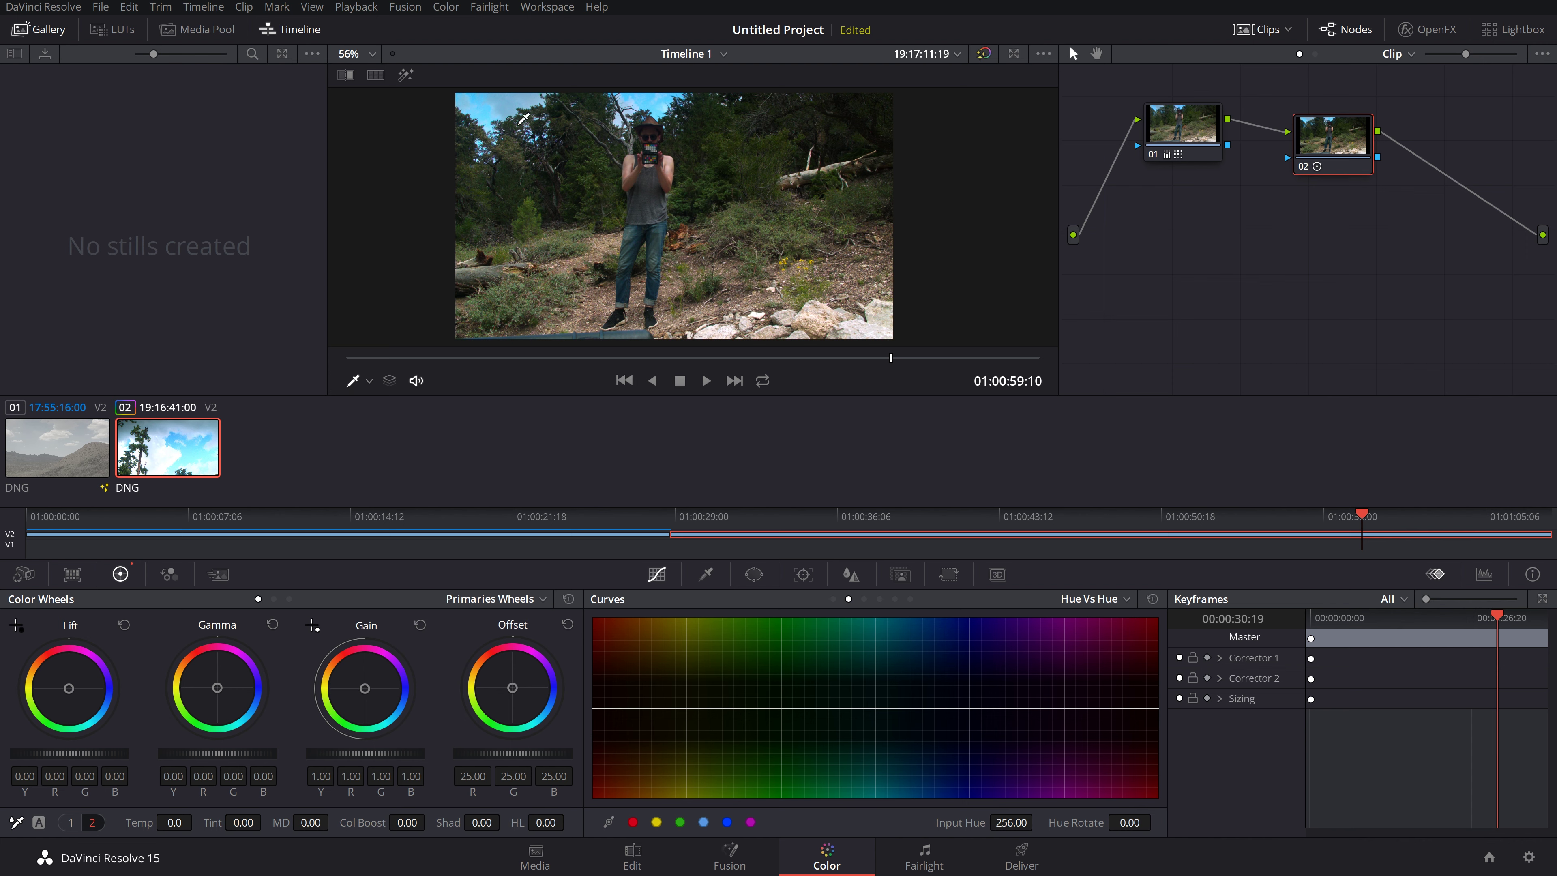
left_click(627, 97)
Step: Rotate the sky hue toward pink and widen the affected hue range
mouse_move(919, 711)
left_mouse_down()
mouse_move(916, 789)
mouse_move(915, 578)
mouse_move(905, 819)
mouse_move(917, 620)
mouse_move(916, 798)
mouse_move(928, 708)
mouse_move(882, 640)
mouse_move(911, 705)
left_mouse_up()
left_click(1090, 601)
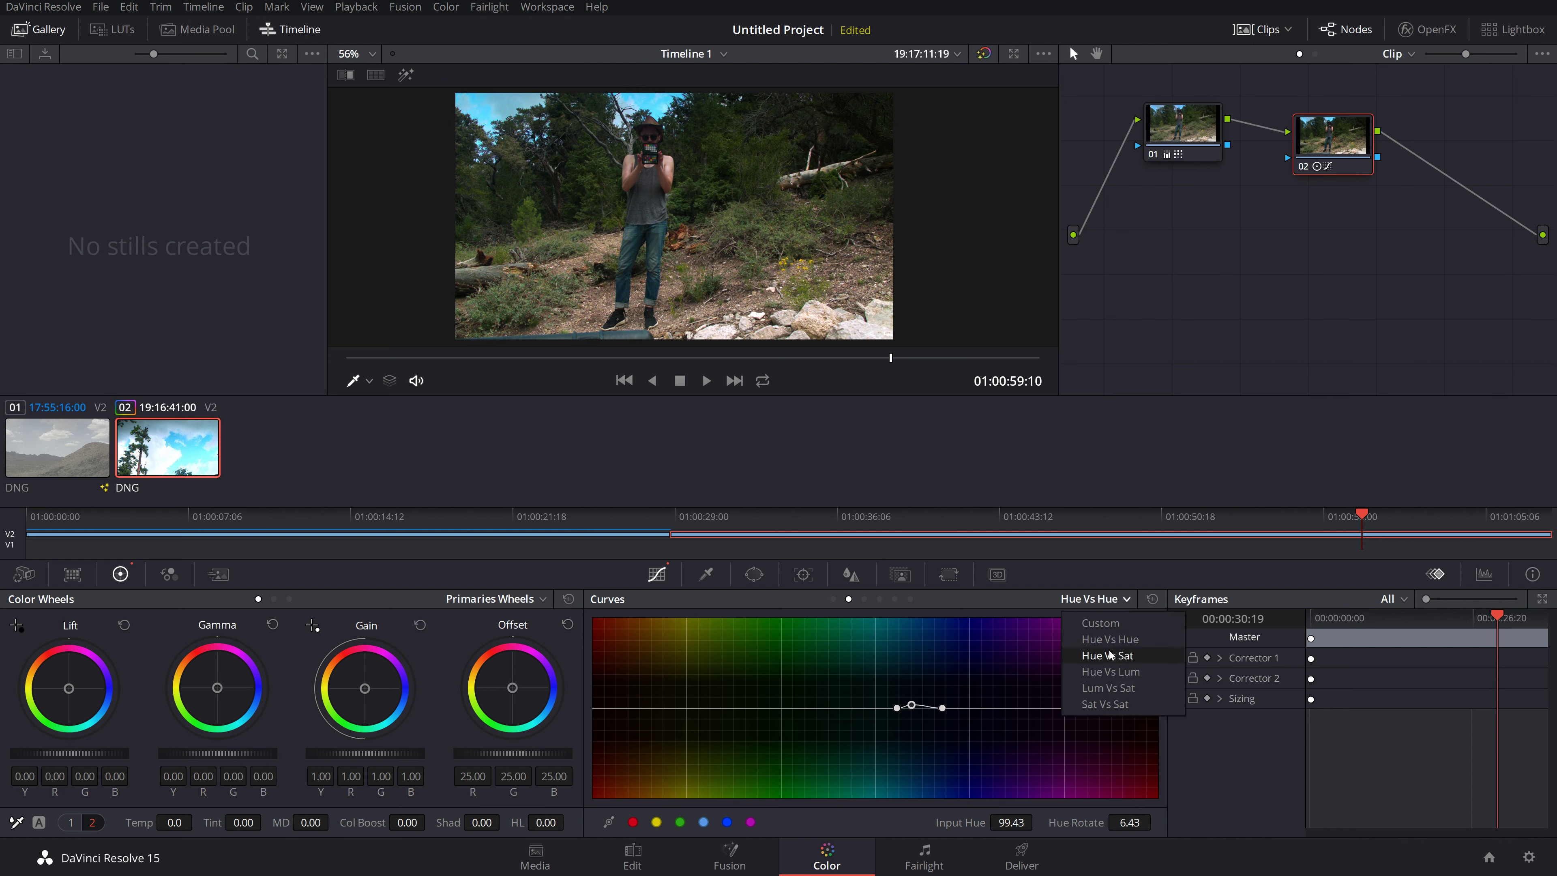
left_click(1072, 597)
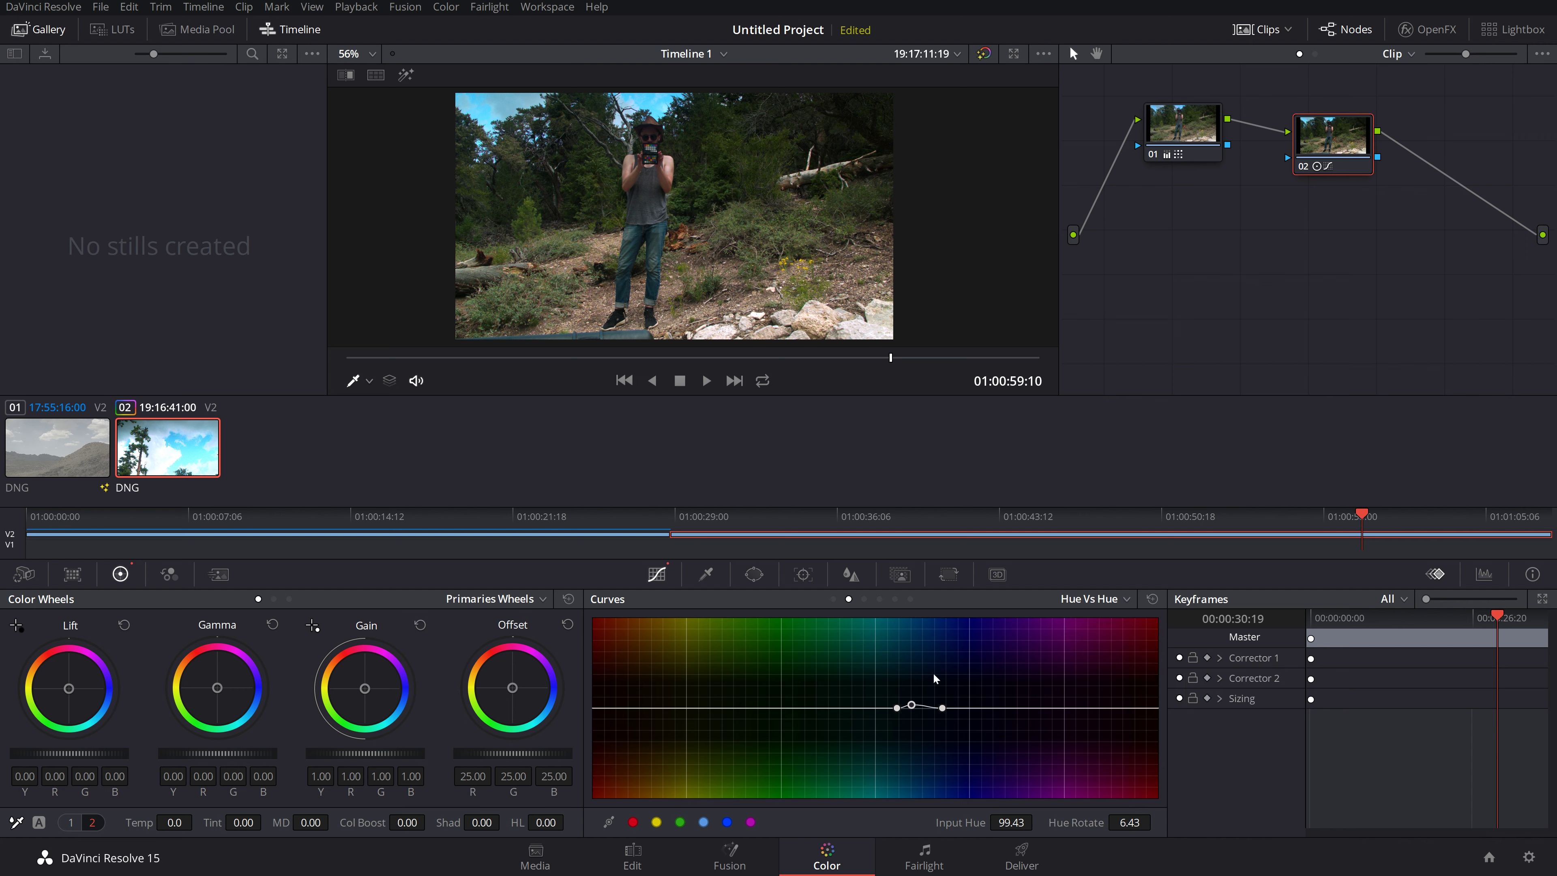
left_click_drag(915, 708, 920, 648)
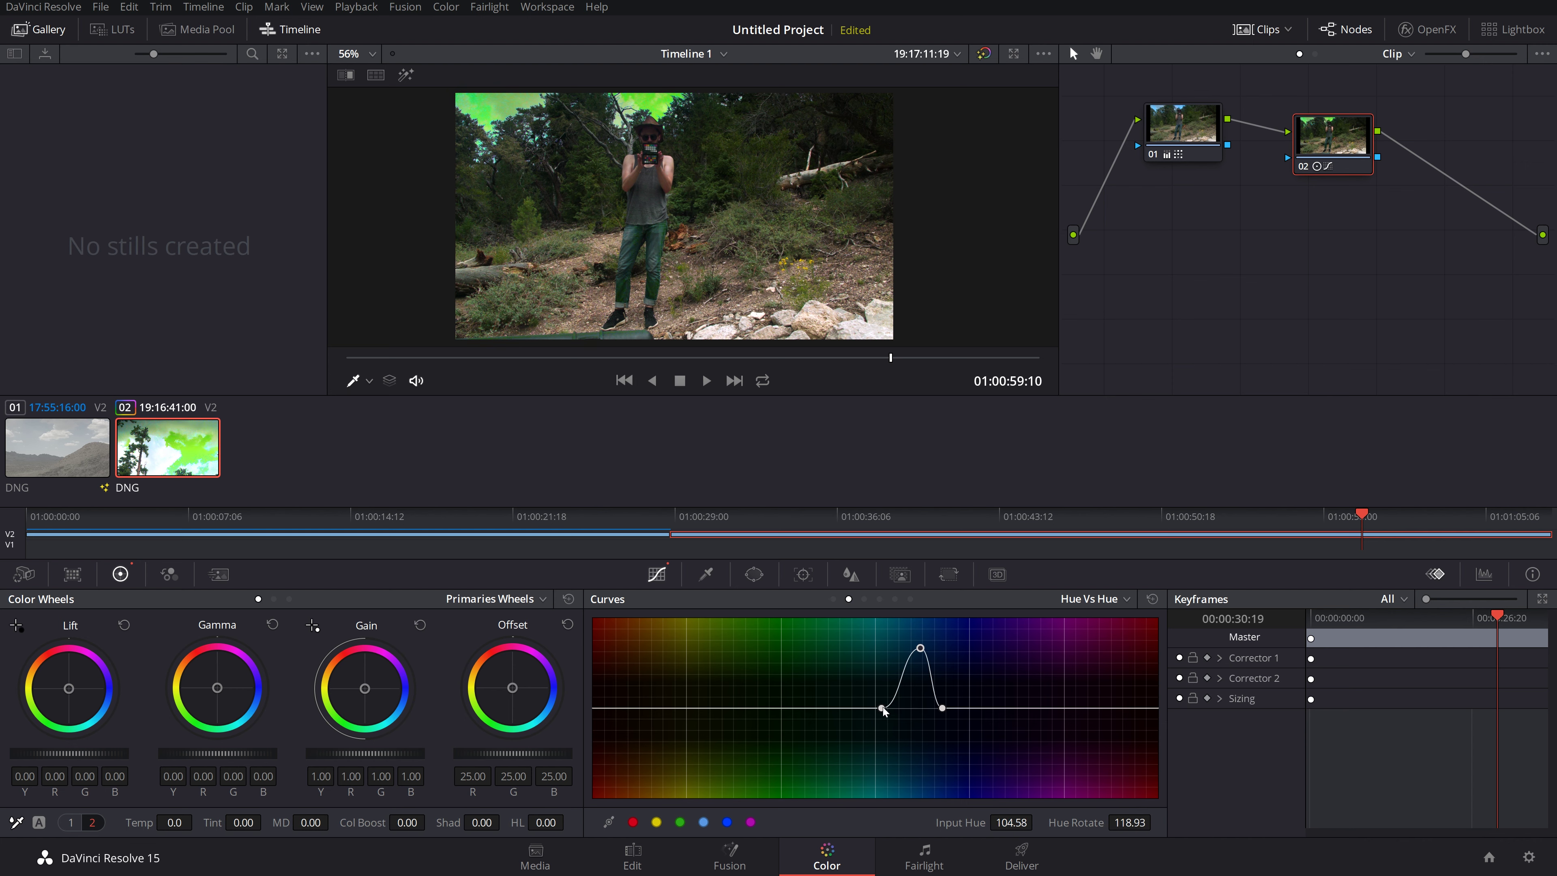
left_click_drag(882, 708, 843, 708)
left_click_drag(944, 708, 999, 702)
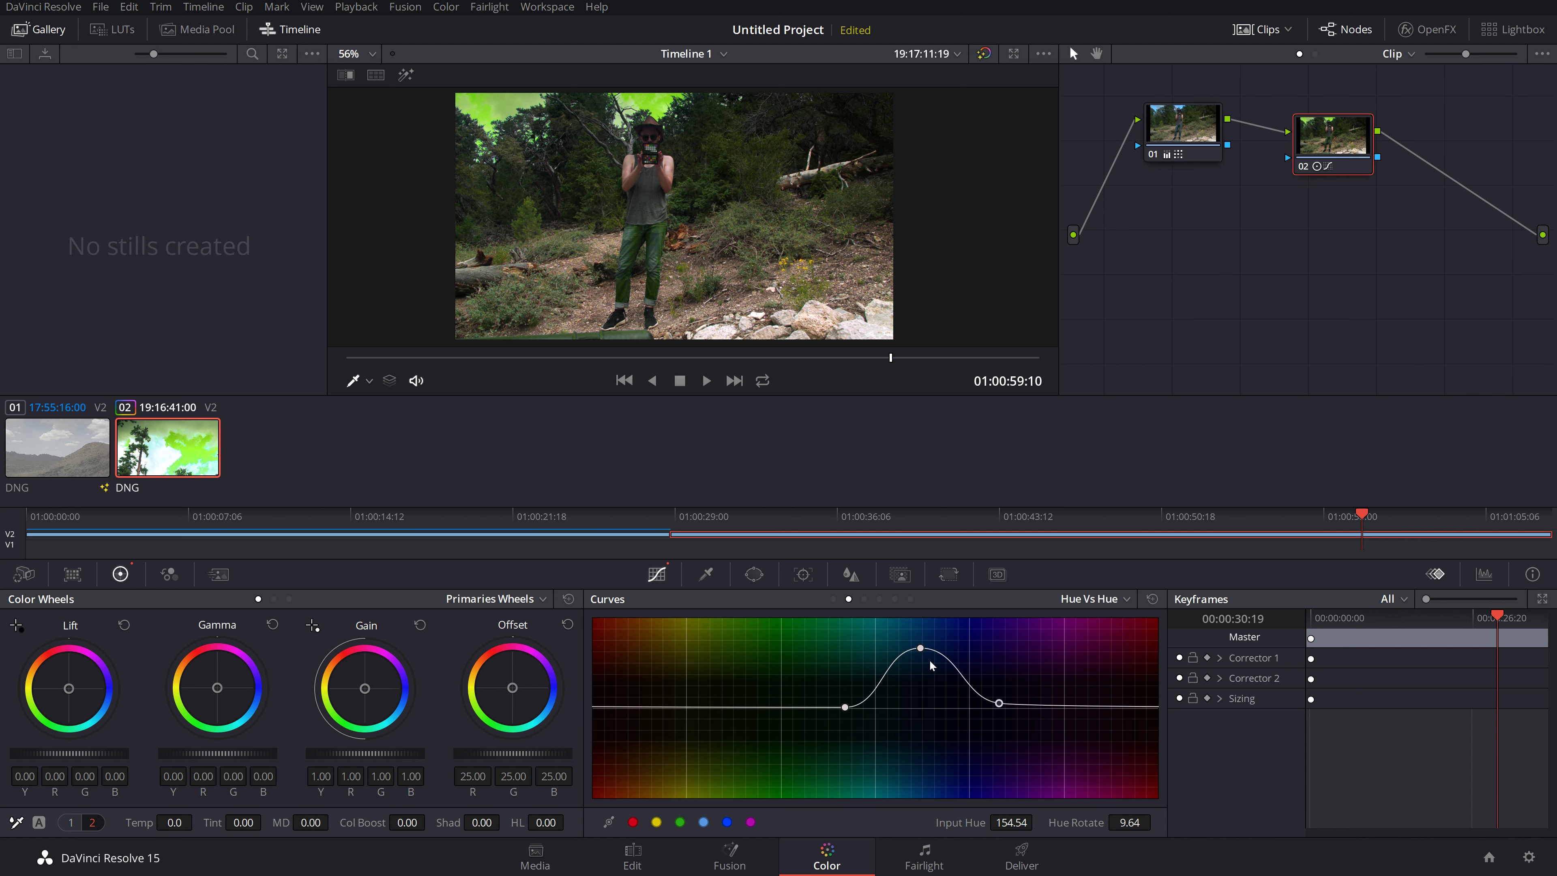
Step: Swing the sky hue toward pink and green, then undo the curve back to flat
left_click(921, 648)
left_click_drag(921, 649, 916, 755)
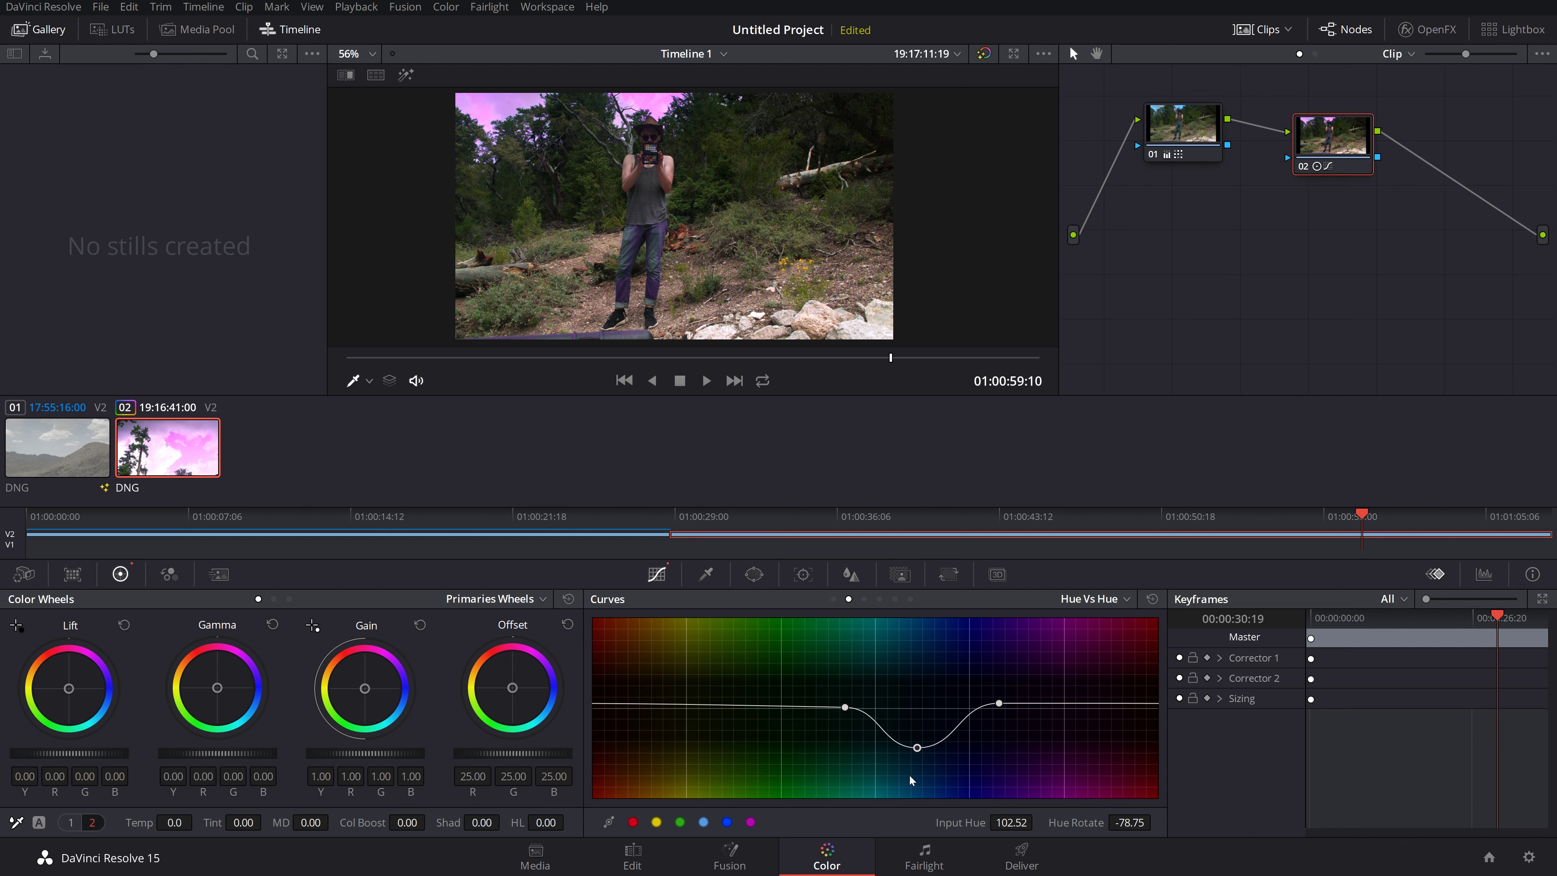
left_click_drag(917, 753, 877, 708)
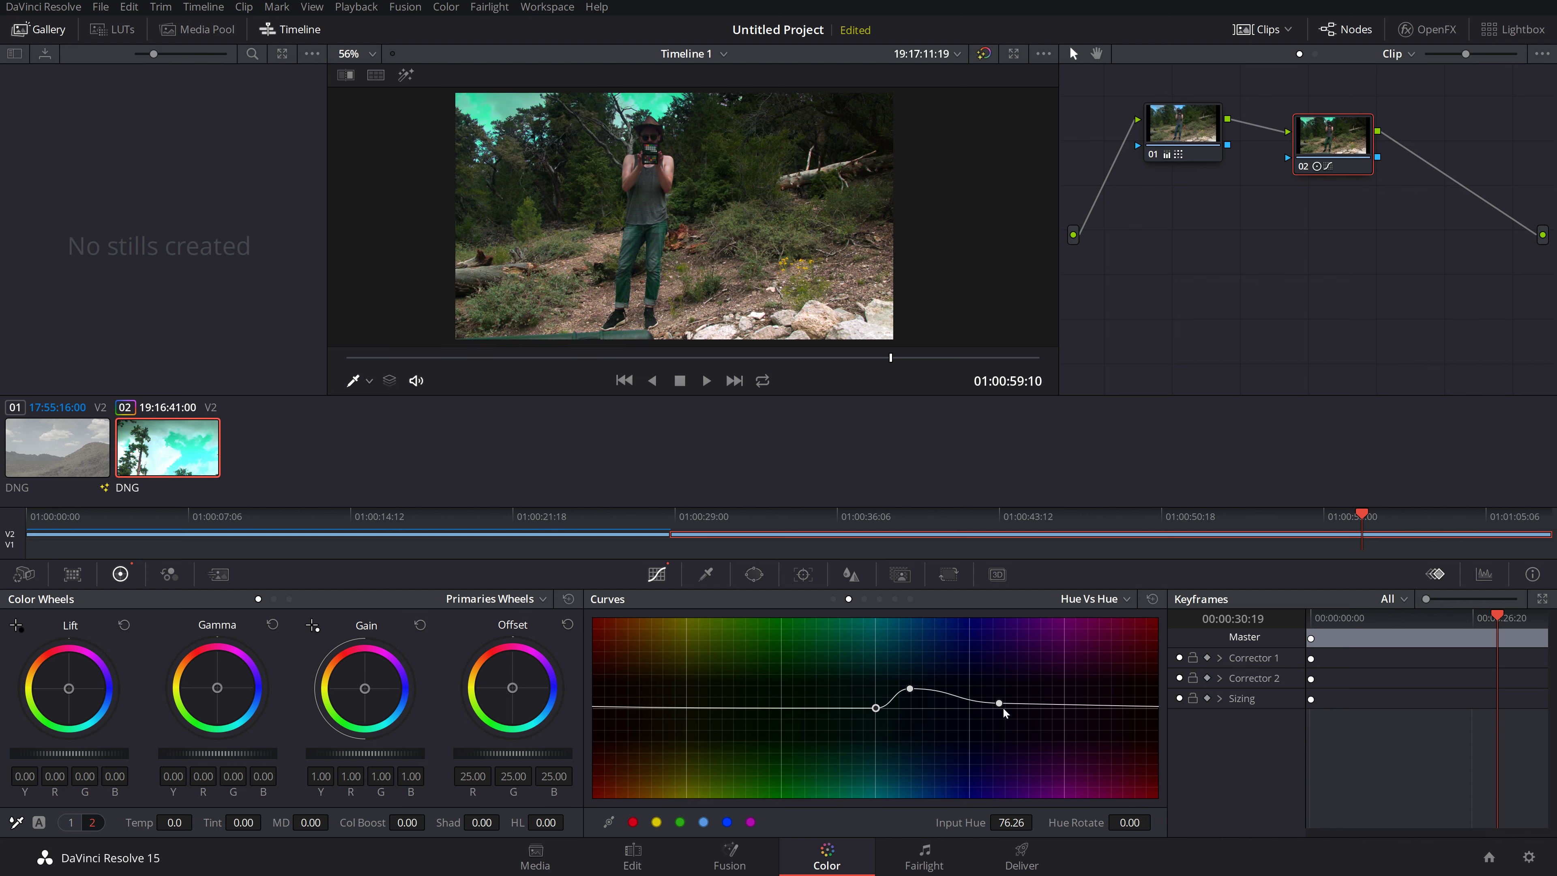
left_click_drag(1002, 705, 925, 697)
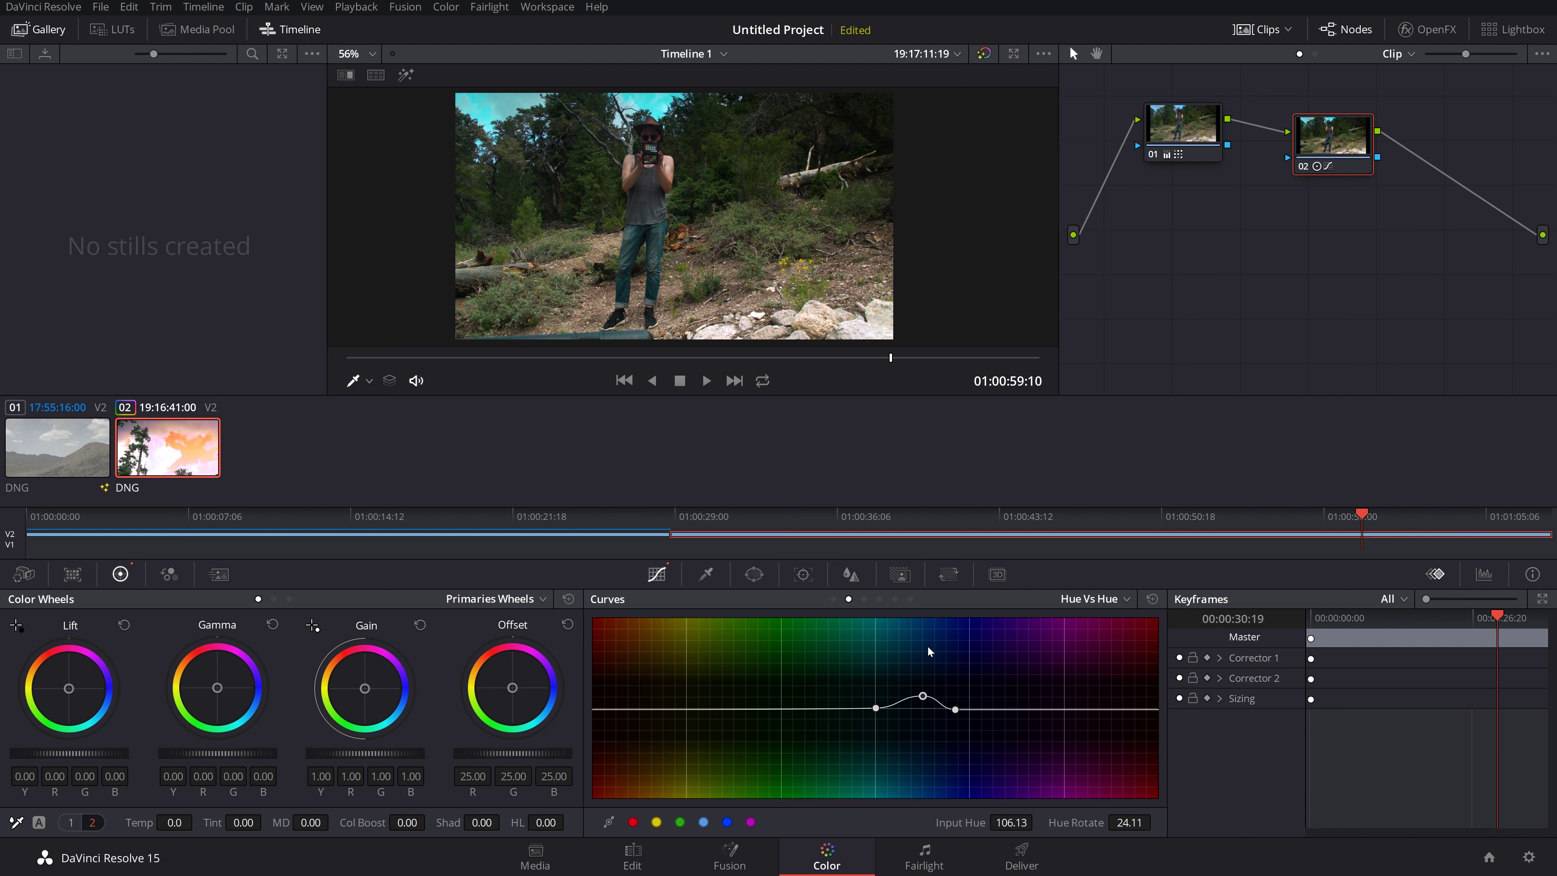
key("ctrl+z")
key("ctrl+z")
key("ctrl+z")
key("ctrl+z")
key("ctrl+z")
key("ctrl+z")
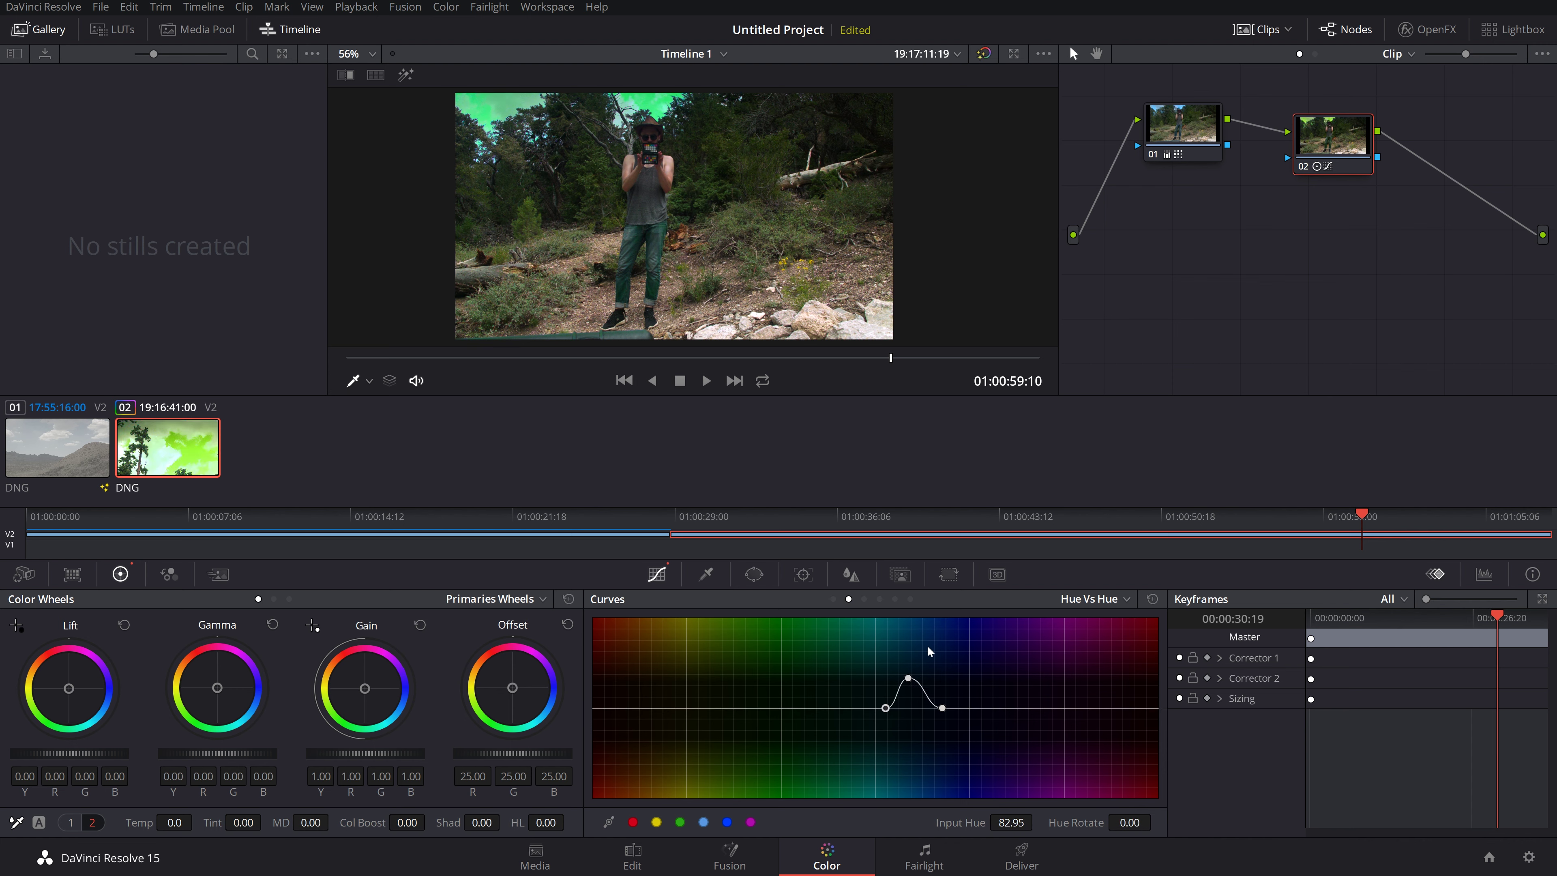
key("ctrl+z")
key("ctrl+z")
key("ctrl+z")
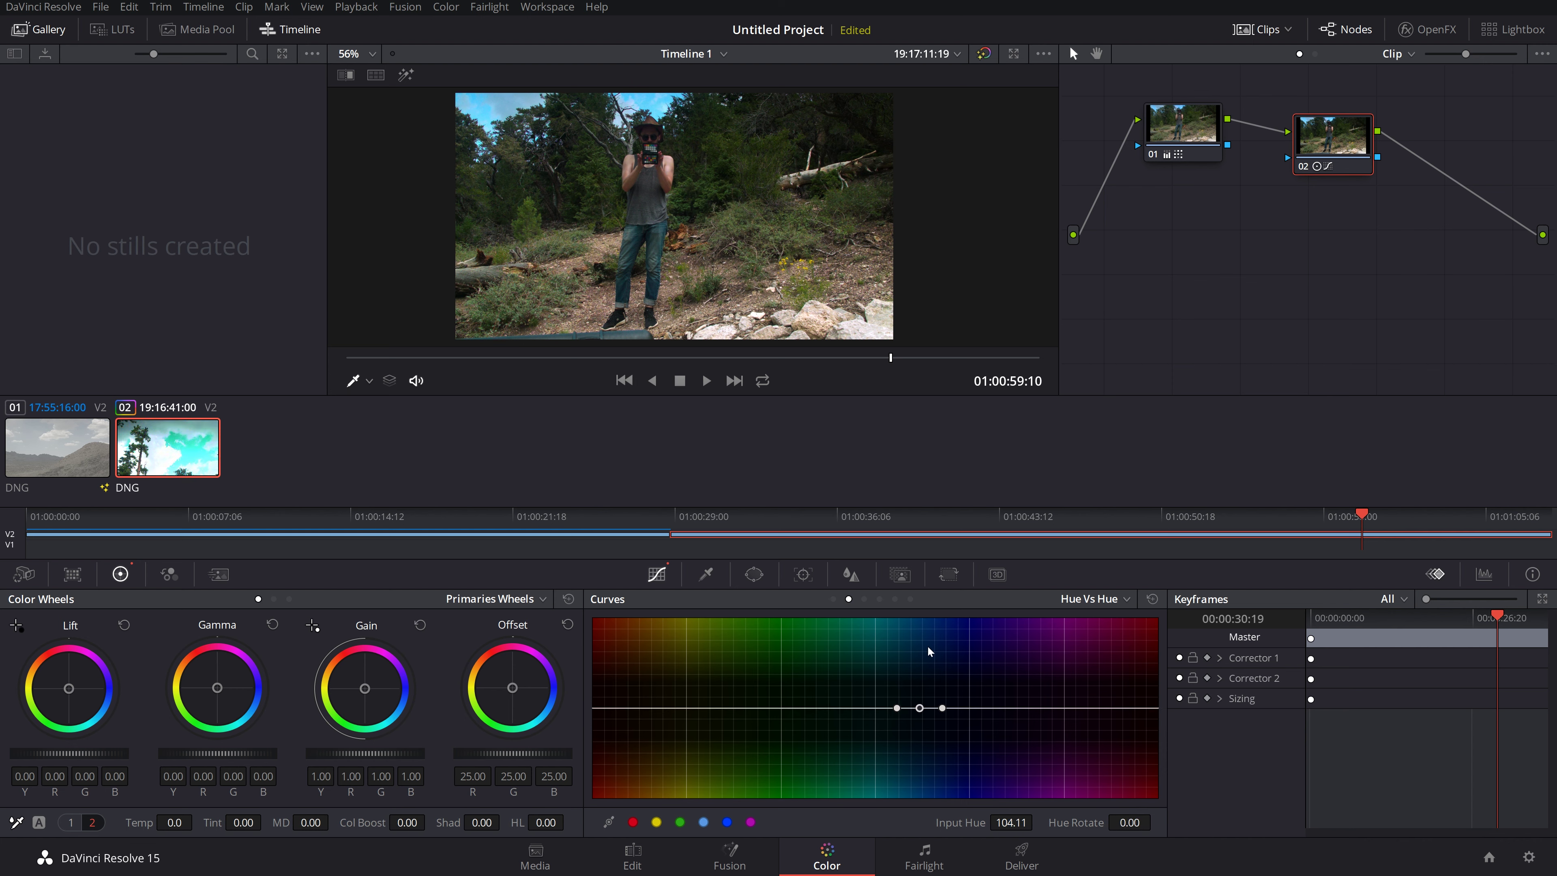
key("ctrl+z")
left_click(1099, 599)
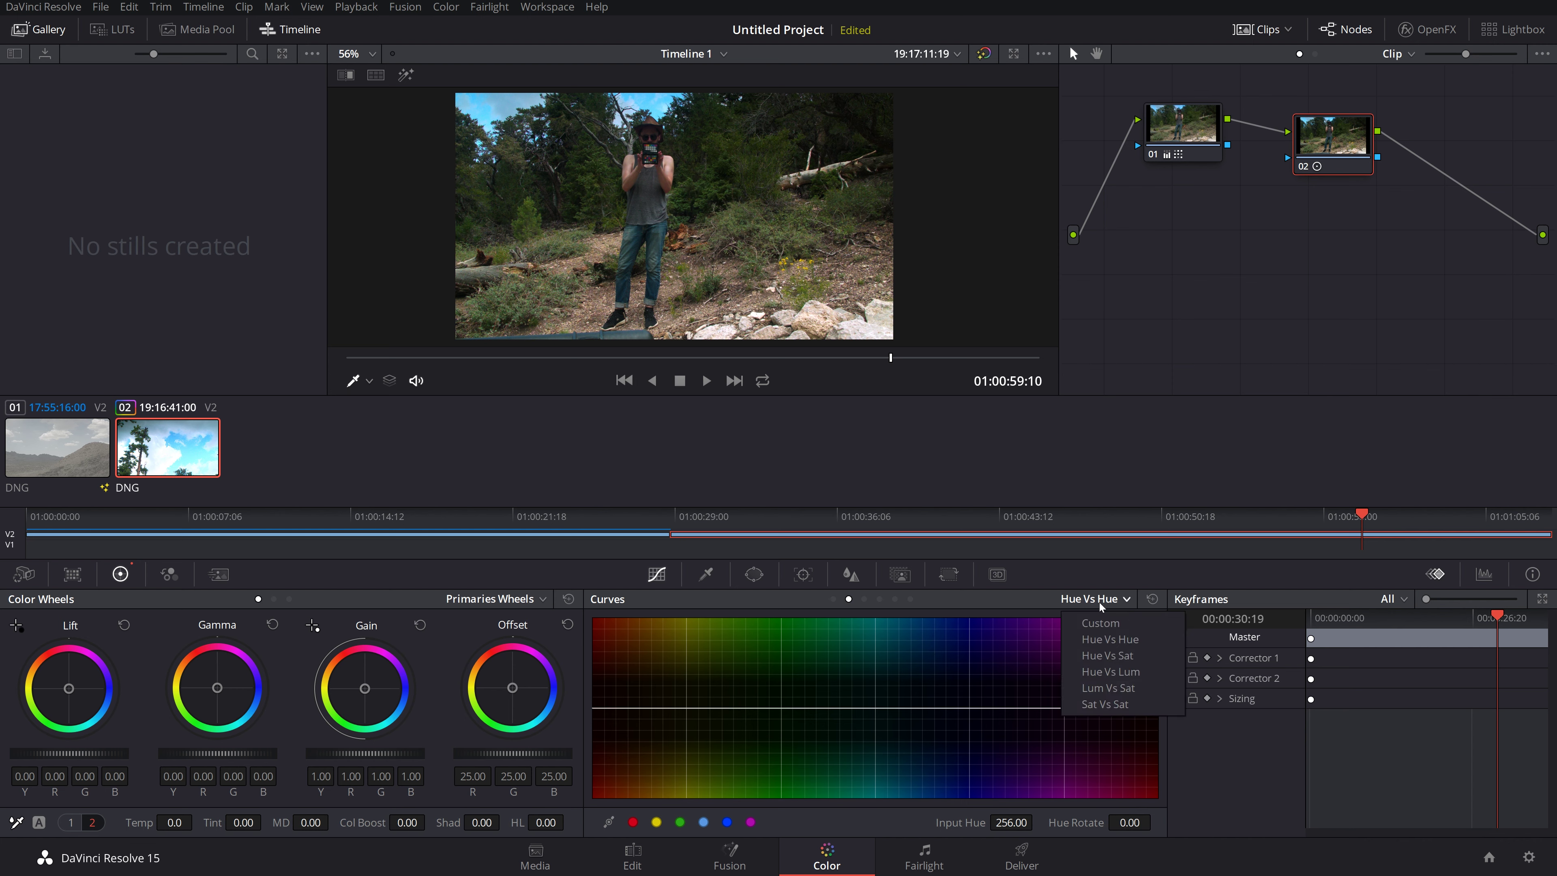
left_click(1113, 655)
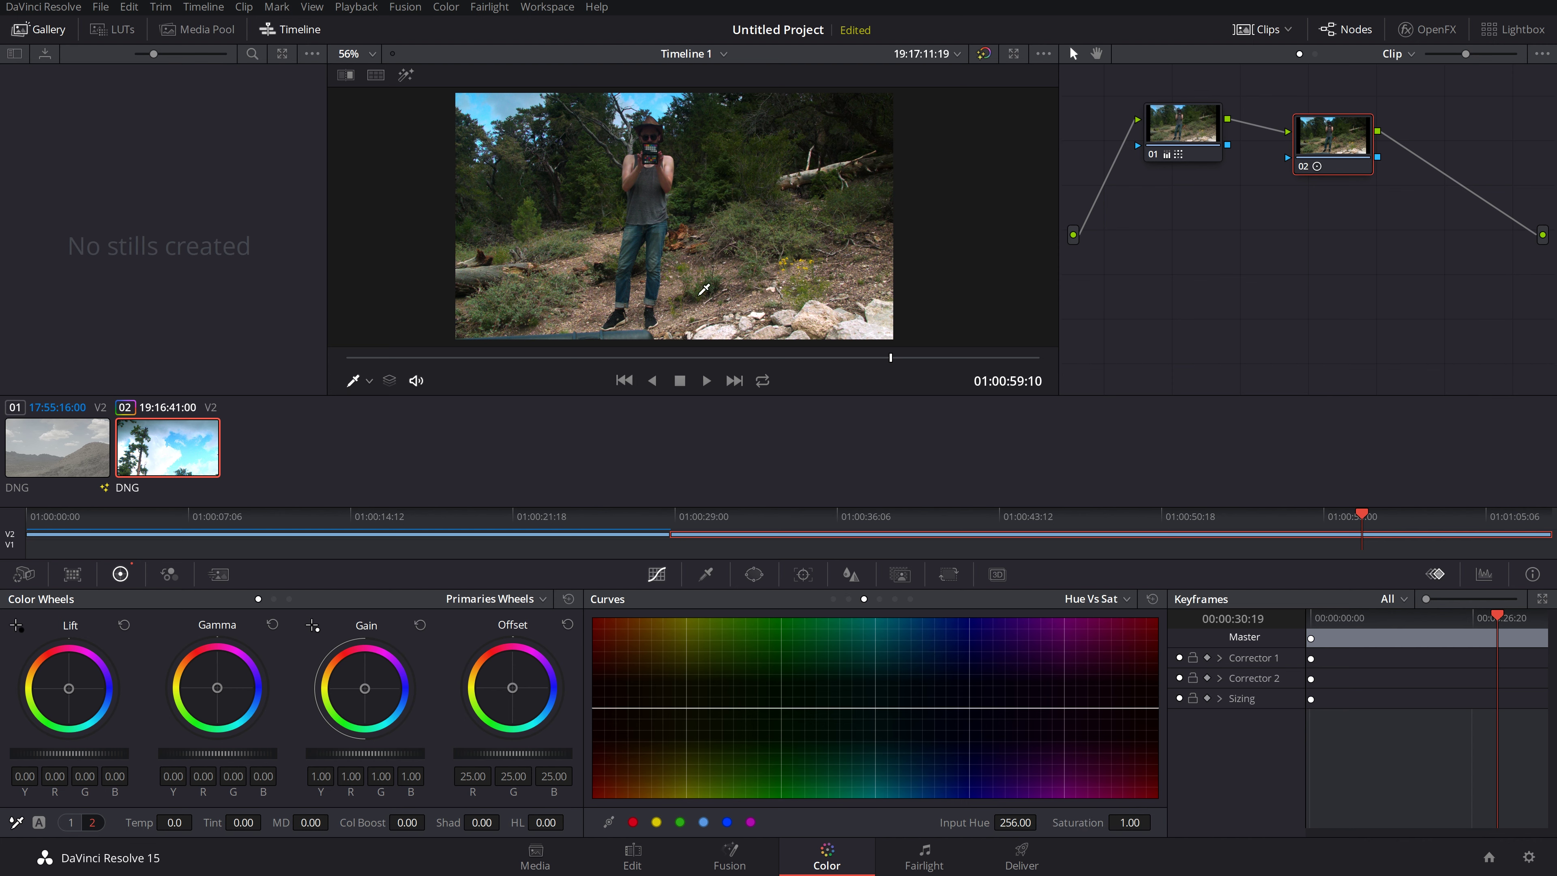
left_click(643, 105)
mouse_move(920, 709)
left_mouse_down()
mouse_move(903, 572)
mouse_move(923, 703)
left_mouse_up()
left_click_drag(921, 700, 910, 796)
left_click_drag(907, 864, 910, 781)
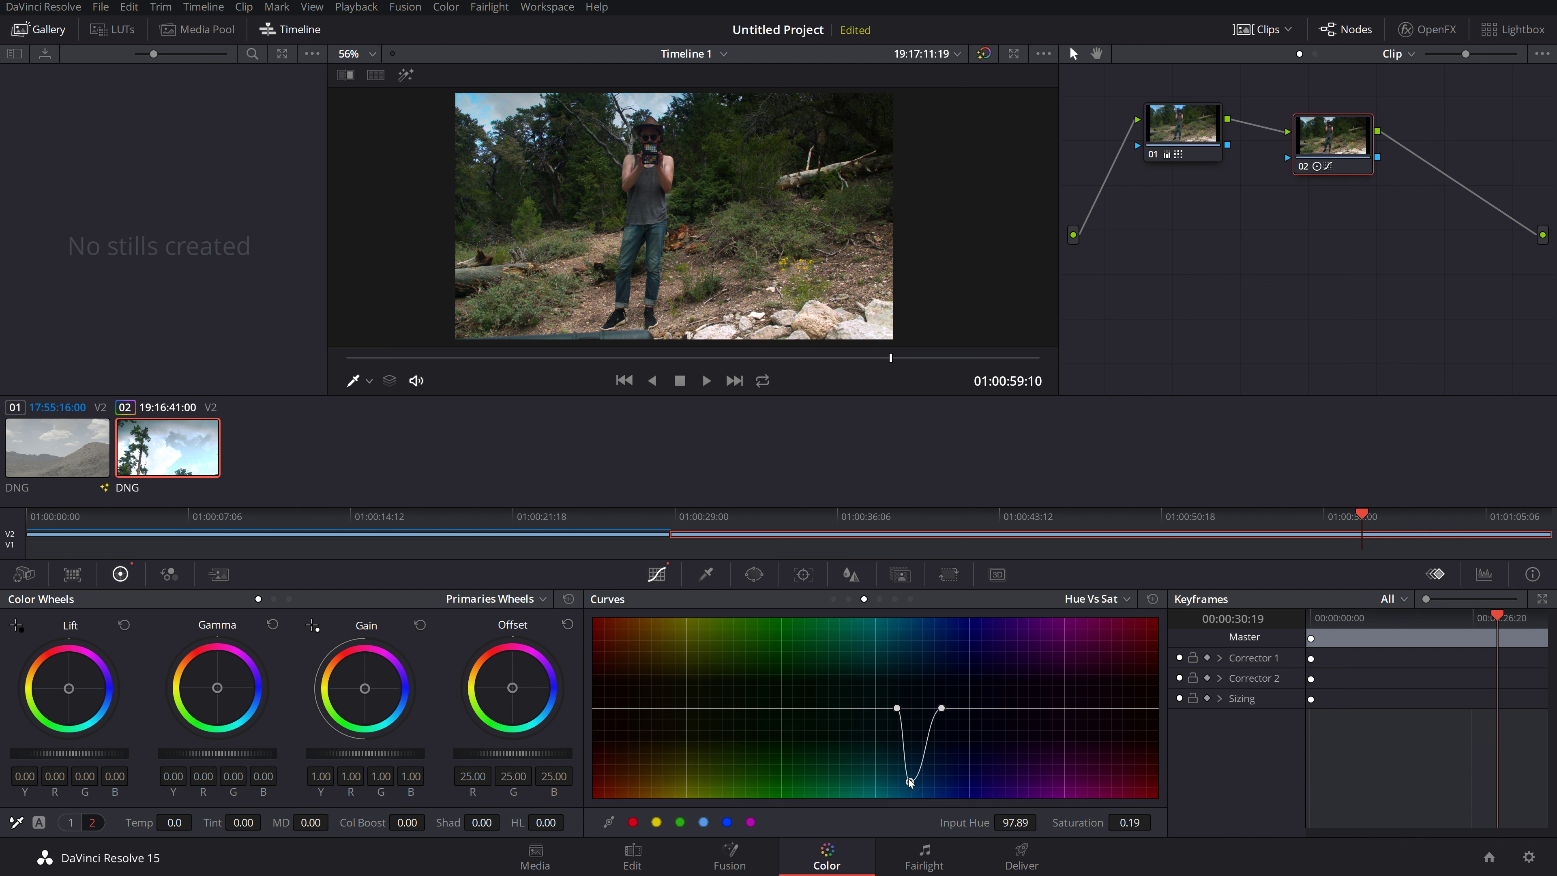
left_click_drag(910, 783, 926, 561)
left_click_drag(913, 495, 912, 710)
key("ctrl+z")
key("ctrl+z")
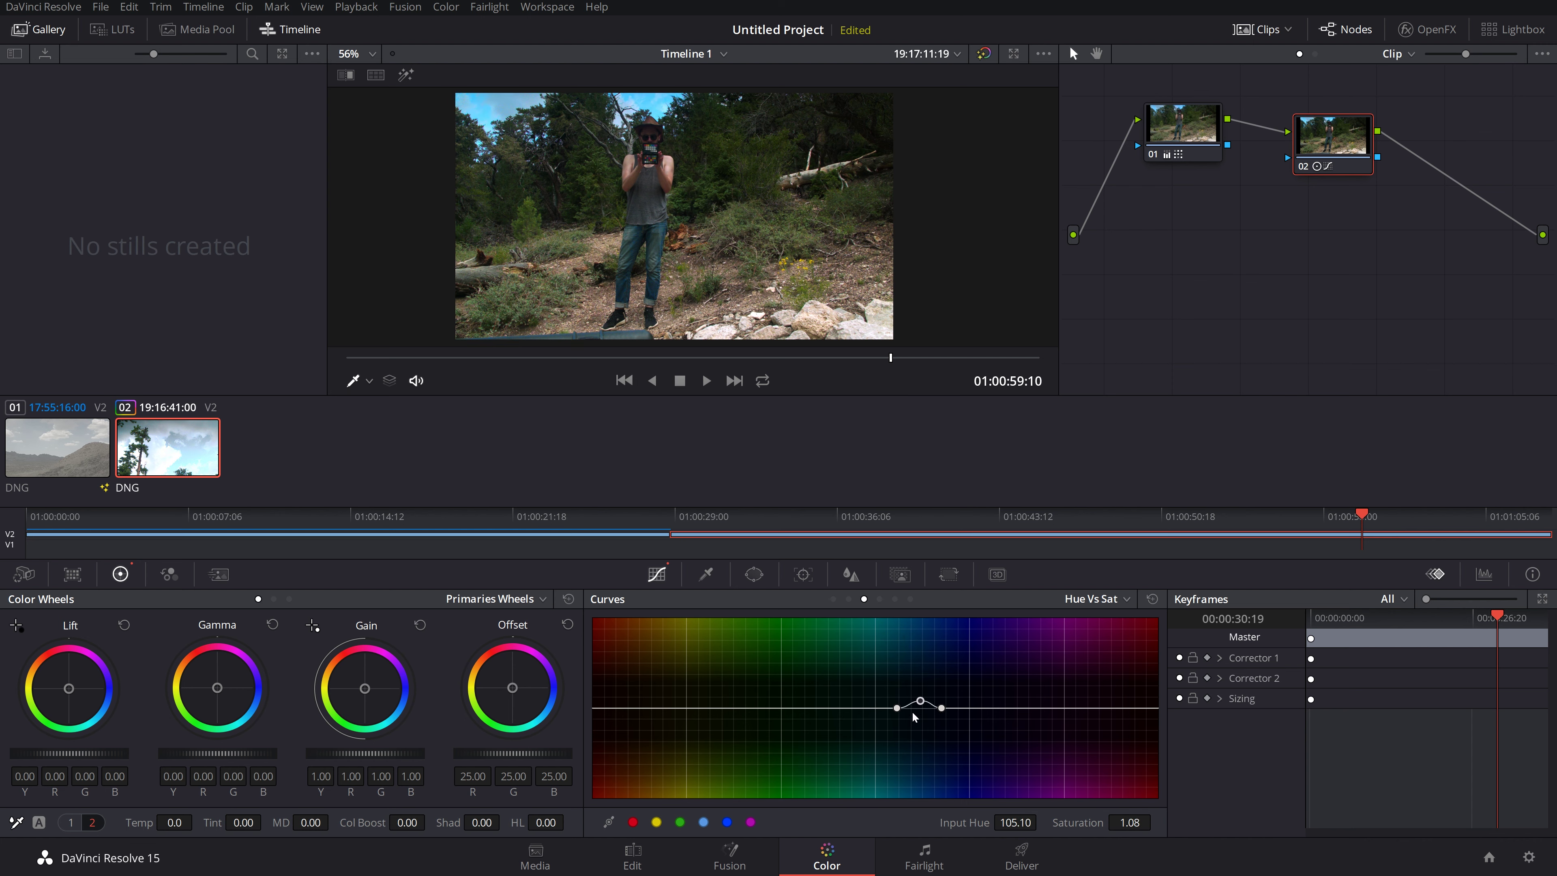
key("ctrl+z")
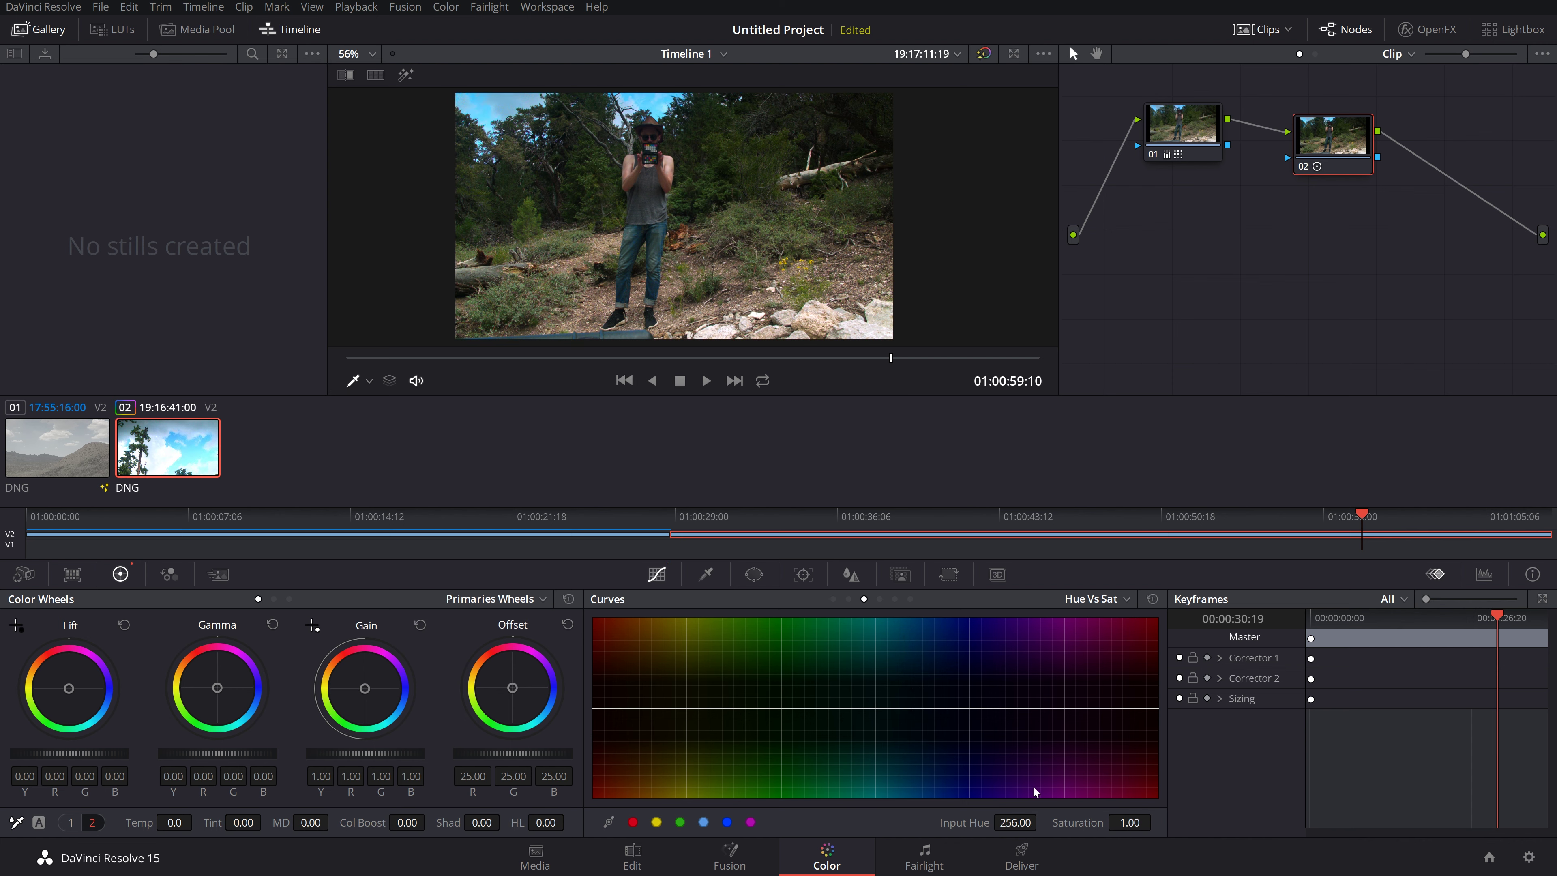
left_click(1087, 601)
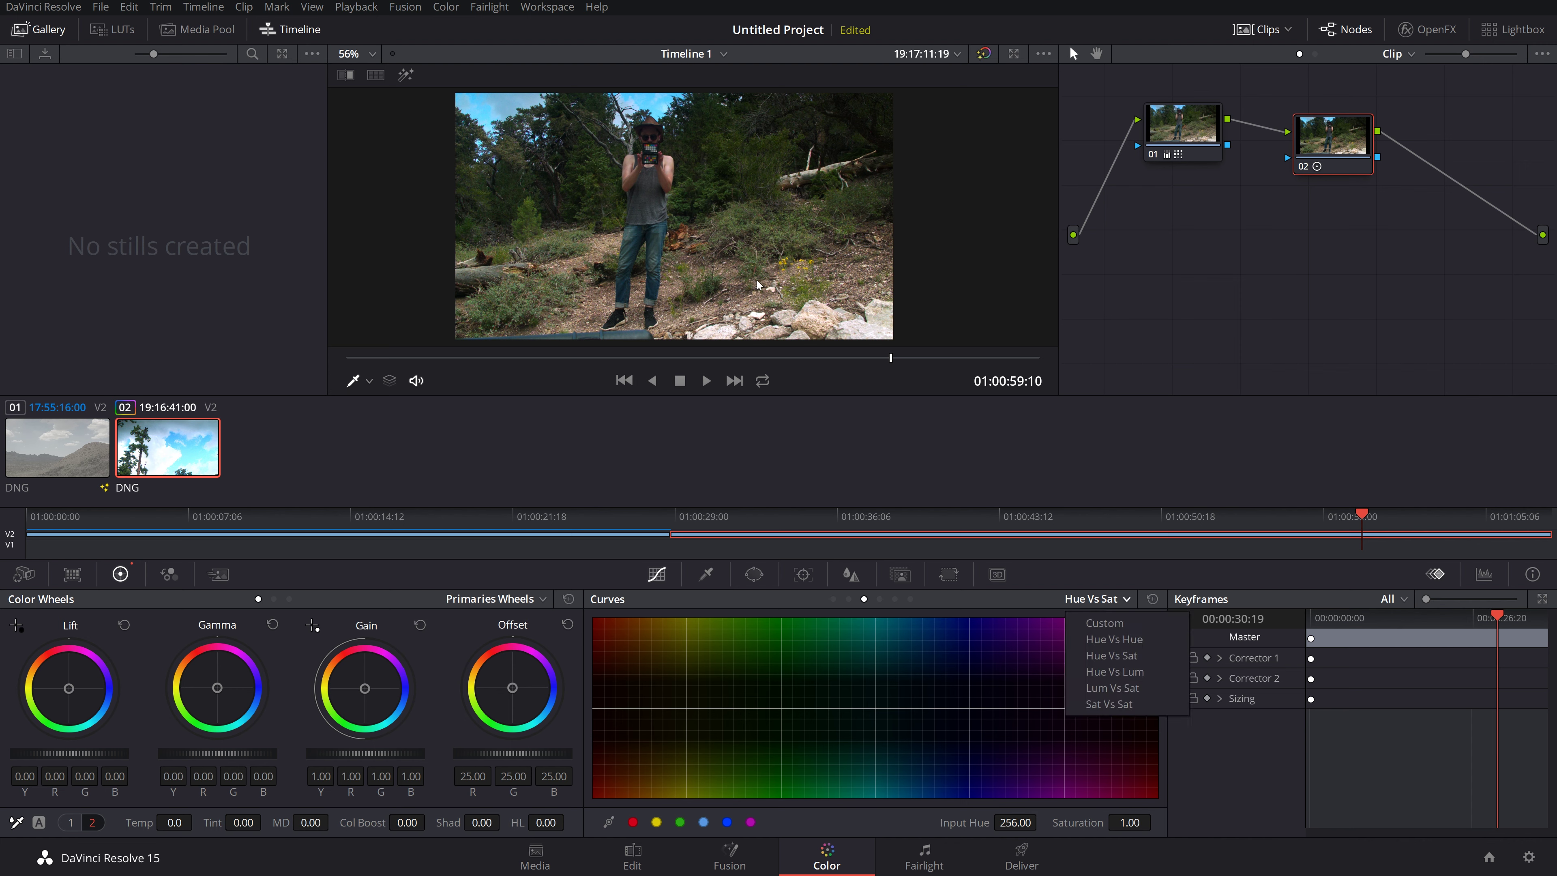
left_click(521, 234)
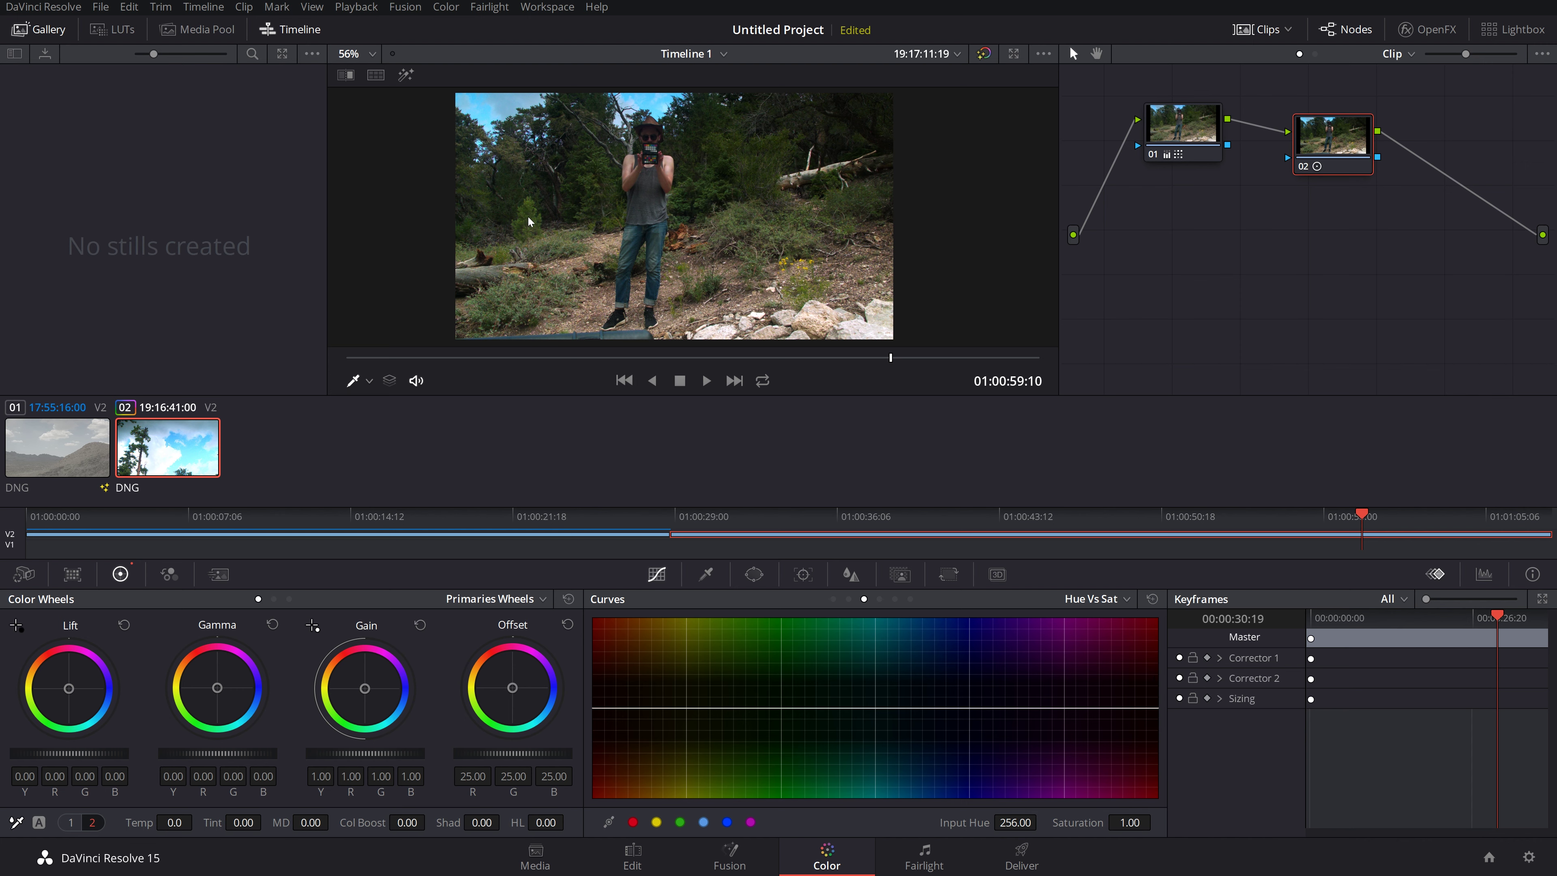
left_click(550, 268)
left_click_drag(734, 710, 736, 789)
left_click_drag(739, 793, 746, 638)
key("ctrl+z")
key("ctrl+z")
key("ctrl+z")
key("ctrl+z")
key("ctrl+z")
Step: Pick Hue vs Lum, sample the sky, test brightening and darkening it, then undo to Lum Gain 1.00
left_click(1079, 599)
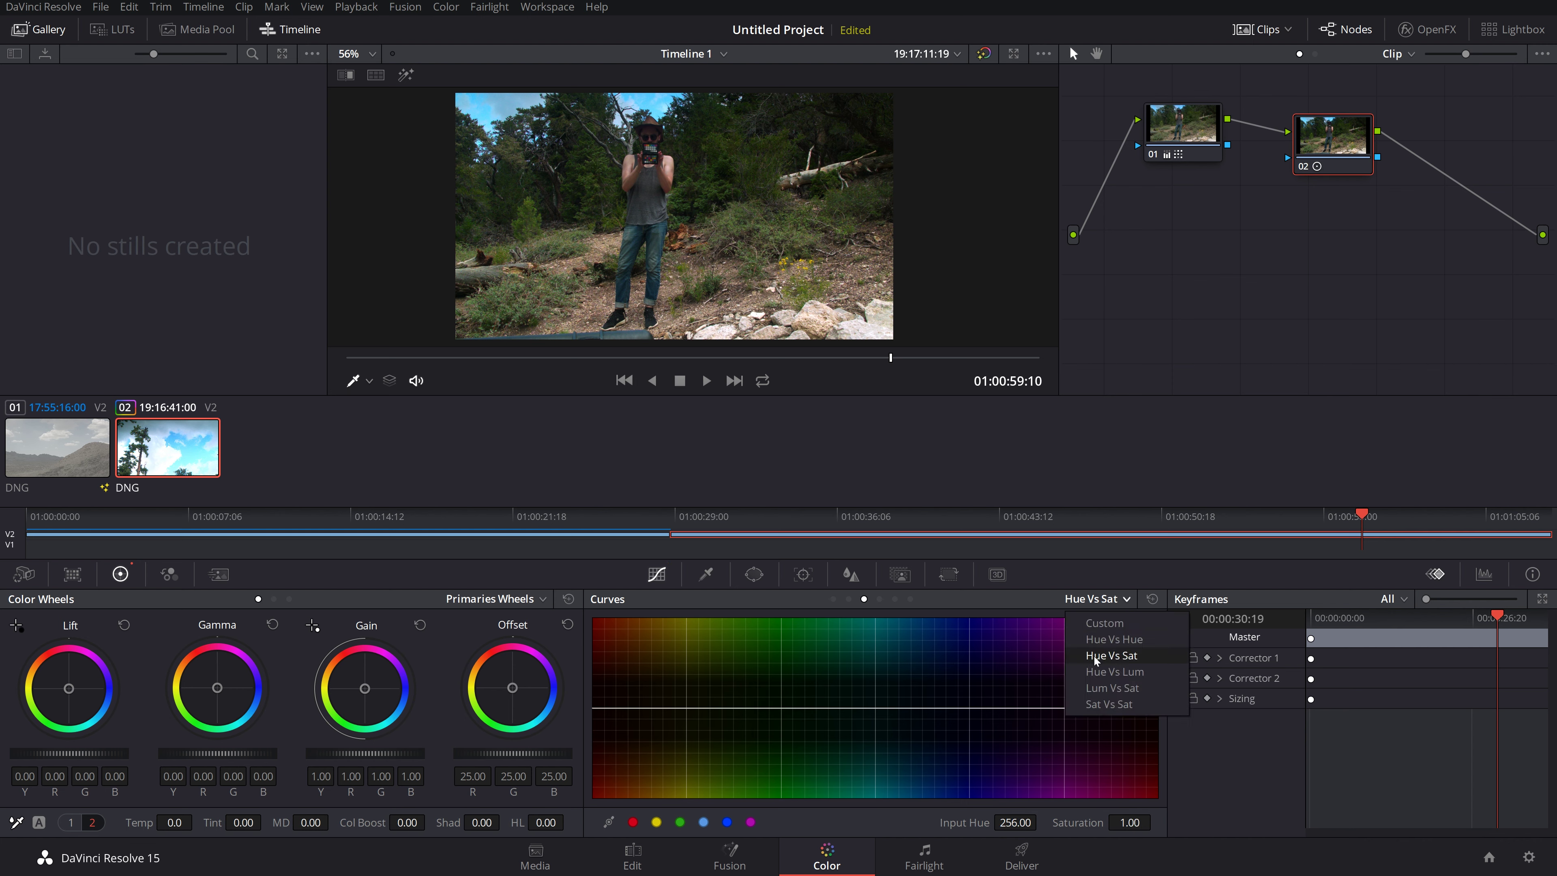
left_click(1101, 671)
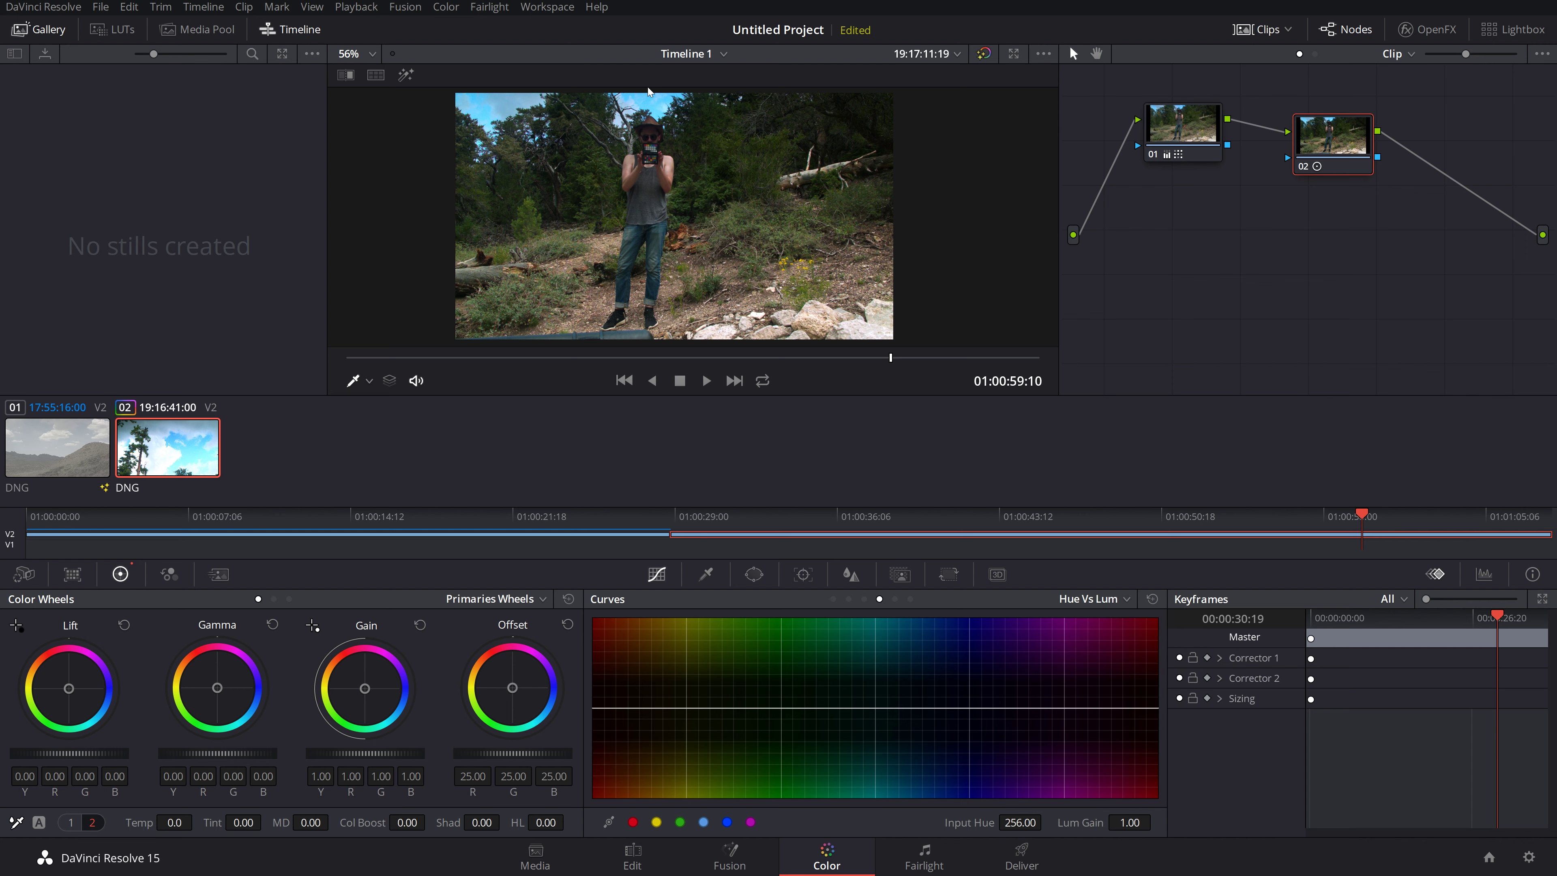
left_click(652, 100)
left_click_drag(919, 709, 913, 619)
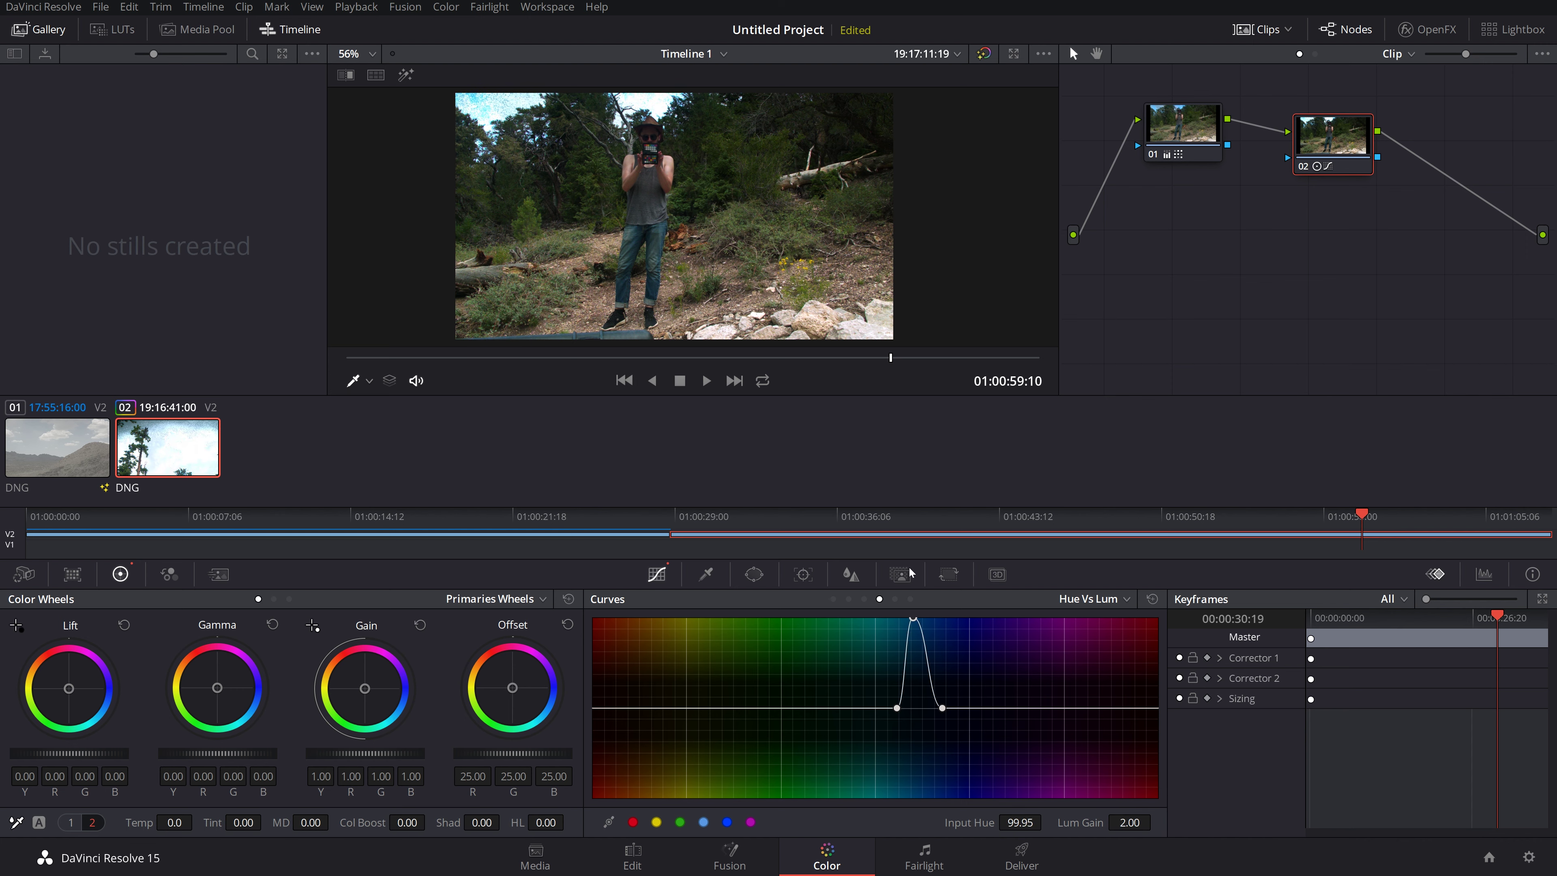
left_click_drag(914, 618, 912, 795)
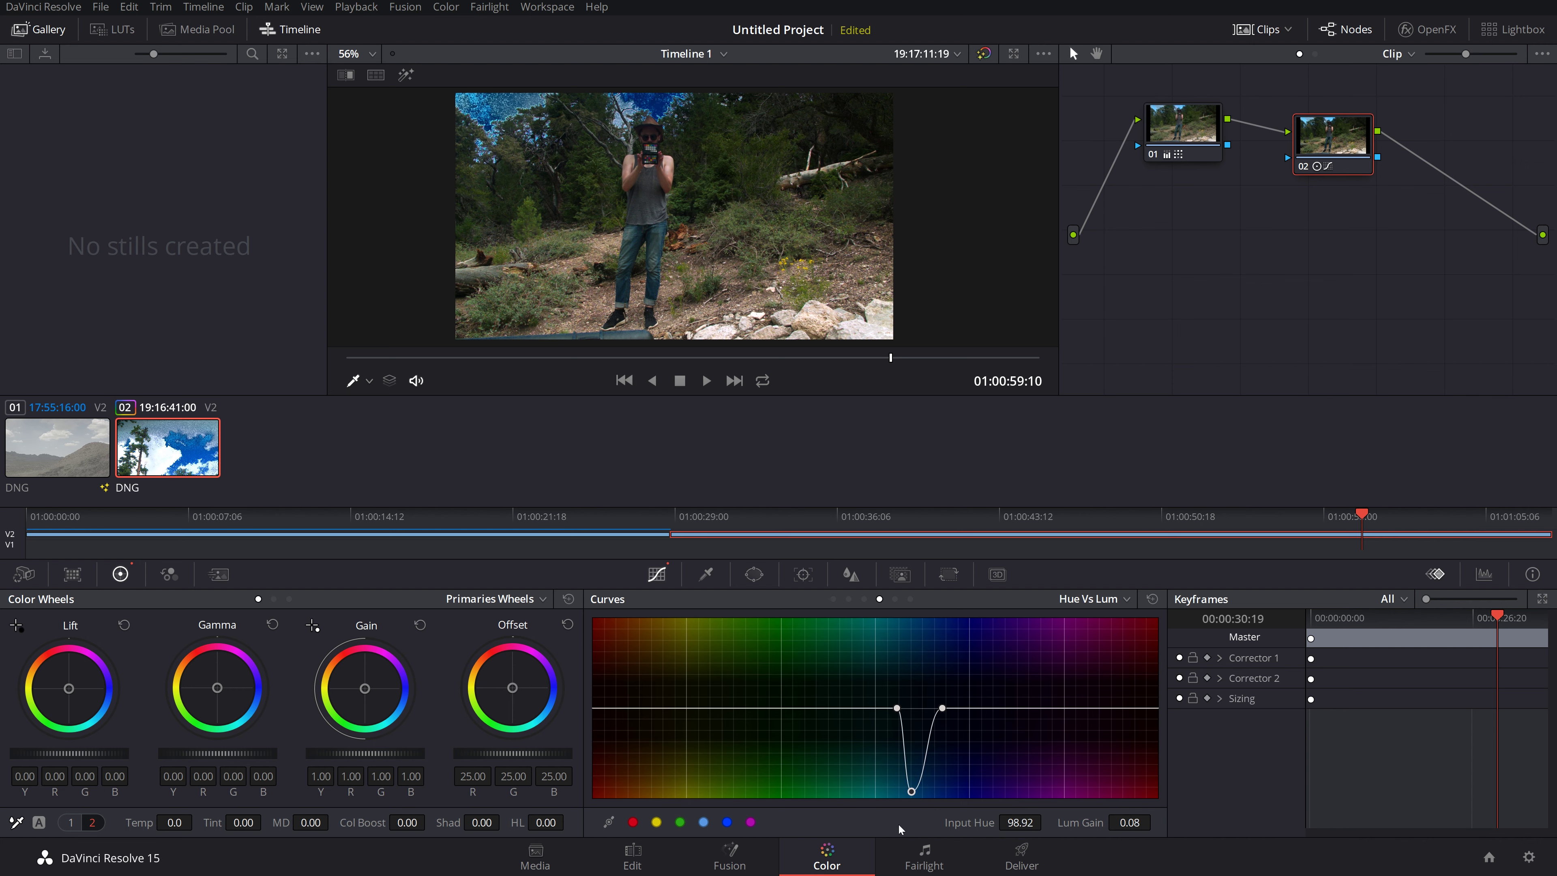
left_click_drag(892, 859, 909, 738)
left_click_drag(900, 819, 922, 719)
key("ctrl+z")
key("ctrl+z")
key("ctrl+z")
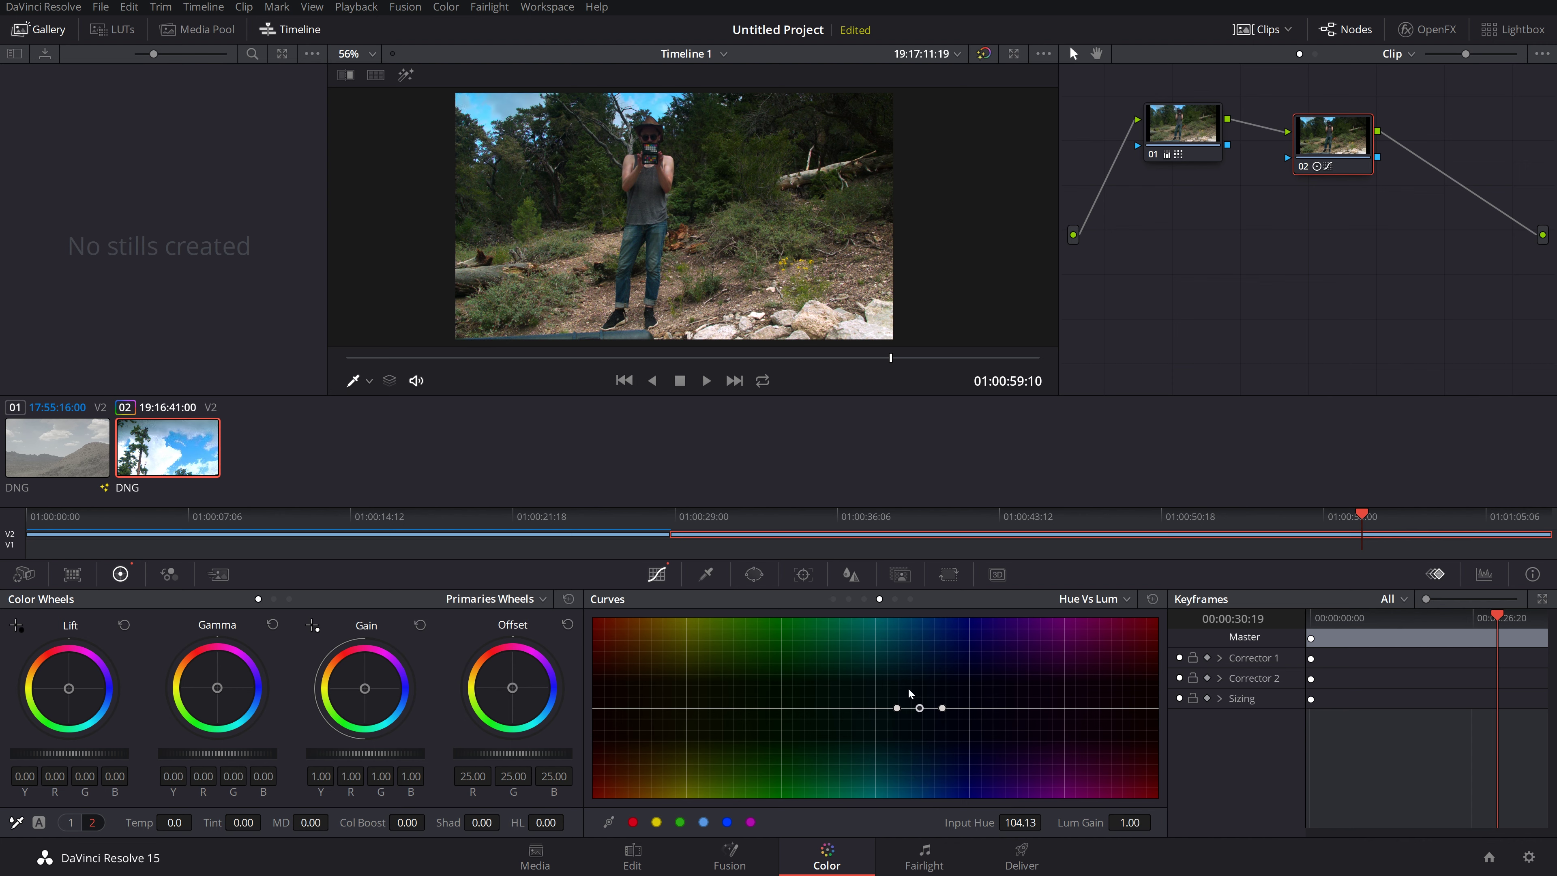
Step: Select Lum vs Sat, sample the sky, test boosting and removing saturation, then undo the points
left_click(1108, 600)
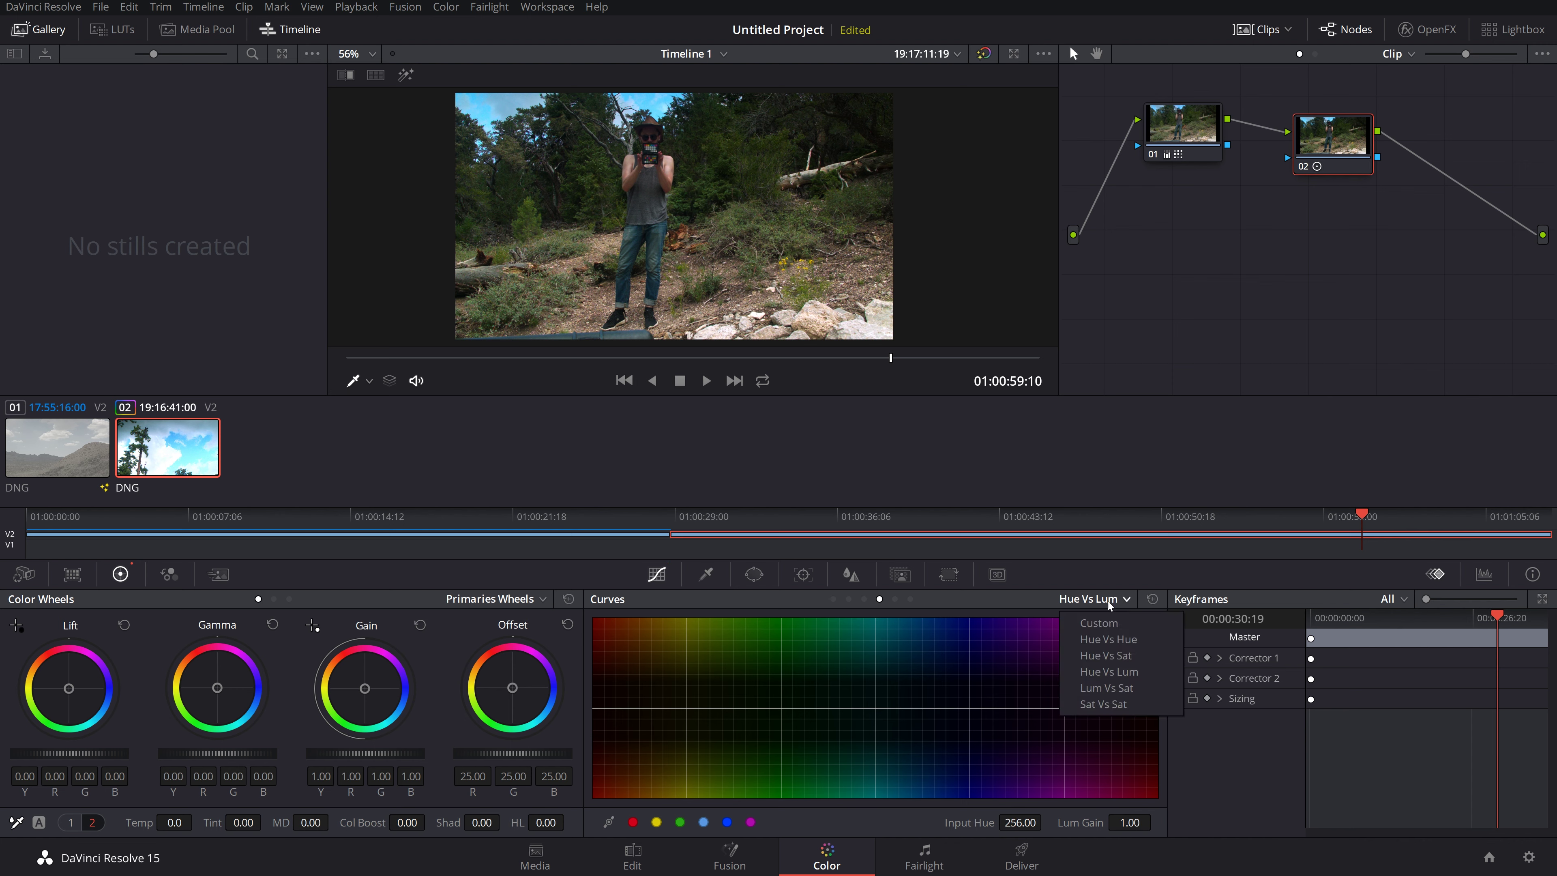
left_click(1113, 687)
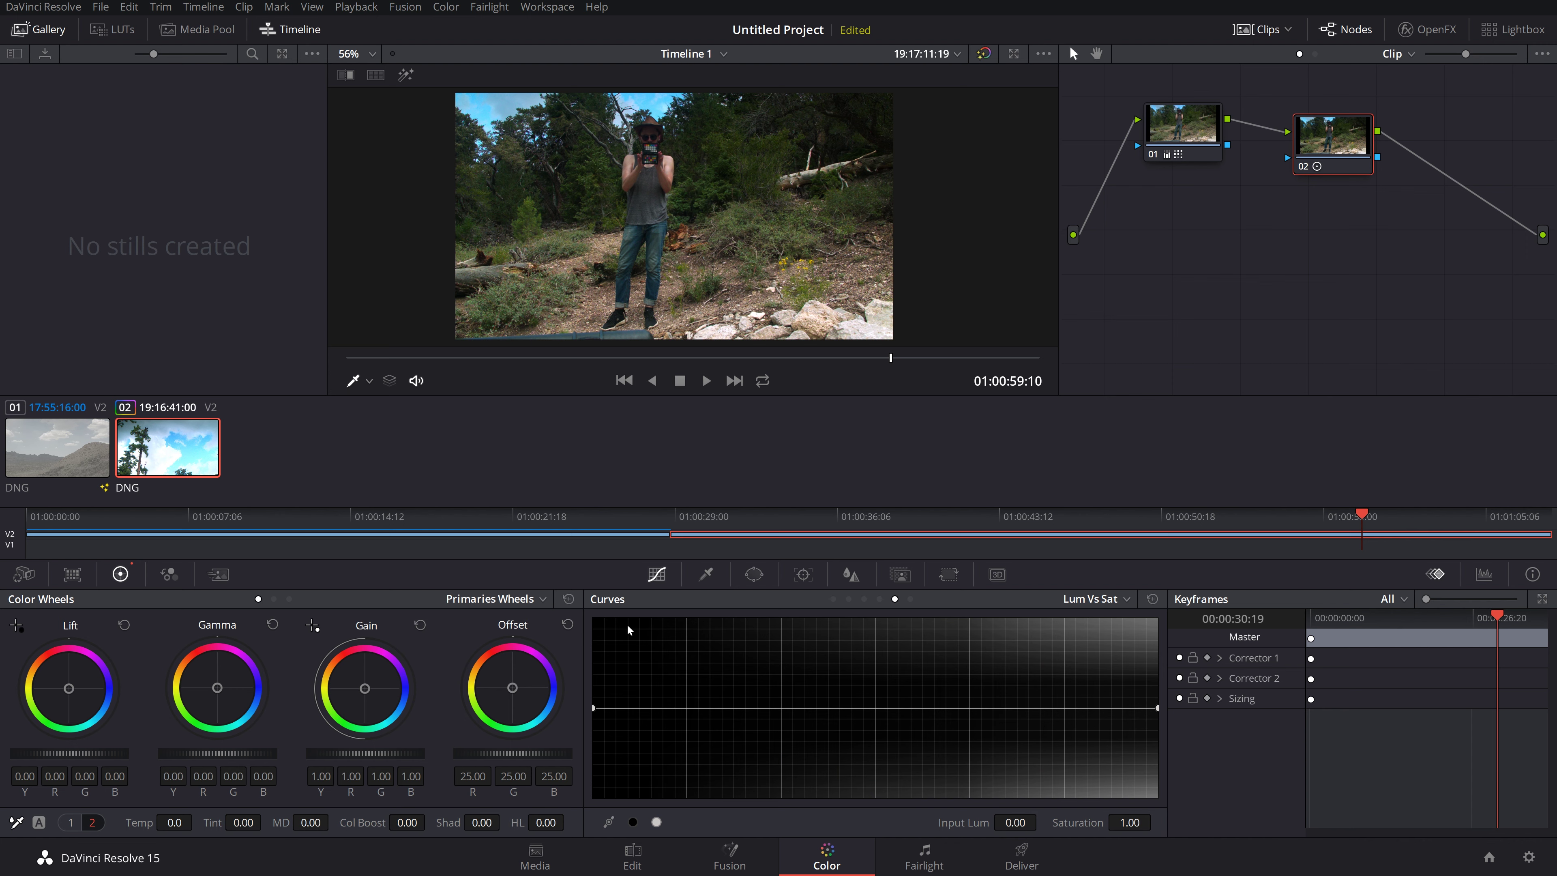
left_click(1097, 599)
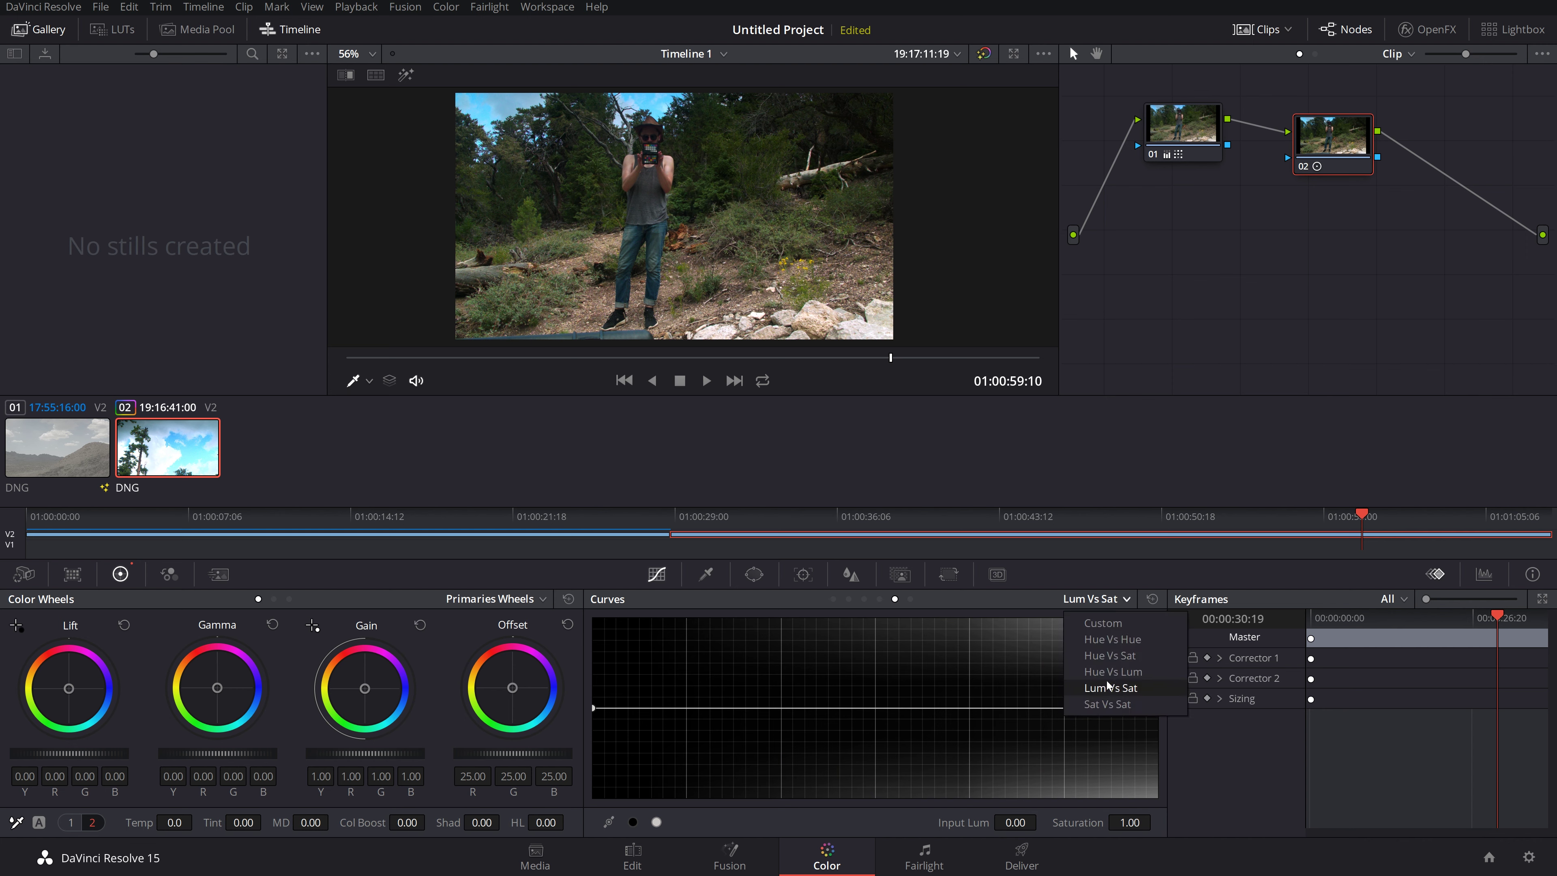
left_click(1097, 691)
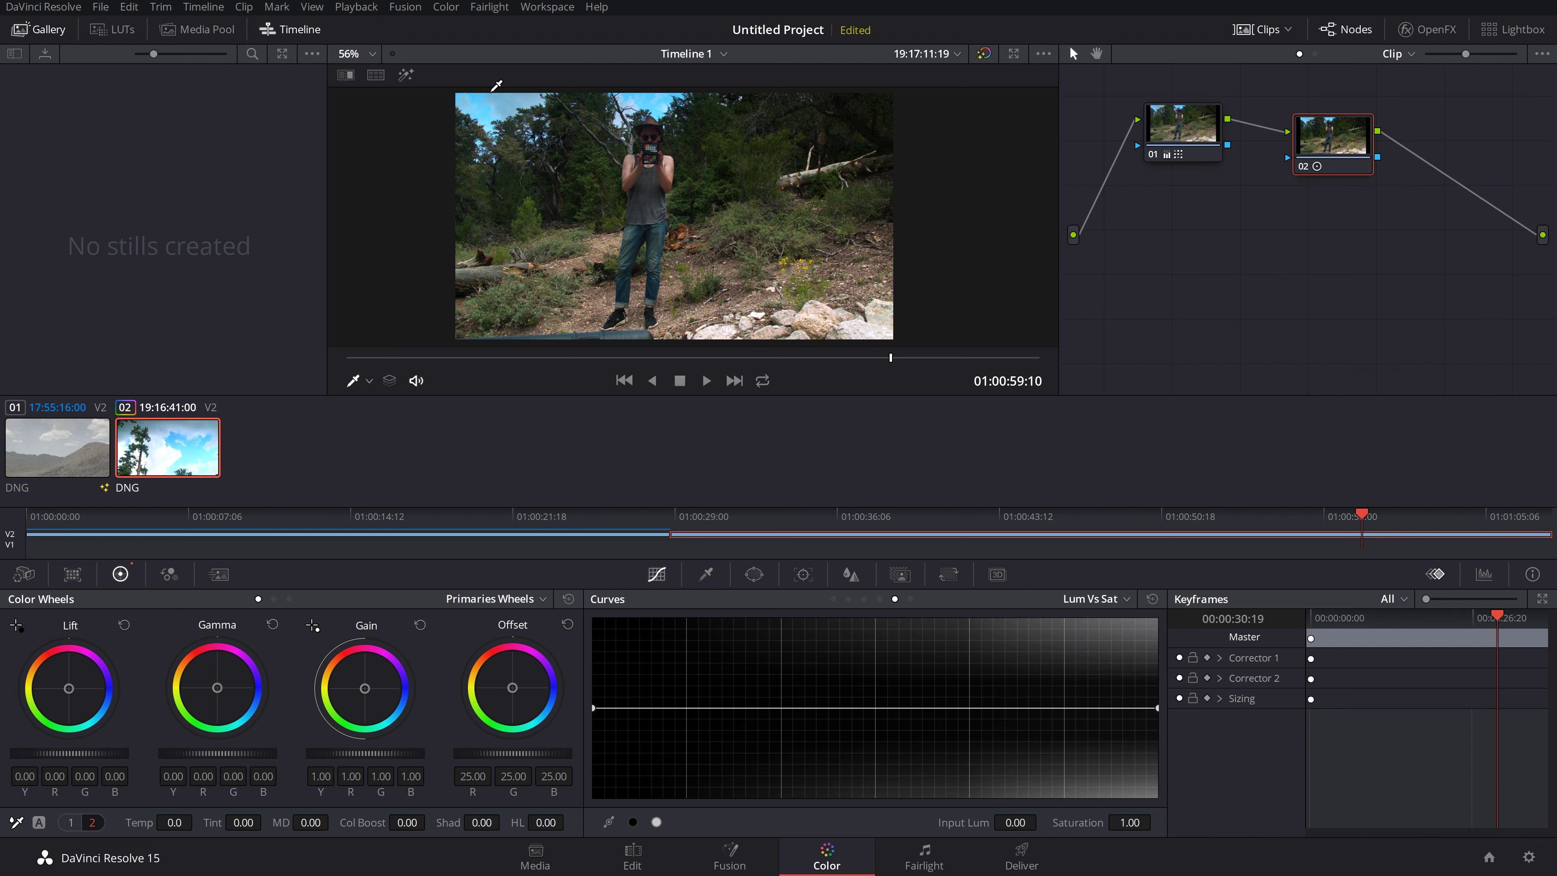
left_click(647, 105)
left_click_drag(1000, 709, 997, 619)
left_click_drag(999, 623, 995, 839)
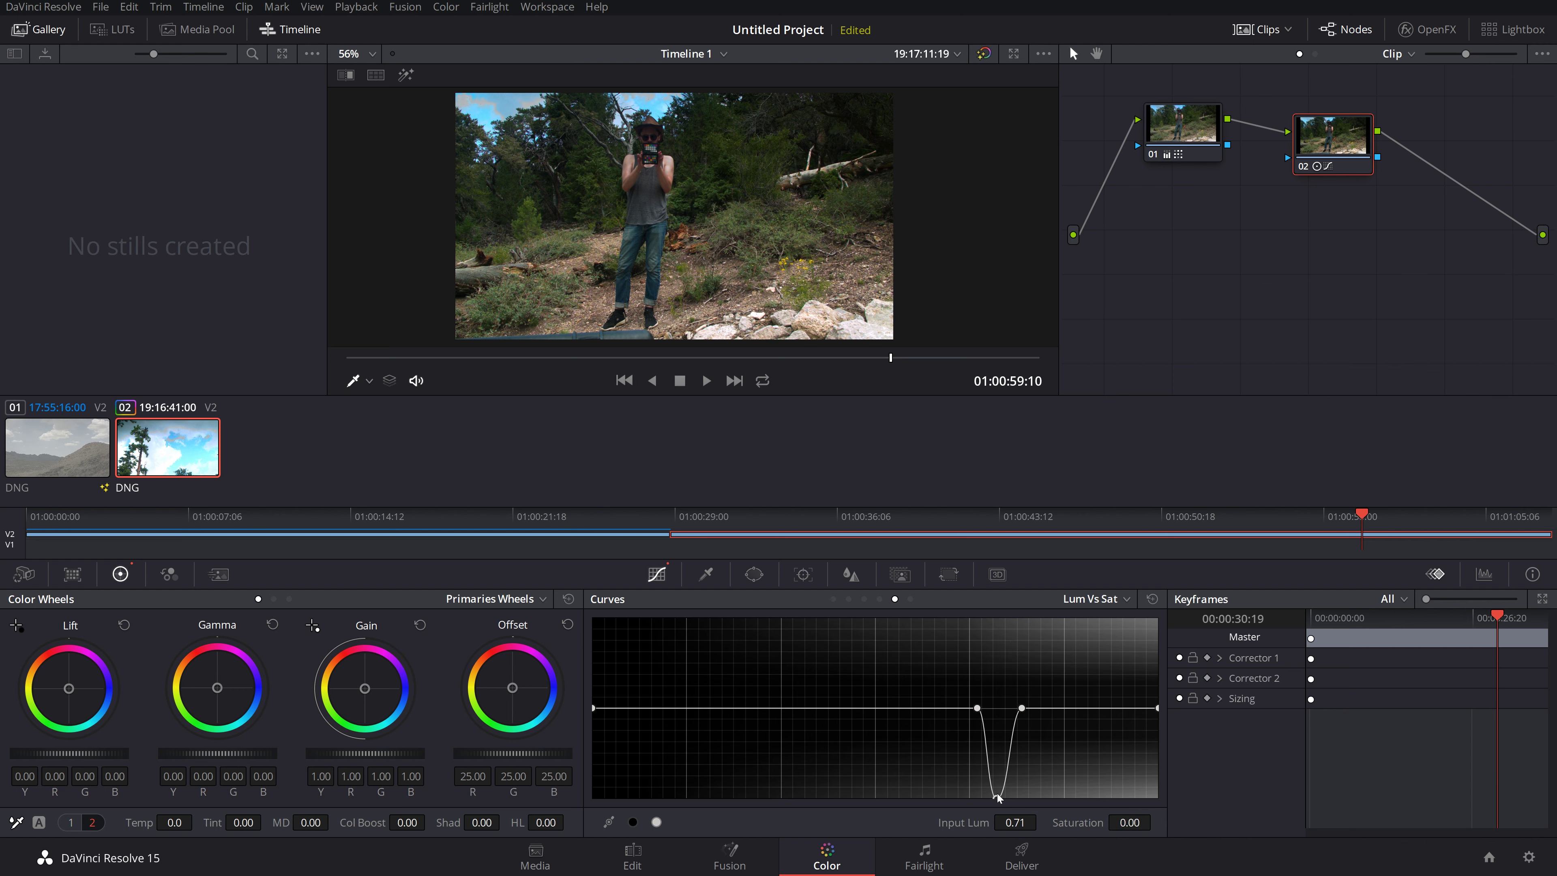
left_click_drag(1000, 800, 989, 511)
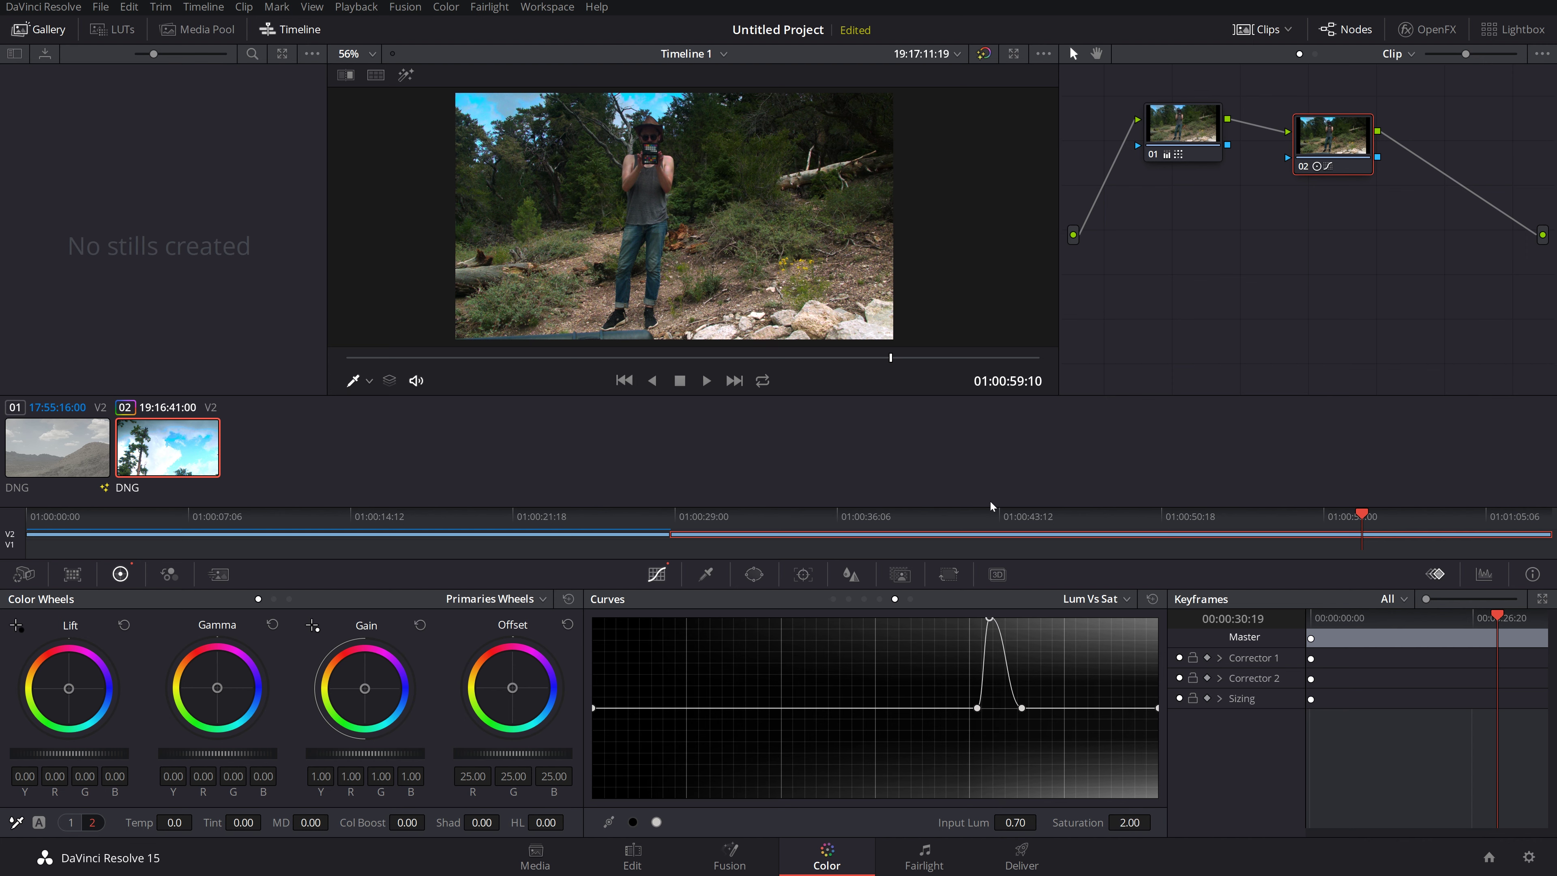
left_click_drag(989, 618, 1004, 708)
key("ctrl+z")
Step: Sample a darker brightness level, test a saturation boost there, and undo it
left_click(534, 199)
mouse_move(754, 708)
left_mouse_down()
mouse_move(741, 628)
mouse_move(751, 710)
left_mouse_up()
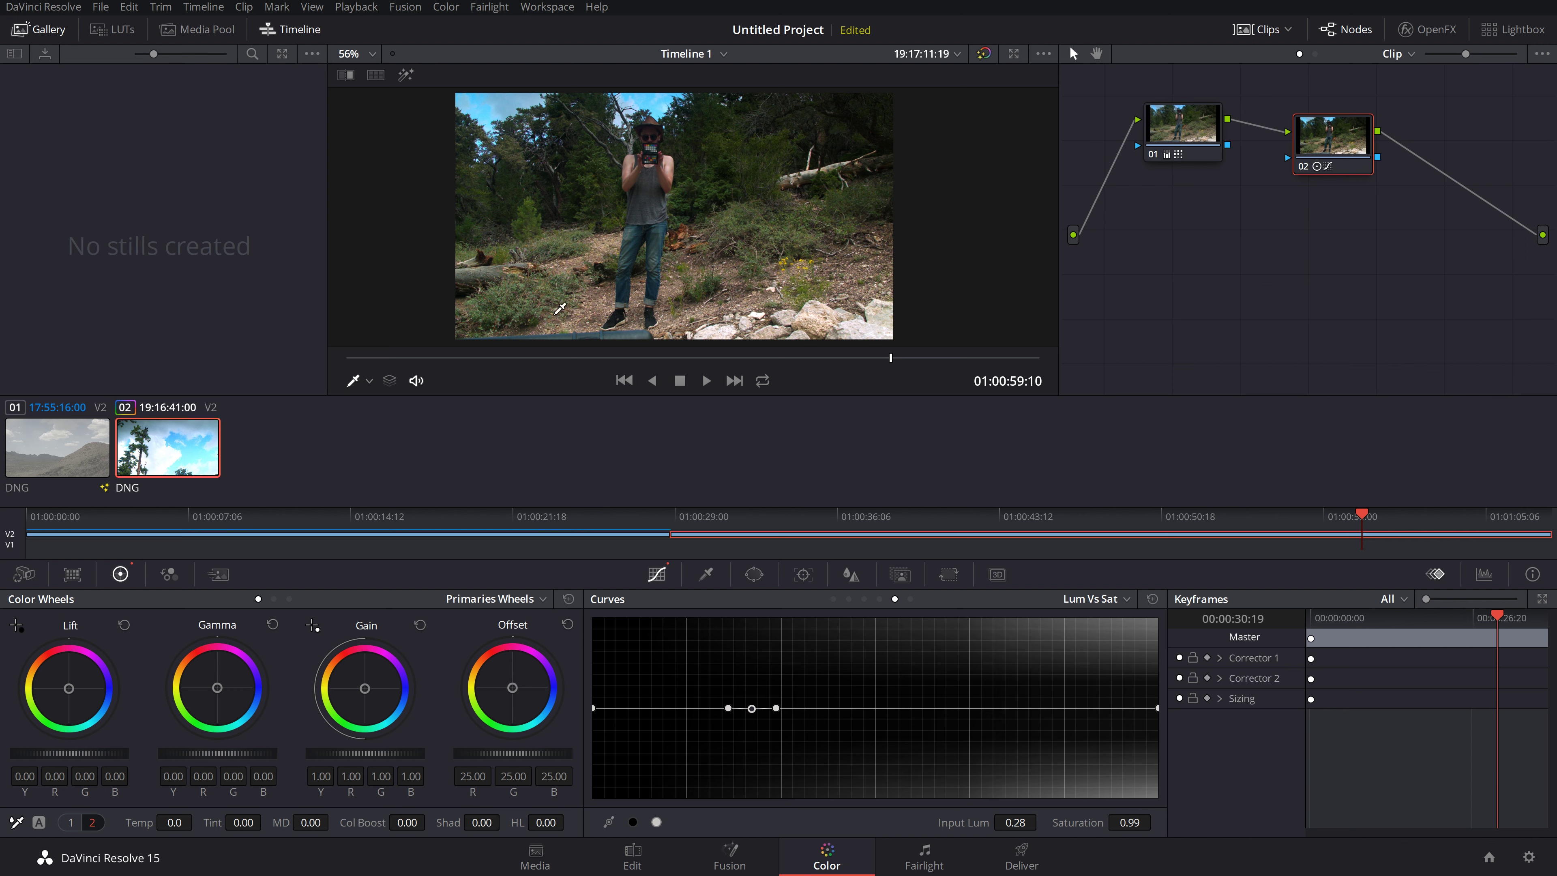
left_click_drag(752, 709, 770, 531)
key("ctrl+z")
key("ctrl+z")
key("ctrl+z")
left_click(1099, 605)
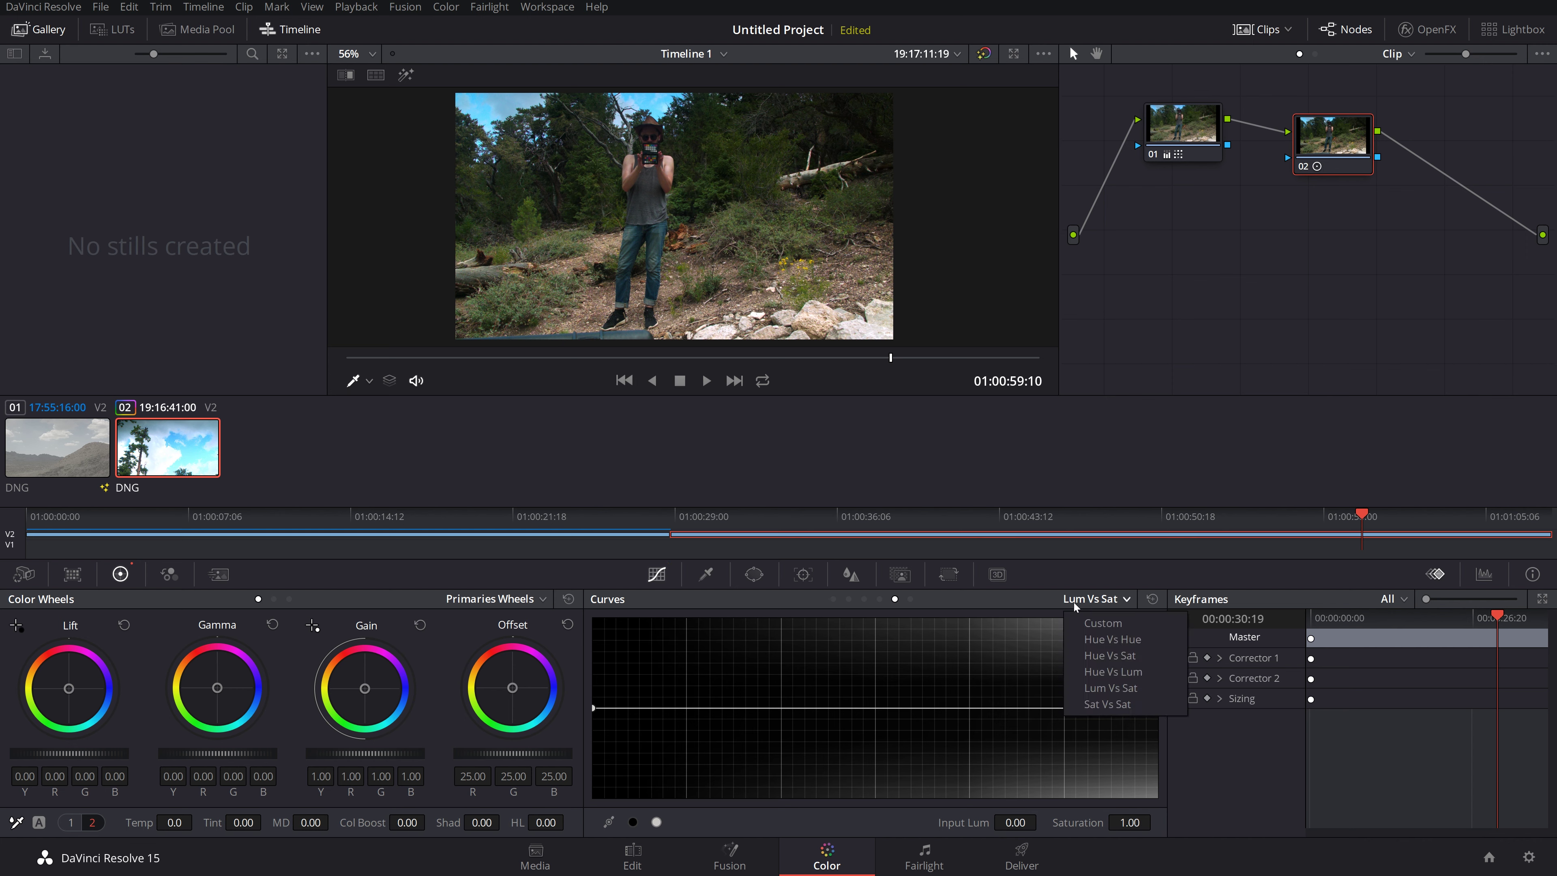
Step: Select Sat vs Sat, sample the sky, test desaturating it and cutting the low end, then undo
left_click(1127, 691)
left_click(1125, 599)
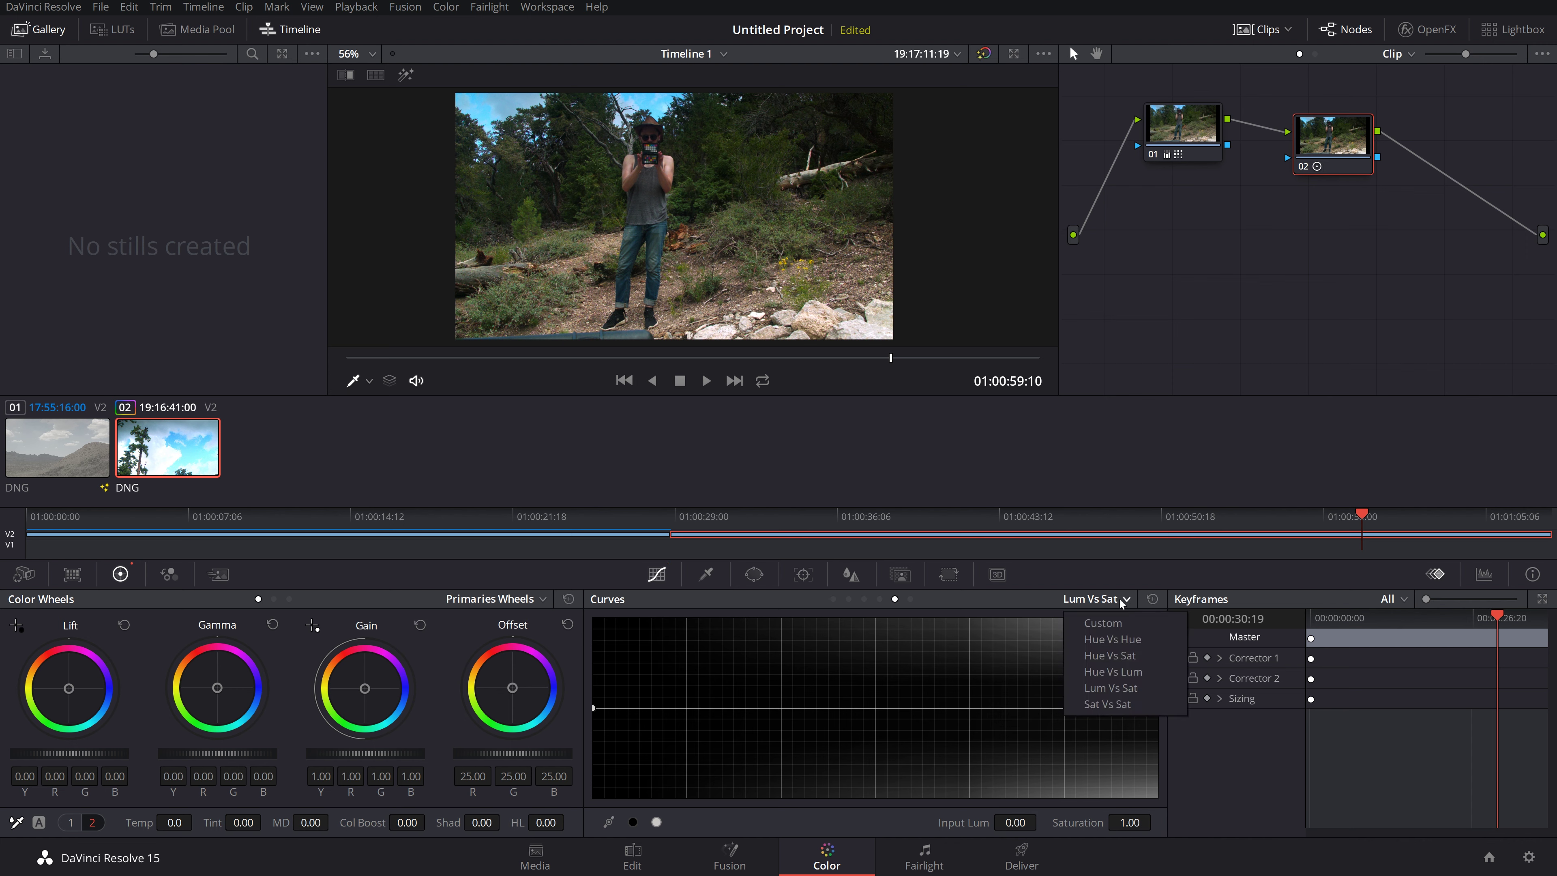
left_click(1108, 704)
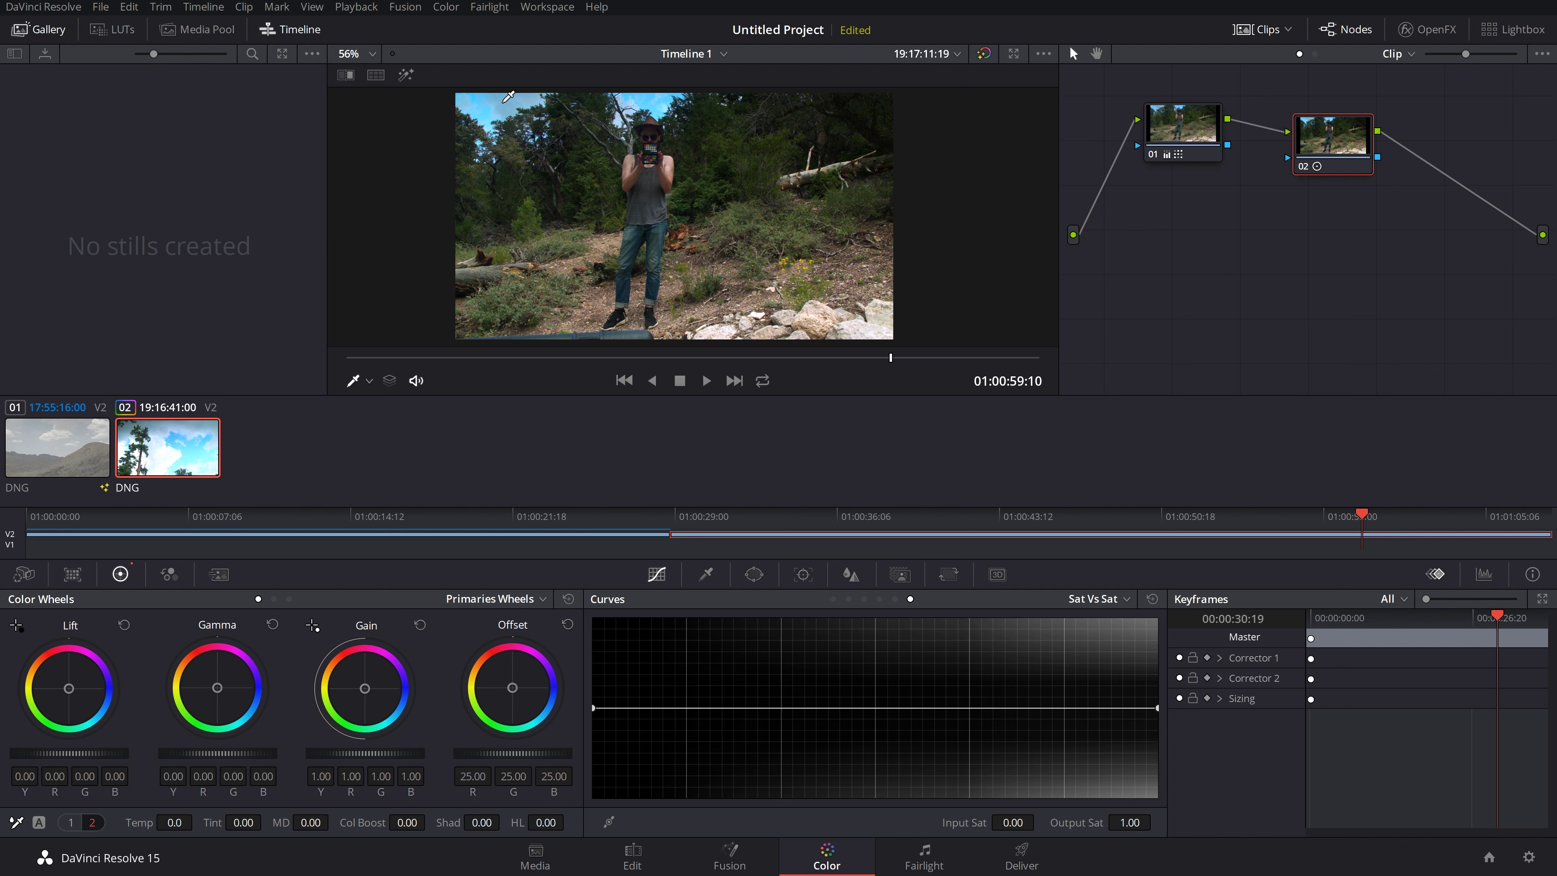
left_click(488, 110)
left_click_drag(936, 710, 927, 663)
left_click(594, 708)
left_click_drag(595, 709, 1000, 719)
key("ctrl+z")
key("ctrl+z")
key("ctrl+z")
key("ctrl+z")
Step: Sample a low-saturation area, test raising and lowering several saturation ranges, then undo to flat
left_click(651, 202)
left_click_drag(617, 708, 609, 600)
left_click_drag(760, 622, 726, 730)
left_click_drag(881, 724, 882, 618)
key("ctrl+z")
key("ctrl+z")
key("ctrl+z")
key("ctrl+z")
key("ctrl+z")
left_click(1085, 599)
Step: On node 02's Hue vs Hue curve, rotate the sampled foliage hue so the sky turns pink
left_click(1073, 640)
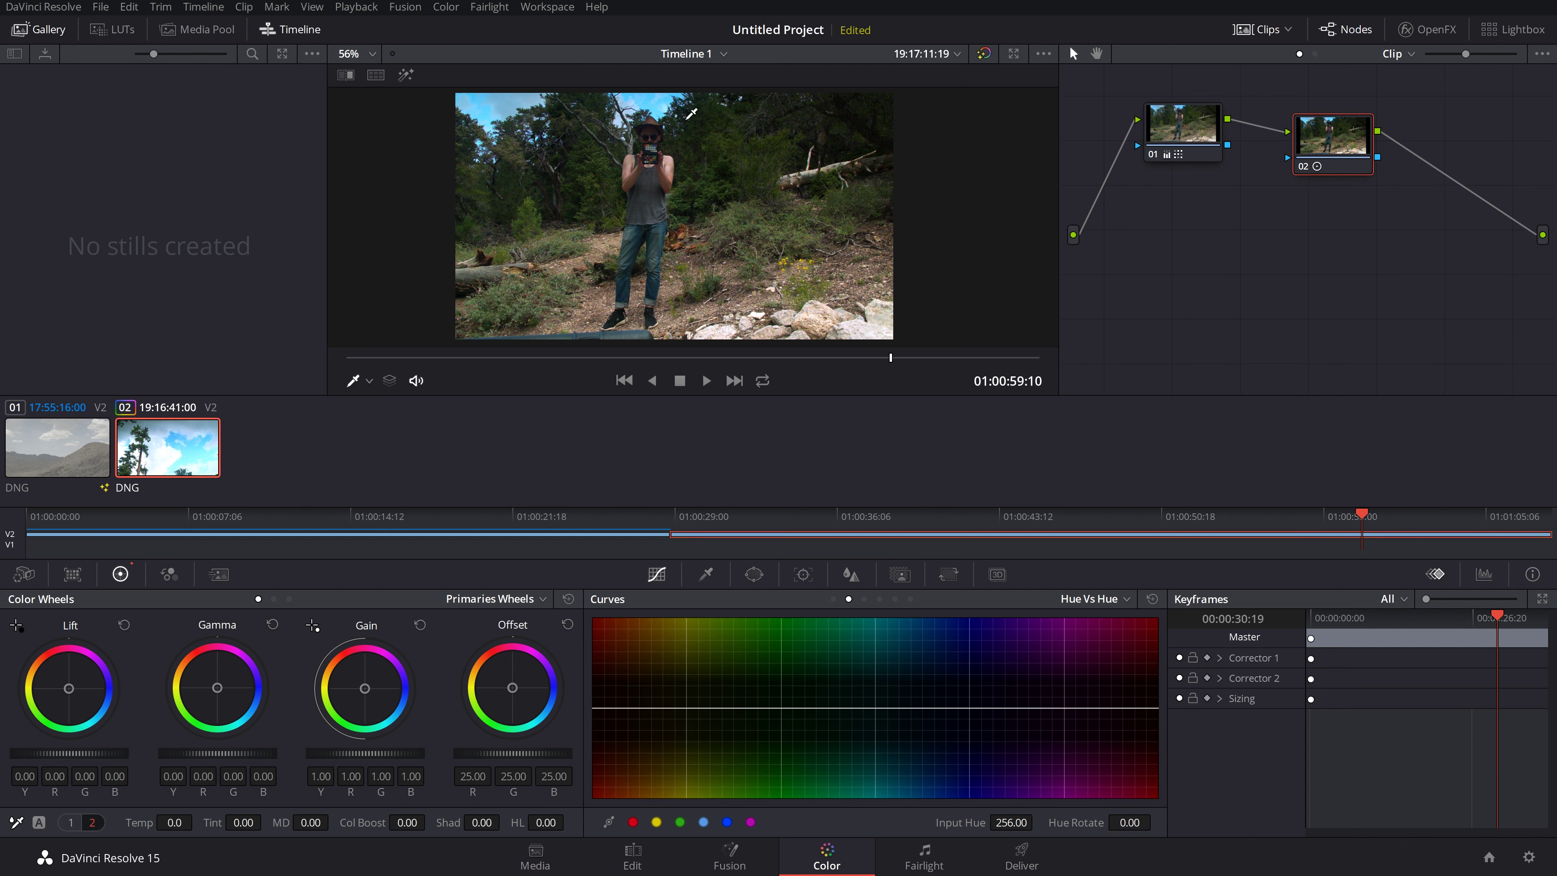
left_click(502, 137)
left_click_drag(914, 708, 914, 811)
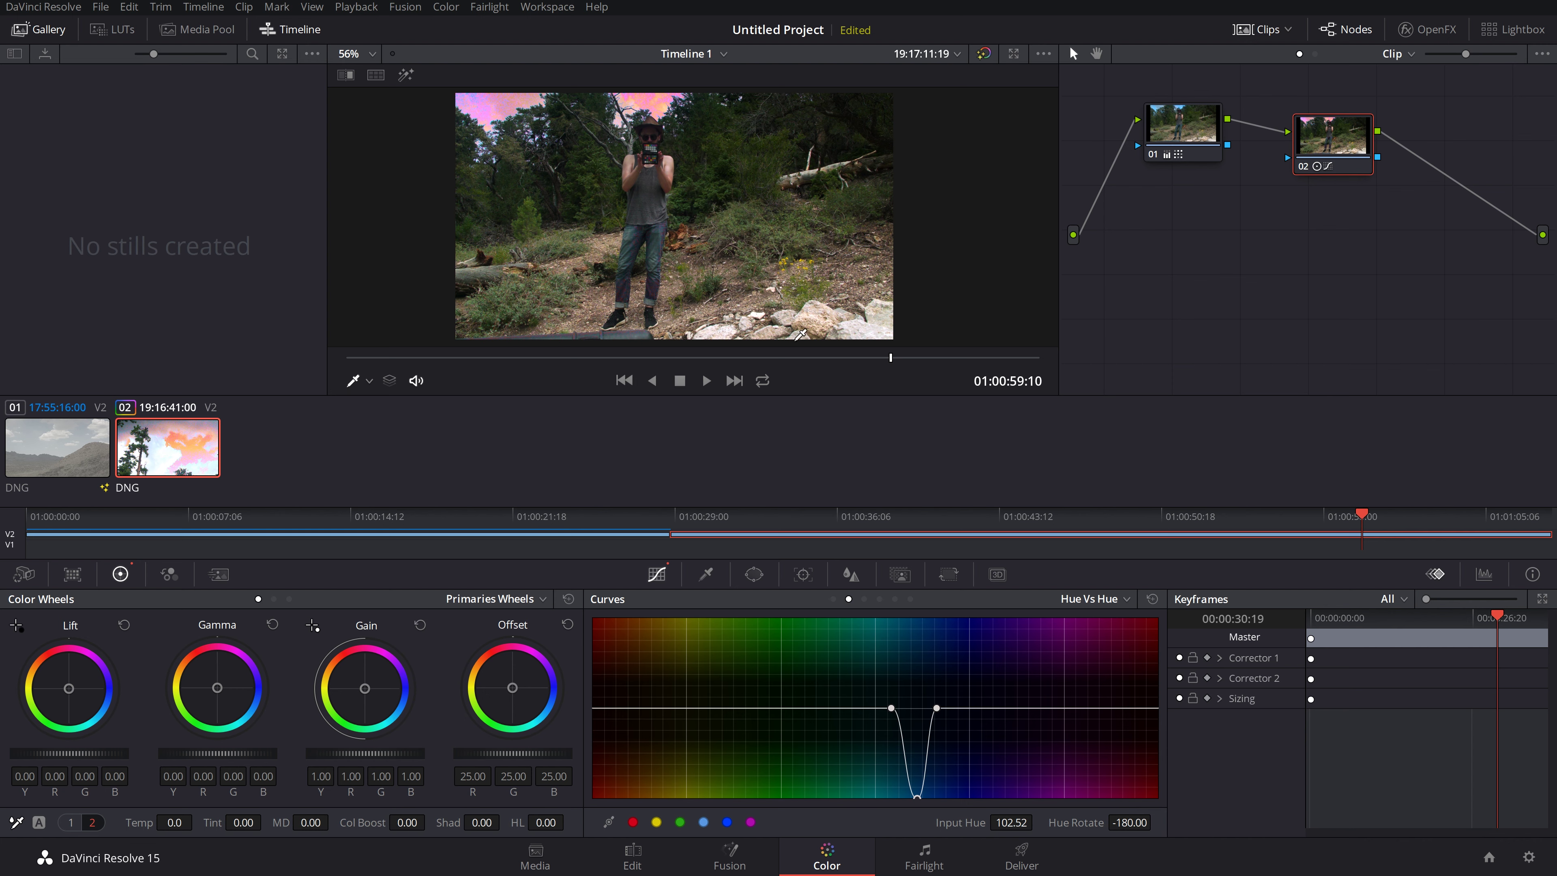
Step: Settle a second sampled hue at a small rotation, then push Gamma toward blue-purple and nudge Lift
left_click(532, 218)
left_click_drag(732, 709, 754, 629)
left_click_drag(695, 708, 761, 720)
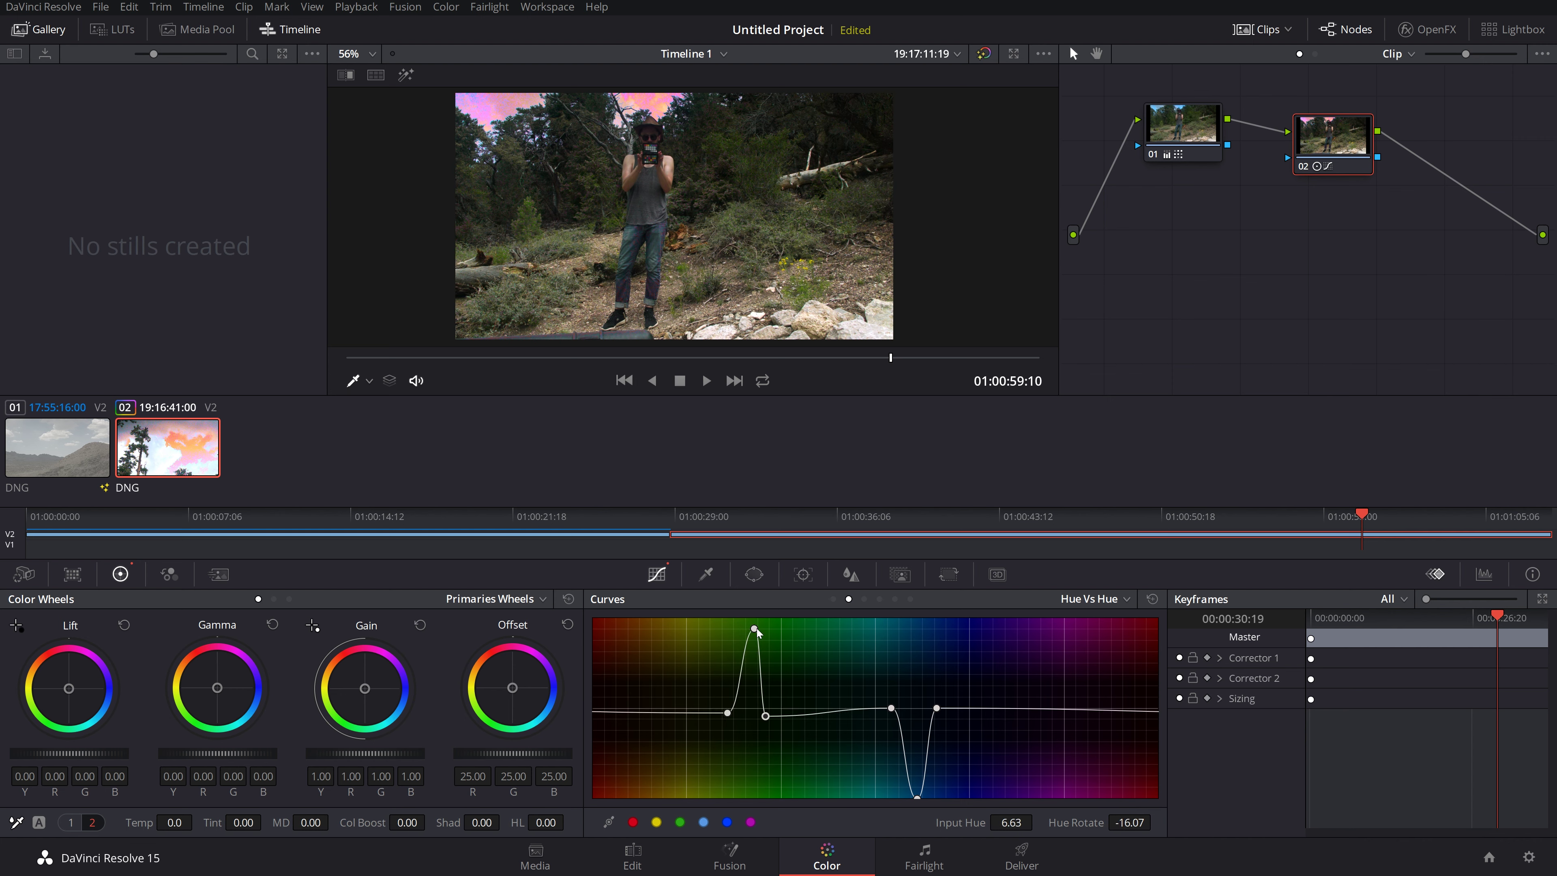
left_click_drag(754, 629, 672, 800)
left_click_drag(728, 713, 753, 697)
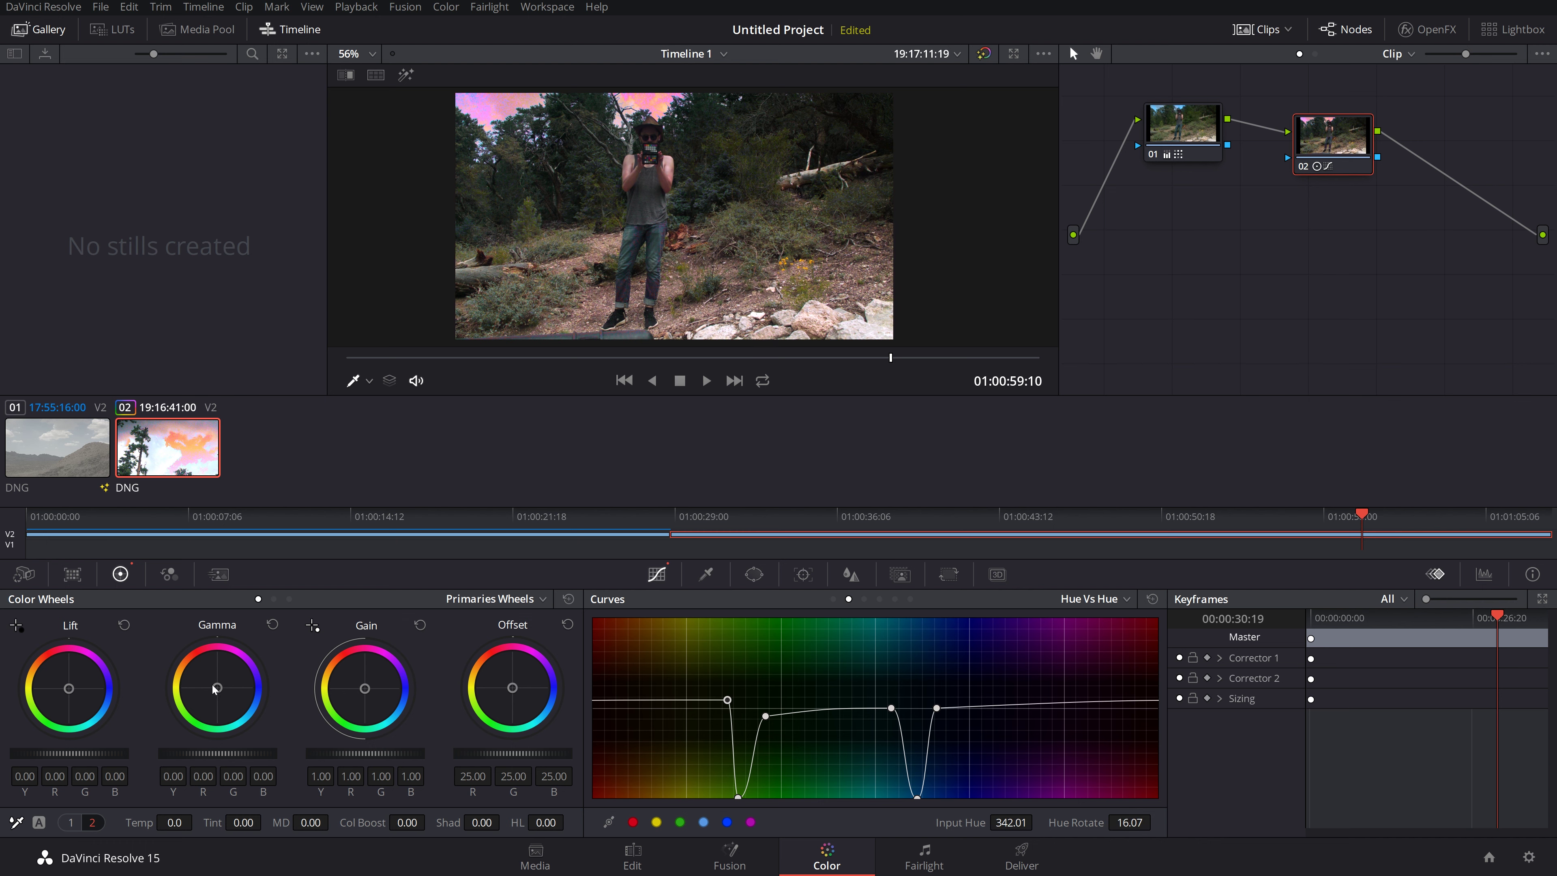
left_click_drag(213, 689, 237, 688)
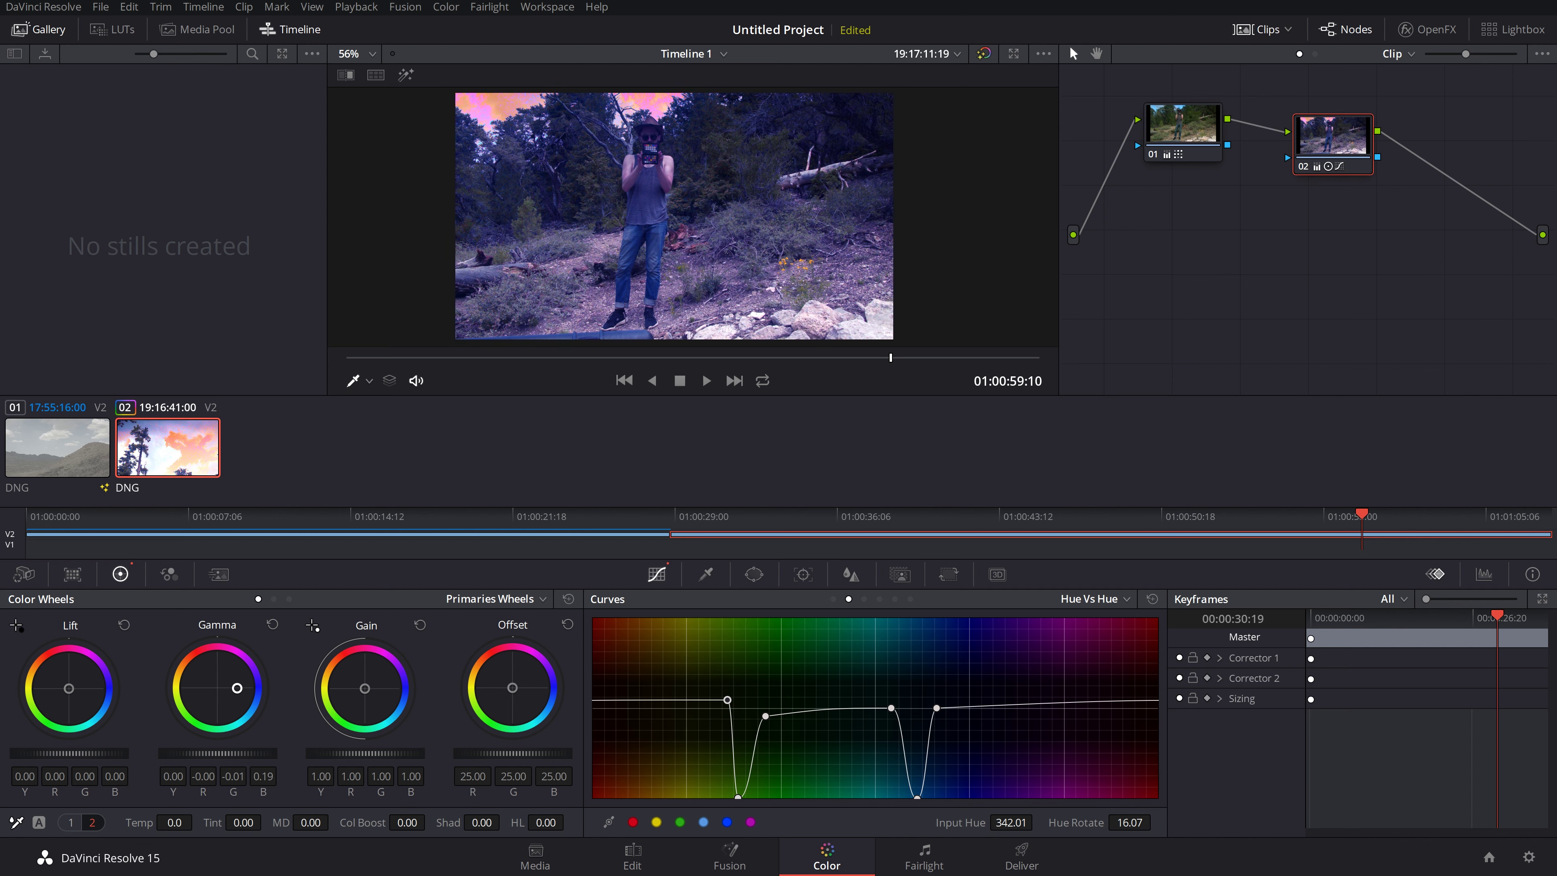
left_click_drag(73, 691, 67, 691)
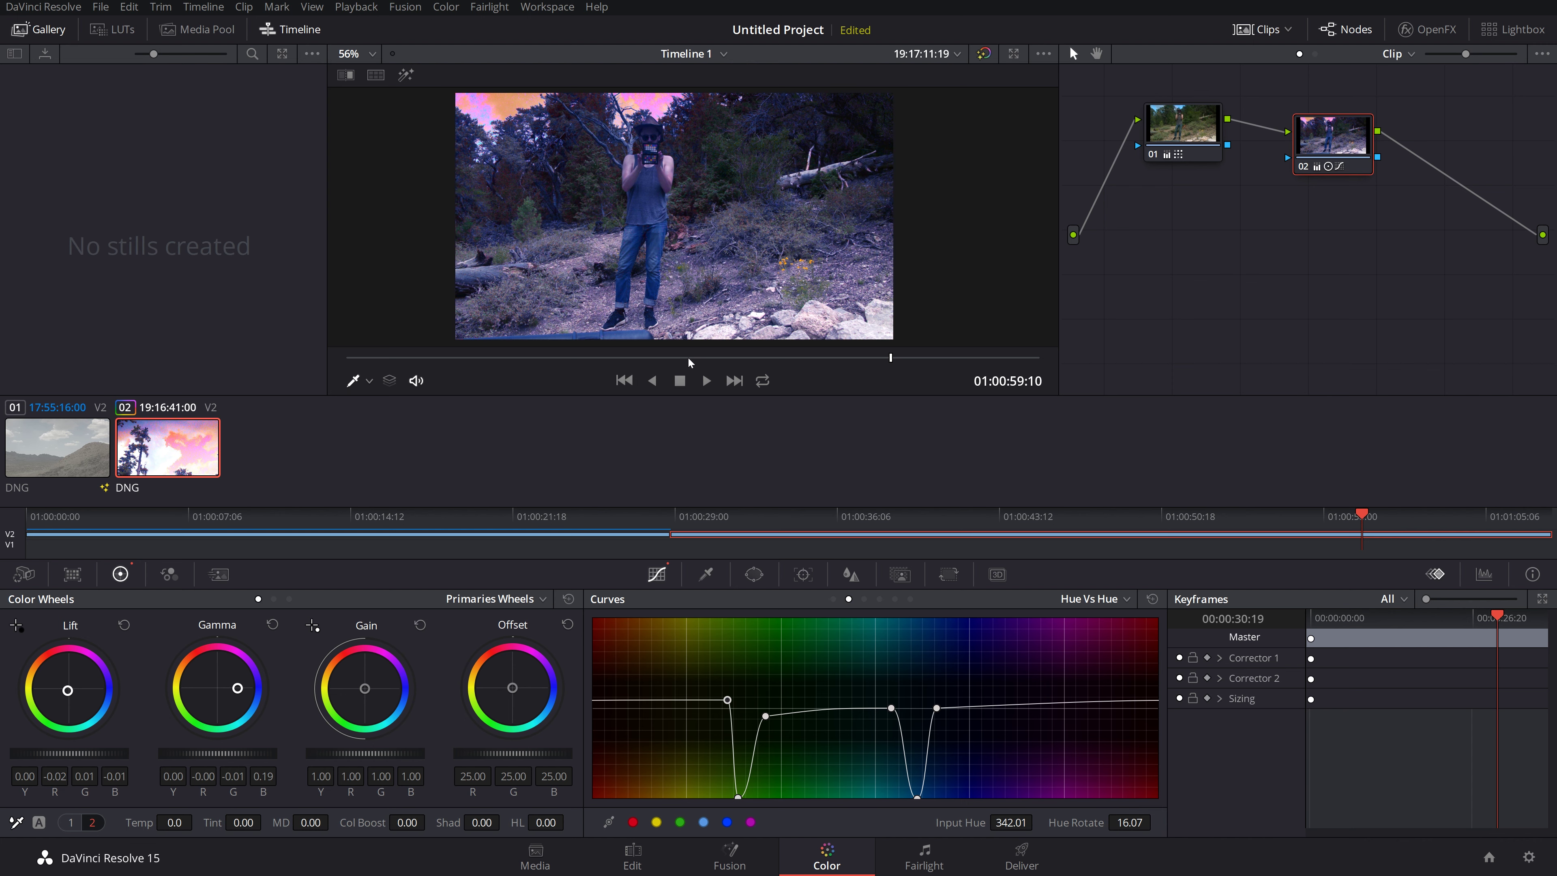
Step: Add corrector node 03, fed by node 02's output and feeding the final output
right_click(1319, 227)
mouse_move(1355, 258)
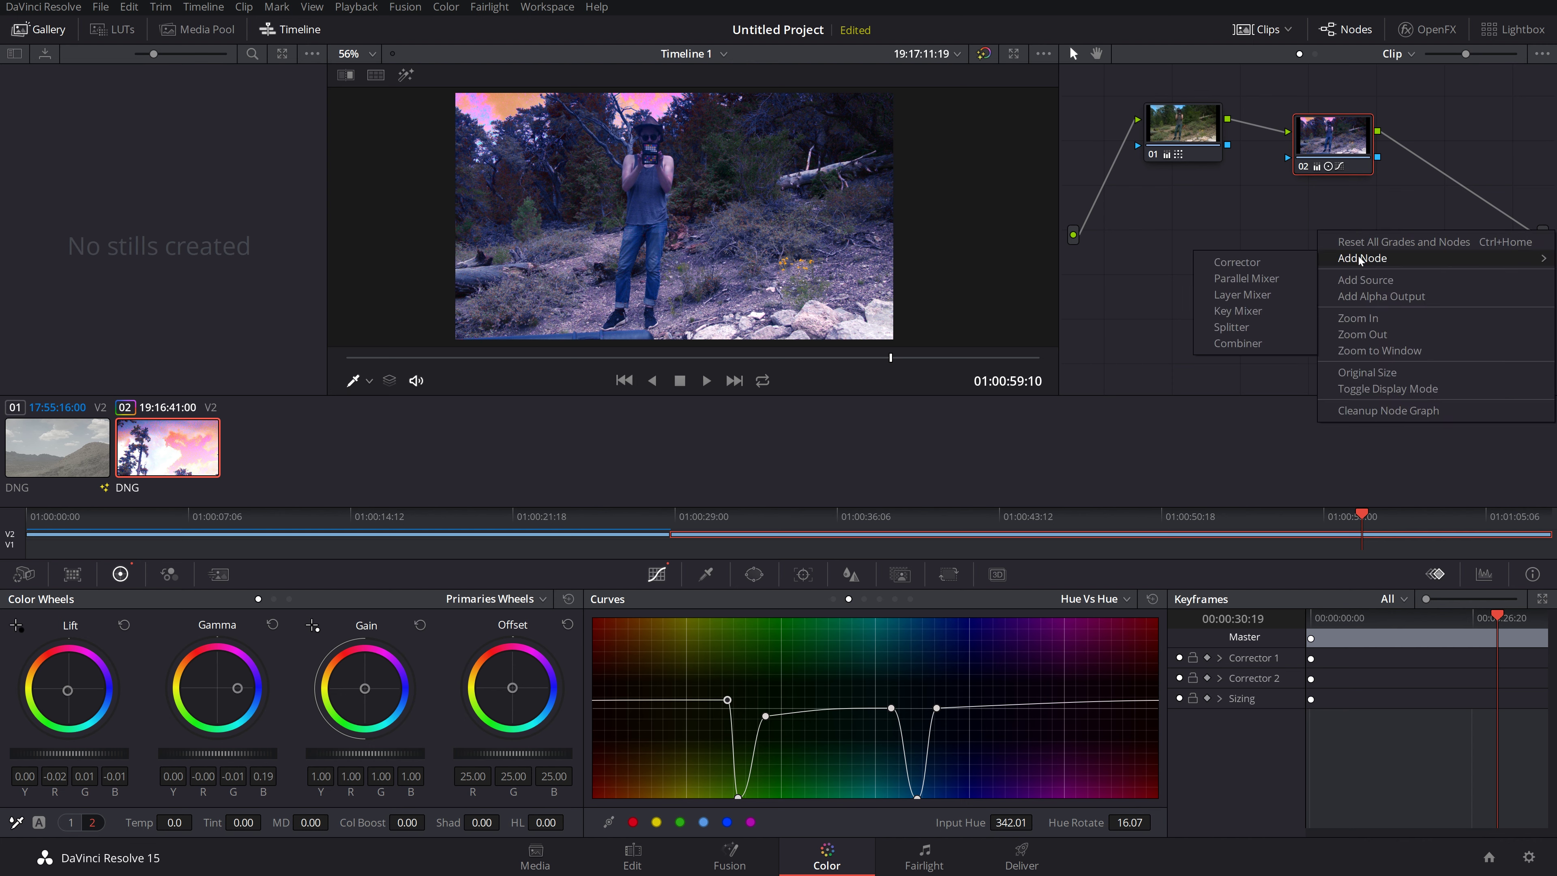
left_click(1292, 265)
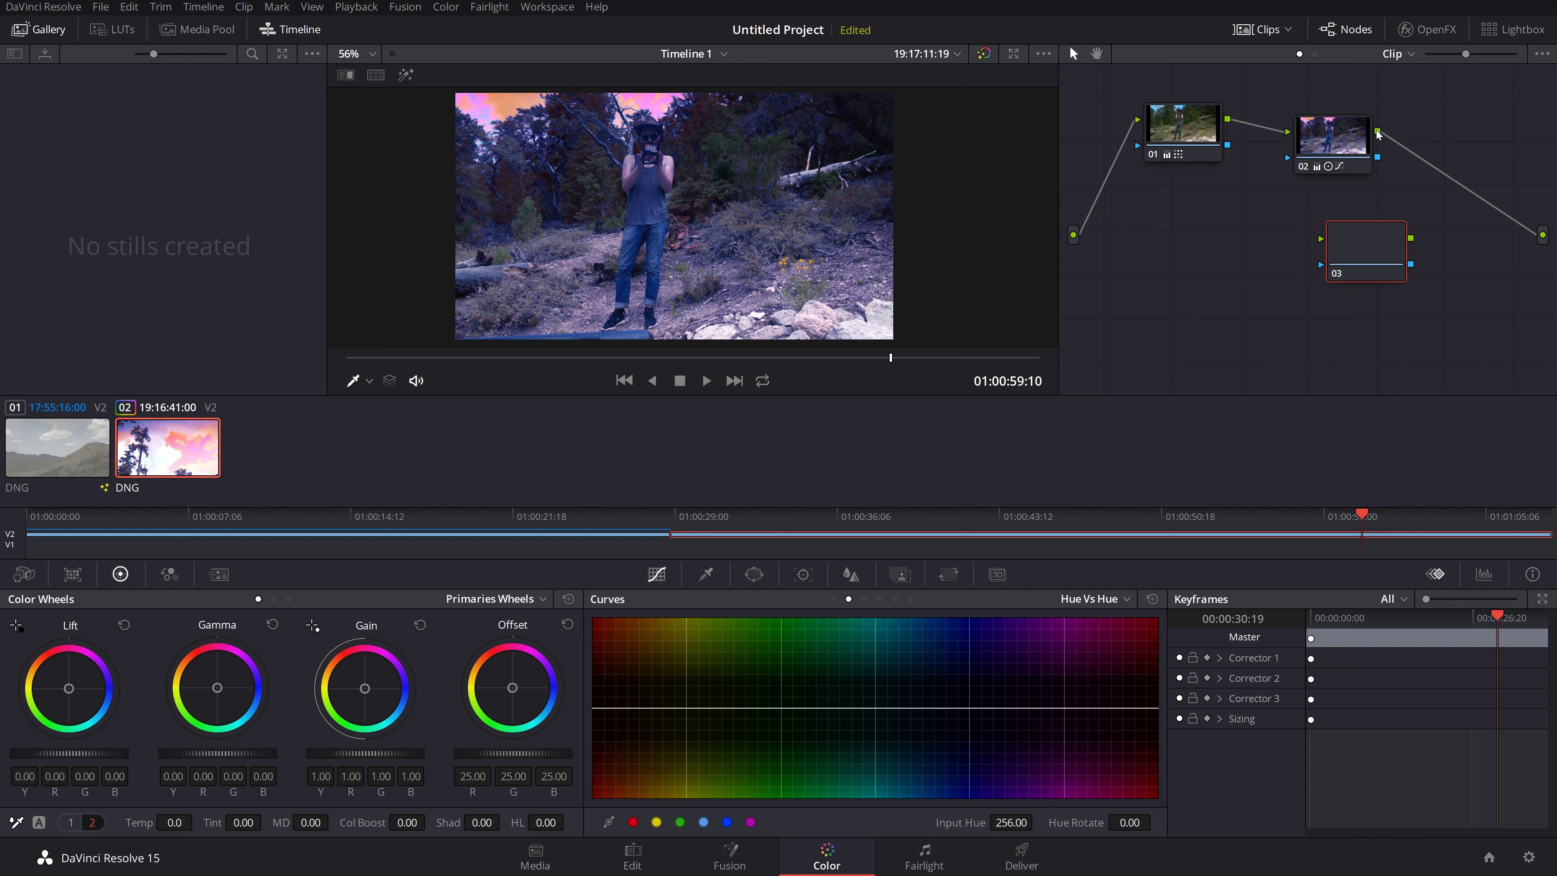
left_click_drag(1377, 131, 1430, 236)
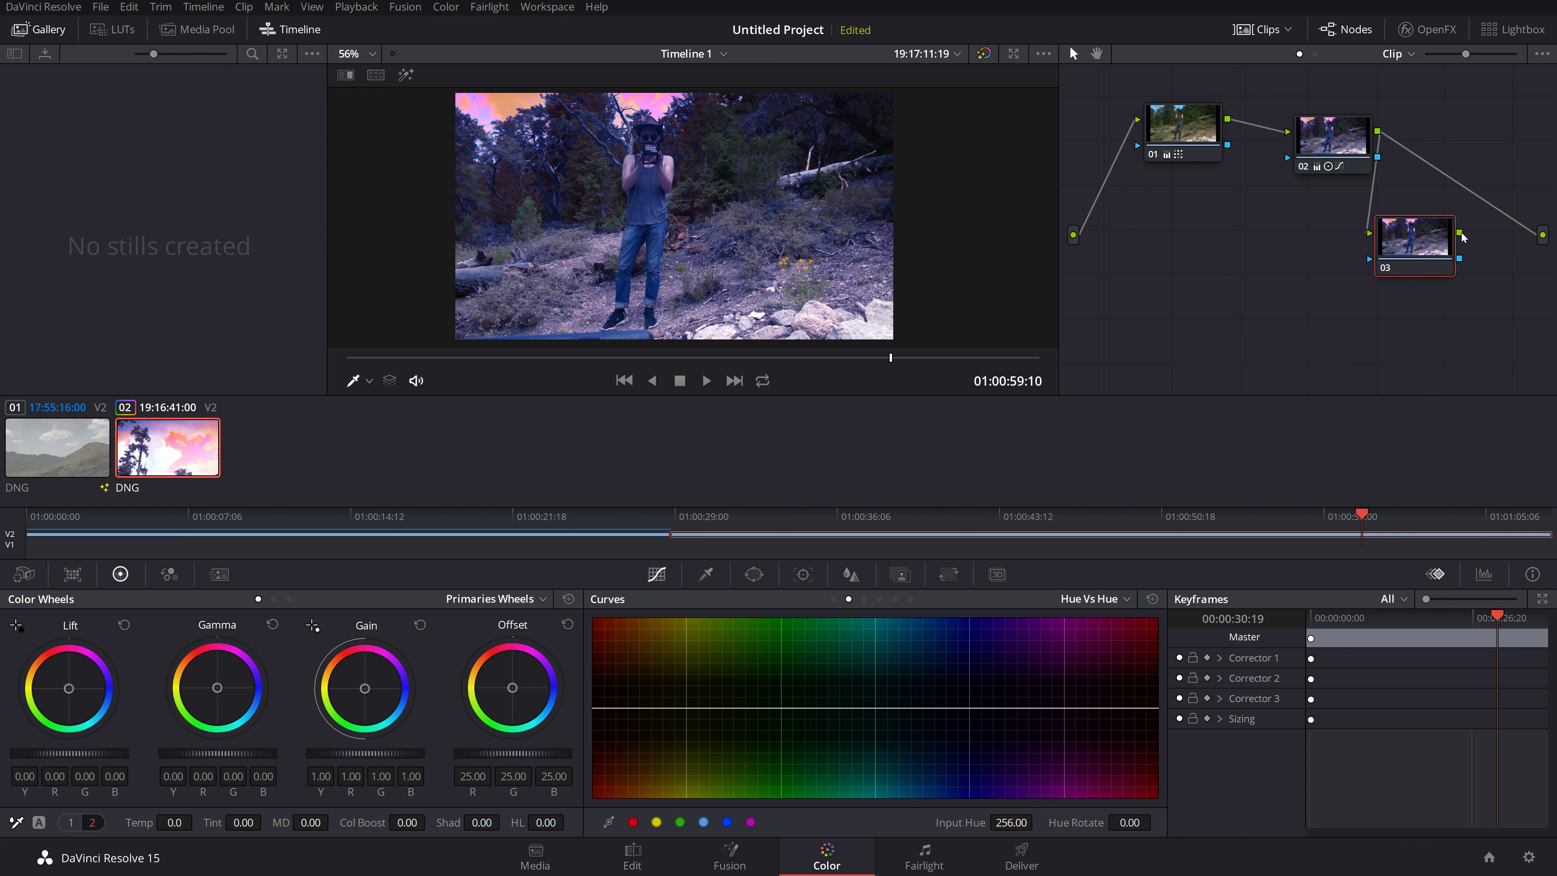
left_click_drag(1531, 233, 1541, 234)
Step: Arrange nodes 01, 02 and 03 in a single row
left_click_drag(1429, 234, 1471, 199)
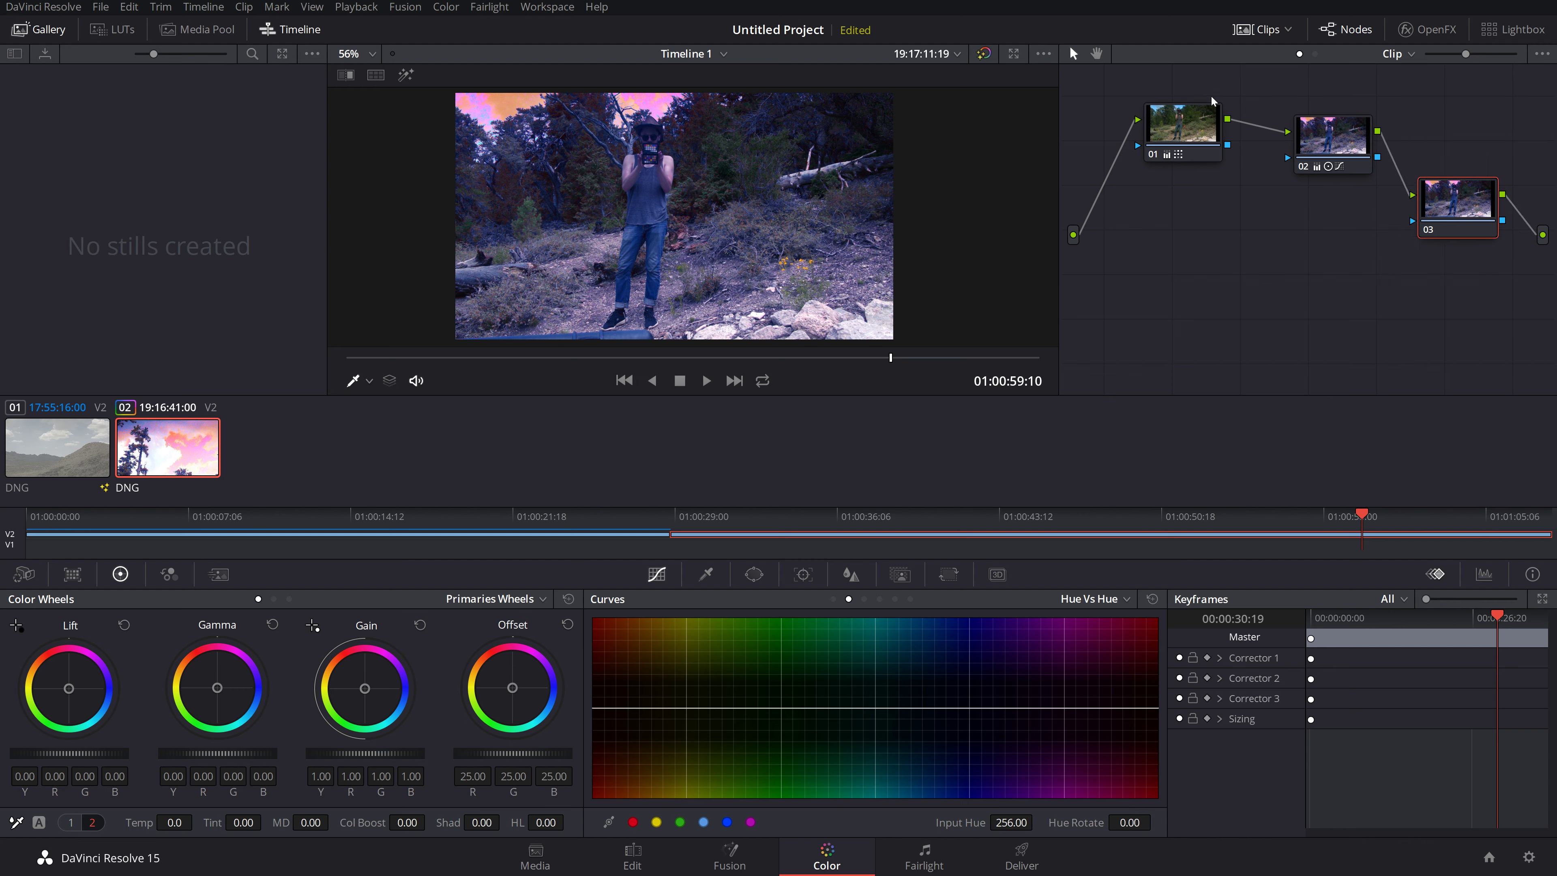
left_click_drag(1173, 142, 1141, 219)
left_click_drag(1331, 138, 1272, 201)
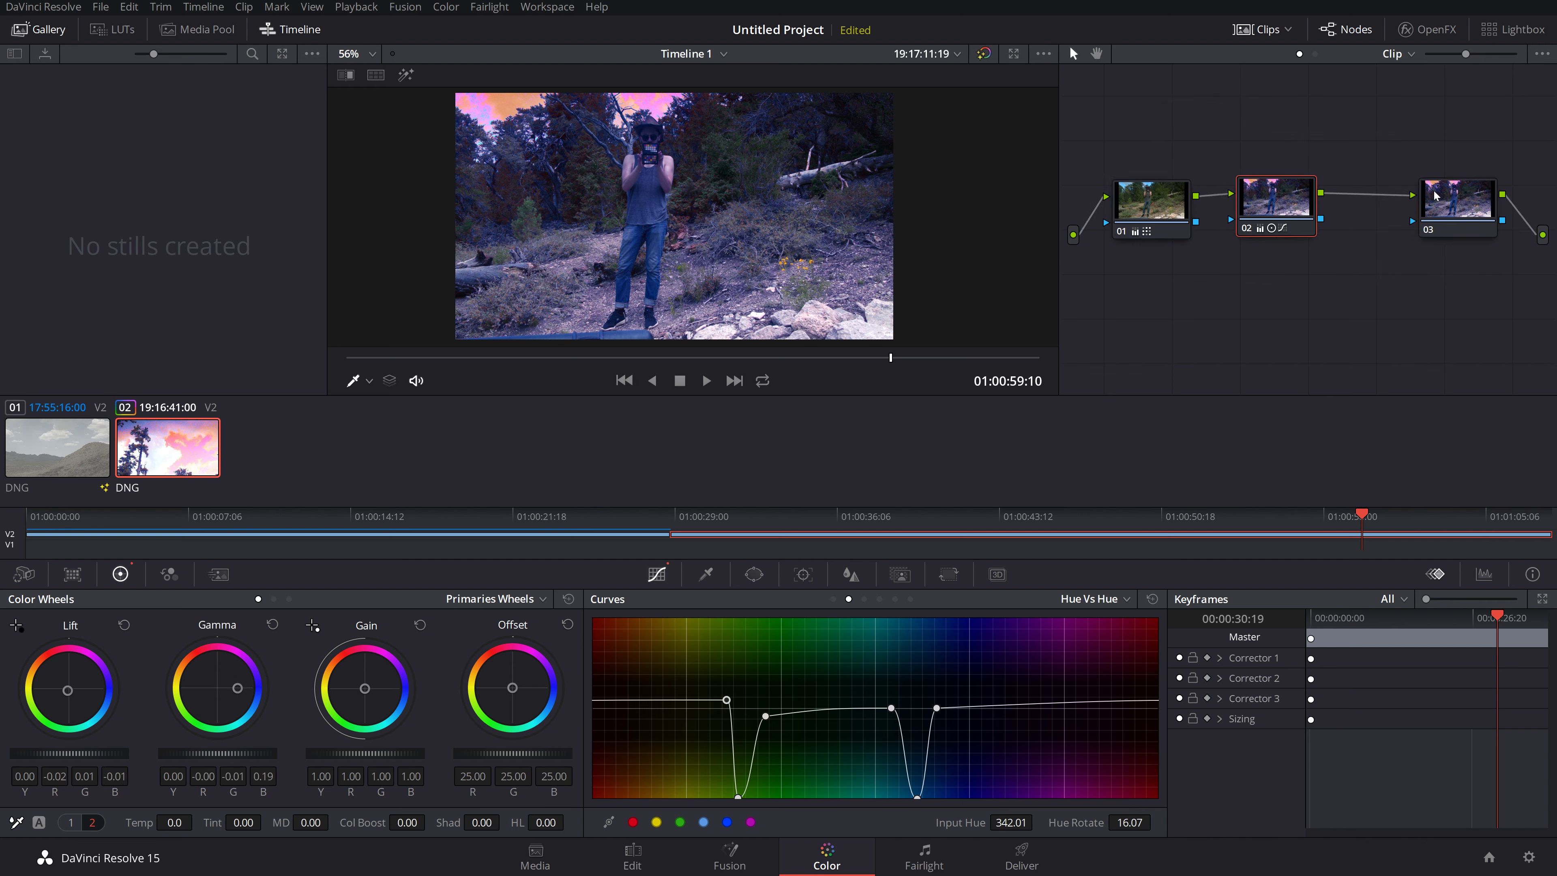
left_click_drag(1441, 202, 1386, 212)
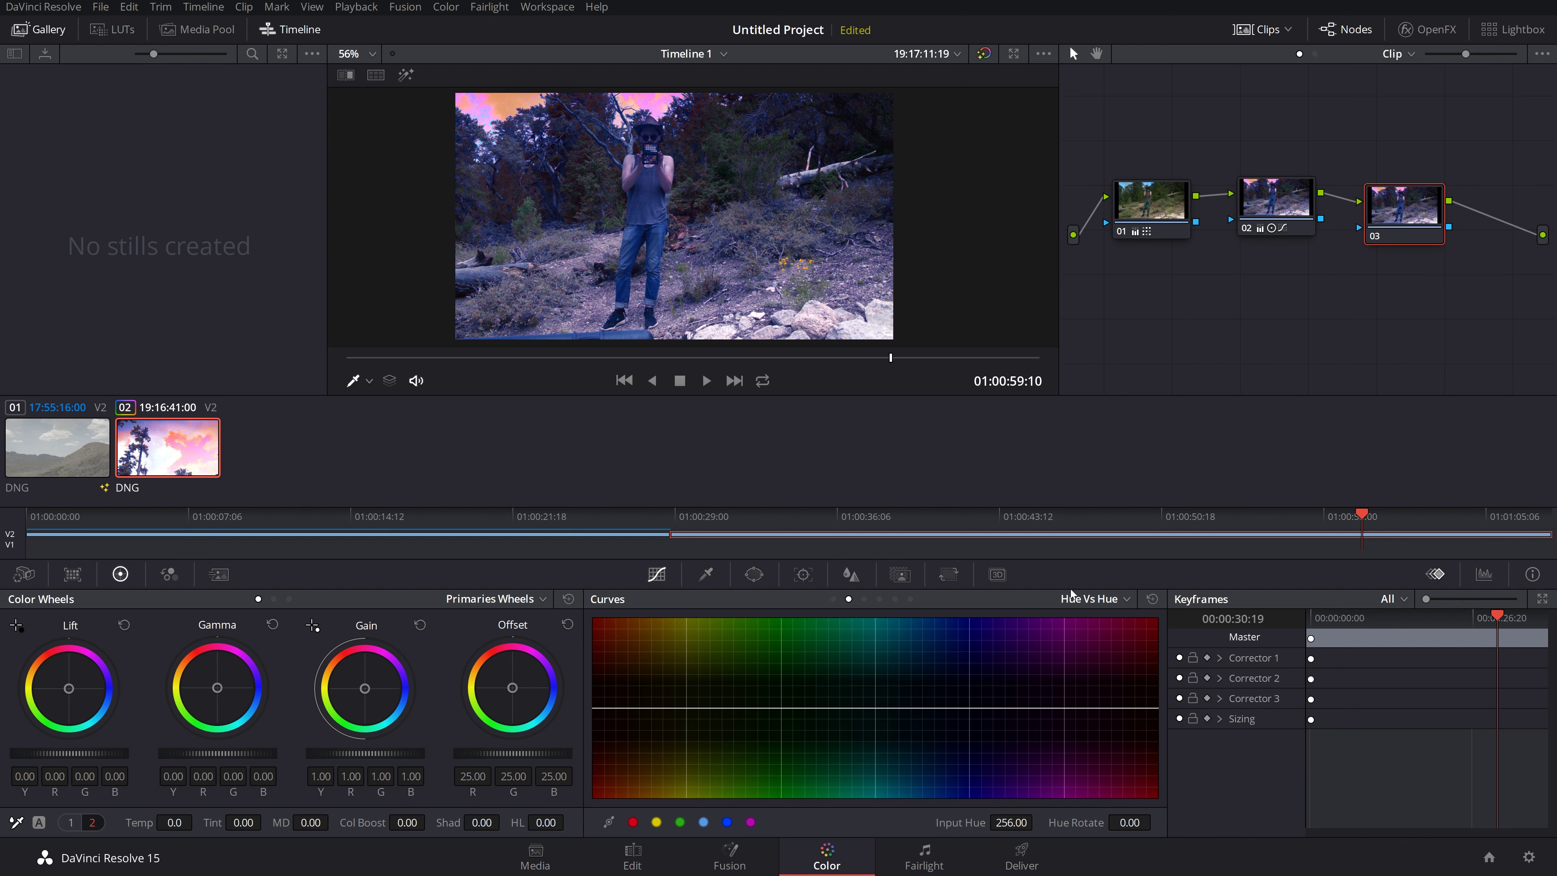
Step: Boost saturation around a sampled hue on node 03's Hue vs Sat curve
left_click(1098, 599)
left_click(1100, 655)
left_click(513, 128)
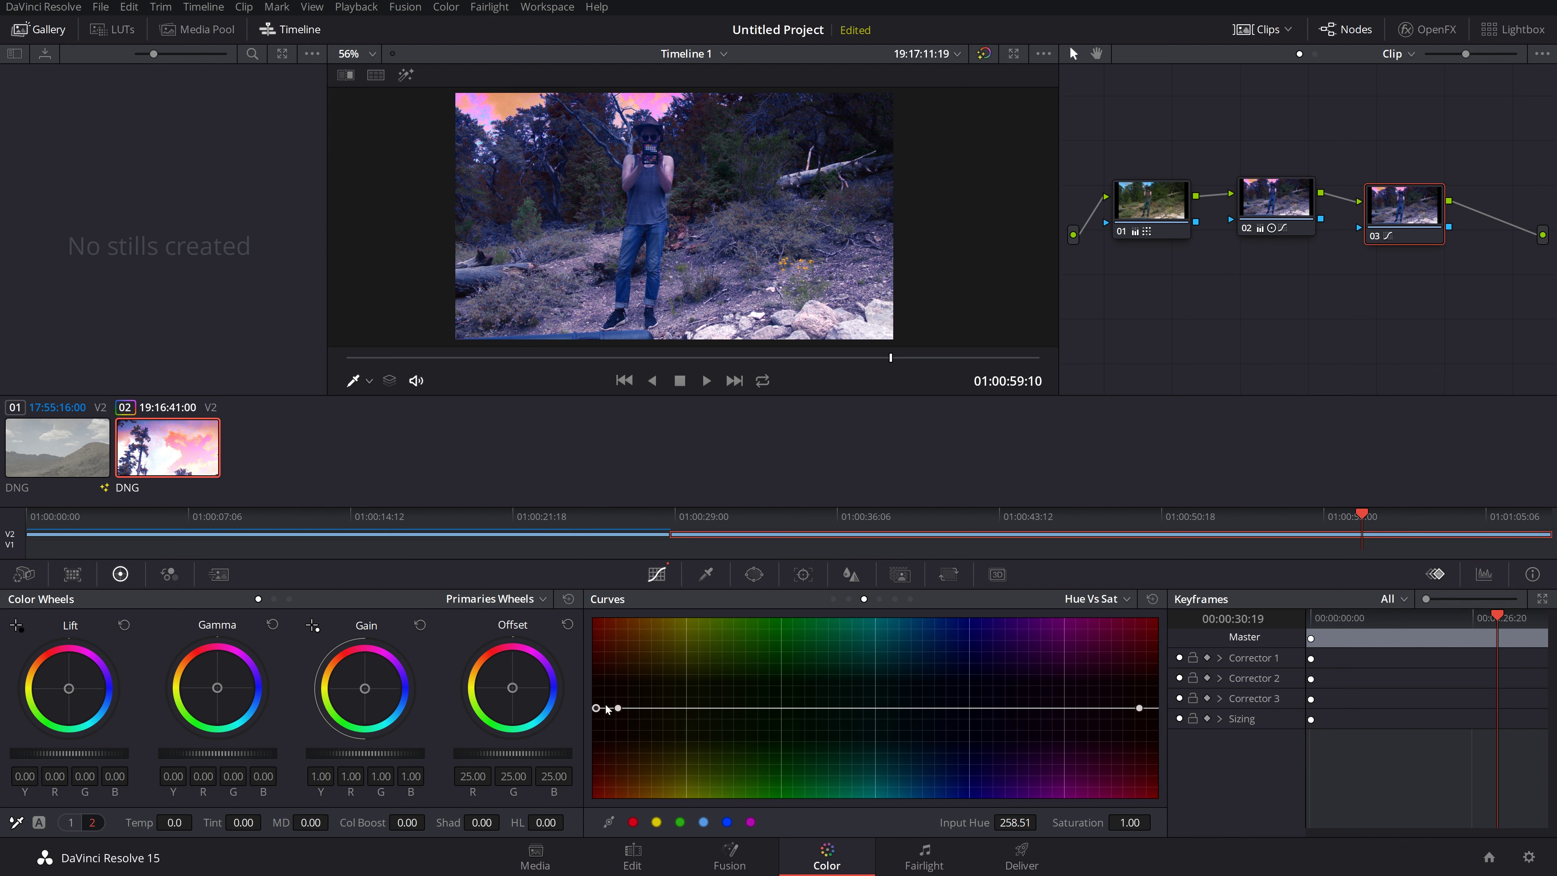
left_click_drag(617, 708, 613, 620)
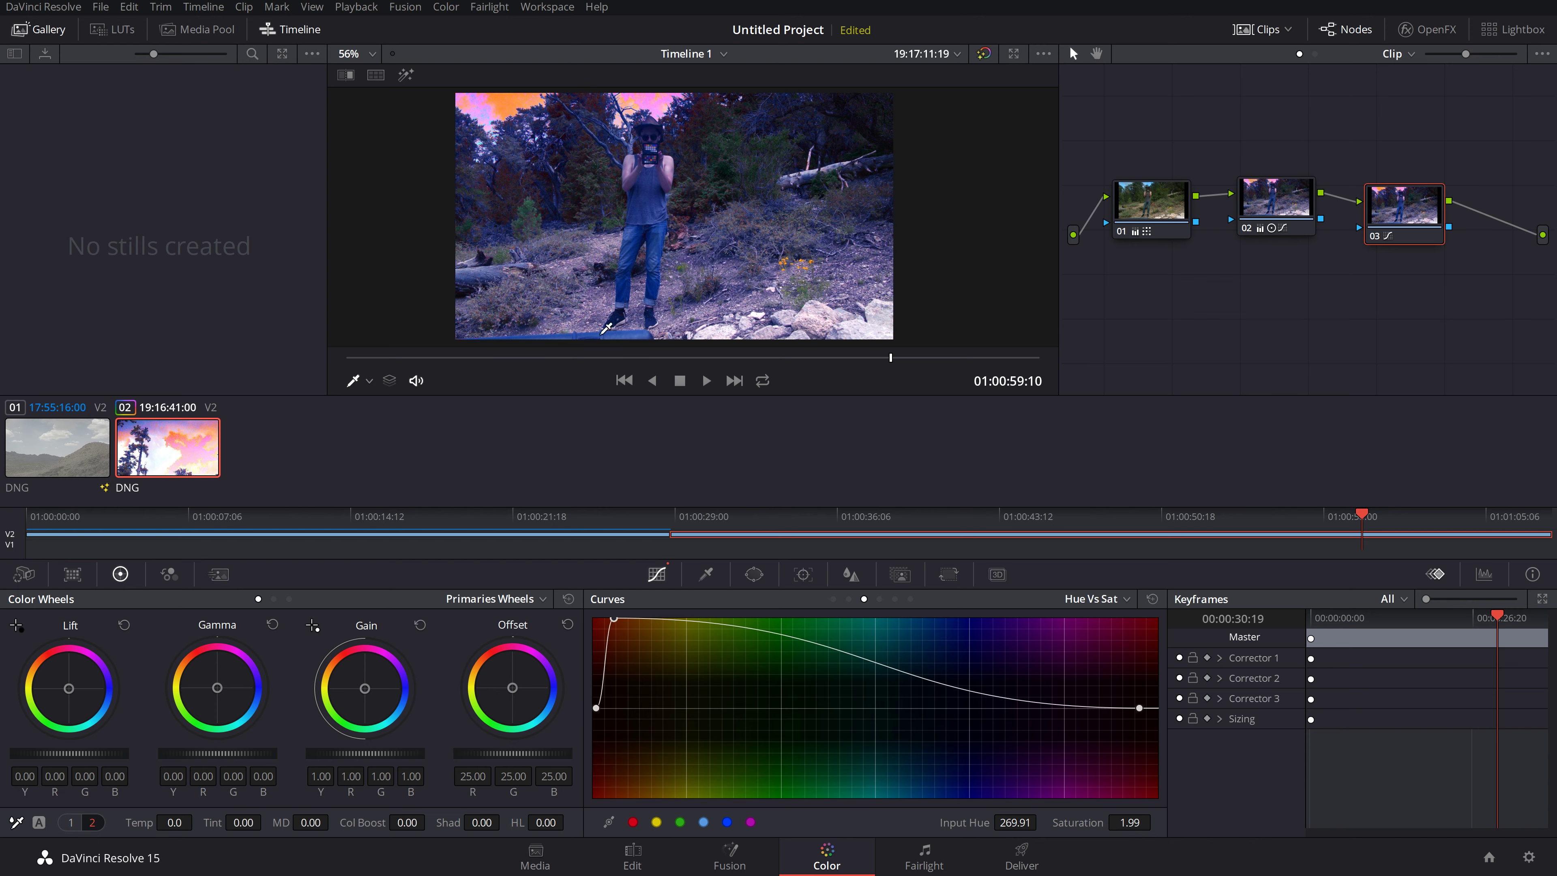
Step: Rotate a sampled hue on node 03's Hue vs Hue curve, then push gain toward red and blue
left_click(1121, 599)
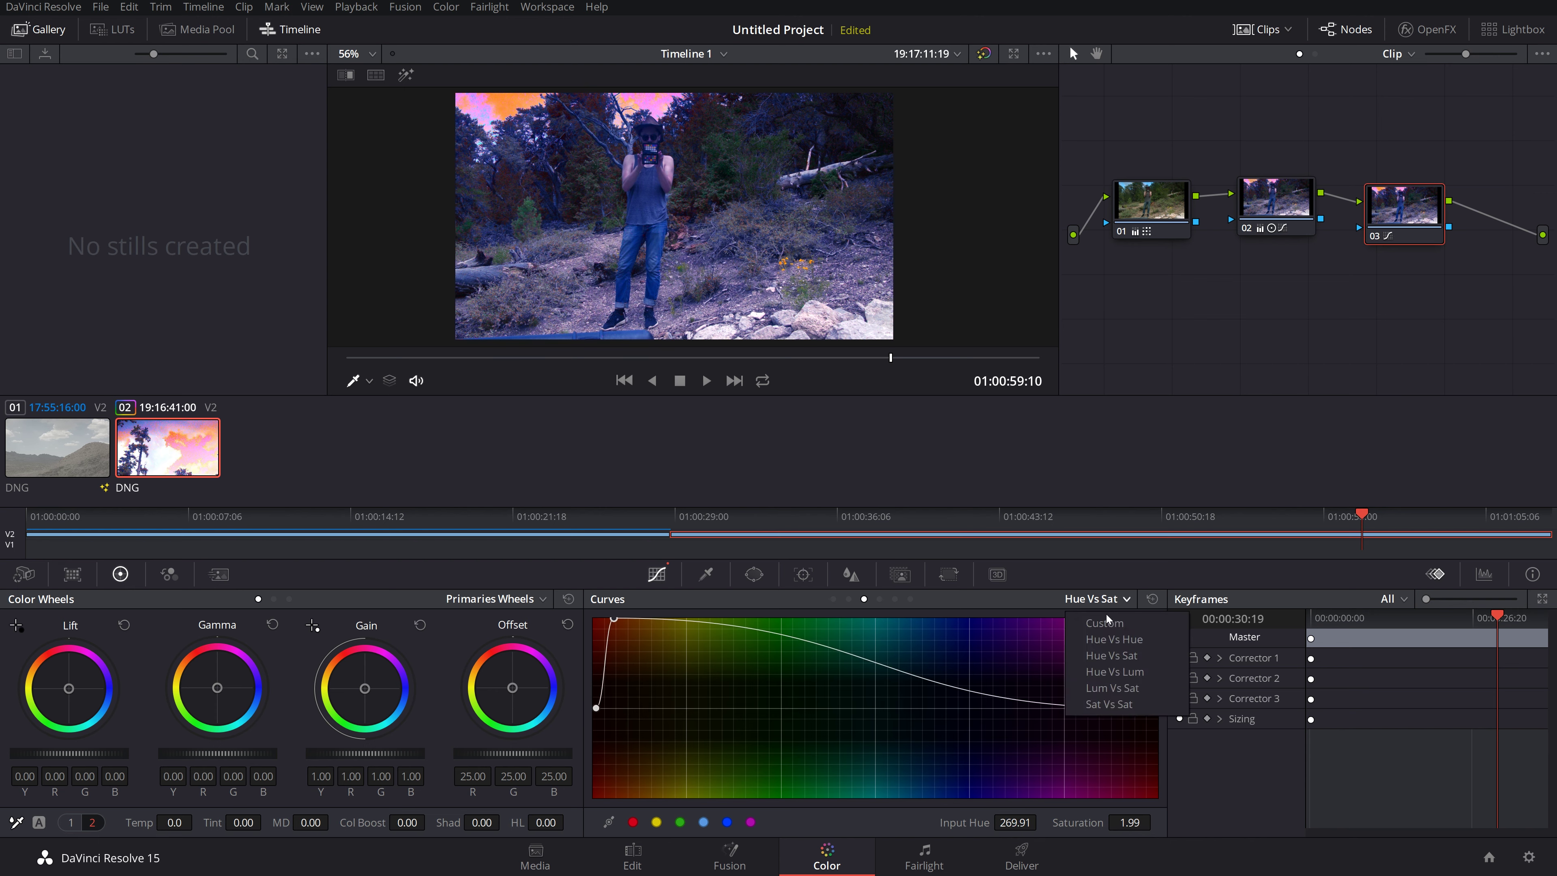
left_click(1111, 637)
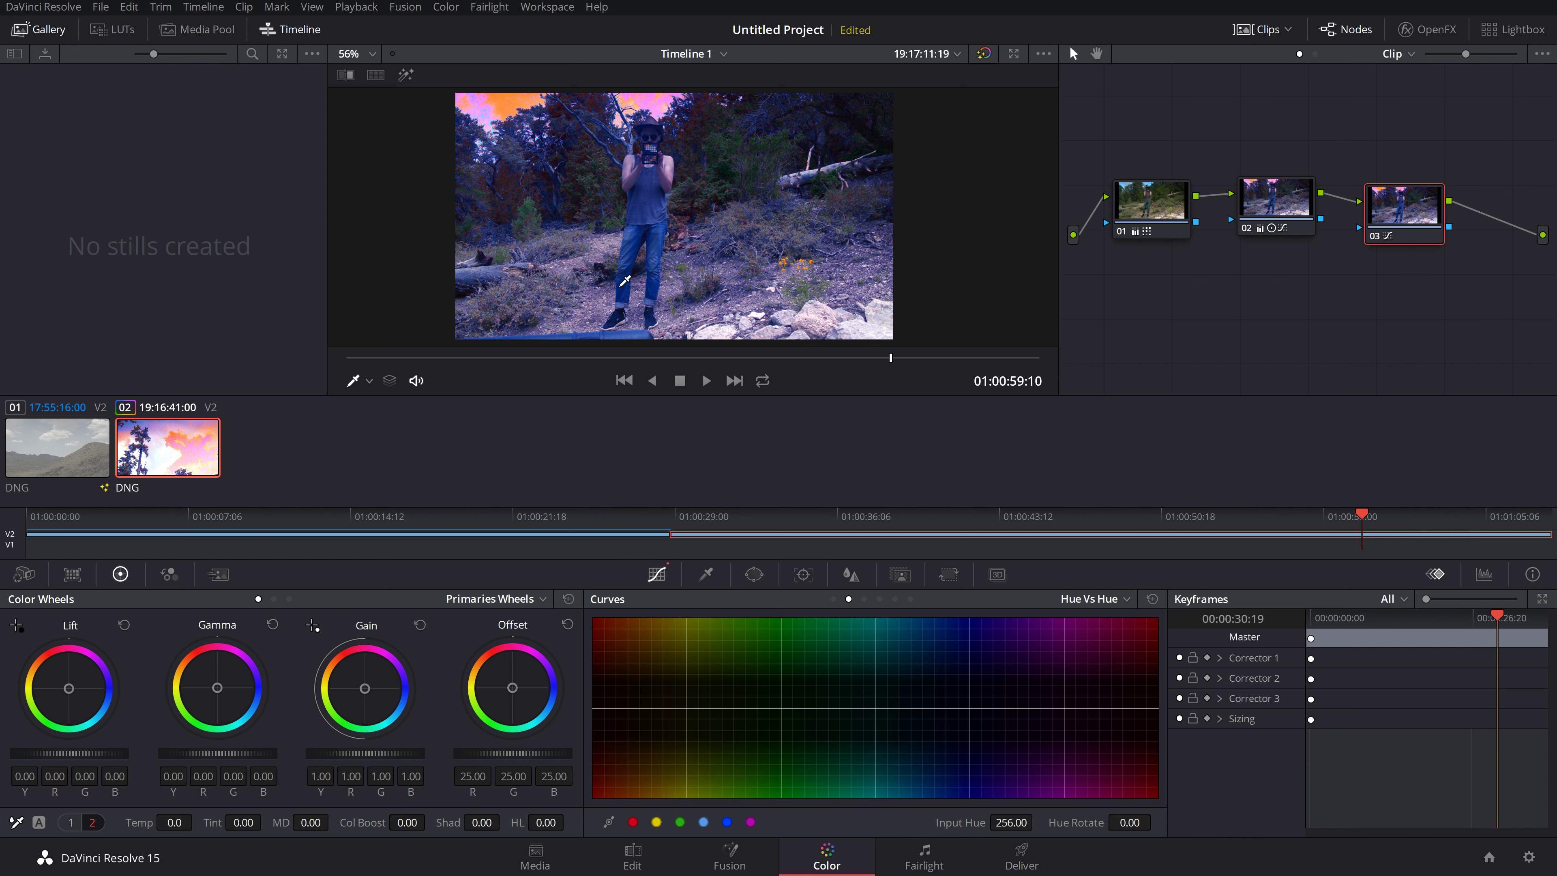
left_click(629, 274)
left_click_drag(983, 712, 948, 641)
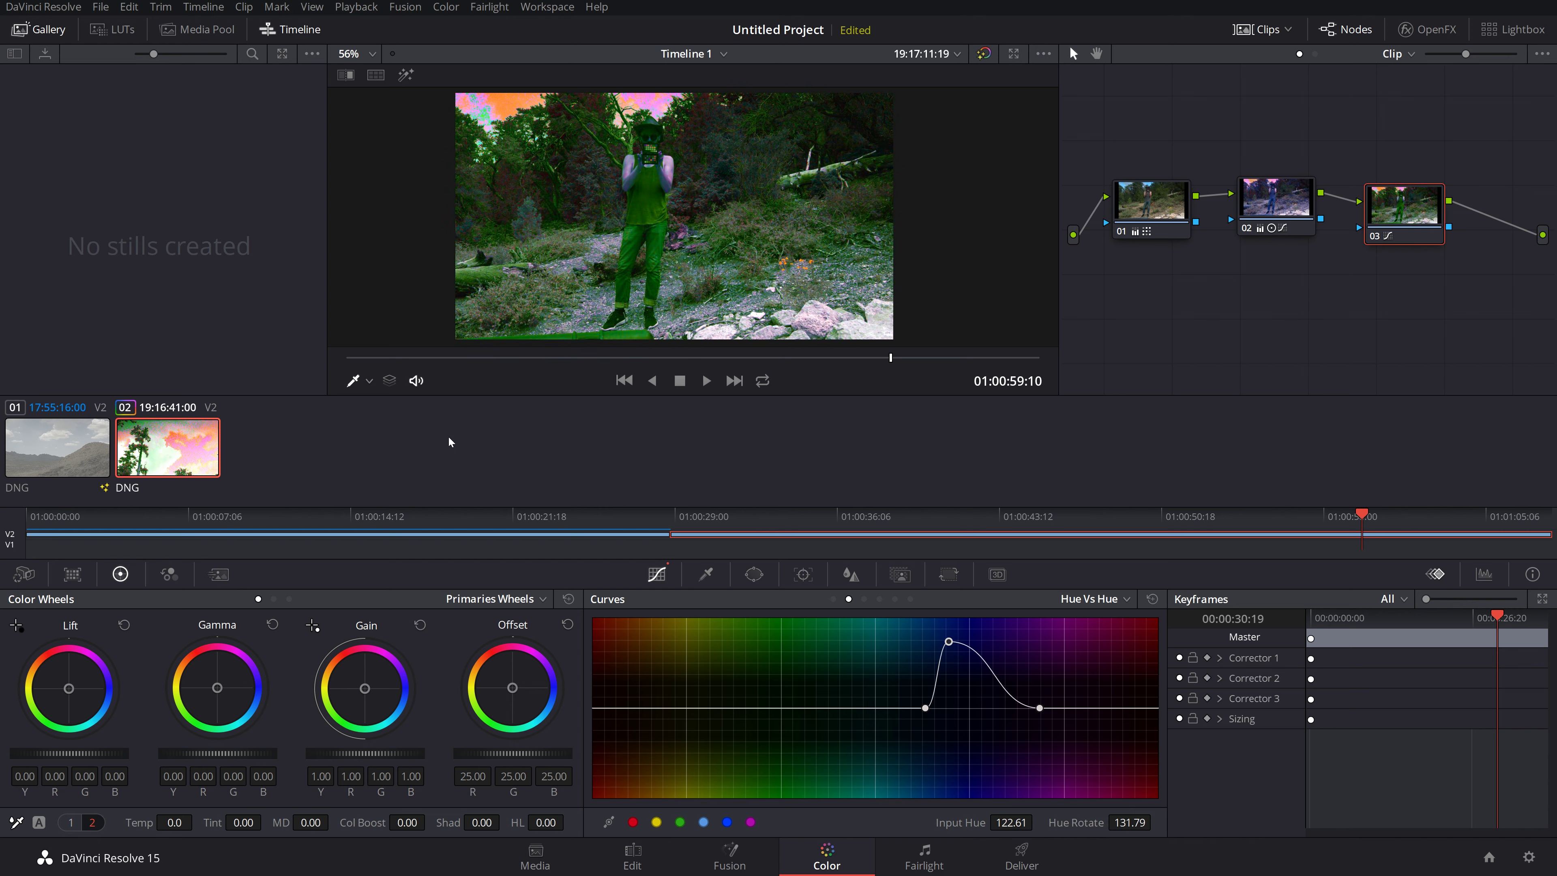
left_click_drag(361, 701, 397, 656)
Step: Set node 03's gain to R 4.42 / B 5.72, play back to review, then select node 01
left_click_drag(397, 658, 428, 715)
key("space")
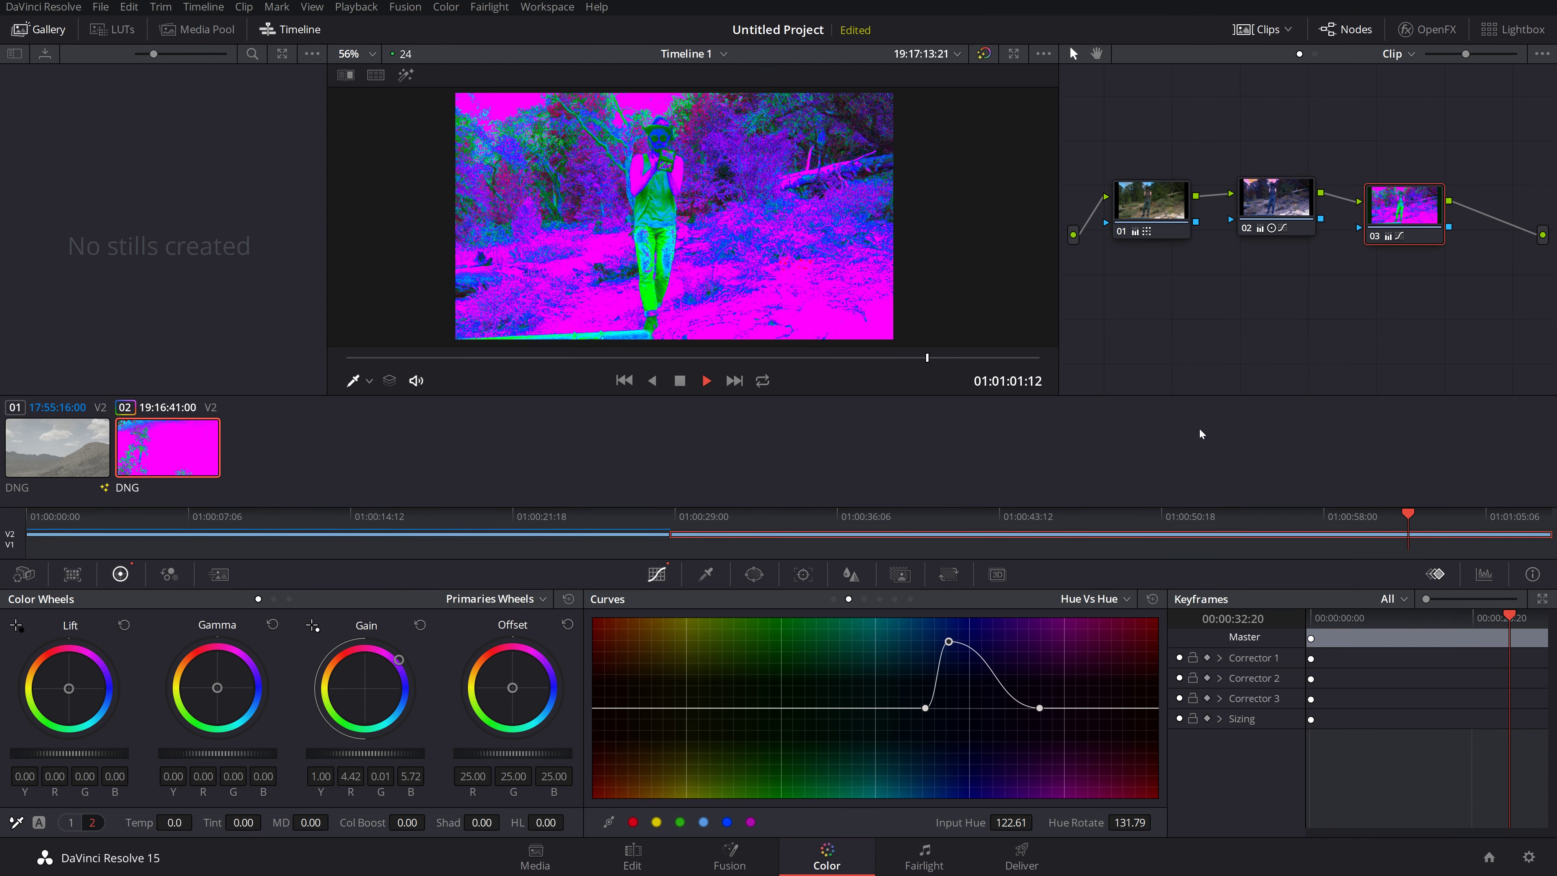
key("space")
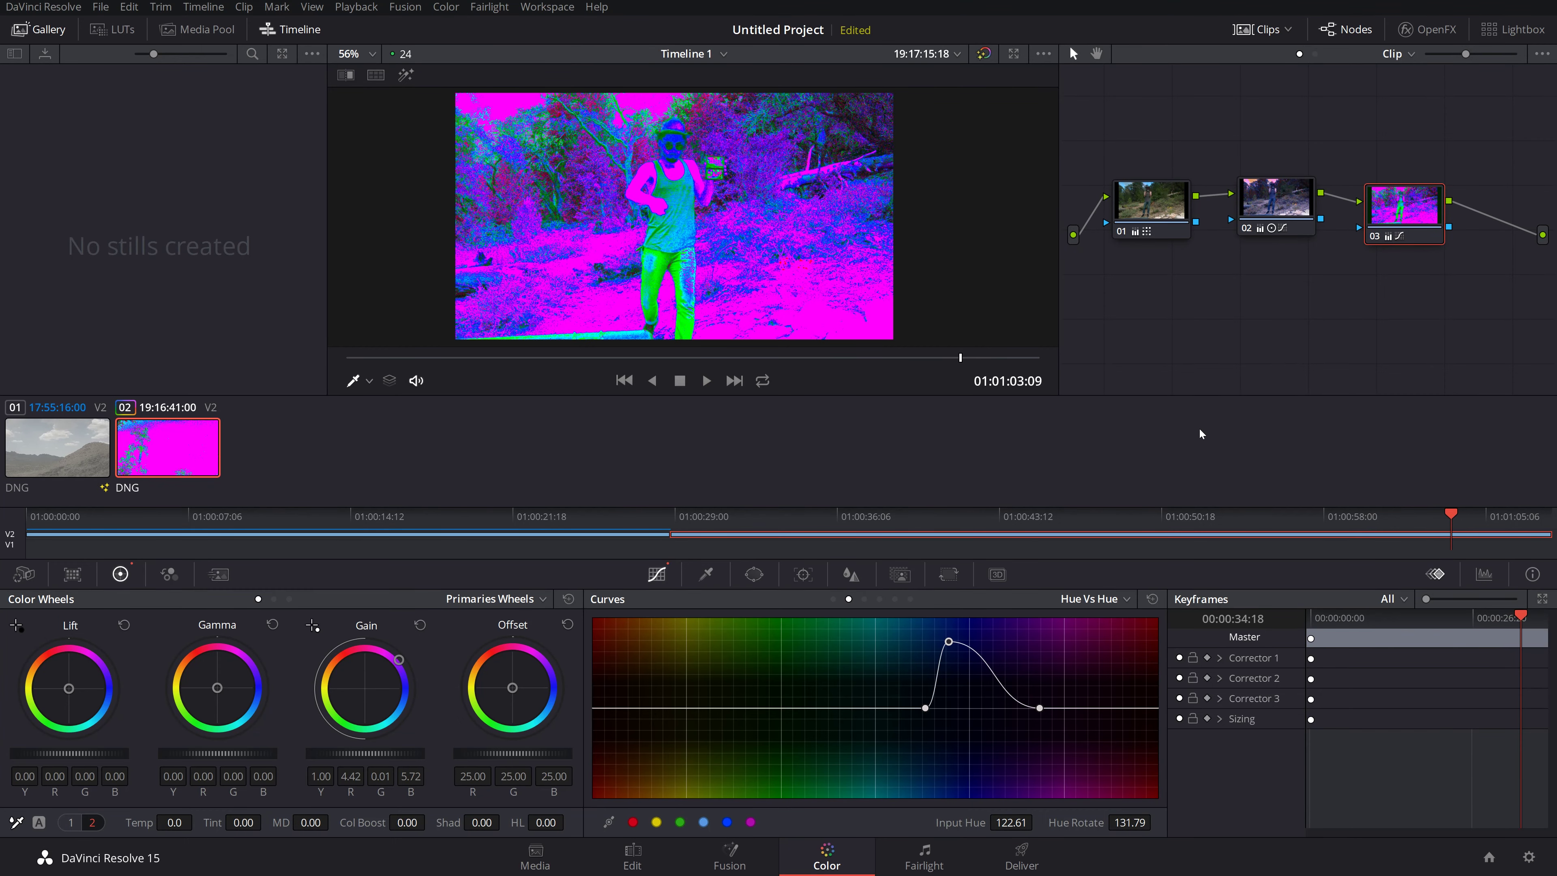
left_click_drag(1155, 197, 1157, 189)
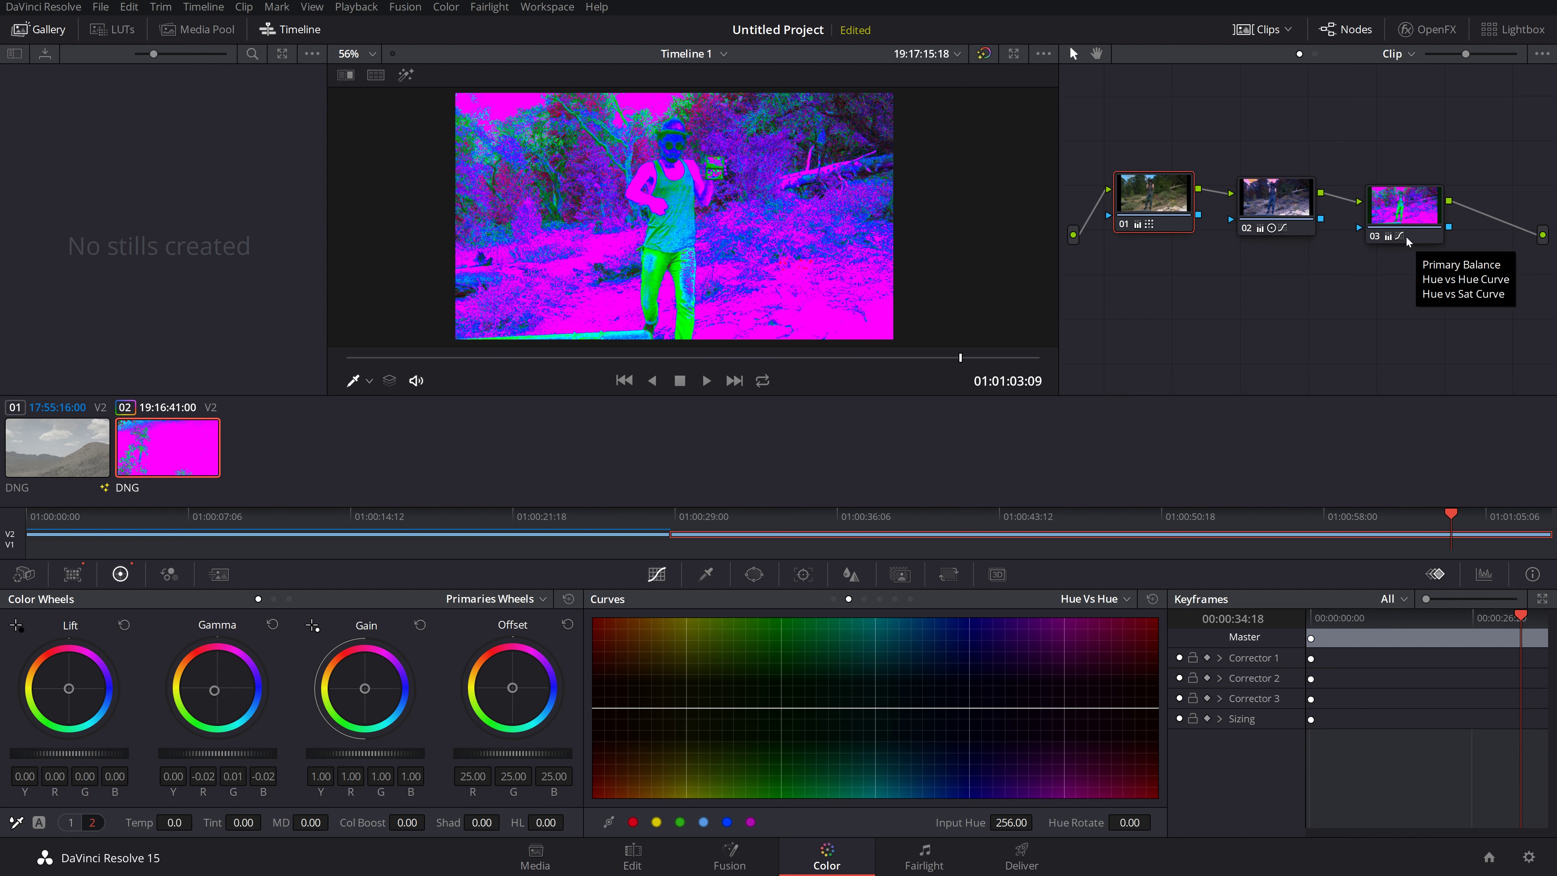
Step: Reposition nodes 01, 02 and 03 in the graph and scrub back through the clip
left_click_drag(1109, 182, 1104, 161)
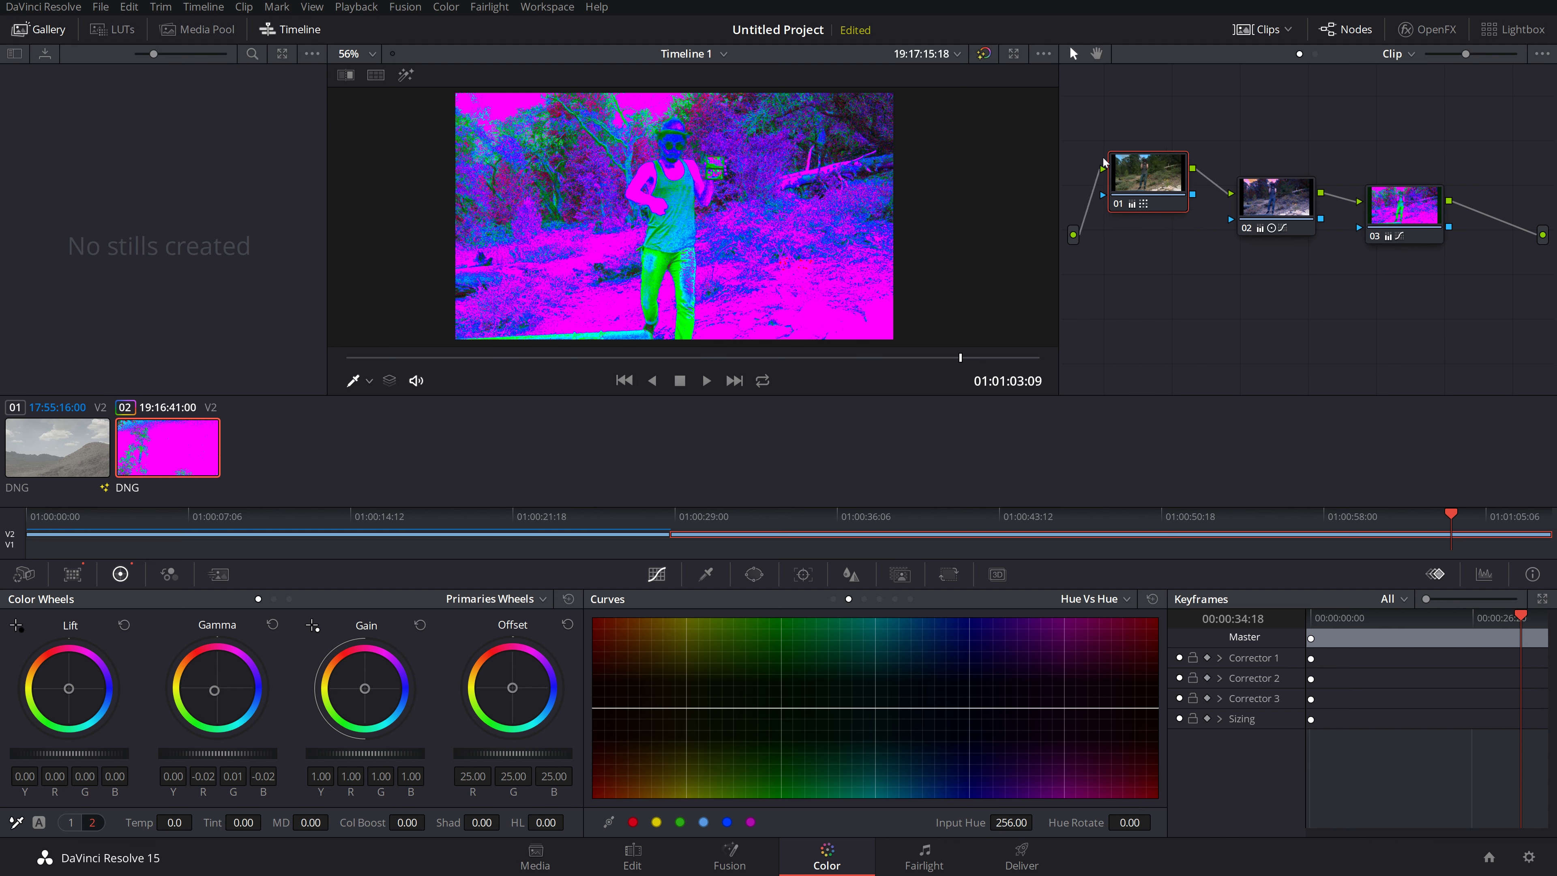
left_click_drag(1297, 202, 1289, 139)
left_click_drag(1391, 194, 1400, 142)
left_click_drag(720, 359, 945, 353)
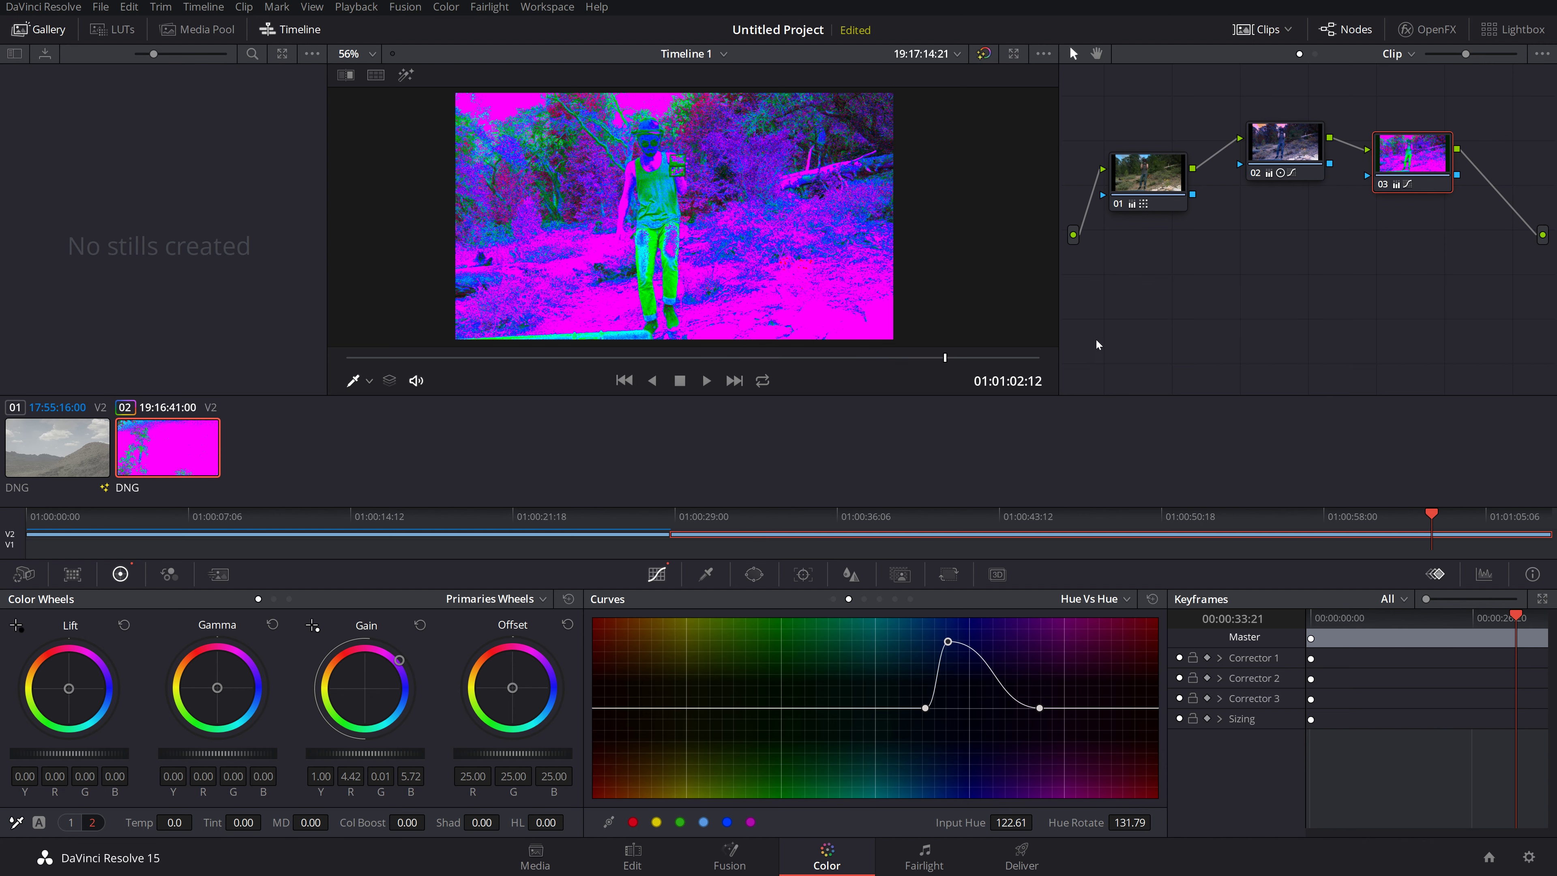
Step: Move nodes 02 and 03 up out of the chain and wire node 01 straight to the output
left_click_drag(1274, 145, 1281, 113)
mouse_move(1391, 147)
left_mouse_down()
mouse_move(1367, 184)
mouse_move(1377, 156)
left_mouse_up()
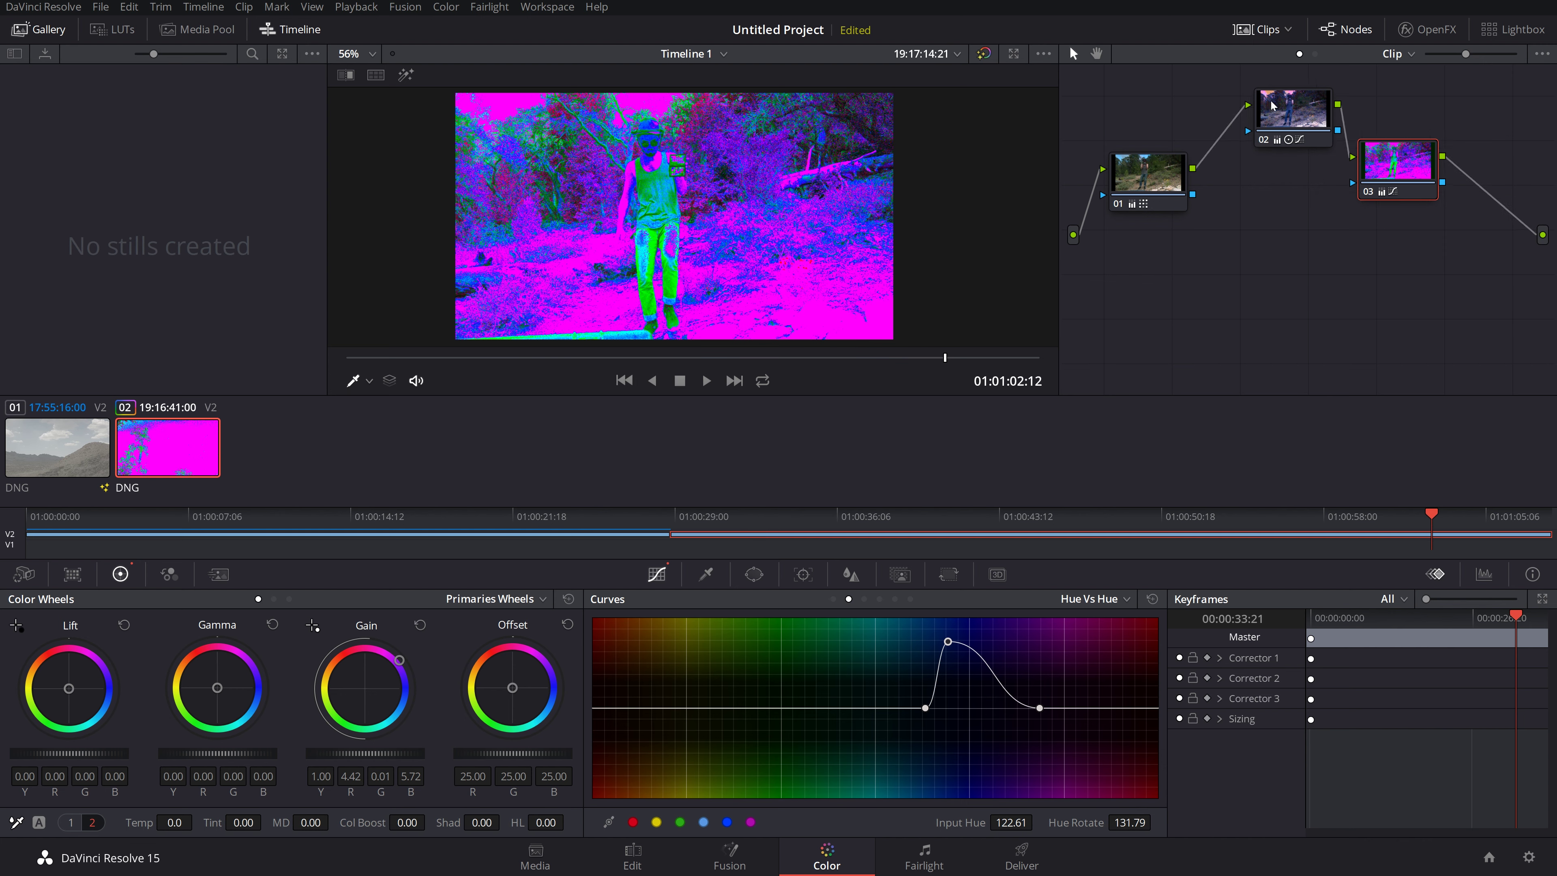
mouse_move(1272, 105)
left_mouse_down()
mouse_move(1261, 191)
mouse_move(1301, 97)
left_mouse_up()
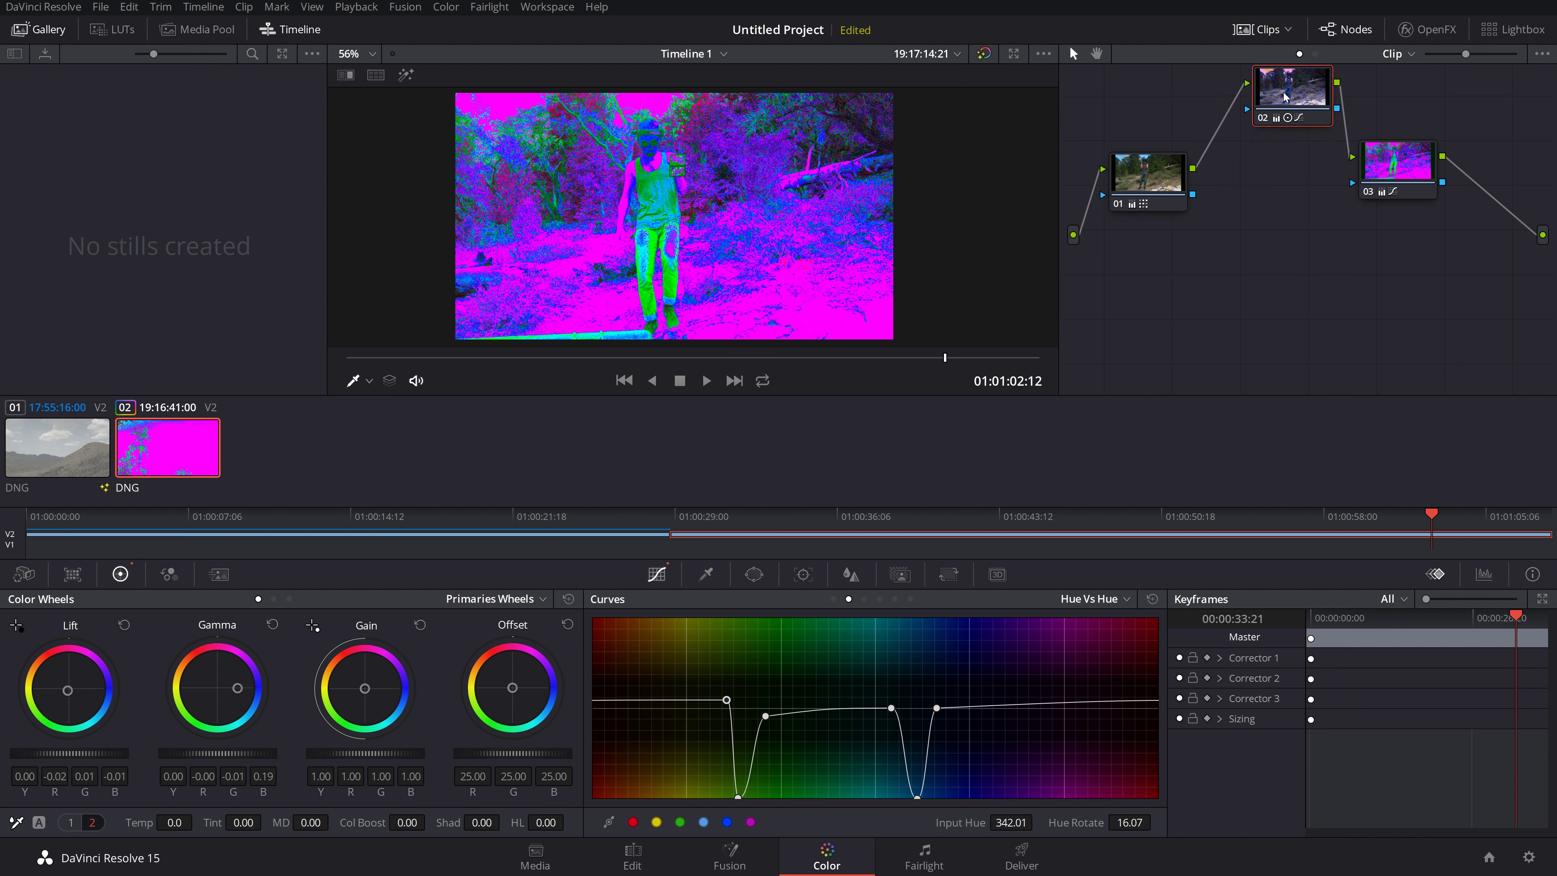
left_click_drag(1410, 166, 1444, 97)
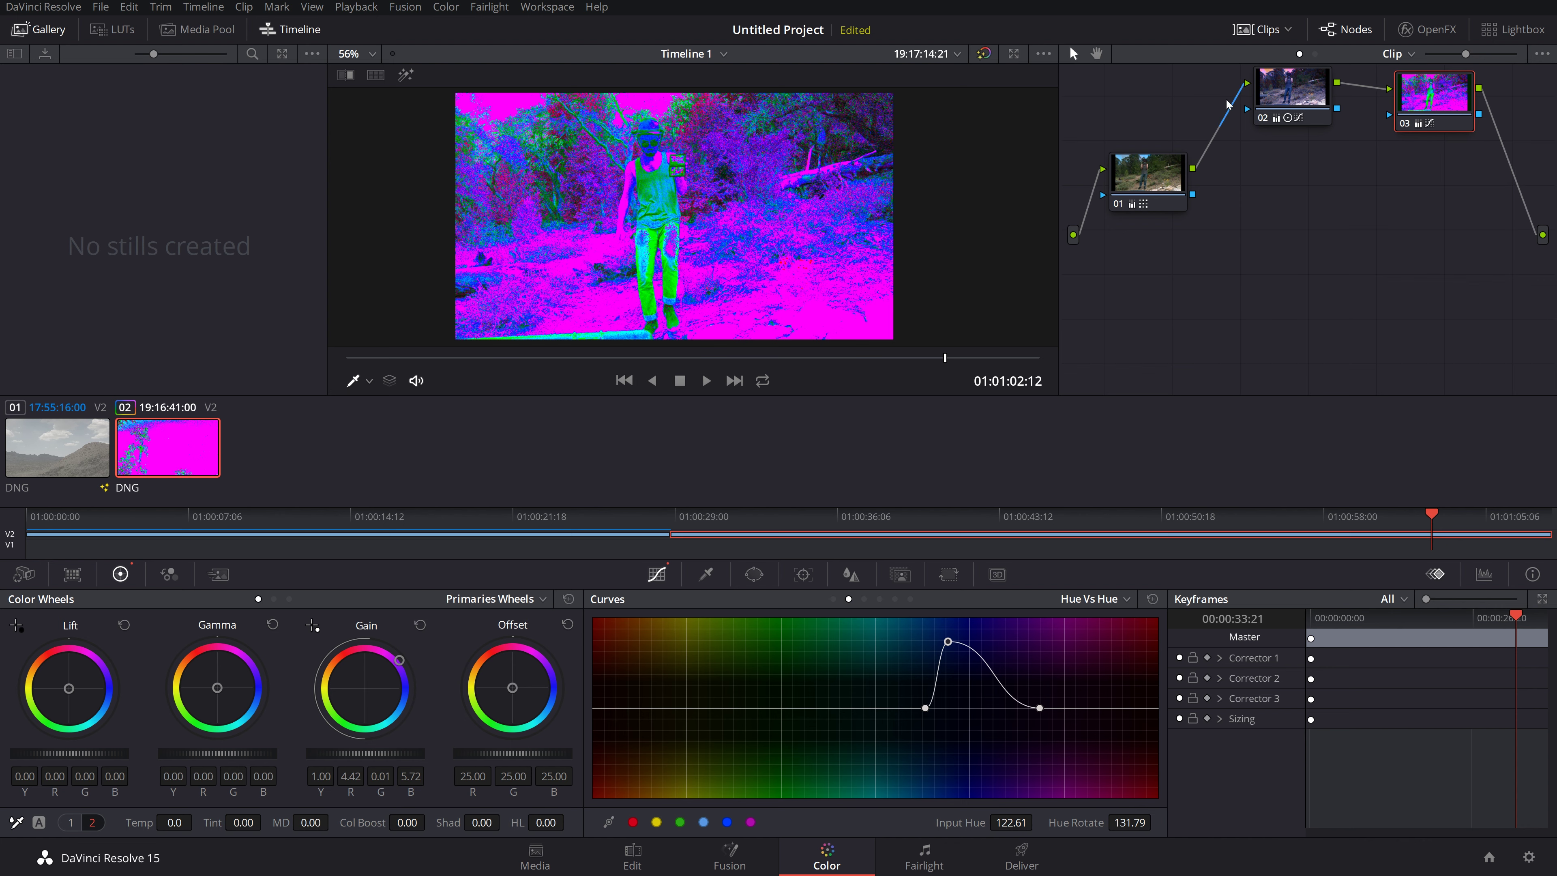
left_click_drag(1157, 164, 1544, 239)
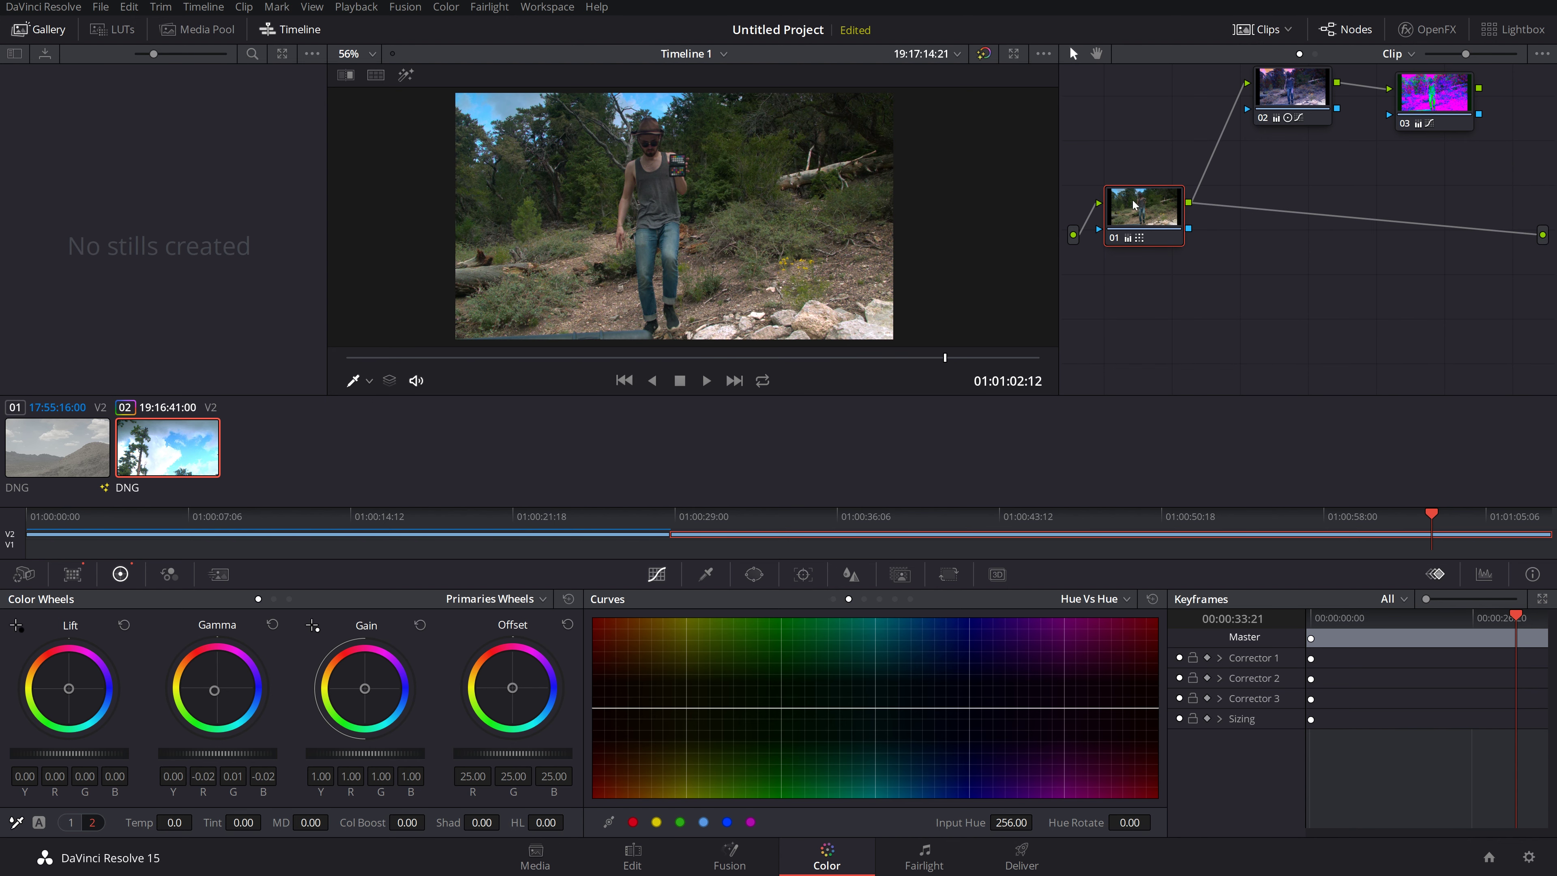
Step: Shift nodes 01, 02 and 03 around and link node 01's output directly to node 03
left_click_drag(1134, 206, 1174, 236)
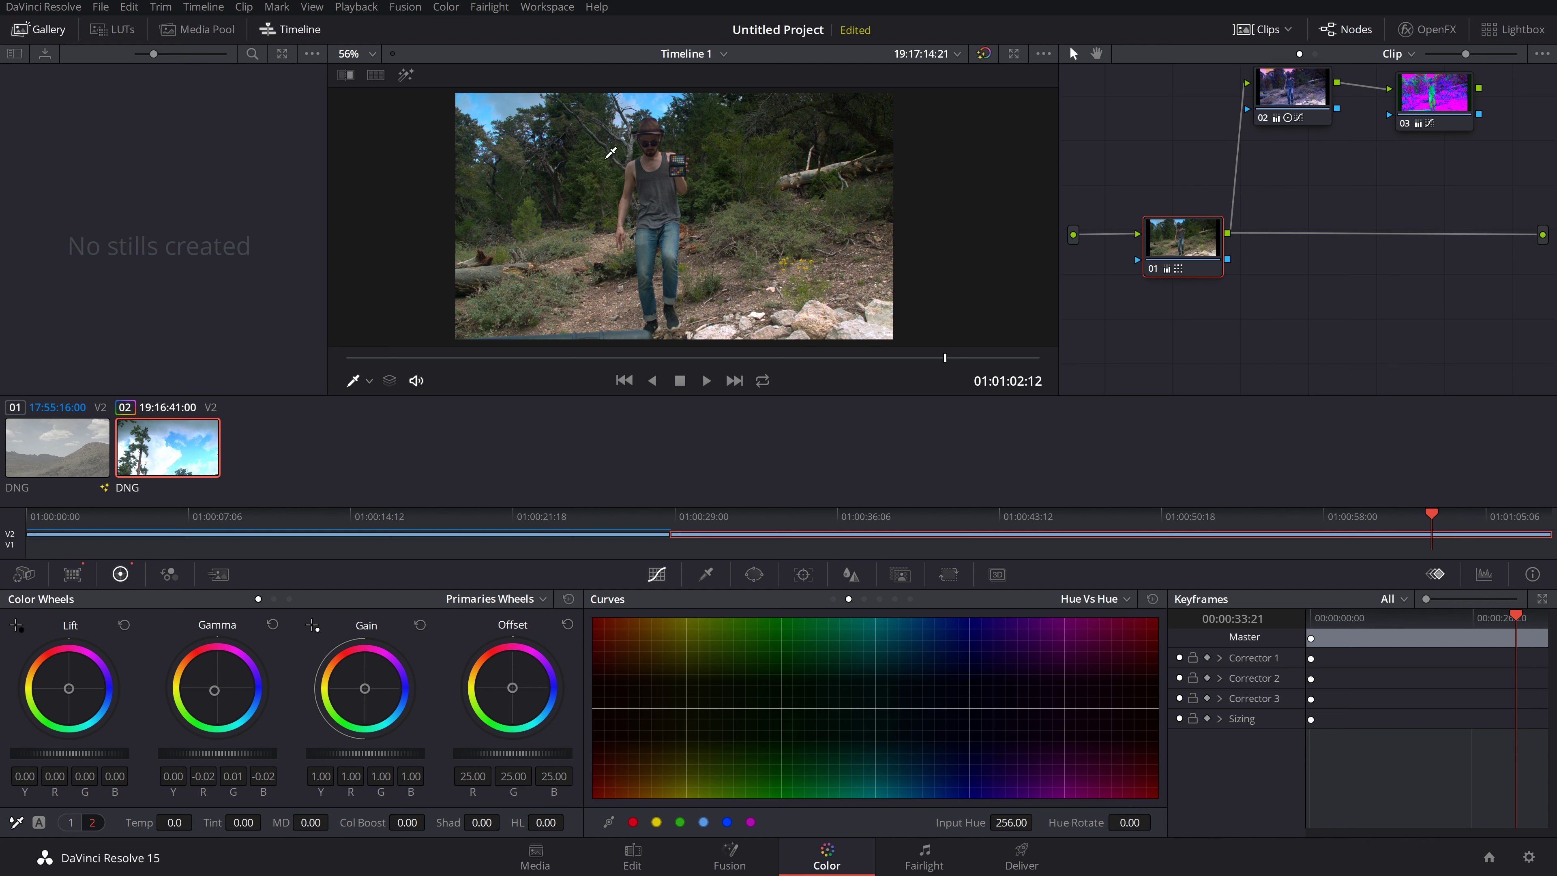
left_click_drag(1182, 241, 1268, 241)
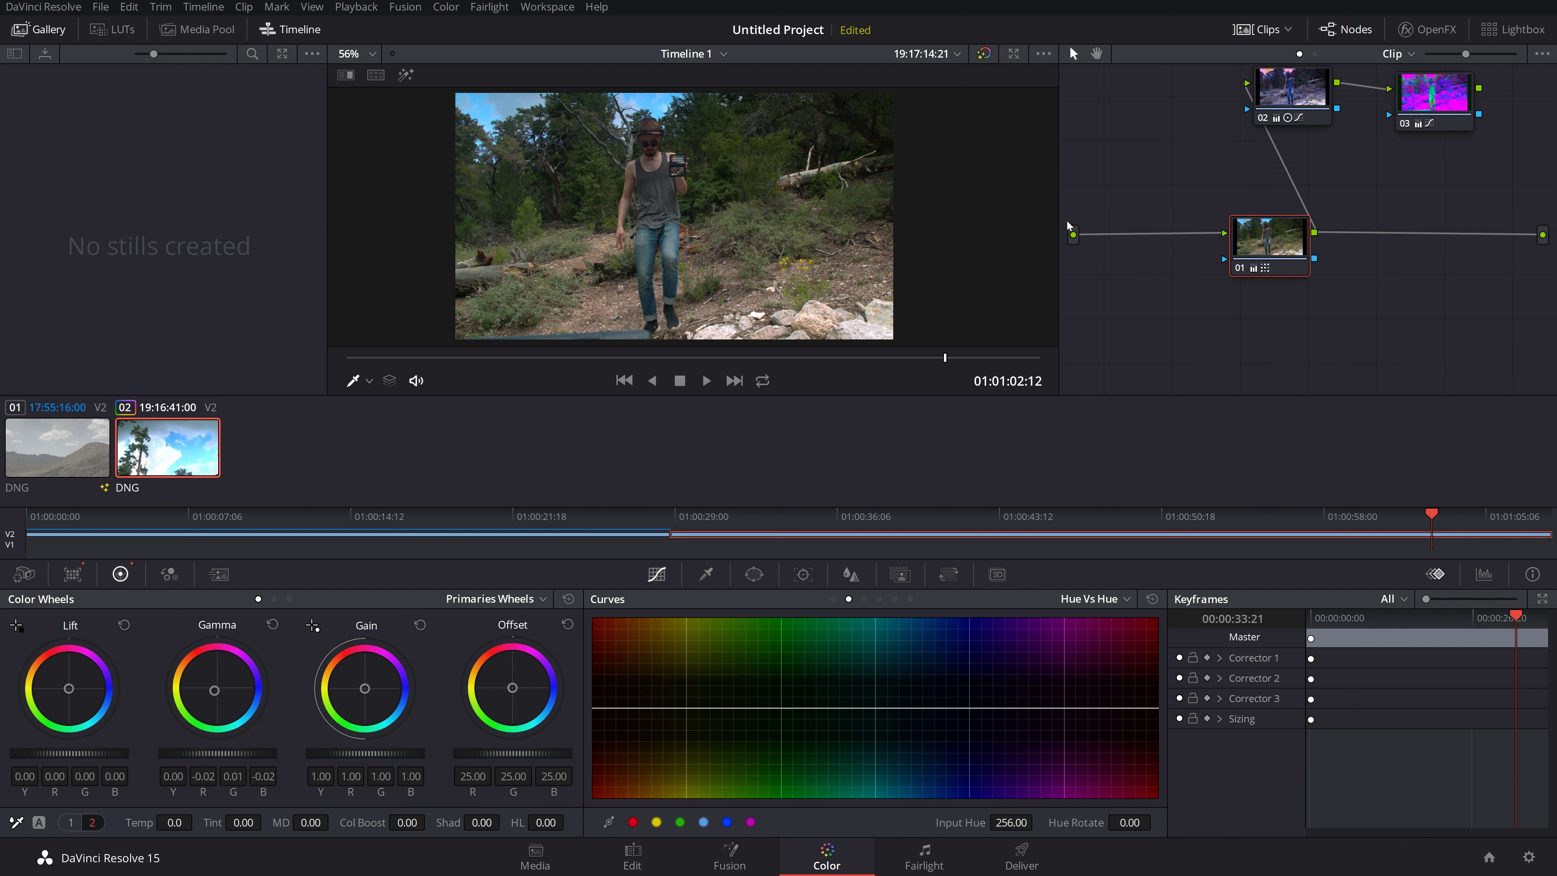
left_click_drag(1280, 242, 1192, 228)
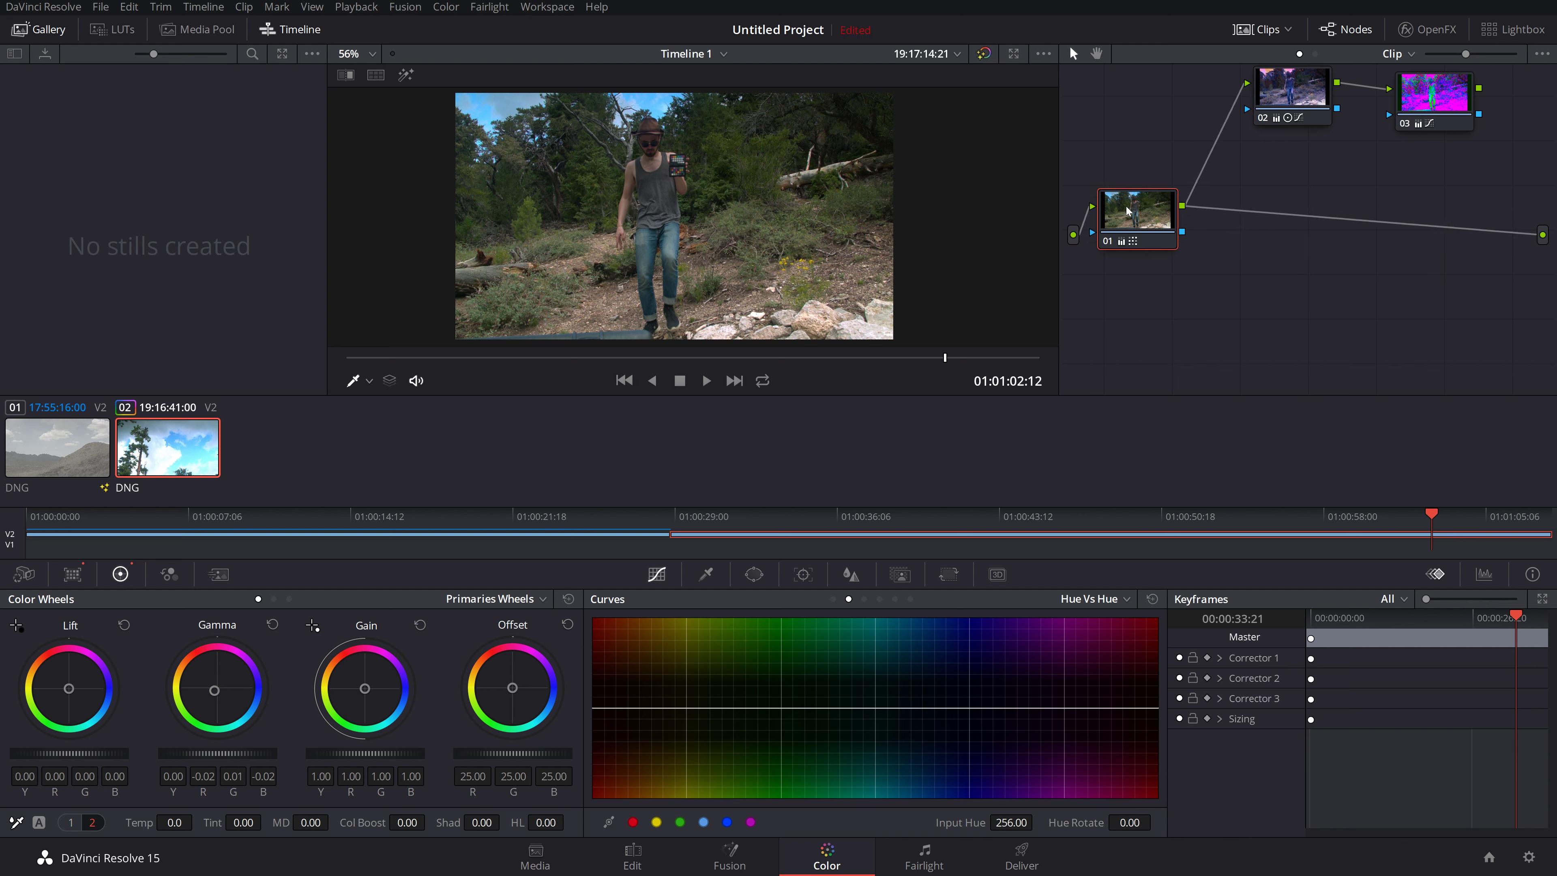
left_click_drag(1420, 103, 1430, 148)
left_click_drag(1304, 81, 1279, 80)
left_click_drag(1423, 150, 1418, 176)
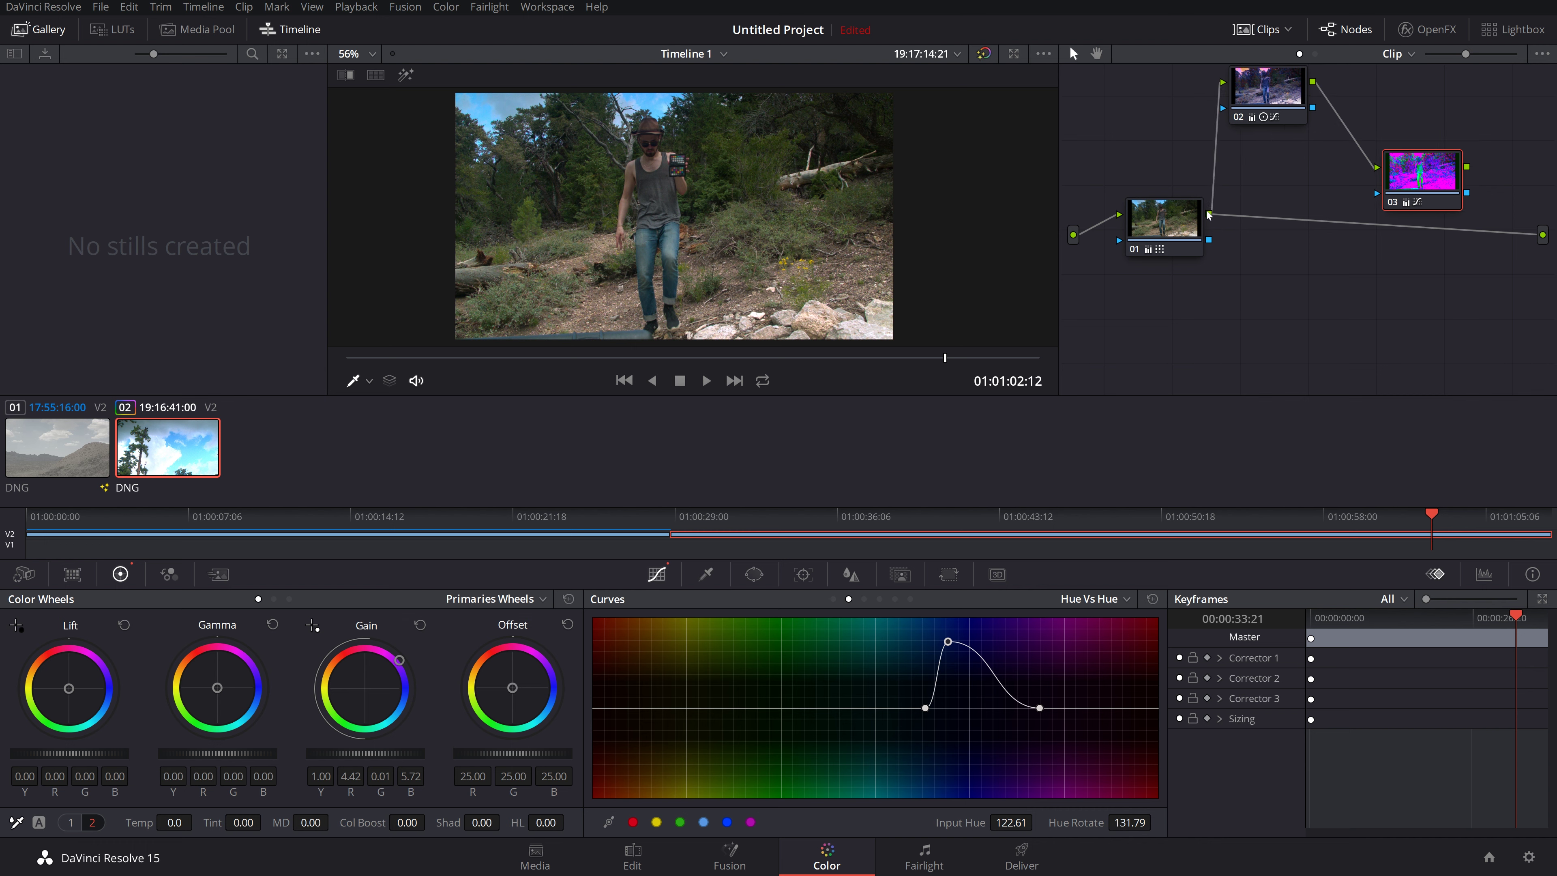
left_click_drag(1211, 215, 1542, 235)
Step: Line node 03 up beside node 01 and detach node 02 from node 01's output
left_click_drag(1365, 283, 1360, 220)
left_click_drag(1158, 228, 1172, 266)
left_click_drag(1346, 227, 1335, 256)
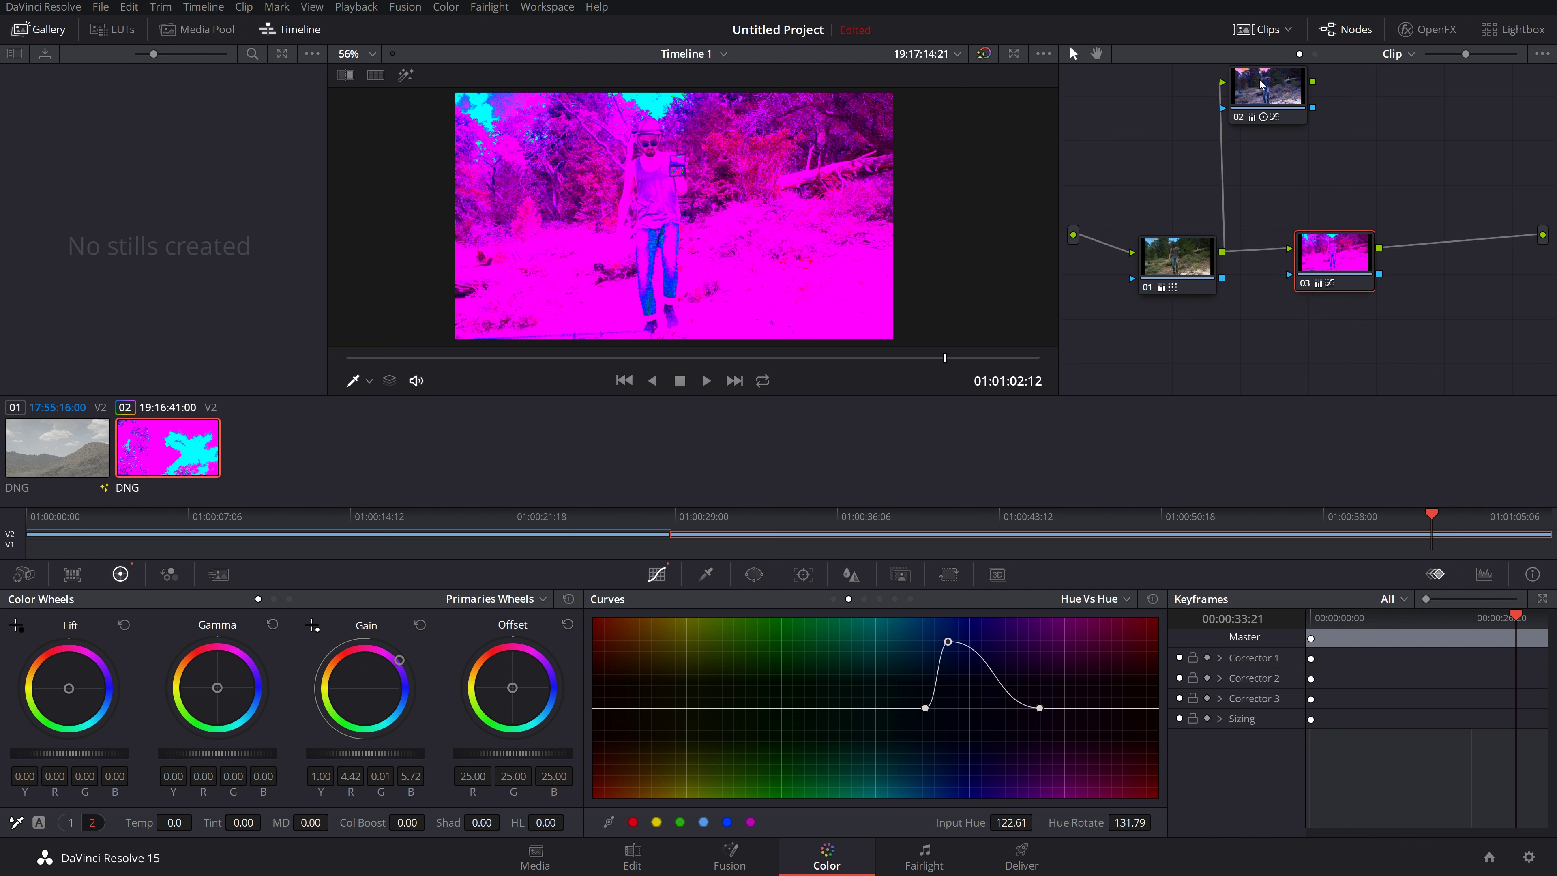
left_click_drag(1260, 83, 1322, 126)
left_click_drag(1182, 240, 1191, 224)
left_click_drag(1295, 94, 1231, 161)
left_click_drag(1314, 120, 1217, 132)
left_click_drag(1183, 244, 1183, 262)
left_click(1329, 262)
left_click_drag(1329, 262, 1332, 266)
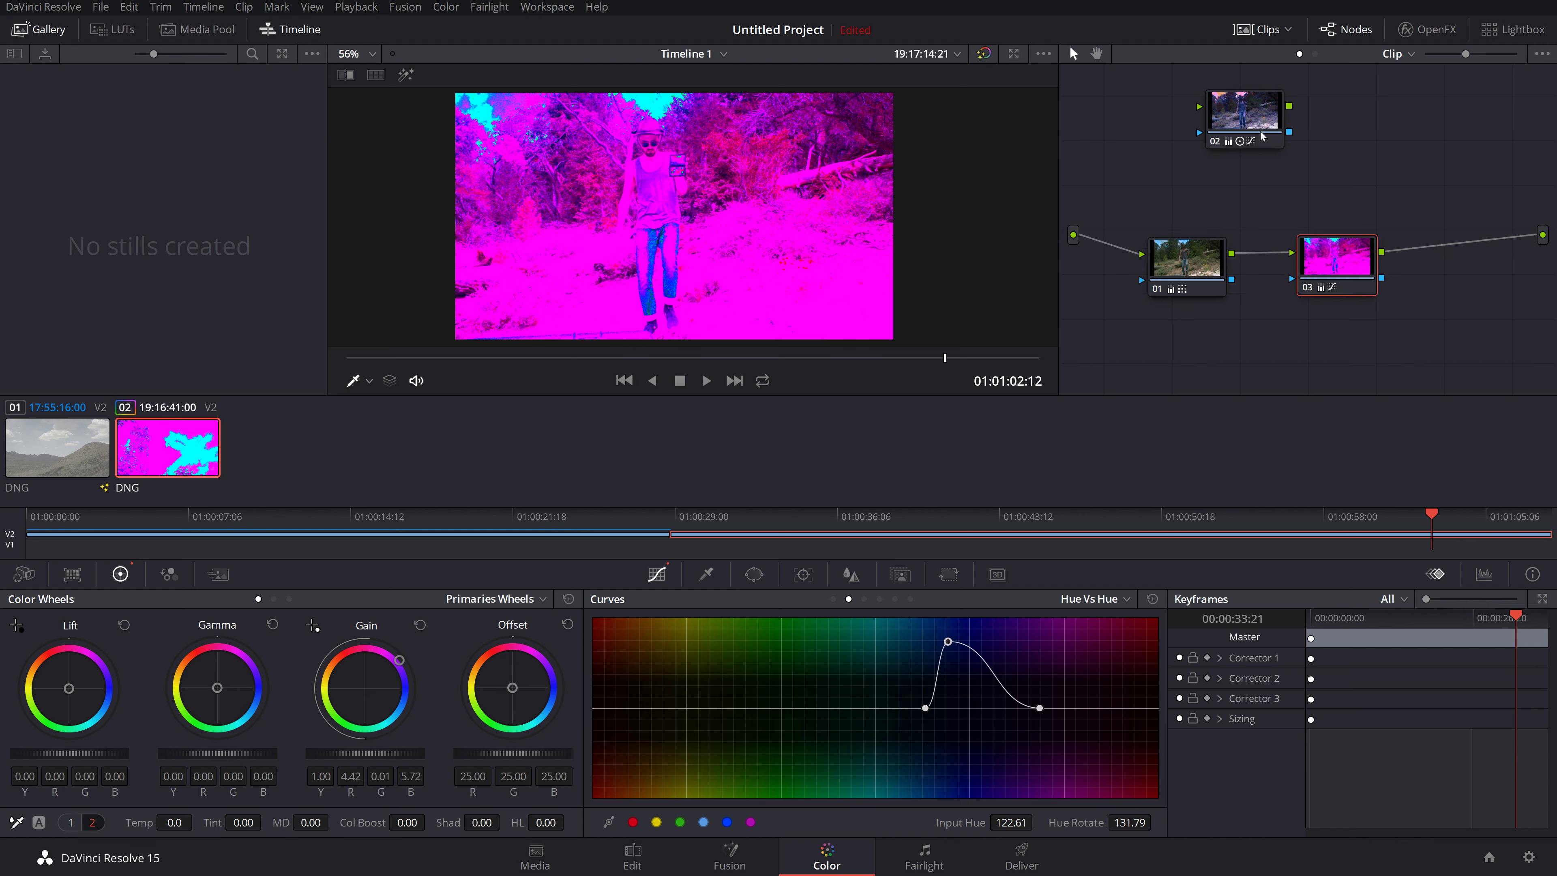
Step: Place node 02 between 01 and 03 and connect them in series 01→02→03
left_click_drag(1254, 120, 1326, 108)
left_click_drag(1328, 258, 1351, 208)
left_click_drag(1183, 258, 1166, 194)
left_click(1381, 206)
left_click_drag(1381, 206, 1439, 194)
left_click_drag(1318, 102, 1282, 289)
left_click_drag(1227, 245, 1235, 275)
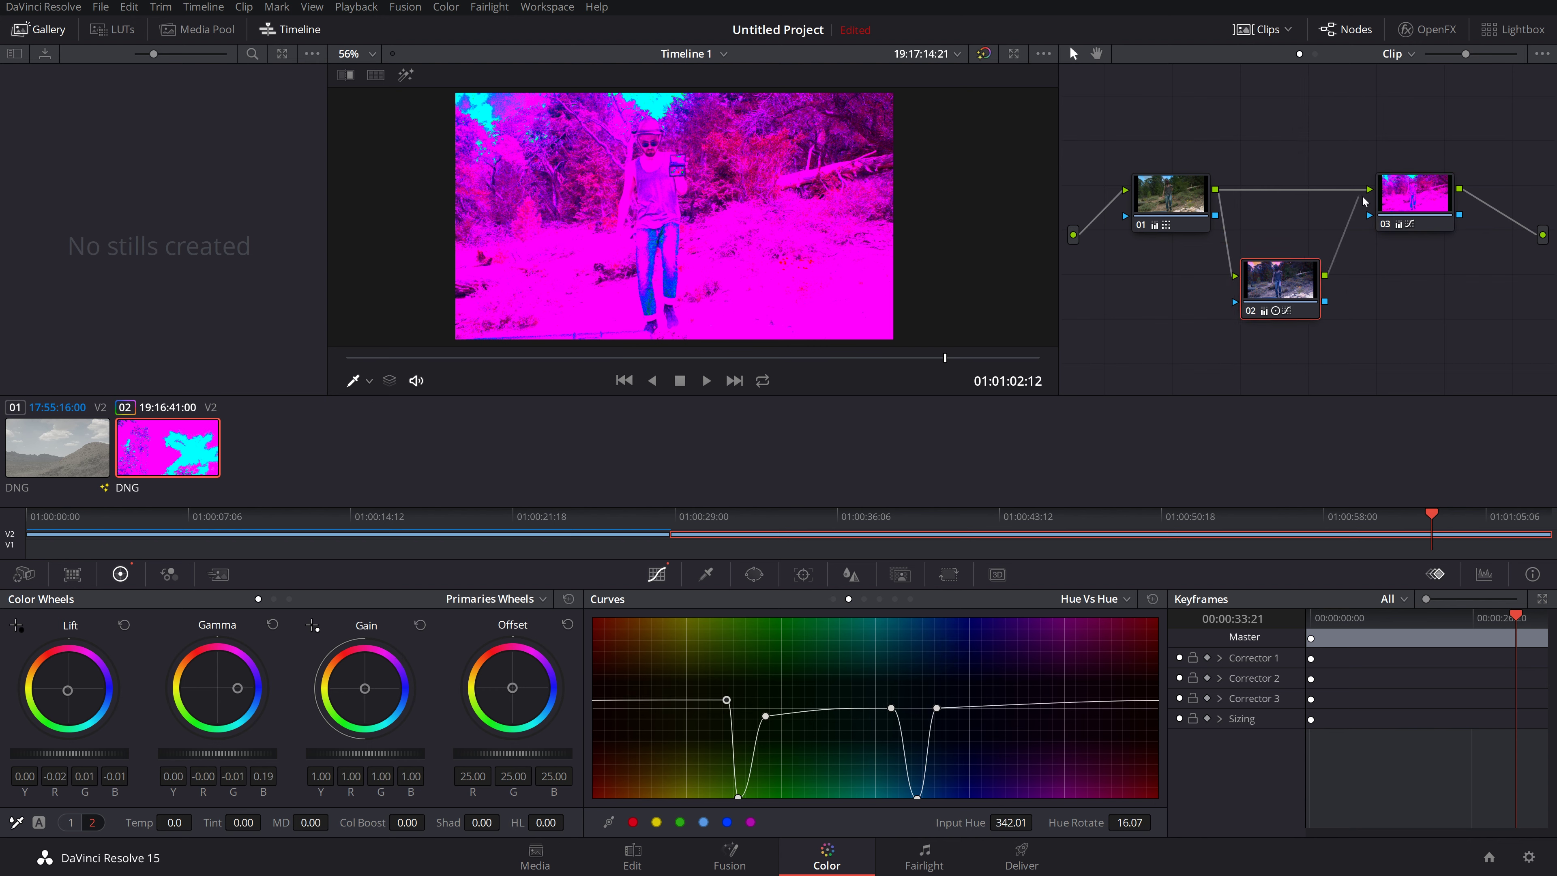
left_click_drag(1363, 201, 1369, 190)
left_click_drag(1271, 293, 1284, 250)
Step: Play the rewired grade from about 01:00:37 and stop
left_click(871, 513)
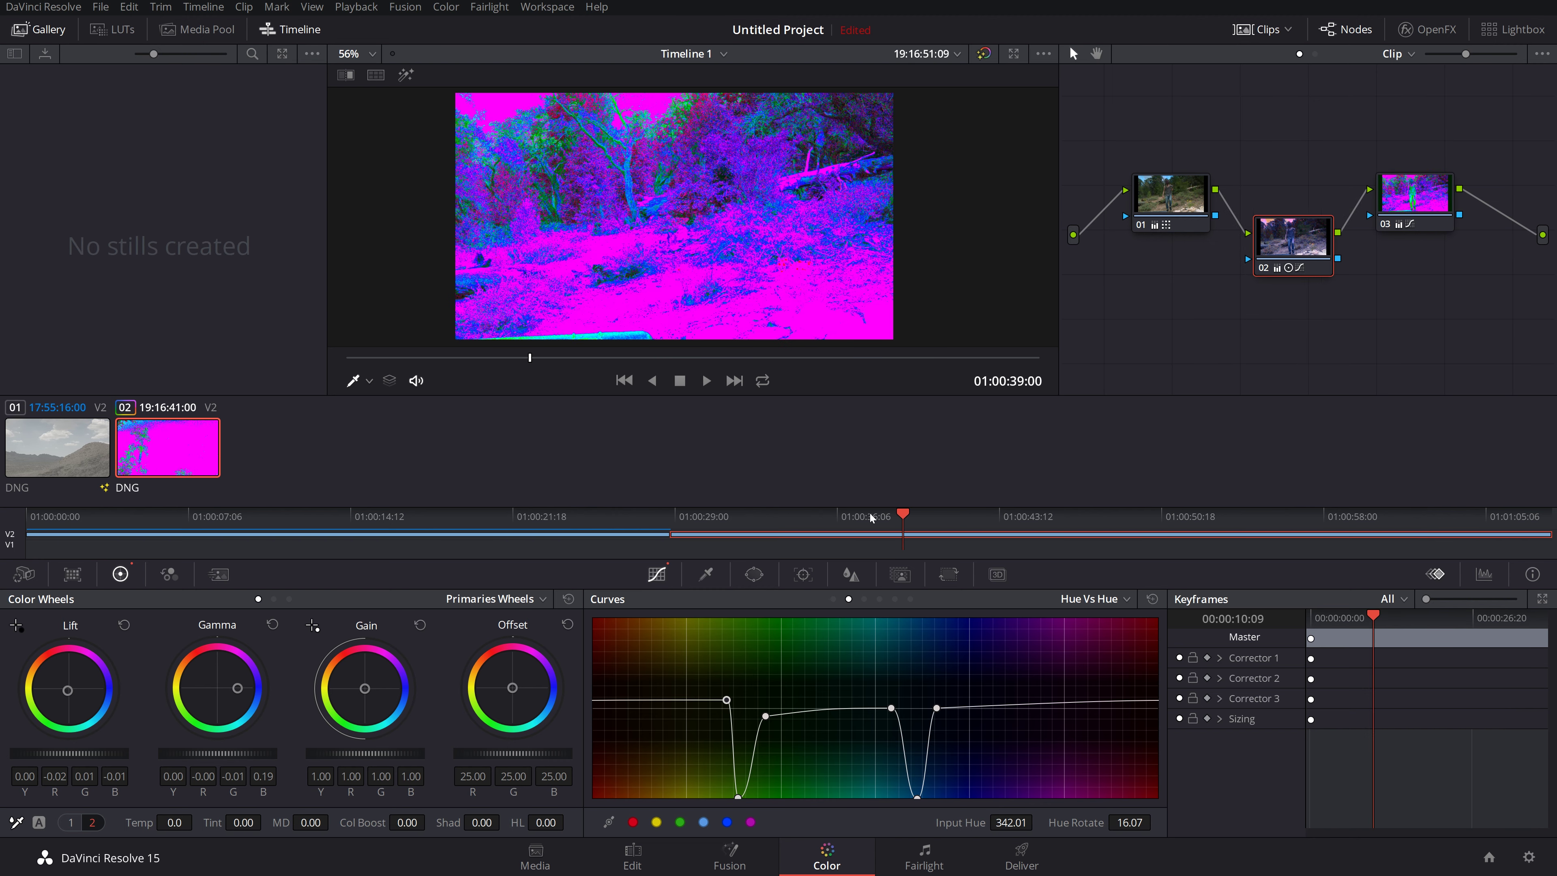
key("space")
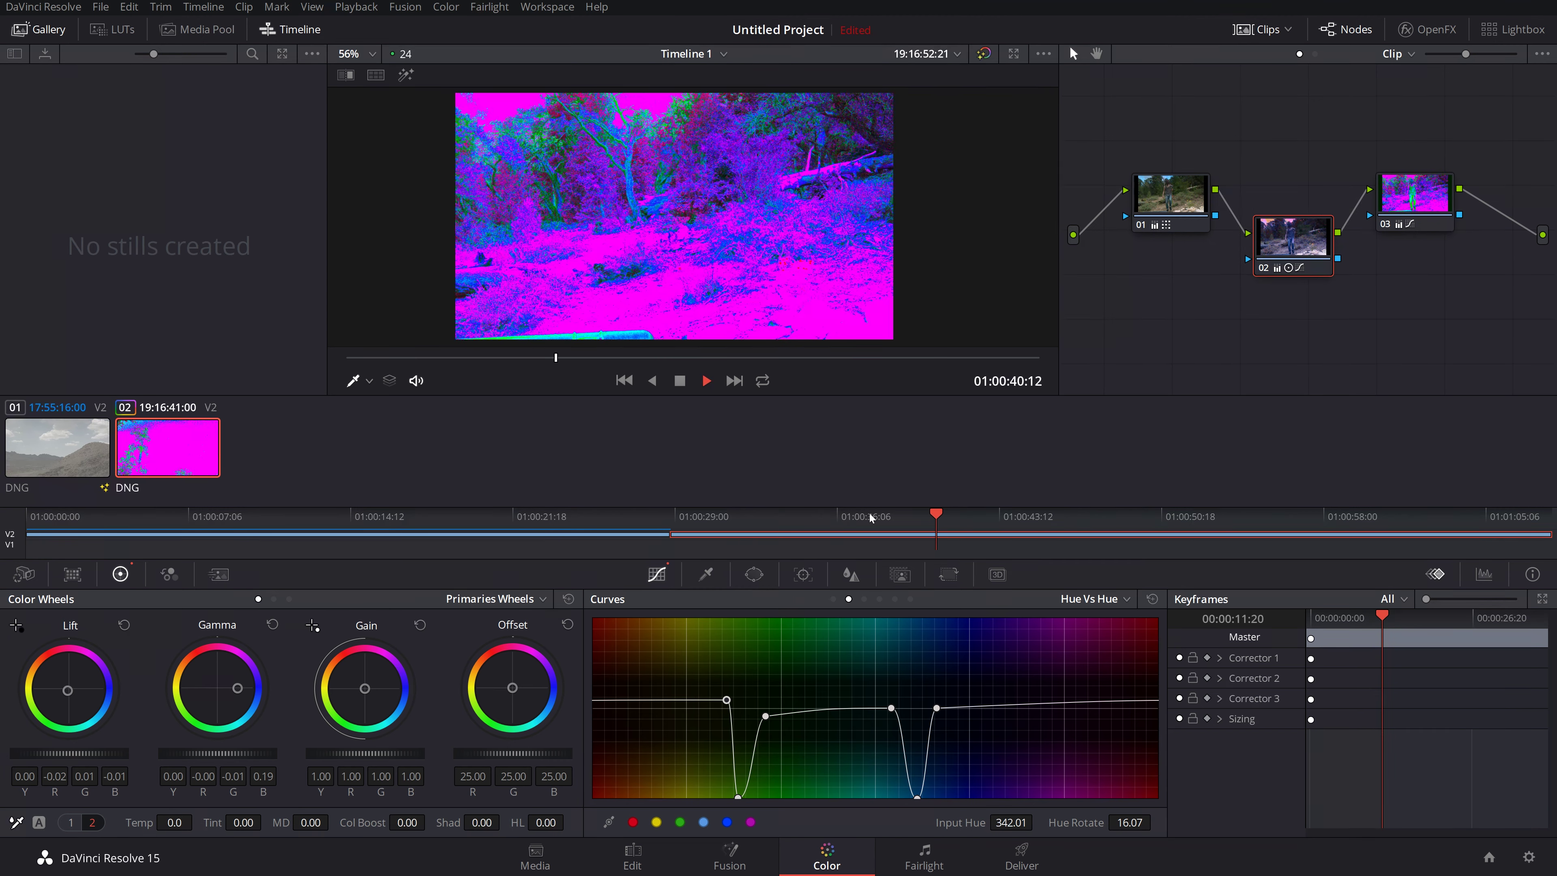
key("space")
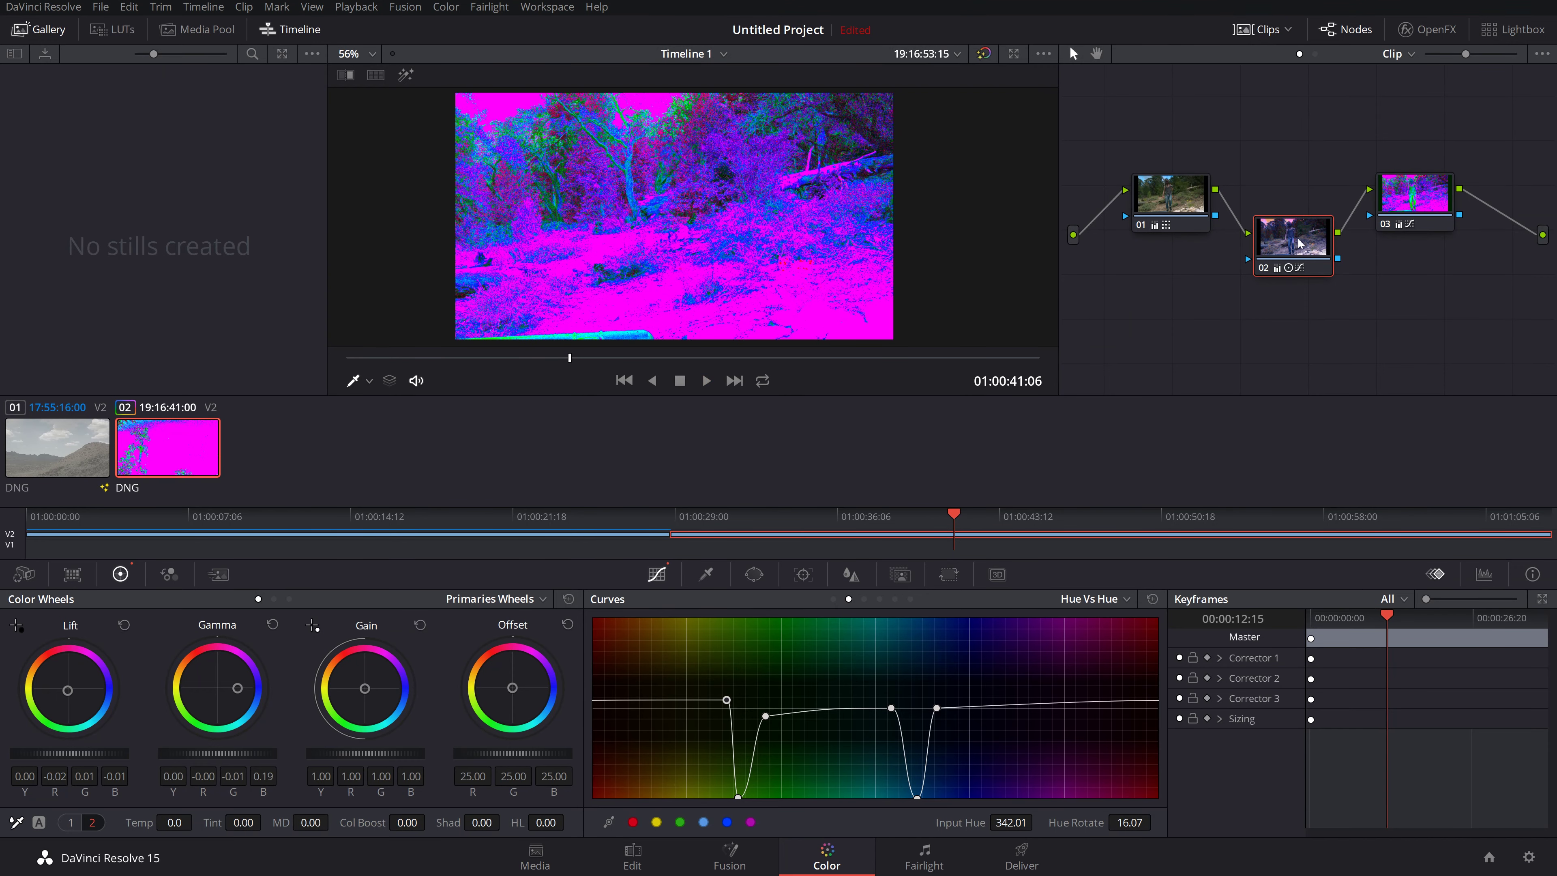
Step: Move nodes 02 and 03 aside, link node 01 directly to the output, disconnect 02, and scrub forward
left_click_drag(1300, 243, 1340, 112)
left_click_drag(1416, 197, 1448, 99)
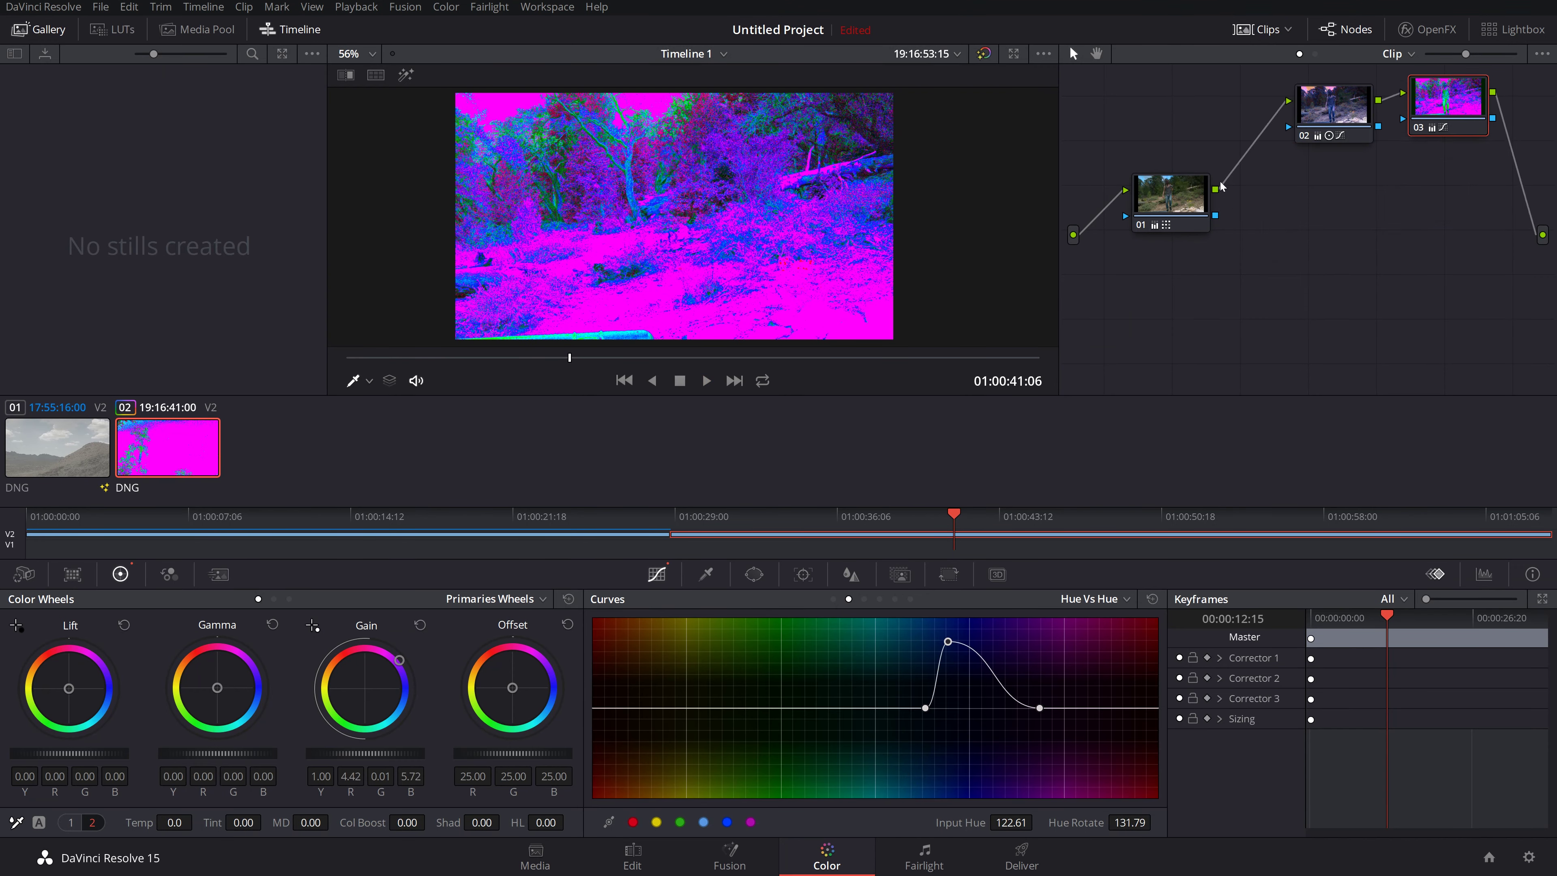
left_click_drag(1215, 189, 1543, 234)
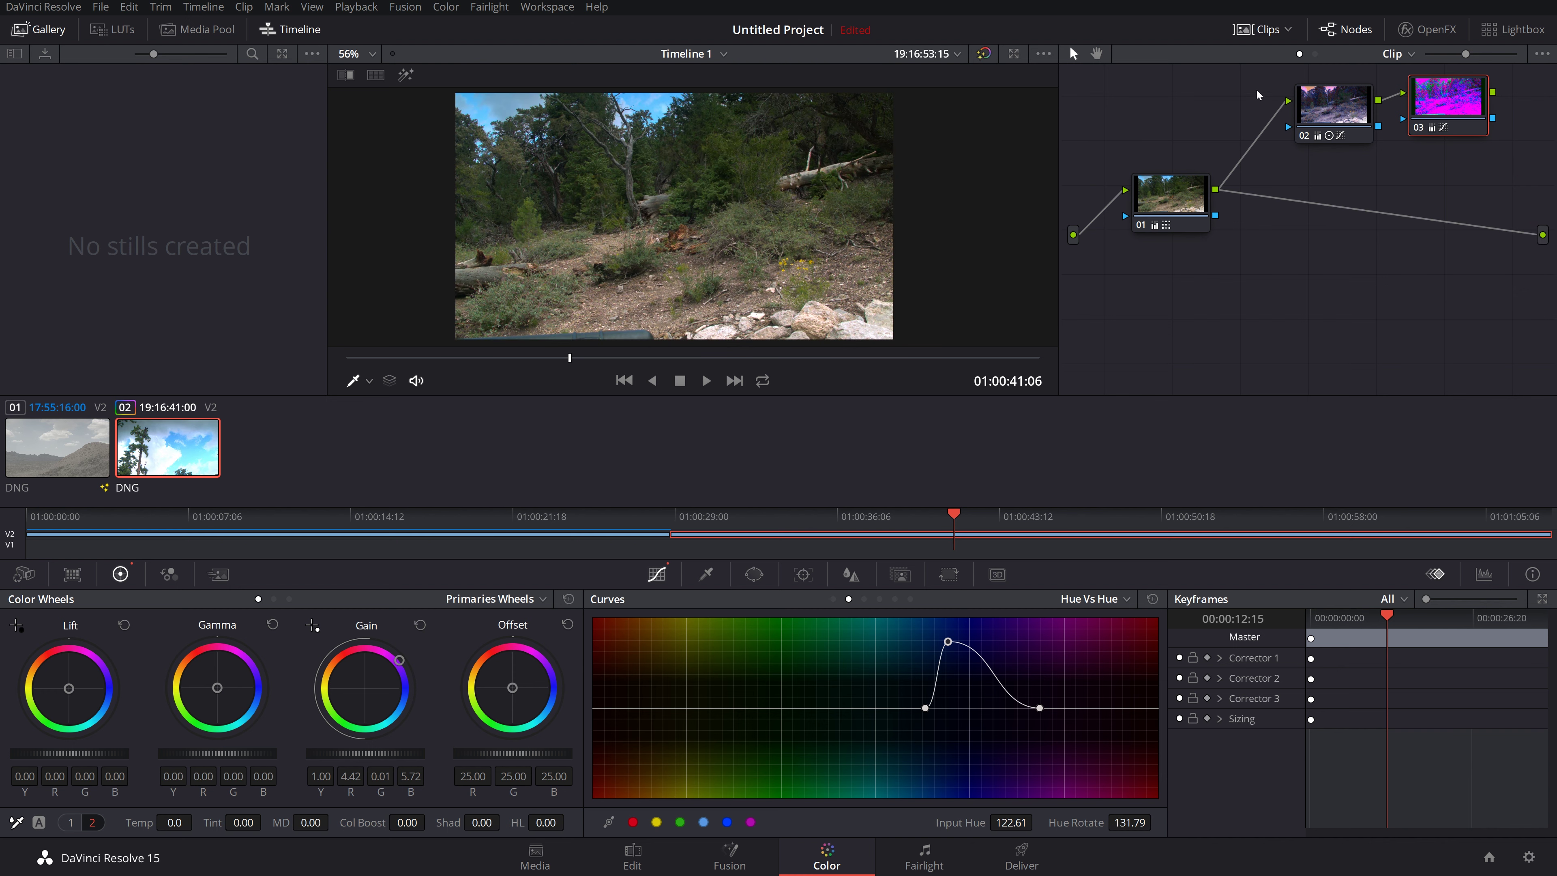
left_click_drag(1285, 102, 1238, 94)
left_click_drag(1144, 209, 1194, 237)
left_click_drag(634, 357, 846, 358)
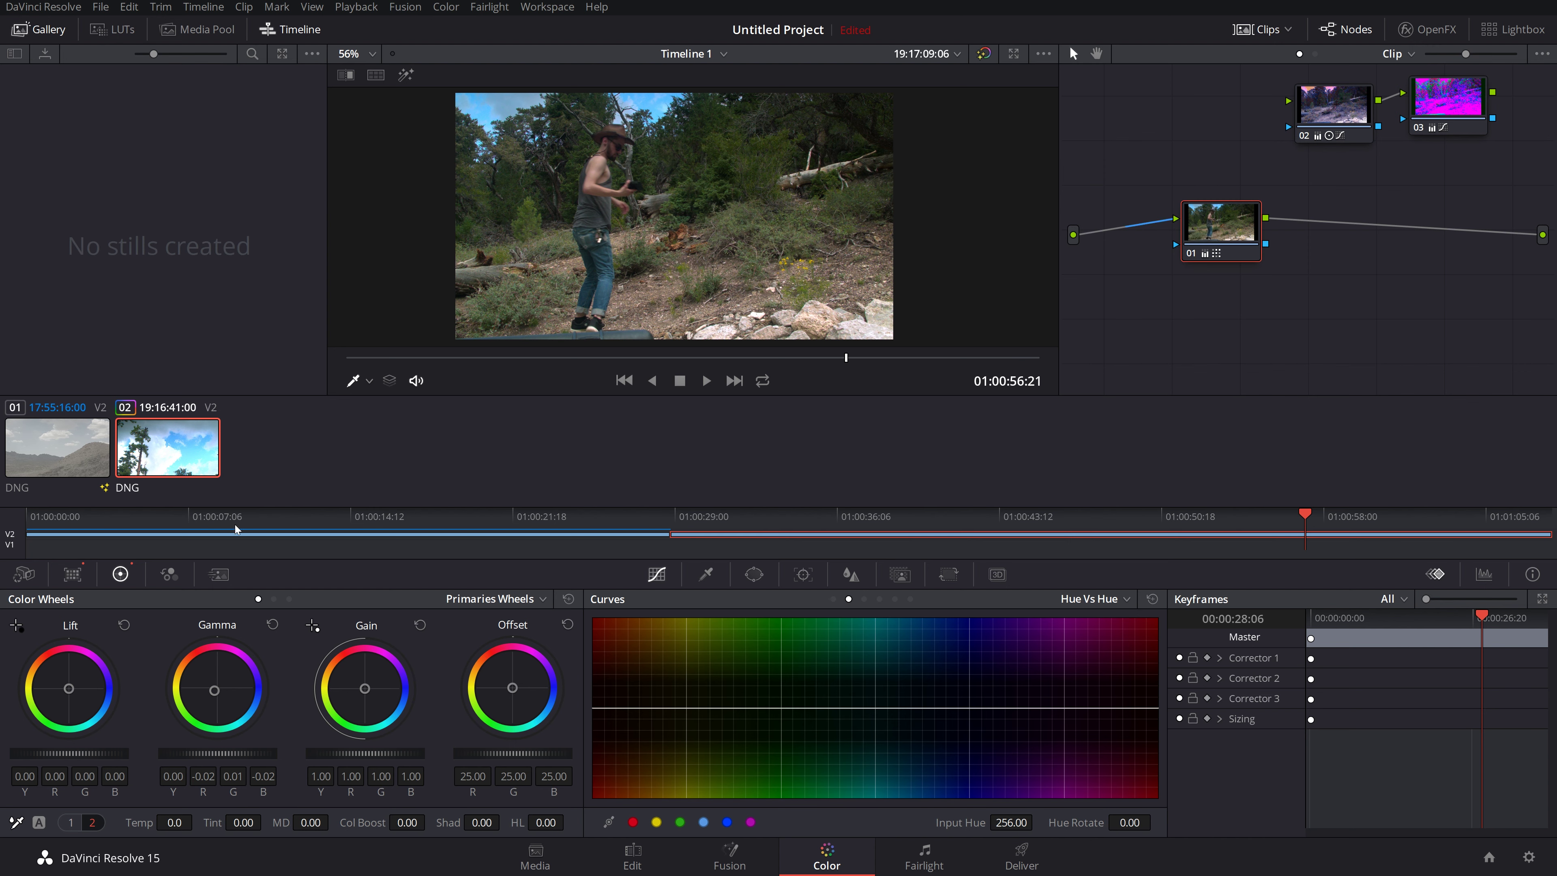
Step: Cycle the Color Wheels through bars and log back to Primaries Wheels, then scrub the forest clip
left_click(274, 599)
left_click(289, 600)
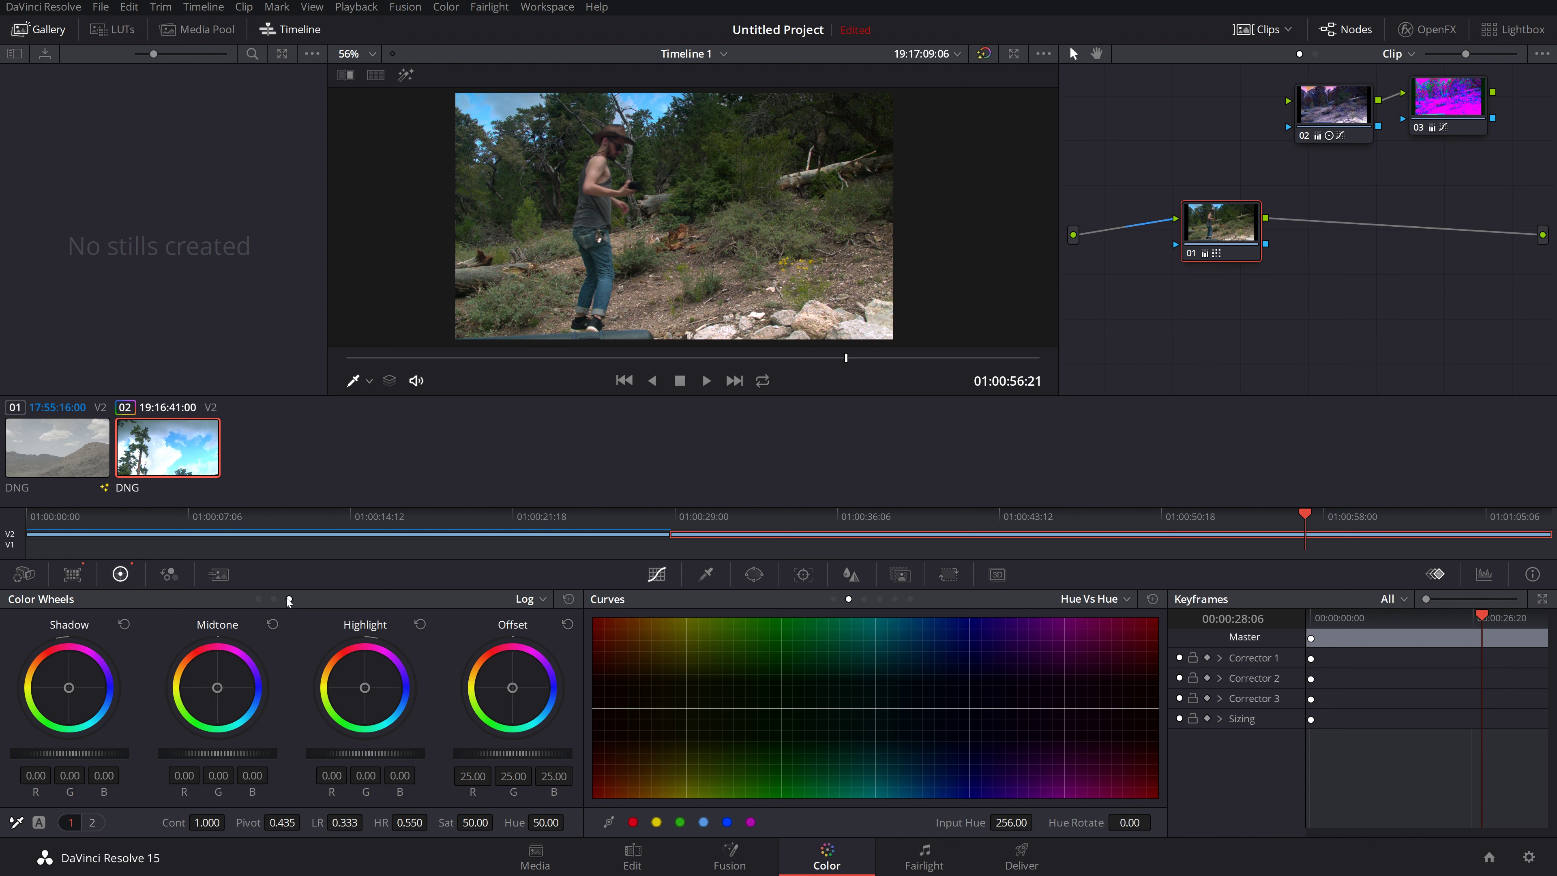
left_click(257, 598)
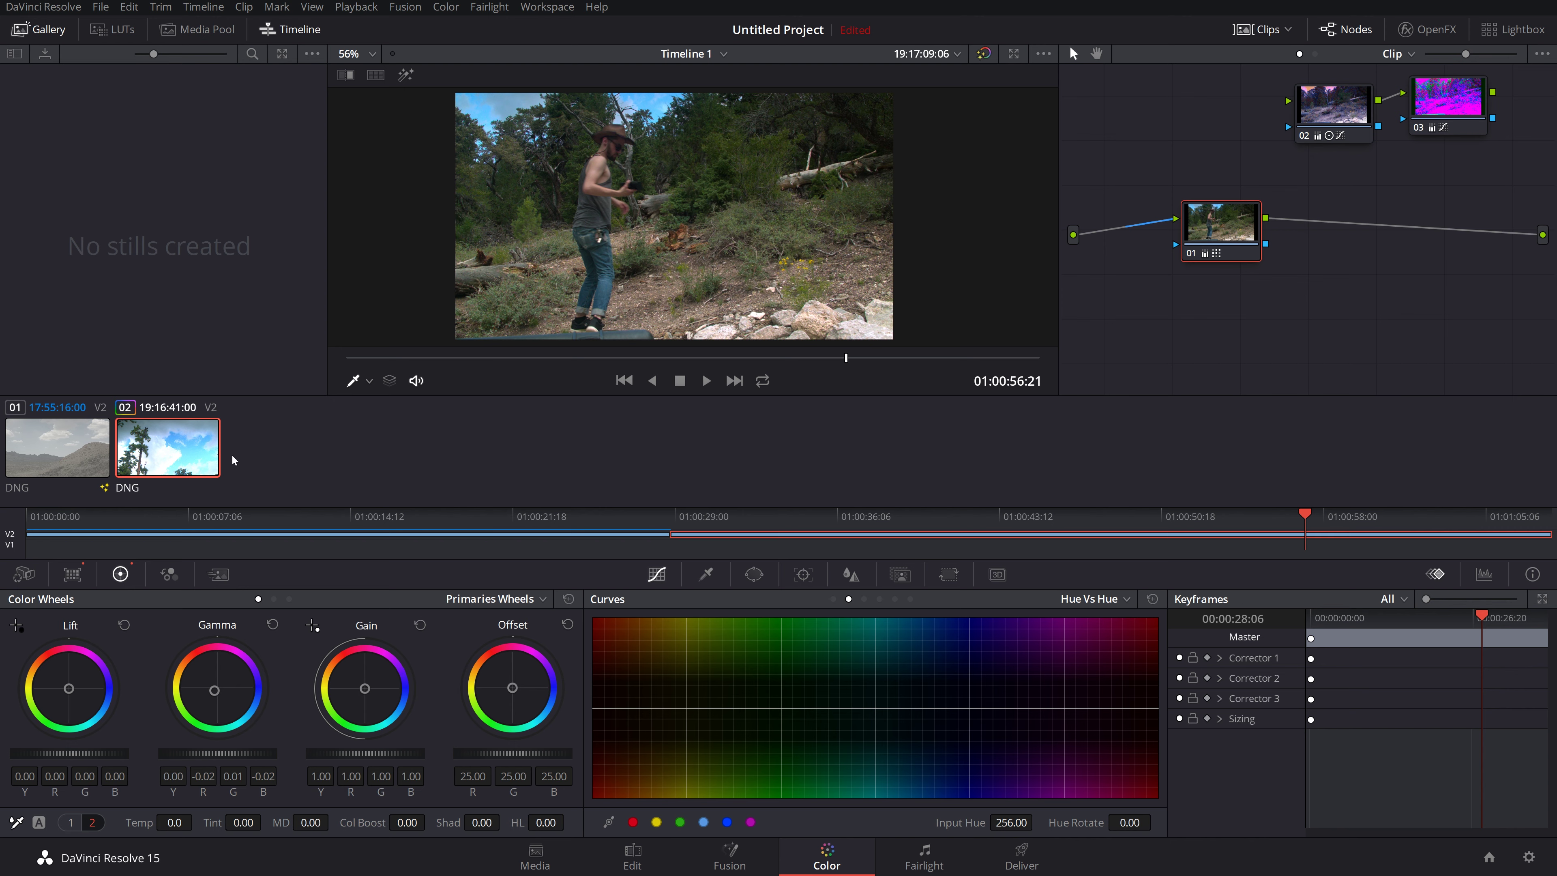
left_click_drag(535, 357, 691, 356)
Step: Select the desert mountain clip 01, scrub it, and show the contrast, pivot and saturation adjustments
left_click(44, 449)
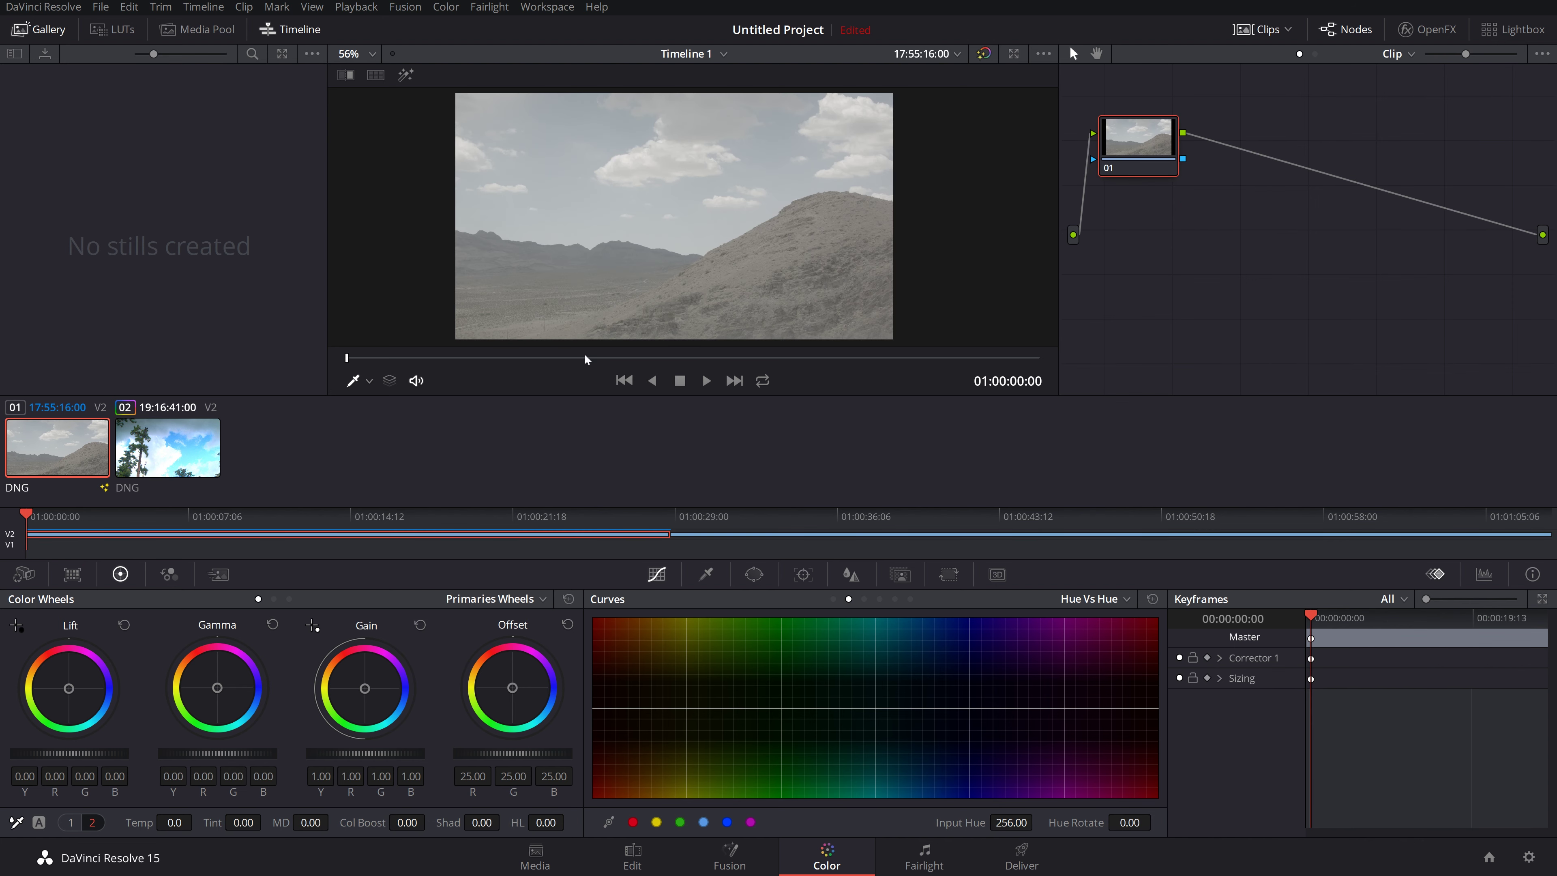
left_click_drag(584, 356, 480, 376)
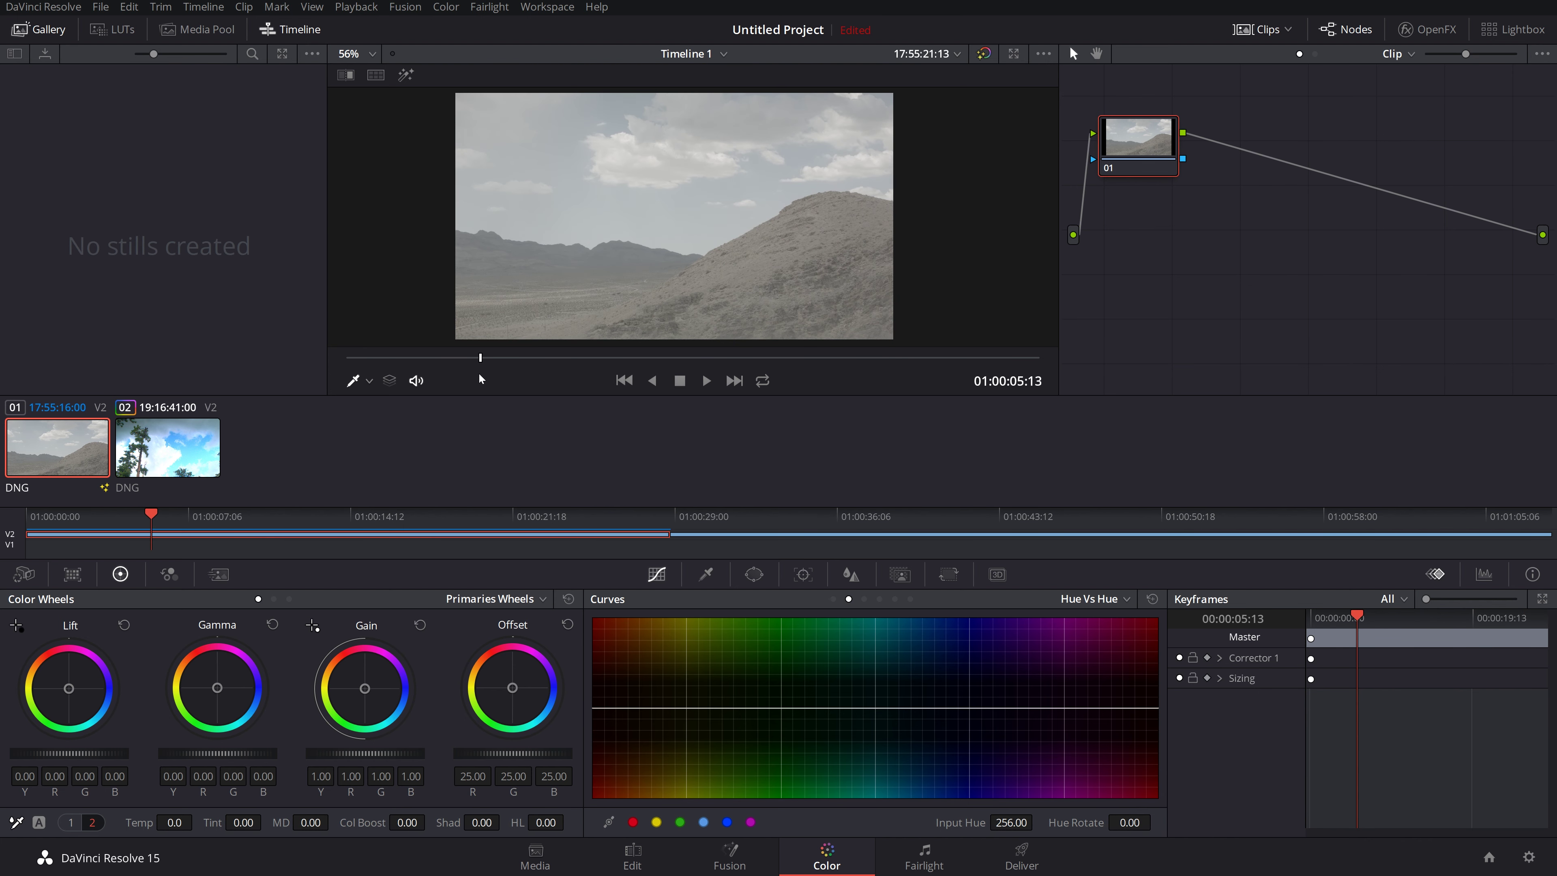
left_click(69, 823)
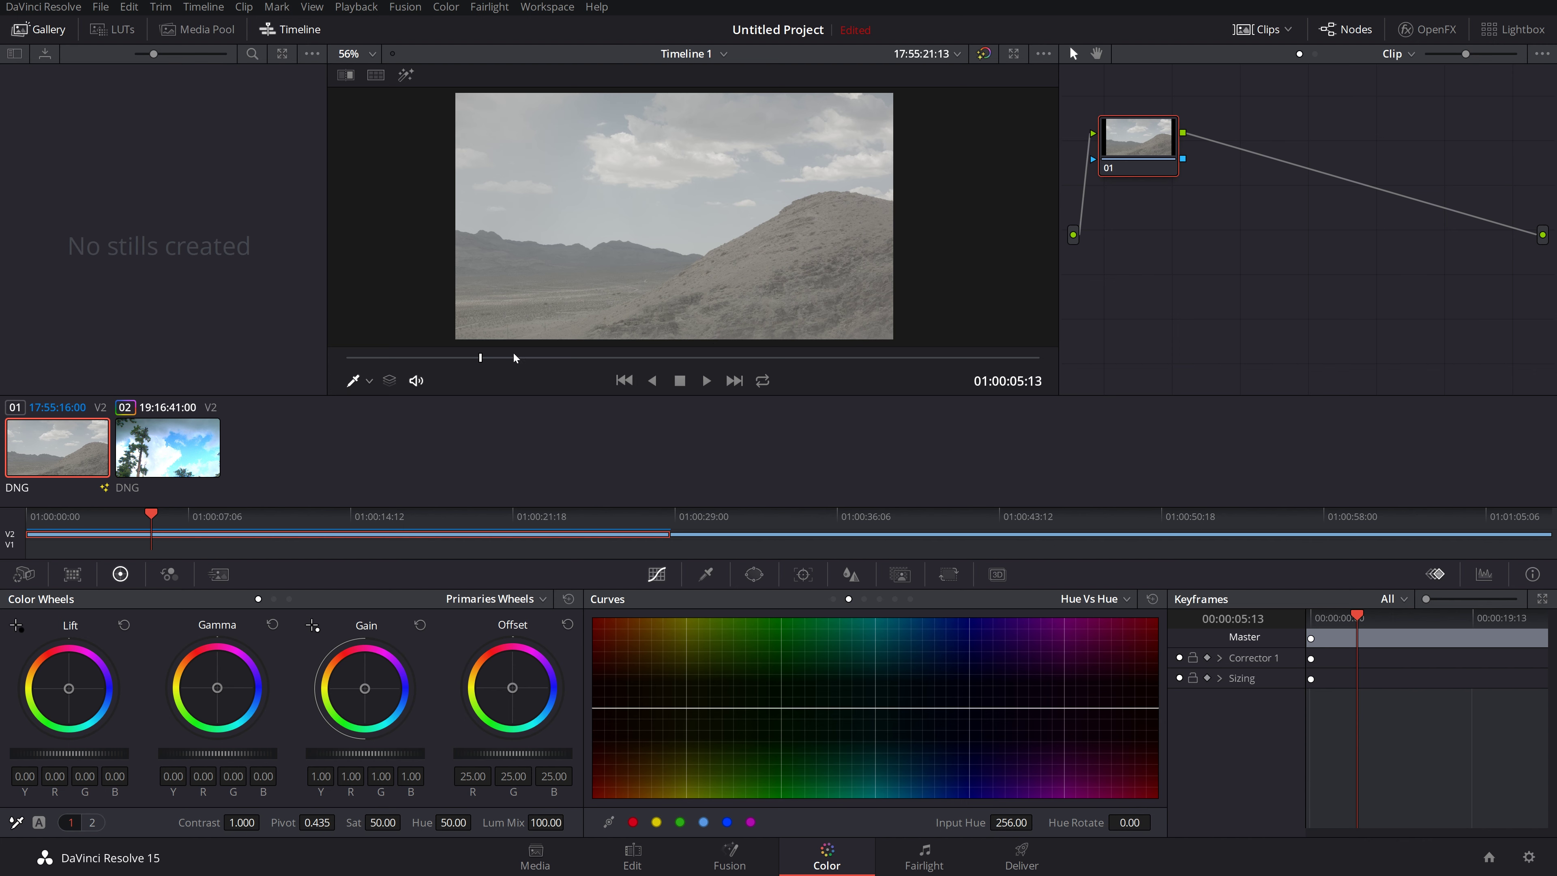
Step: Move to frame 01:00:08:01 of the desert clip and lower Lift to about -0.11
left_click_drag(514, 354, 542, 355)
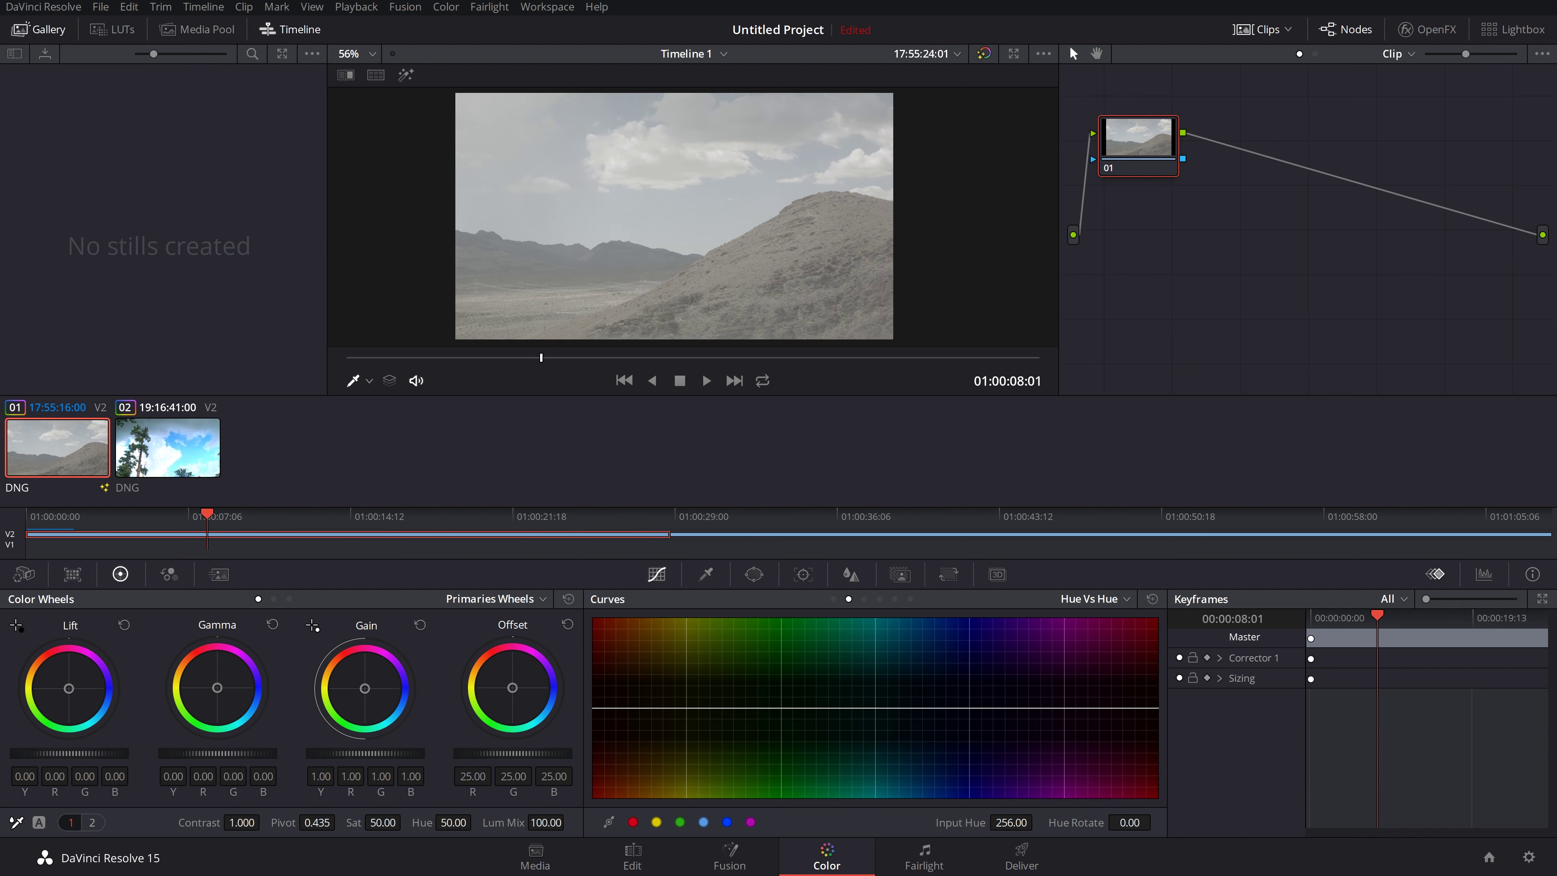
mouse_move(84, 755)
left_mouse_down()
mouse_move(98, 751)
mouse_move(76, 751)
left_mouse_up()
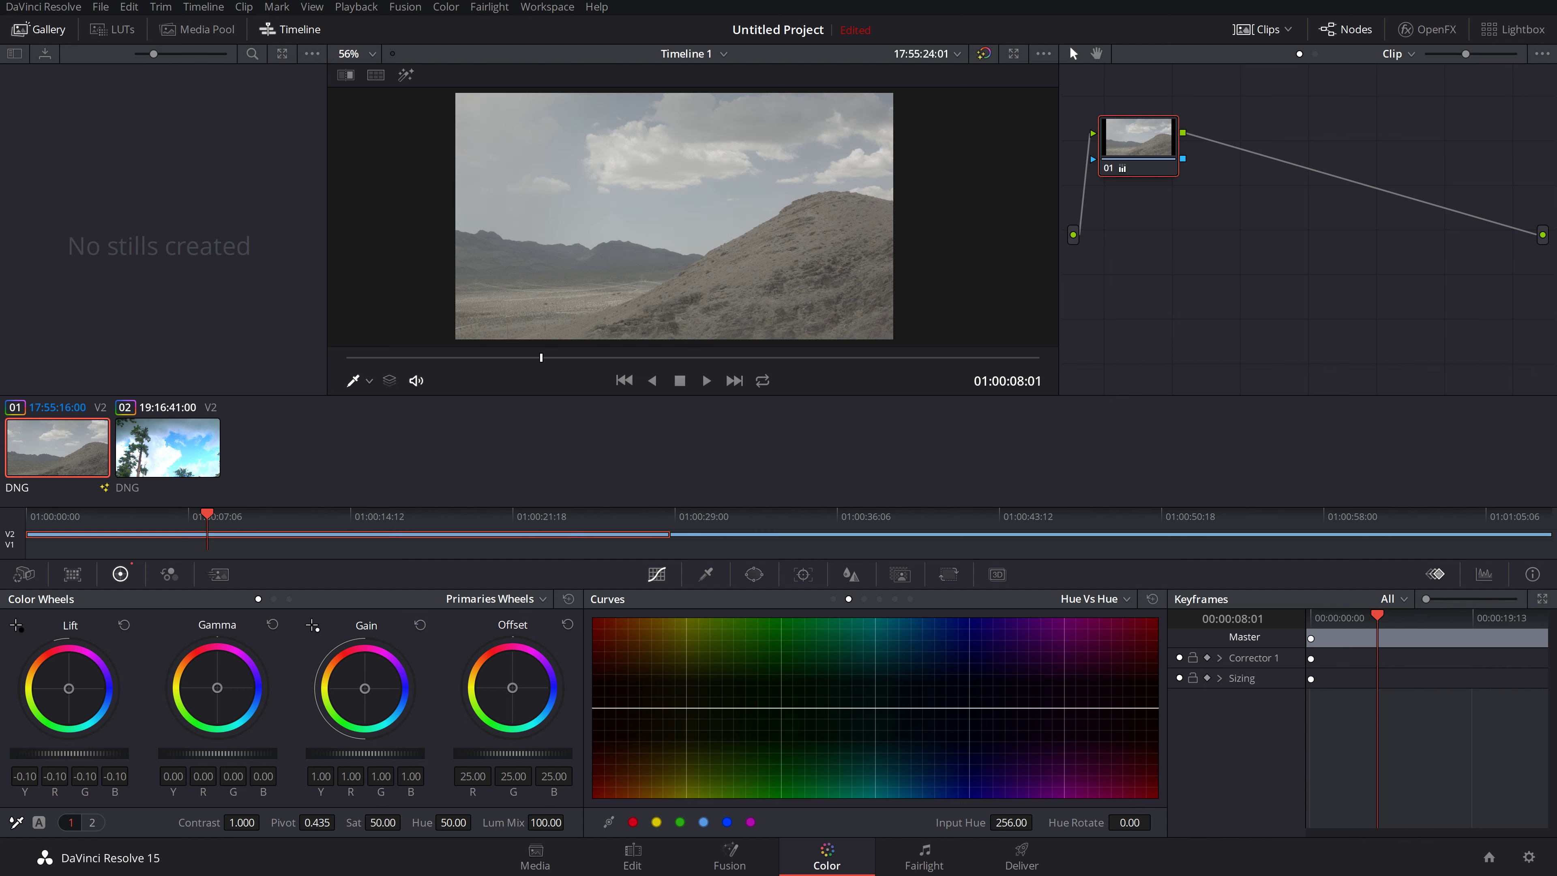
left_click(532, 8)
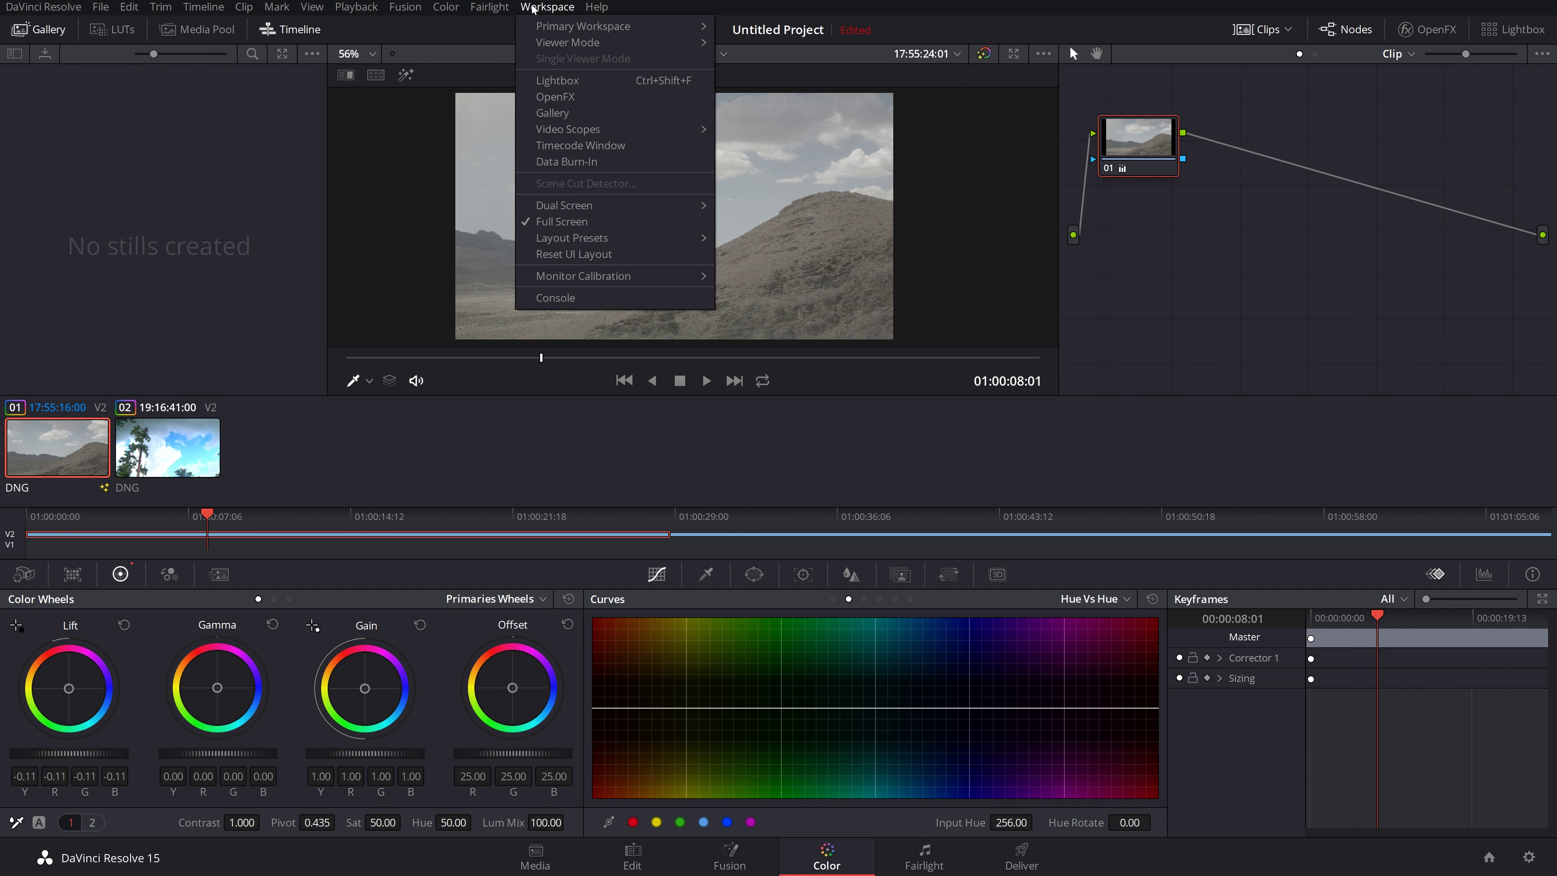
mouse_move(572, 131)
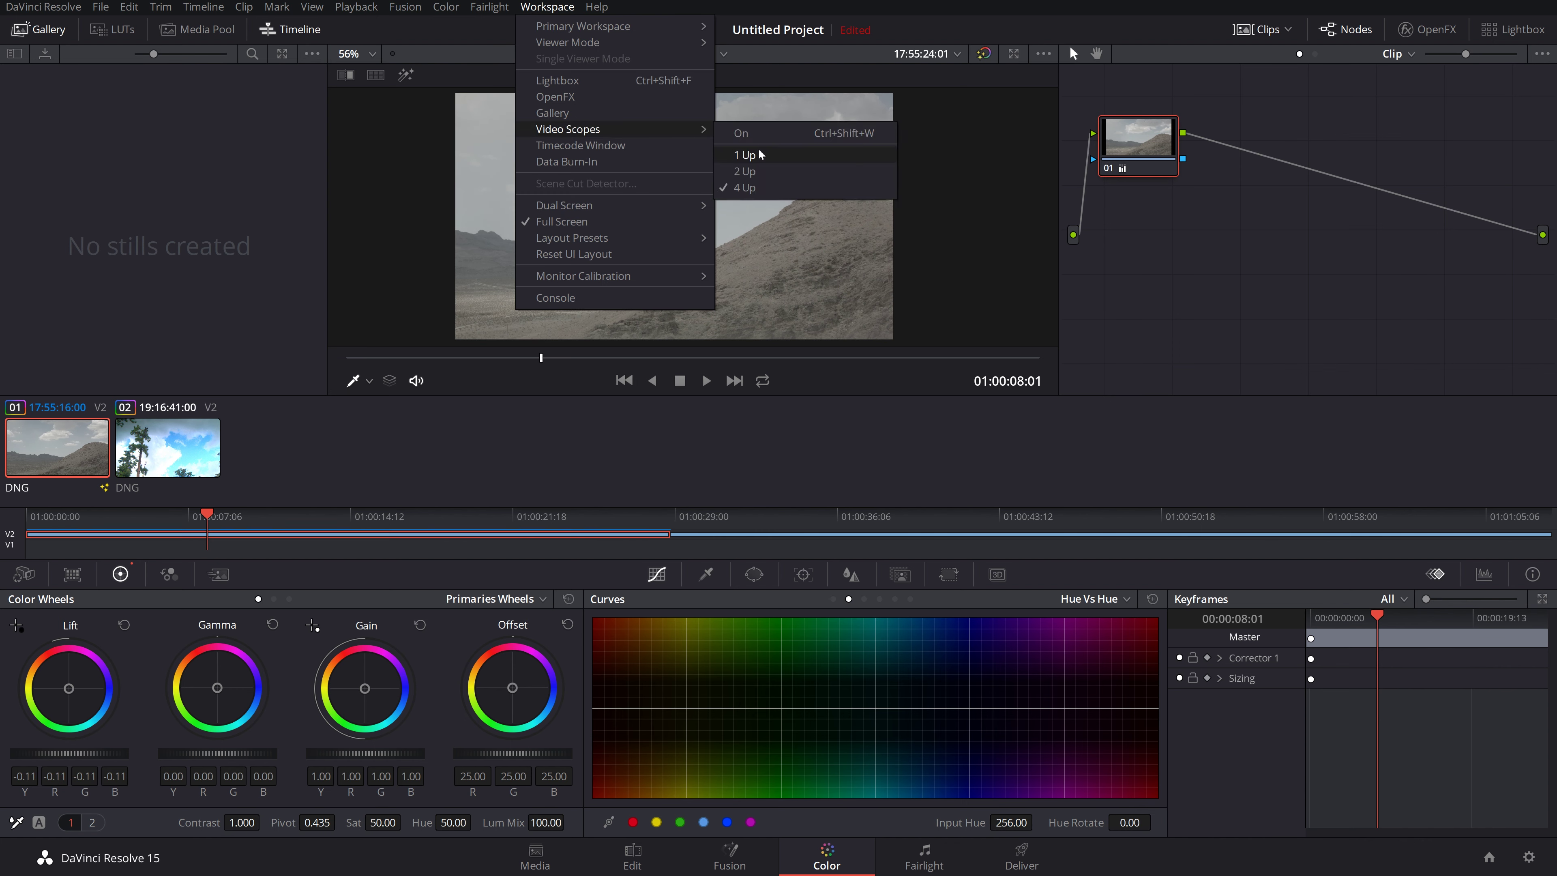
left_click(755, 132)
left_click_drag(686, 232, 721, 146)
left_click(547, 7)
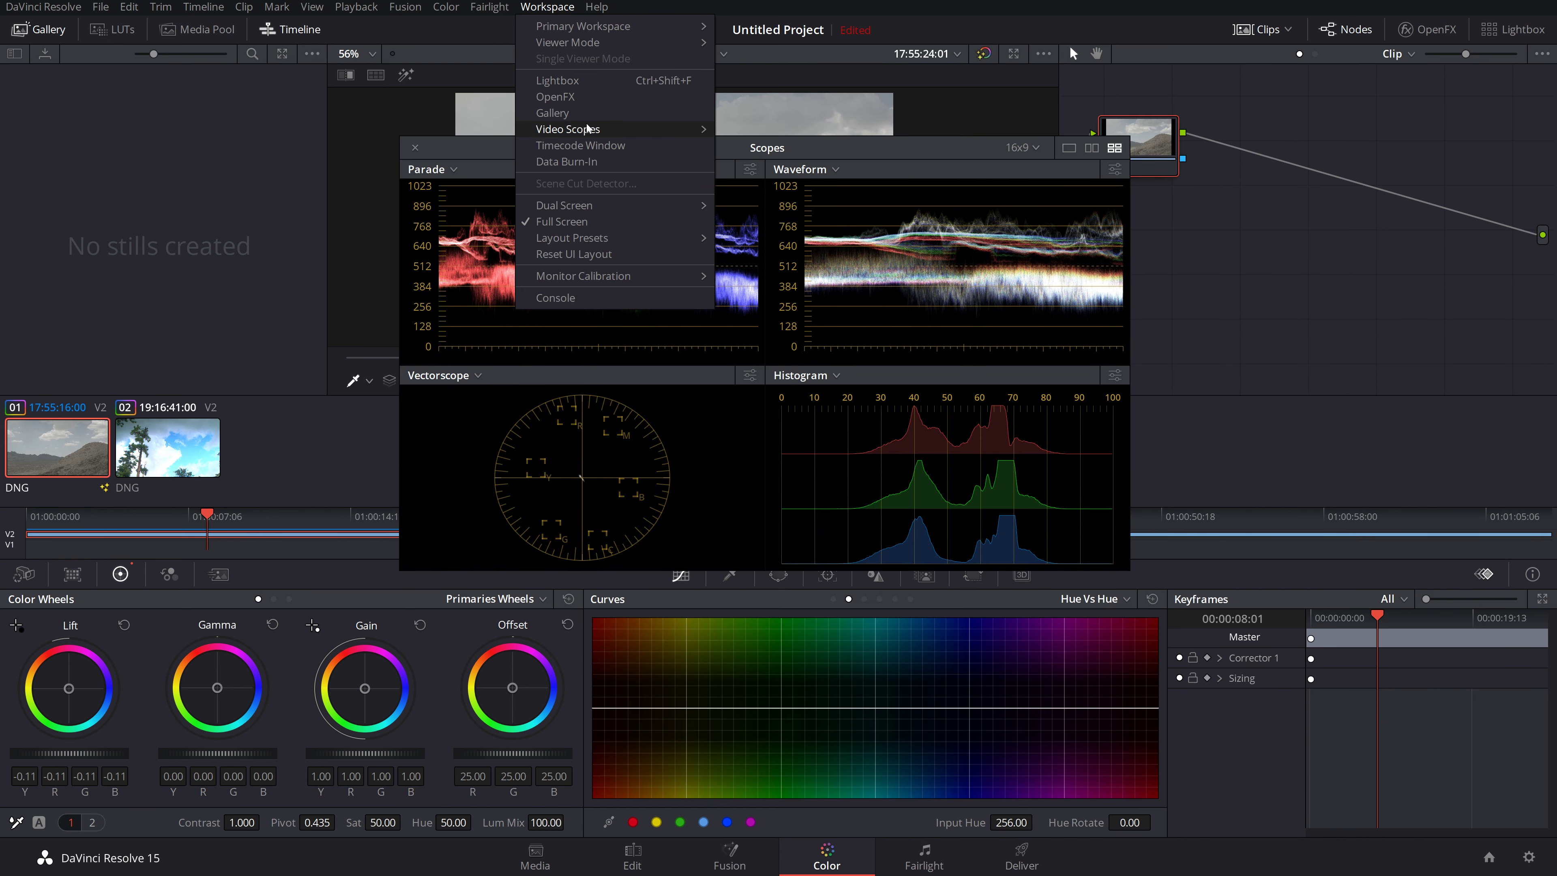
mouse_move(587, 130)
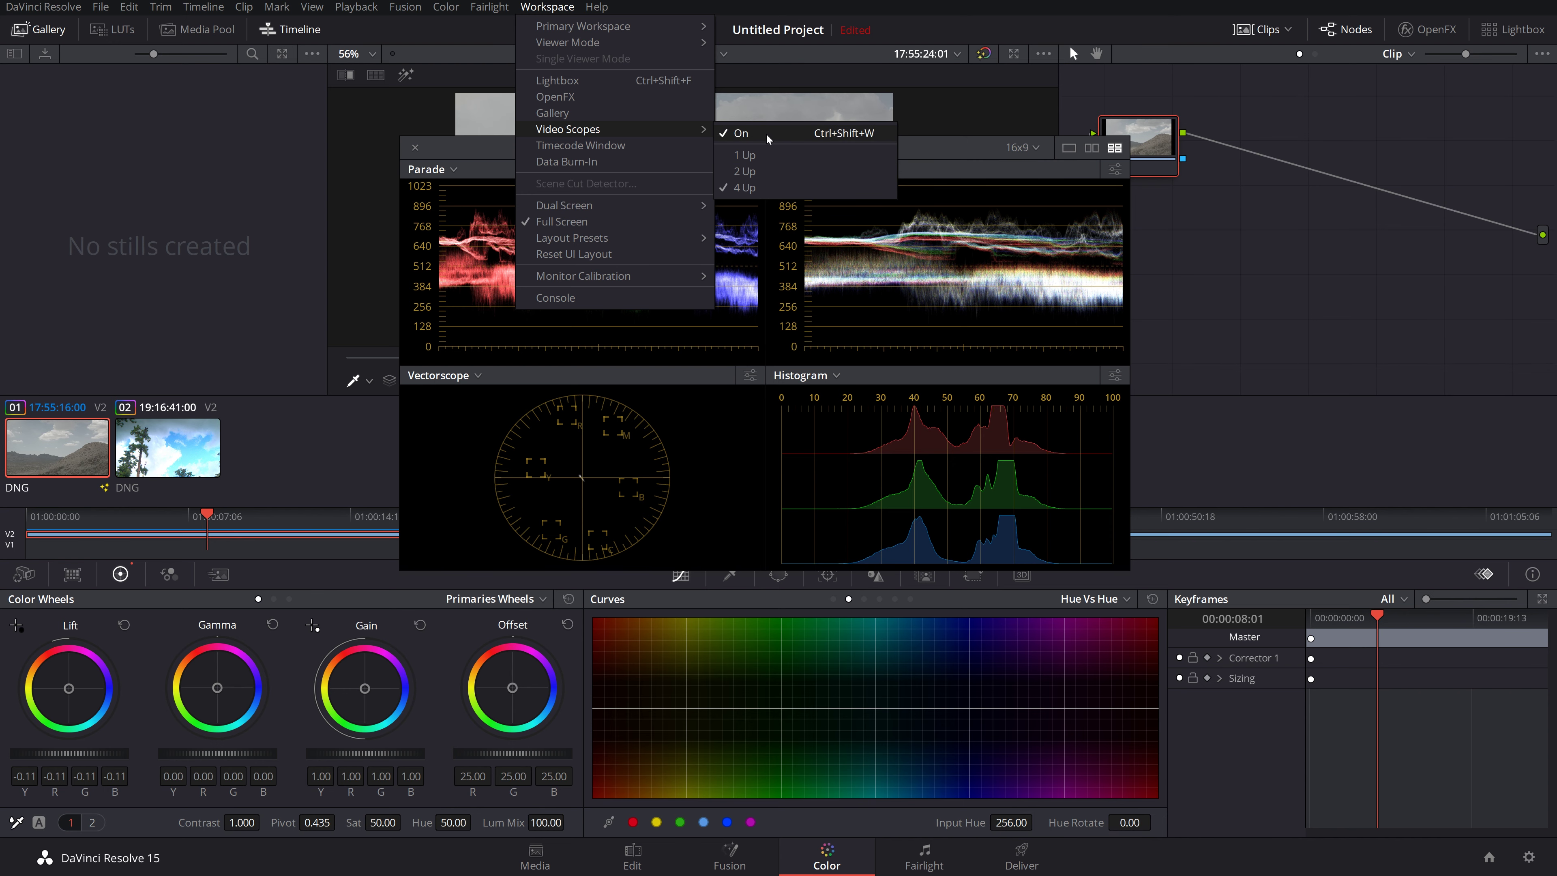
left_click(480, 154)
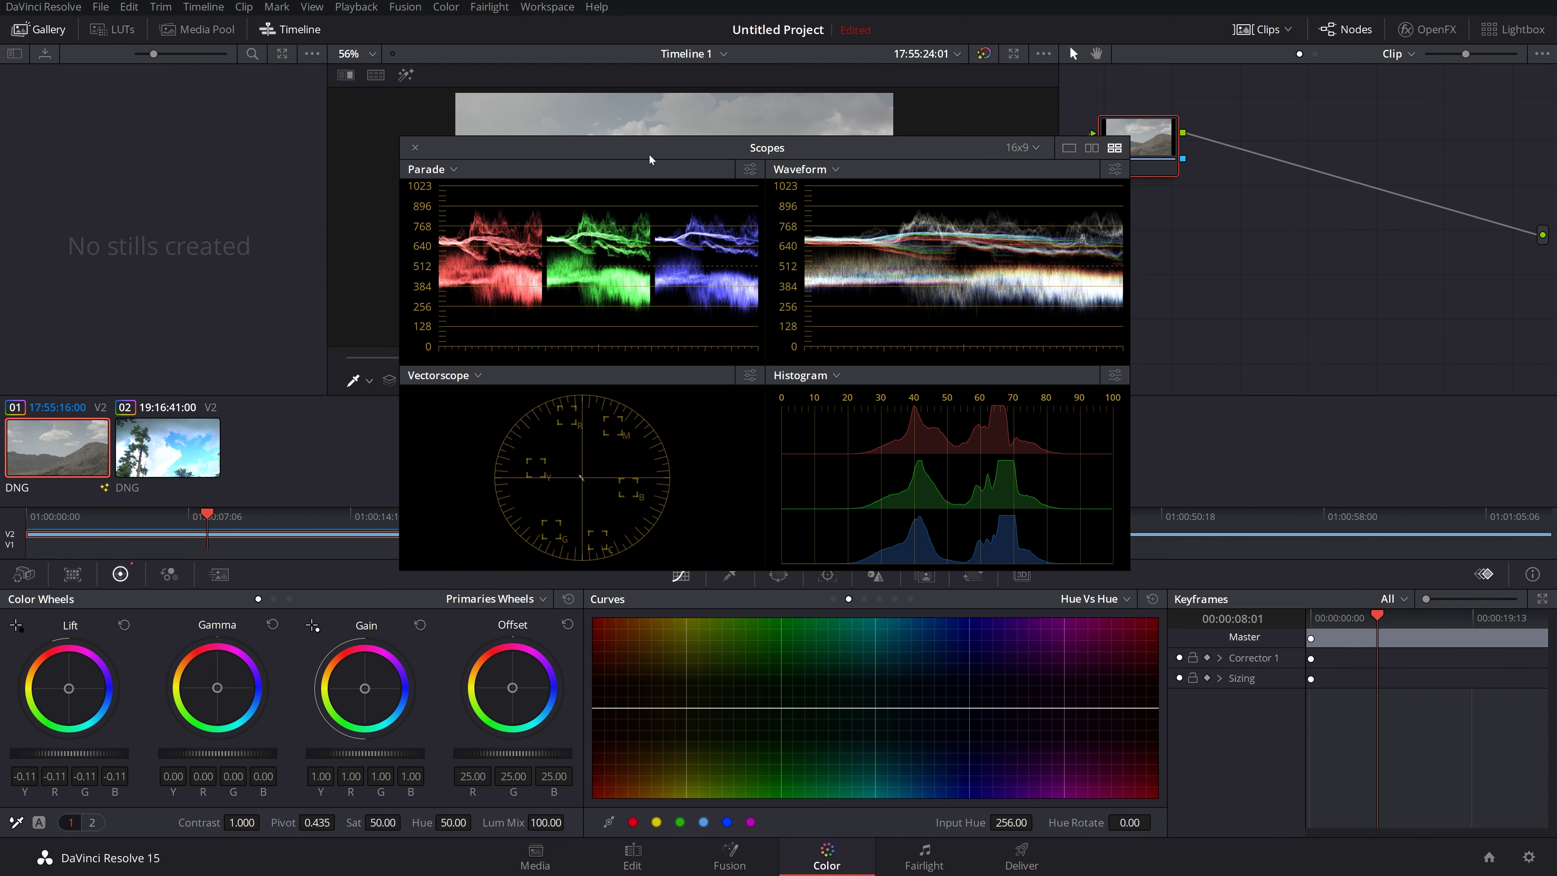
left_click_drag(648, 153, 389, 288)
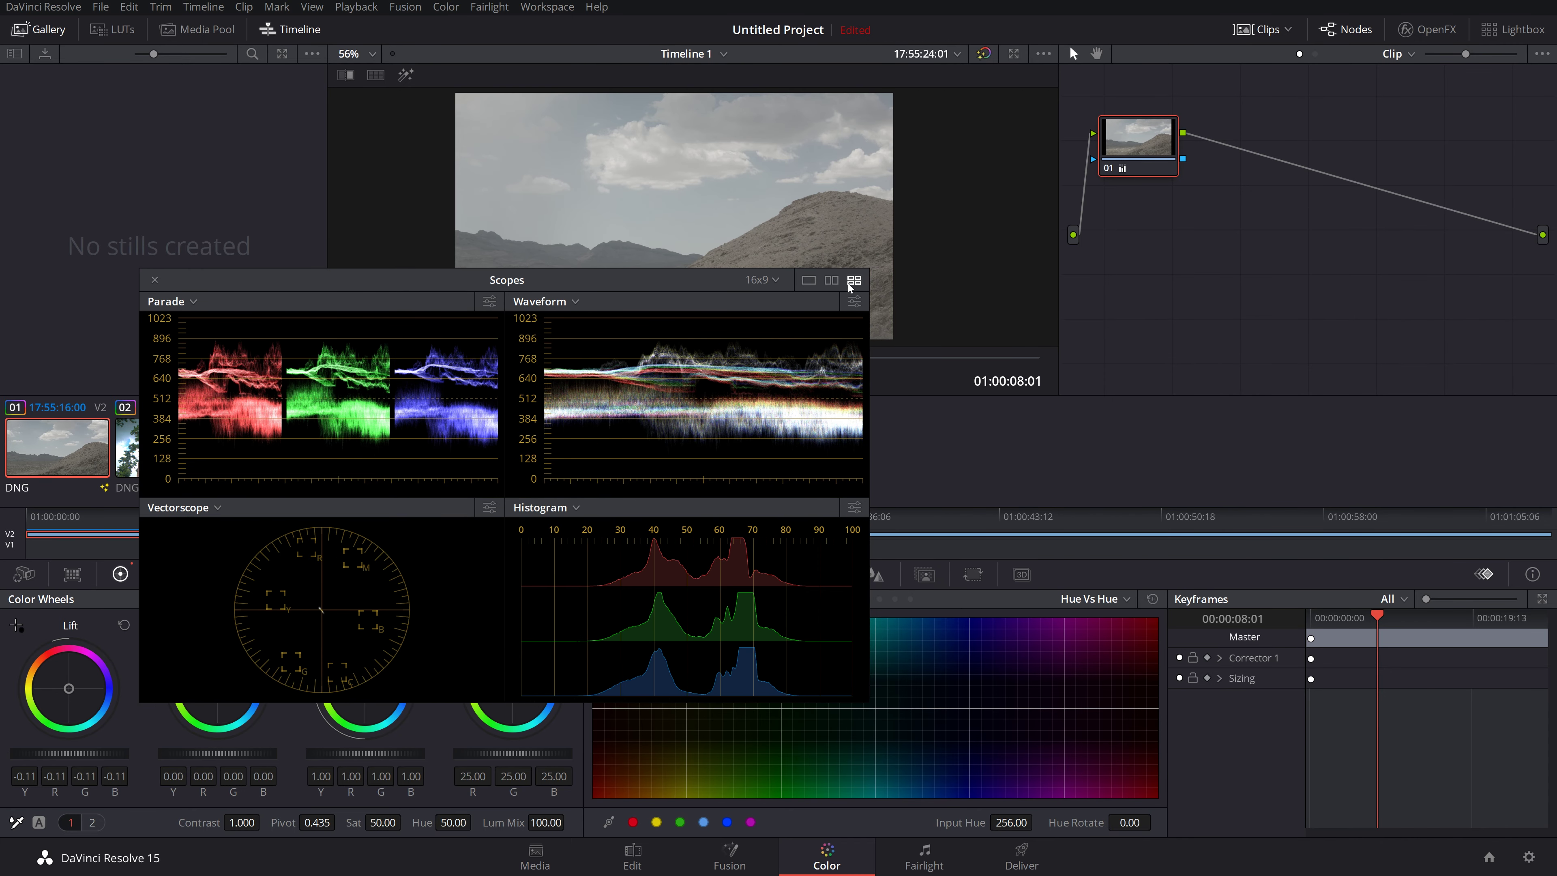
left_click_drag(626, 278, 1451, 652)
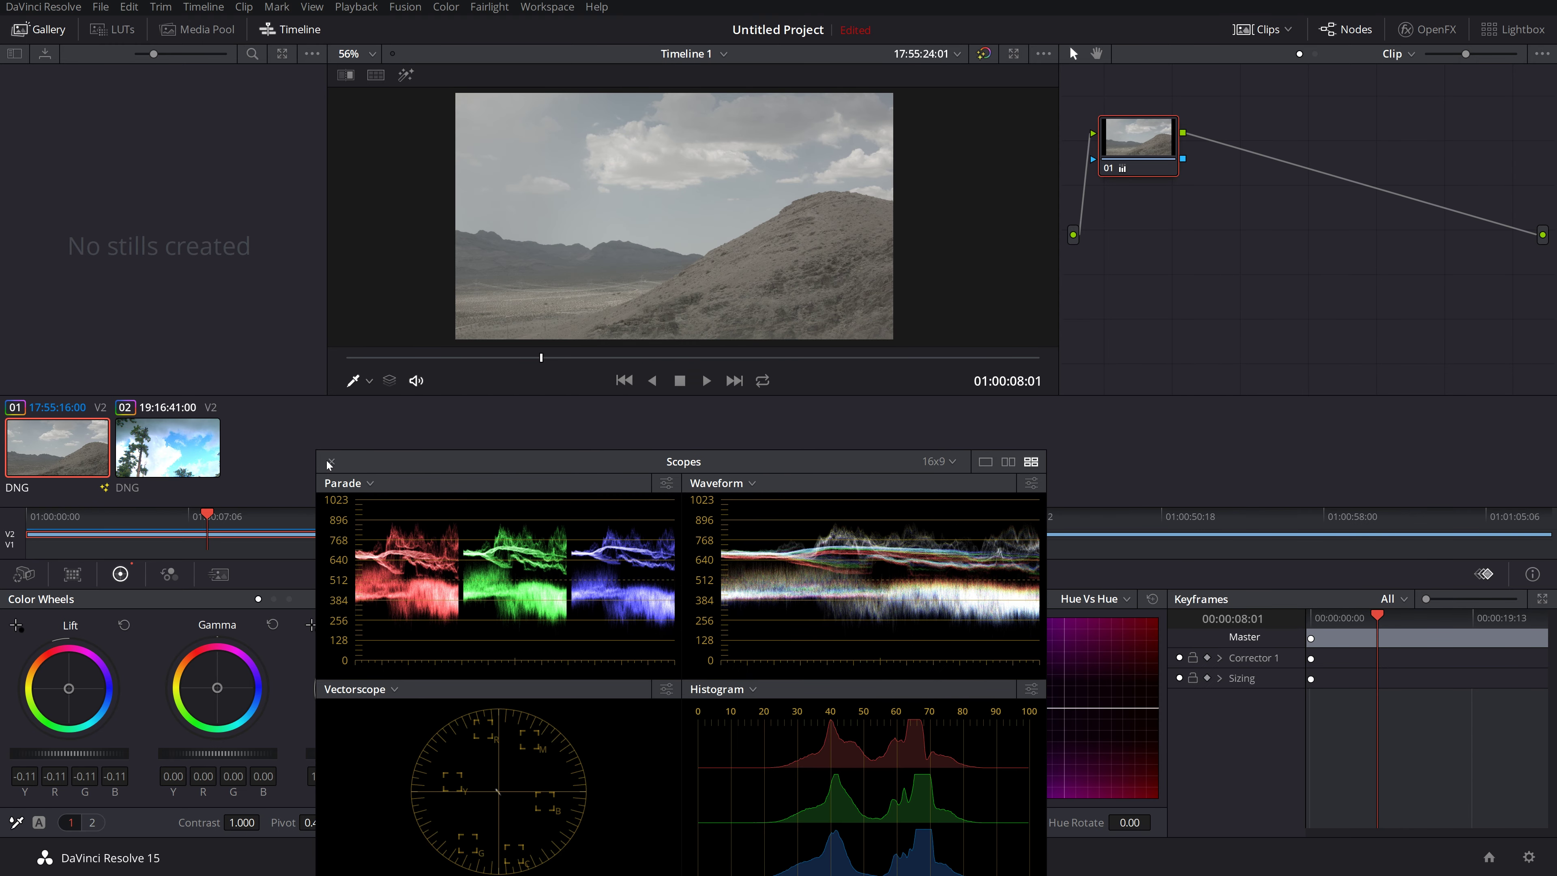
left_click(331, 461)
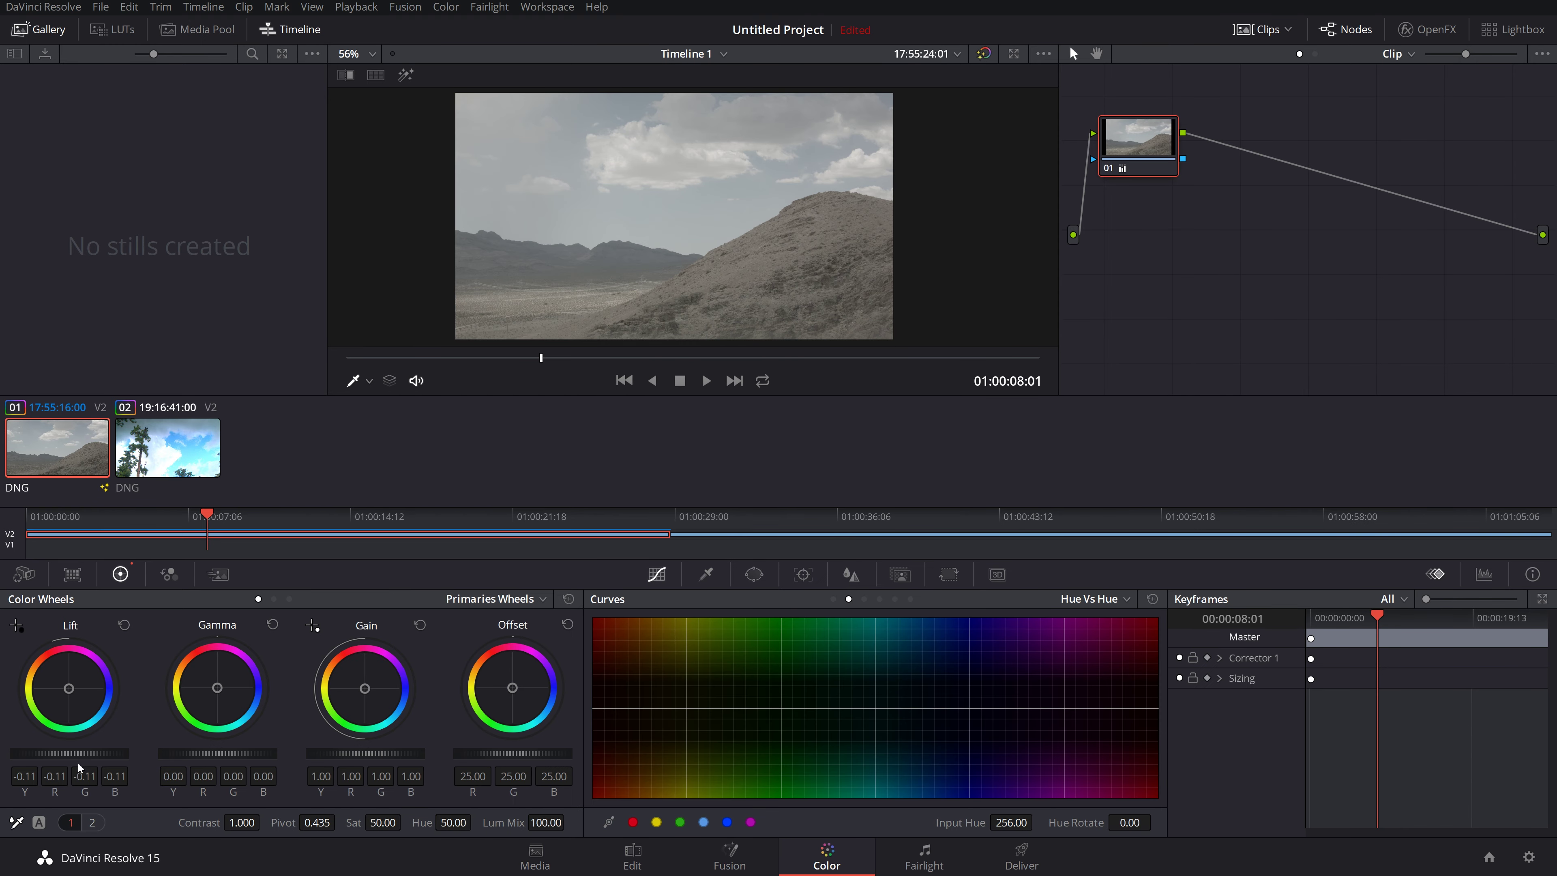
Step: Balance the master wheels to Lift -0.17, Gamma -0.04 and Gain 1.16 on the desert clip
left_click_drag(81, 758, 87, 758)
left_click_drag(356, 755, 376, 755)
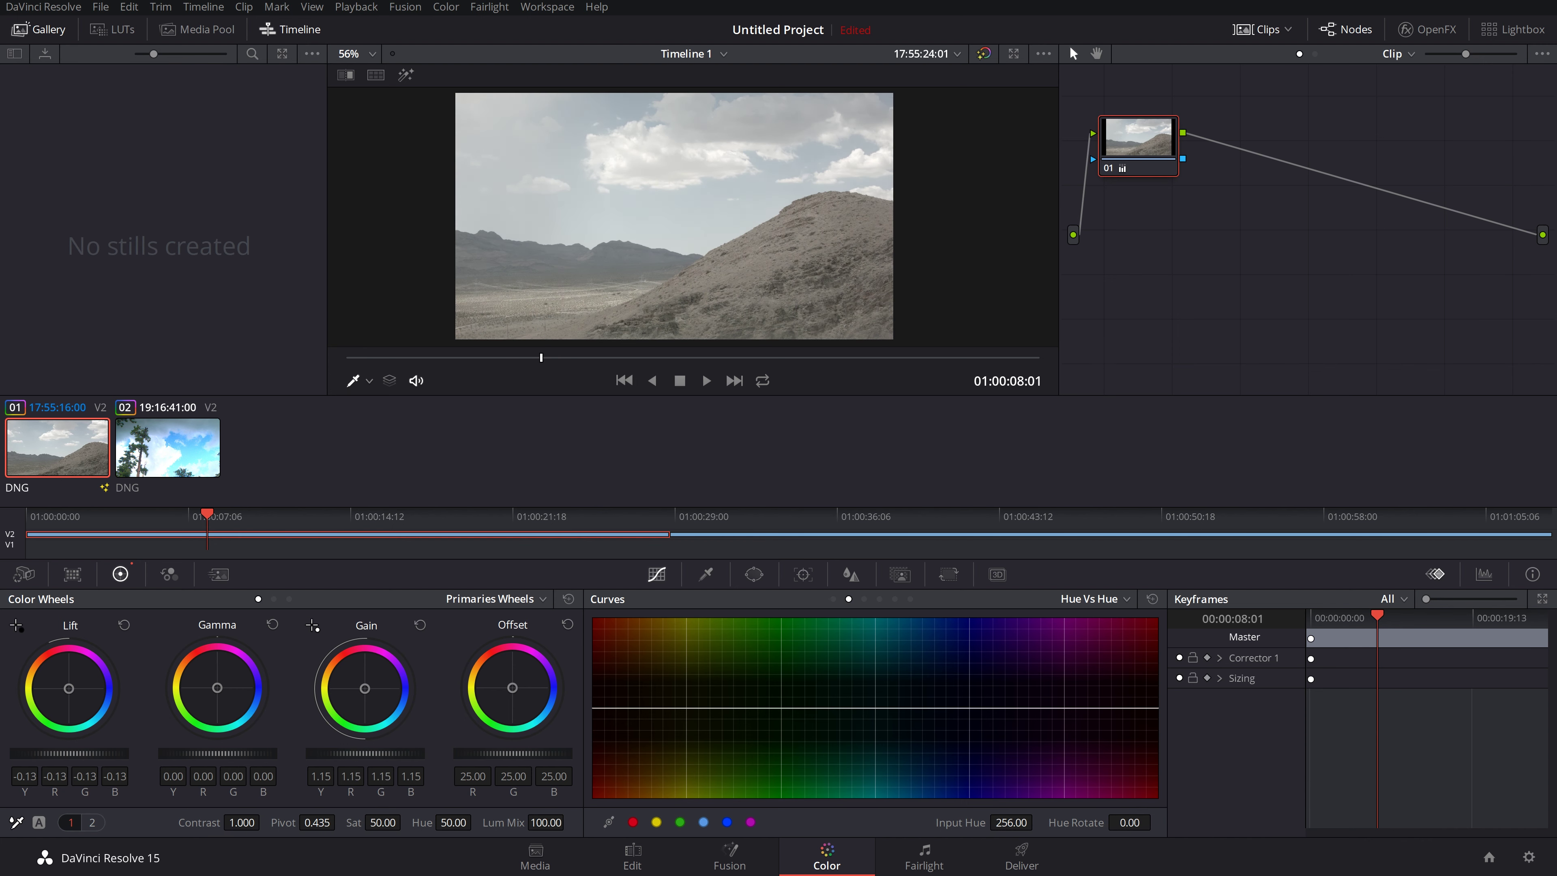
left_click_drag(209, 756, 199, 756)
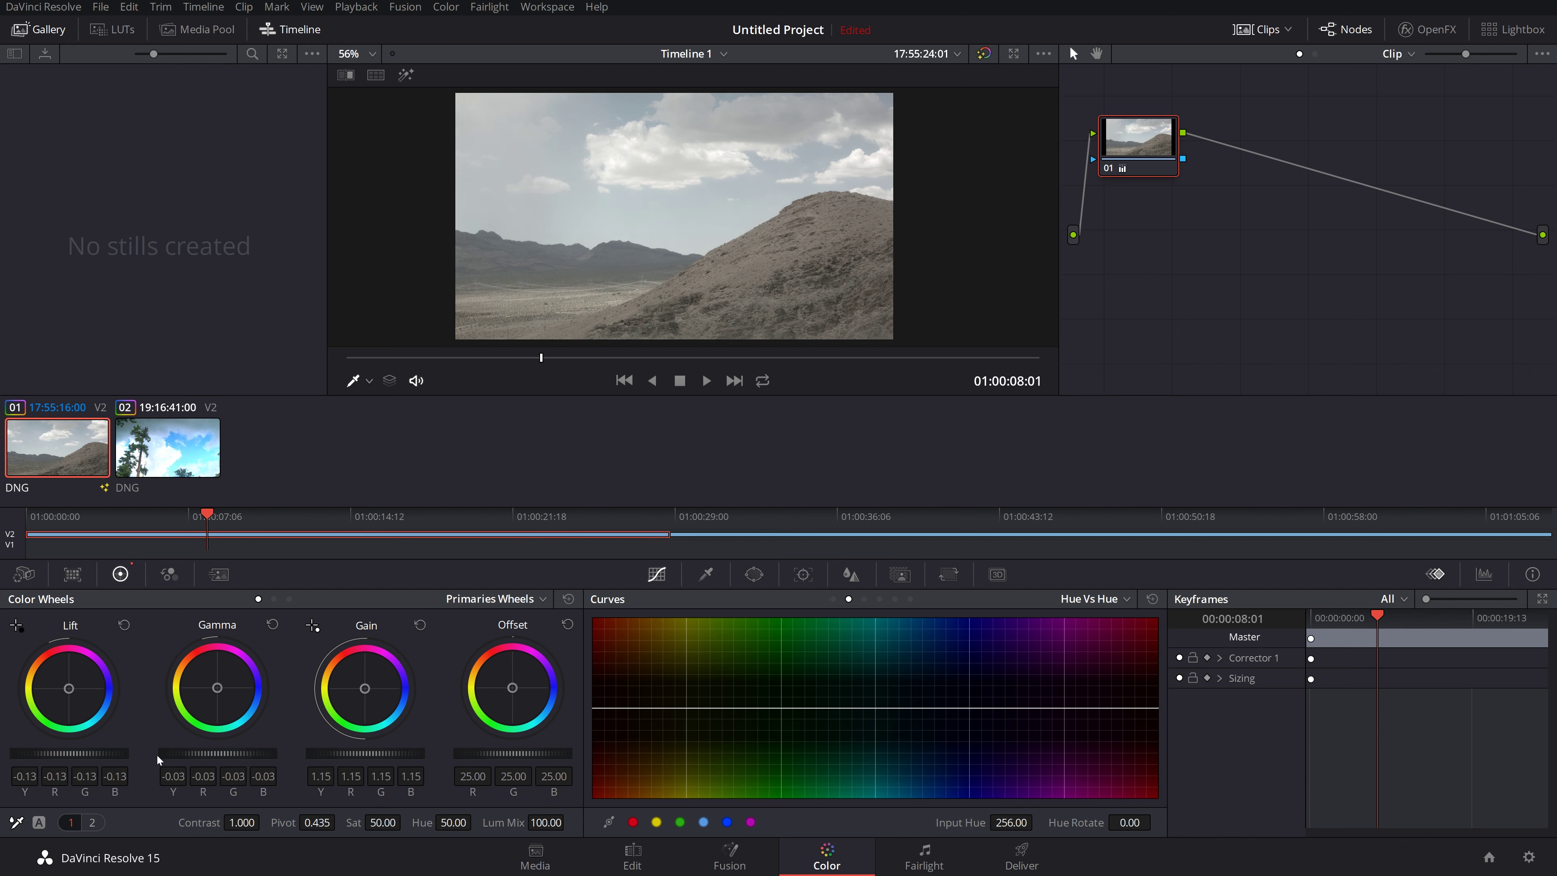
left_click_drag(70, 753, 64, 753)
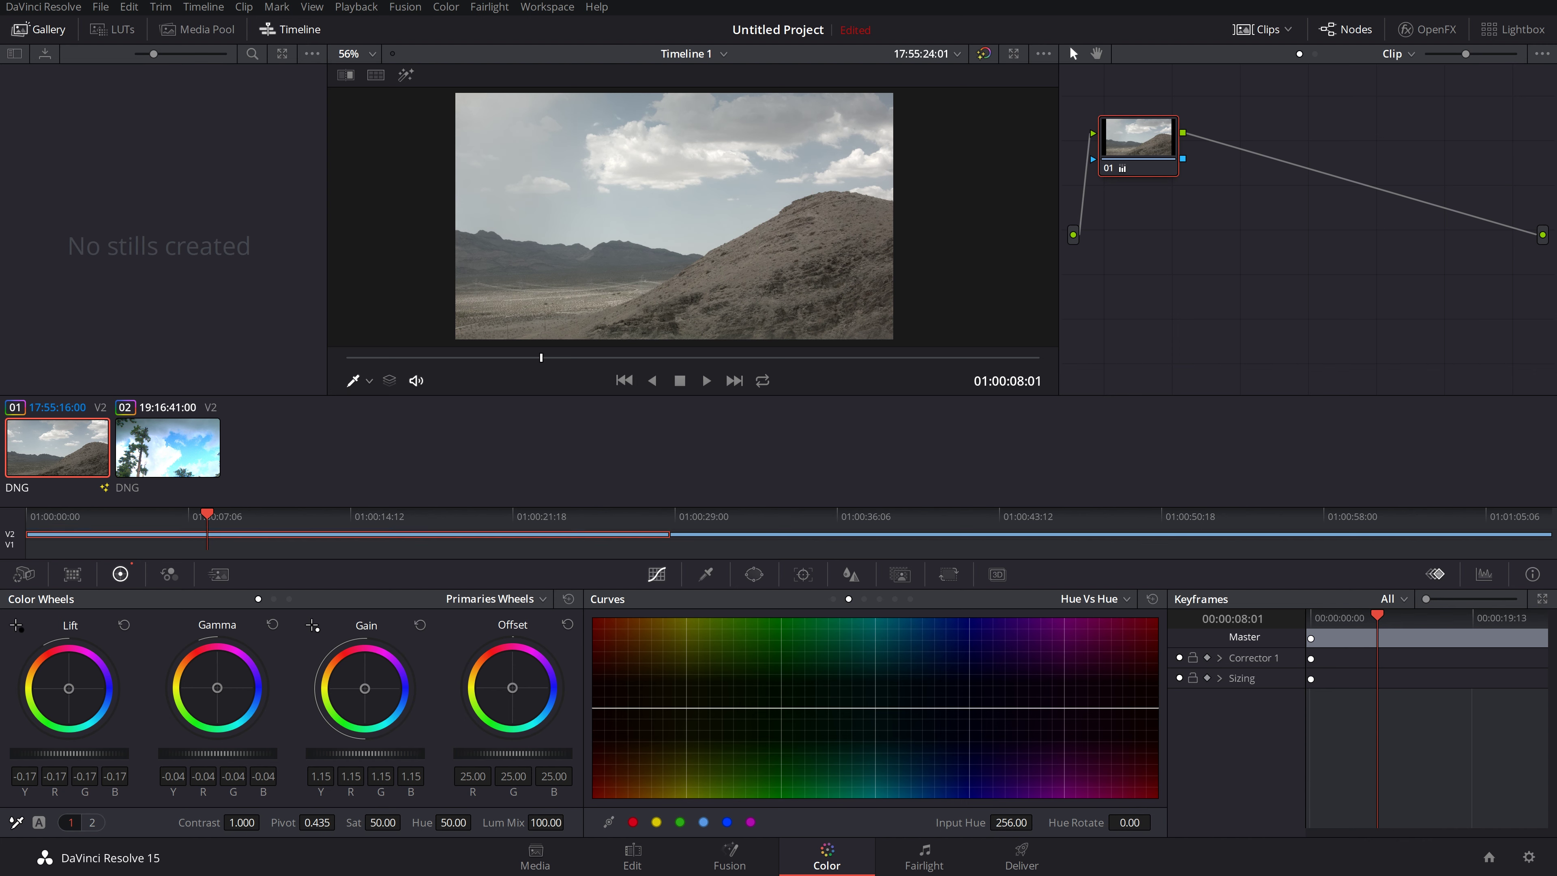
left_click_drag(365, 753, 368, 753)
Step: Turn on the video scopes from the Workspace menu and move their window up and right
left_click(547, 6)
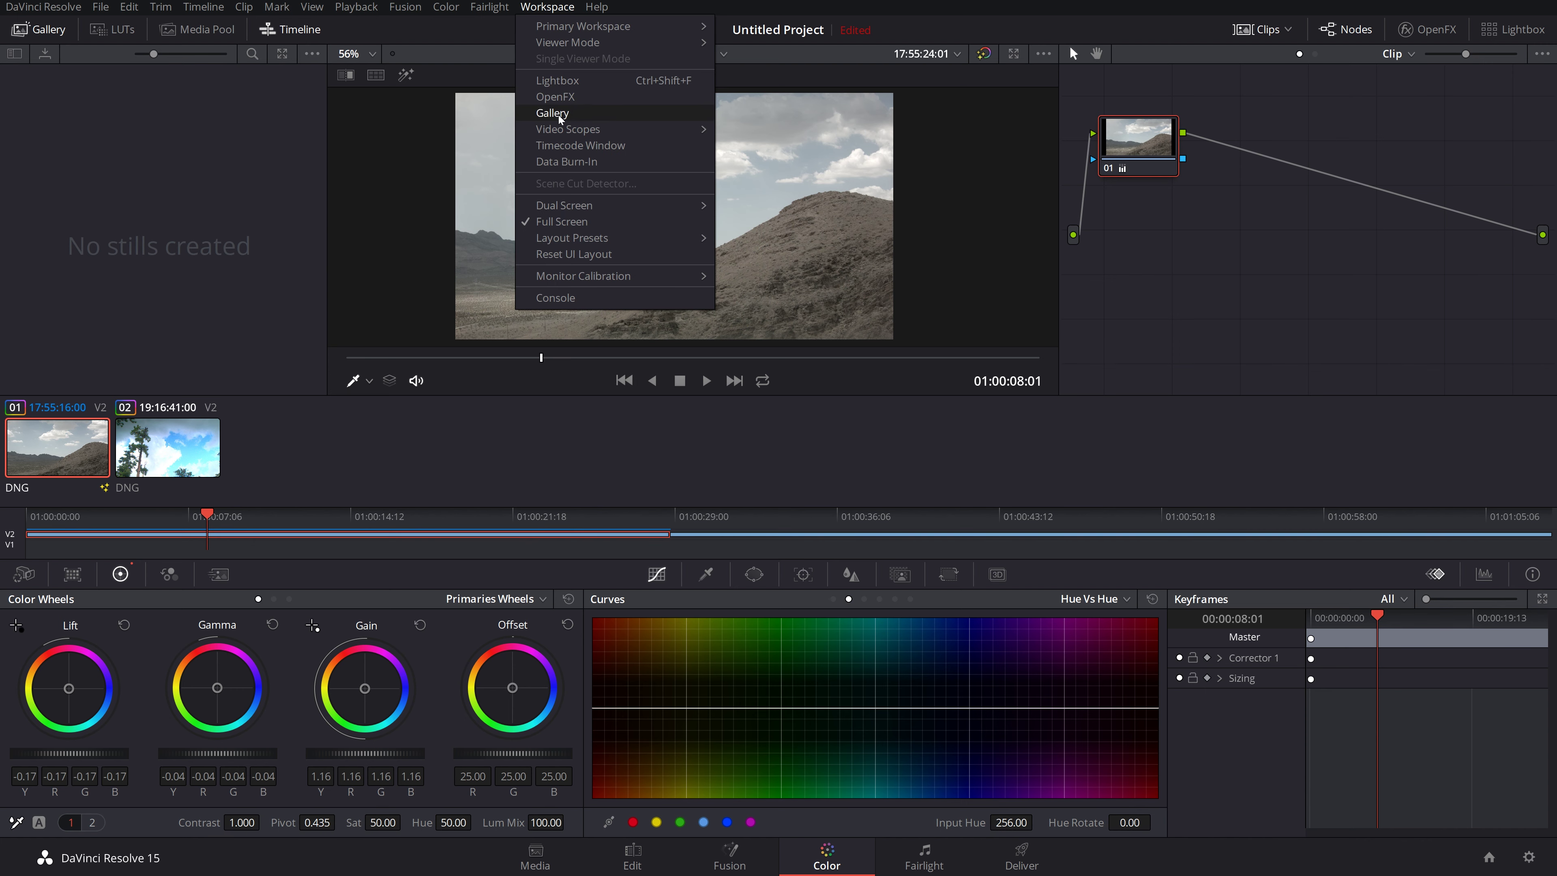
mouse_move(570, 129)
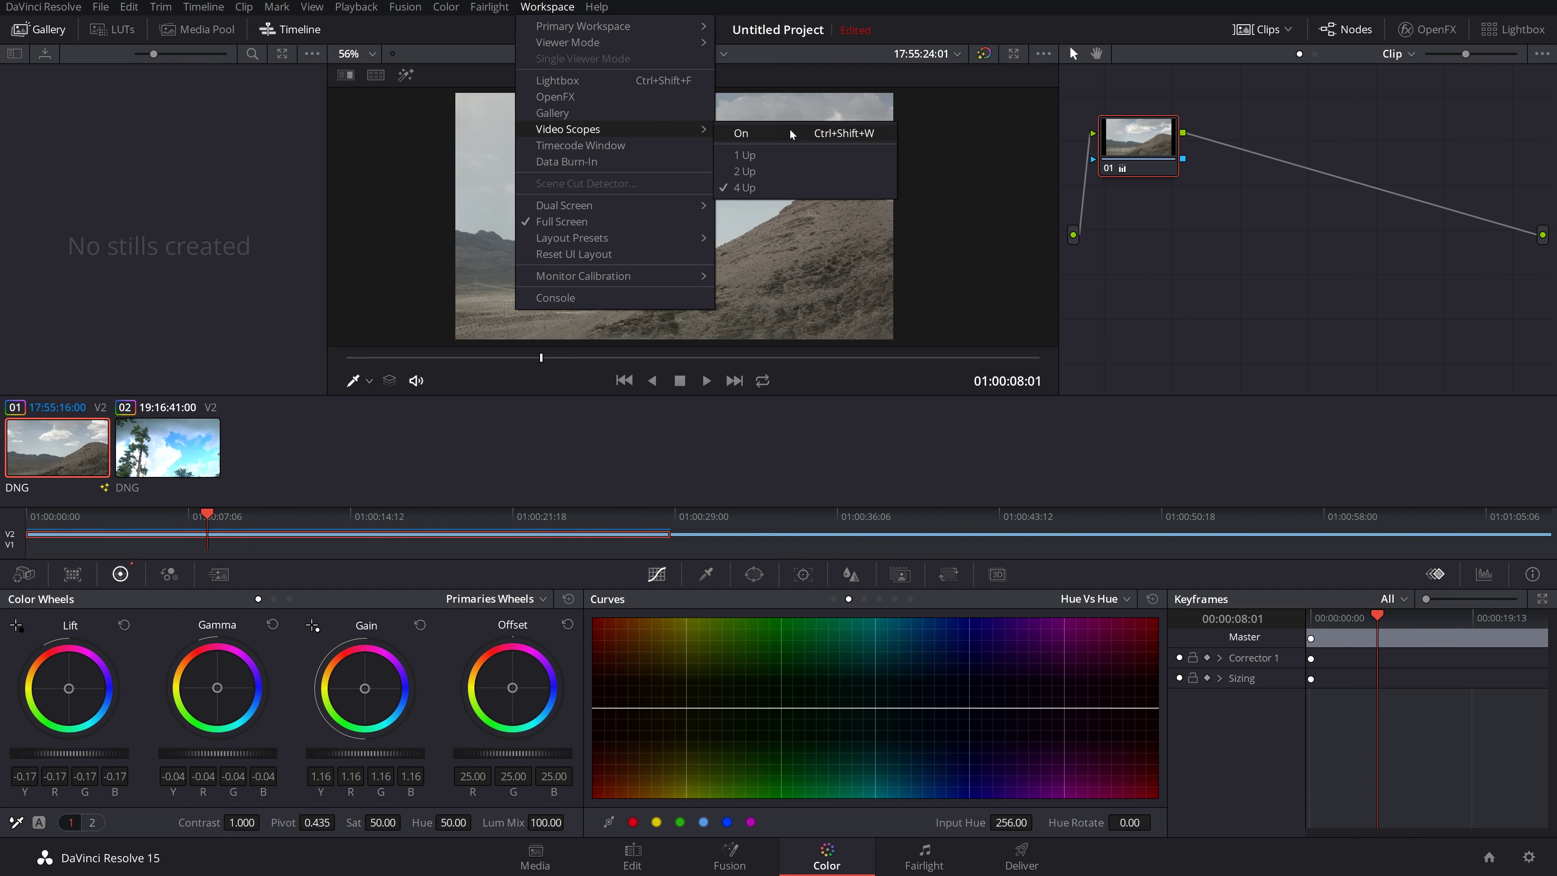
left_click(790, 134)
left_click_drag(601, 477, 970, 412)
Step: Rebalance against the scopes, setting Gain to 1.17 and Lift to -0.23
left_click_drag(386, 749, 368, 749)
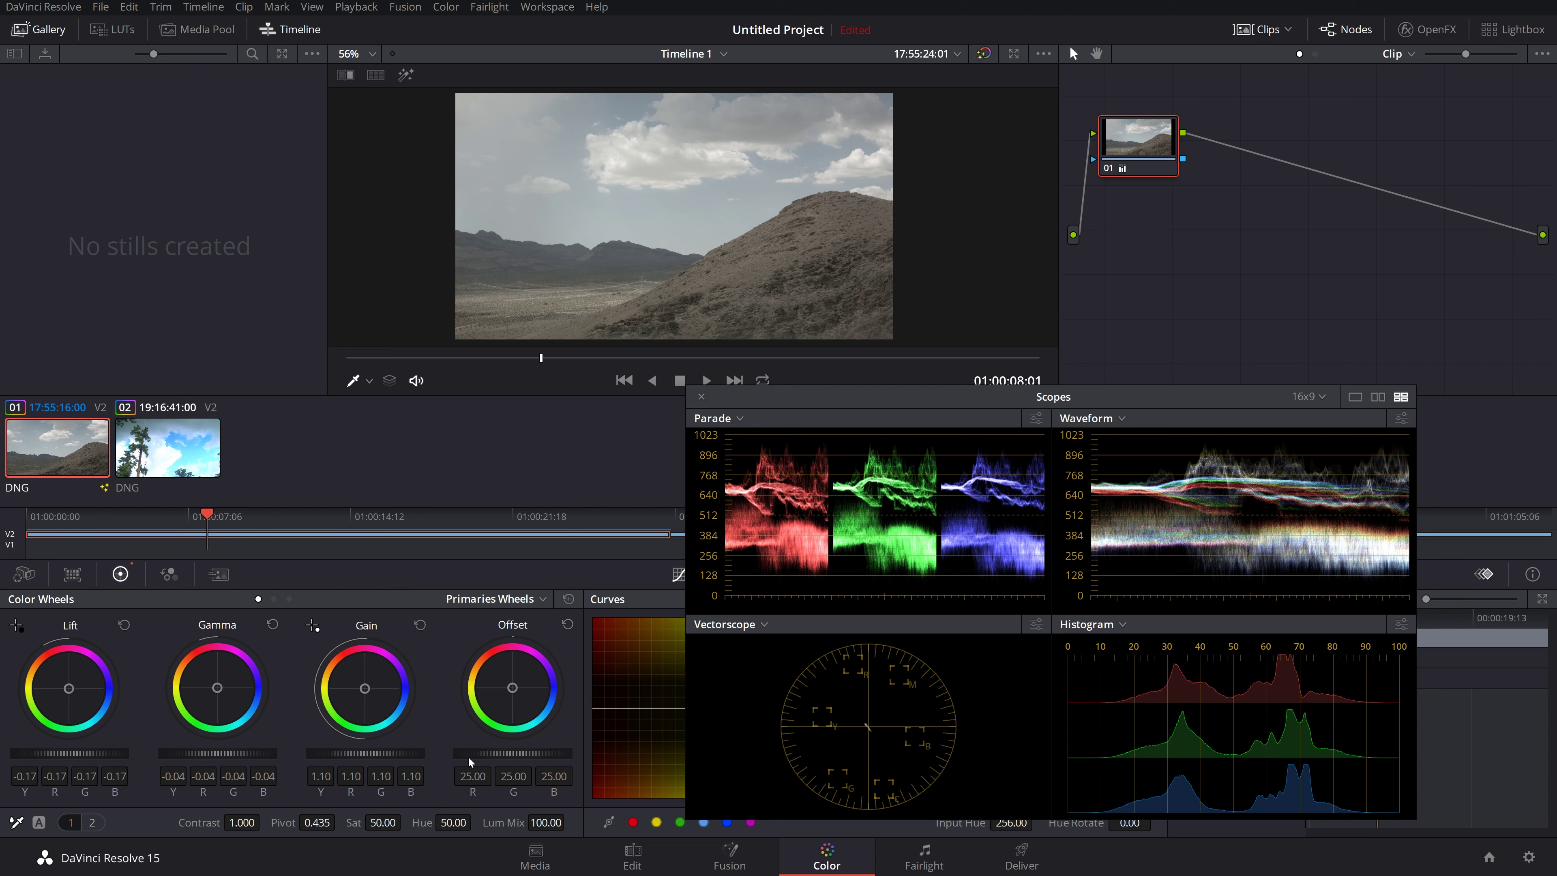
left_click_drag(352, 761, 395, 761)
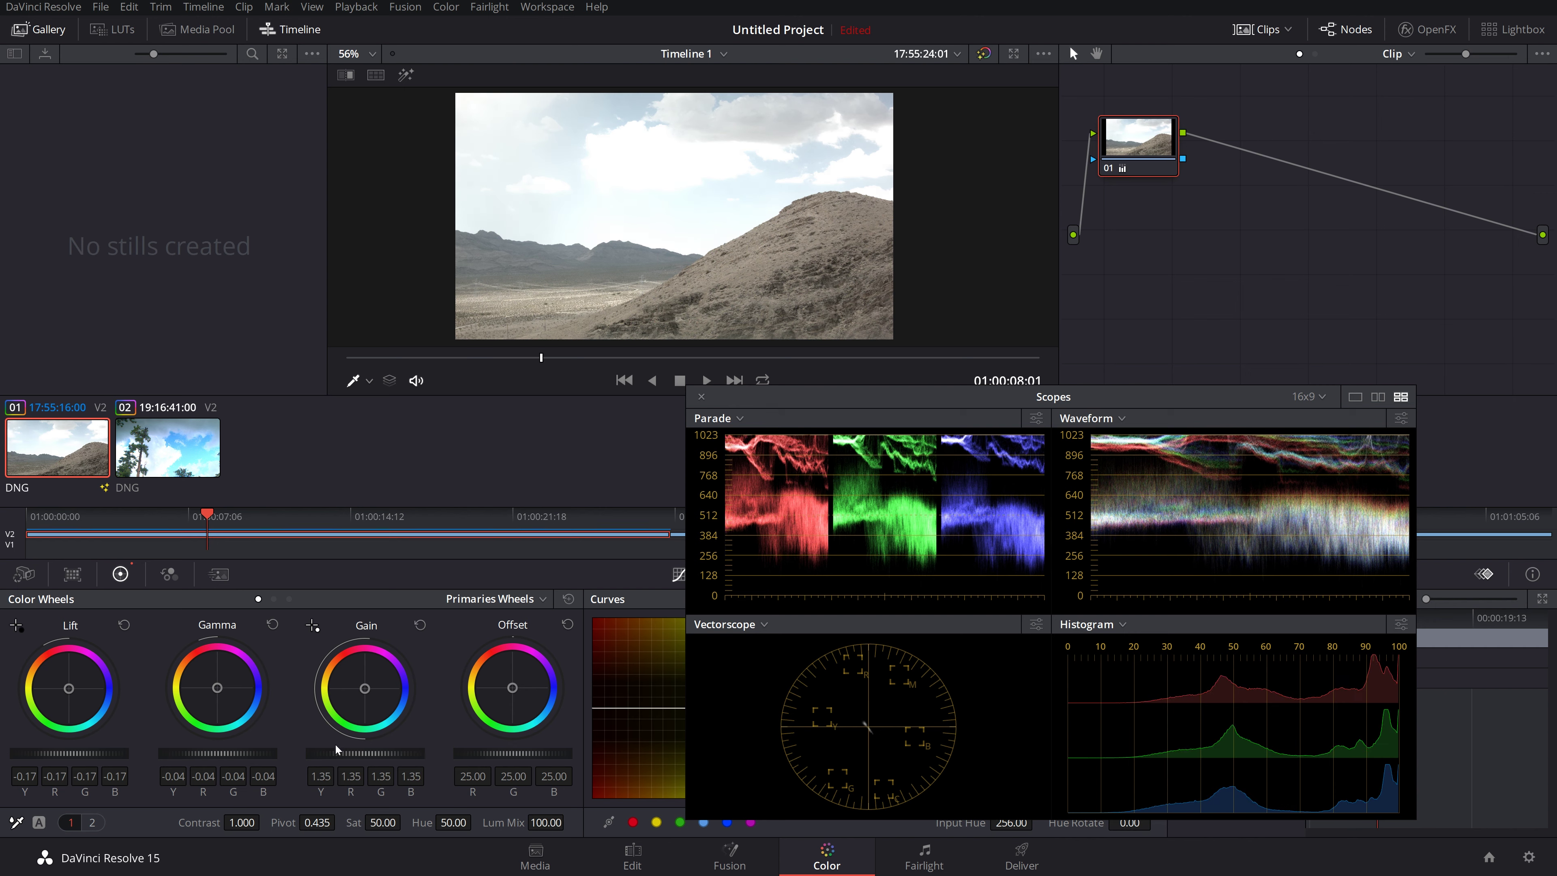
mouse_move(383, 754)
left_mouse_down()
mouse_move(325, 754)
mouse_move(394, 760)
left_mouse_up()
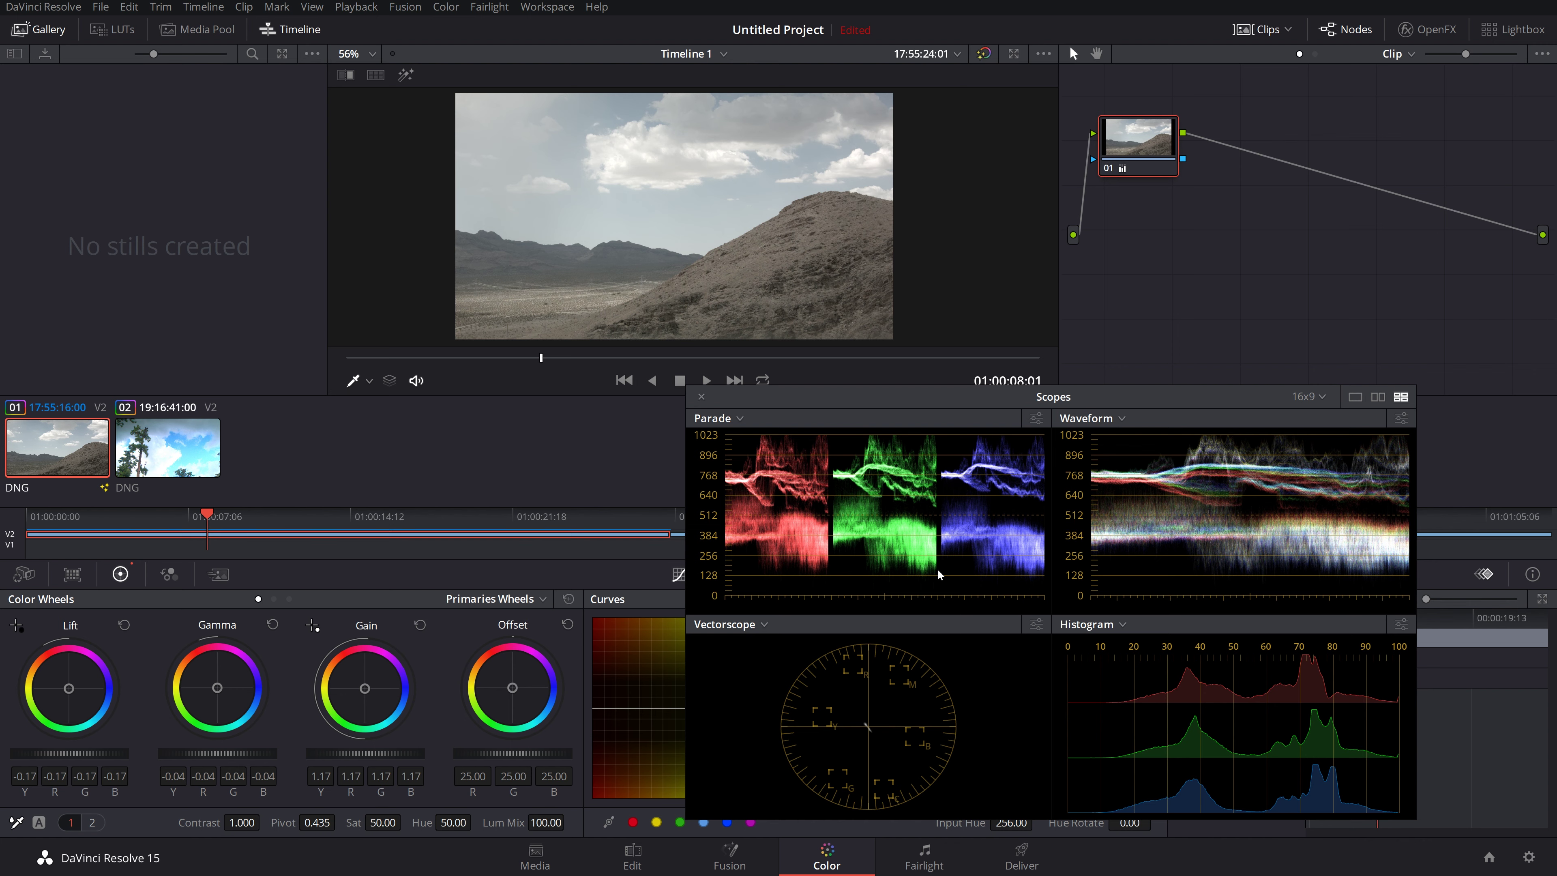
left_click_drag(101, 758, 80, 756)
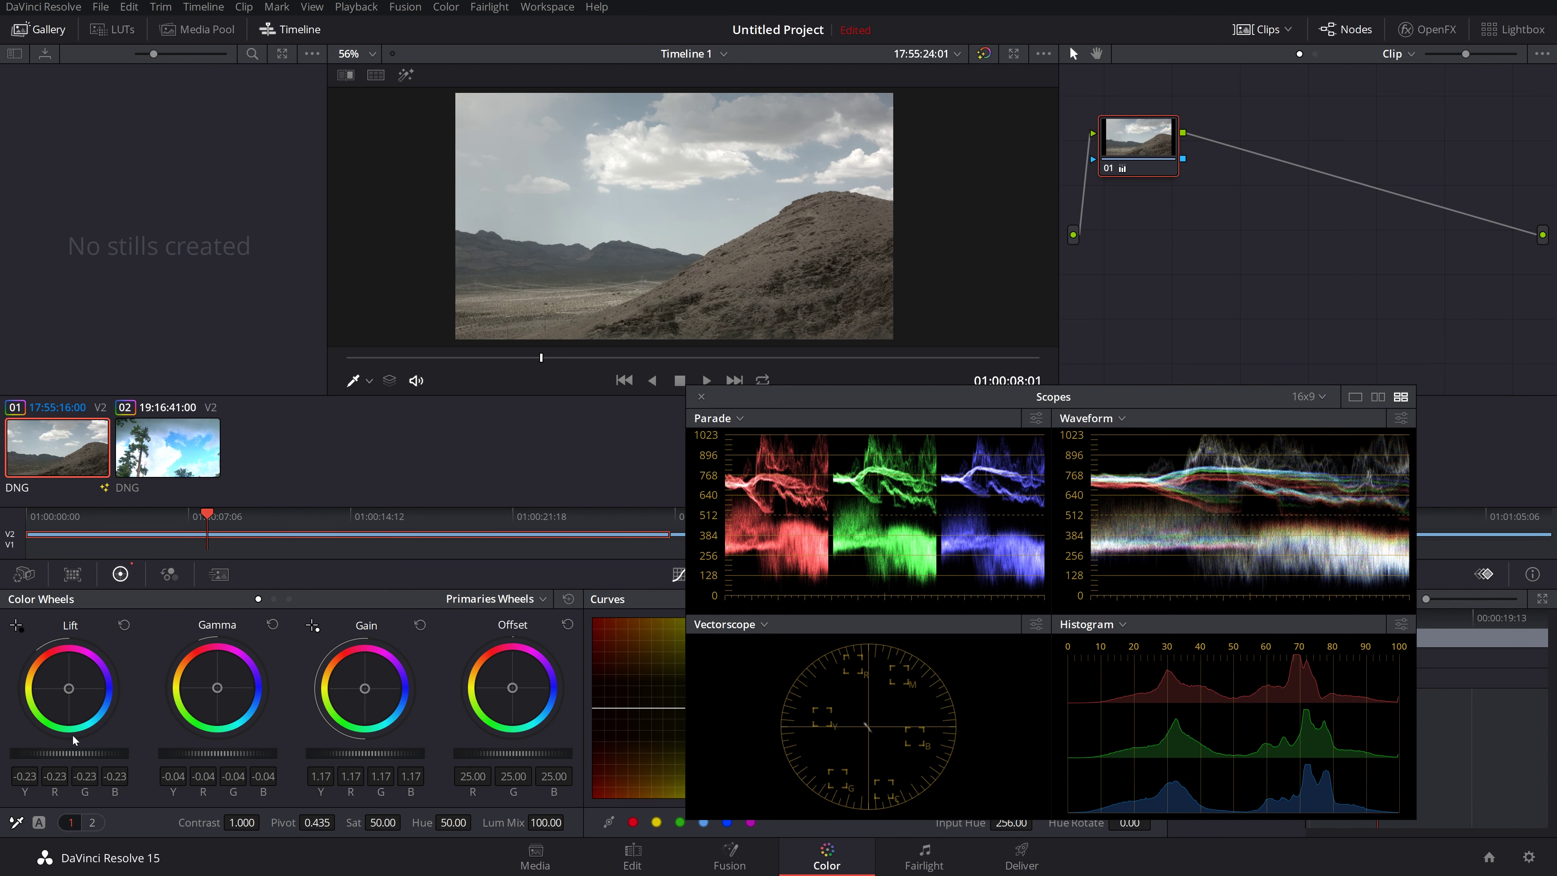
Step: Deepen Lift to -0.31, reset Gamma and raise it to 0.11, and trim Gain to 1.11
left_click_drag(80, 756, 70, 756)
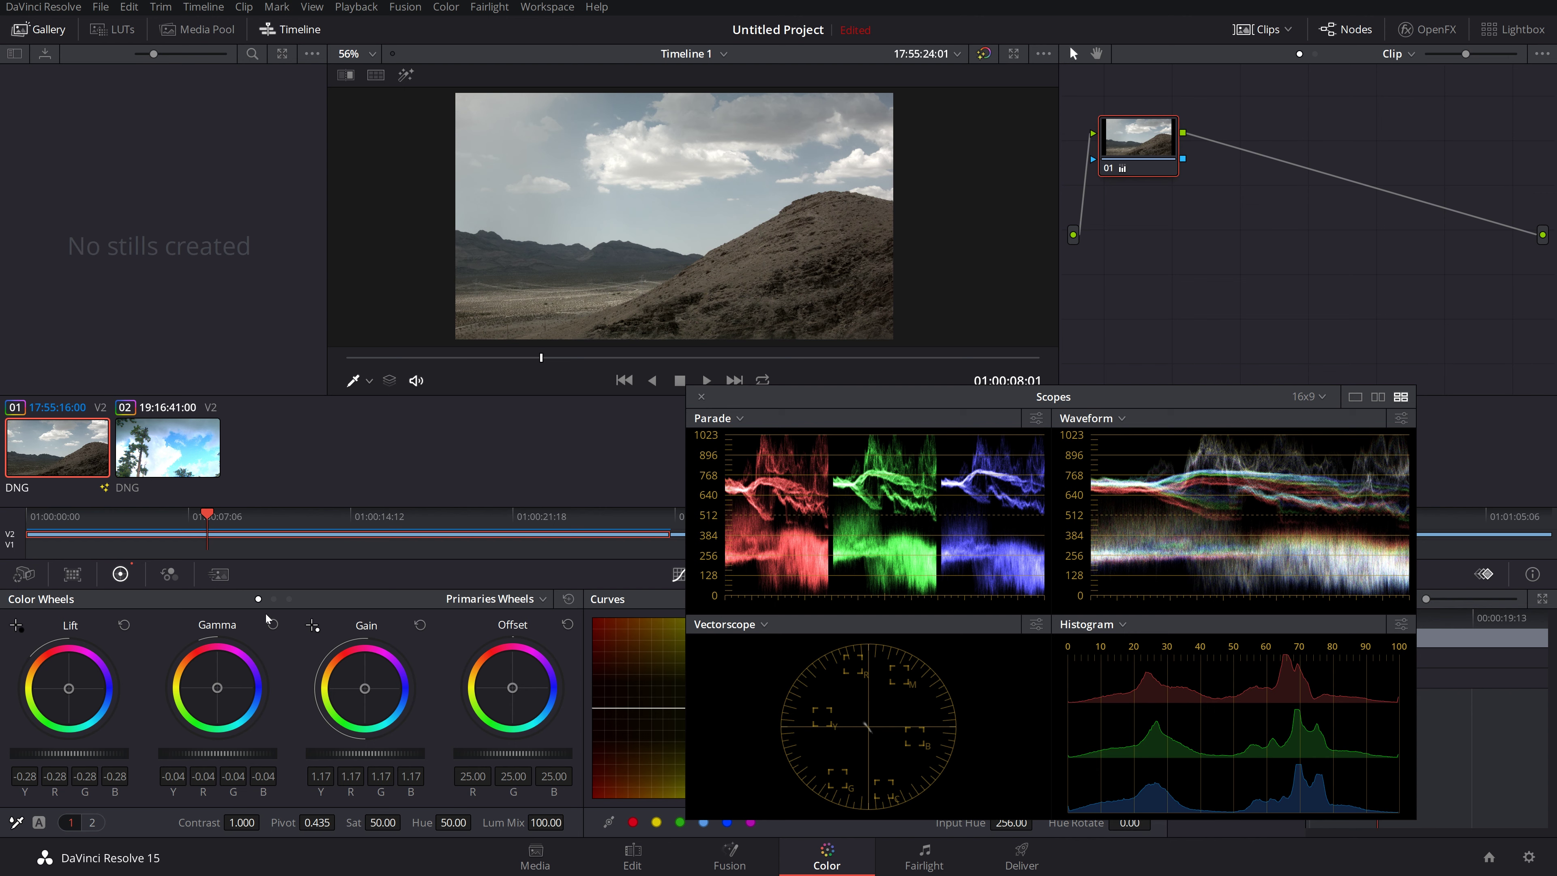
left_click(272, 625)
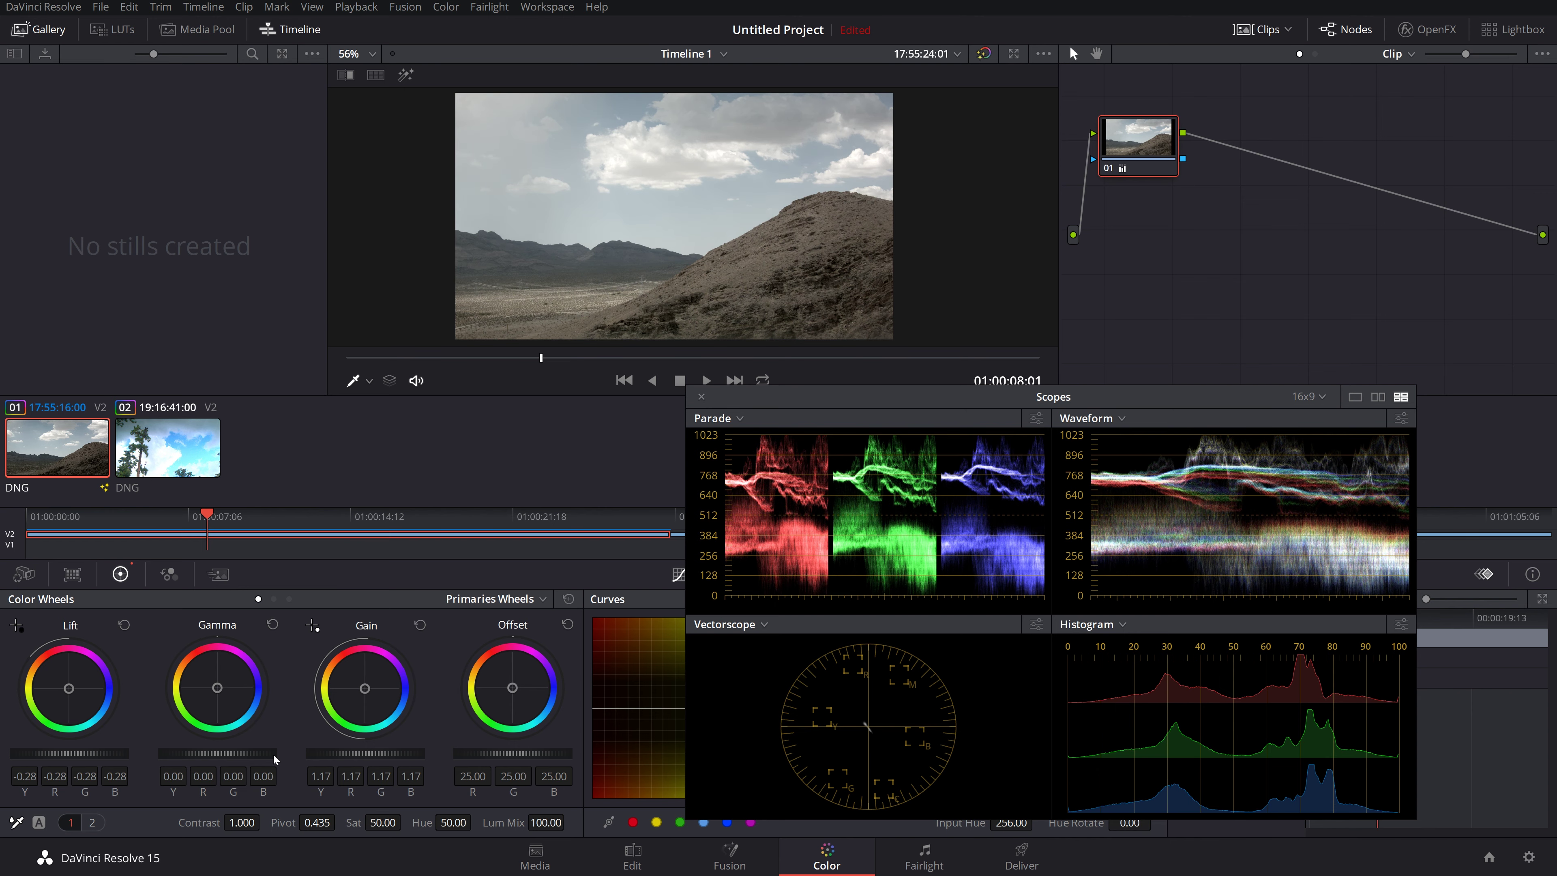
mouse_move(205, 757)
left_mouse_down()
mouse_move(257, 756)
mouse_move(233, 757)
left_mouse_up()
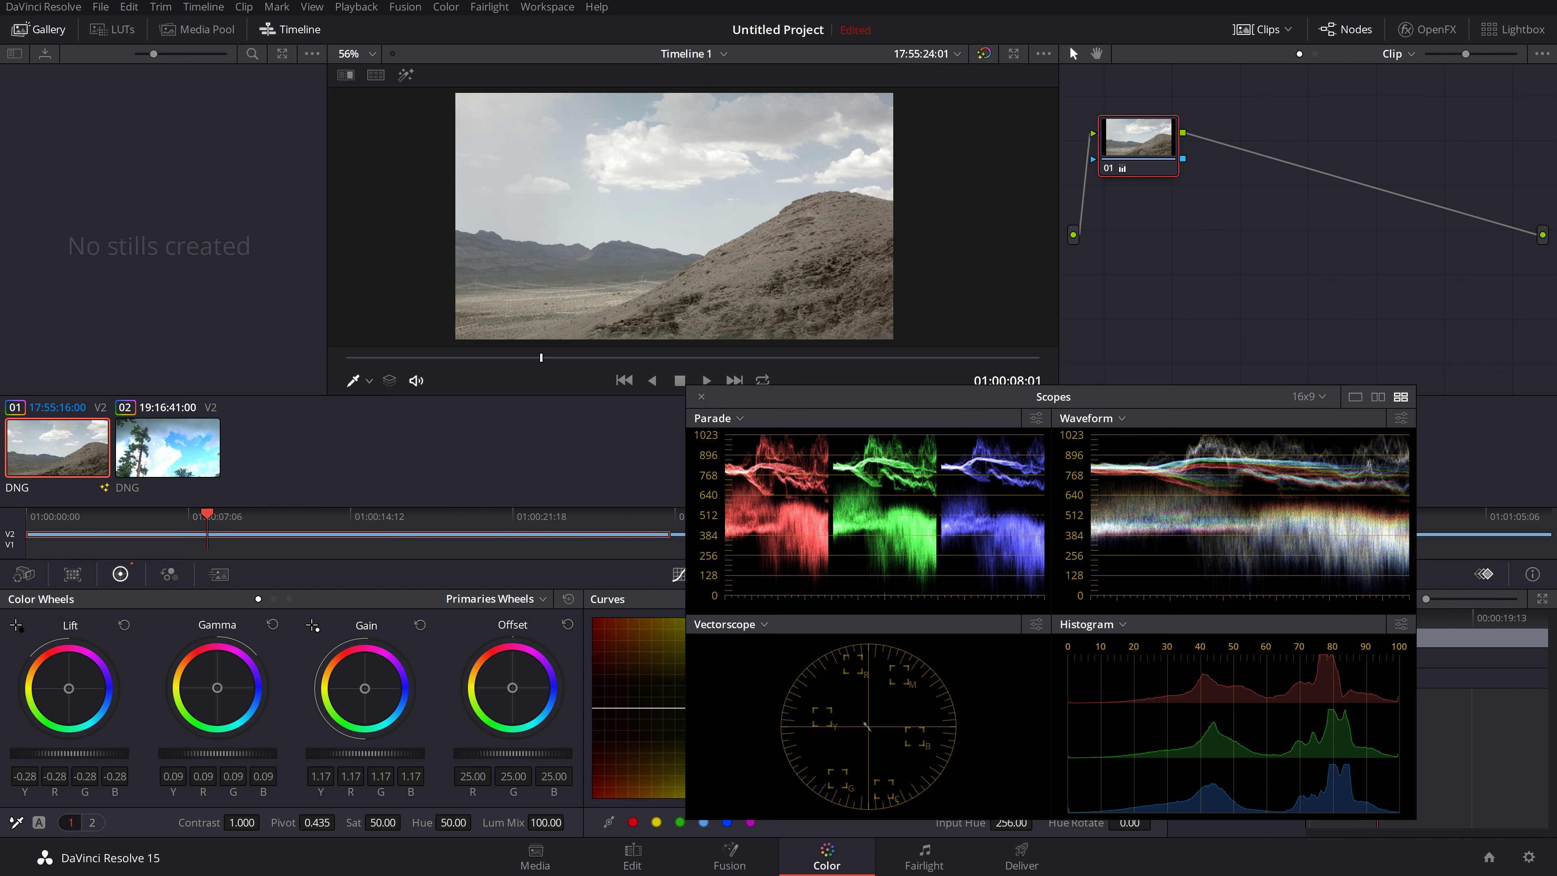
left_click_drag(232, 756, 97, 759)
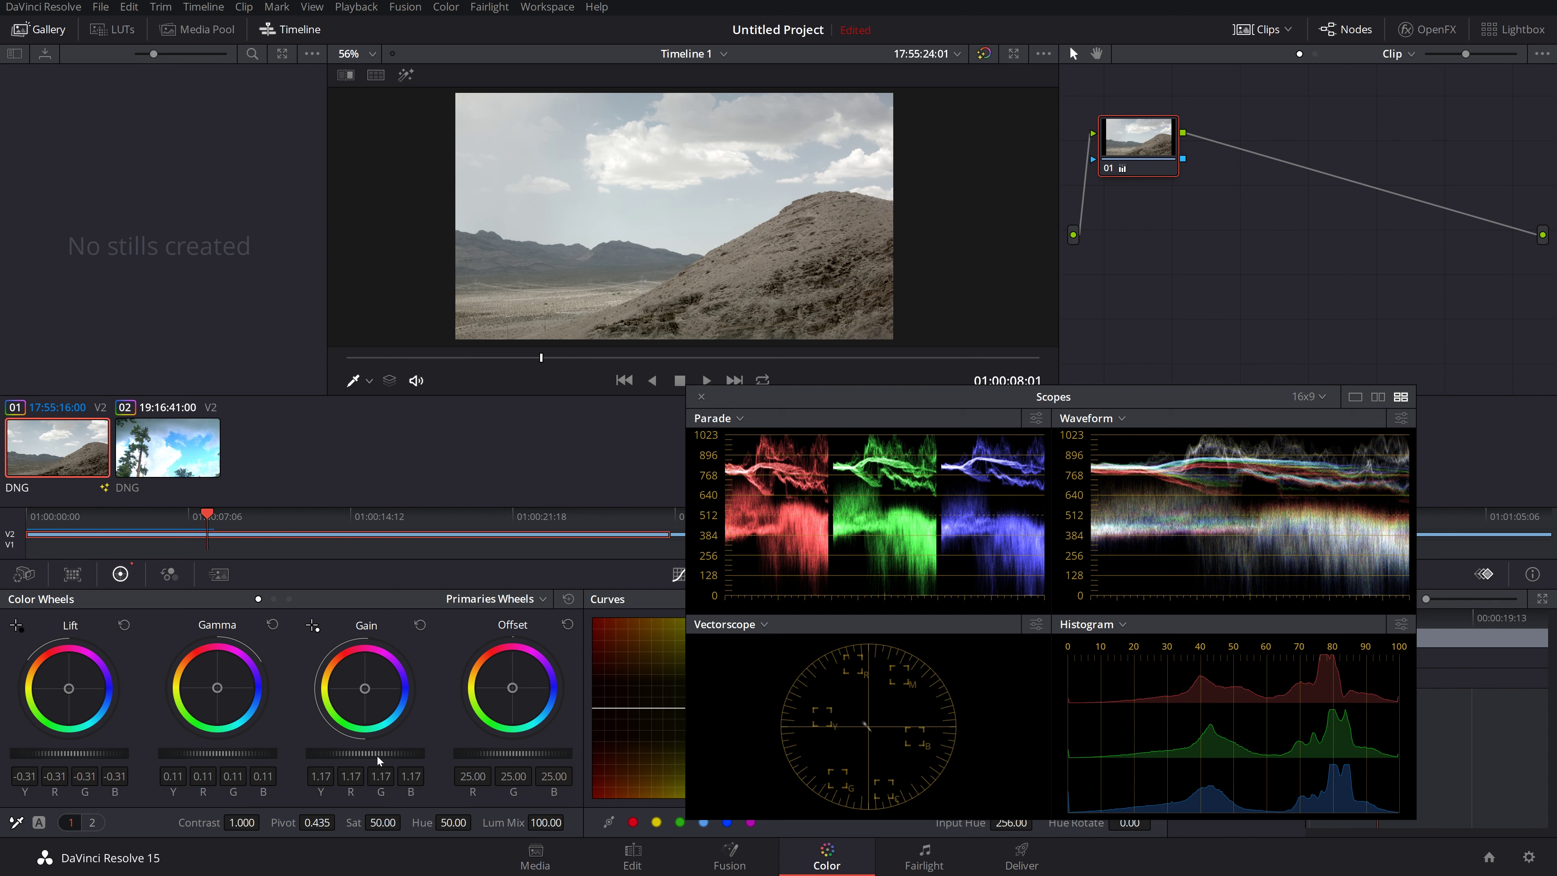
left_click_drag(368, 755, 360, 754)
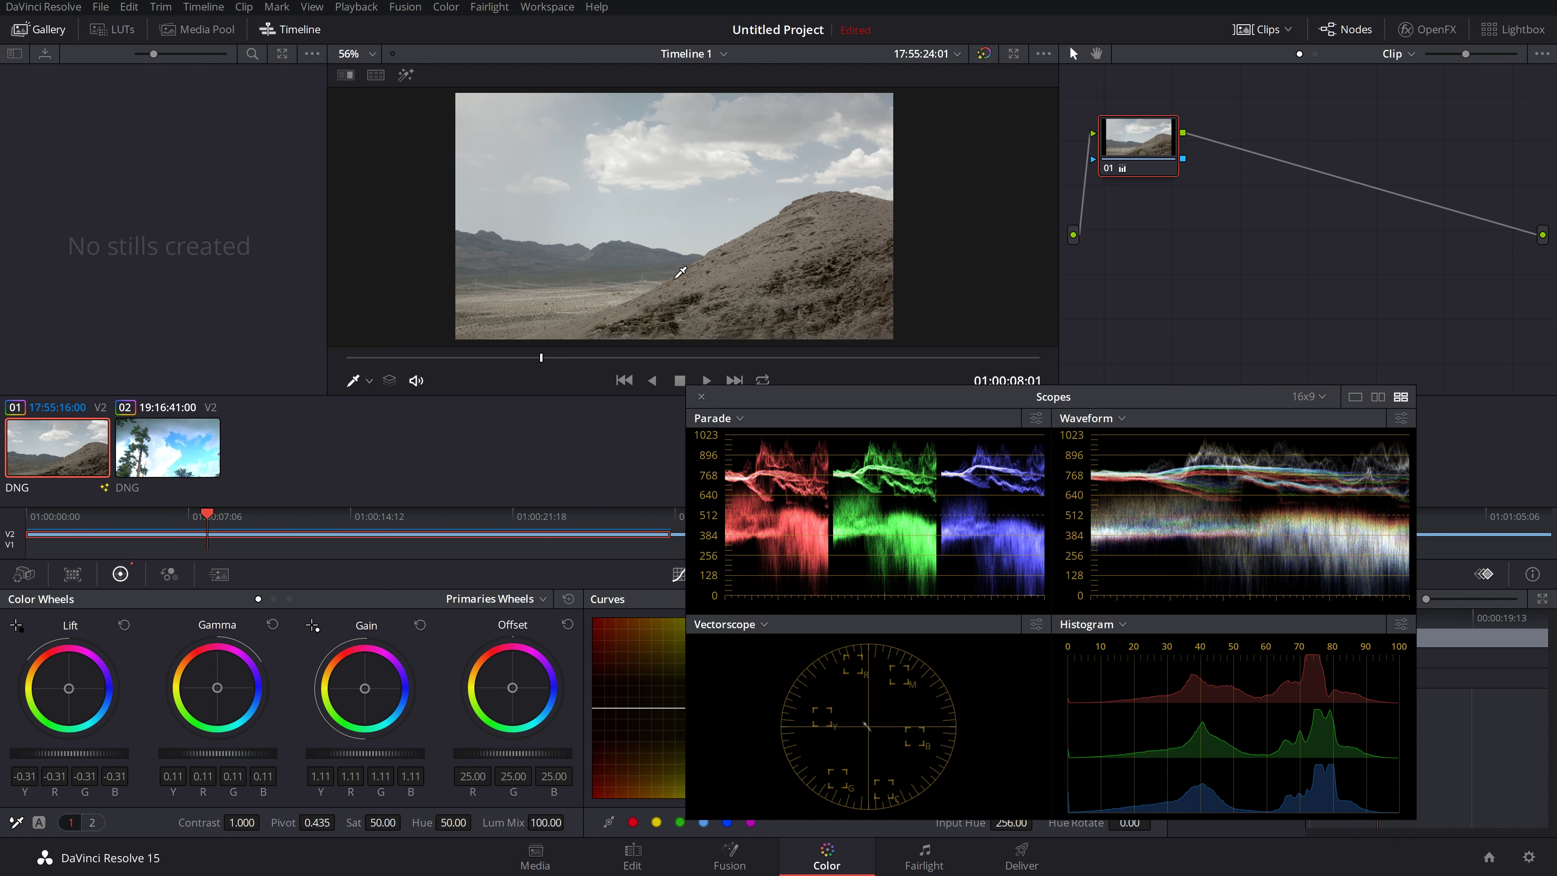
Step: Turn on the split-screen view comparing the graded desert clip with the original
right_click(646, 213)
mouse_move(785, 452)
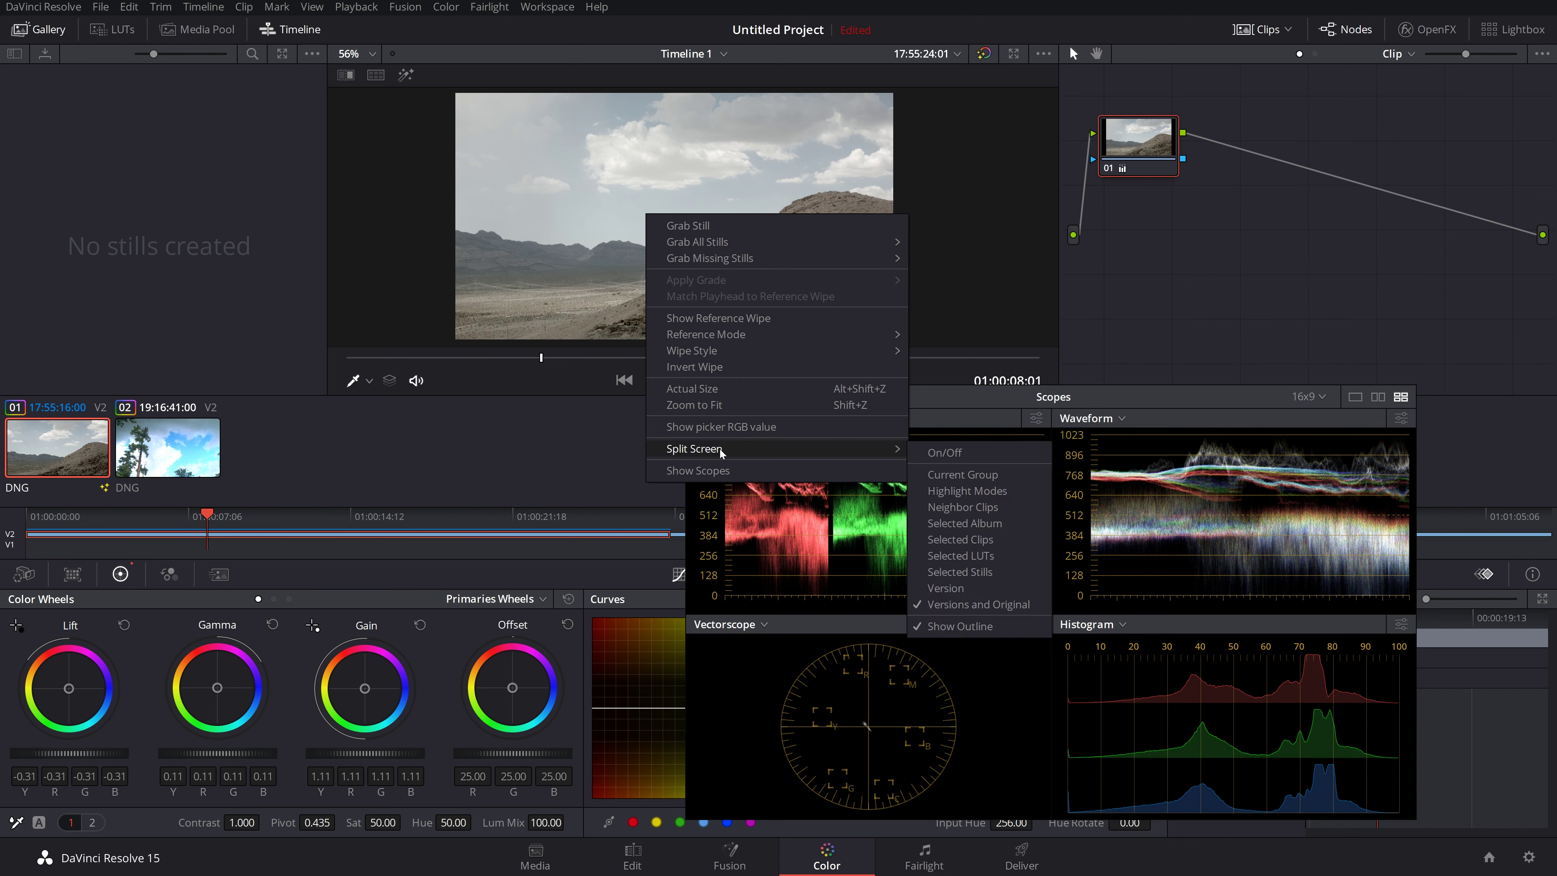
left_click(982, 604)
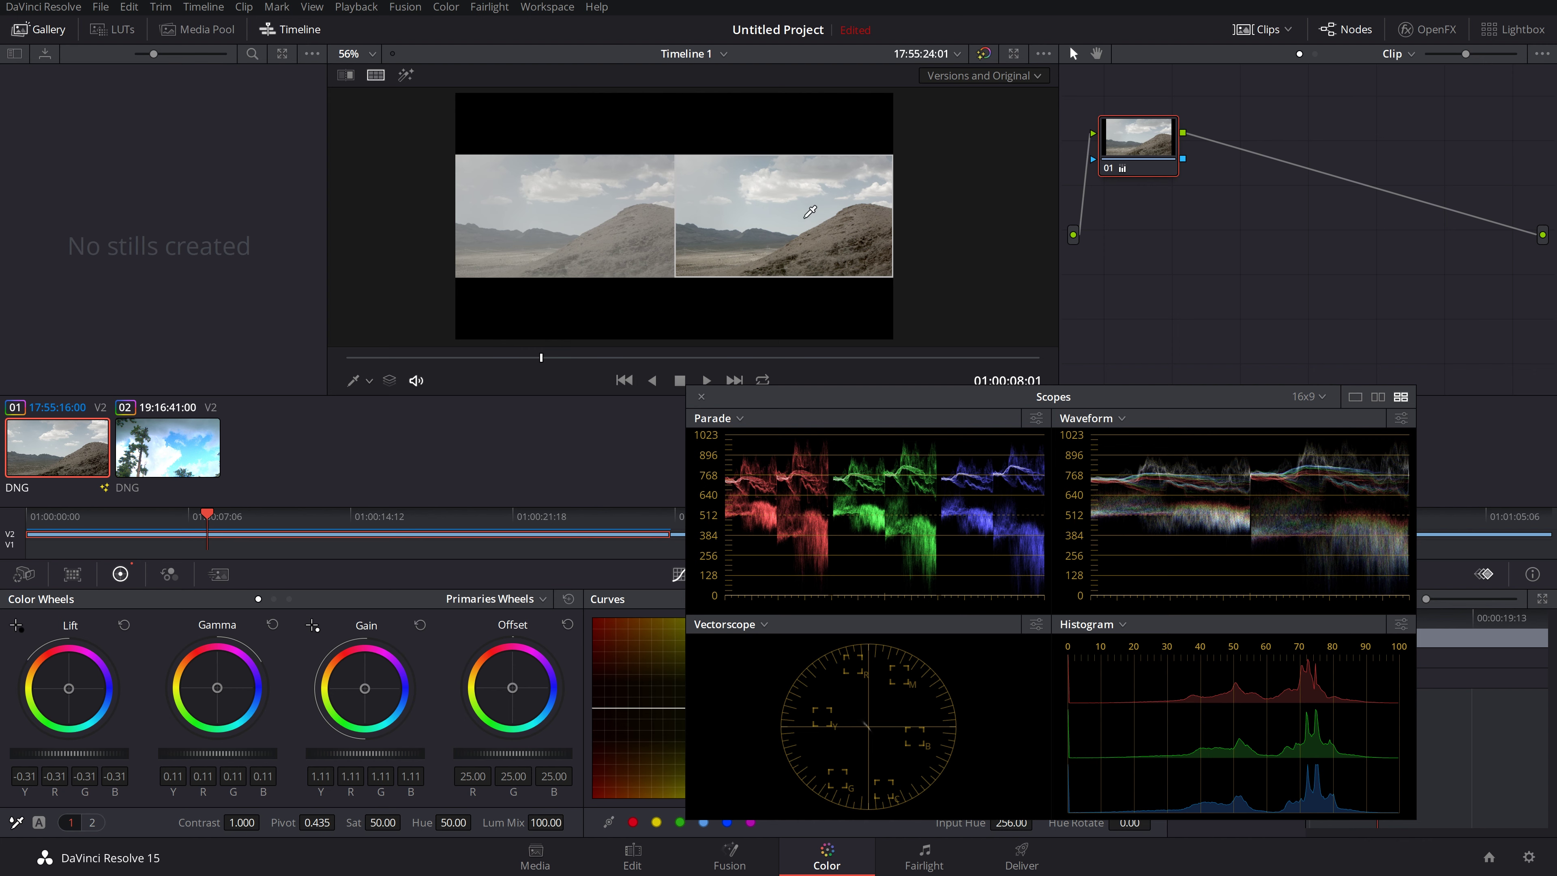
Step: Turn split screen back off and enlarge the viewer with Alt+F
right_click(713, 230)
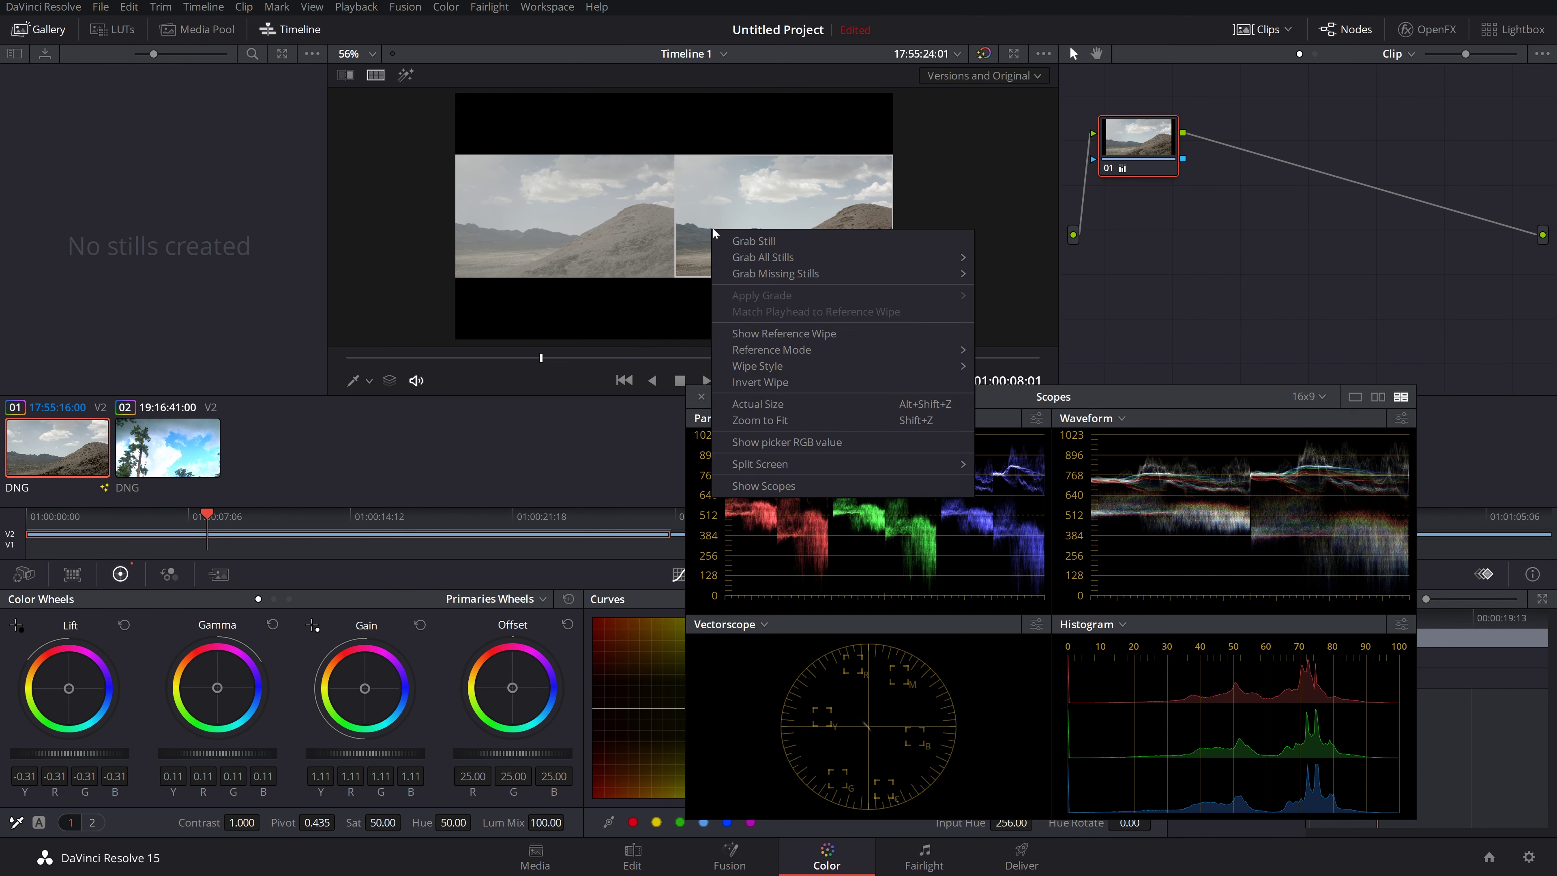
mouse_move(760, 464)
left_click(1042, 470)
key("alt+f")
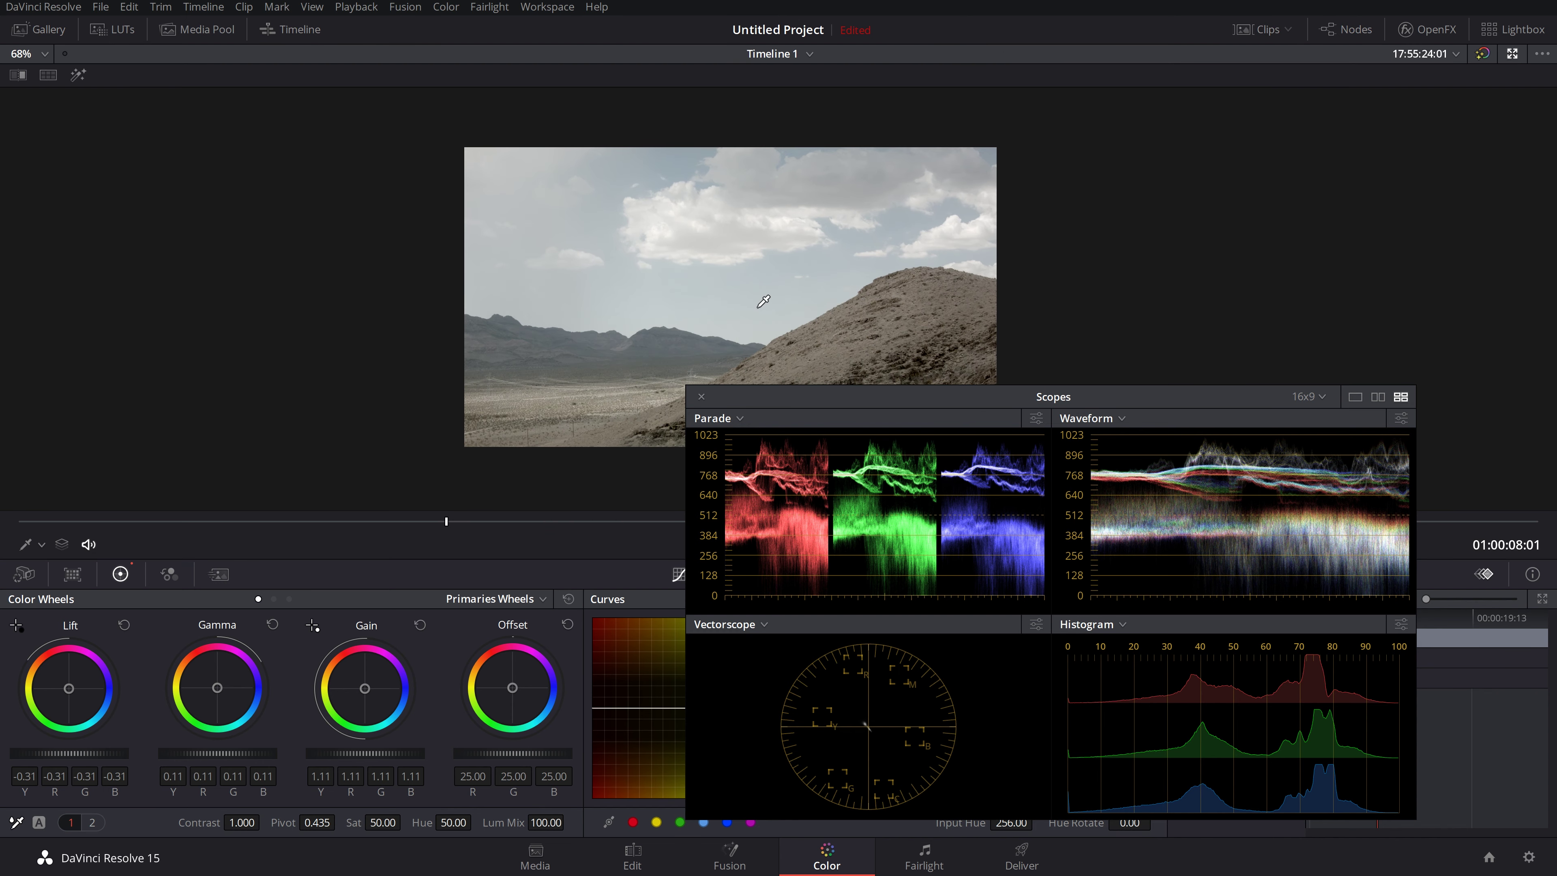
Step: Close the floating scopes, try a bluish Gain tint, then reset Gain to 1.00
left_click(702, 397)
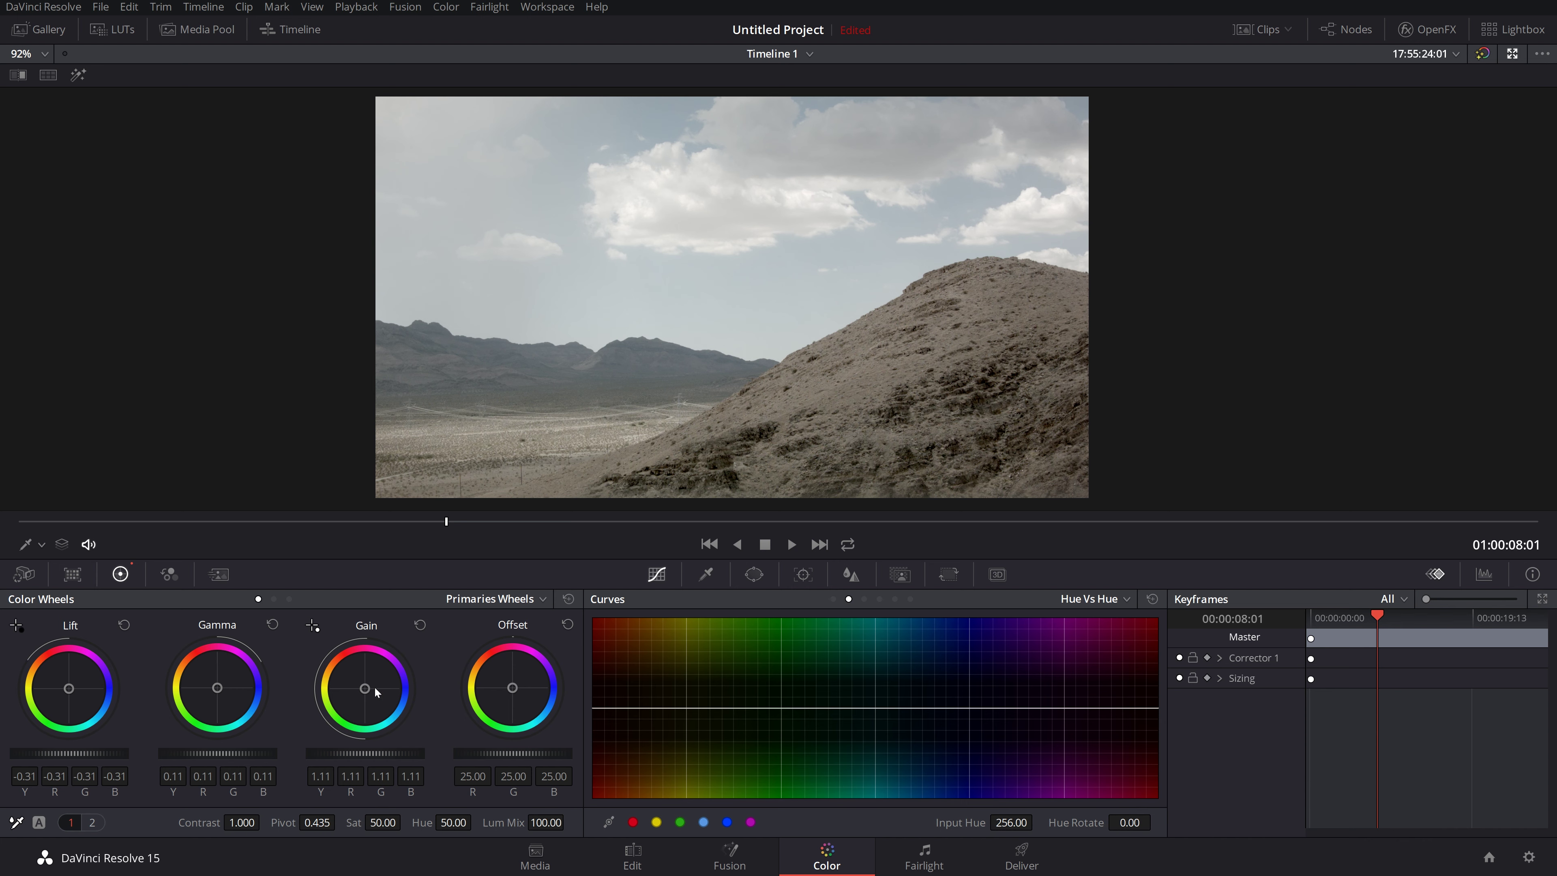
left_click_drag(366, 693, 367, 688)
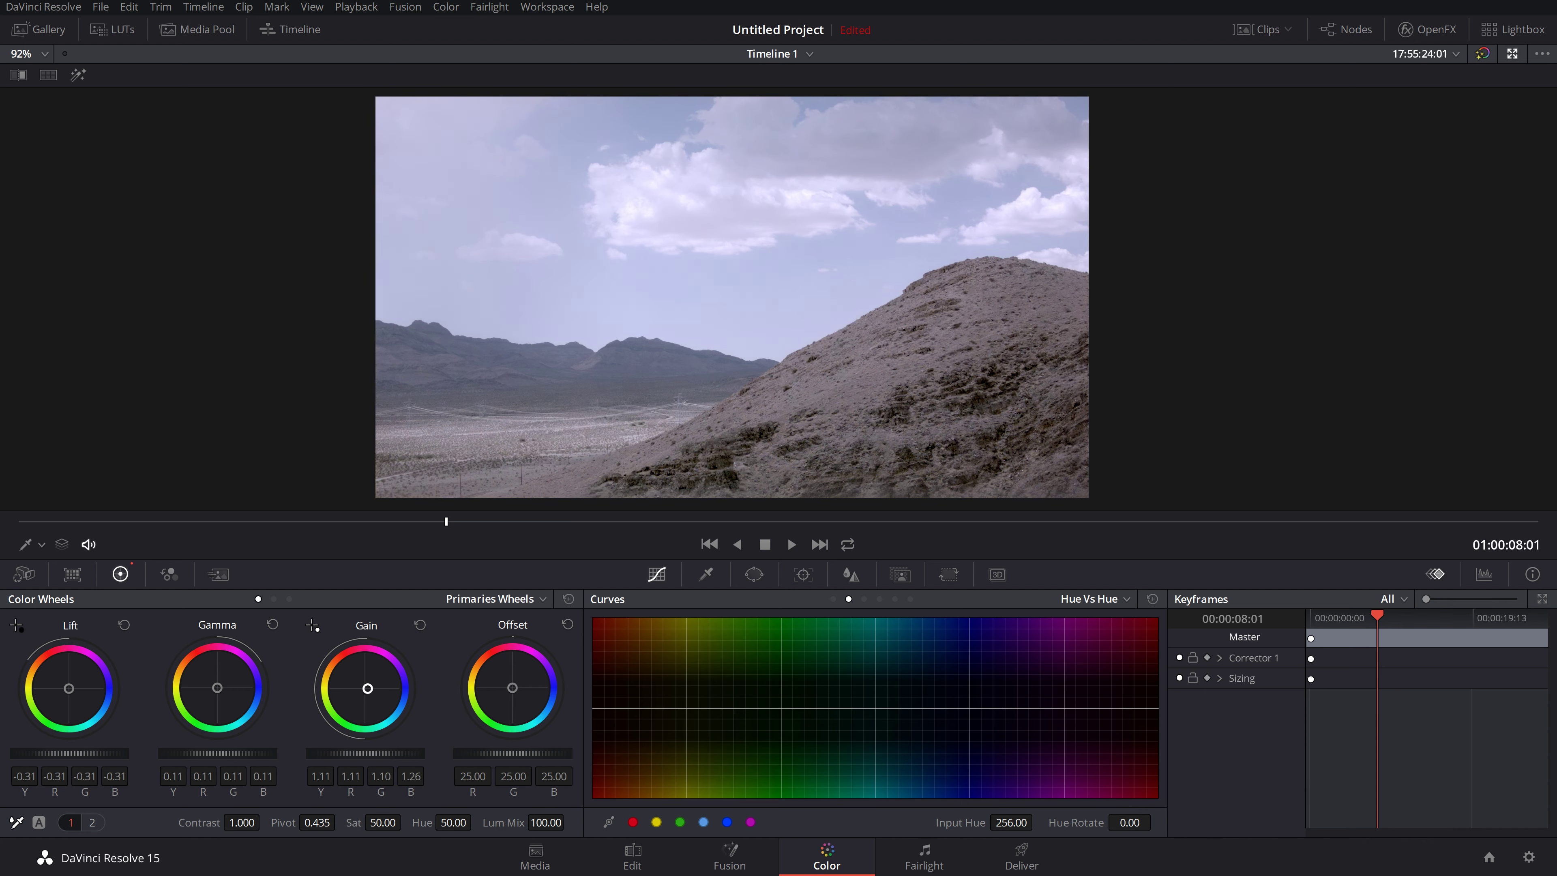
left_click(420, 625)
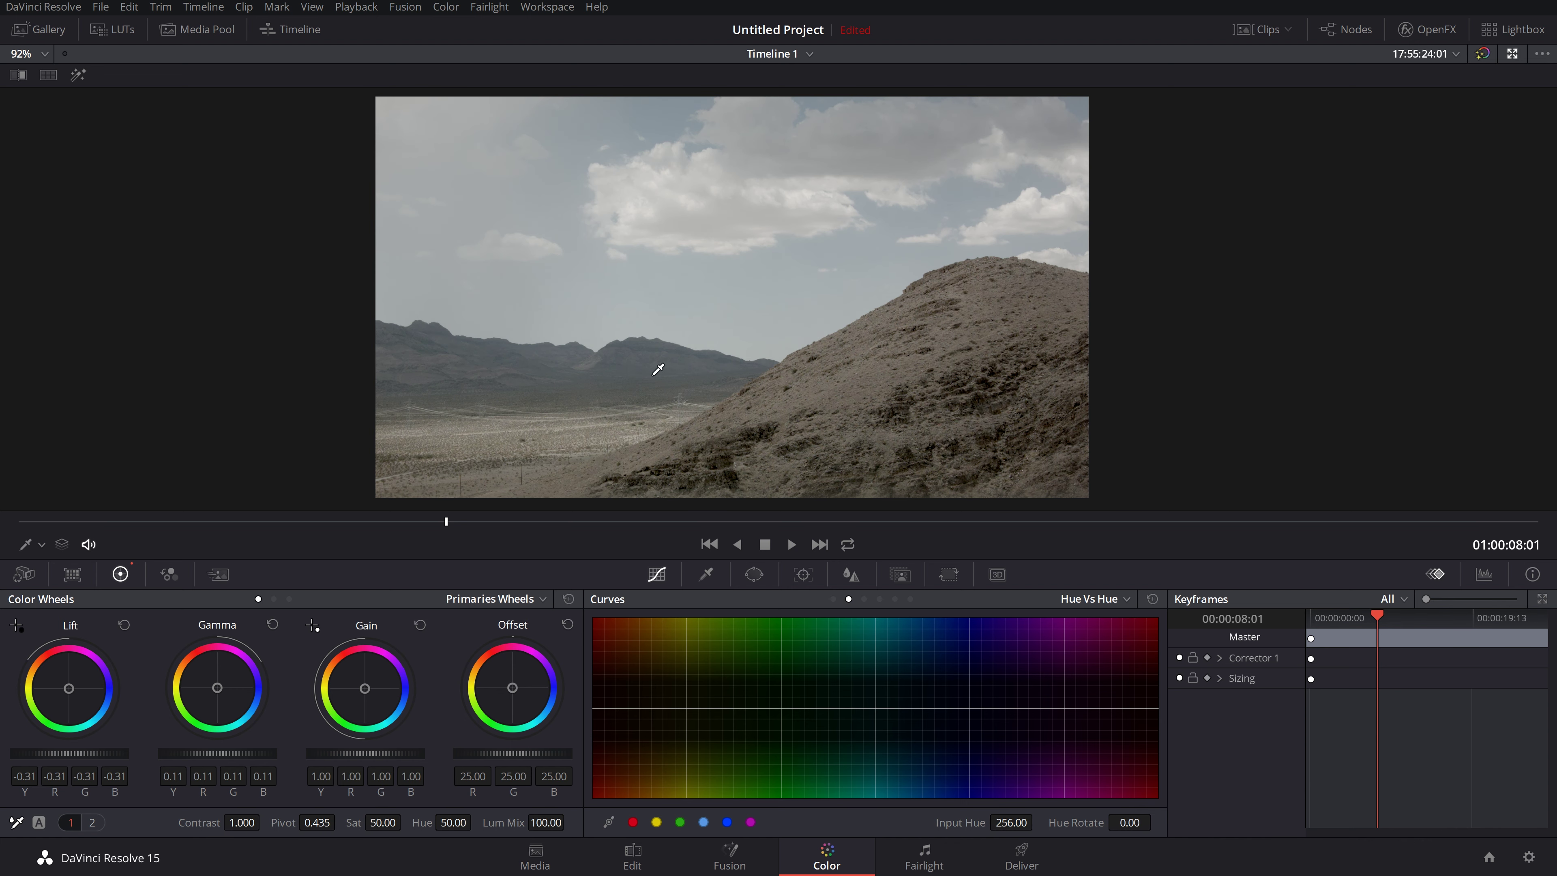
left_click(1134, 598)
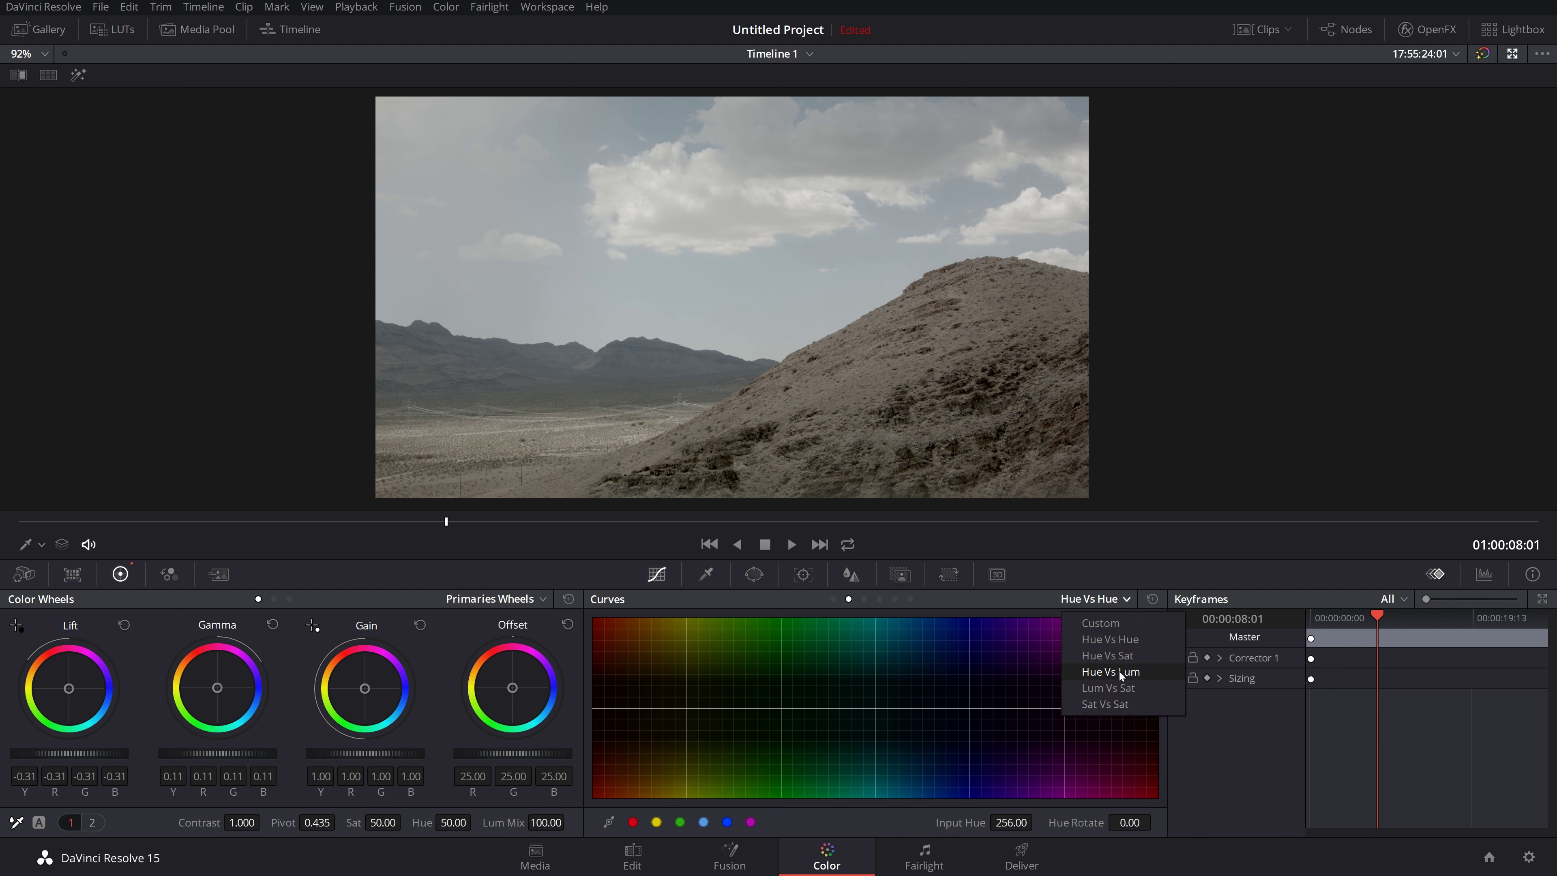
Step: In the Hue Vs Sat curve, sample the sky and raise its blue saturation
left_click(1123, 656)
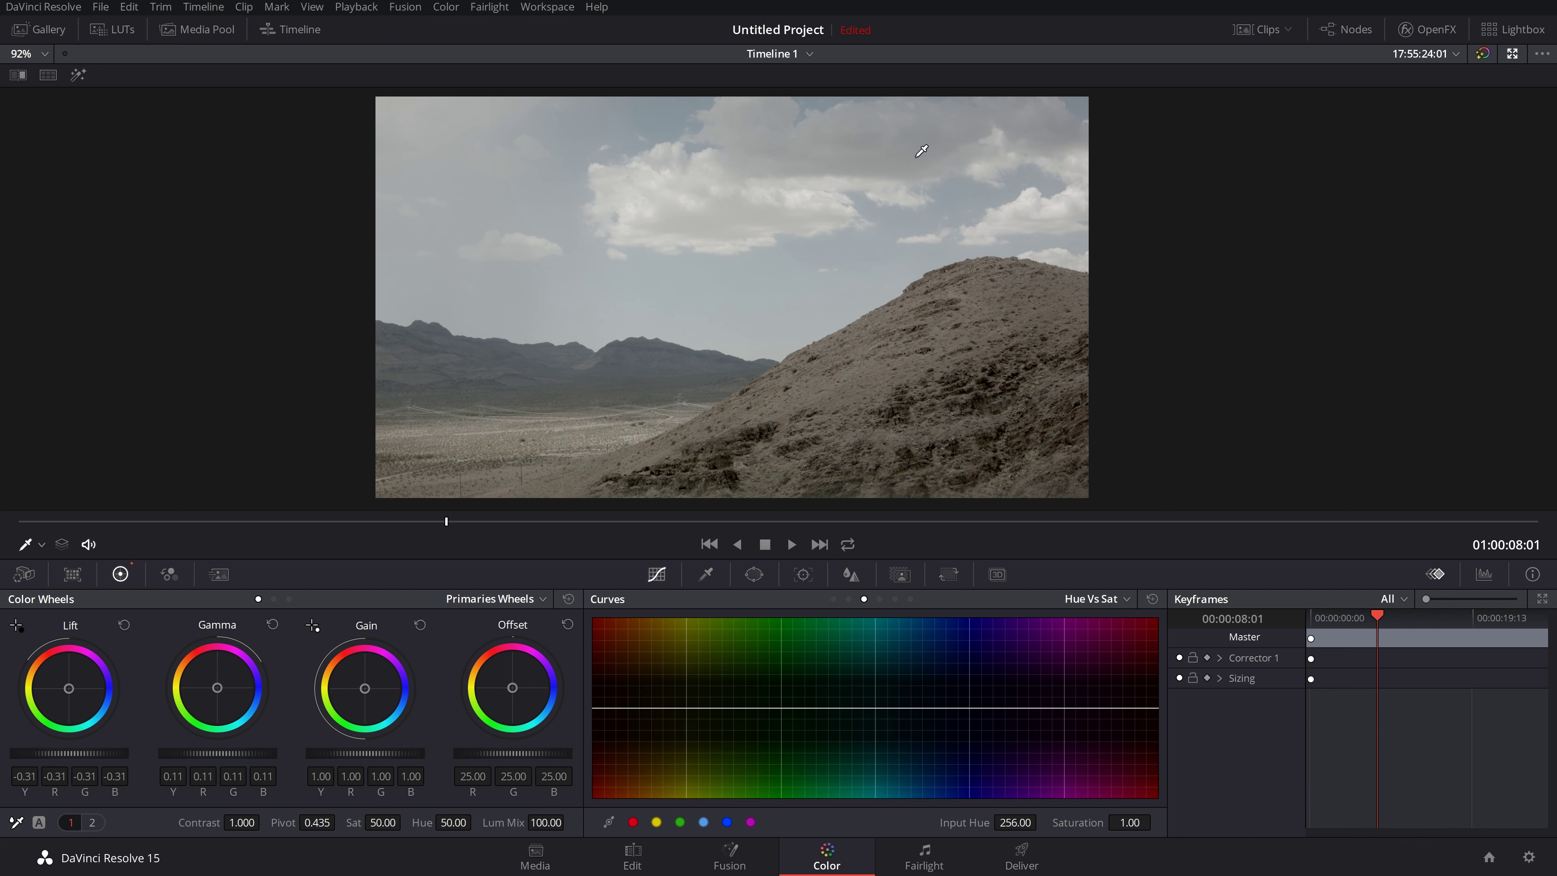
left_click(903, 213)
left_click_drag(906, 707, 916, 574)
Step: Raise Lift to brighten the shadows, try a lower Gain, and reset Gain to 1.00
left_click(1097, 599)
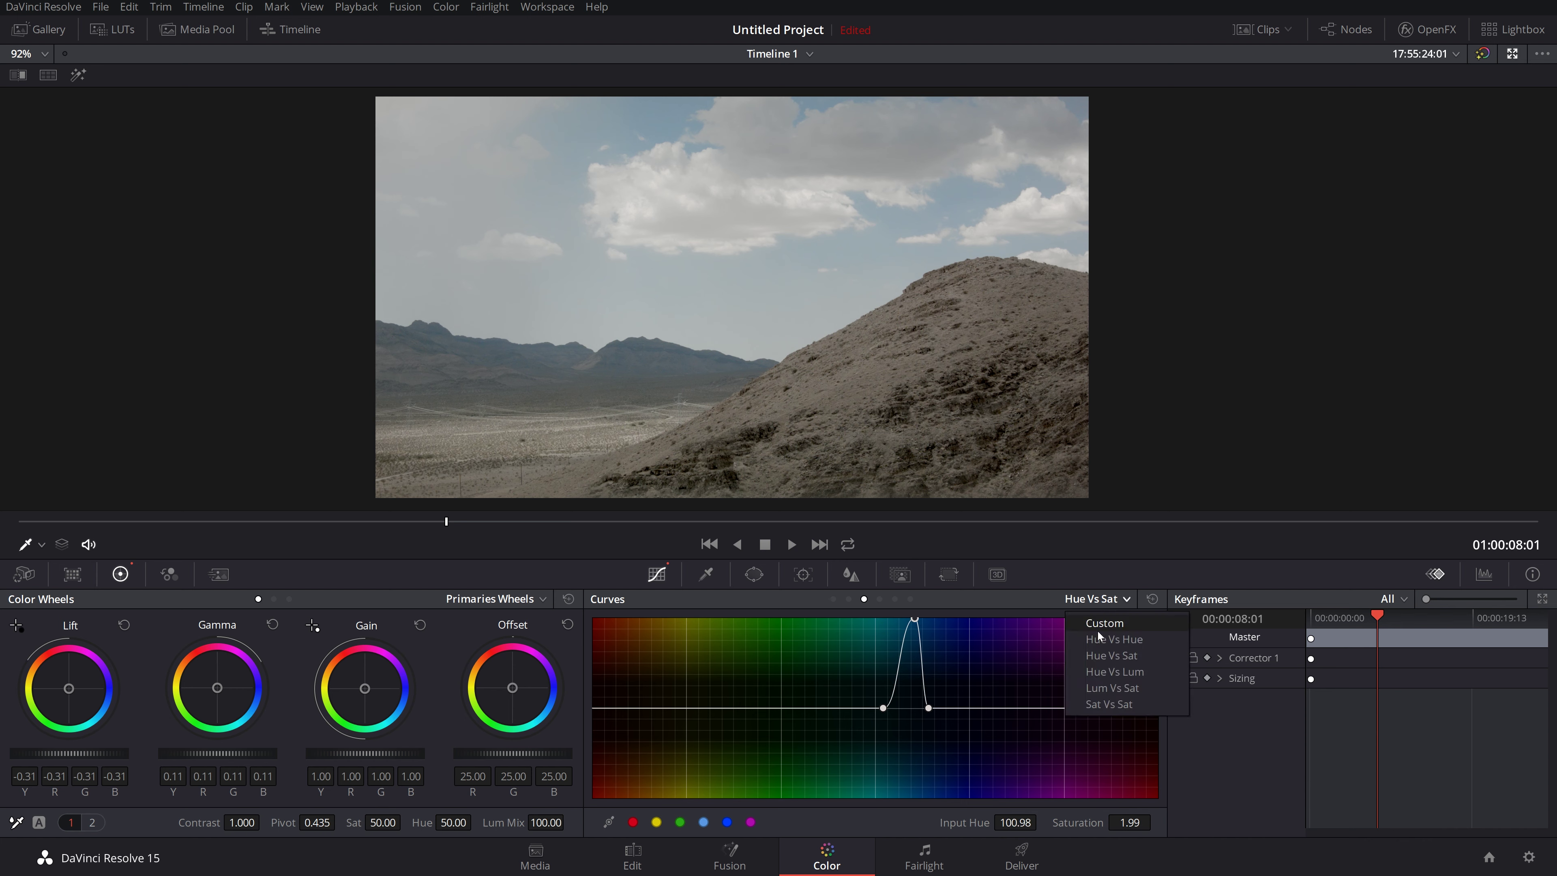
left_click(1043, 599)
left_click_drag(69, 753, 88, 753)
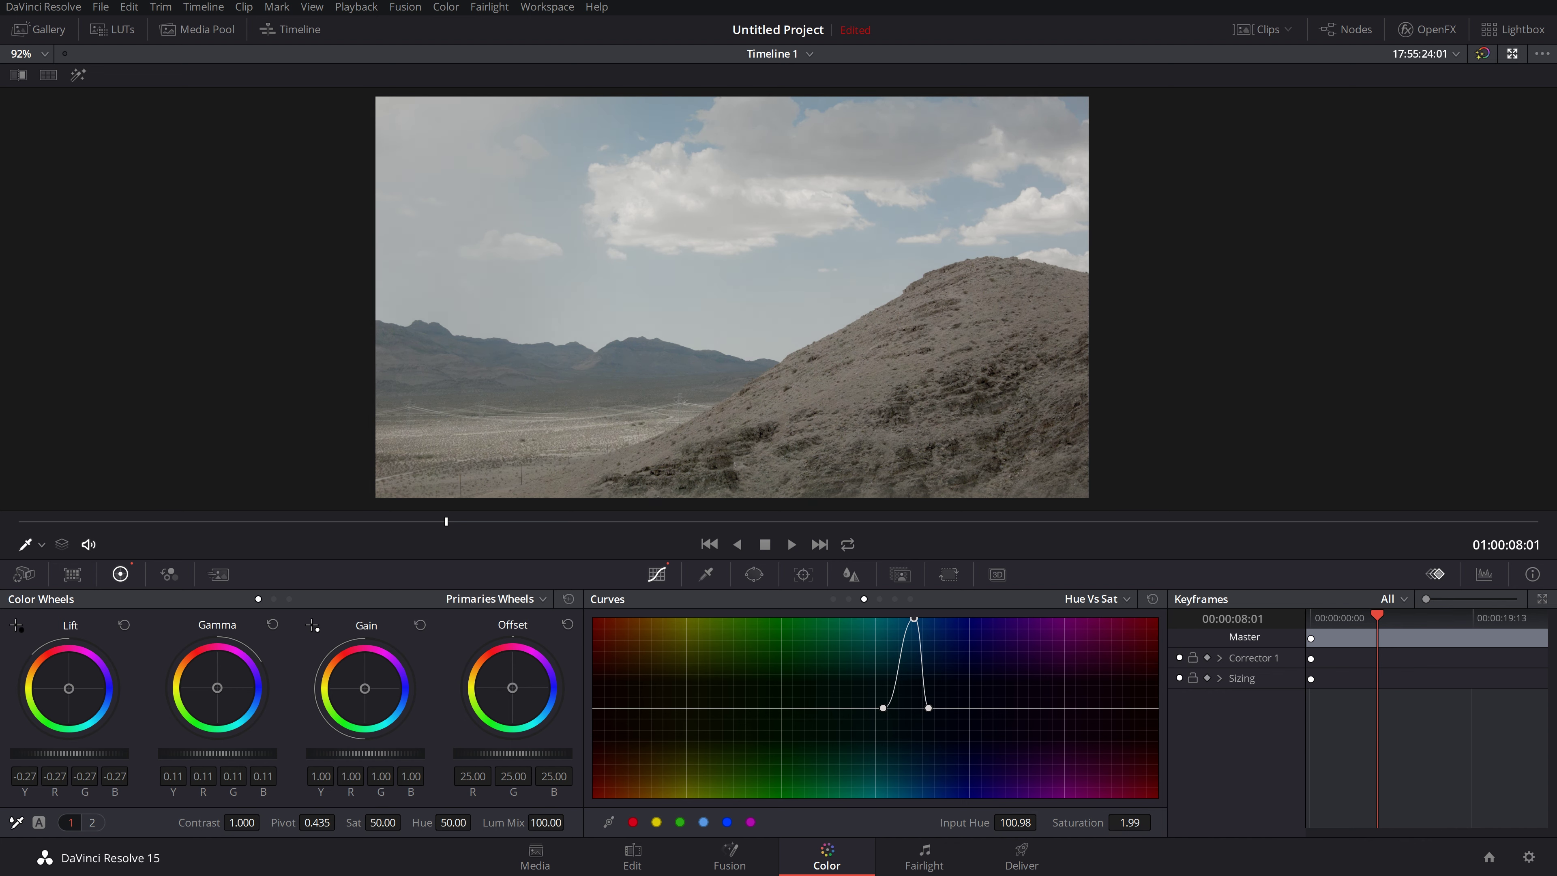
left_click_drag(368, 753, 319, 753)
left_click(420, 624)
Step: Nudge the sky saturation peak and set overall saturation to 100
left_click_drag(914, 619, 913, 620)
left_click_drag(383, 823, 406, 821)
left_click(386, 823)
type("100")
key("Return")
Step: Try lower overall saturation values of 86.40 and 60, settling on 65
left_click_drag(395, 823, 405, 822)
left_click(386, 825)
type("7")
left_click_drag(405, 822, 405, 822)
left_click(398, 822)
key("BackSpace")
key("BackSpace")
key("BackSpace")
key("BackSpace")
key("BackSpace")
key("BackSpace")
type("60")
key("Return")
double_click(381, 820)
type("65")
key("Return")
Step: Ease the sky peak down and add a boosted orange earth-hue point to the curve
mouse_move(914, 620)
left_mouse_down()
mouse_move(917, 690)
mouse_move(925, 634)
left_mouse_up()
left_click(662, 445)
left_click_drag(645, 711, 638, 657)
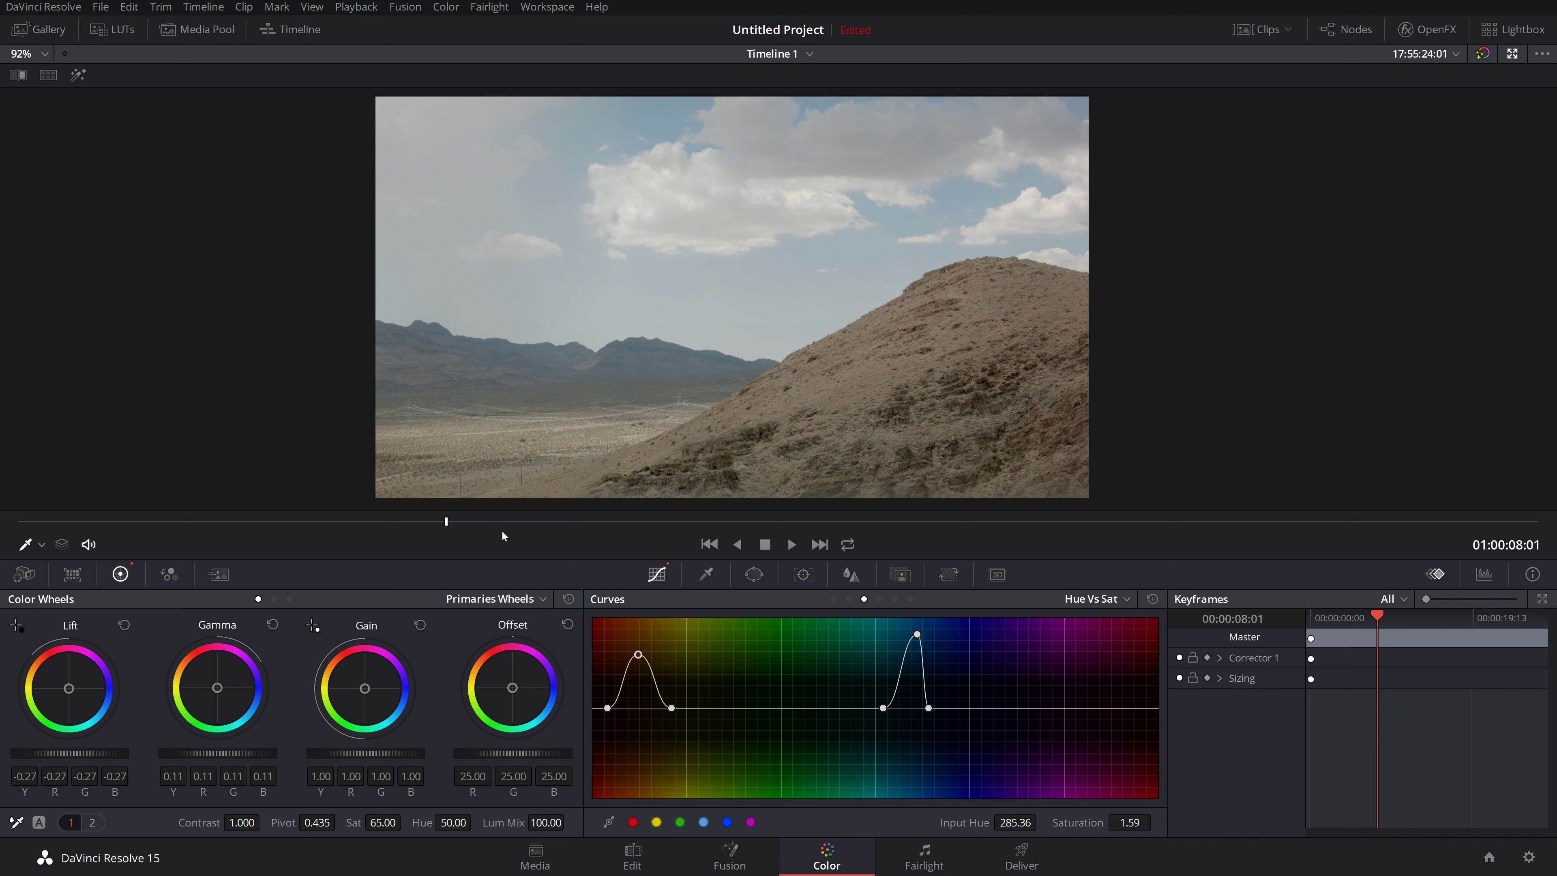
left_click(482, 521)
Step: Scrub the desert clip to preview the grade on later frames
left_click_drag(482, 521, 326, 555)
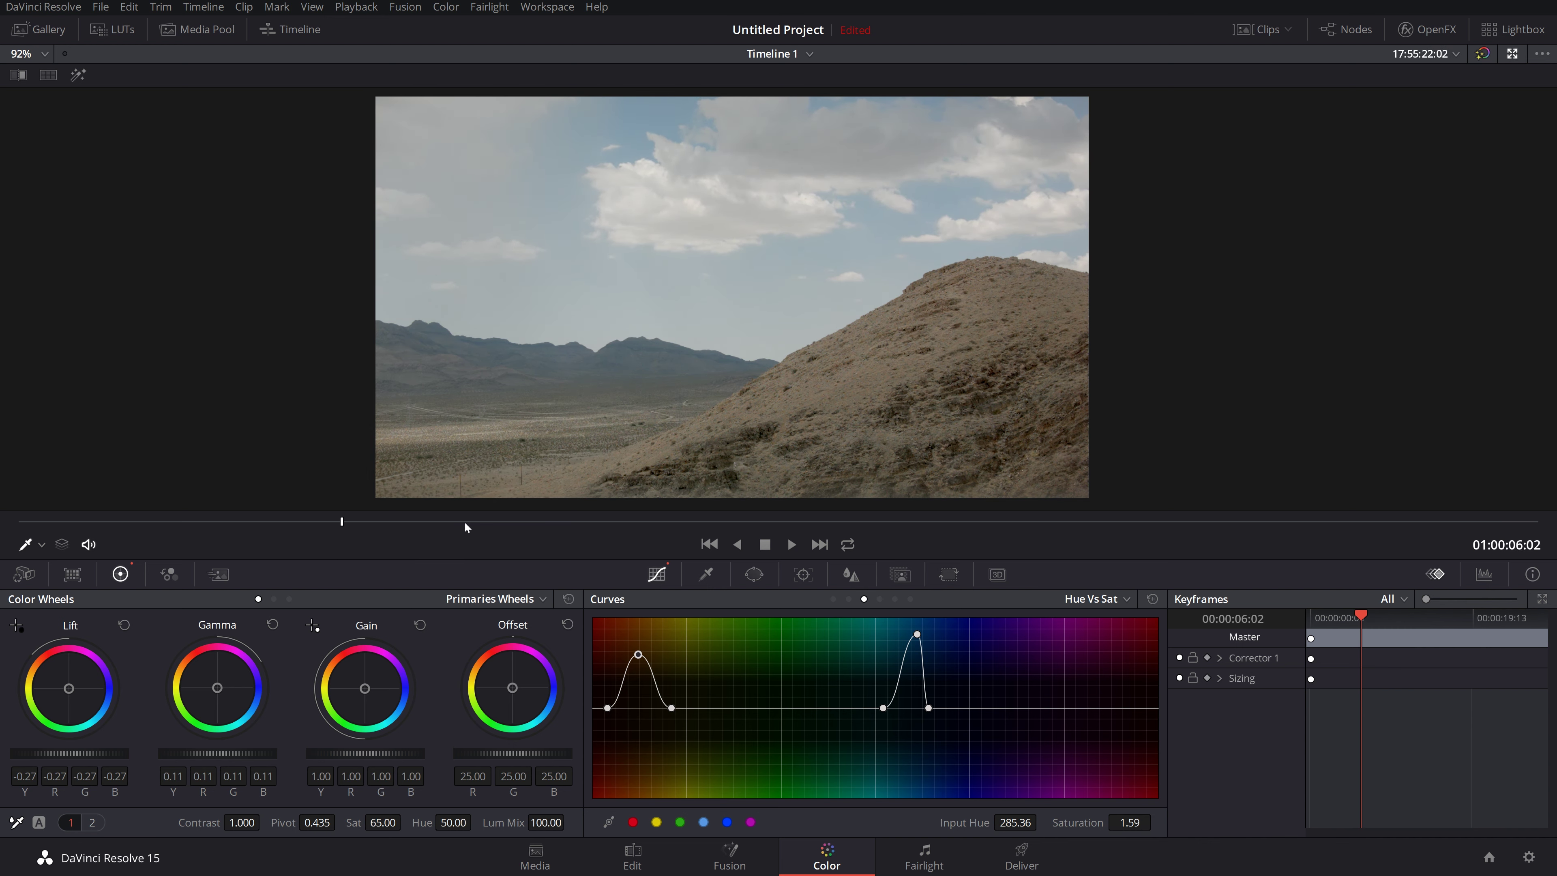
left_click(638, 520)
mouse_move(645, 508)
left_mouse_down()
mouse_move(828, 520)
mouse_move(623, 520)
left_mouse_up()
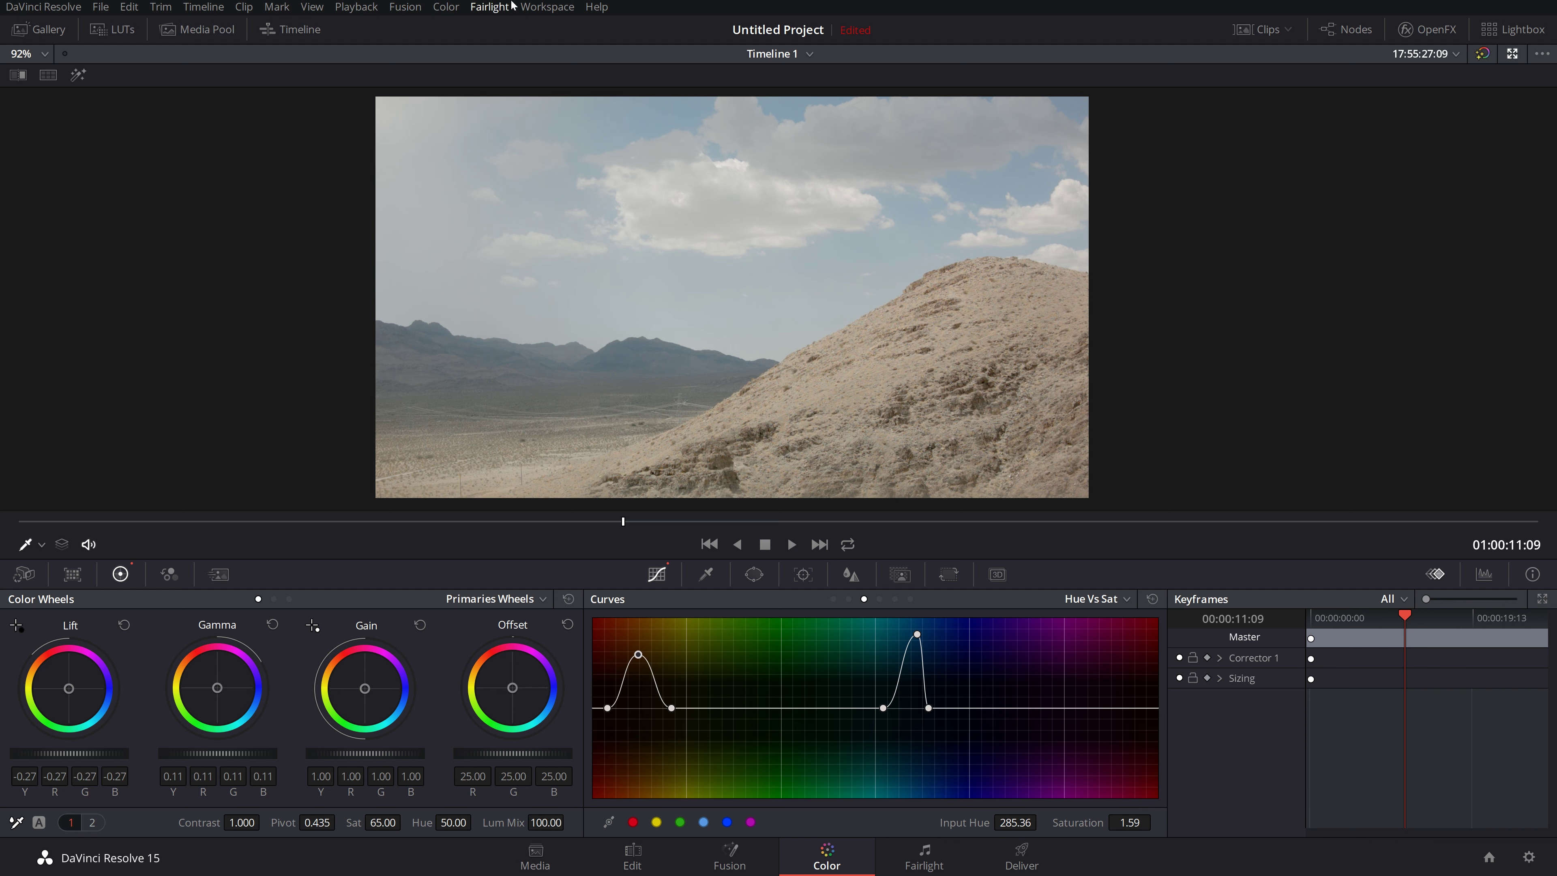
Step: Turn the video scopes back on via Workspace > Video Scopes > On
left_click(544, 8)
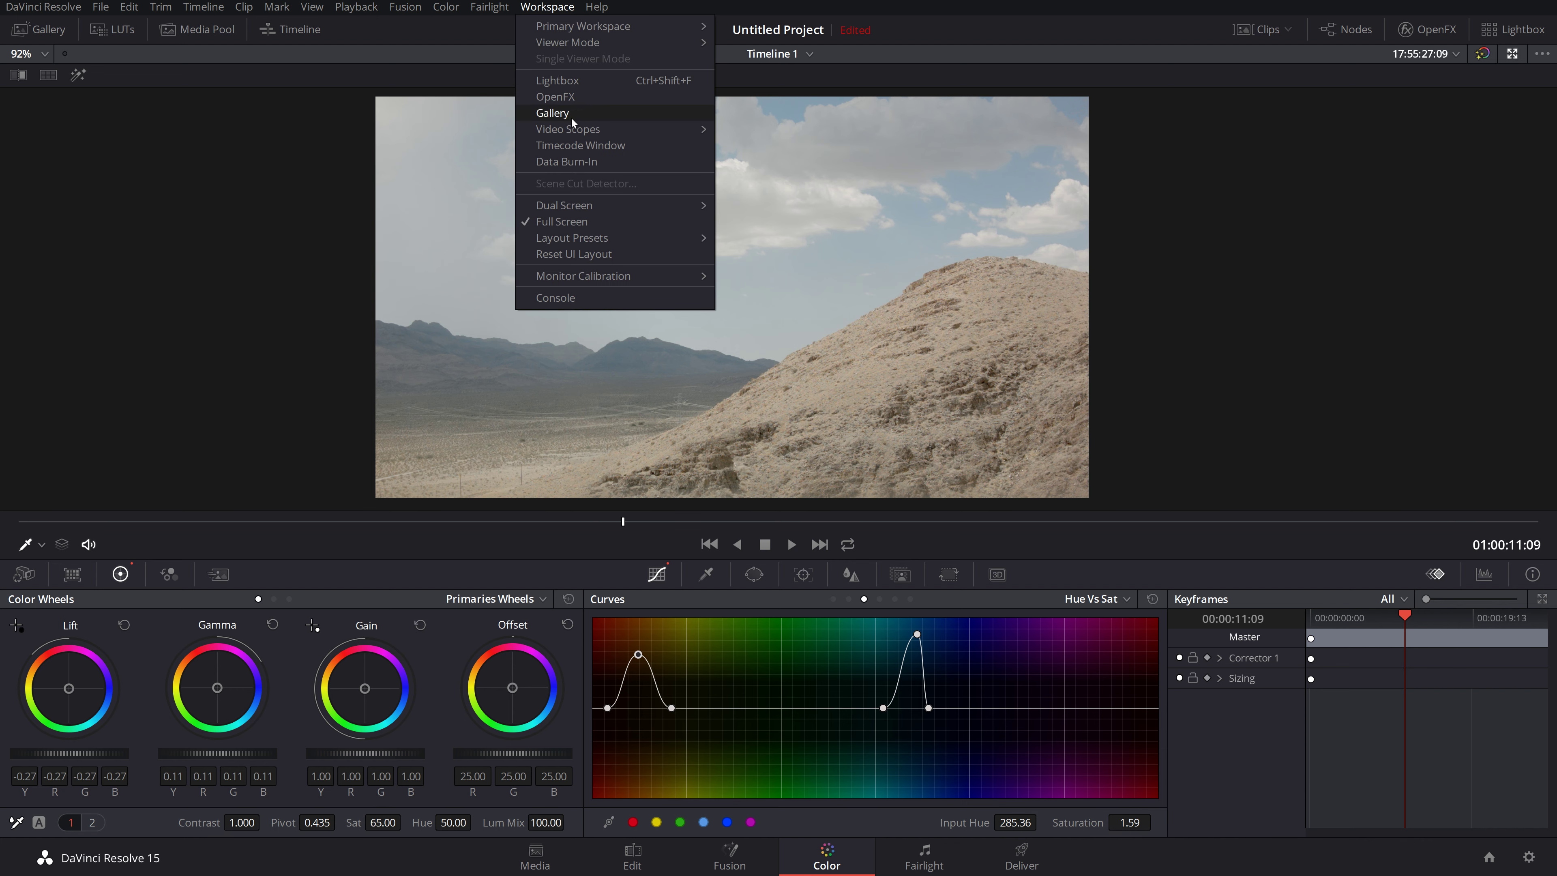
mouse_move(574, 130)
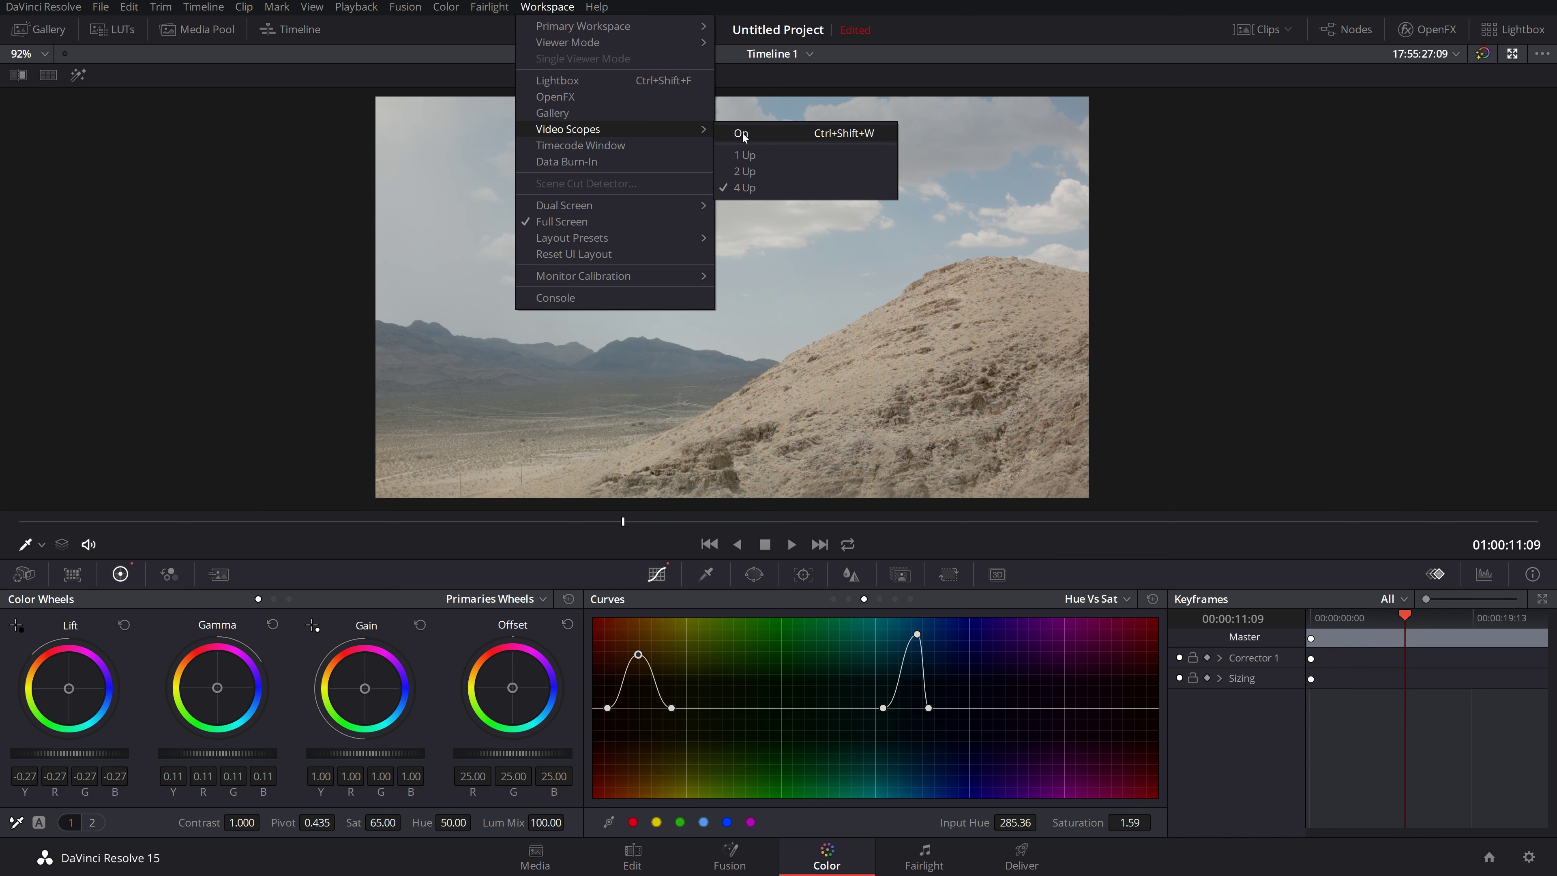
left_click(735, 134)
Step: Reposition the scopes, then adjust Gain and lower Lift while checking them
left_click_drag(896, 396, 1012, 344)
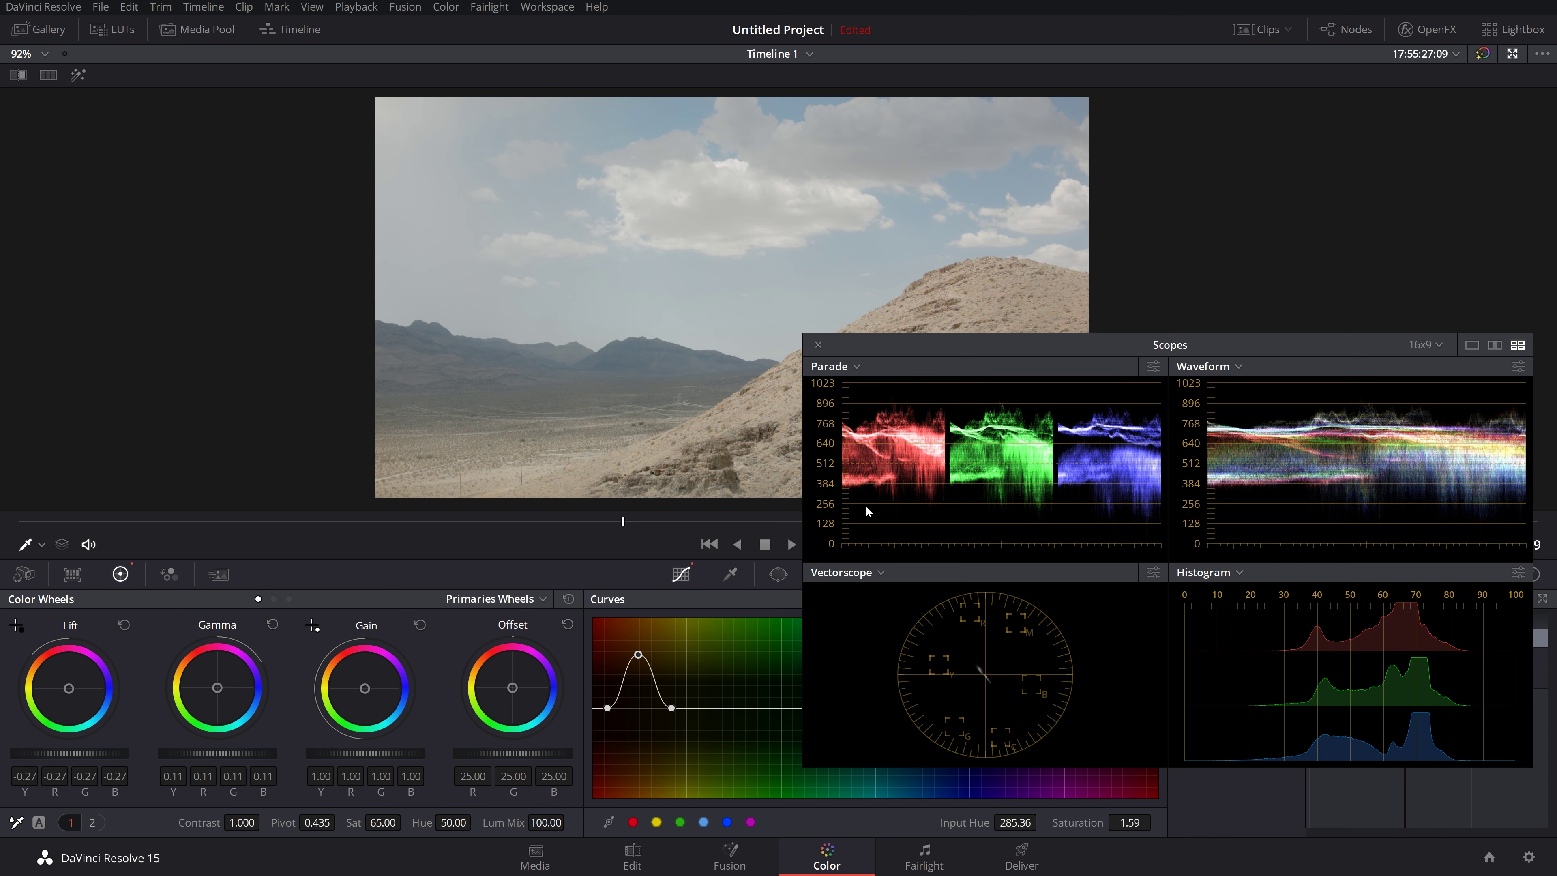
left_click_drag(907, 345, 920, 418)
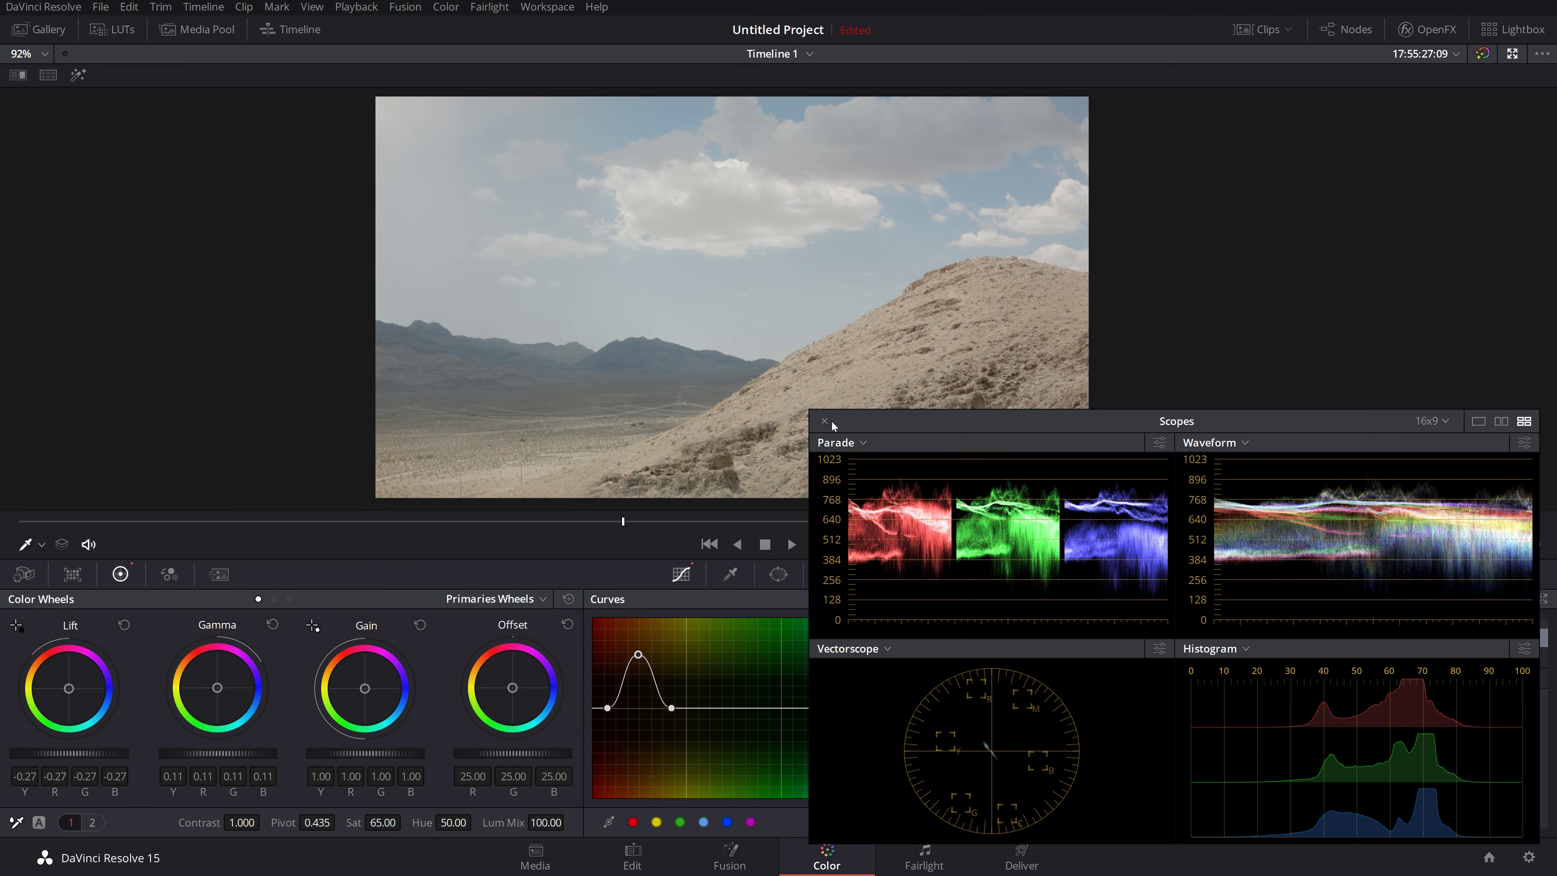
mouse_move(622, 525)
left_mouse_down()
mouse_move(1230, 520)
mouse_move(1500, 481)
mouse_move(245, 533)
mouse_move(1, 578)
mouse_move(968, 485)
mouse_move(1406, 491)
mouse_move(598, 528)
left_mouse_up()
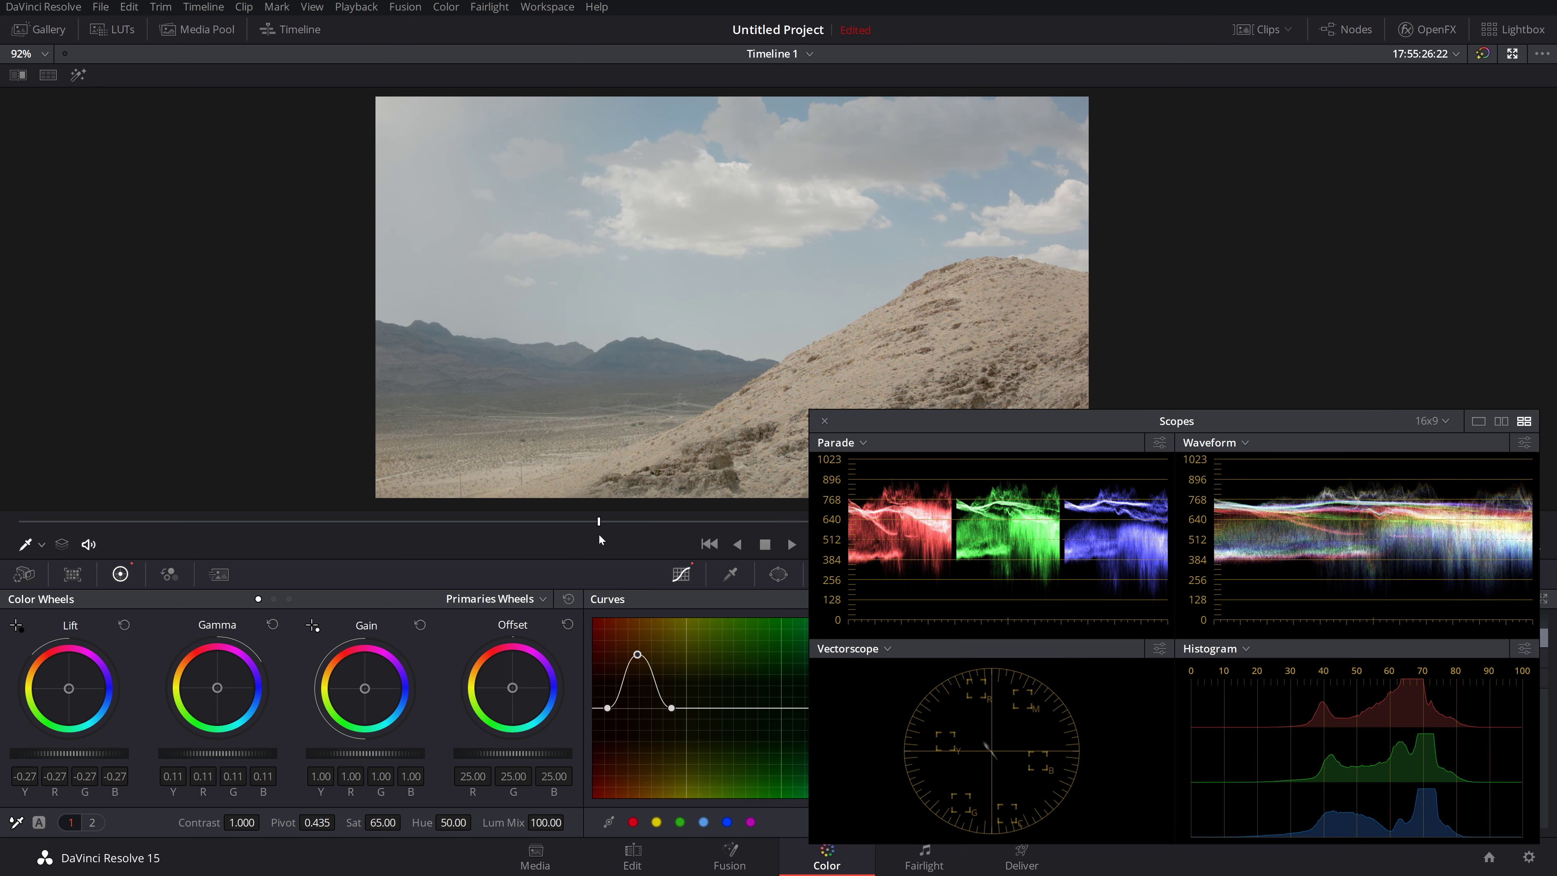
left_click_drag(941, 418, 953, 388)
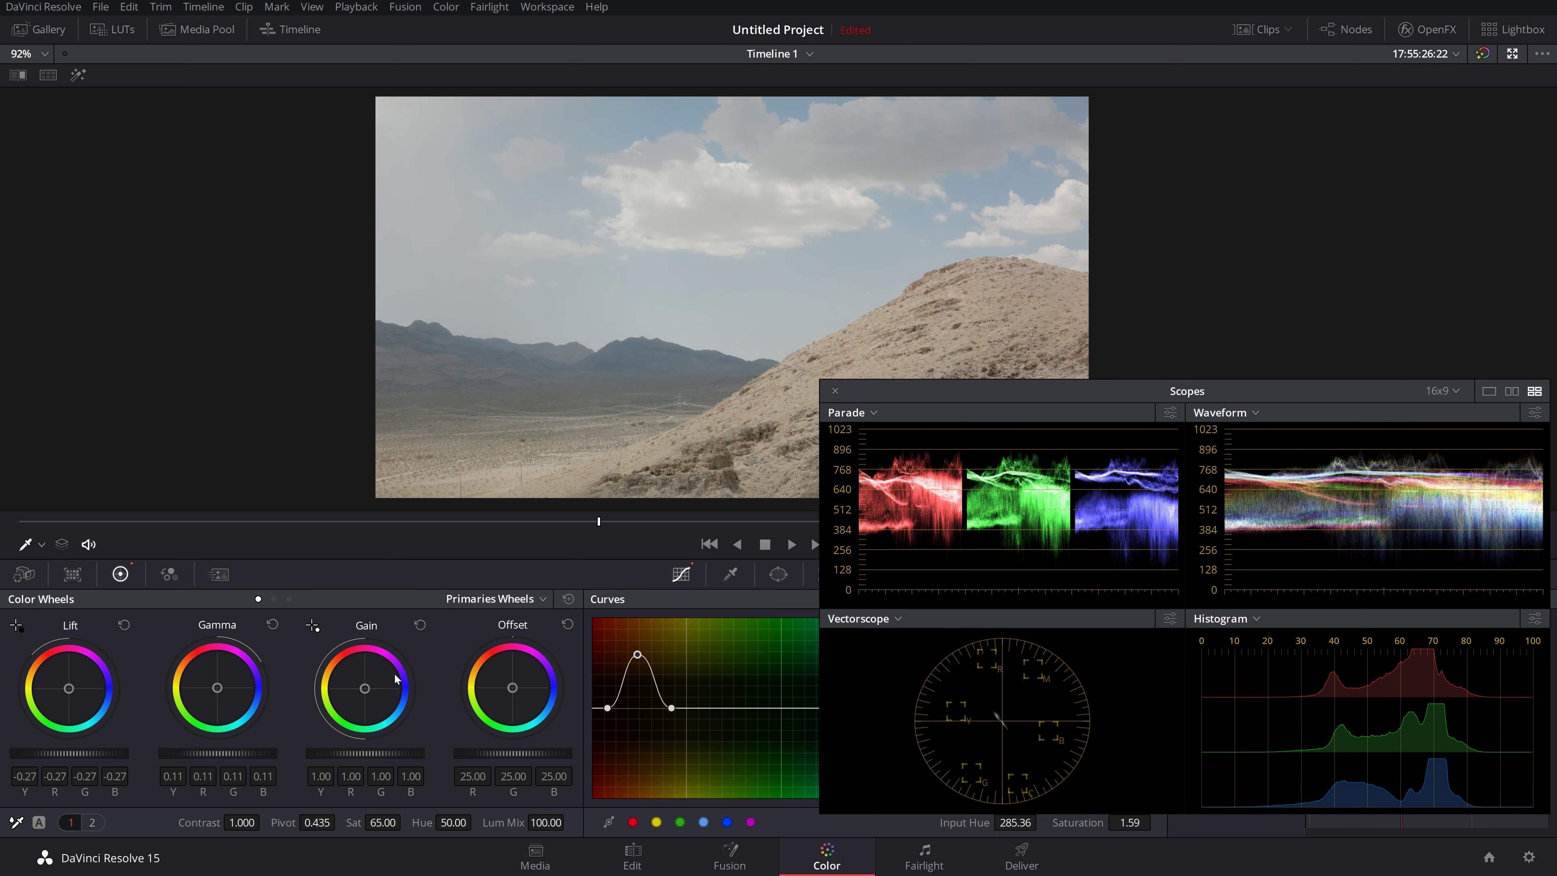
mouse_move(365, 753)
left_mouse_down()
mouse_move(351, 754)
mouse_move(397, 754)
left_mouse_up()
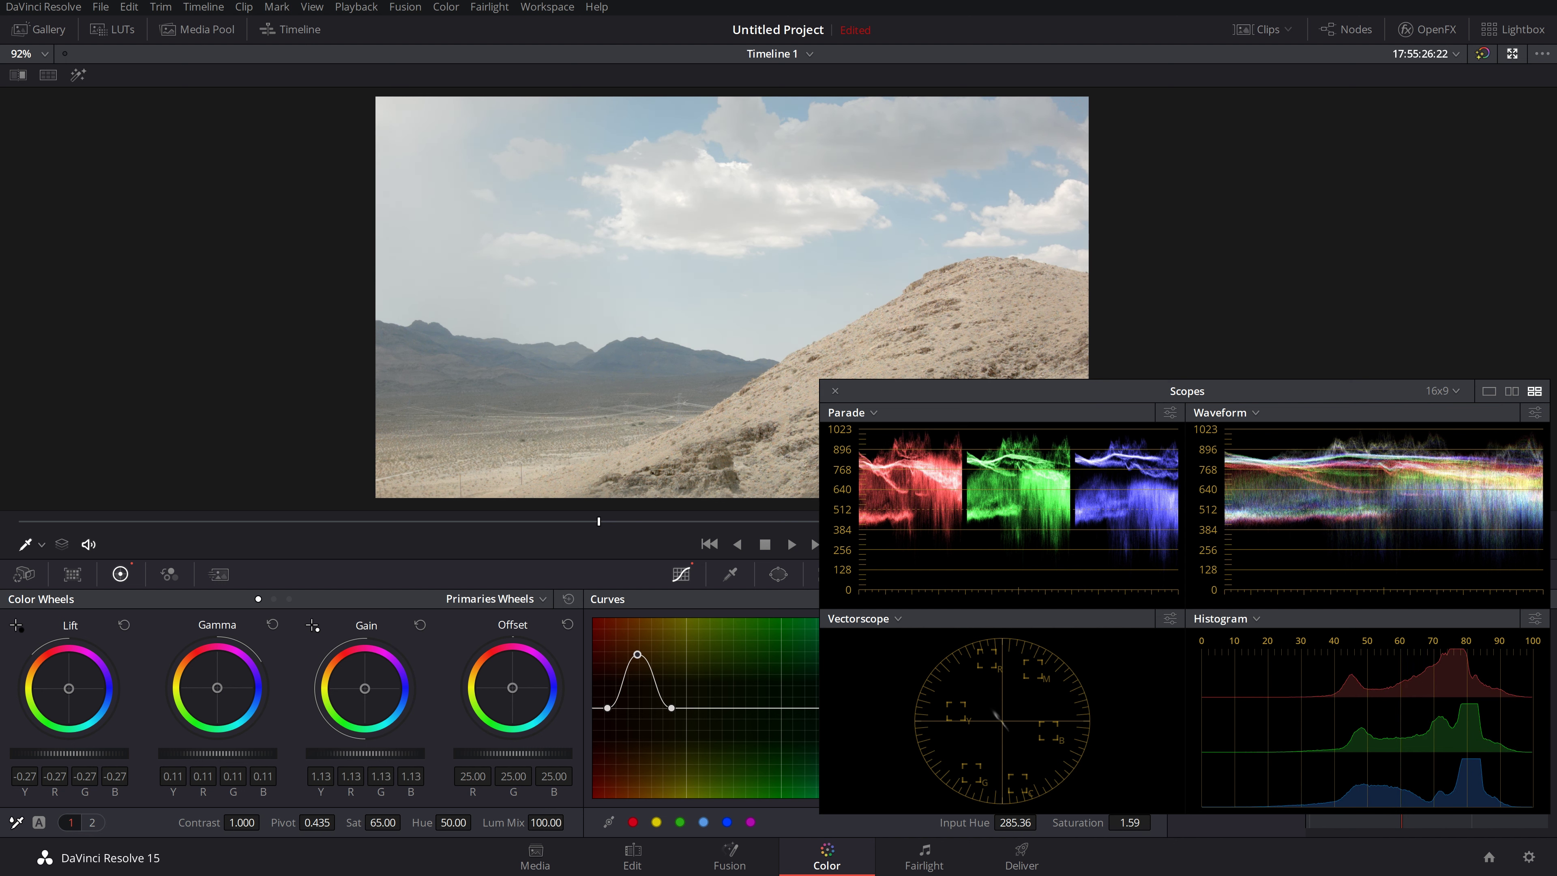
left_click_drag(101, 754, 82, 754)
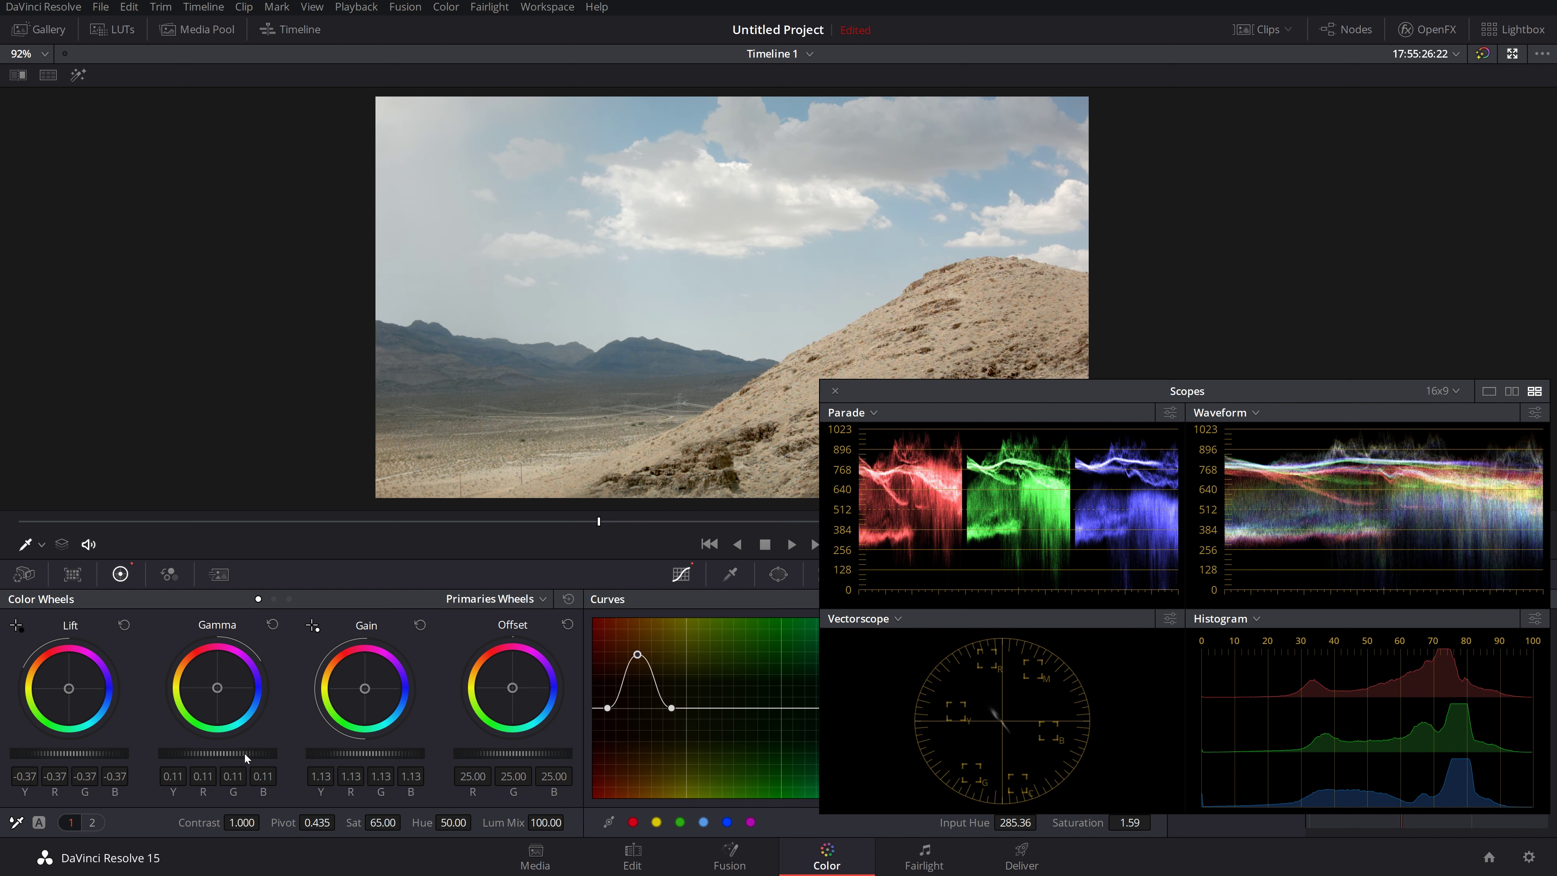
Step: Set overall saturation to 50 and move the scopes to the lower right
left_click(381, 820)
type("50")
key("Return")
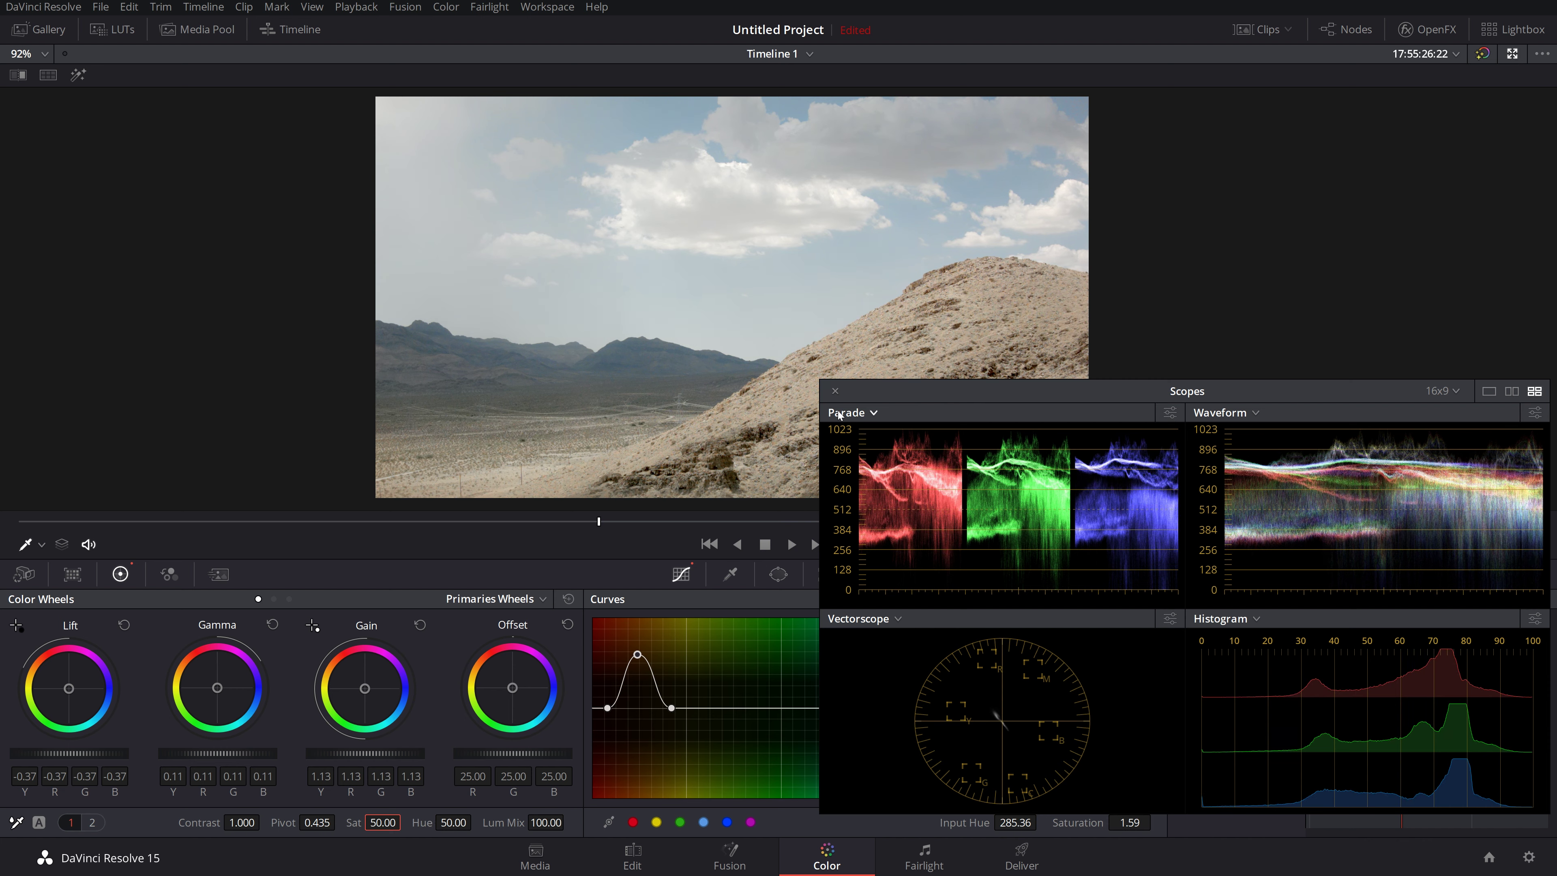
left_click_drag(836, 392, 955, 540)
left_click_drag(596, 525, 475, 522)
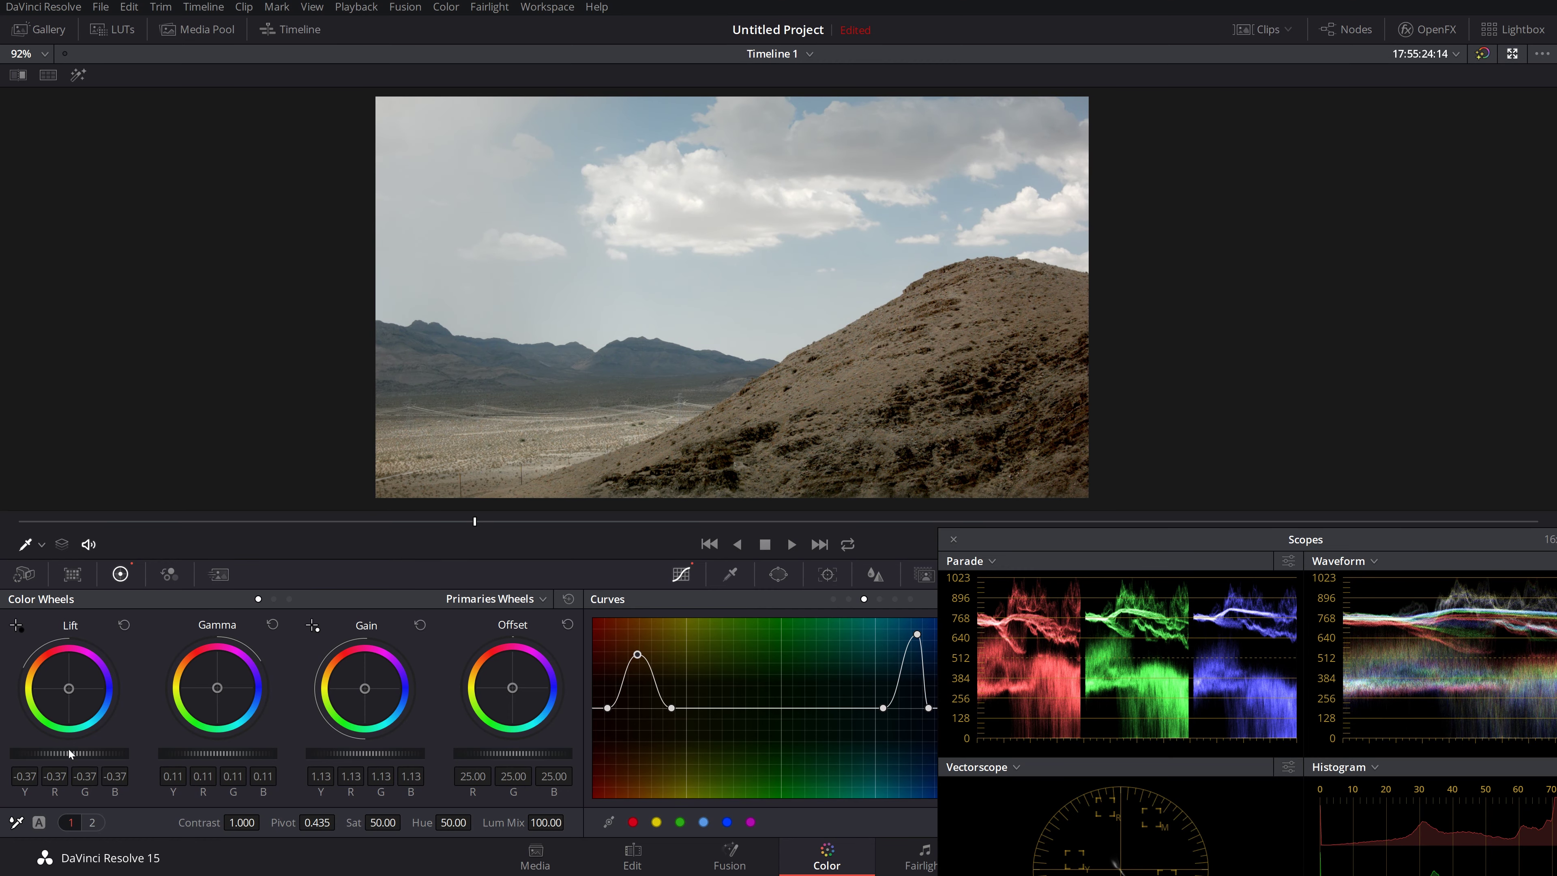
Step: Fine-tune Lift, Gamma and Gain across several frames, bringing Gain to 1.16
left_click_drag(59, 752, 83, 751)
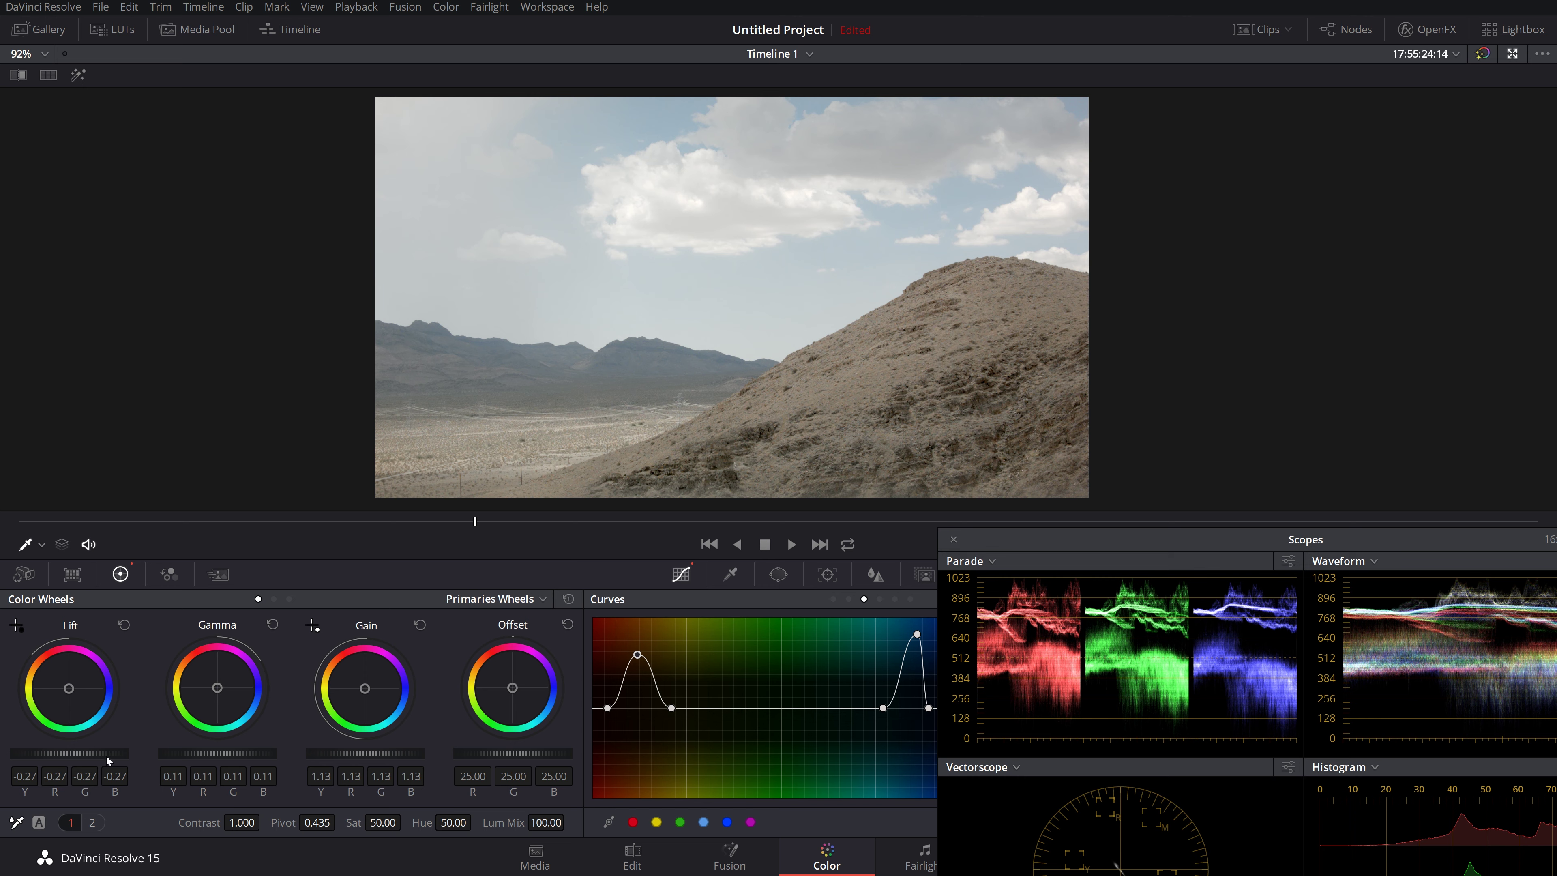
left_click_drag(591, 524, 719, 522)
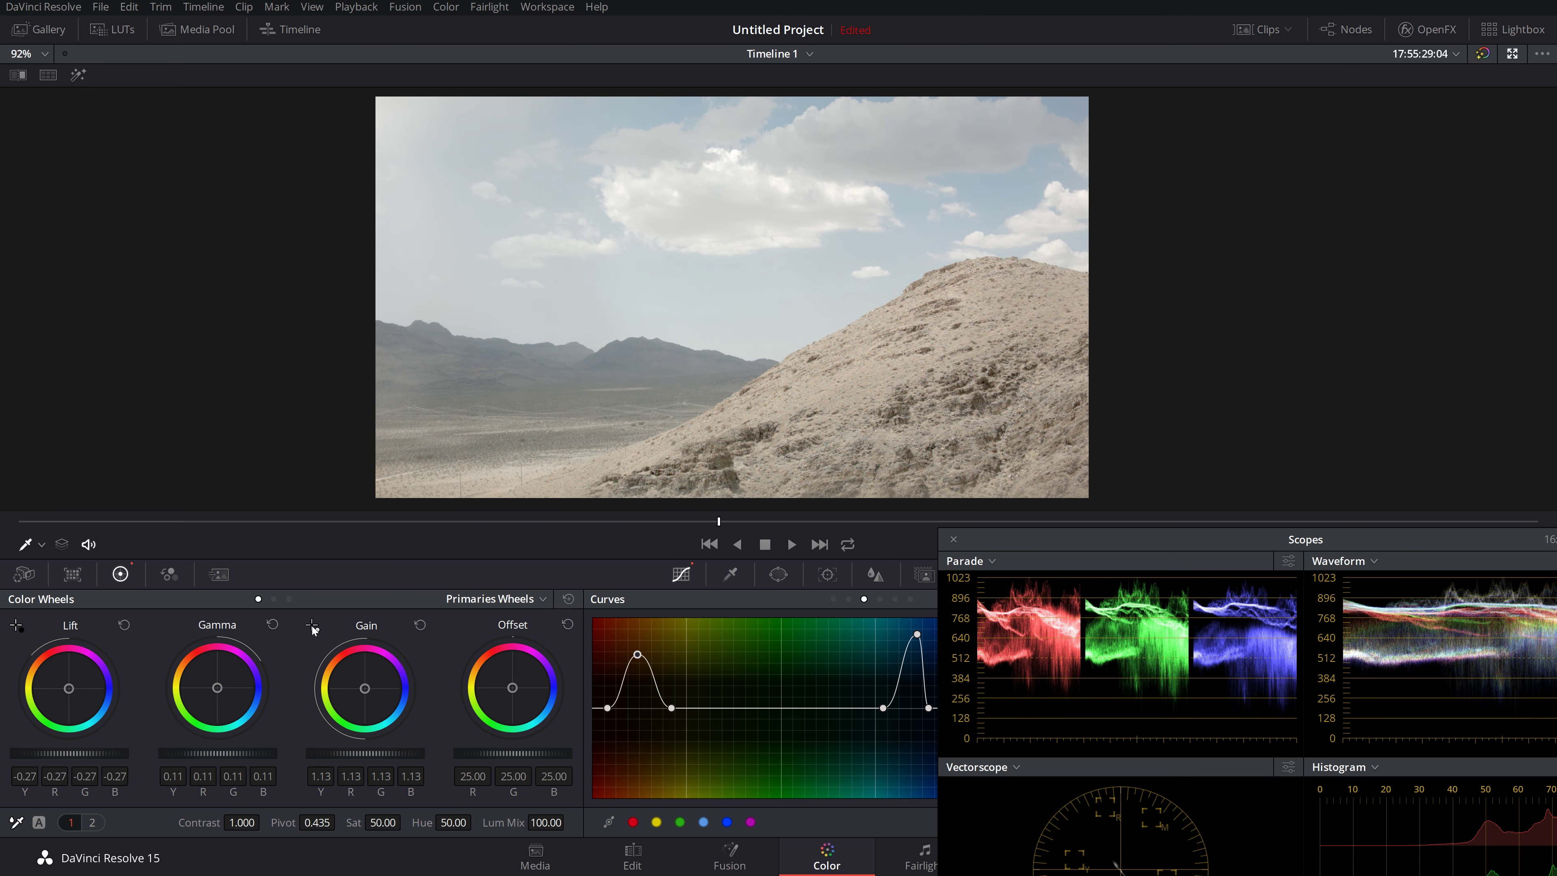
left_click_drag(82, 753, 72, 753)
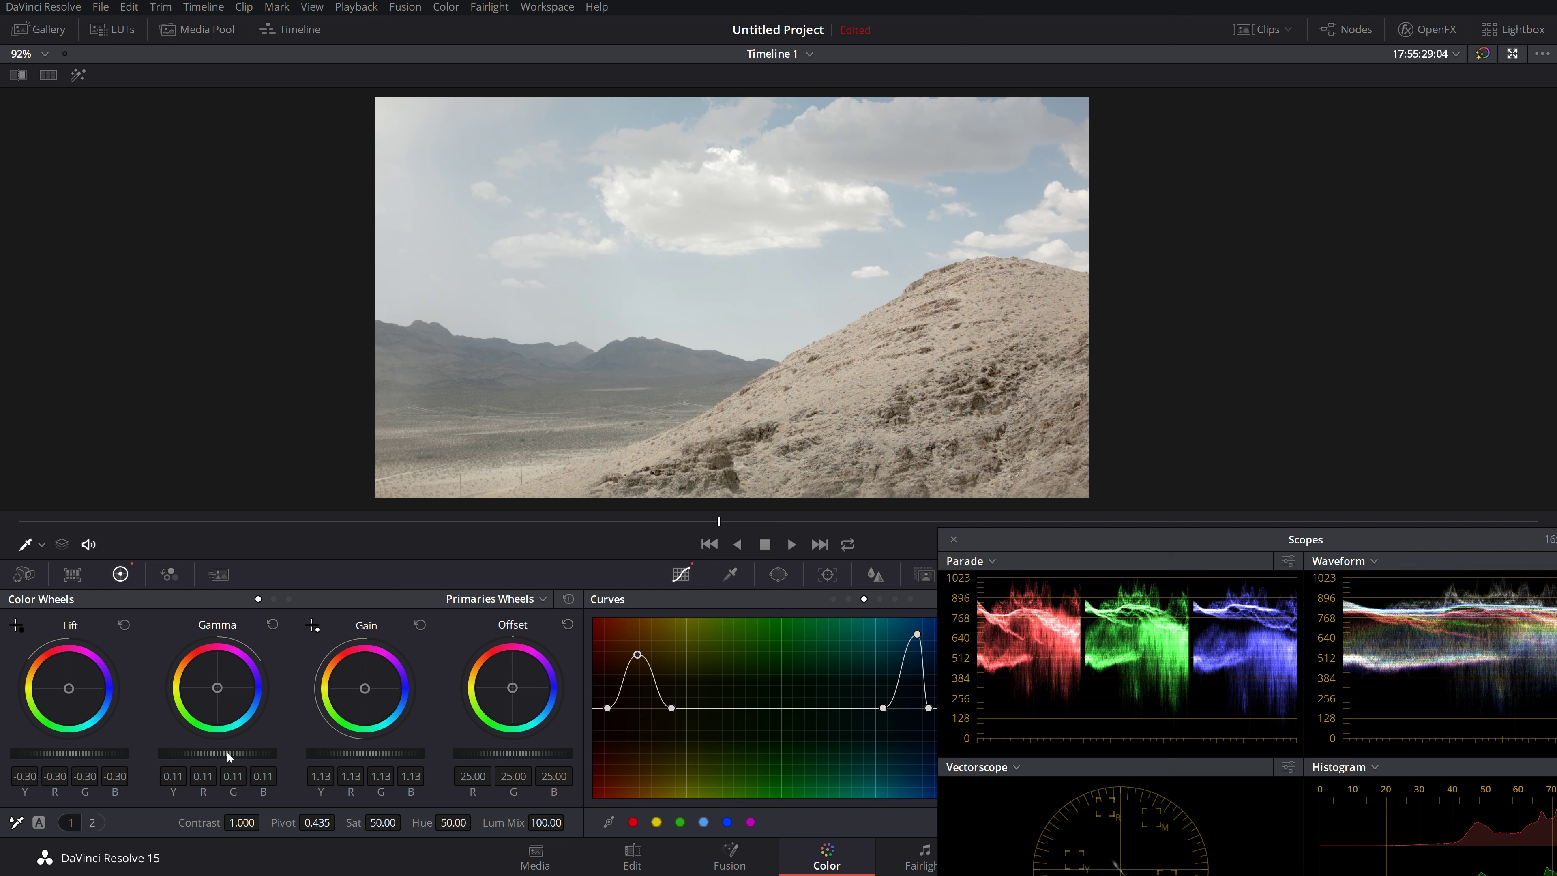
left_click_drag(228, 756, 246, 760)
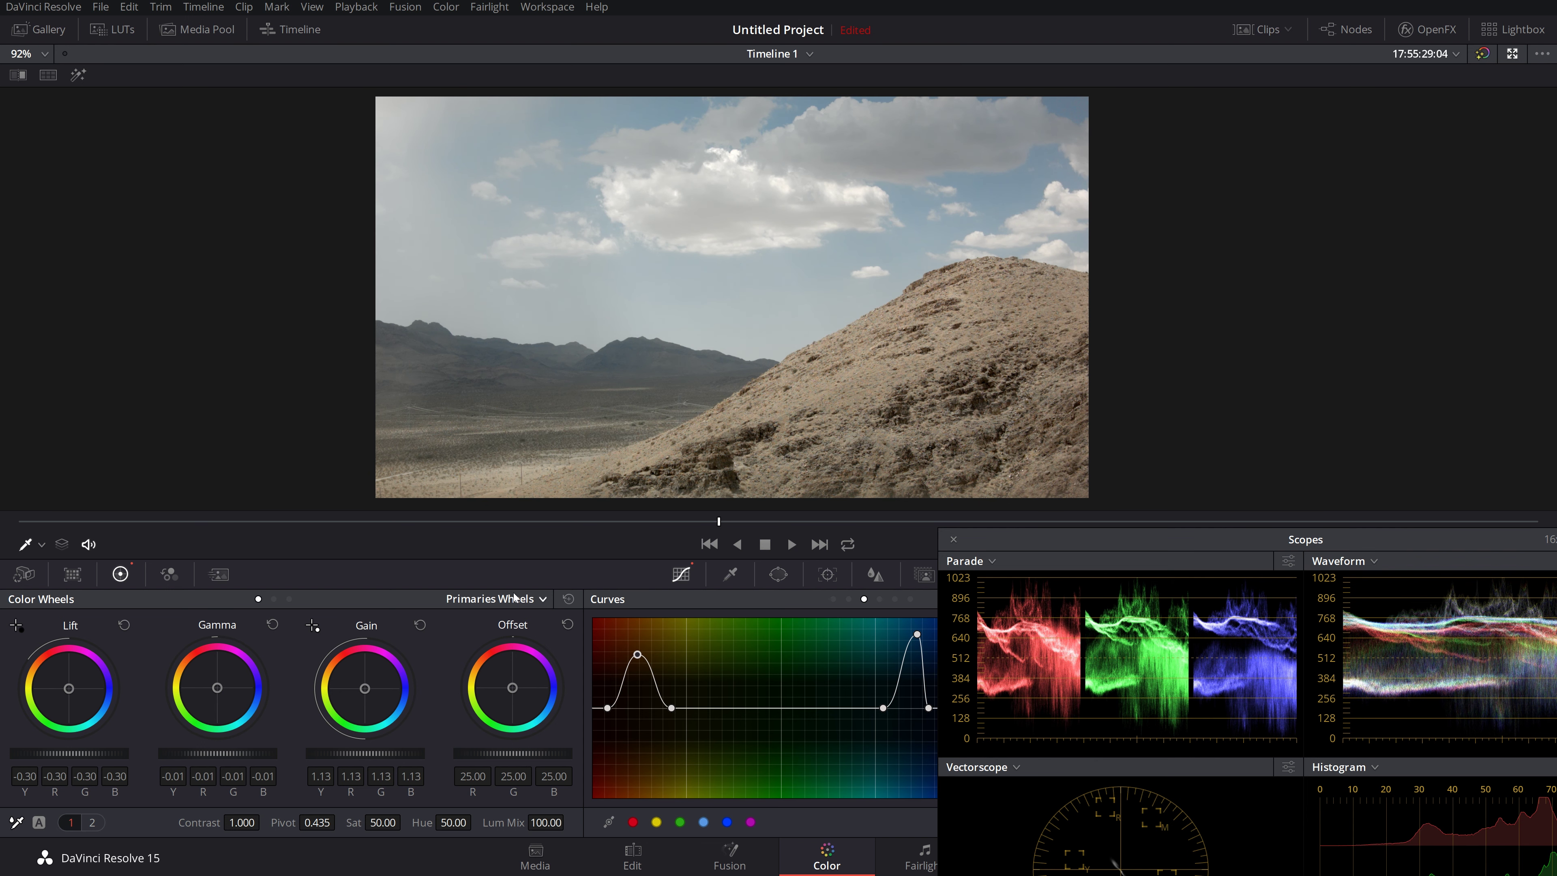
left_click_drag(541, 523, 452, 536)
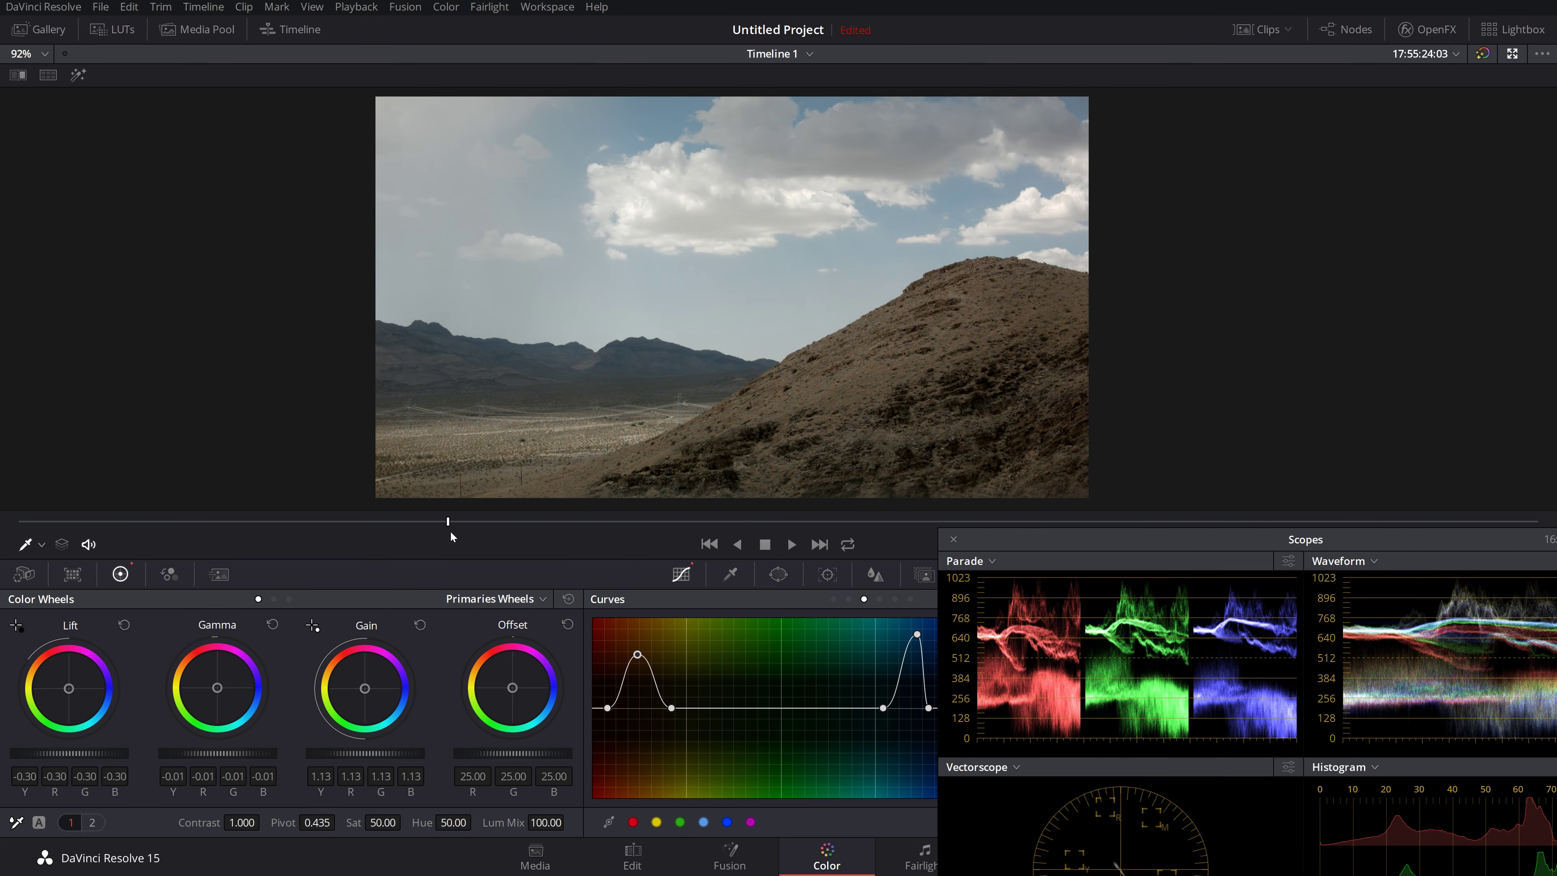
mouse_move(70, 753)
left_mouse_down()
mouse_move(94, 753)
mouse_move(80, 753)
left_mouse_up()
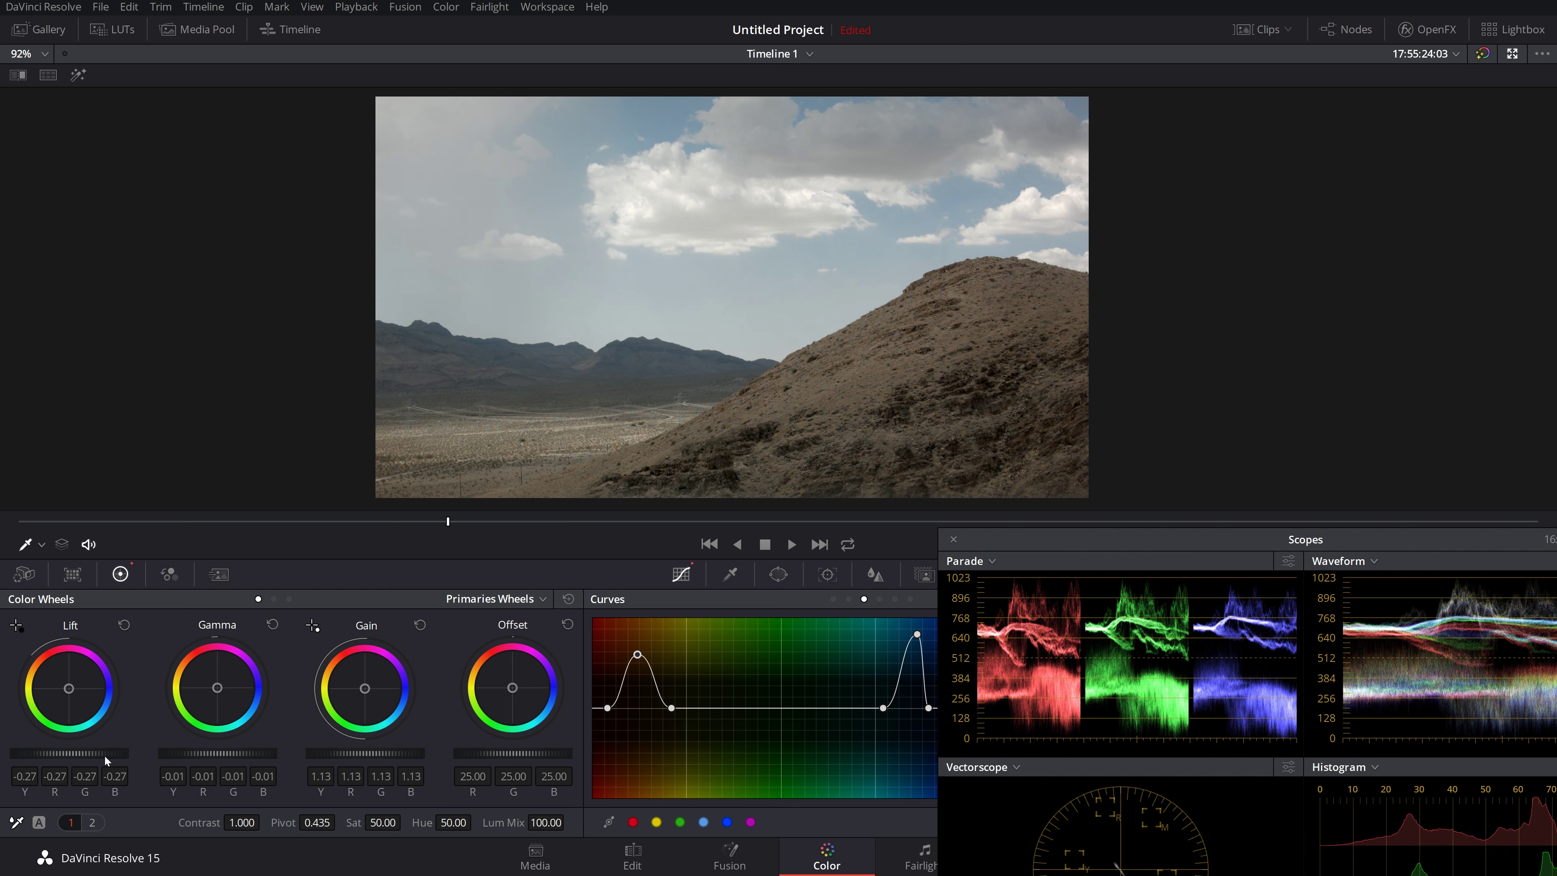
left_click_drag(370, 753, 378, 753)
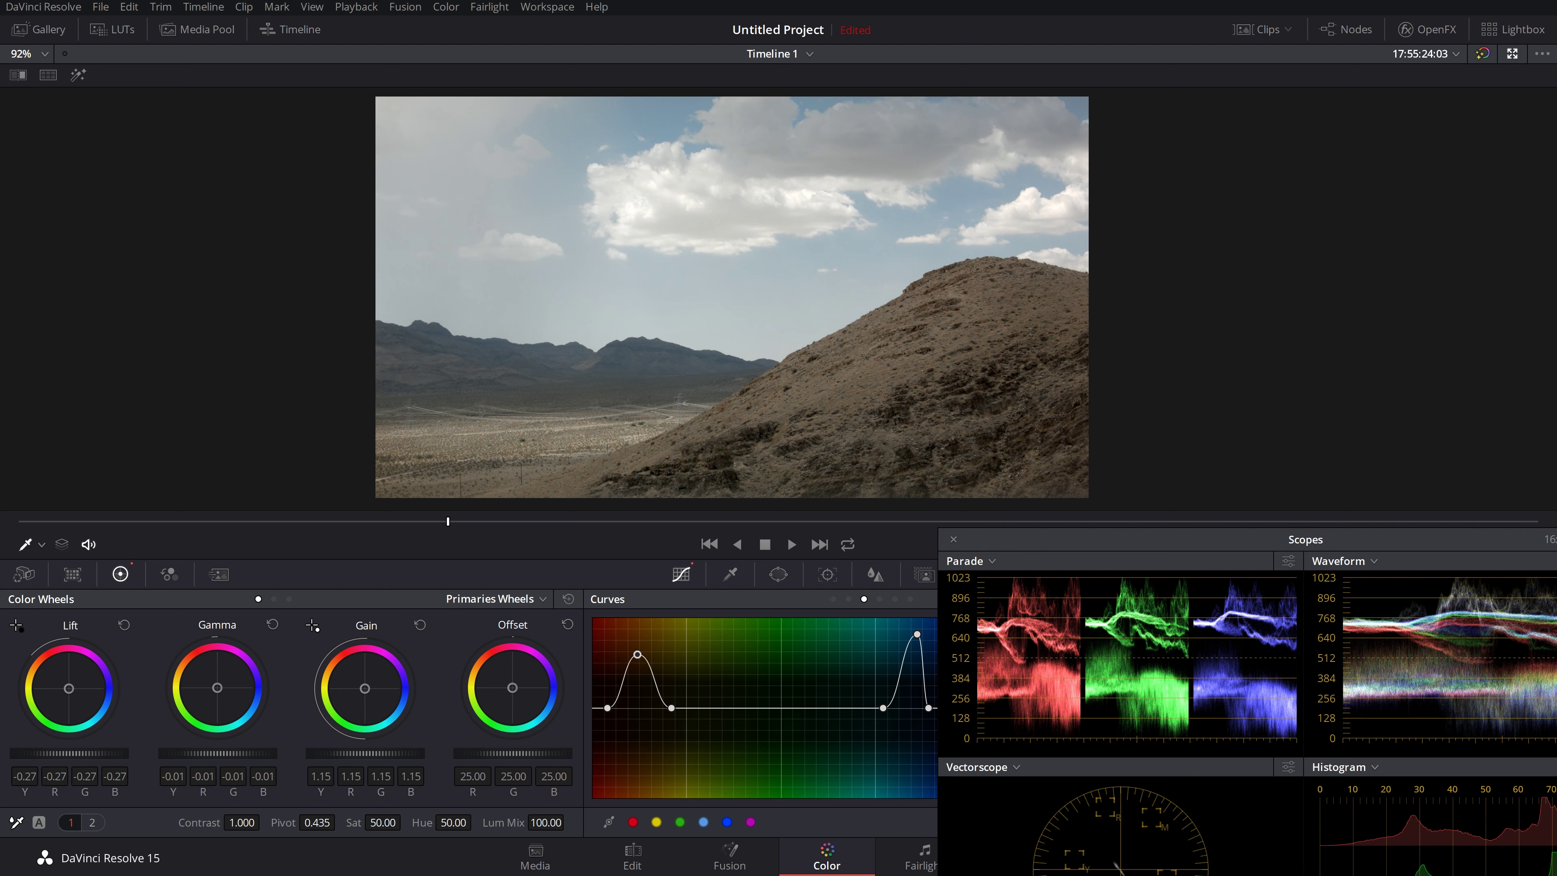
left_click_drag(378, 753, 379, 753)
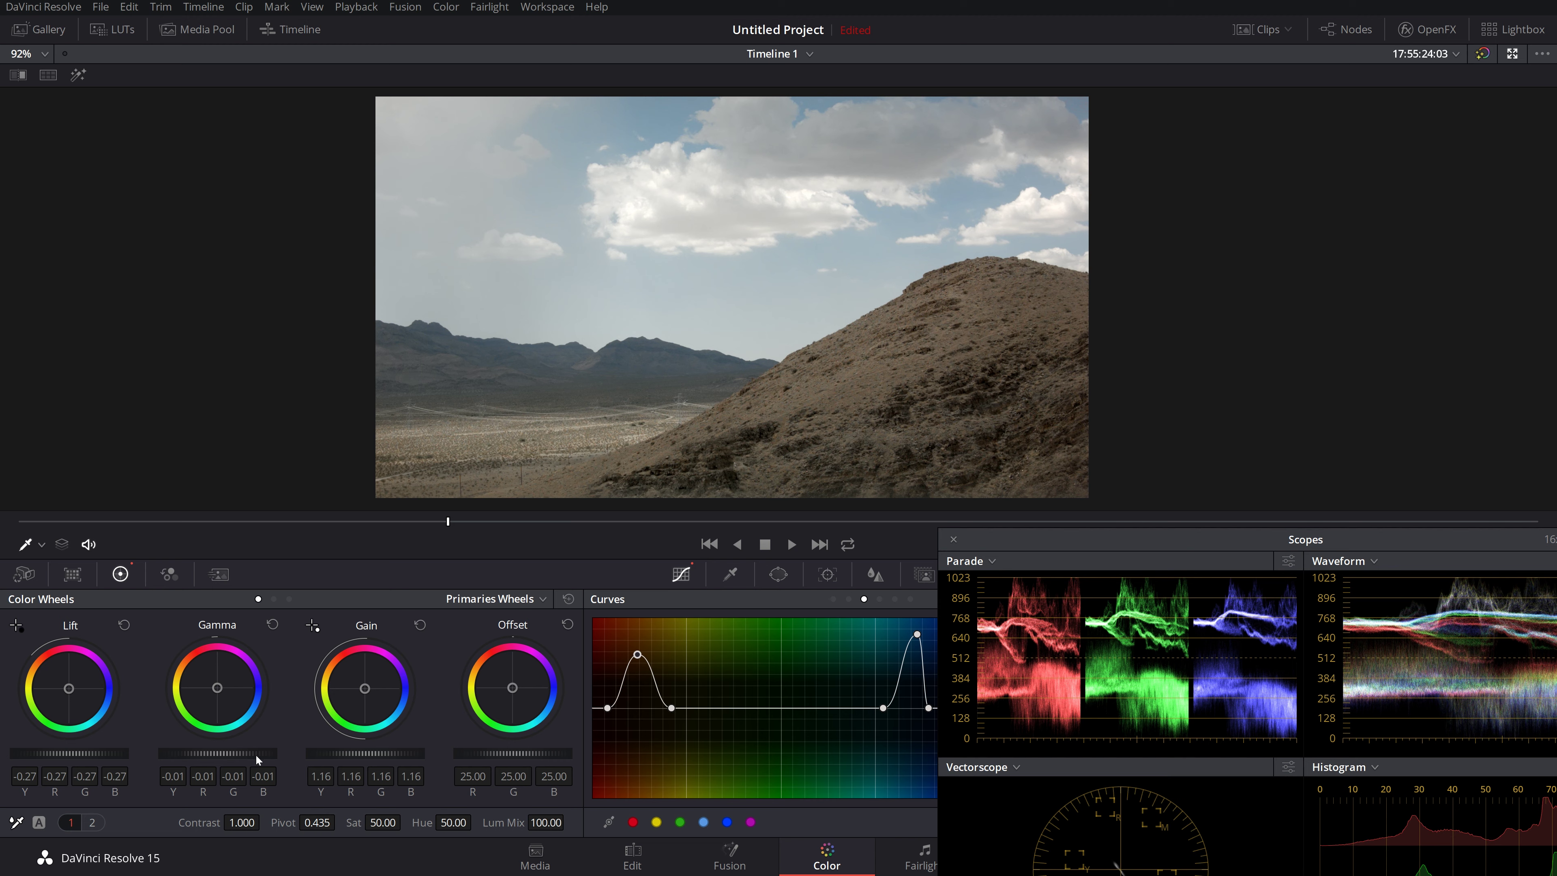
Step: Scrub through the desert clip to review the grade, then close the scopes
left_click_drag(468, 519, 382, 557)
left_click_drag(631, 557, 1080, 604)
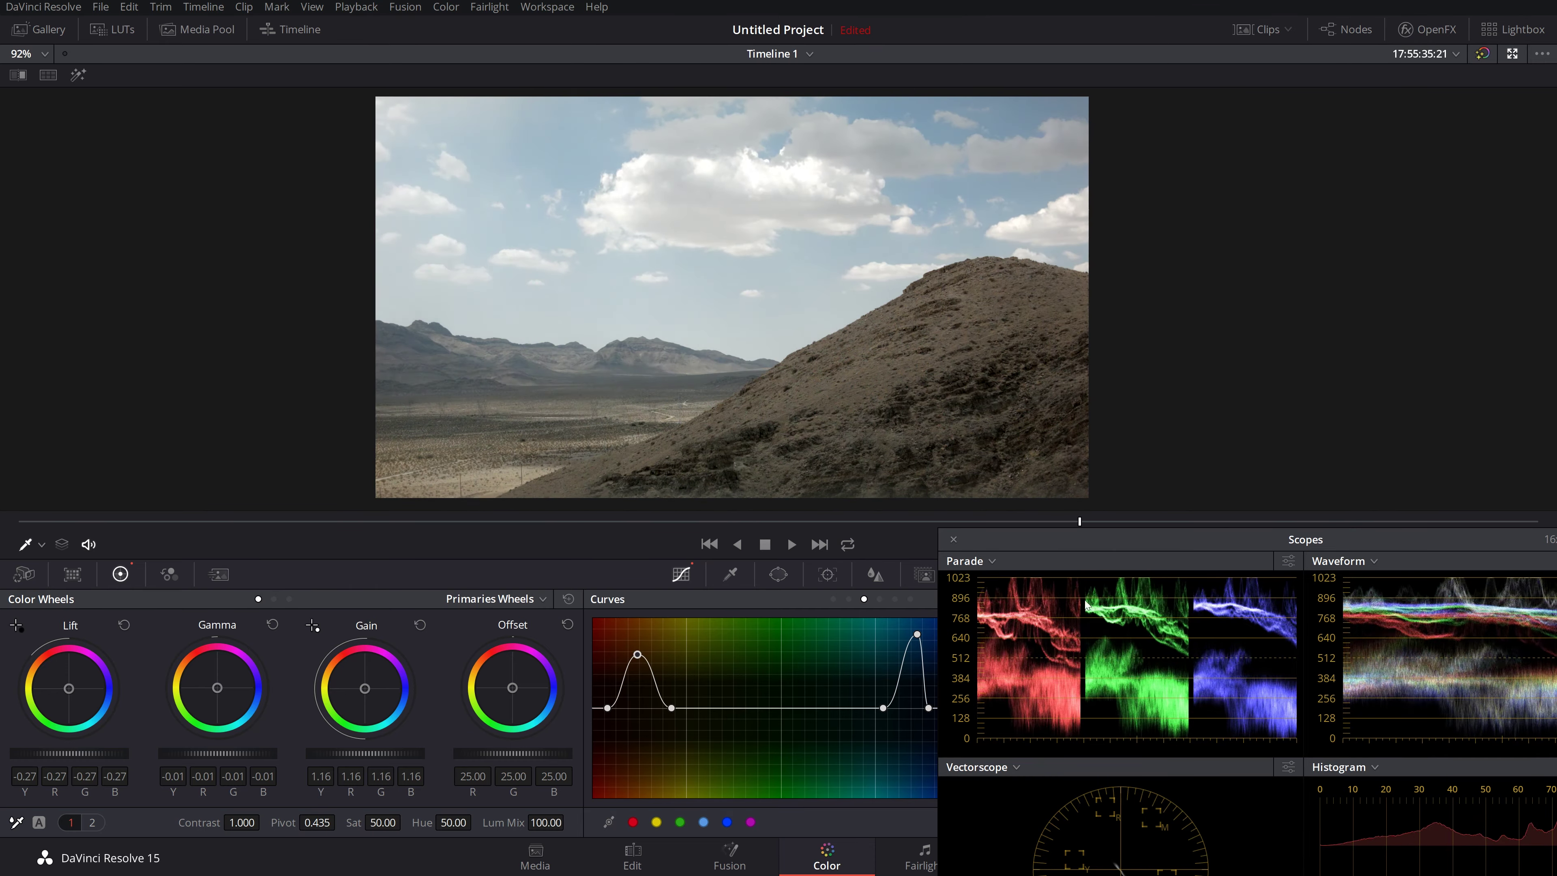
left_click_drag(1306, 633, 2, 592)
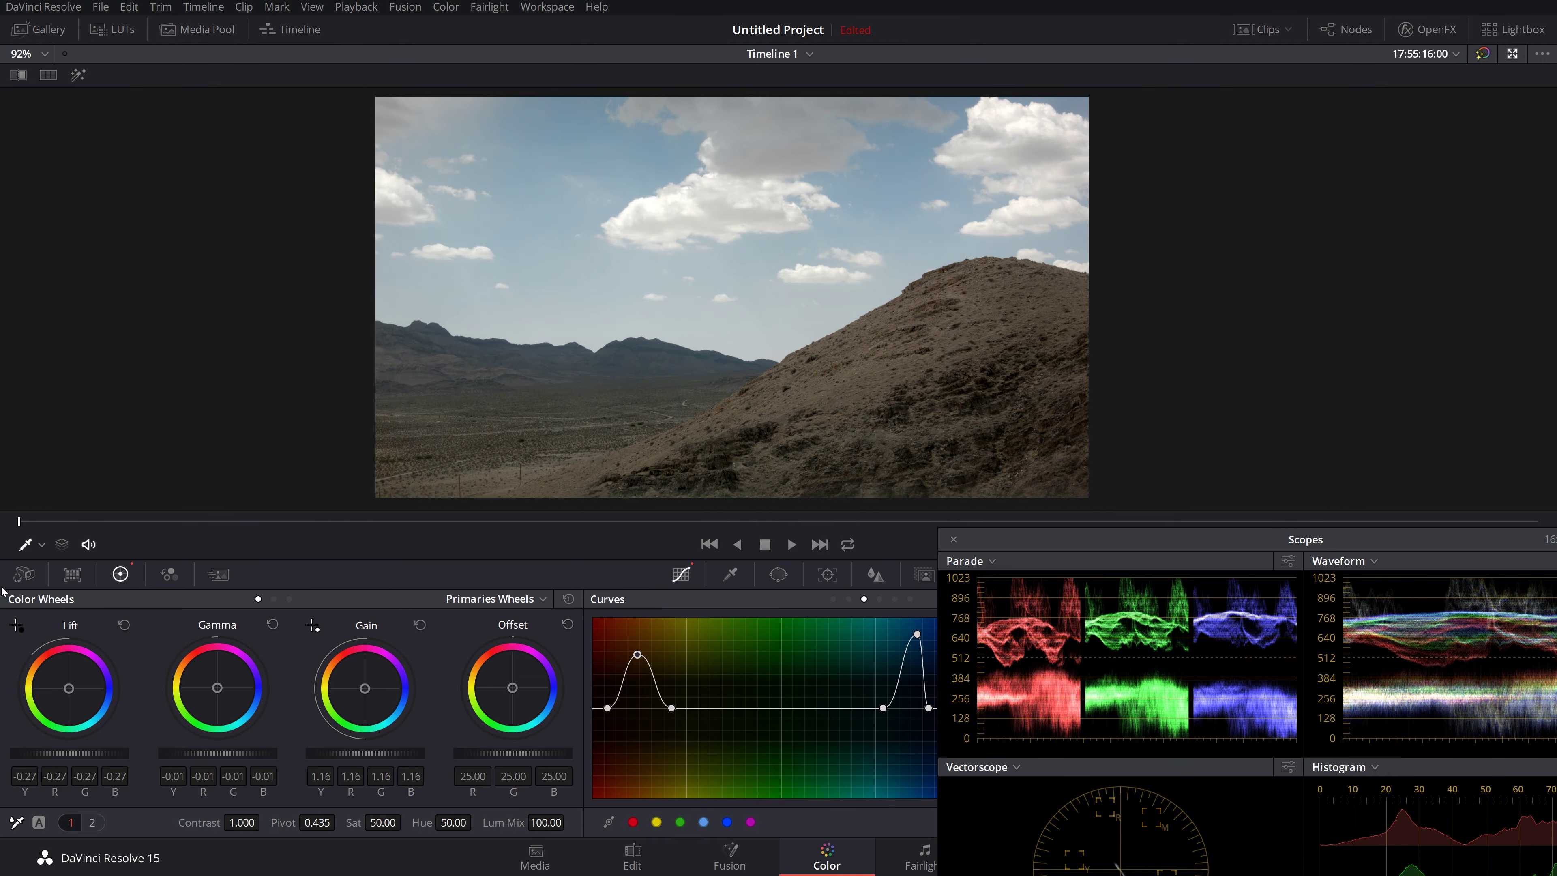
left_click(954, 541)
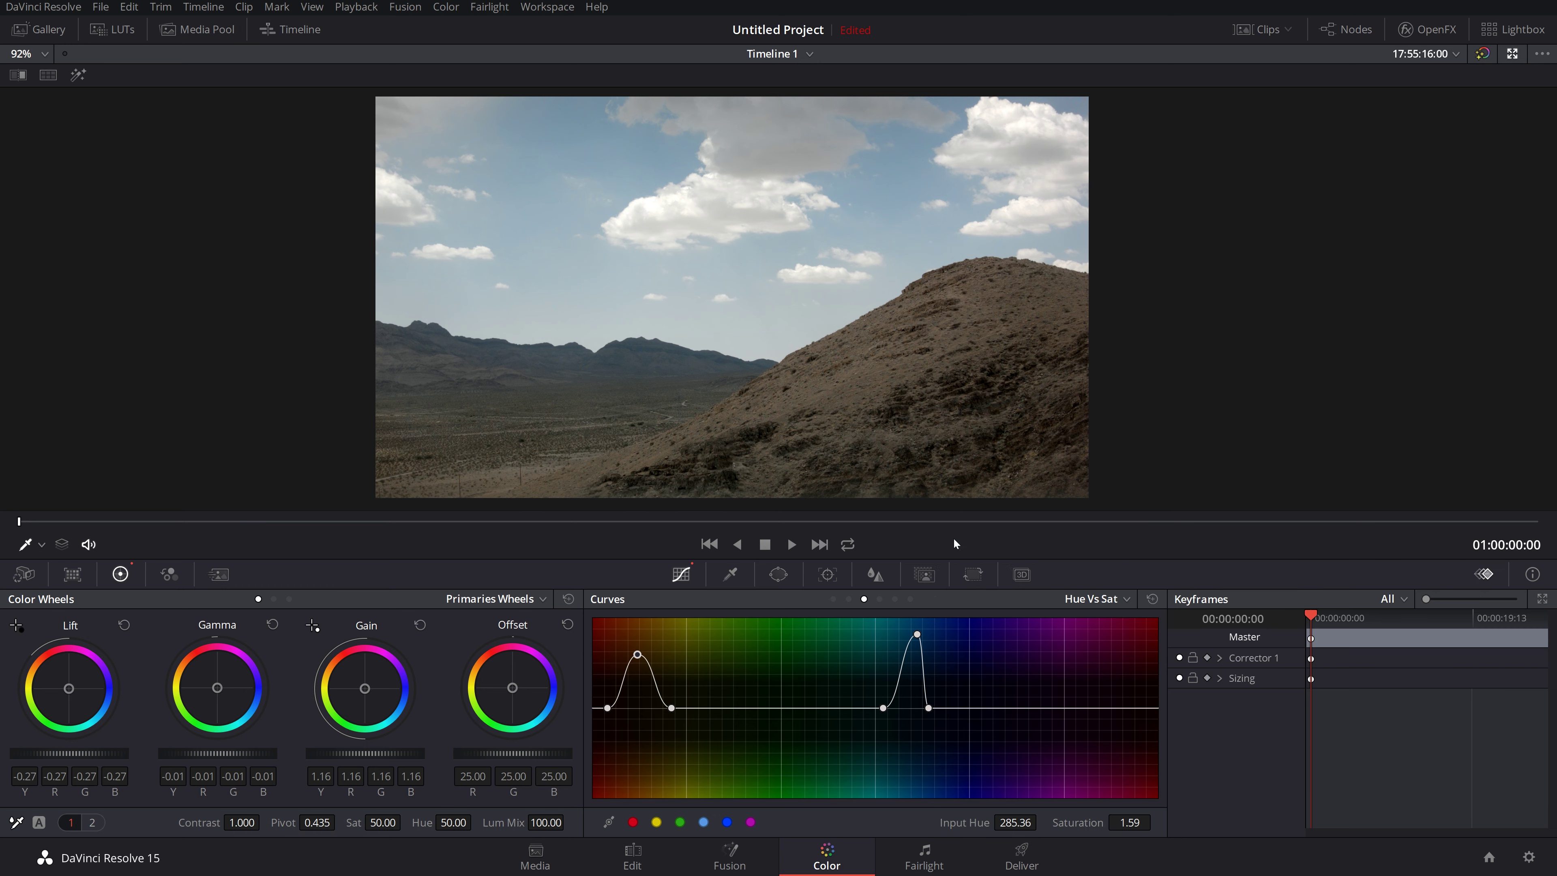
Step: Play through the clips, stop playback, and exit the enhanced viewer
key("space")
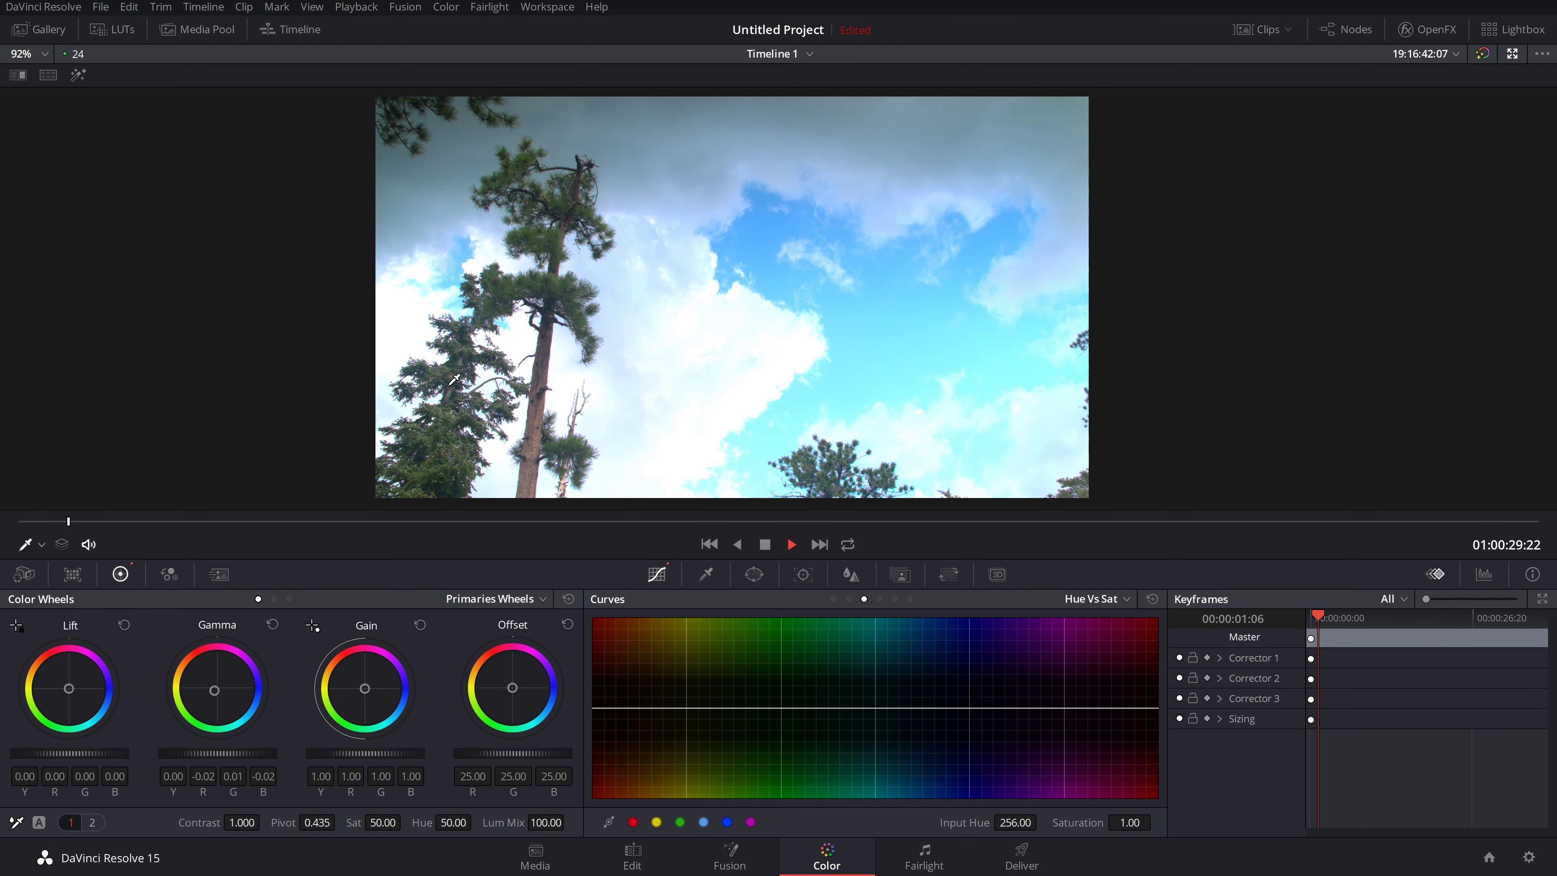
key("space")
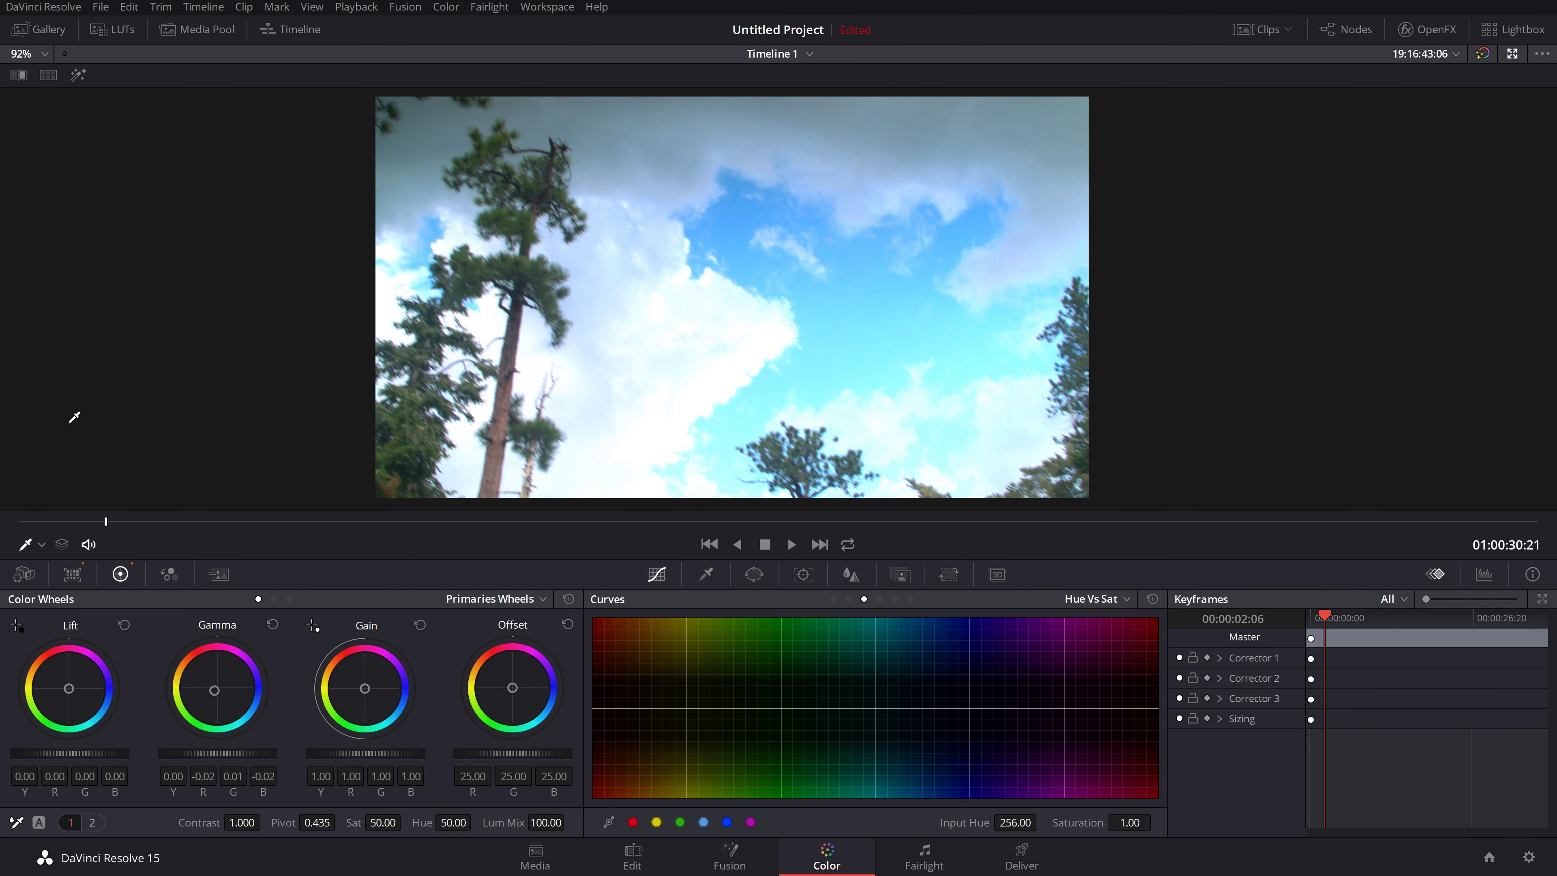
left_click(1512, 54)
Step: Restore the full Color page layout and turn on the viewer's Split Screen comparison
left_click(78, 454)
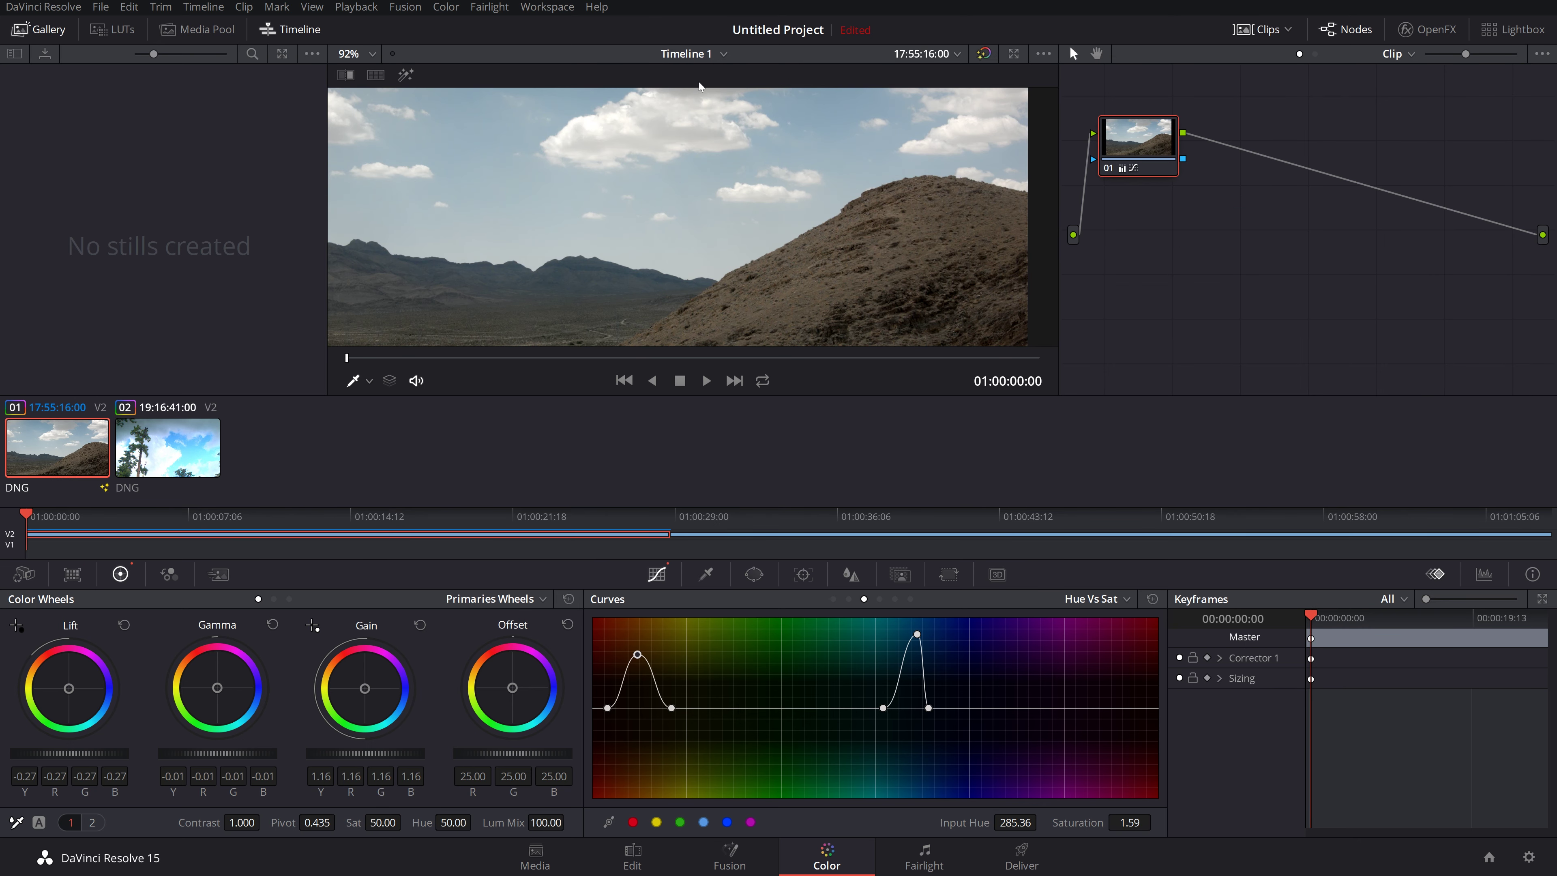
right_click(738, 185)
mouse_move(920, 421)
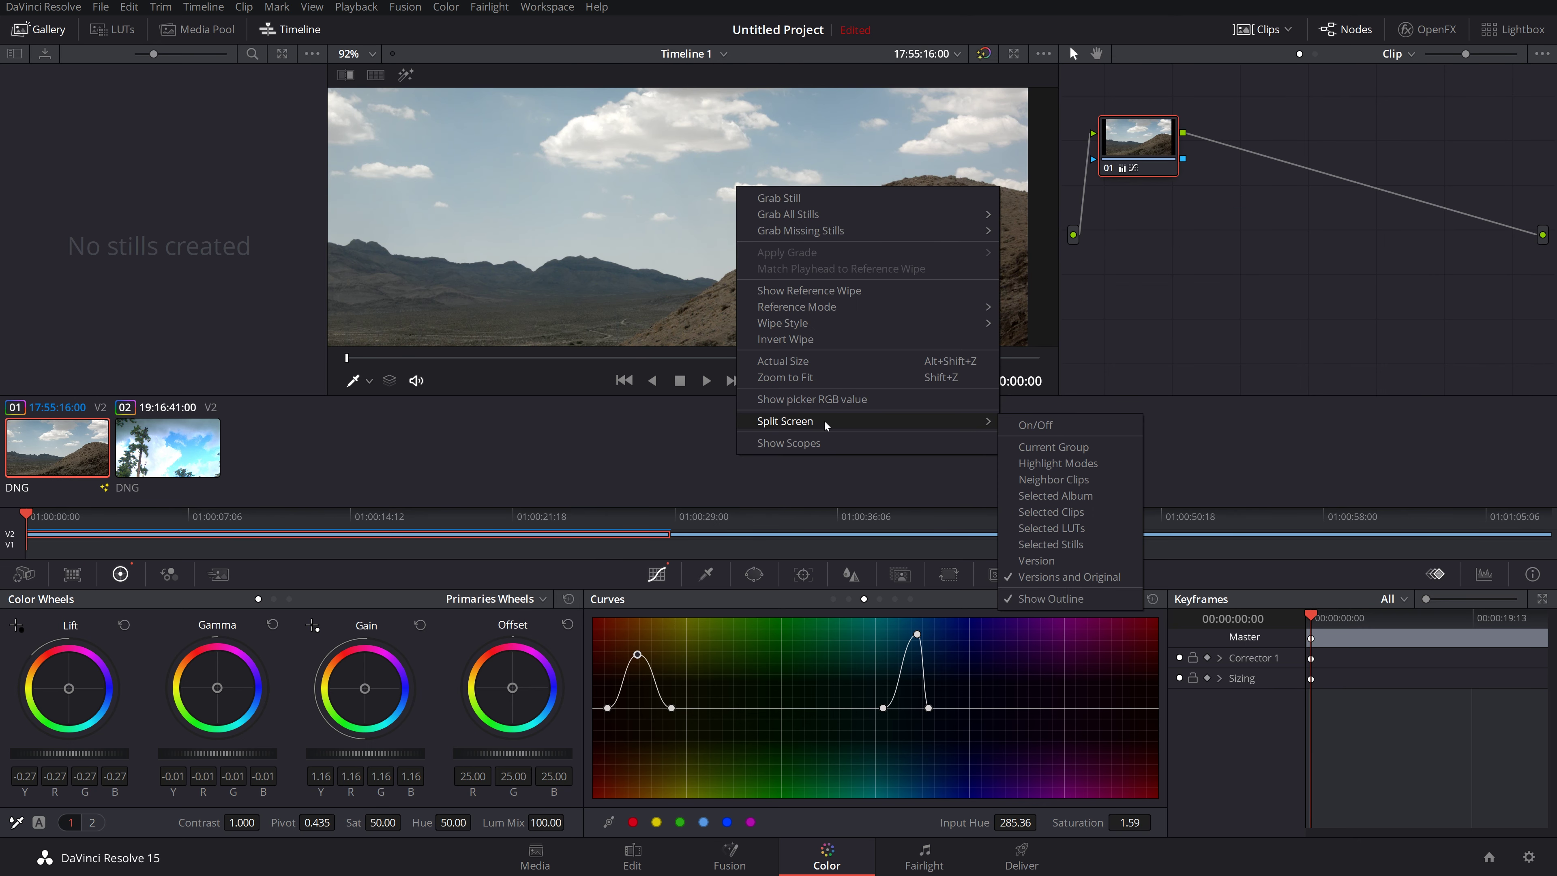
left_click(1070, 427)
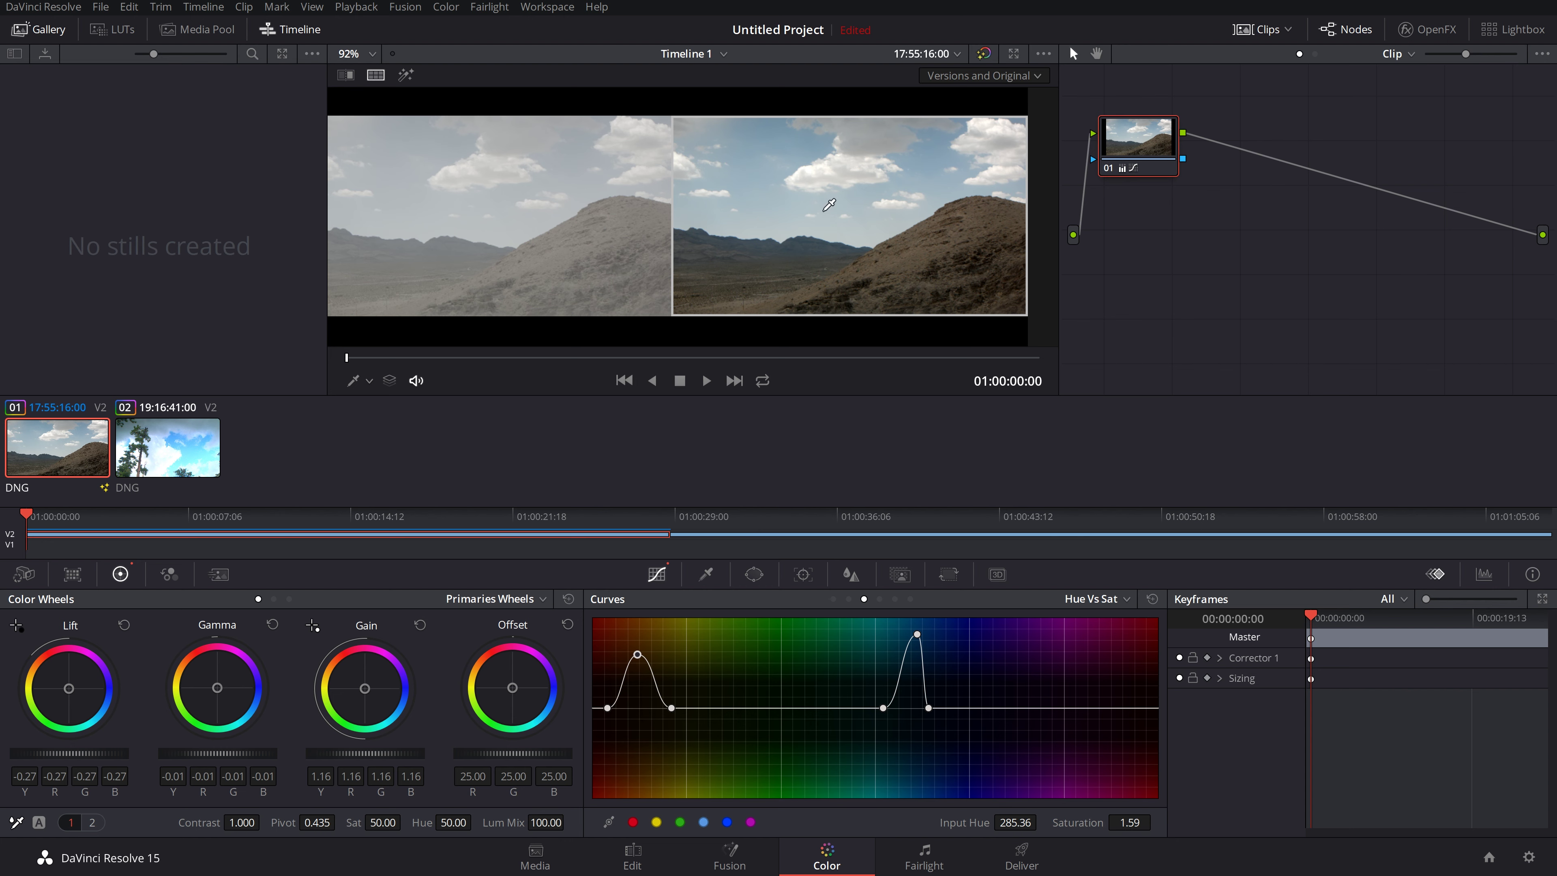
Step: Scrub about 13 seconds into the desert clip and reposition node 01 in the node graph
scroll(671, 215, "down", 3)
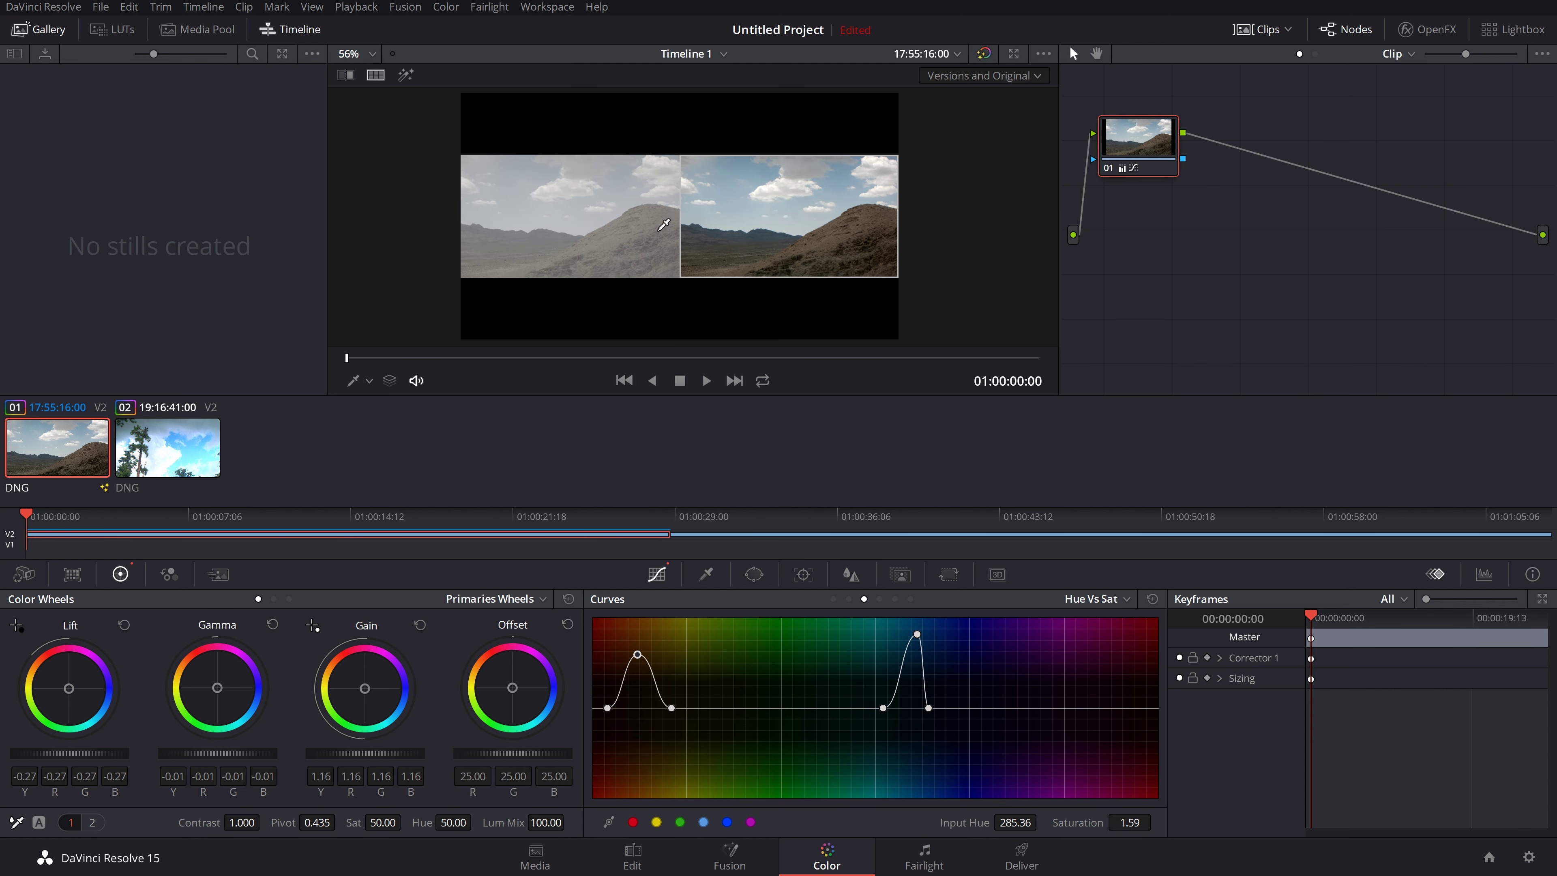
scroll(663, 228, "up", 1)
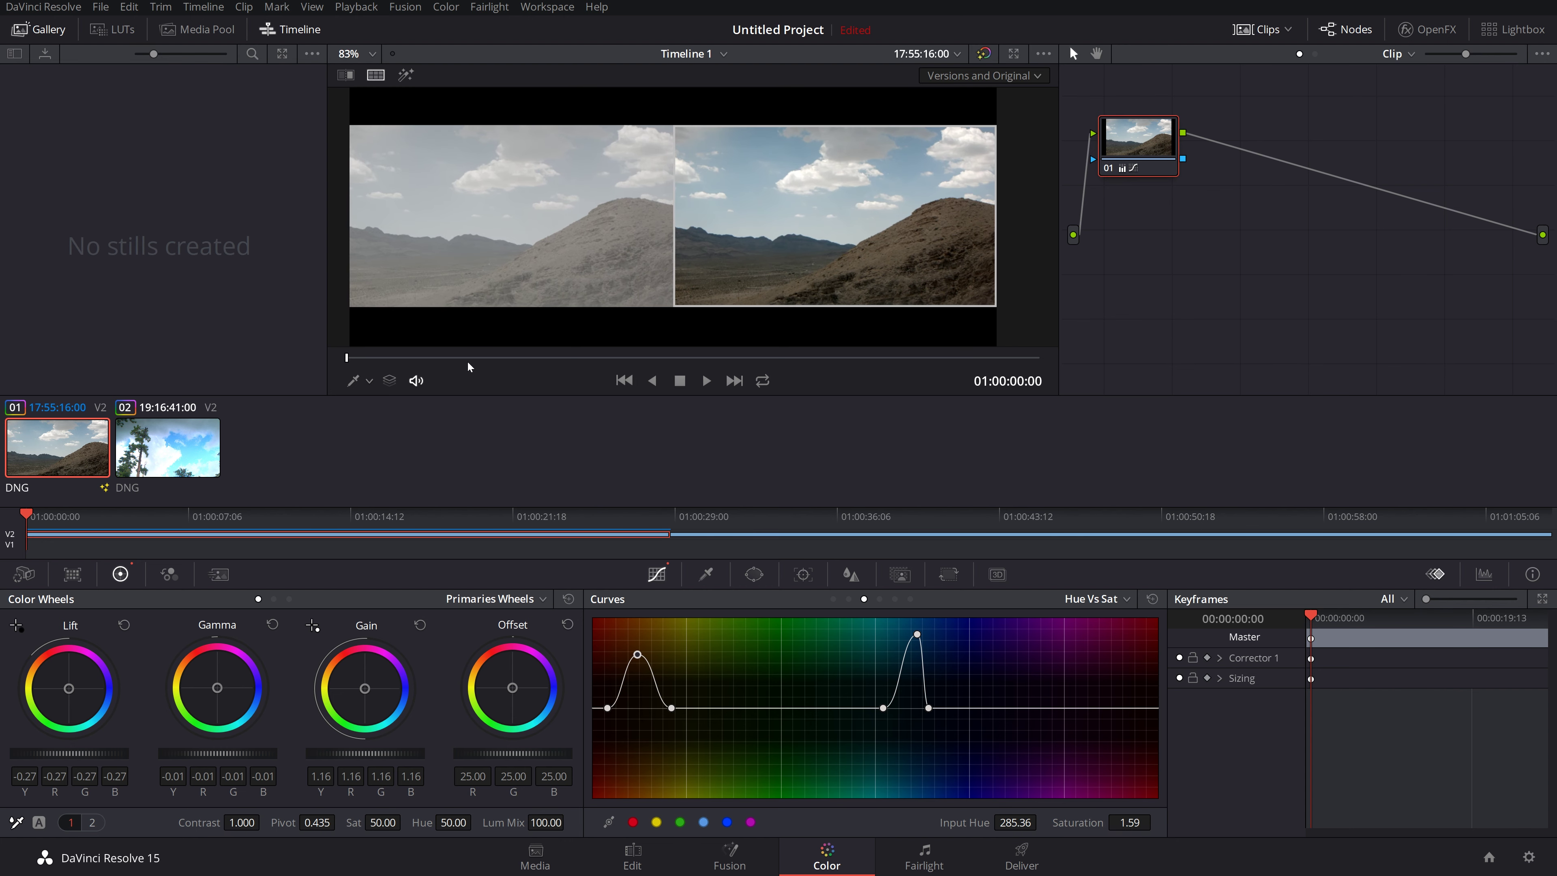
left_click_drag(470, 357, 652, 357)
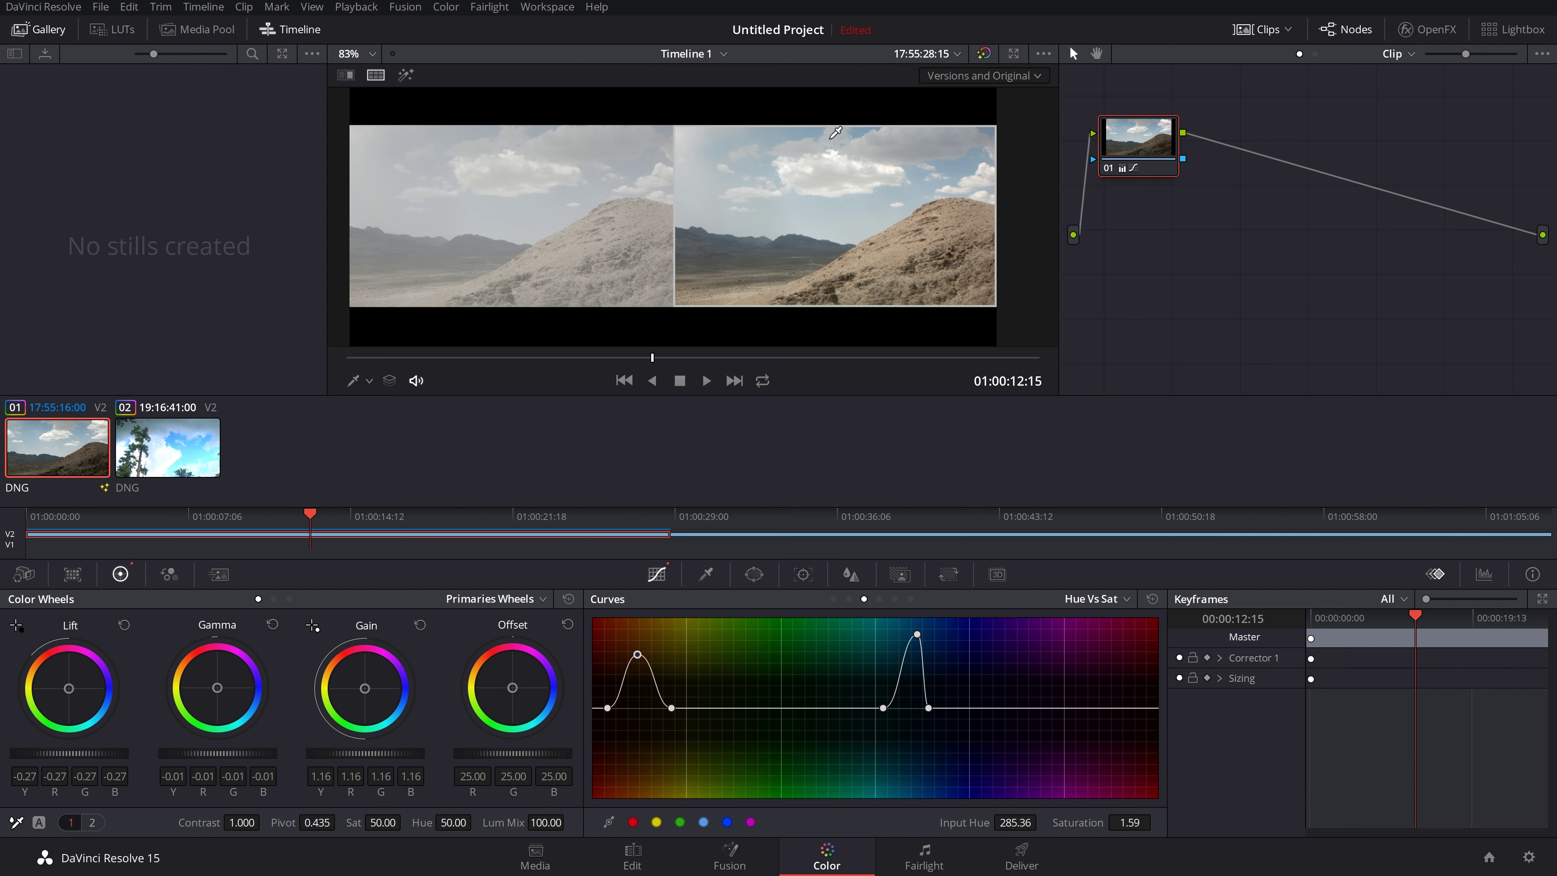
mouse_move(1134, 146)
left_mouse_down()
mouse_move(1165, 239)
mouse_move(1156, 152)
left_mouse_up()
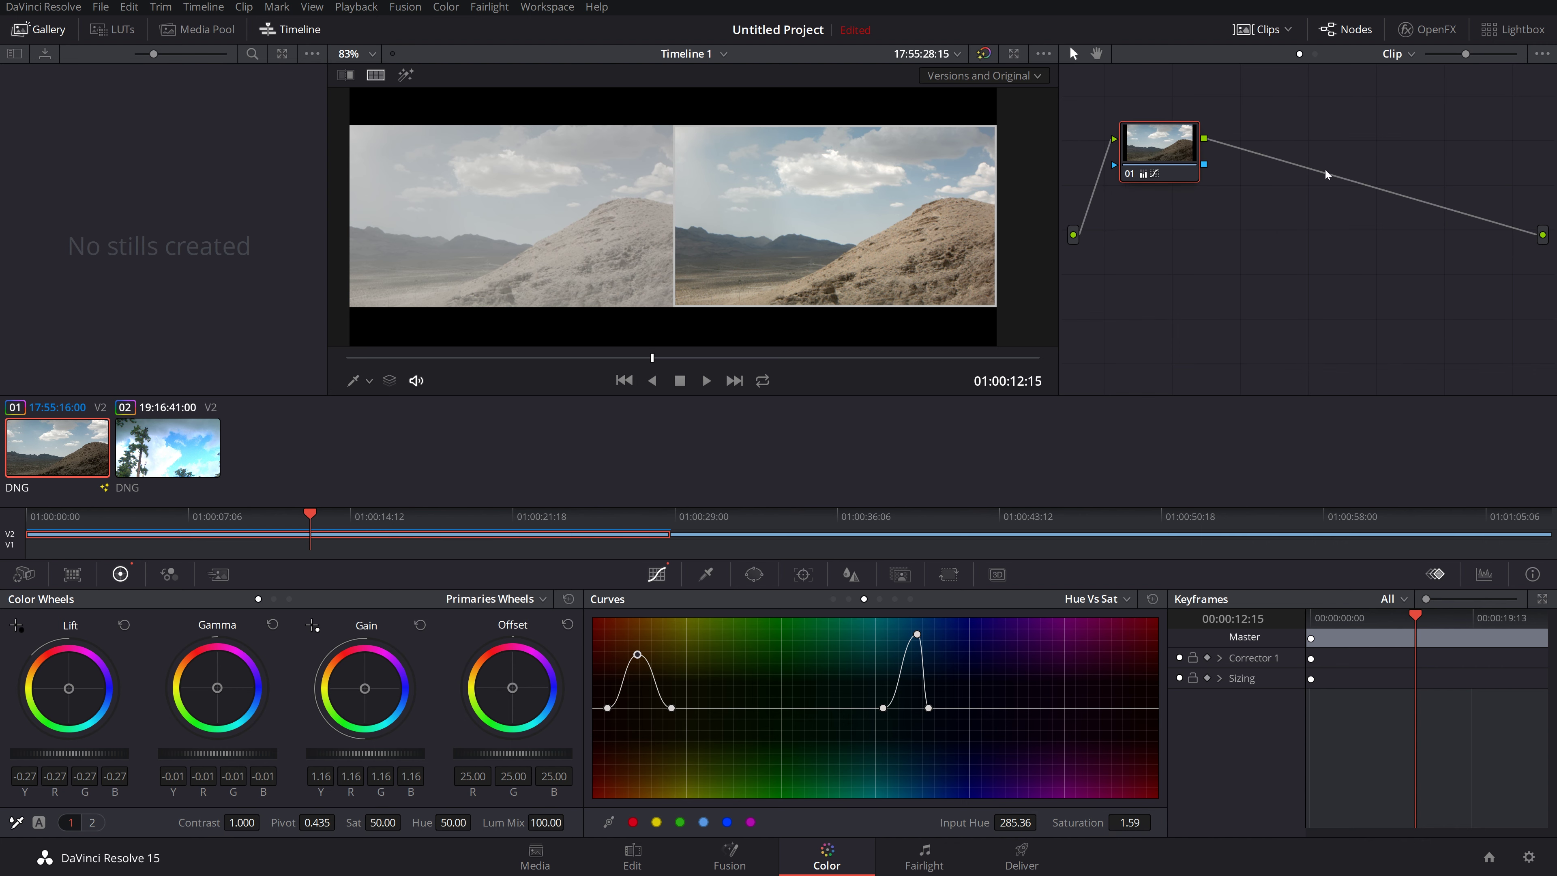
right_click(1251, 211)
Step: Add corrector node 02 and wire it between node 01 and the final output
mouse_move(1293, 236)
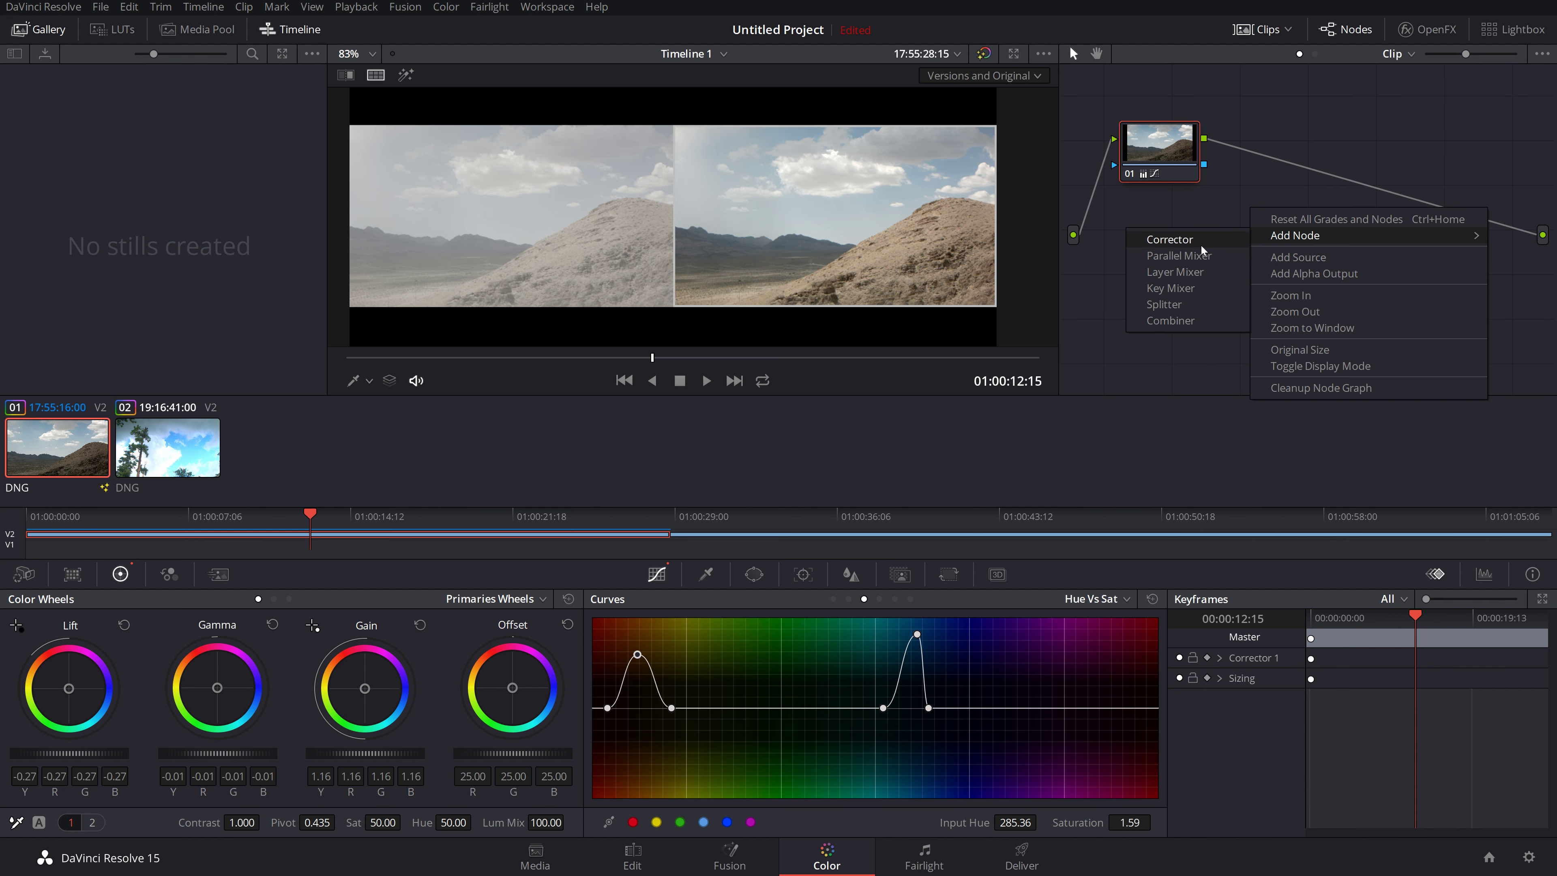
left_click(1169, 239)
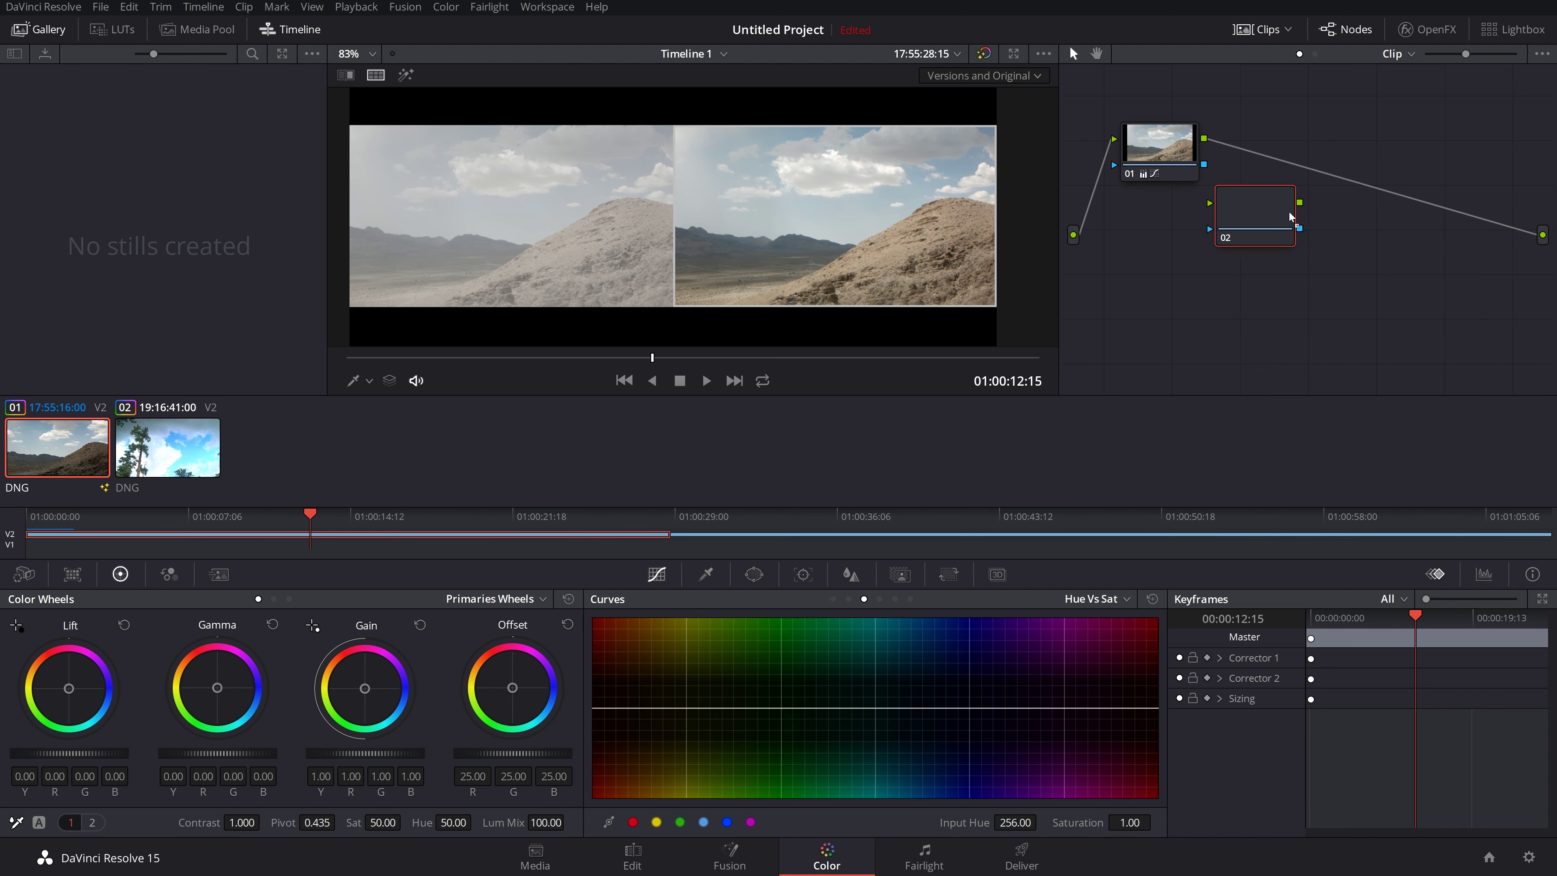
left_click(1386, 216)
left_click_drag(1204, 139, 1543, 235)
left_click_drag(1316, 224, 1338, 165)
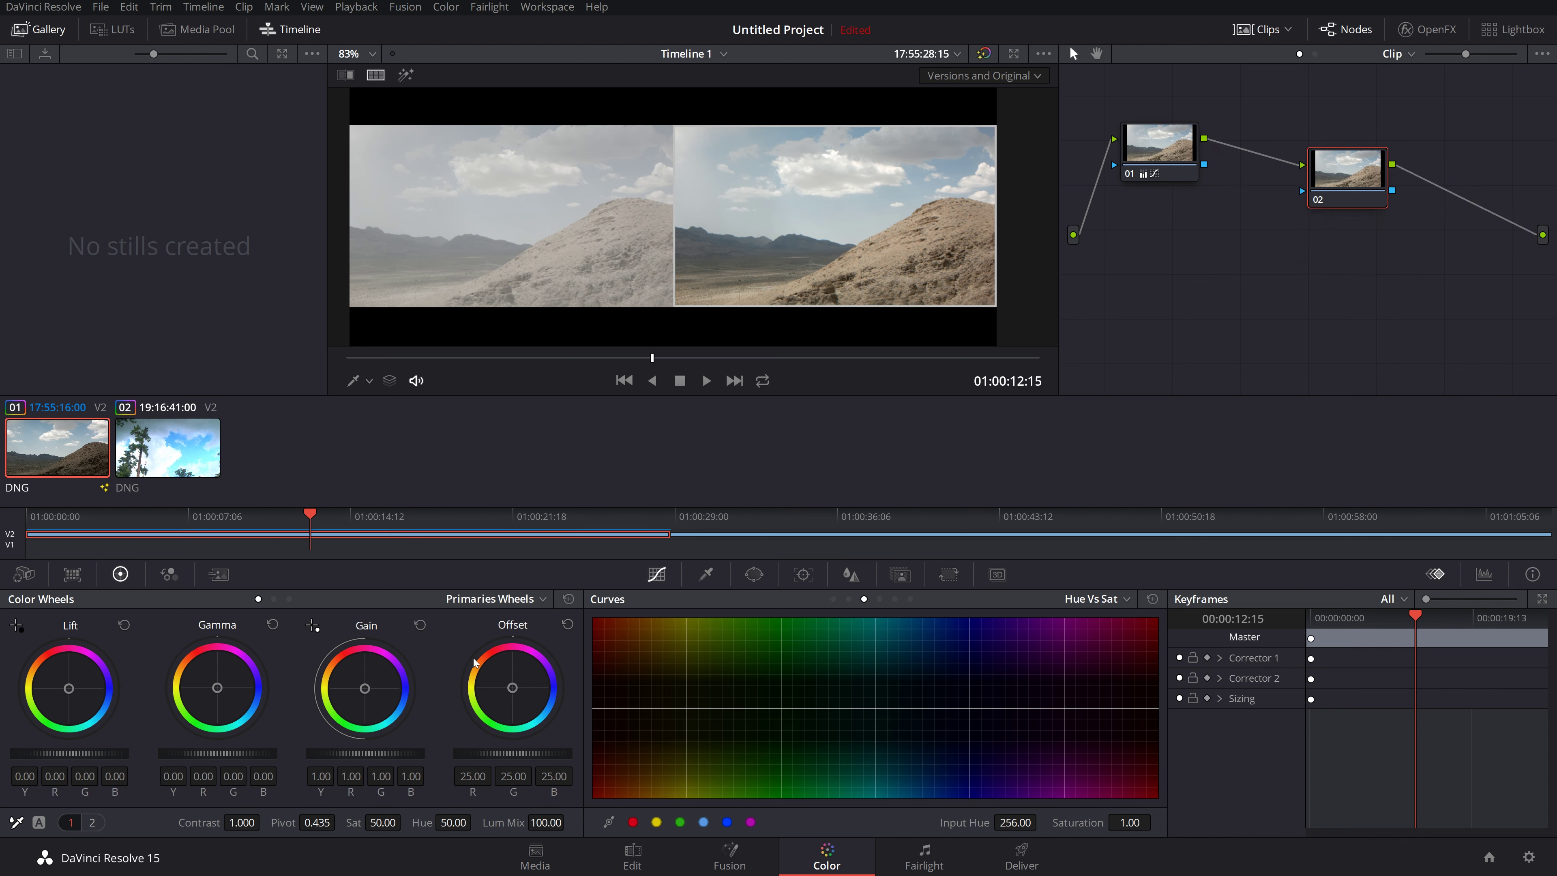
Step: Grade node 02 with magenta Gain, warmer greener Gamma and green Lift
right_click(770, 238)
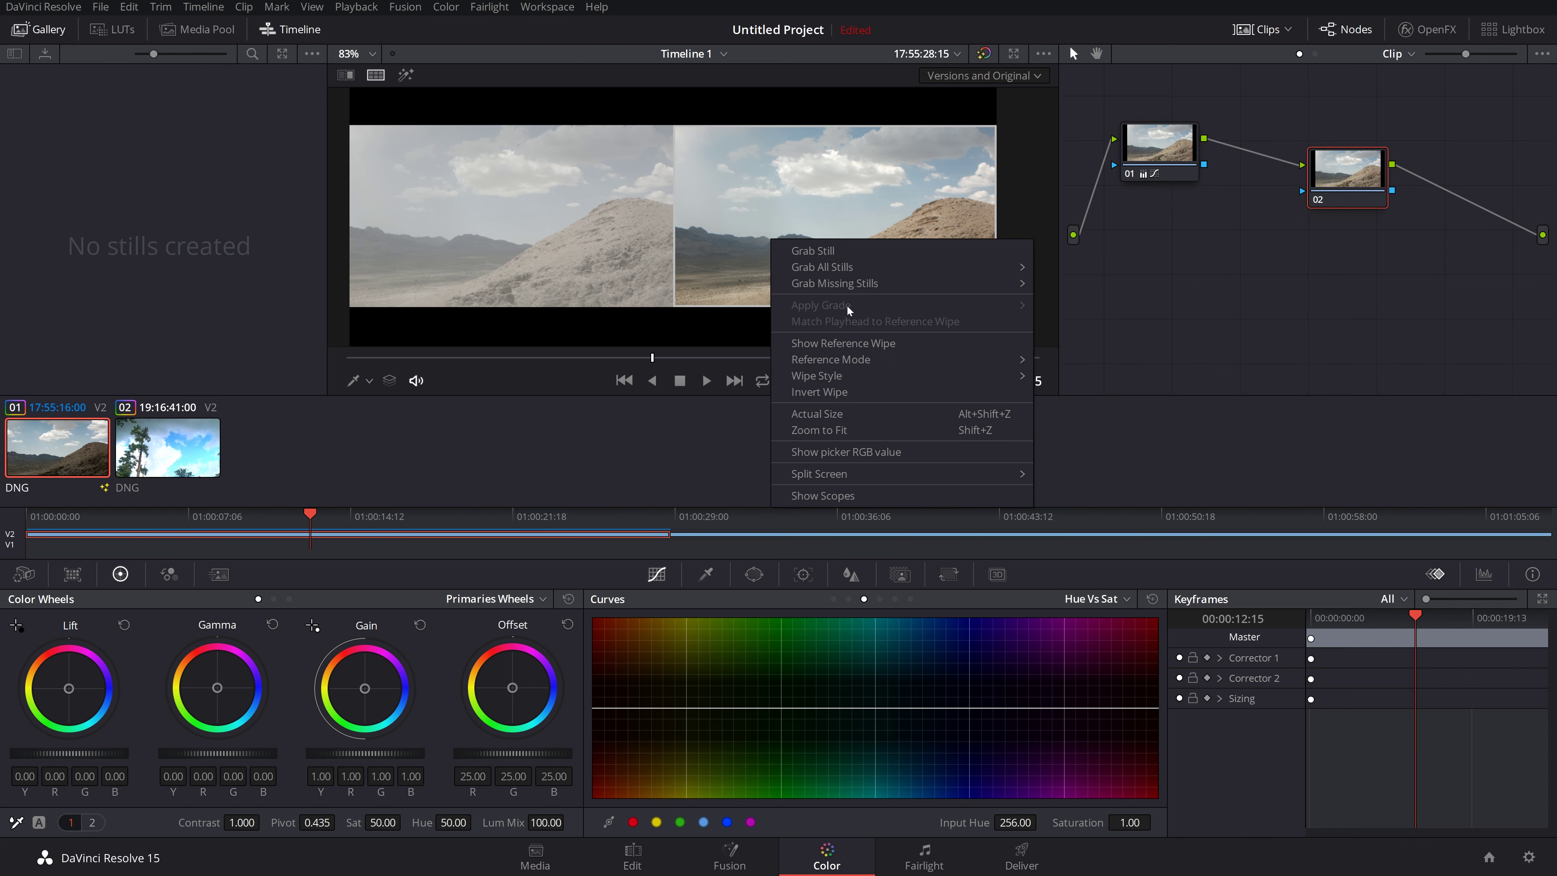
mouse_move(850, 475)
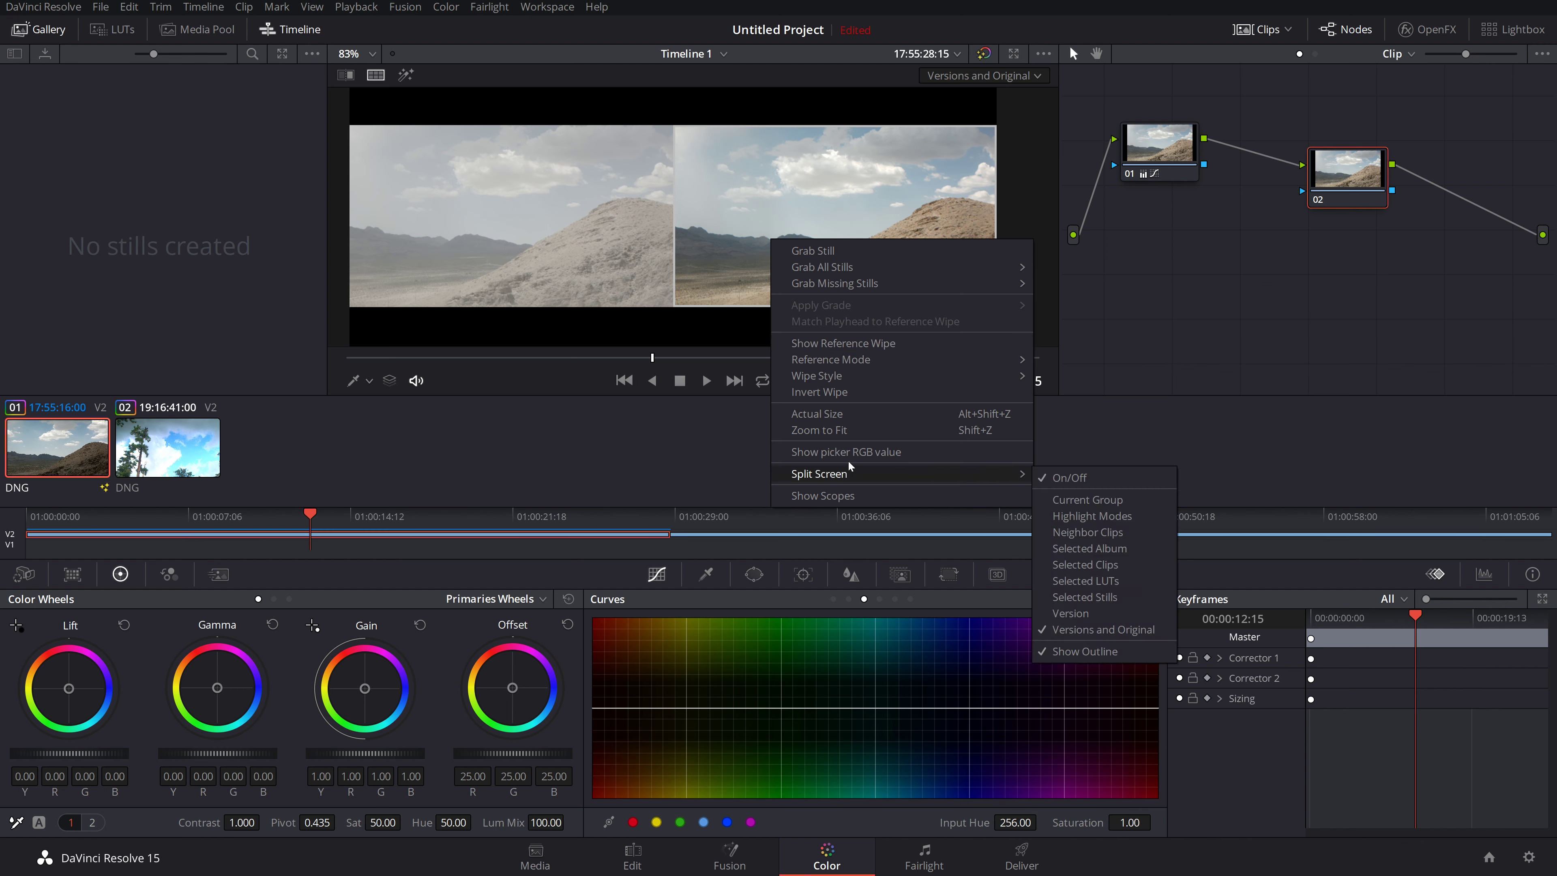
left_click(817, 202)
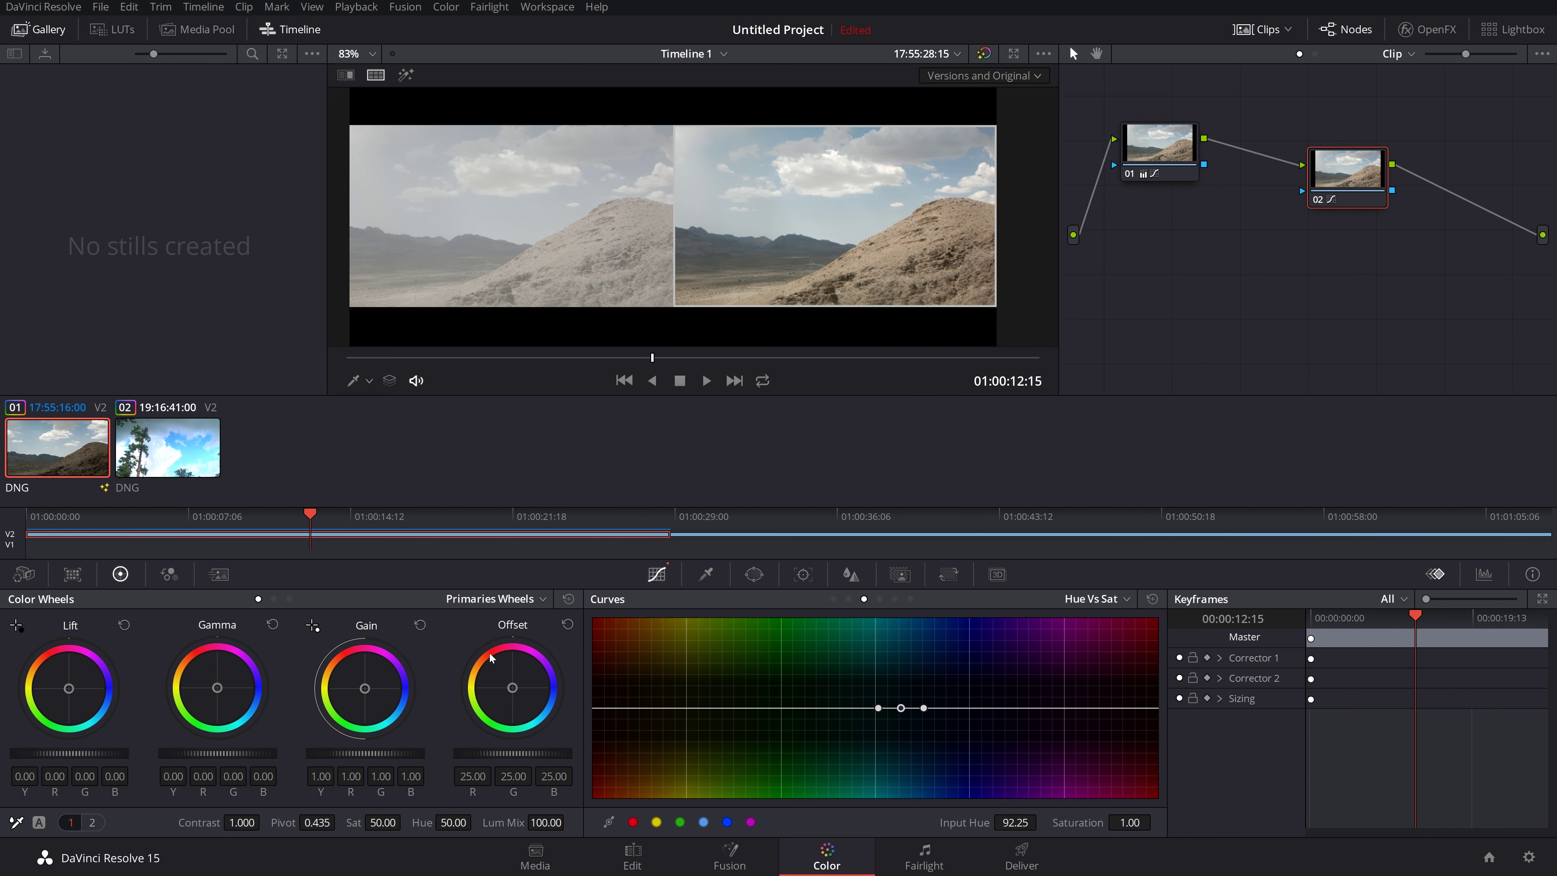
left_click_drag(361, 698, 366, 684)
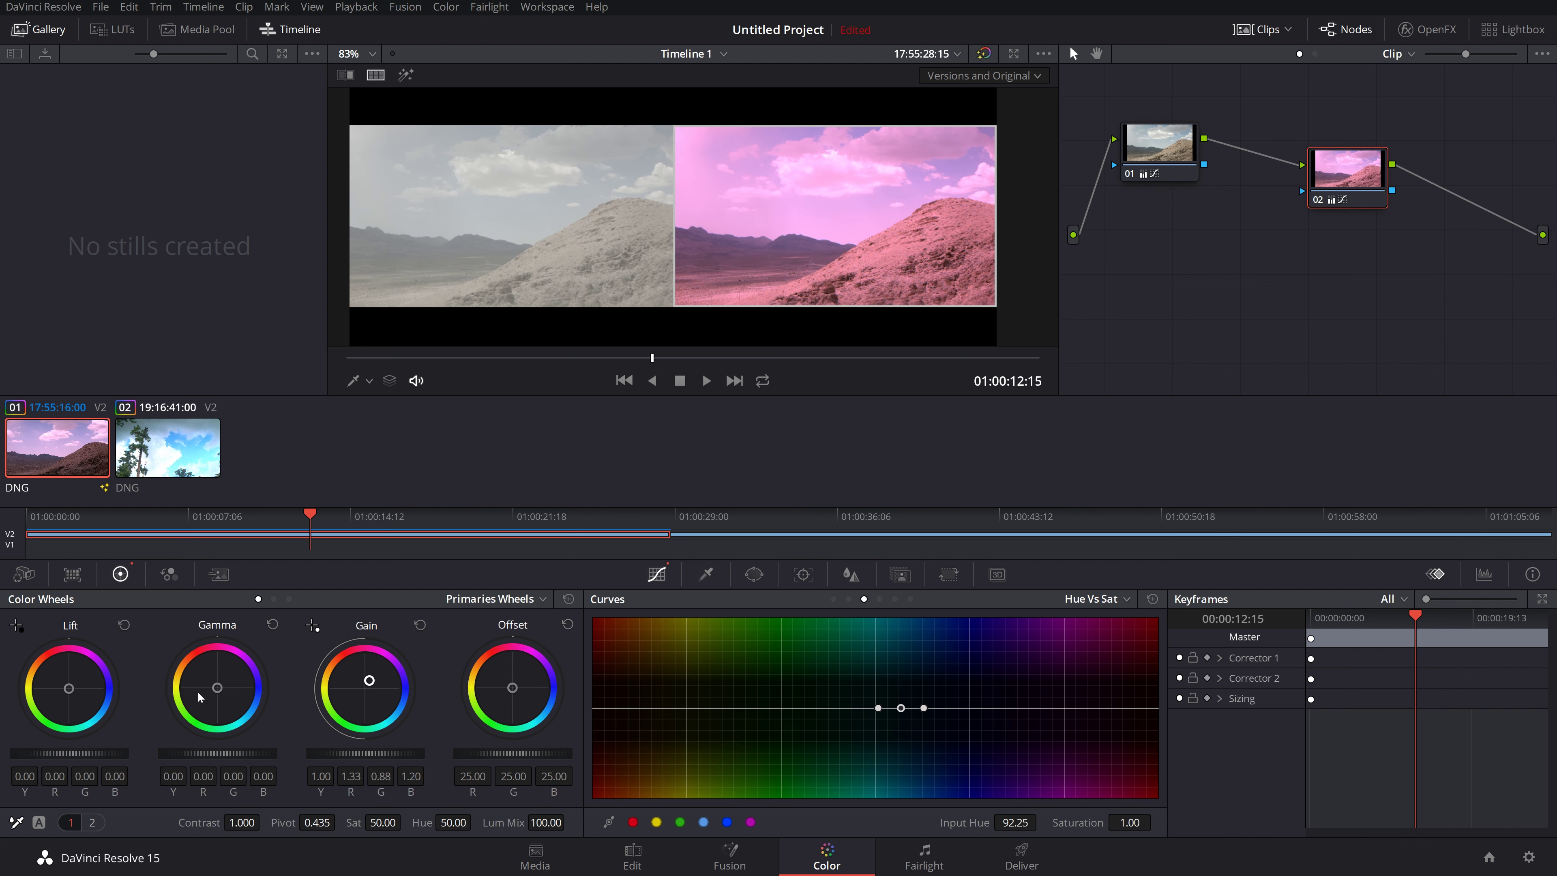
mouse_move(221, 689)
left_mouse_down()
mouse_move(201, 704)
mouse_move(242, 707)
left_mouse_up()
left_click_drag(70, 692, 45, 714)
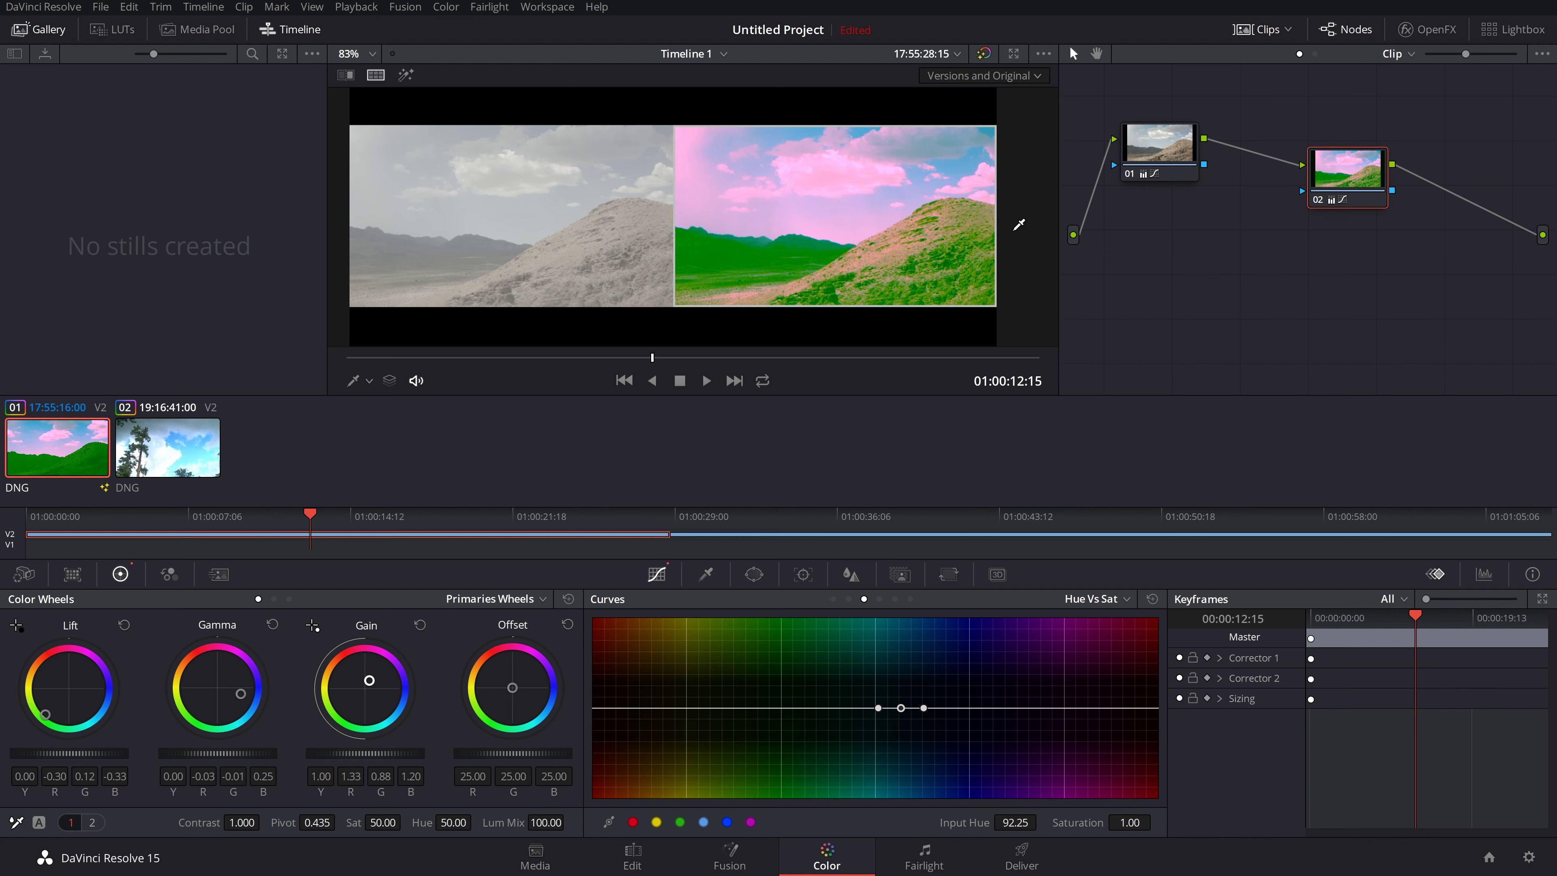
Step: Rearrange nodes 01 and 02 neatly in the node graph
left_click_drag(1341, 169, 1357, 105)
left_click_drag(1155, 166, 1166, 277)
left_click_drag(1356, 110, 1358, 189)
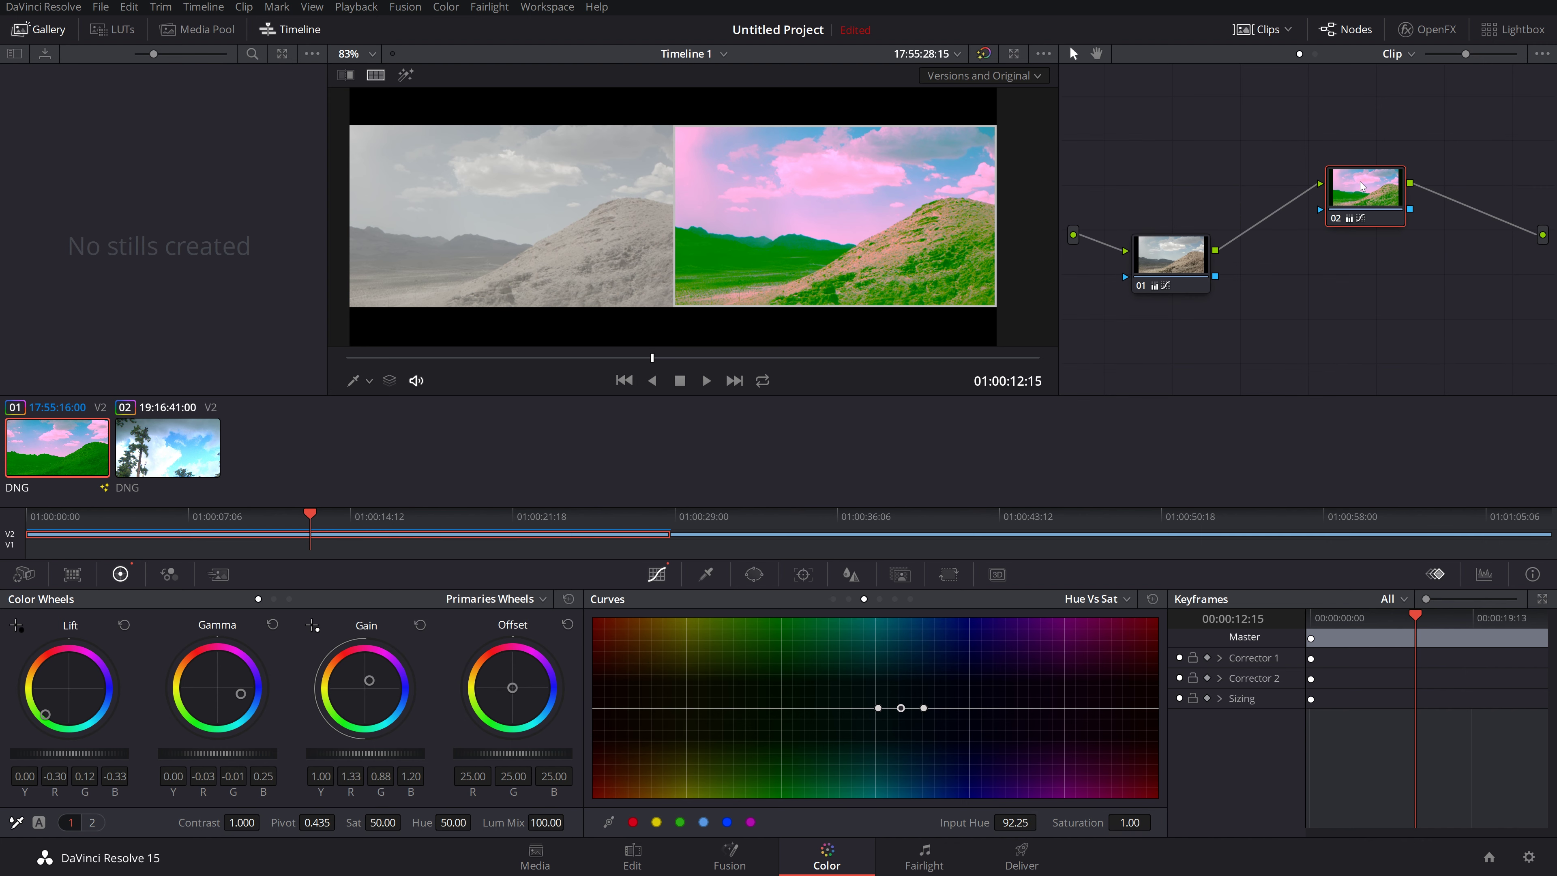
Step: Disconnect pink node 02 so node 01 feeds the output directly, and turn split screen off
left_click_drag(1382, 178, 1333, 104)
left_click_drag(1217, 251, 1548, 236)
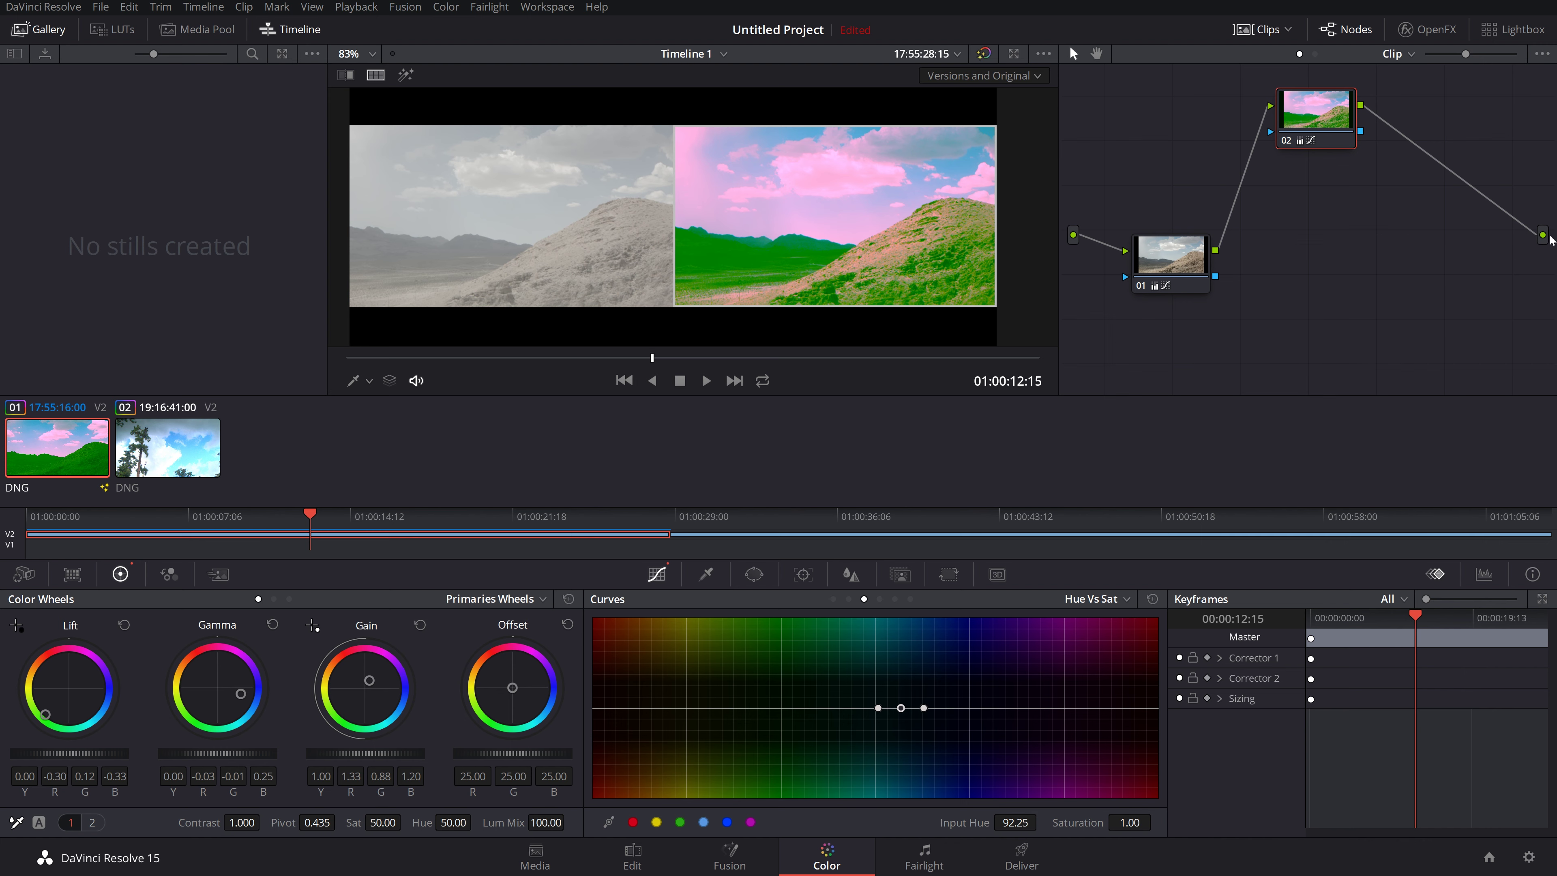
left_click_drag(1269, 109, 1212, 103)
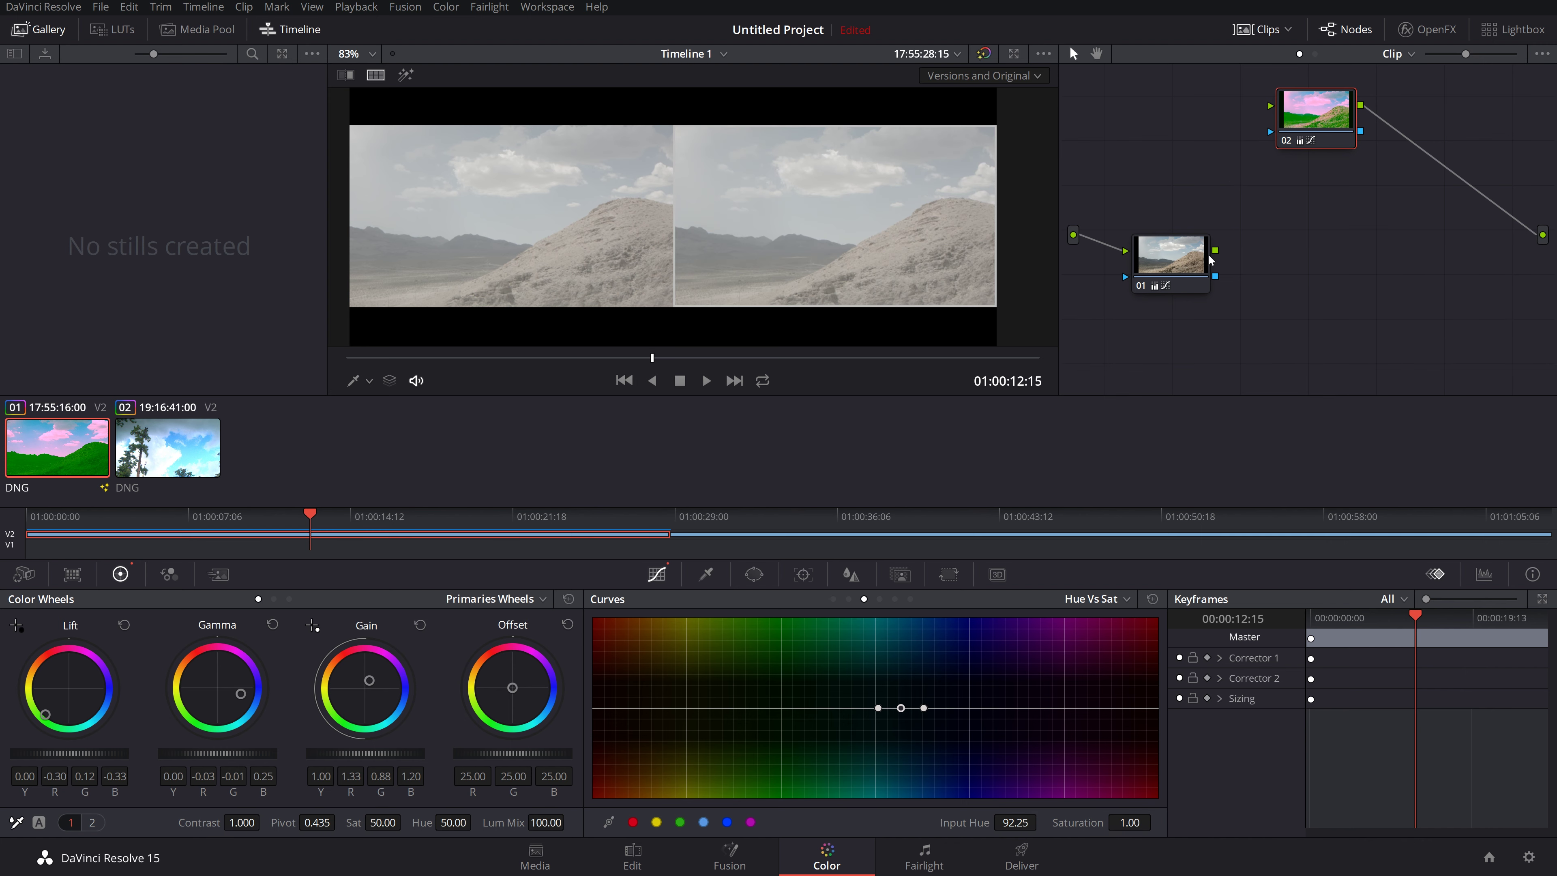
left_click_drag(1216, 251, 1542, 236)
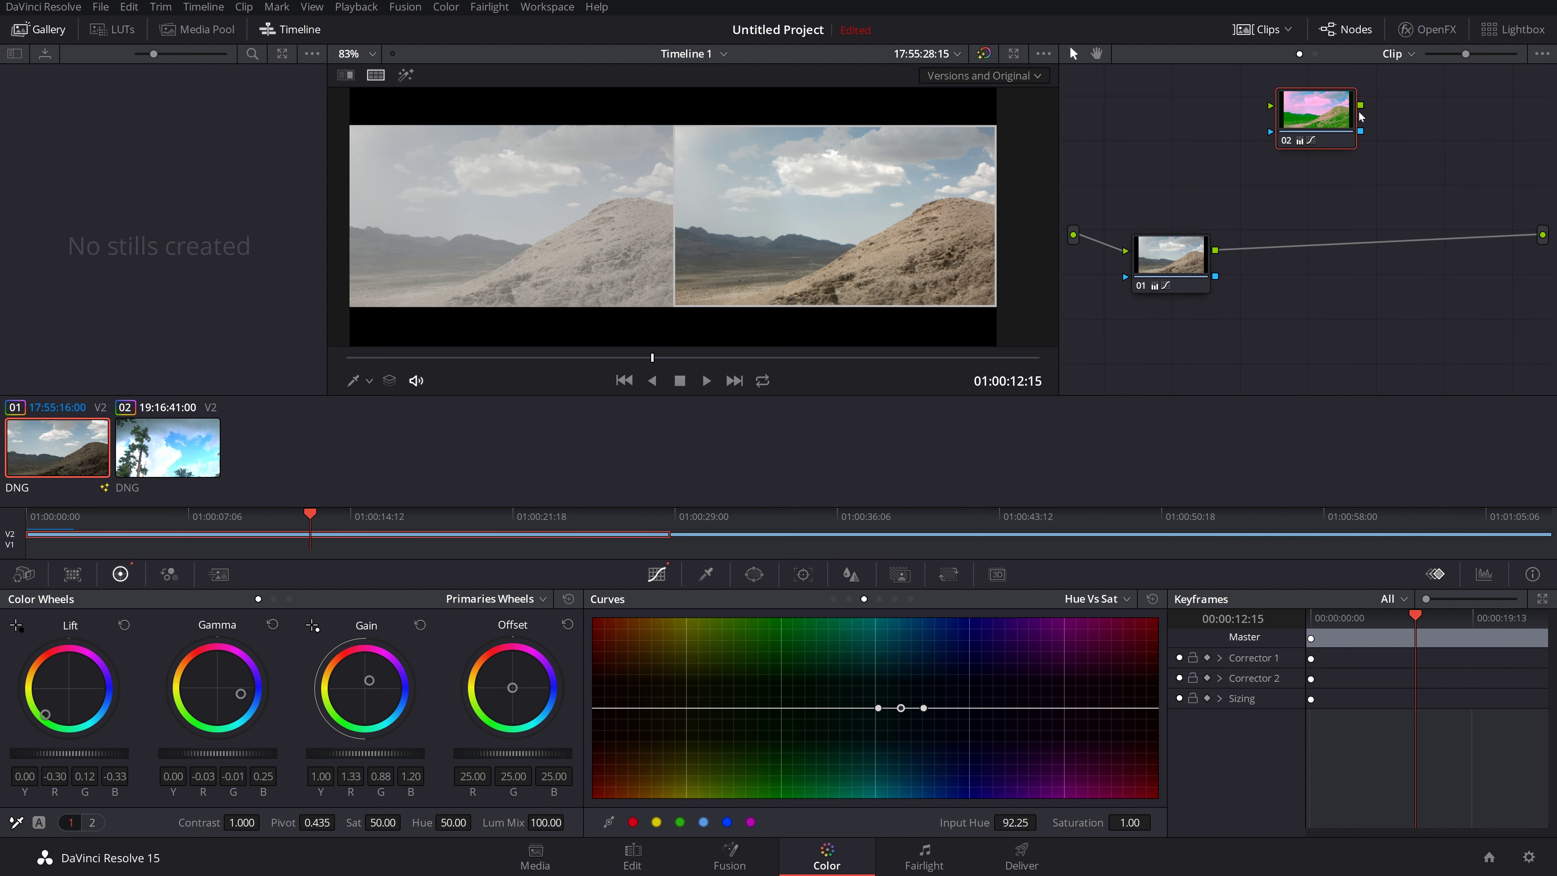
left_click_drag(1318, 118, 1335, 143)
left_click_drag(1134, 270, 1186, 253)
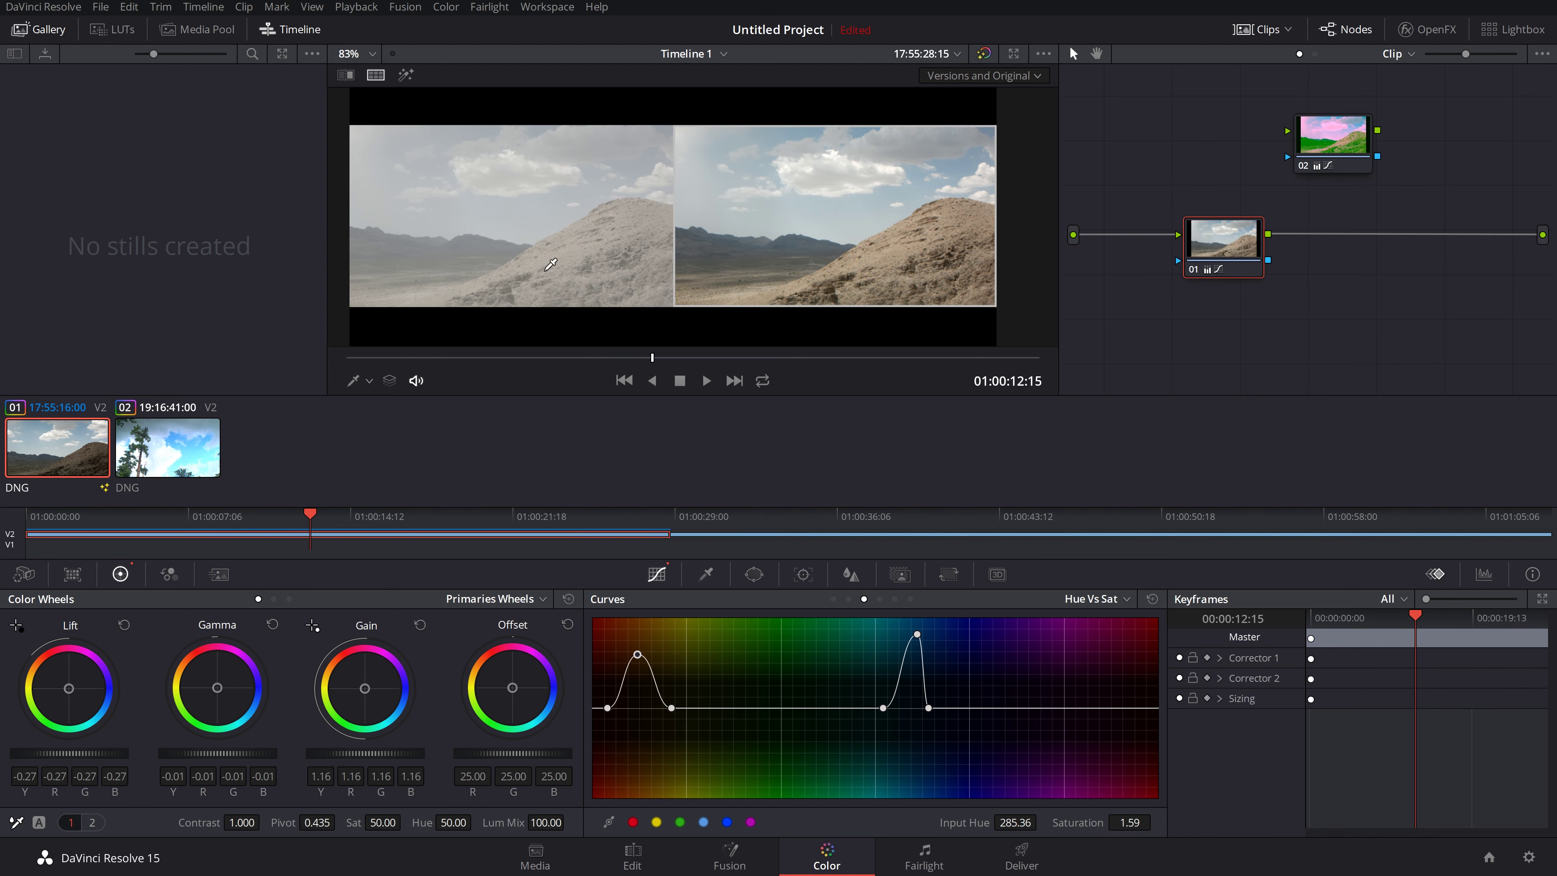
right_click(528, 262)
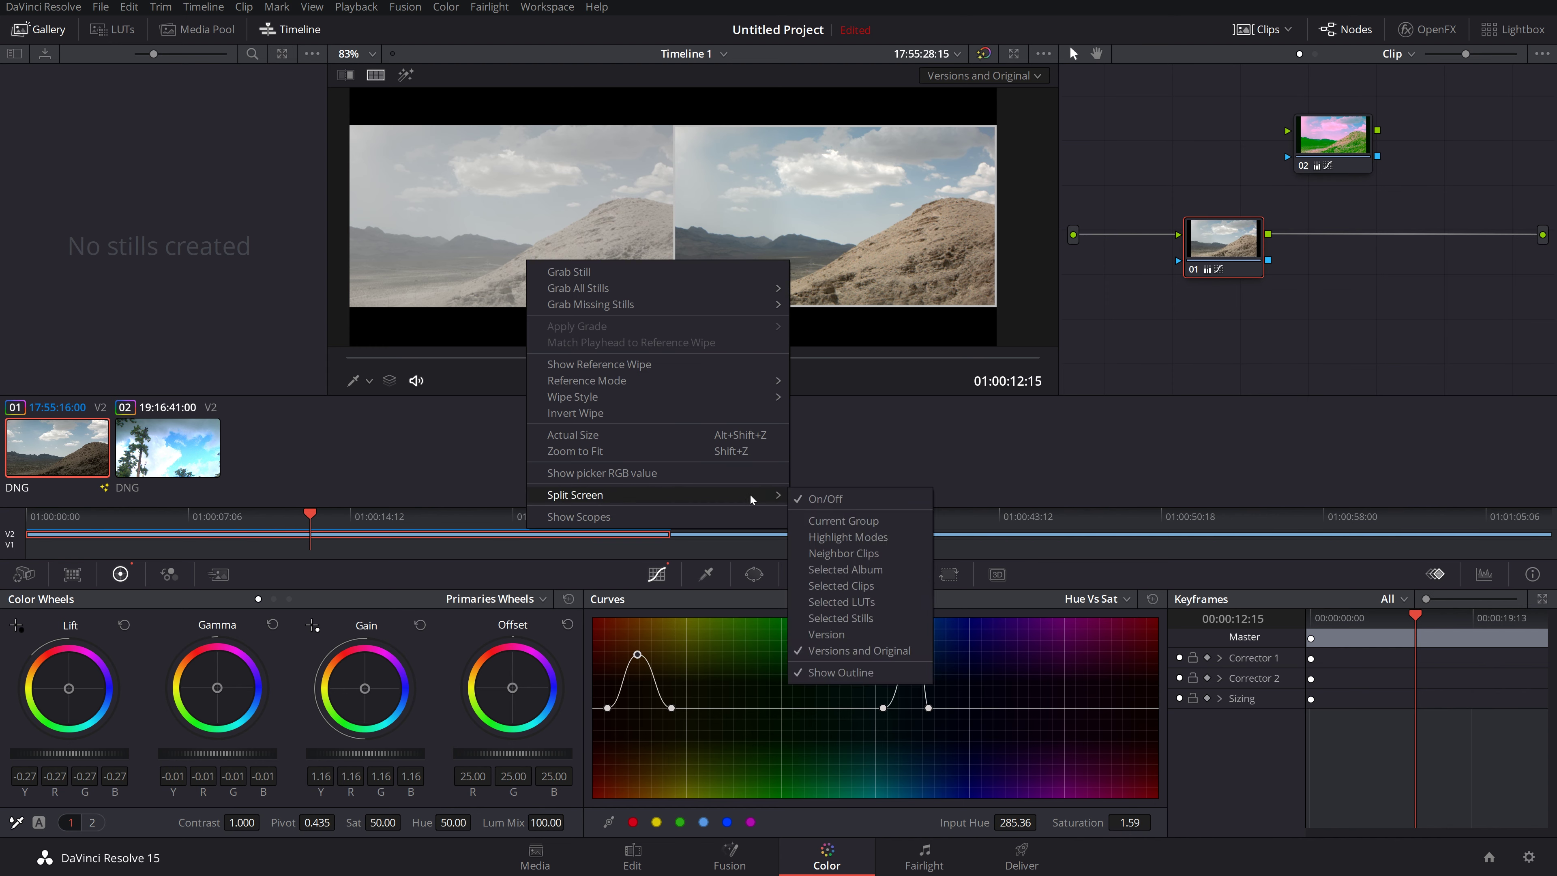
left_click(815, 499)
Step: Switch between clips 02 and 01 and scrub through the desert clip's footage
left_click(158, 452)
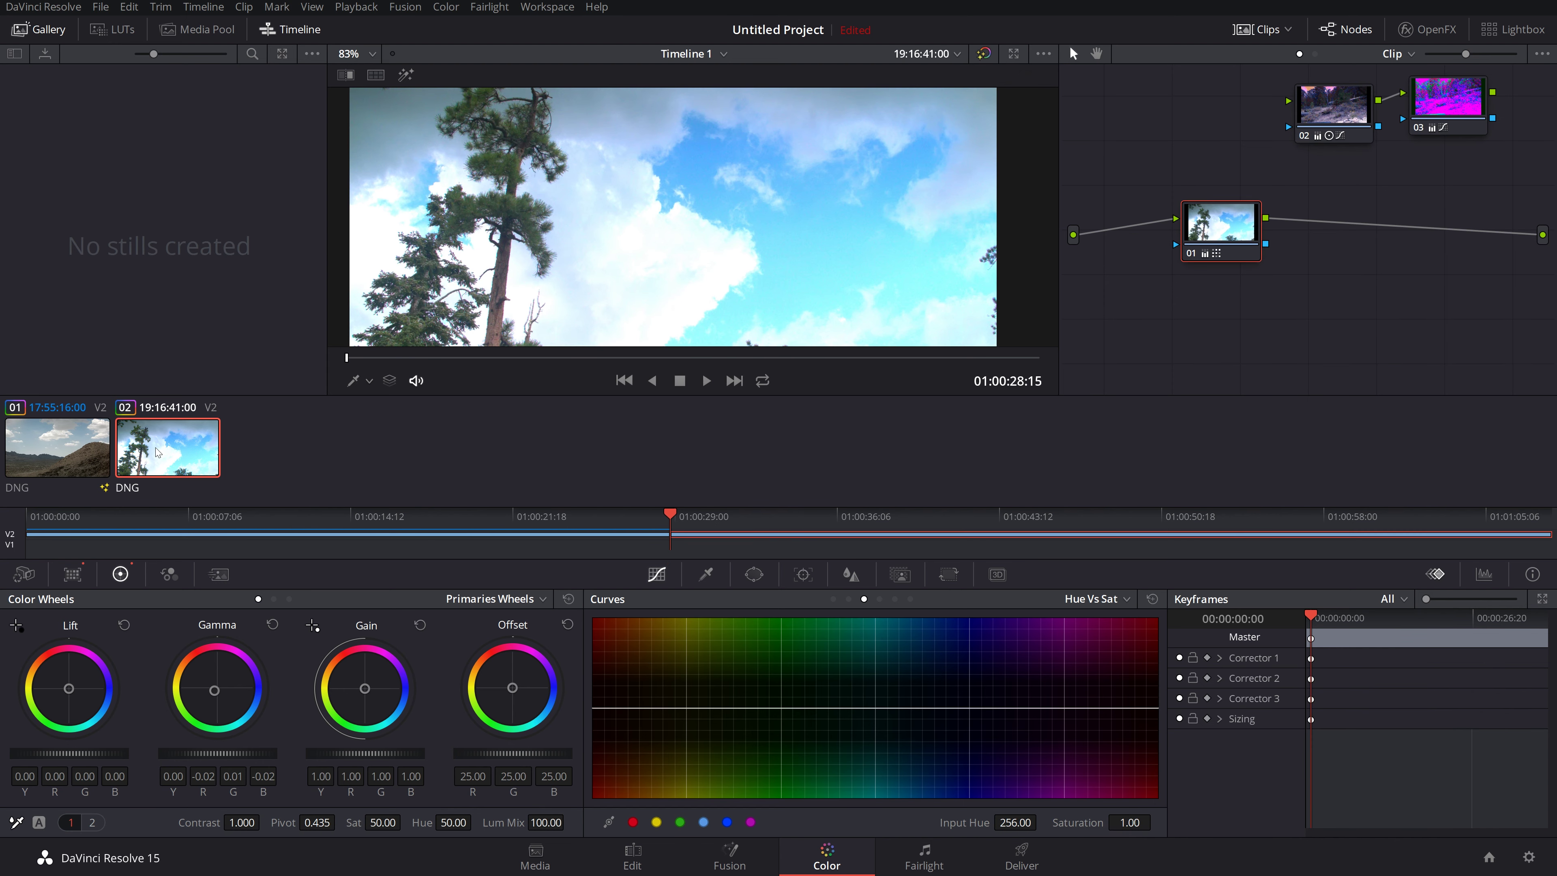
left_click(76, 452)
scroll(693, 188, "down", 5)
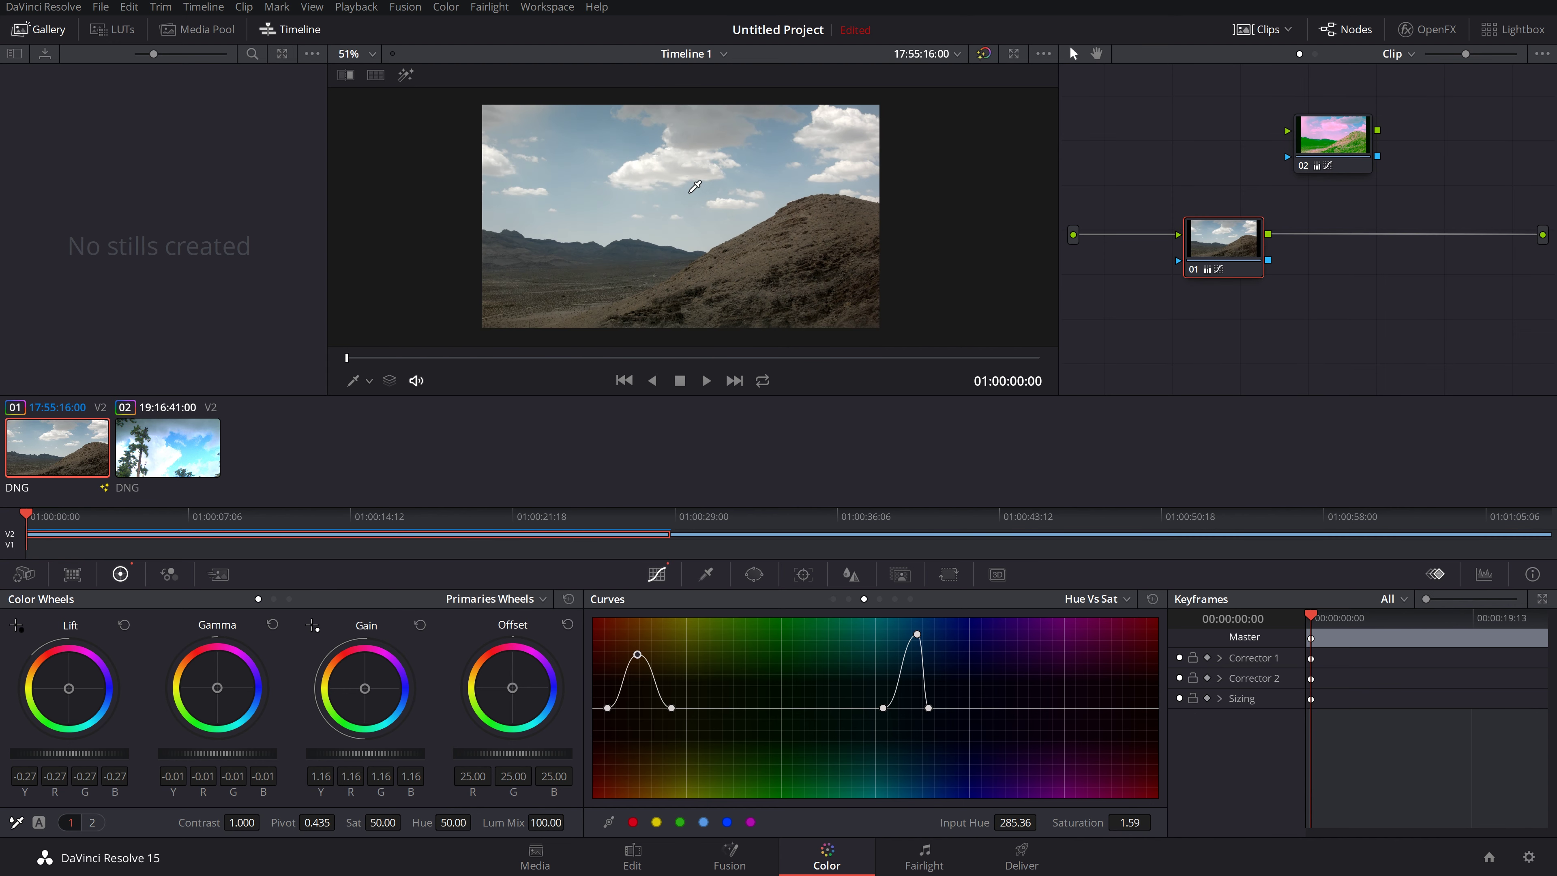
scroll(691, 191, "up", 1)
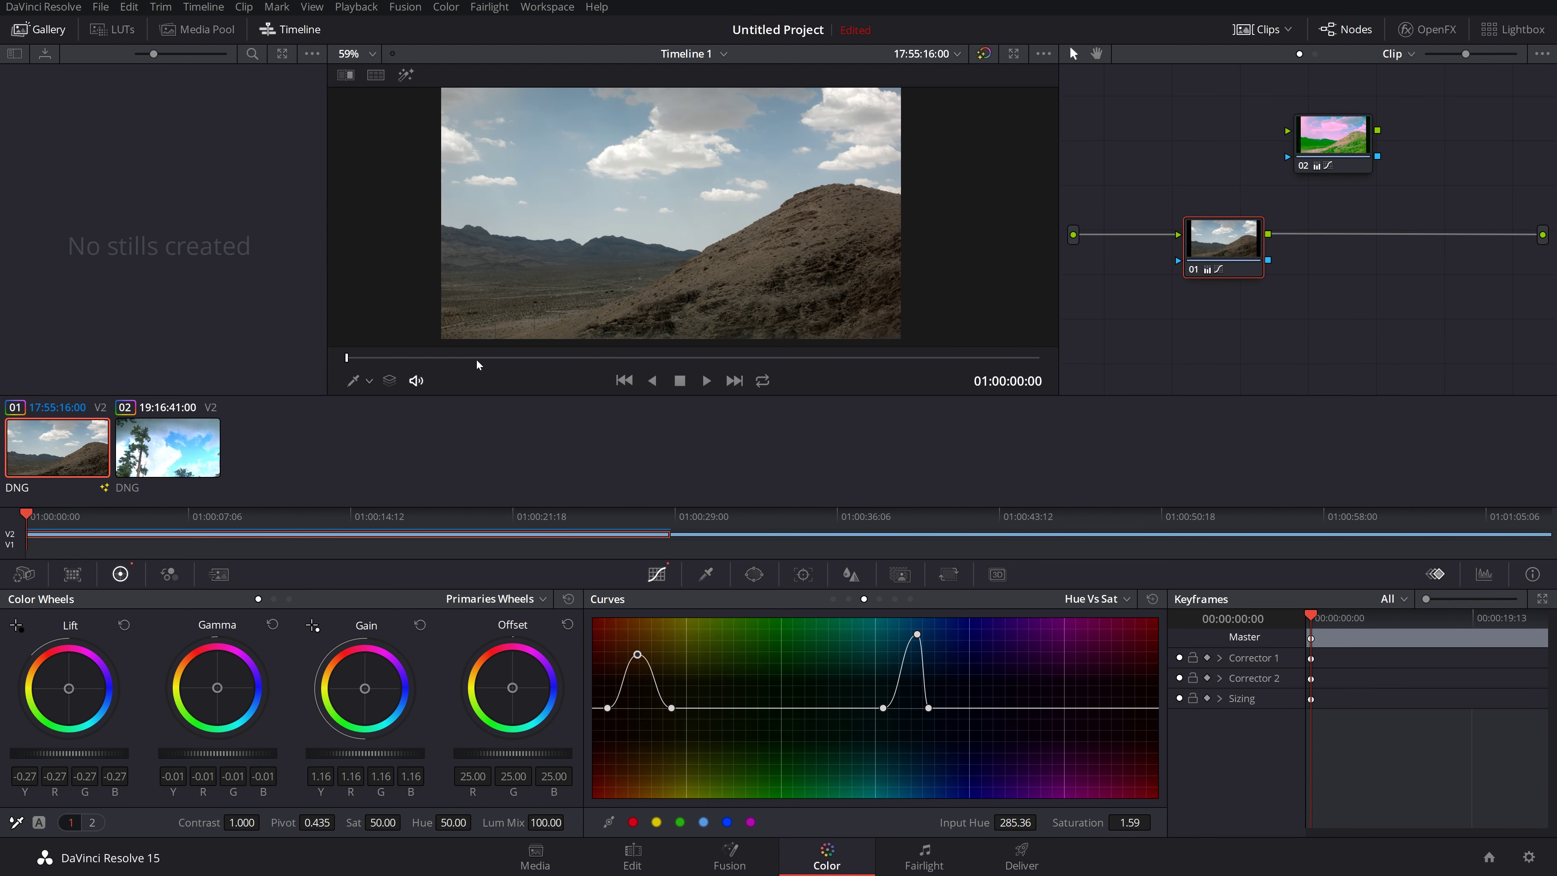
left_click_drag(478, 364, 657, 344)
Step: Preview the forest clip 02 toward its end, then return to desert clip 01
left_click(183, 448)
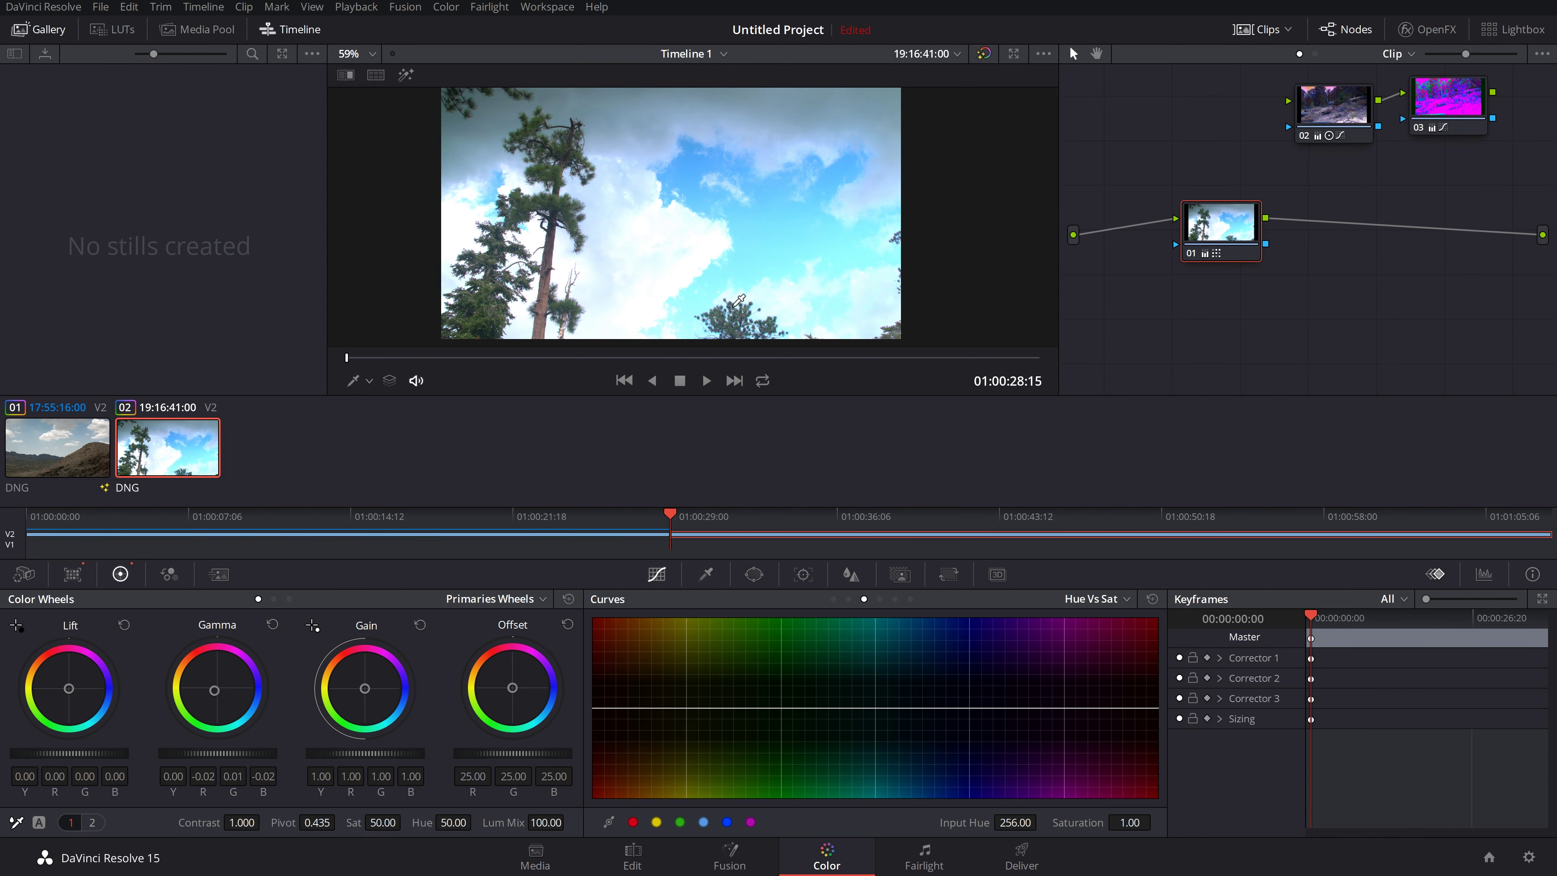
left_click_drag(519, 362, 410, 337)
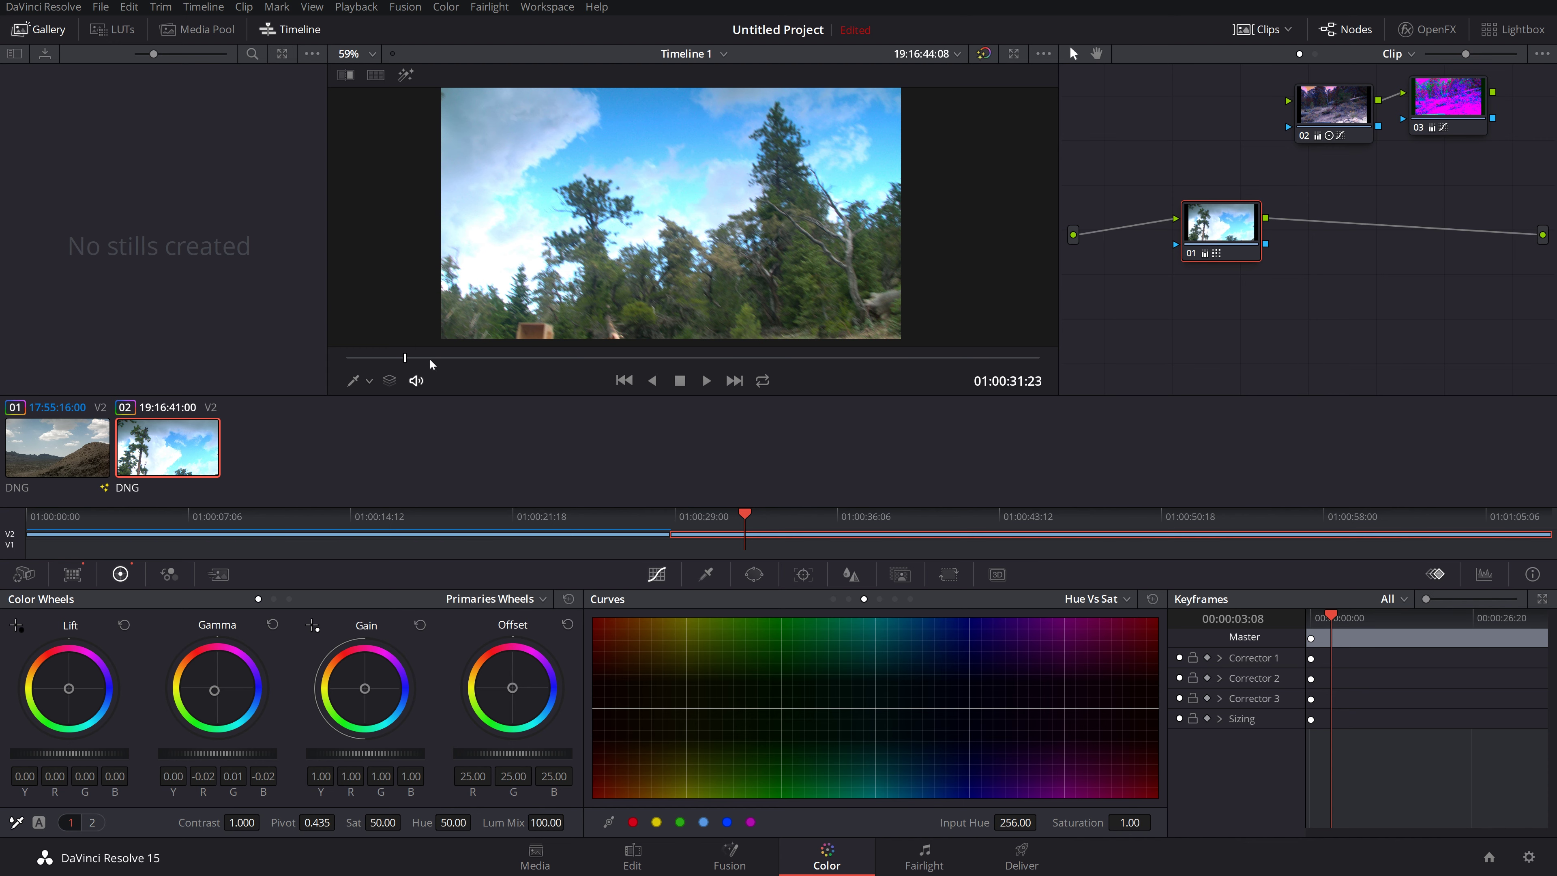
left_click_drag(410, 358, 1047, 332)
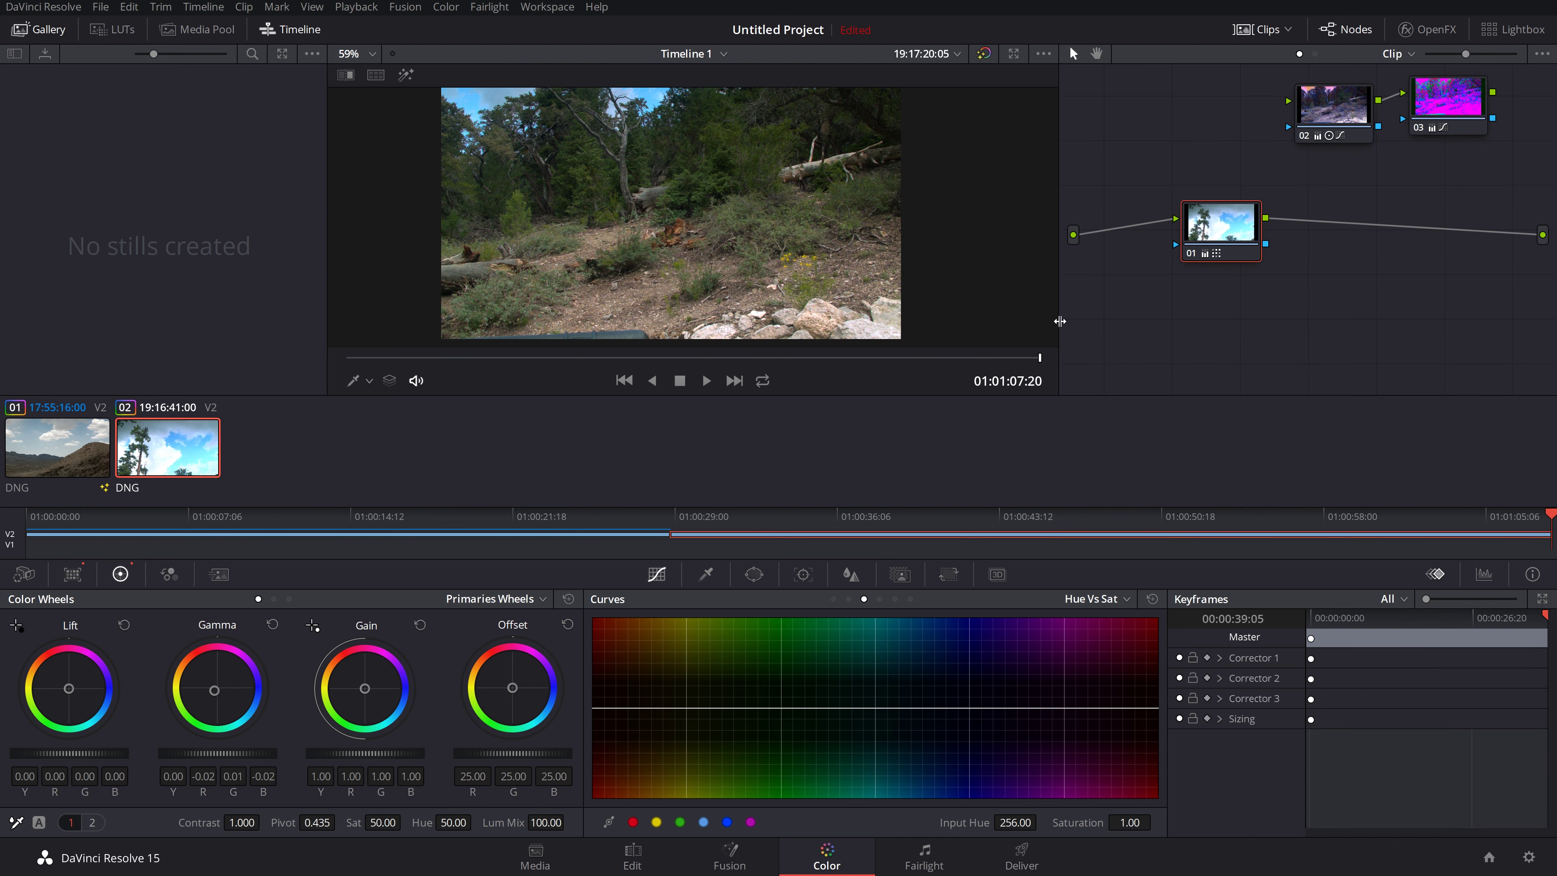
key("Up")
left_click(166, 446)
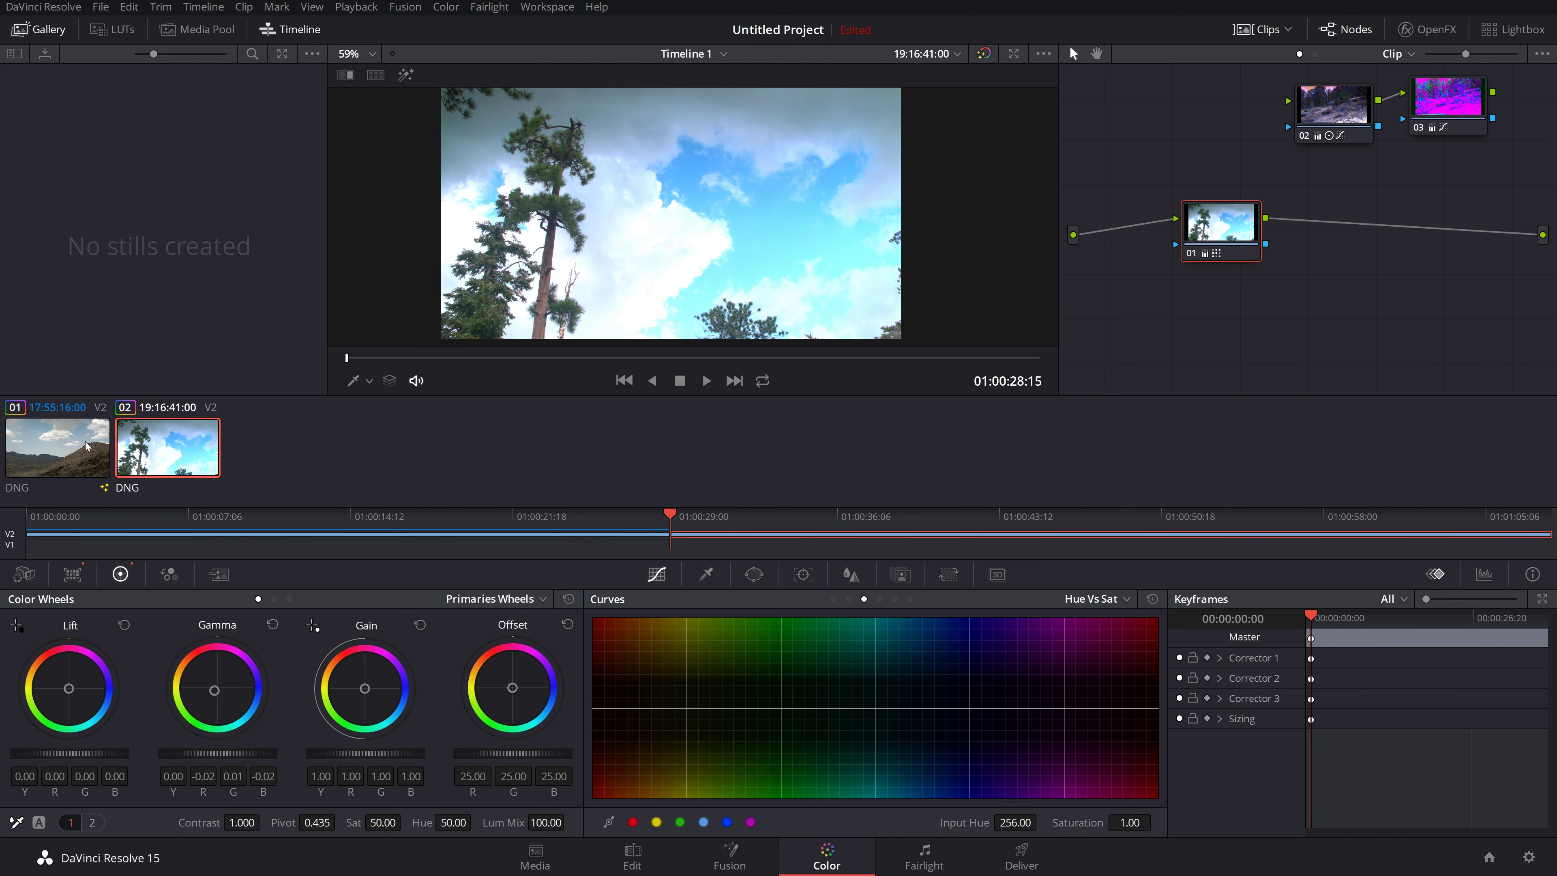
left_click(67, 447)
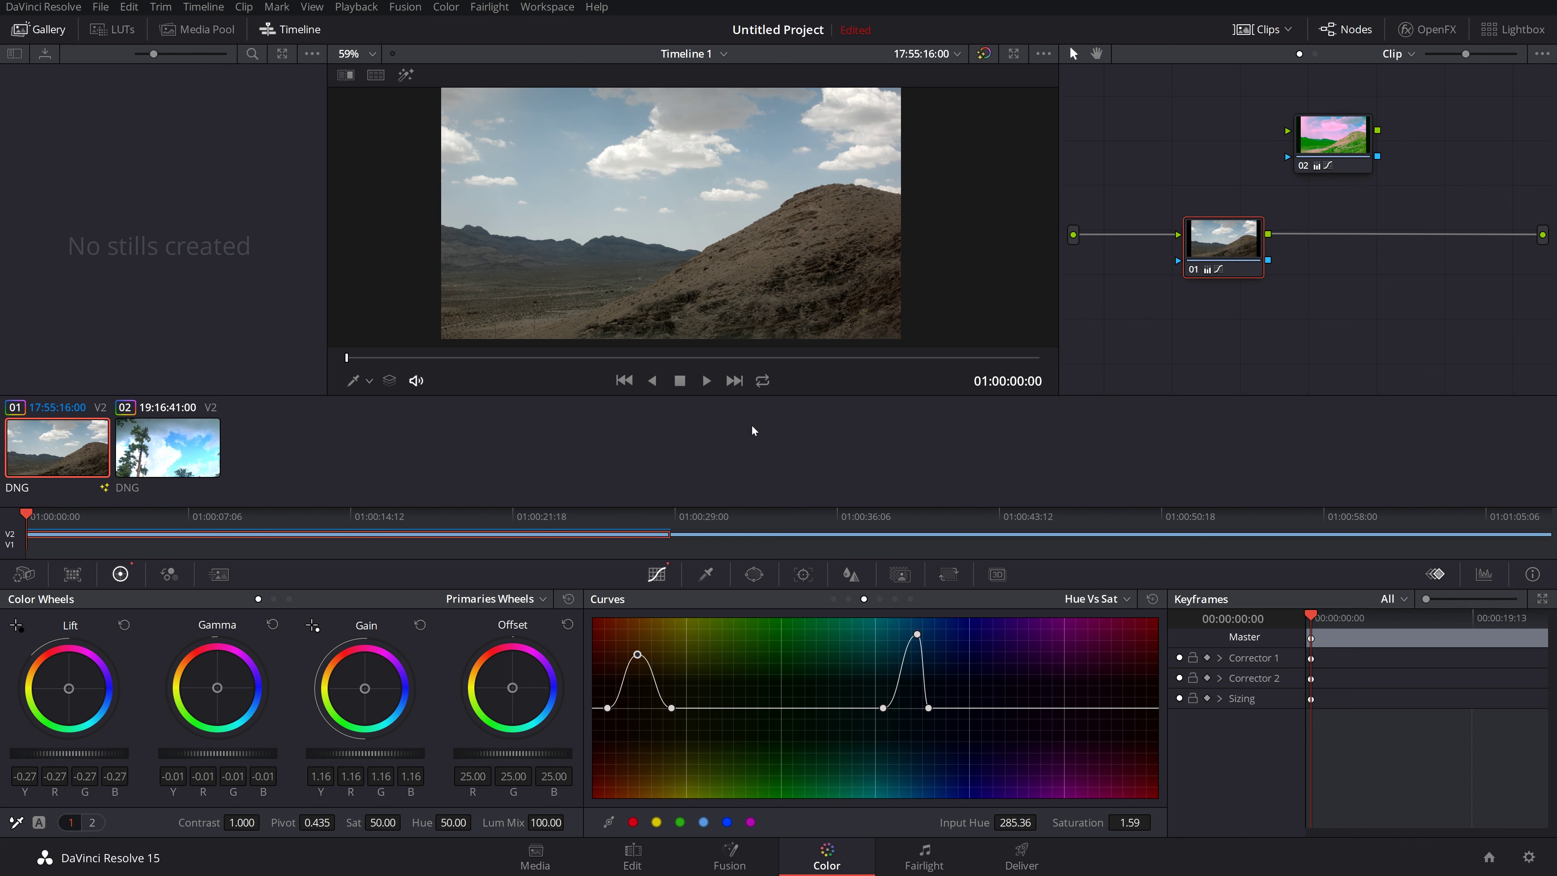
Step: Switch from the Color page to the Fairlight audio page
key("shift+7")
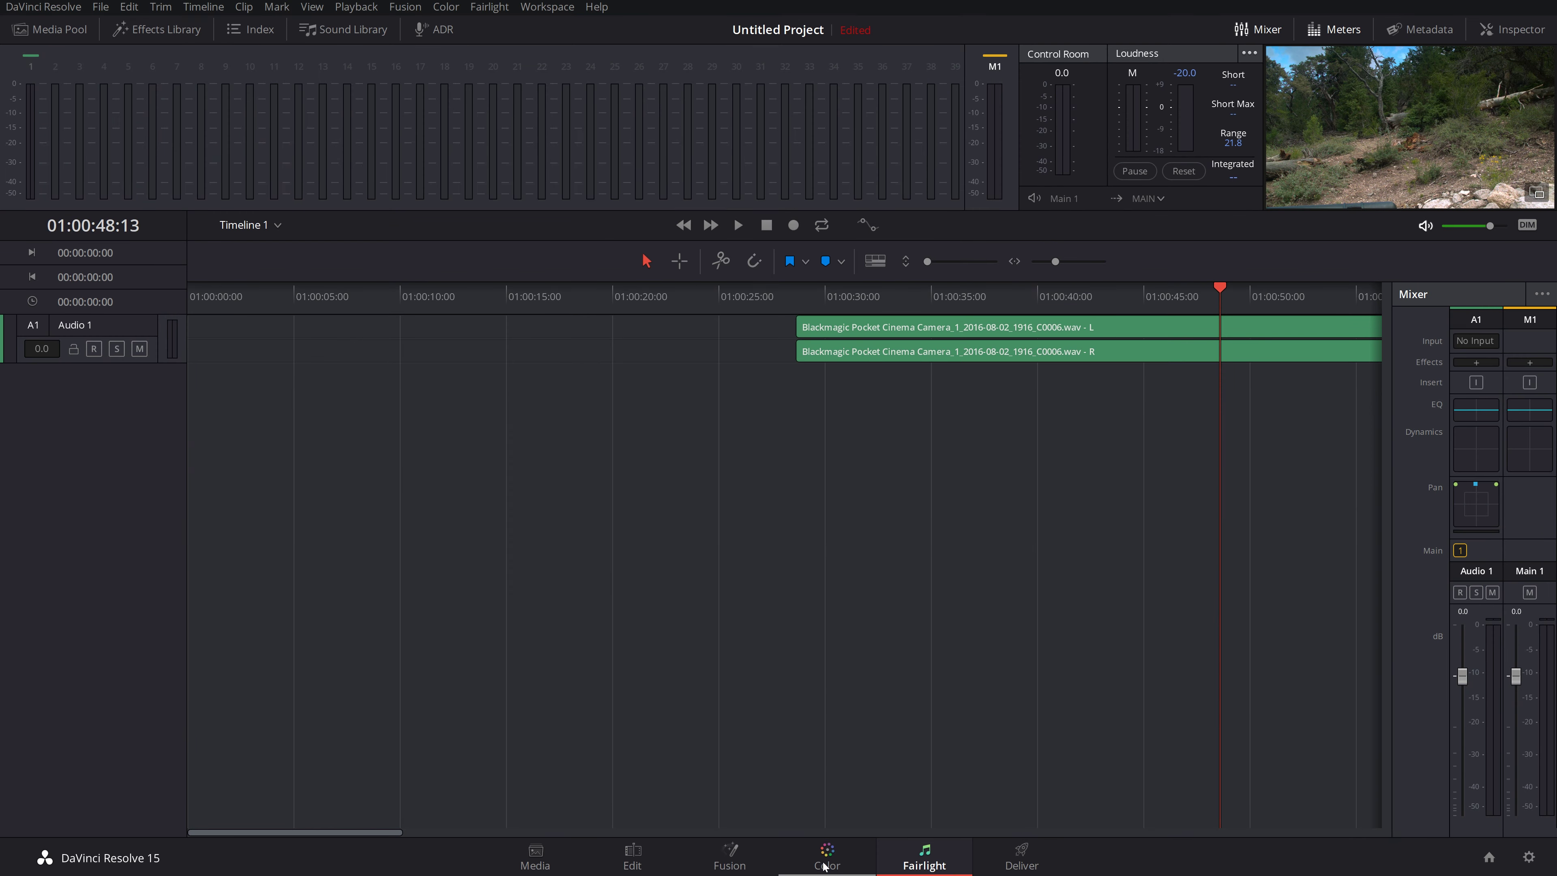
left_click(825, 866)
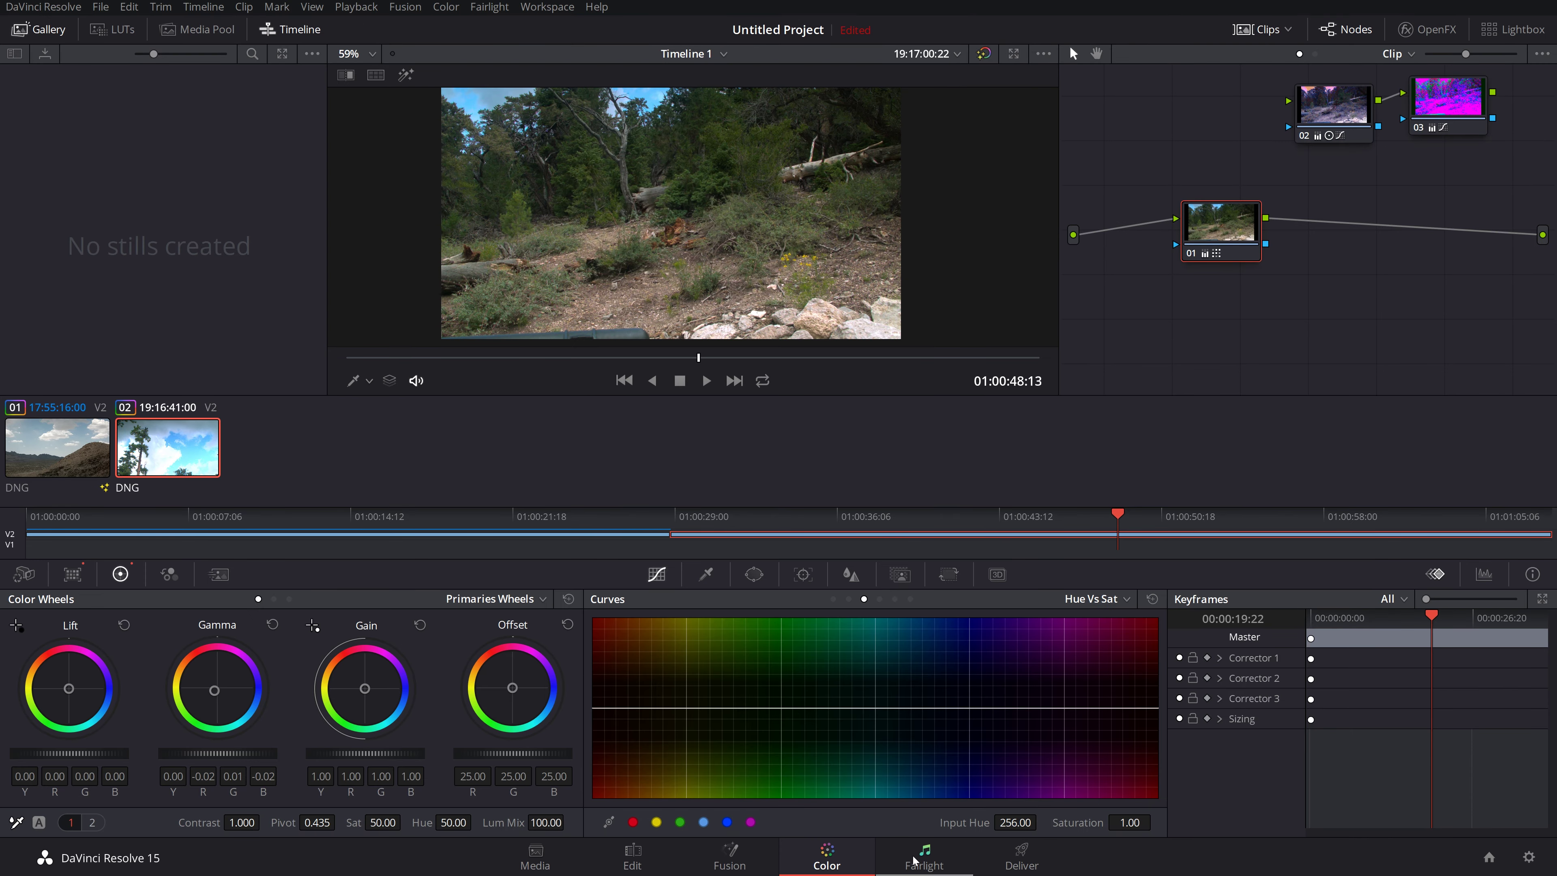
left_click(914, 860)
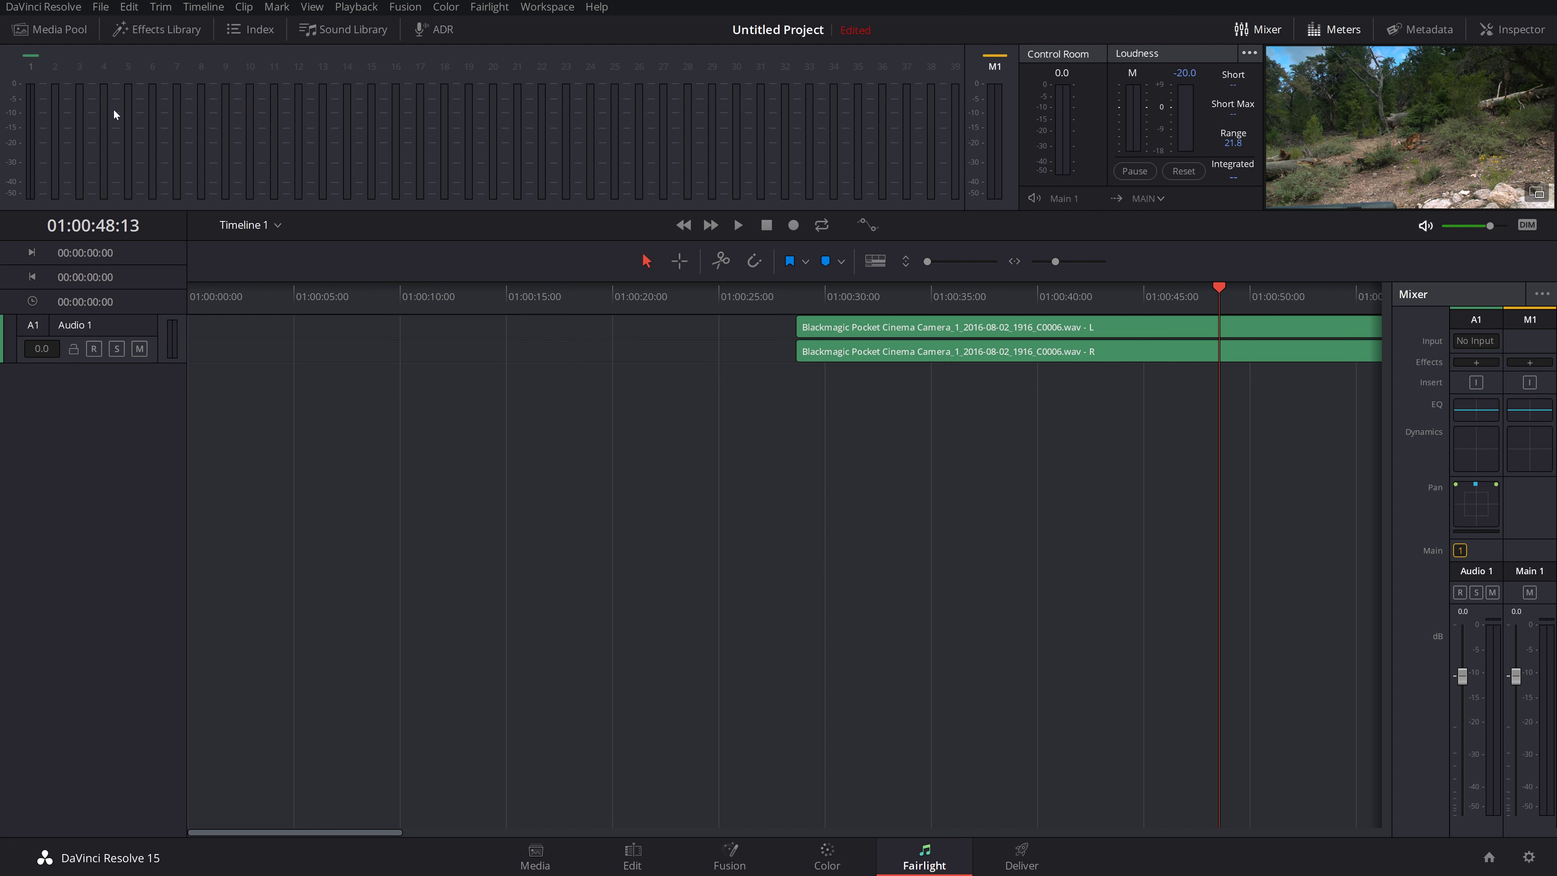
Step: Float and redock the video preview, then move the playhead to about 01:00:25
left_click(1537, 193)
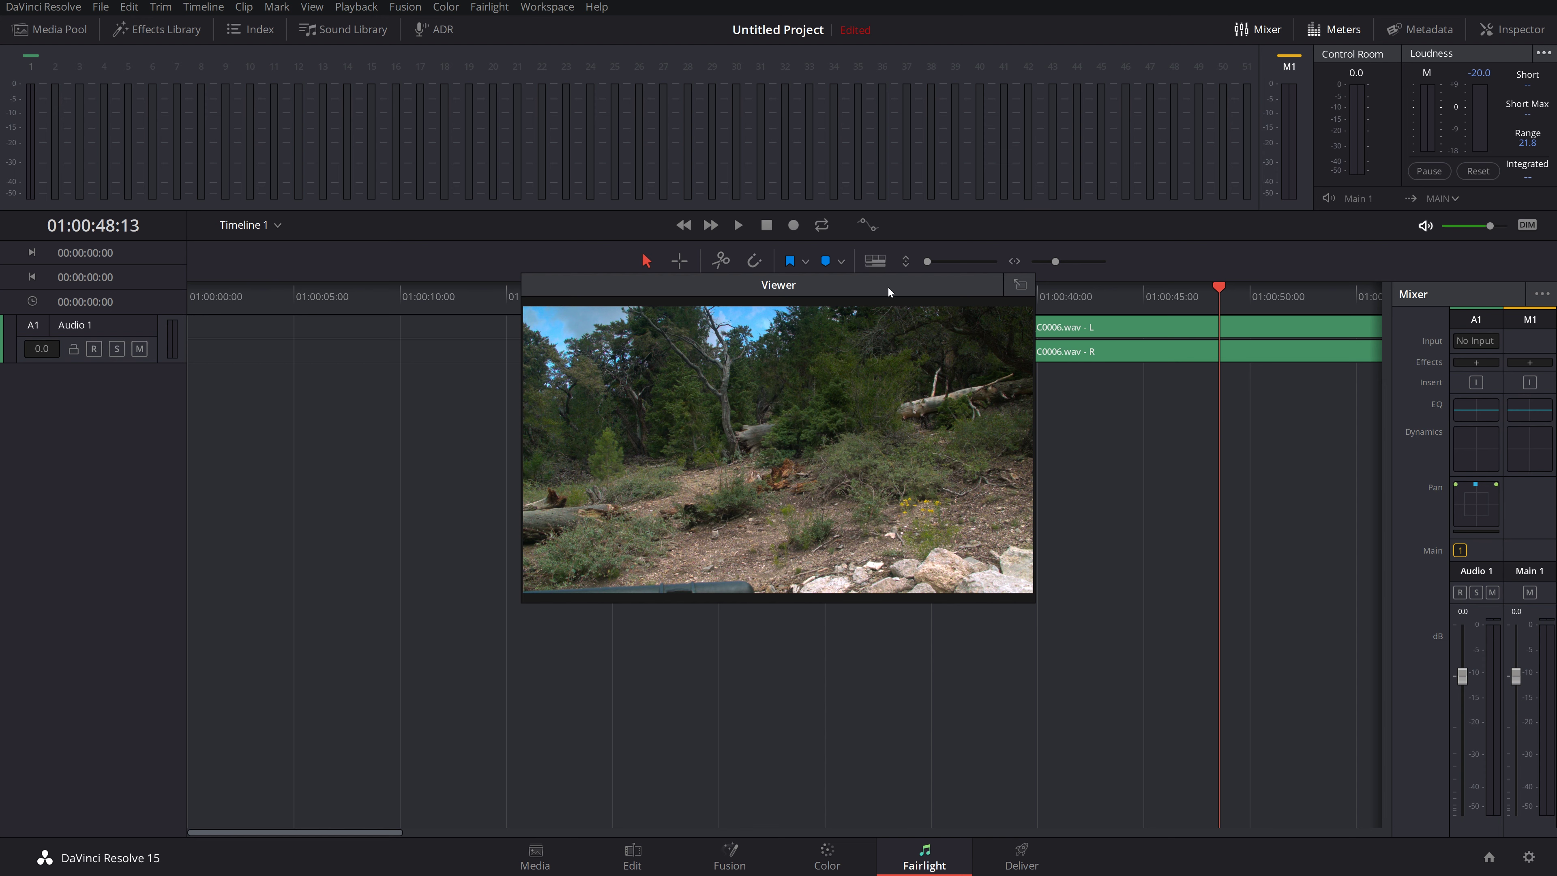
left_click_drag(889, 287, 956, 417)
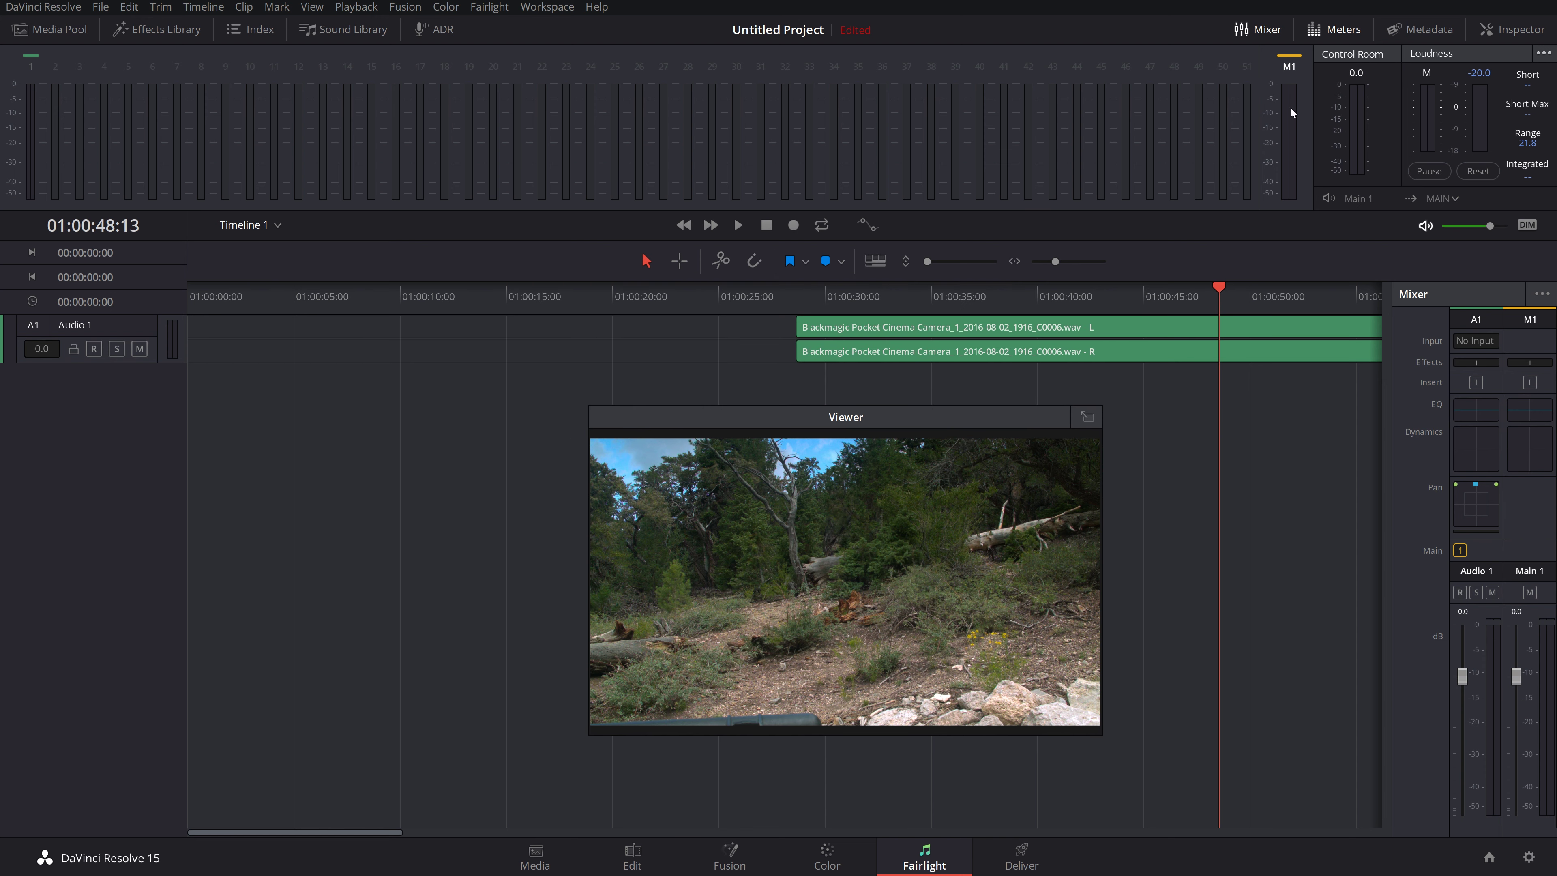
left_click(1086, 419)
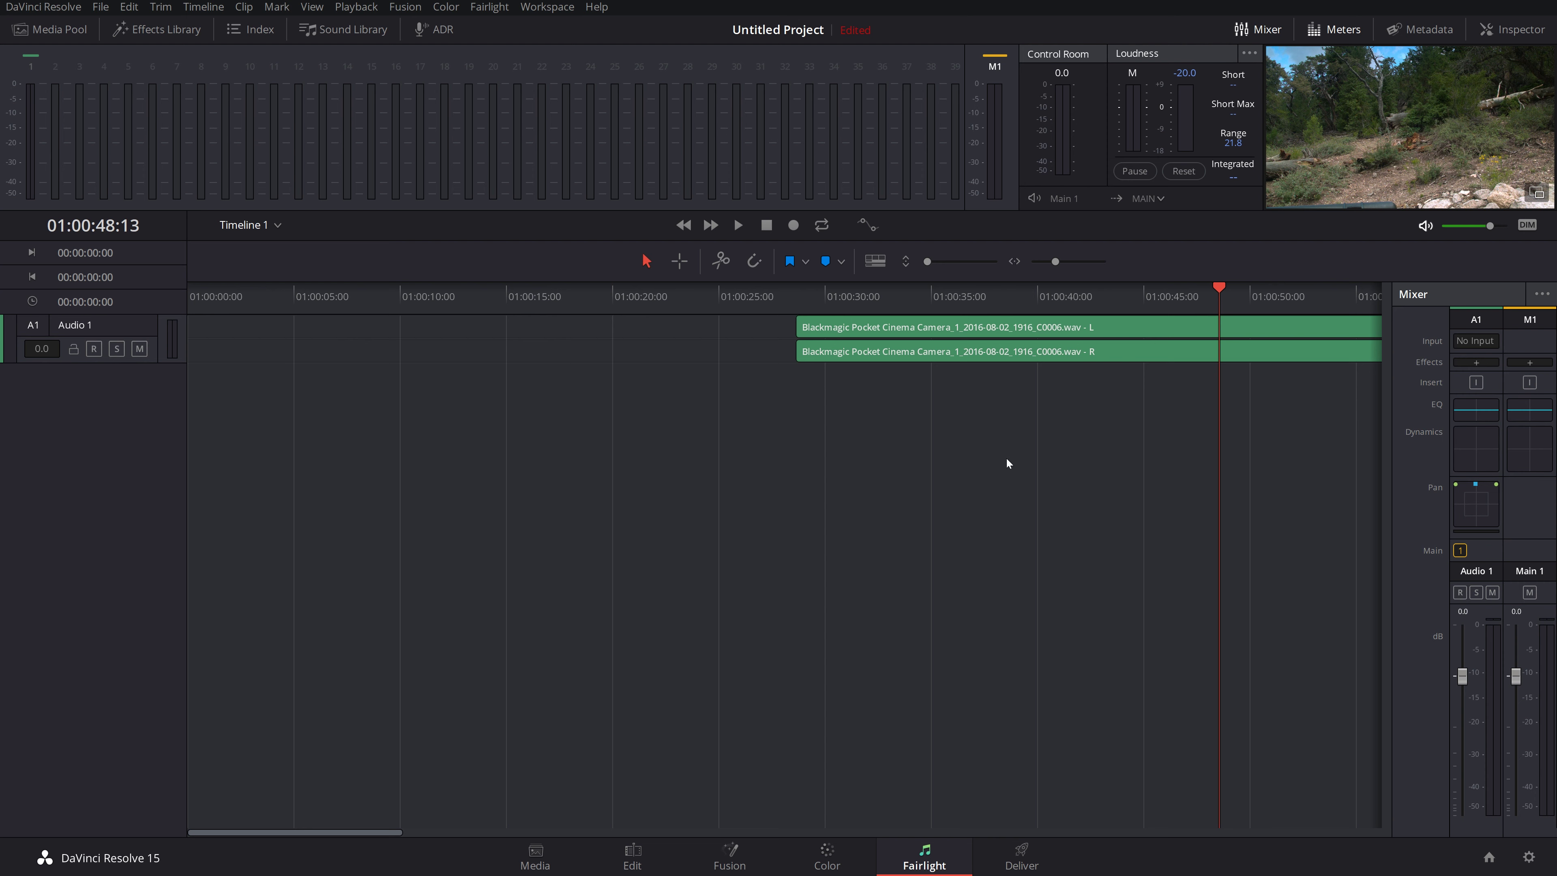
left_click_drag(1122, 303, 443, 326)
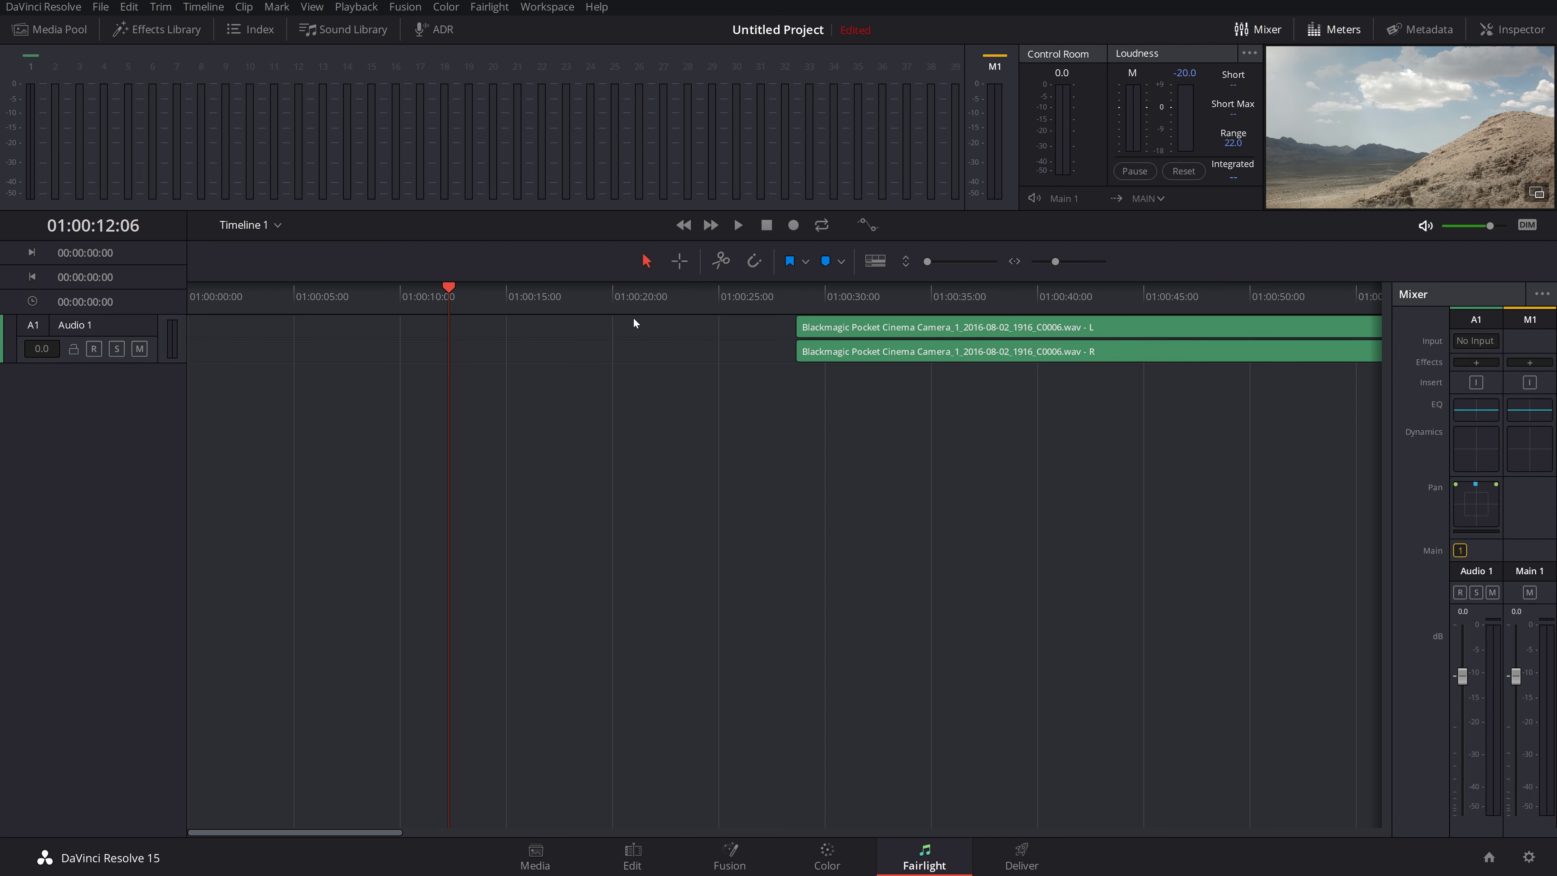
left_click_drag(633, 321, 1106, 278)
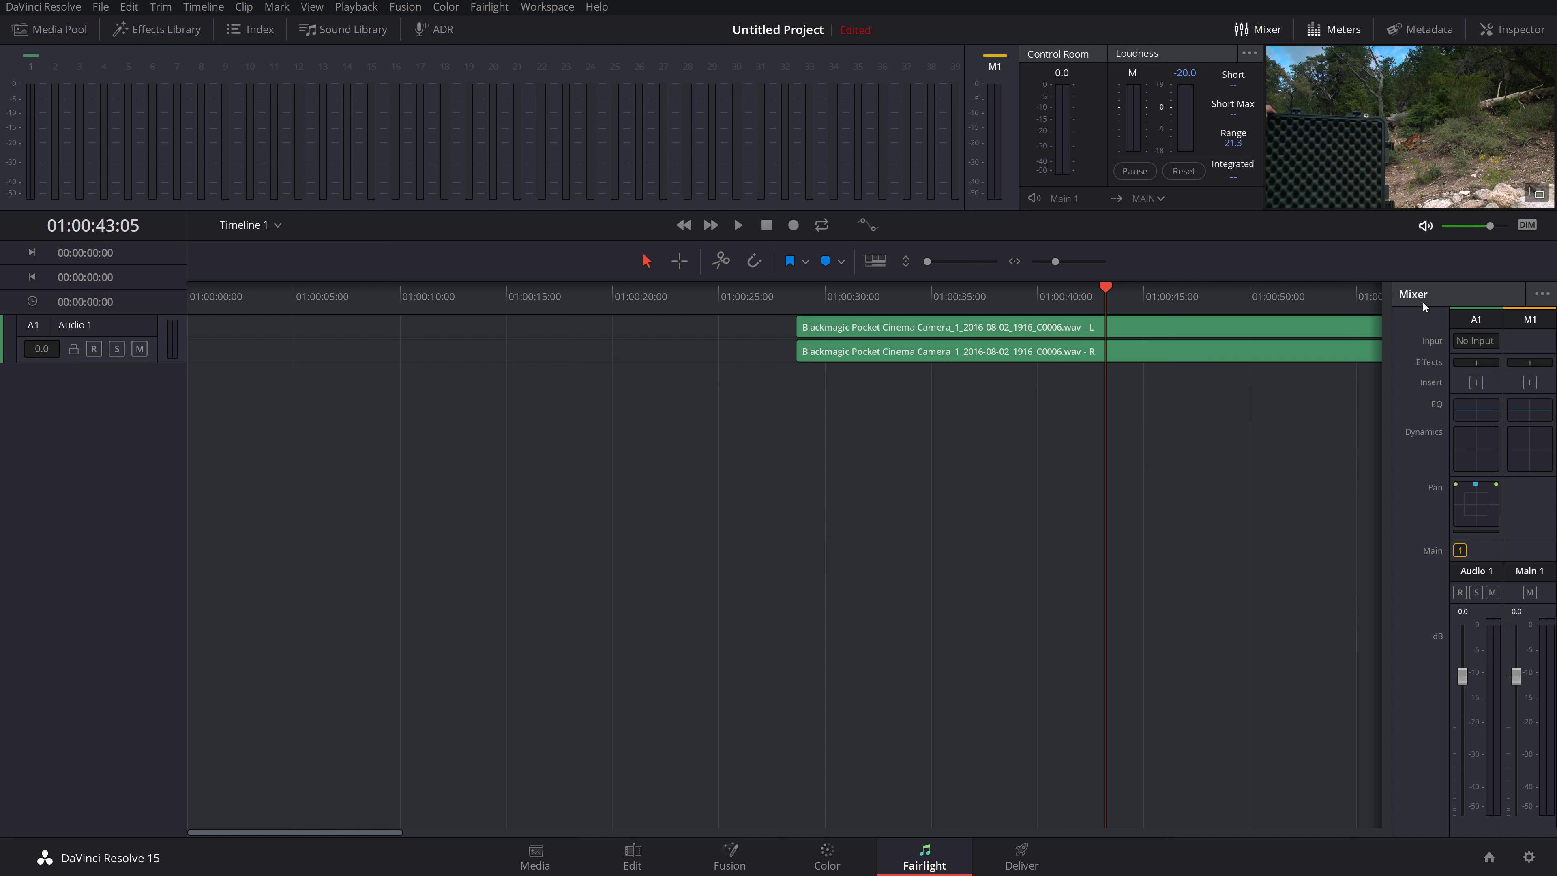
Step: Browse track A1's effects list without adding one, then open the FairlightFX Effects Library
left_click(1476, 363)
mouse_move(1487, 381)
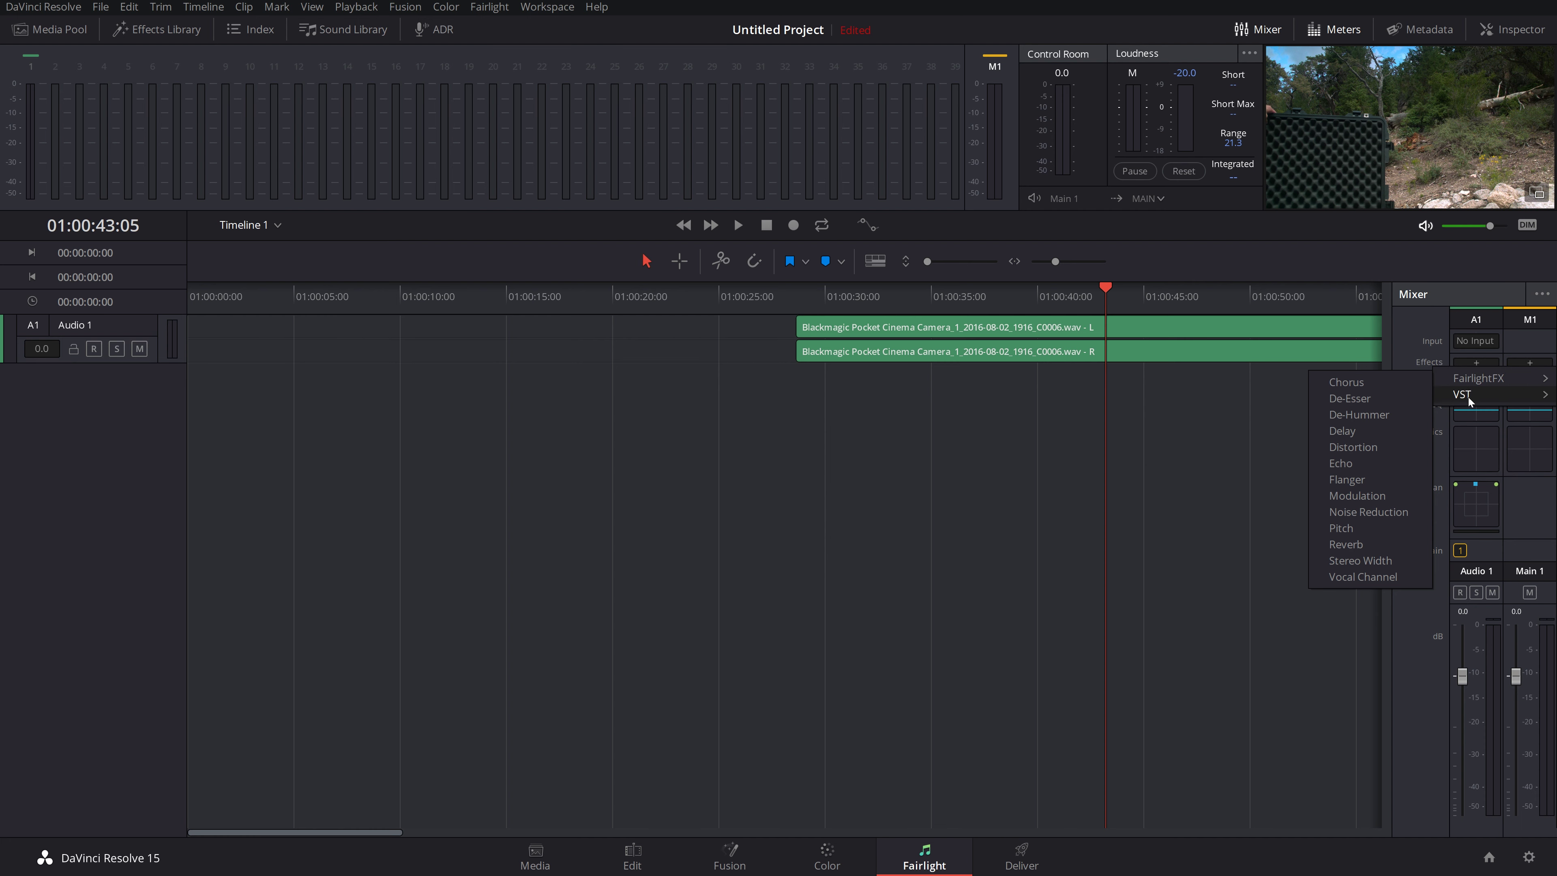
left_click(1422, 329)
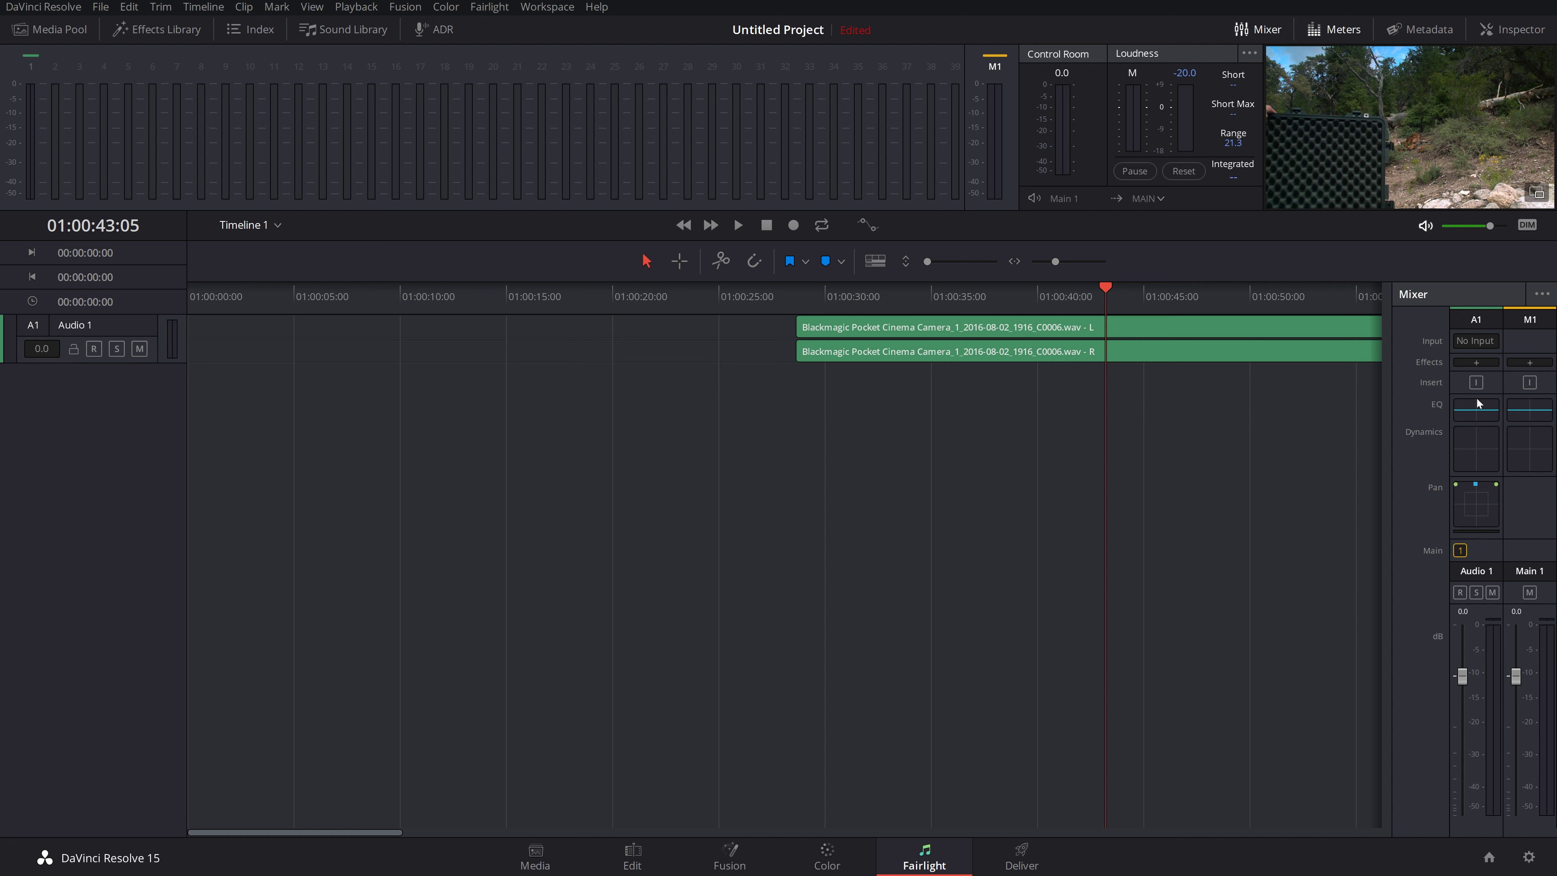
left_click(157, 29)
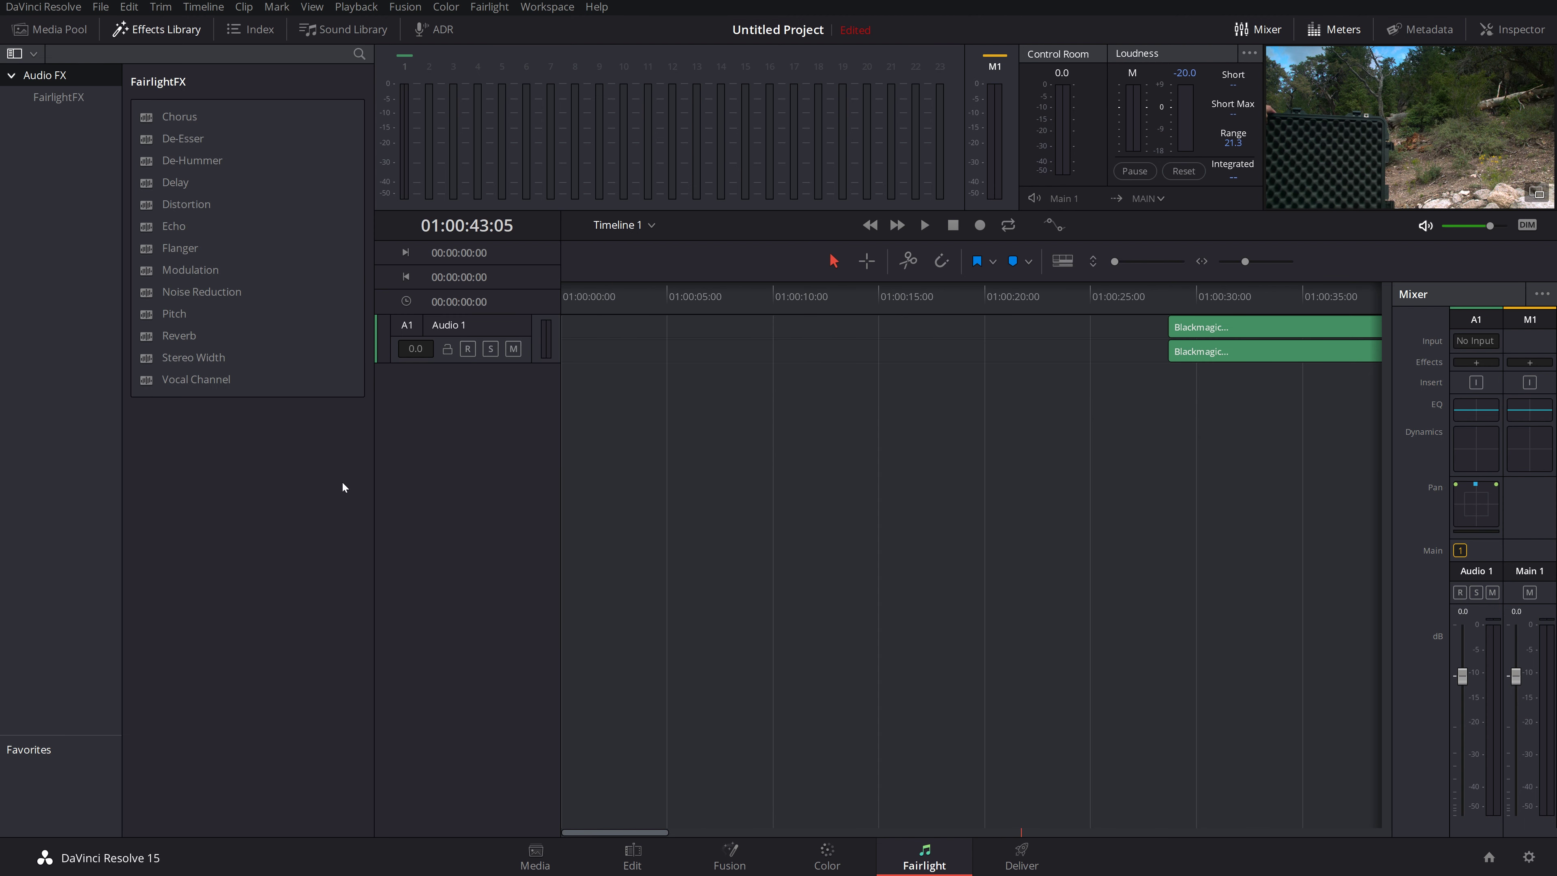
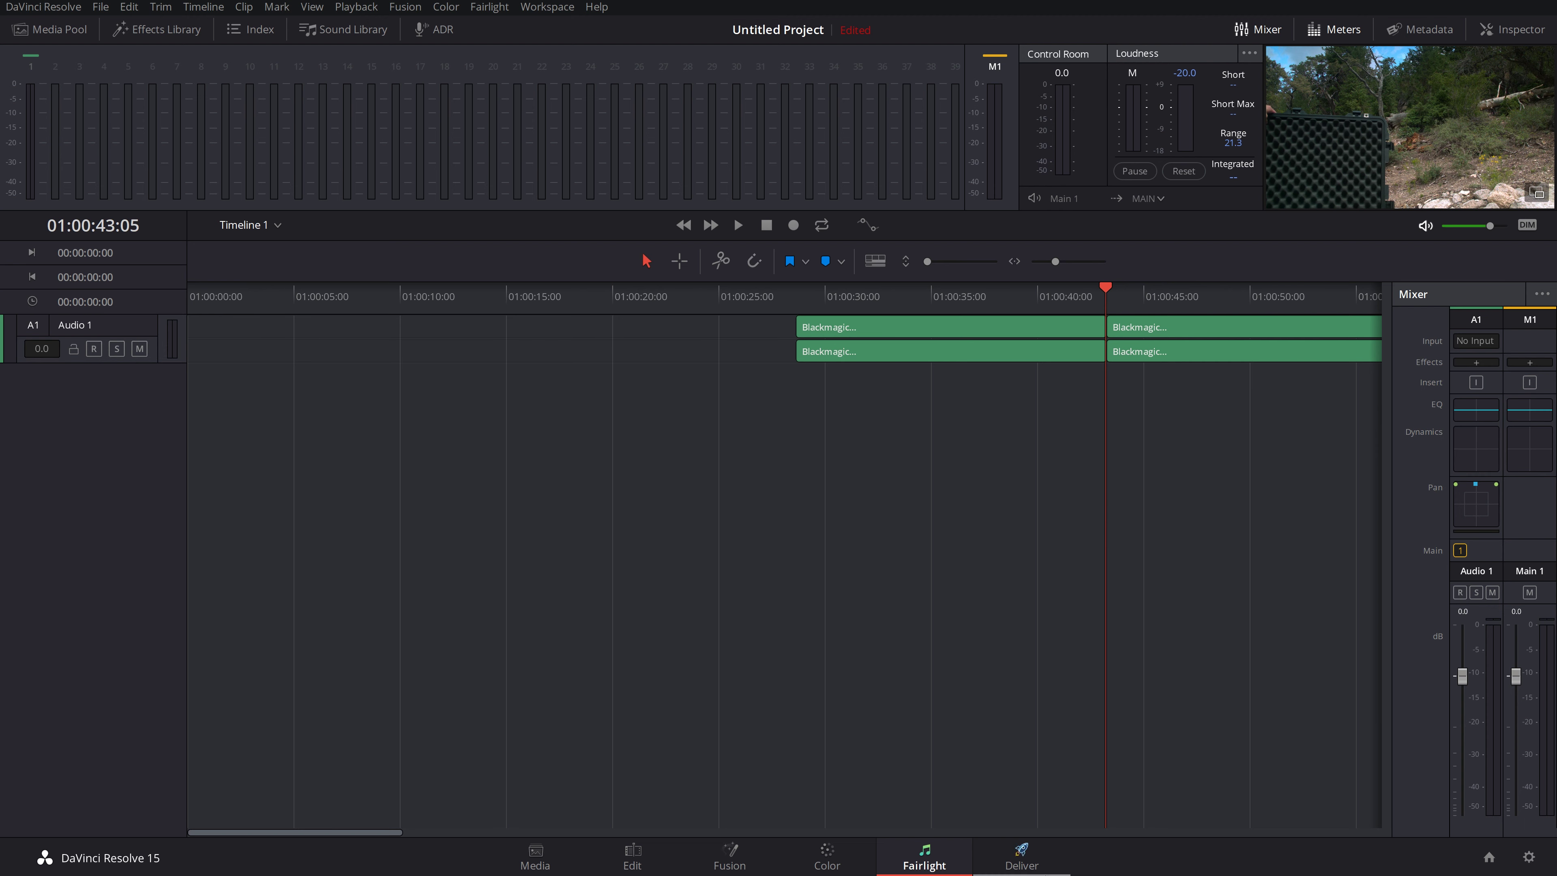
Step: Switch to the Deliver page to show Timeline 1's render settings and the empty render queue
left_click(1017, 851)
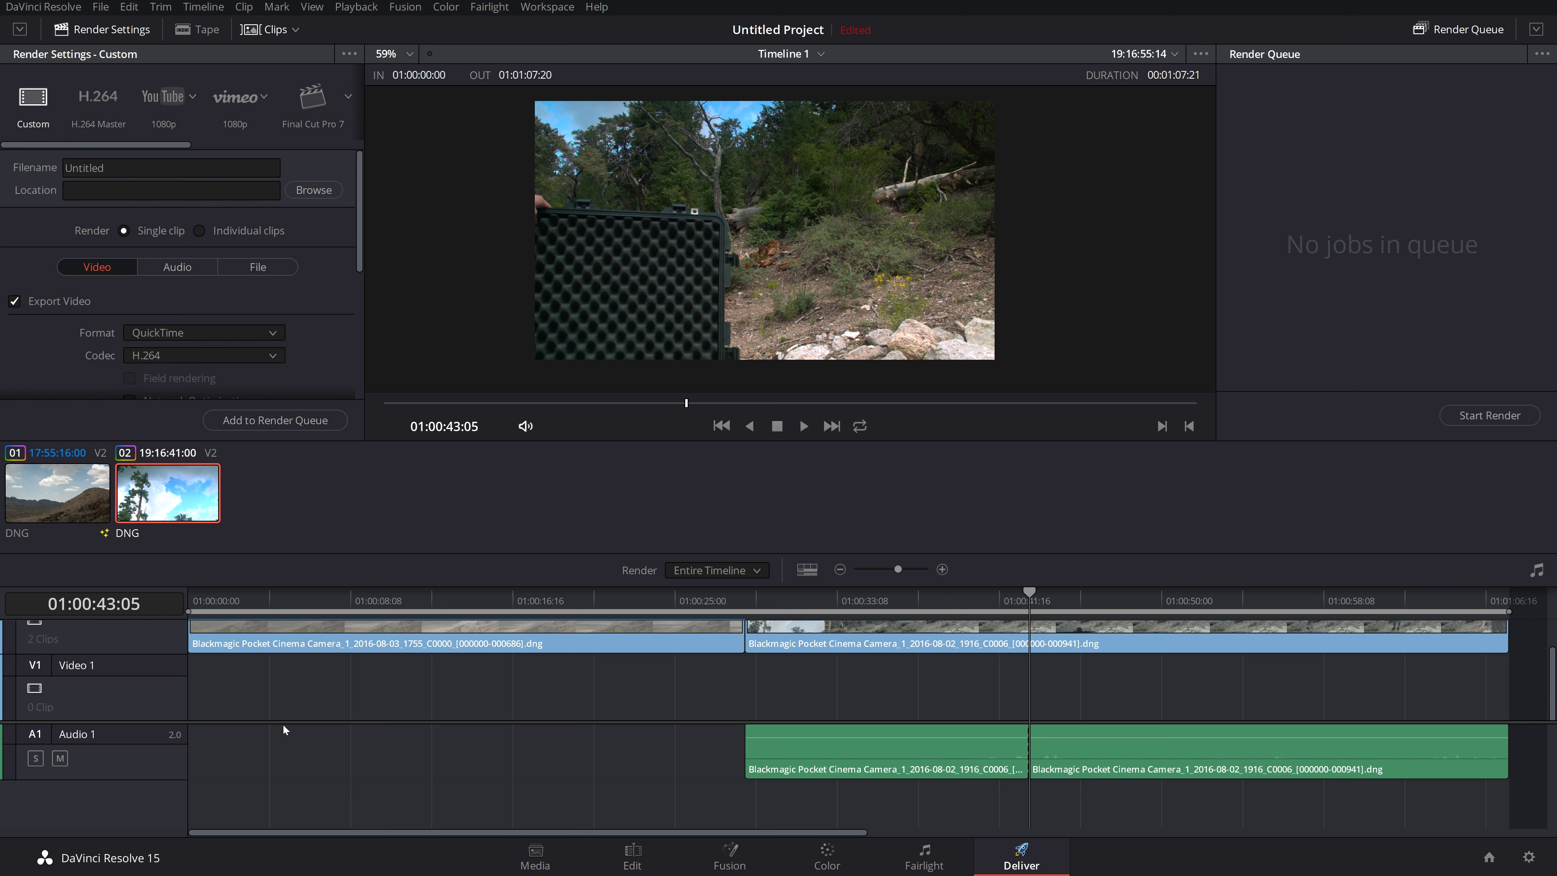
left_click(97, 7)
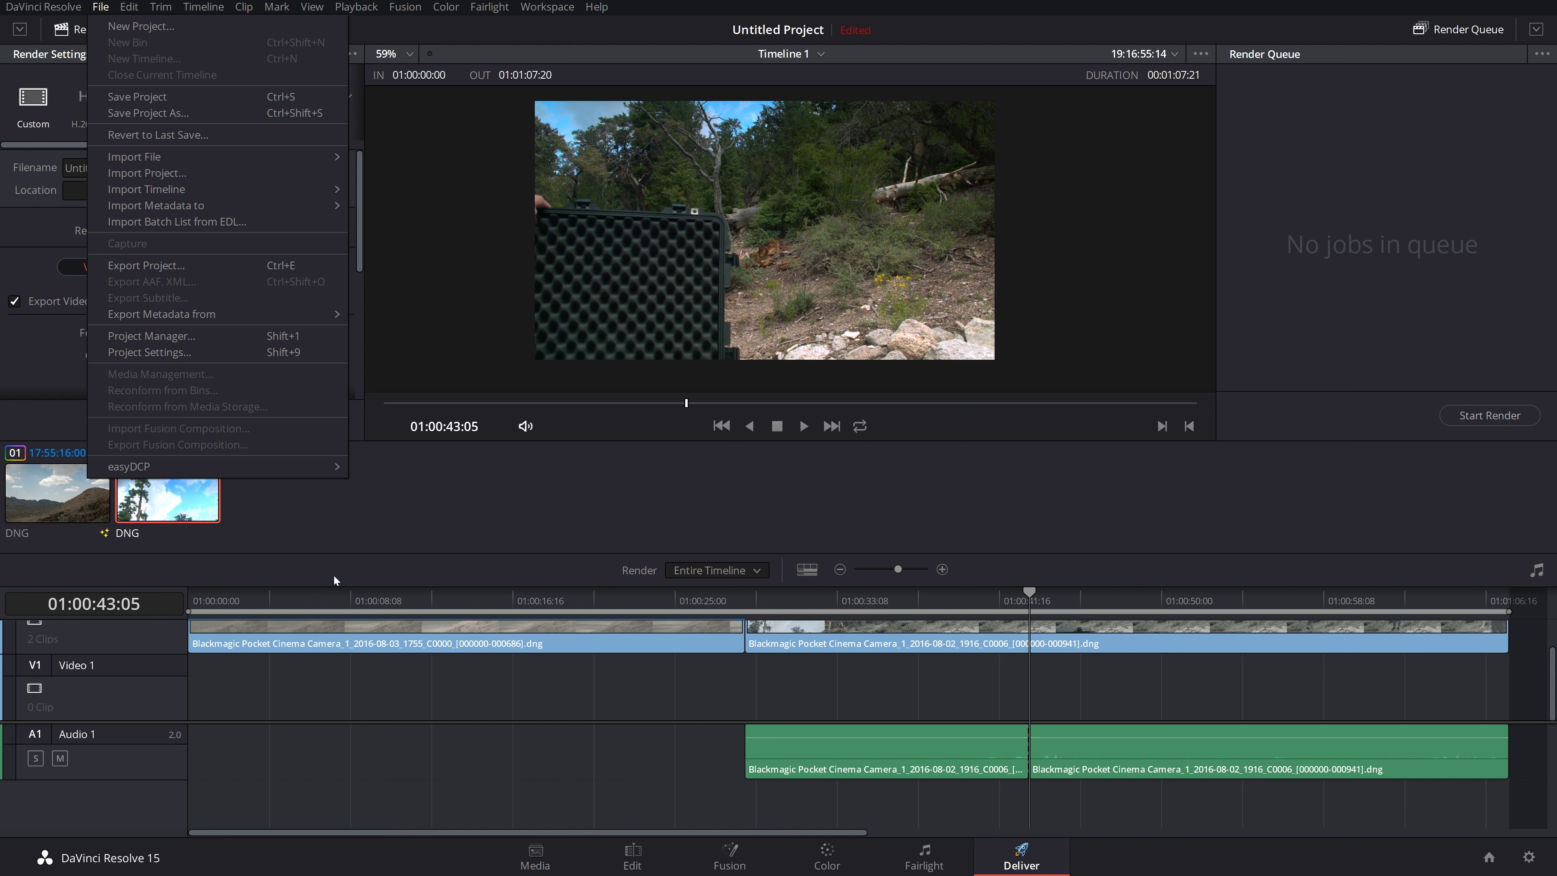
left_click(379, 514)
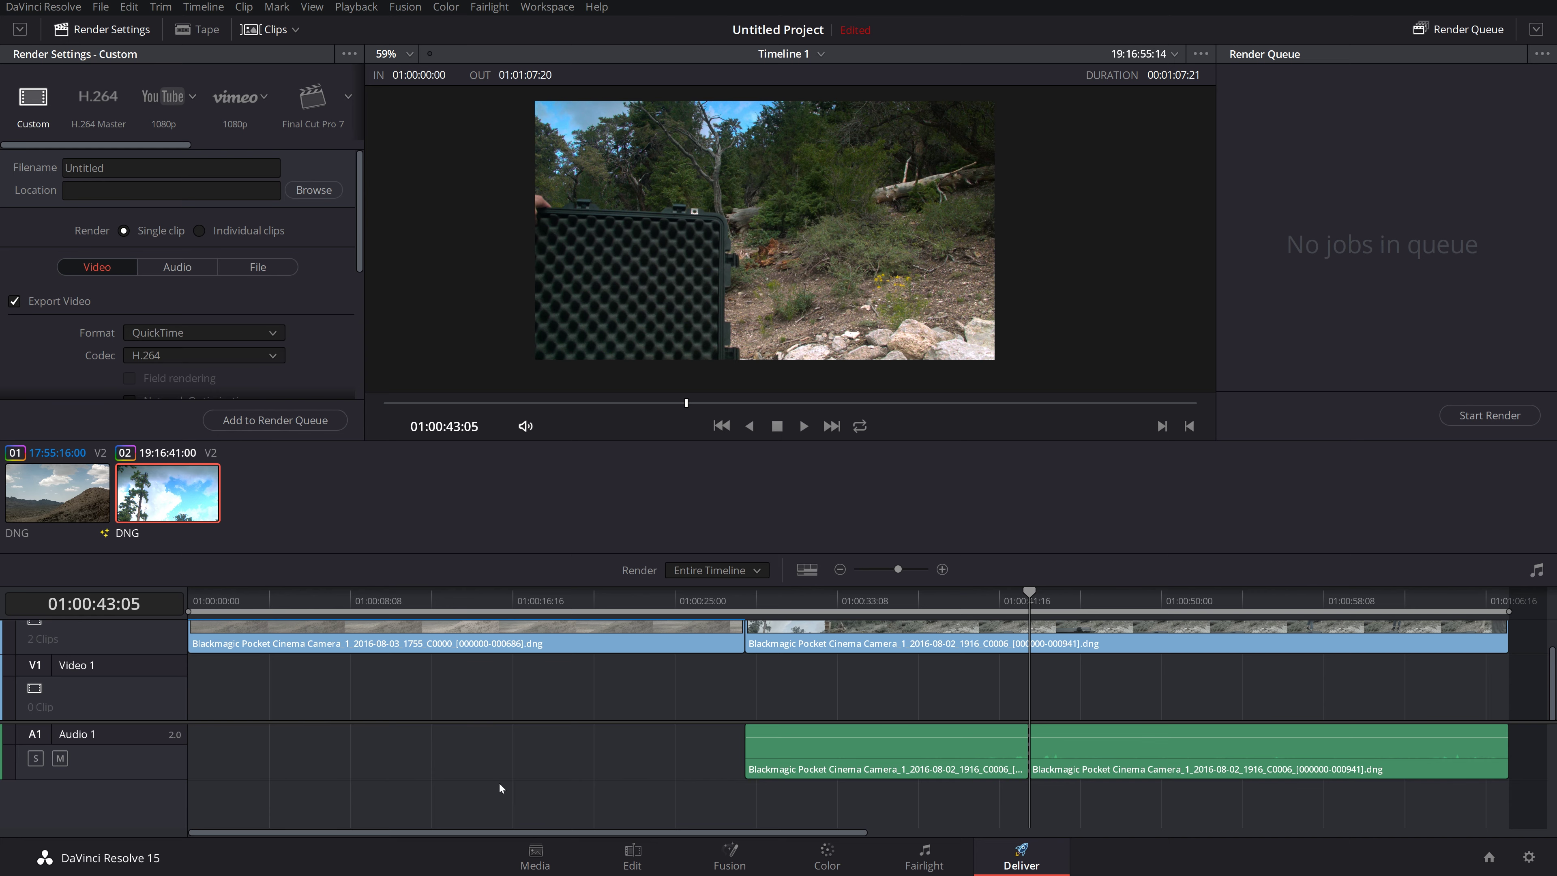
left_click(536, 858)
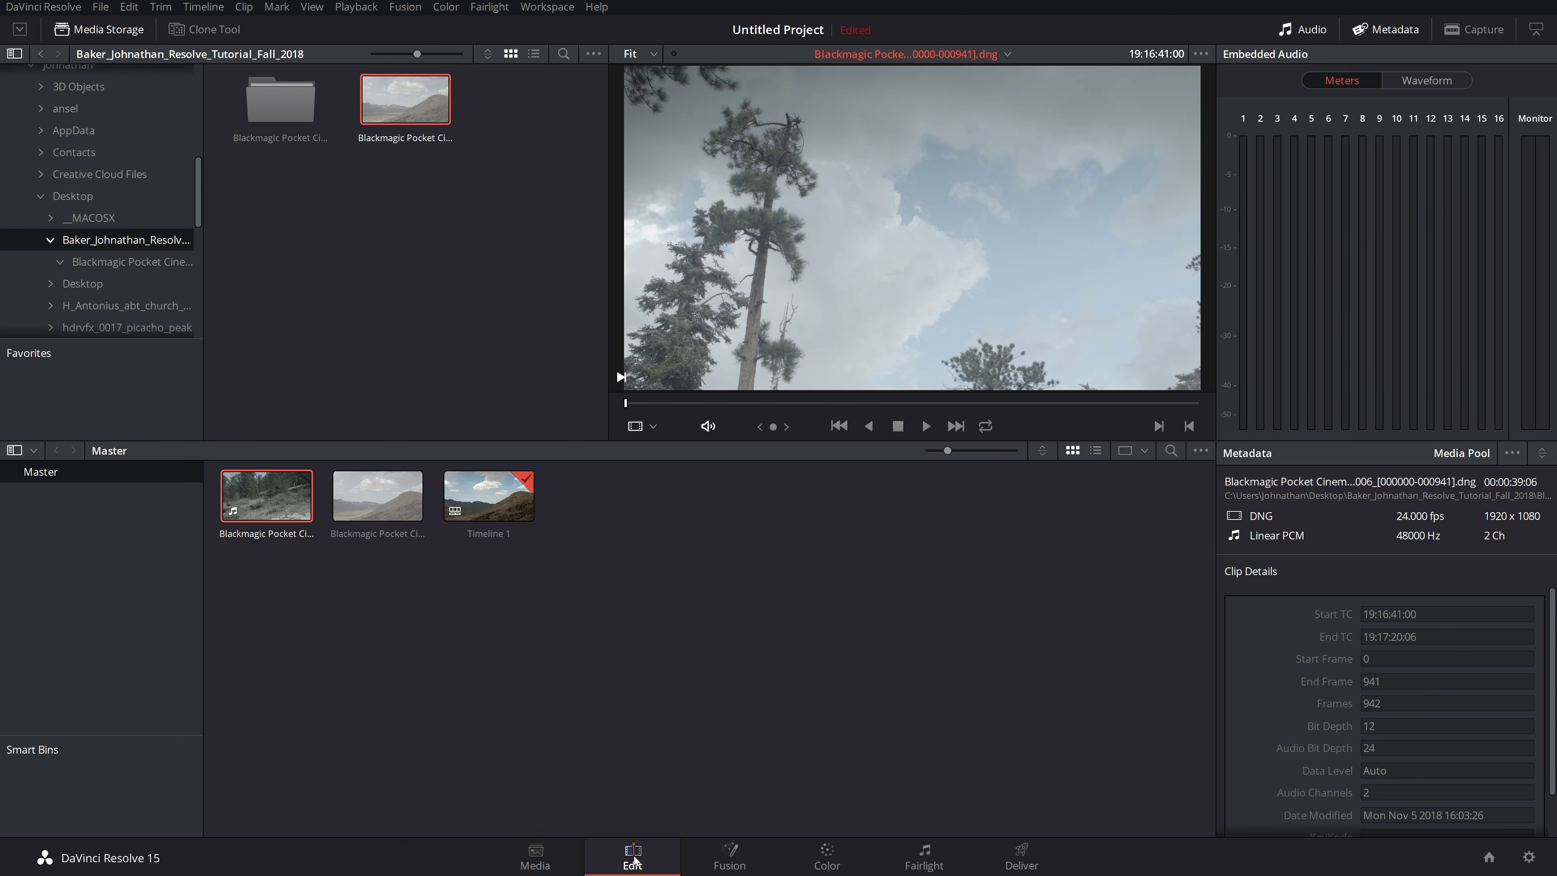
left_click(632, 856)
left_click(729, 857)
left_click(840, 856)
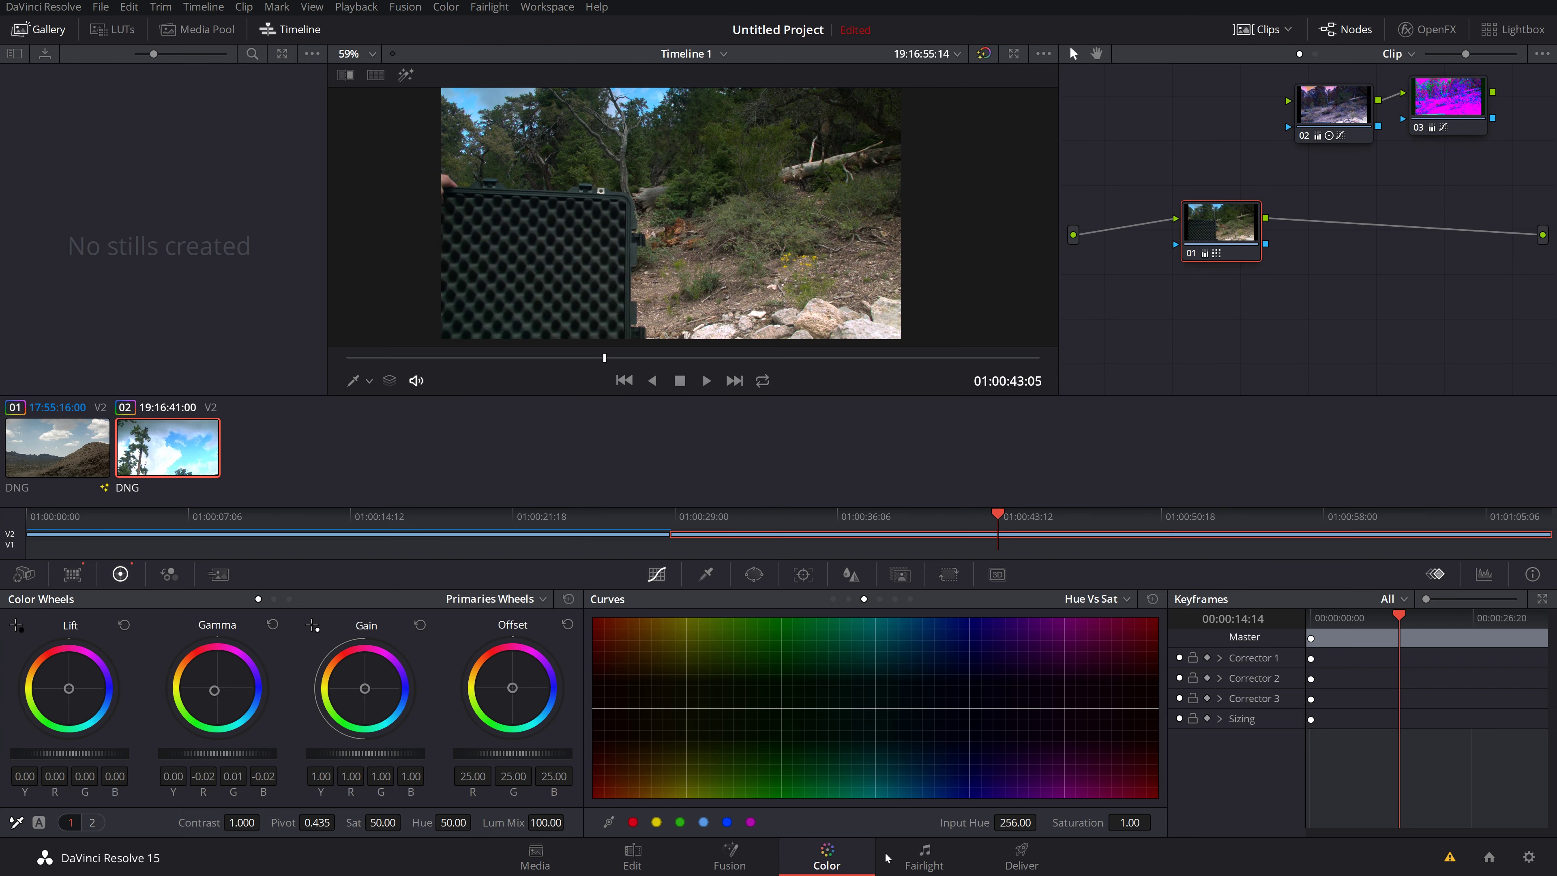
left_click(924, 857)
left_click(1021, 857)
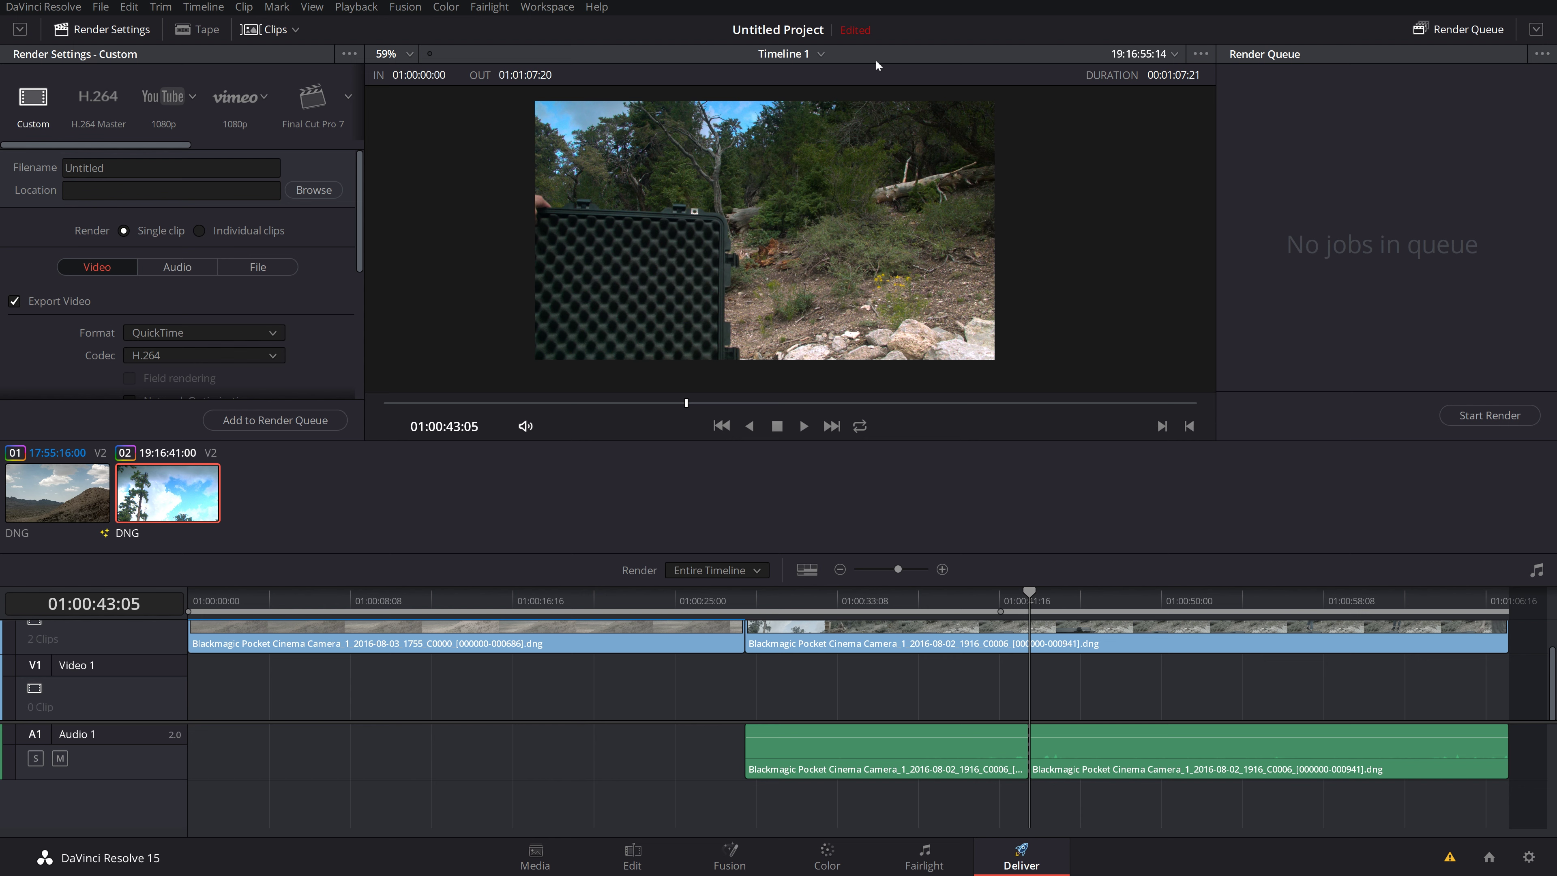
left_click(1200, 54)
left_click(1209, 118)
scroll(319, 349, "down", 3)
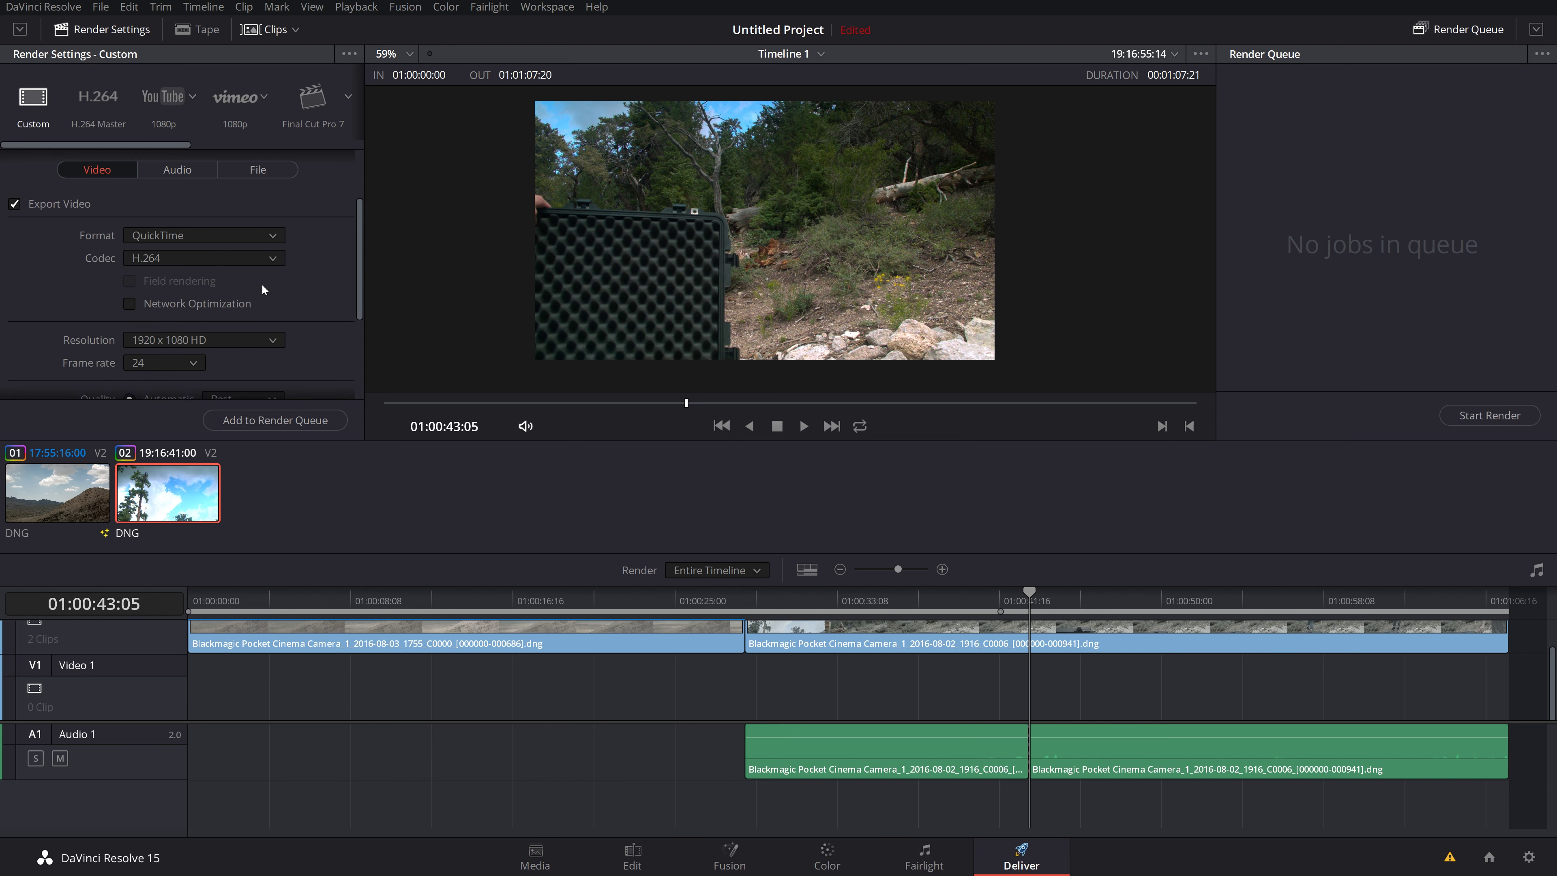
scroll(268, 325, "up", 3)
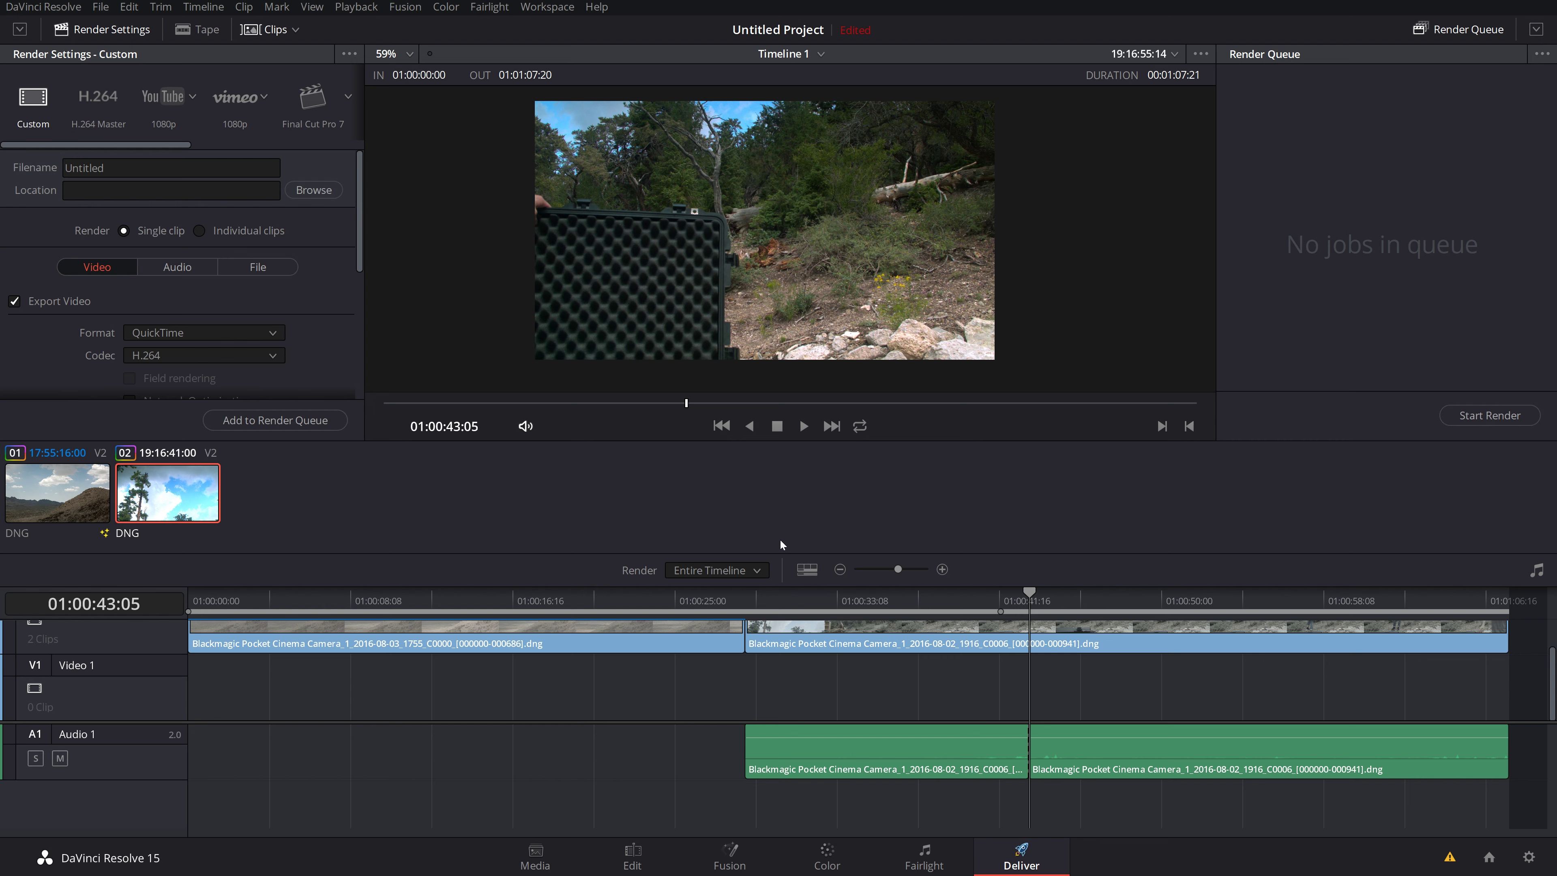
scroll(674, 702, "up", 1)
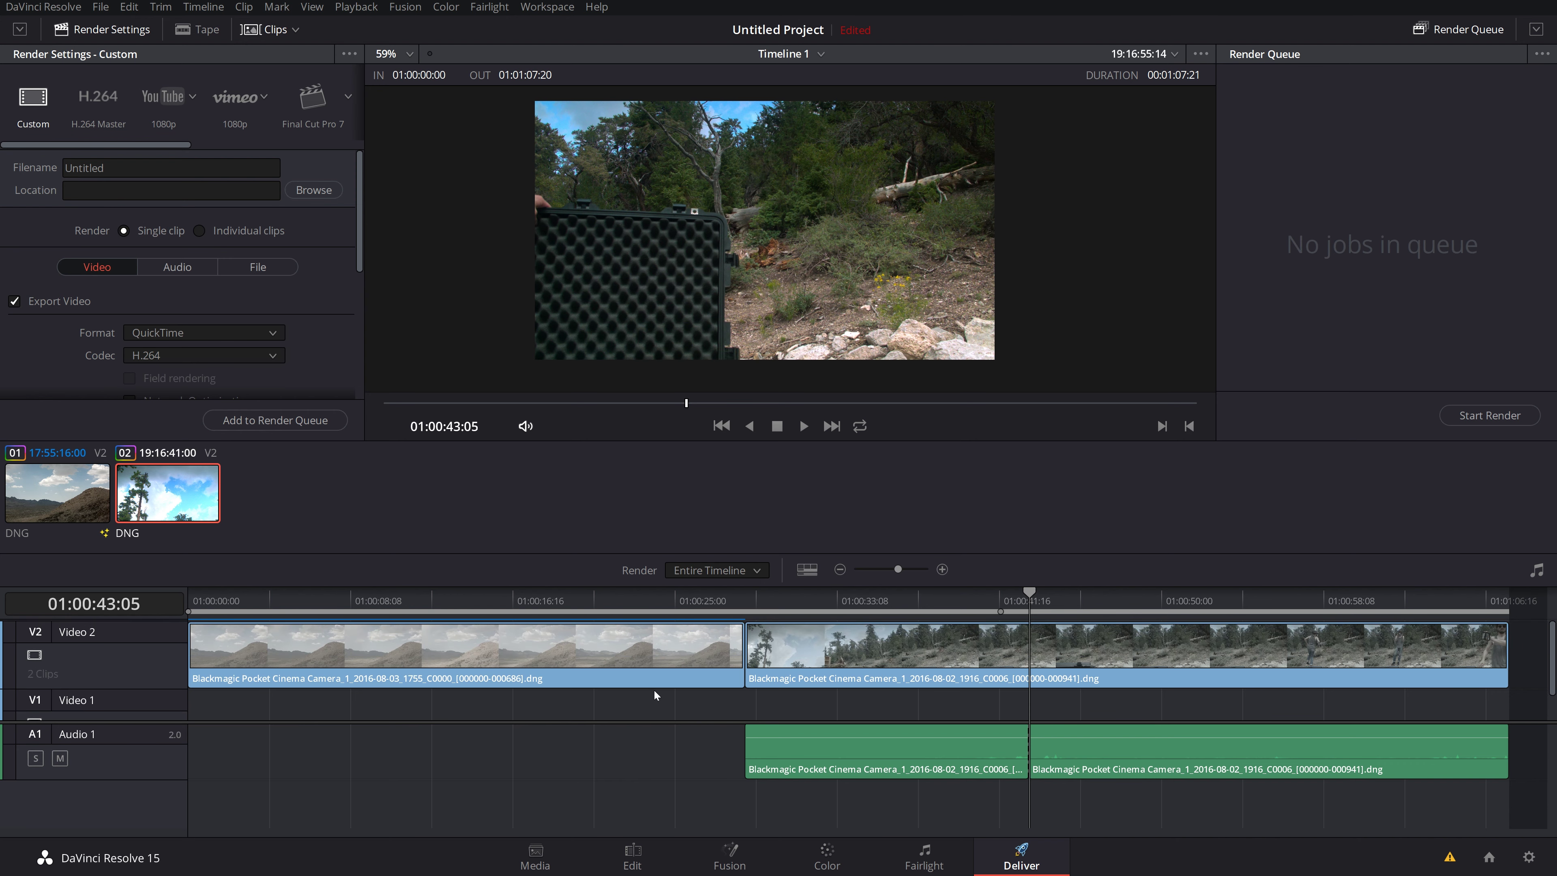
left_click_drag(618, 602, 400, 592)
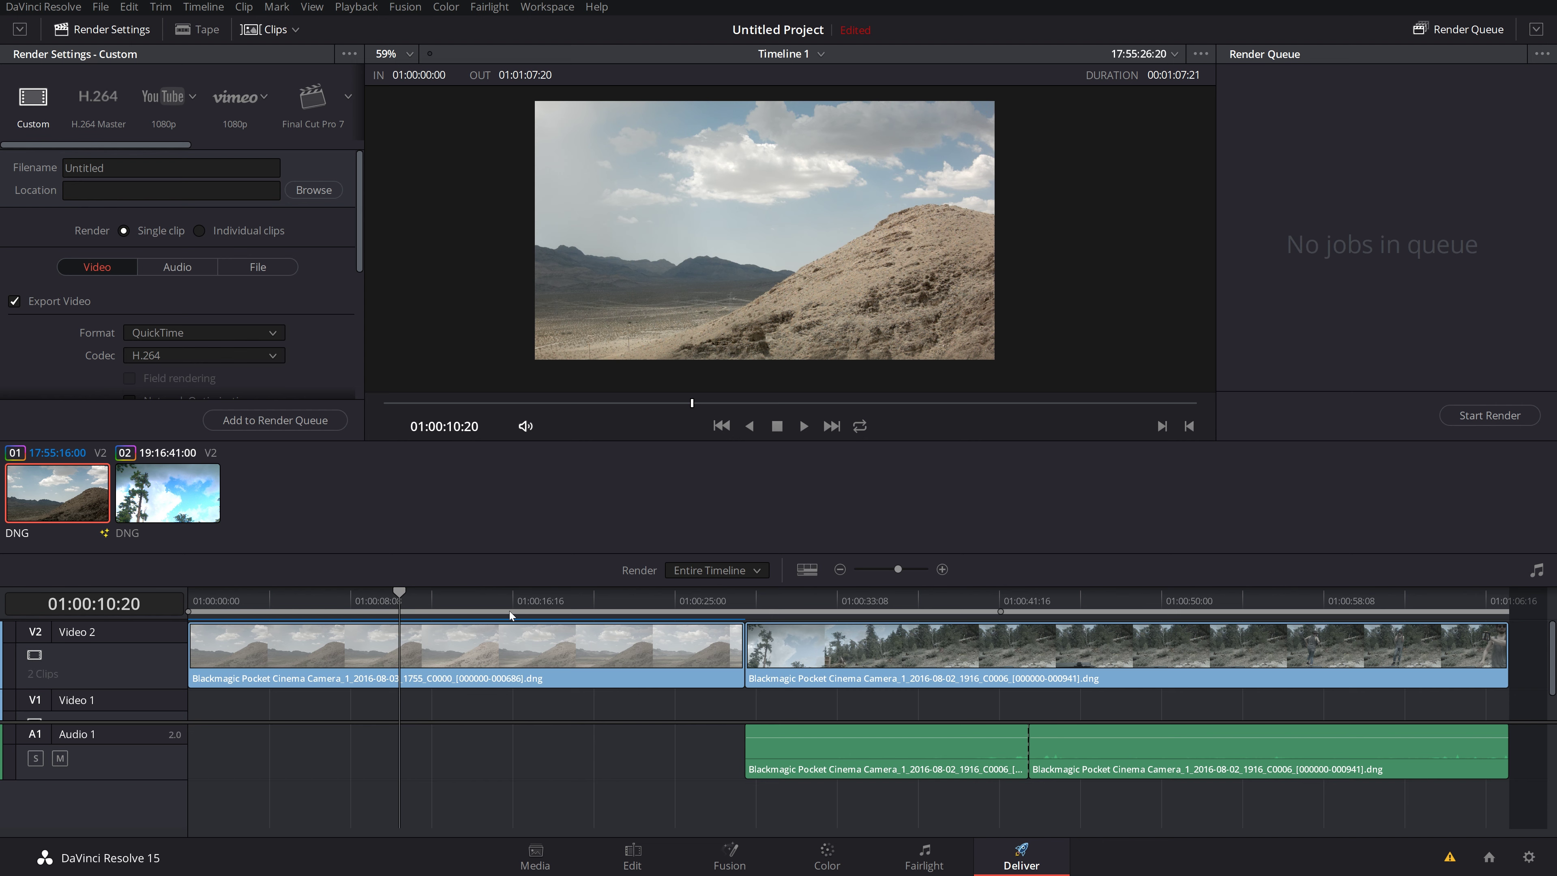
left_click_drag(511, 616, 234, 607)
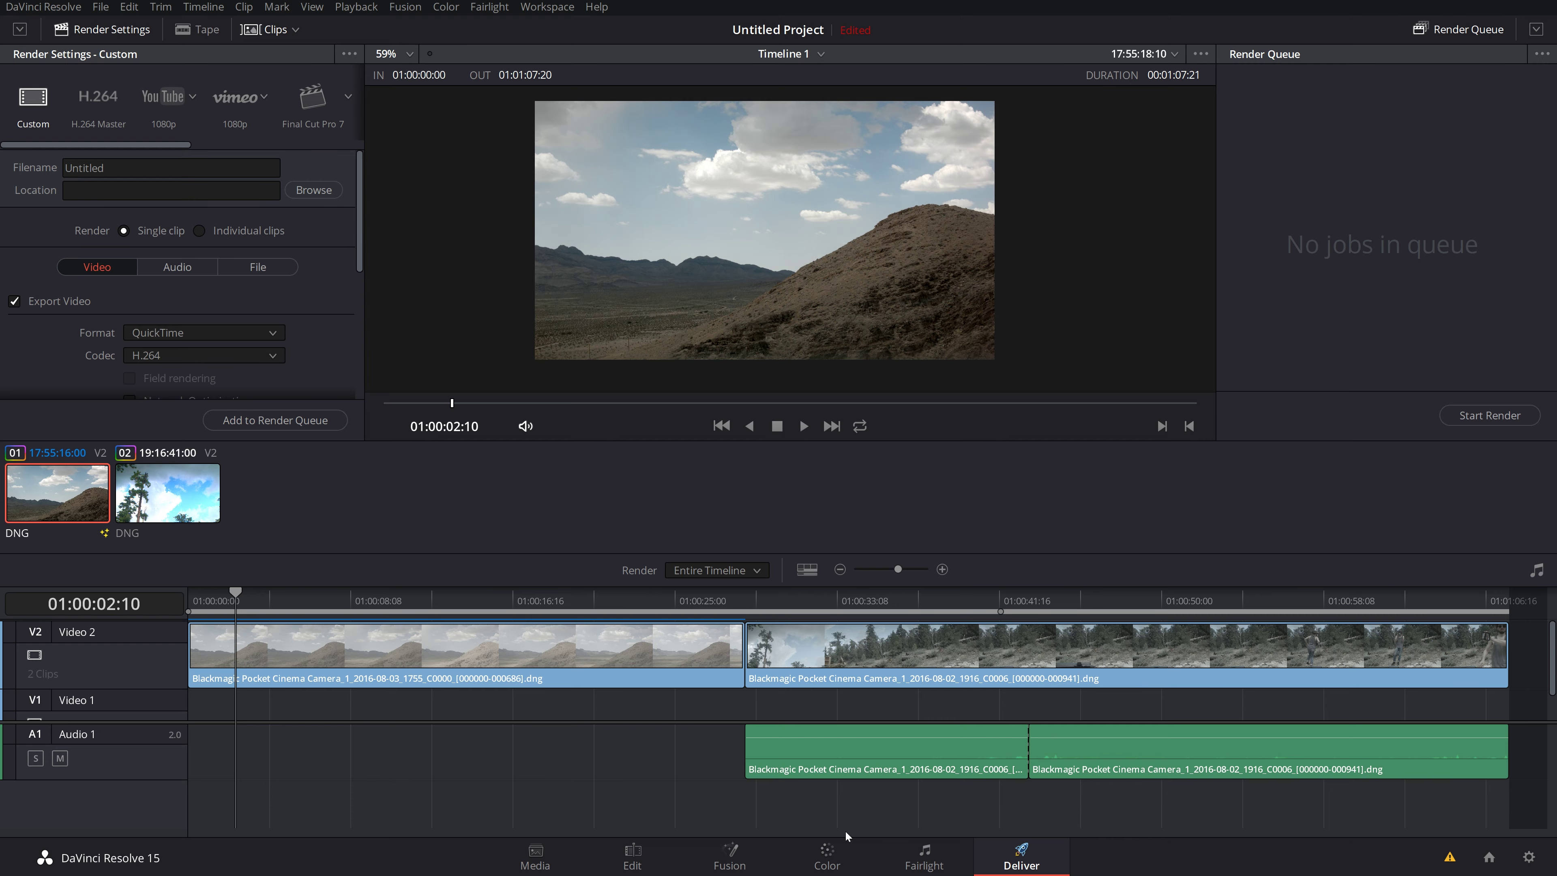
left_click(924, 855)
left_click(1022, 855)
left_click(142, 488)
left_click(80, 494)
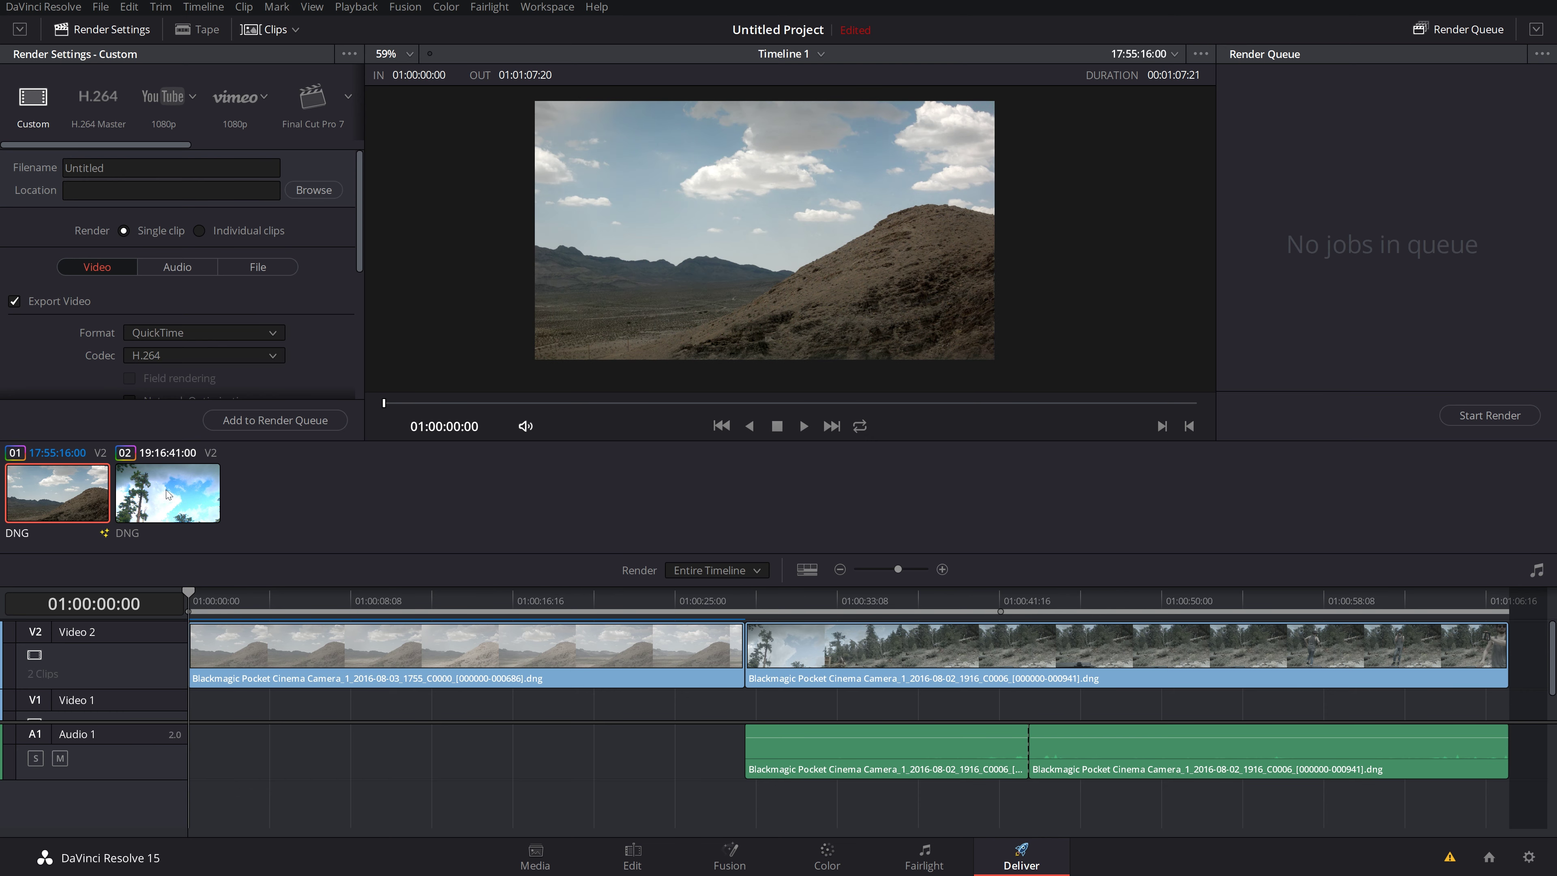
left_click(161, 494)
left_click(80, 498)
left_click(144, 500)
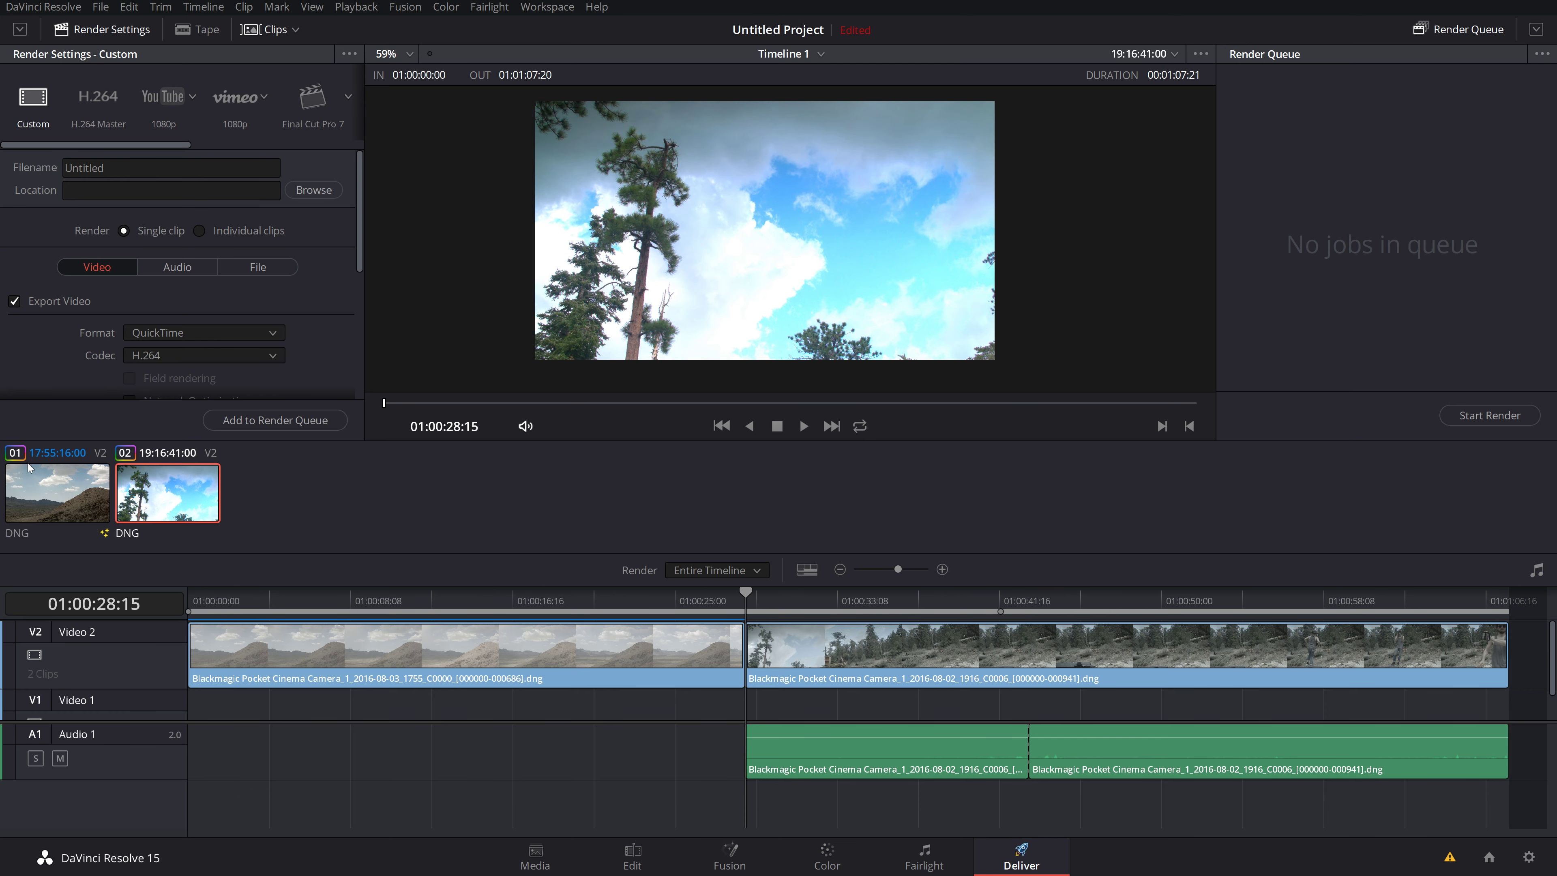
left_click(69, 488)
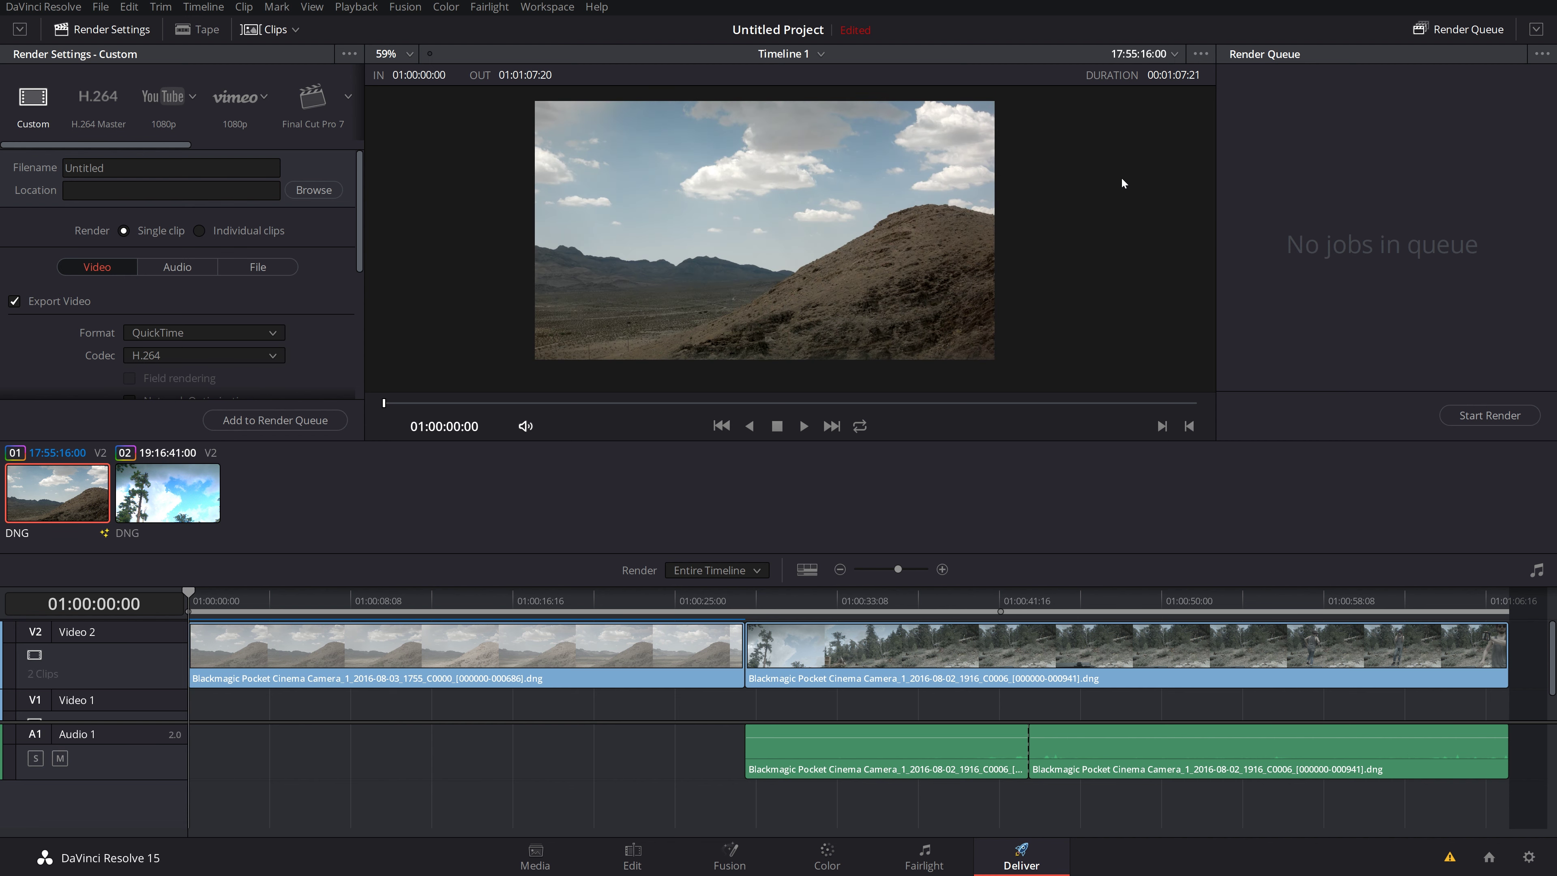
right_click(552, 191)
left_click(883, 191)
right_click(882, 190)
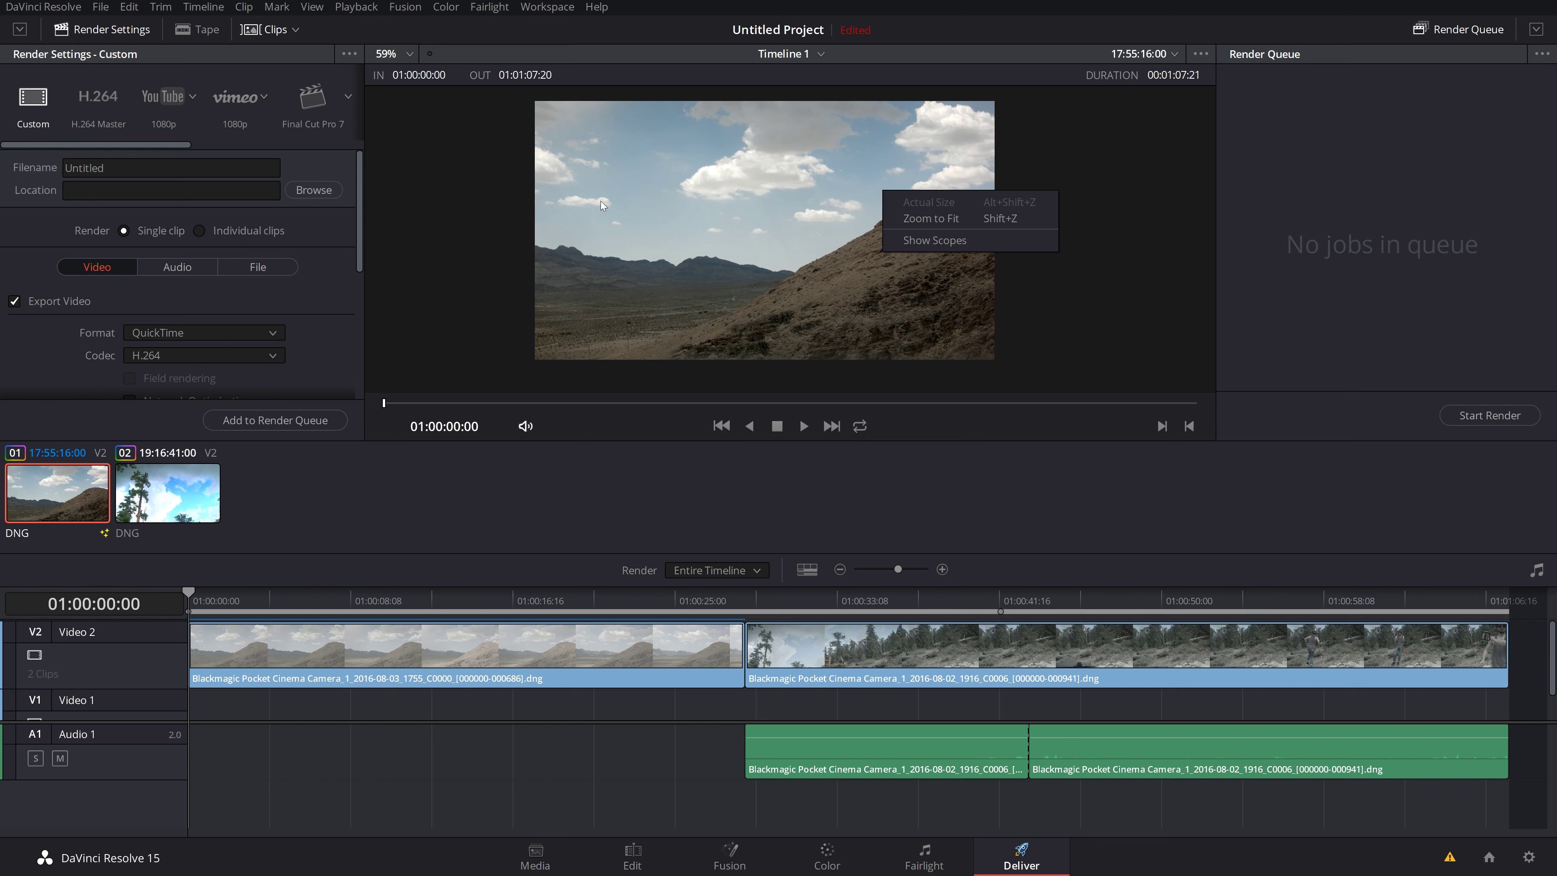
left_click(956, 218)
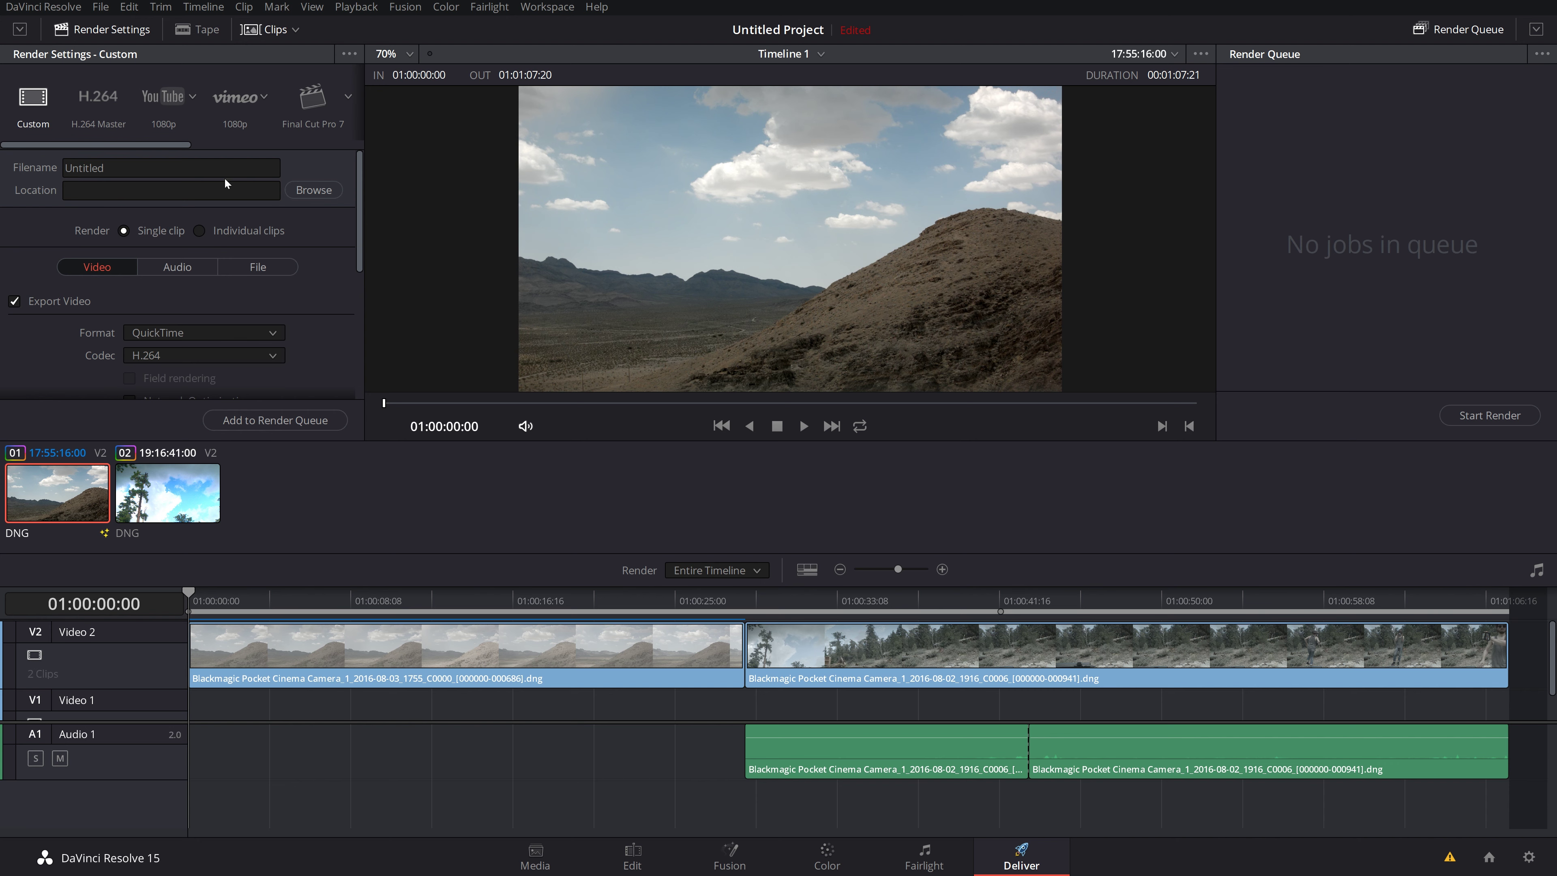
scroll(246, 233, "down", 3)
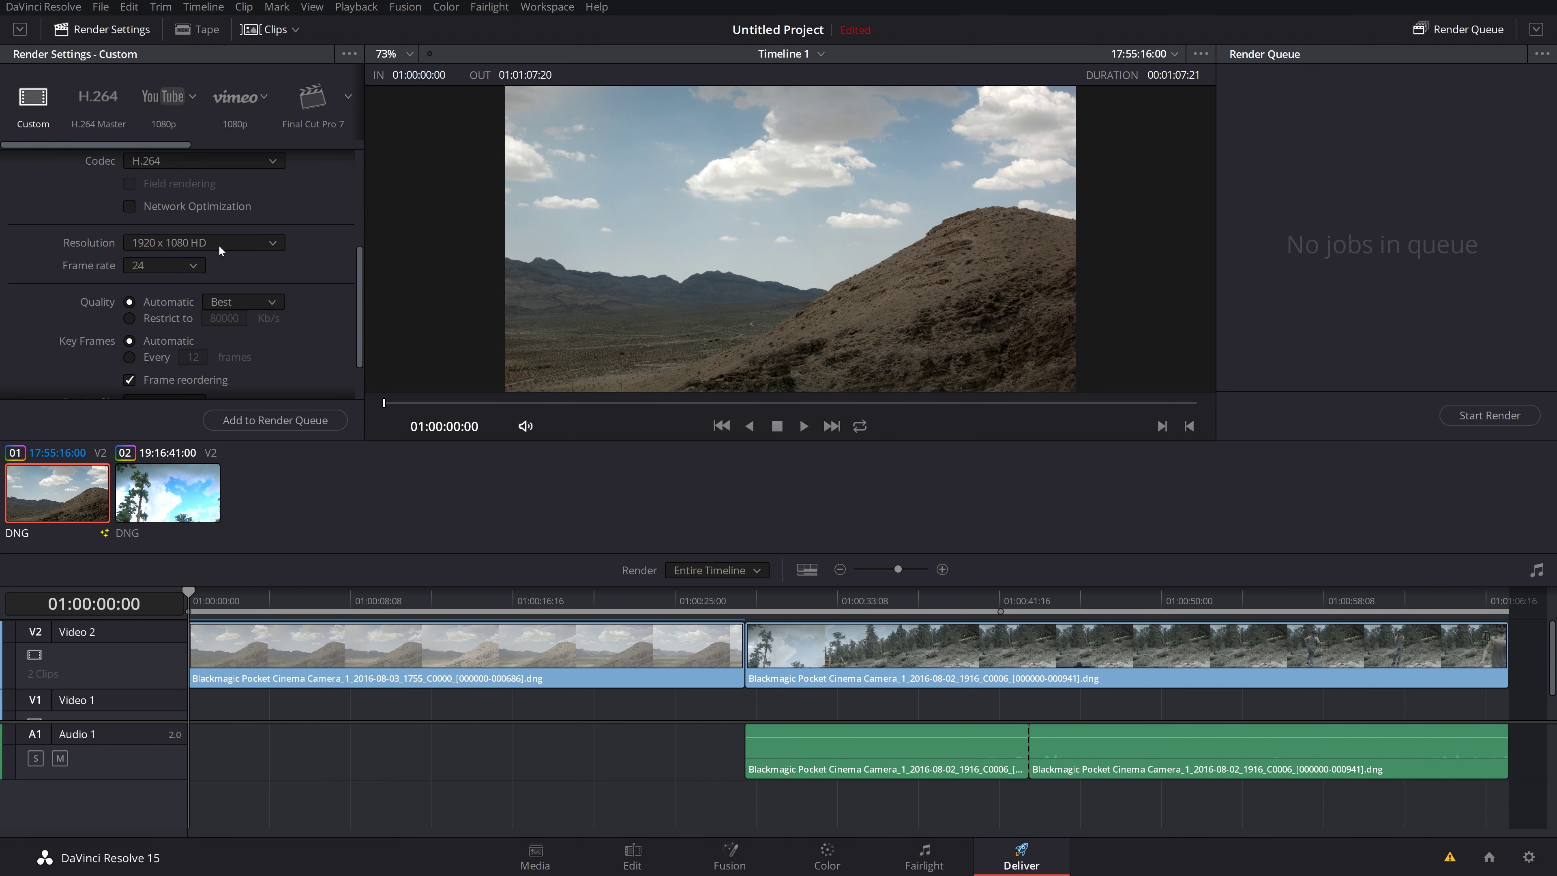
scroll(219, 248, "down", 2)
scroll(199, 254, "up", 5)
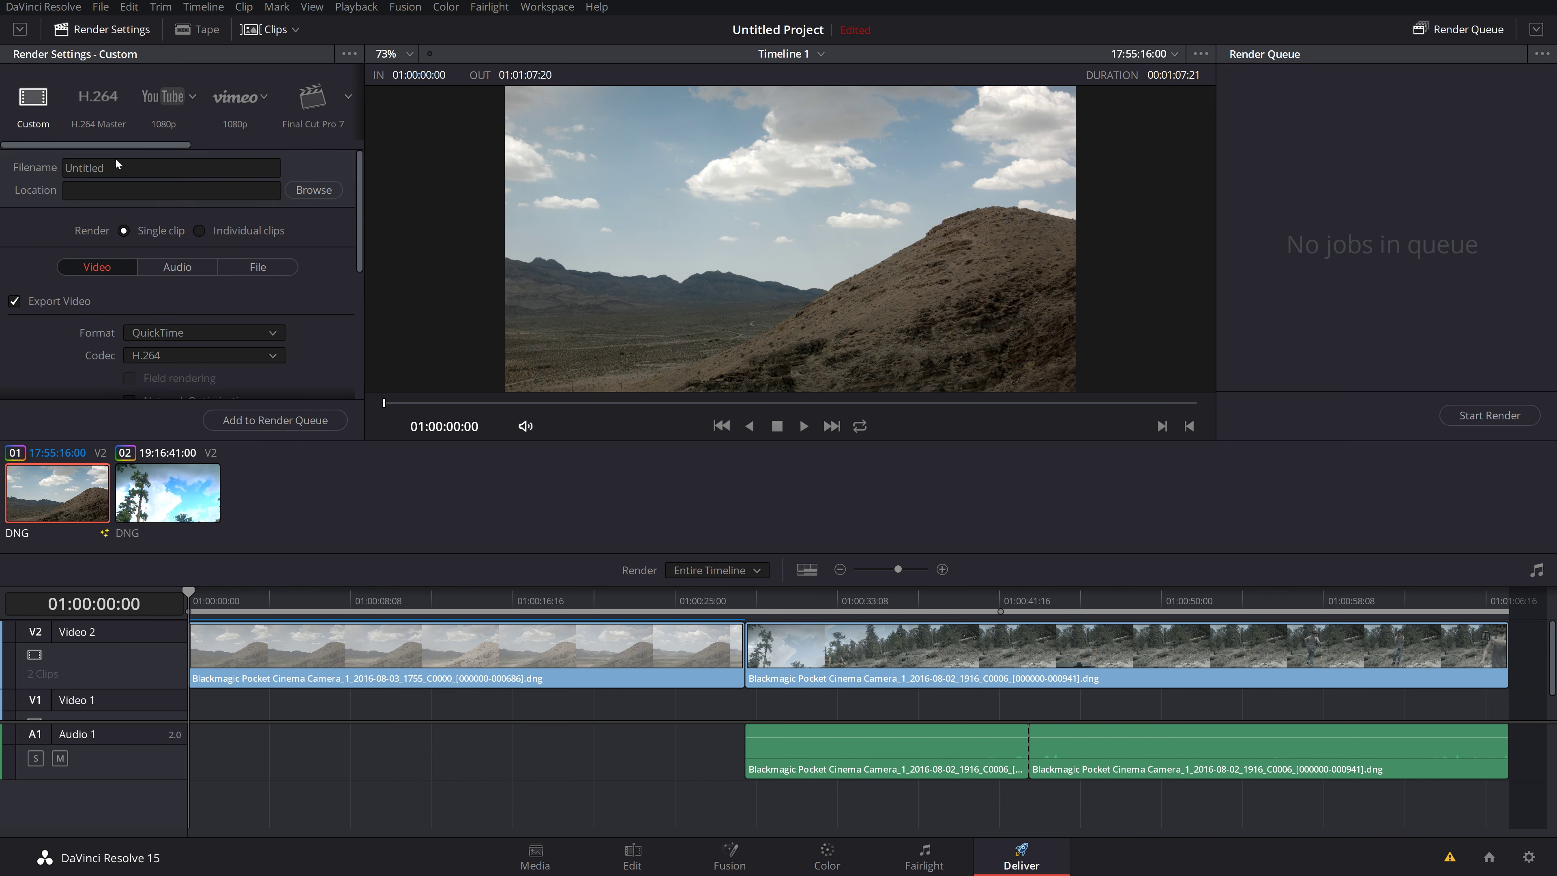
Step: Replace the Untitled file name with the student's name plus '_Davinci_REsolve_Tuitorial_Exapmle_Fall_2018'
left_click(105, 167)
left_click_drag(105, 167, 1, 174)
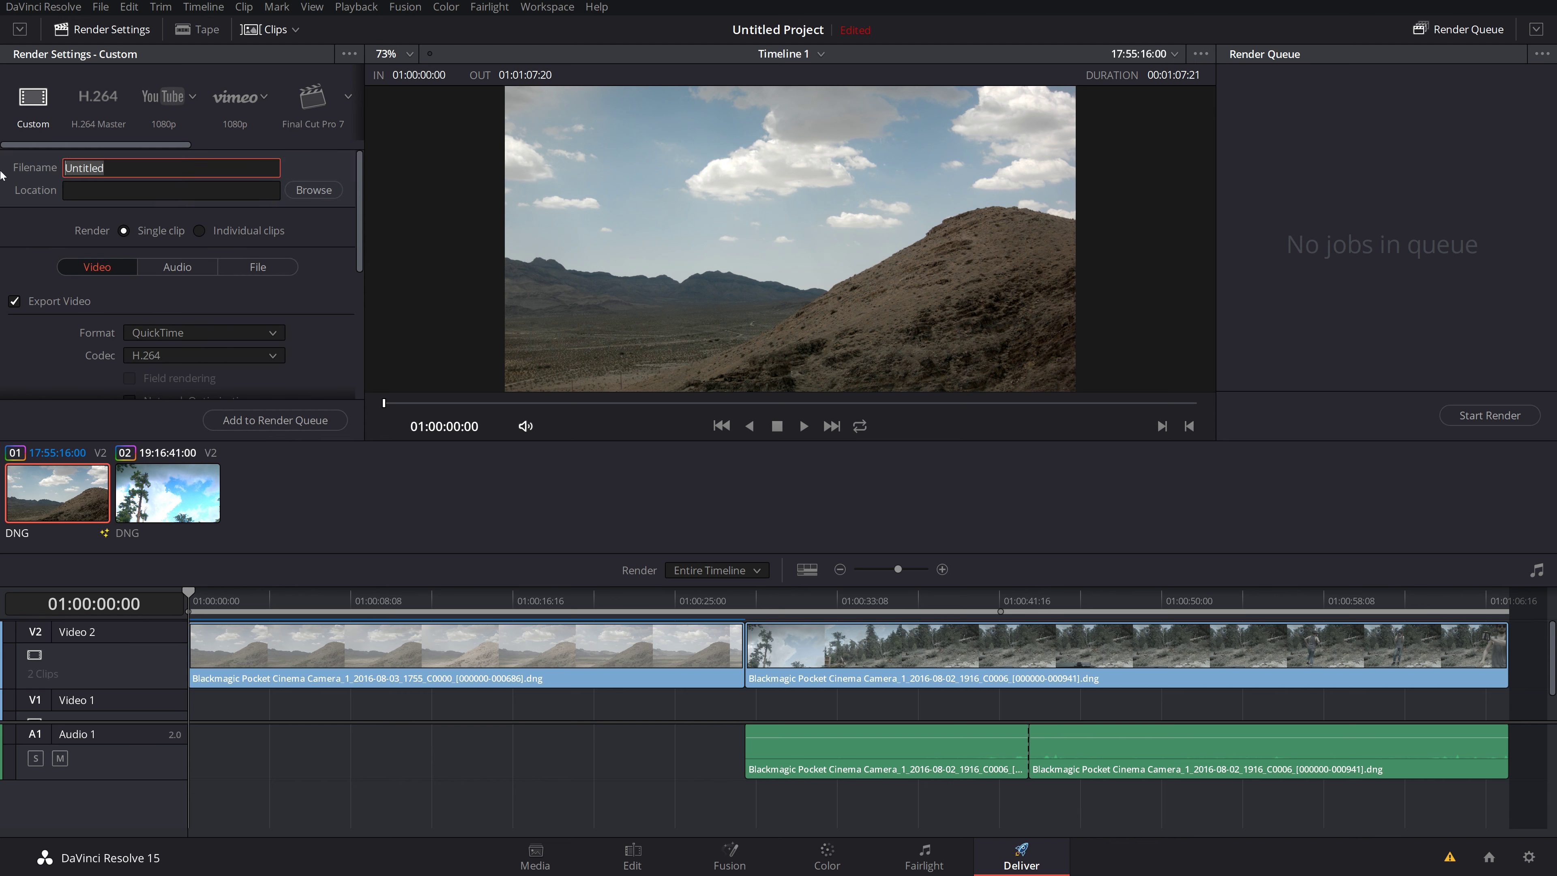
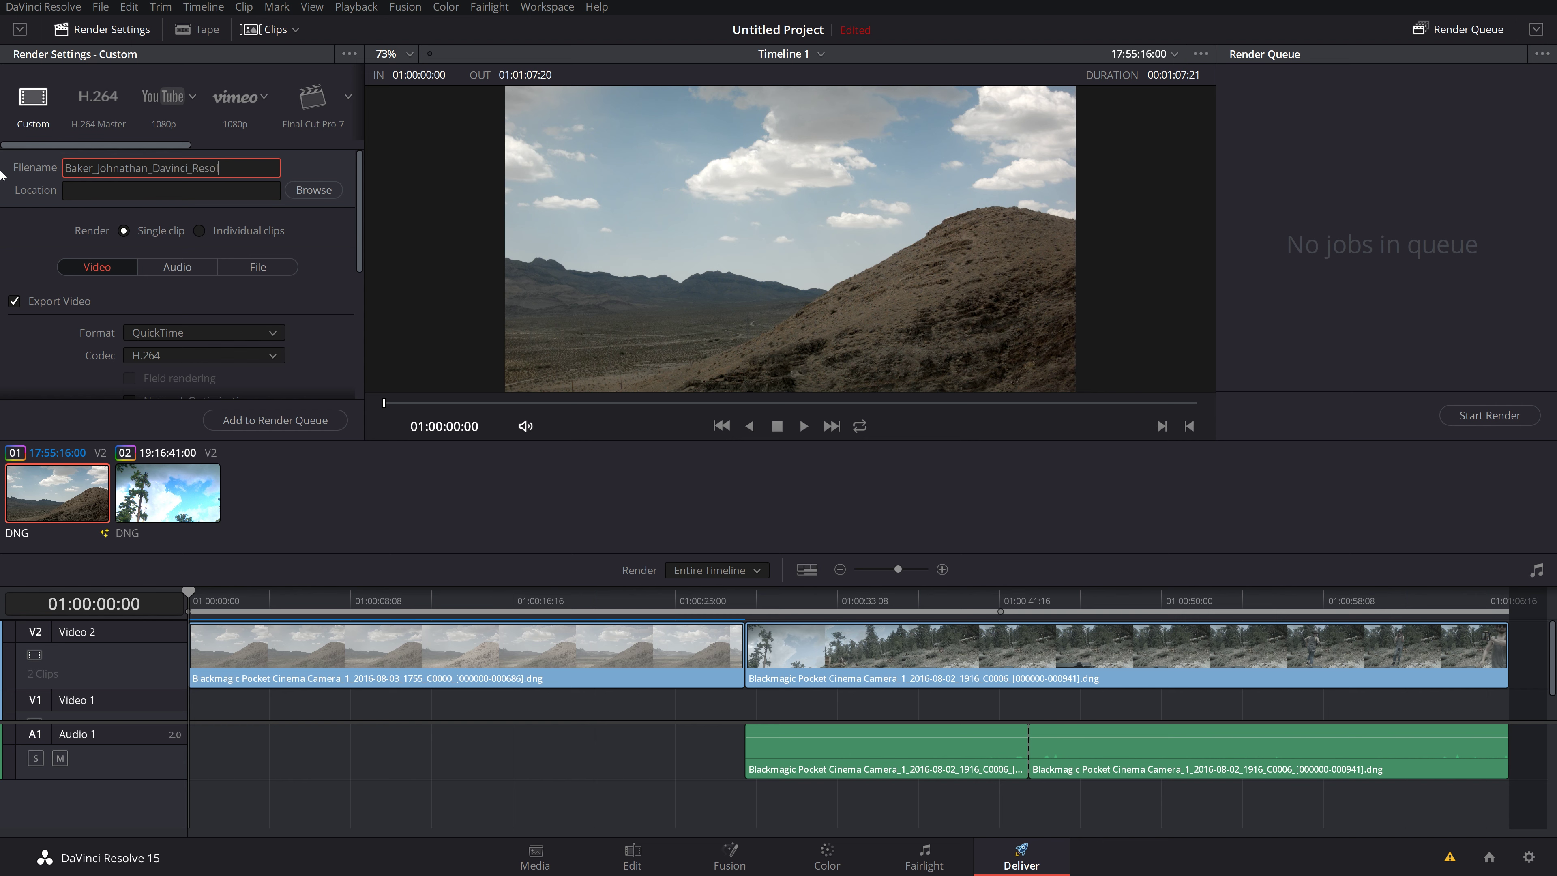
type("ve_Tuitorial_Exapmle_Fall_2018")
Step: Set the render output location to the Desktop
left_click(313, 190)
left_click(50, 139)
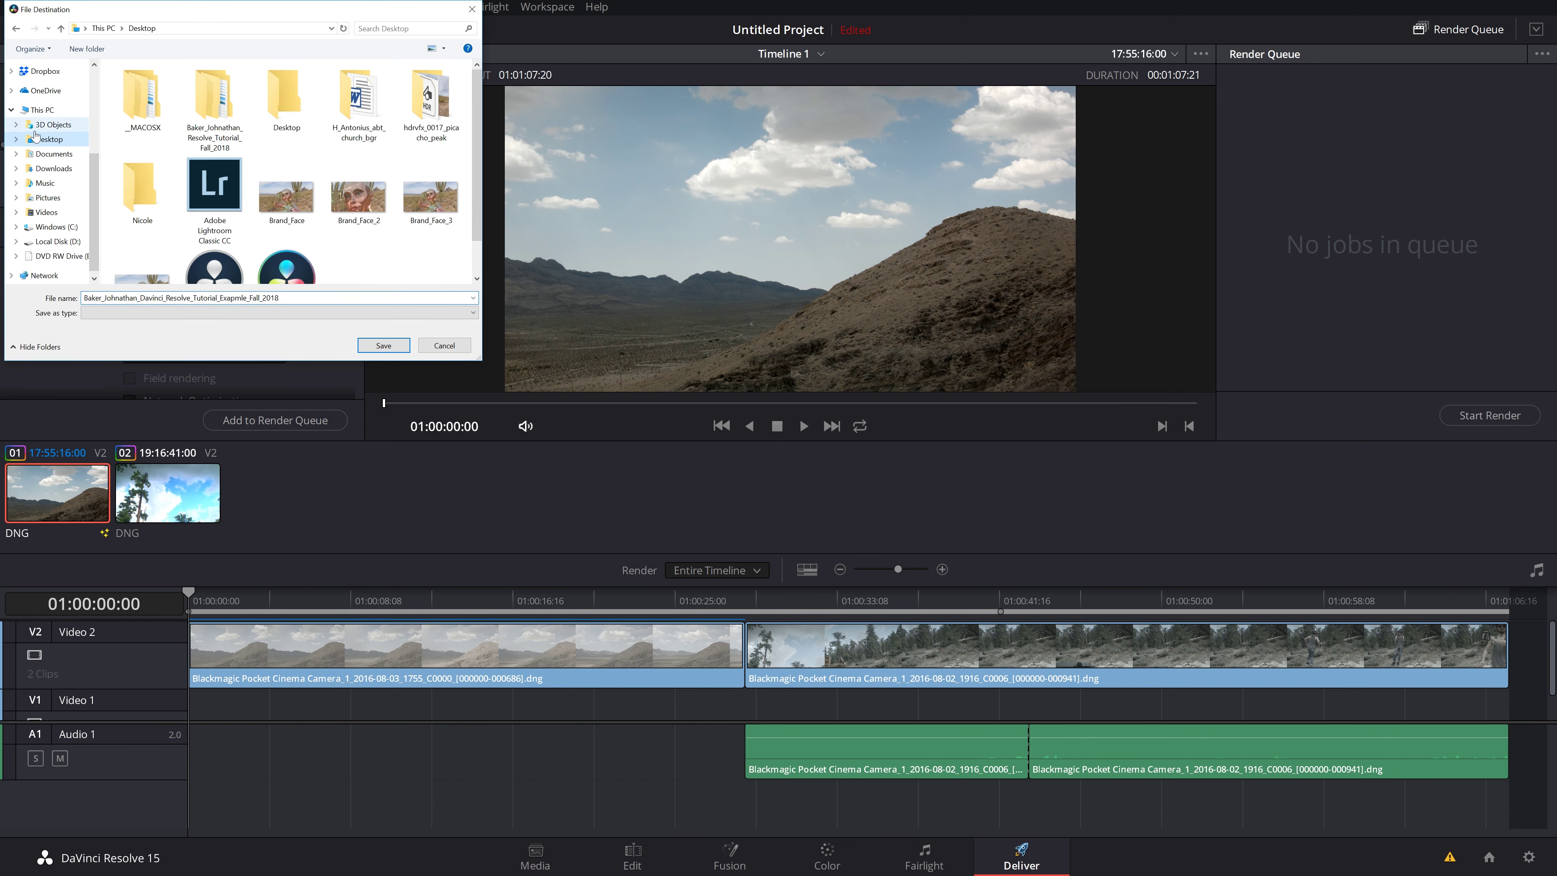
left_click(385, 346)
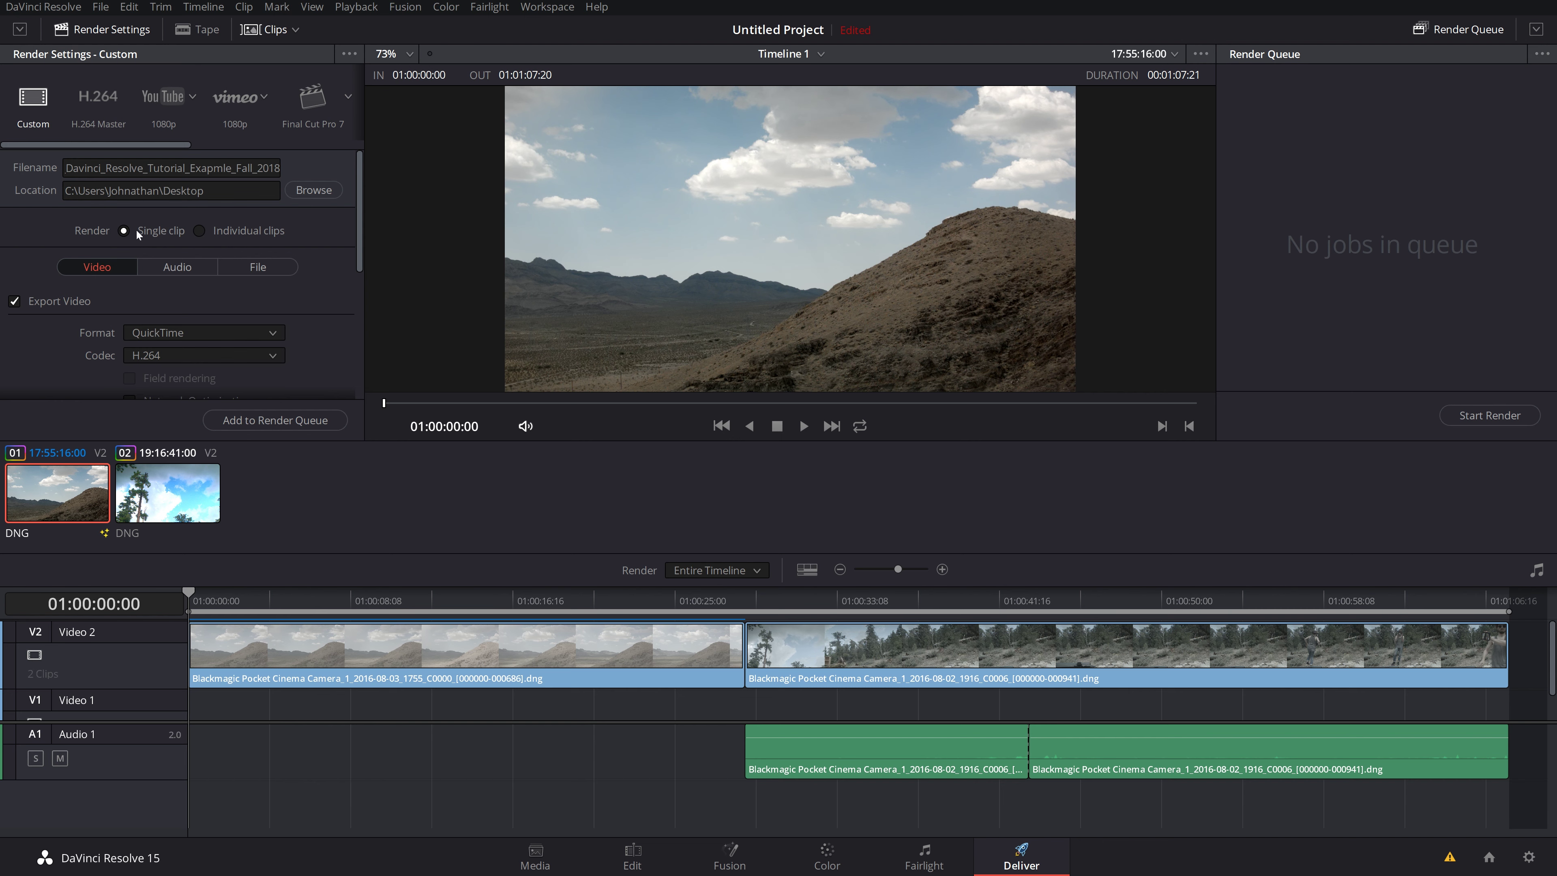
left_click(199, 234)
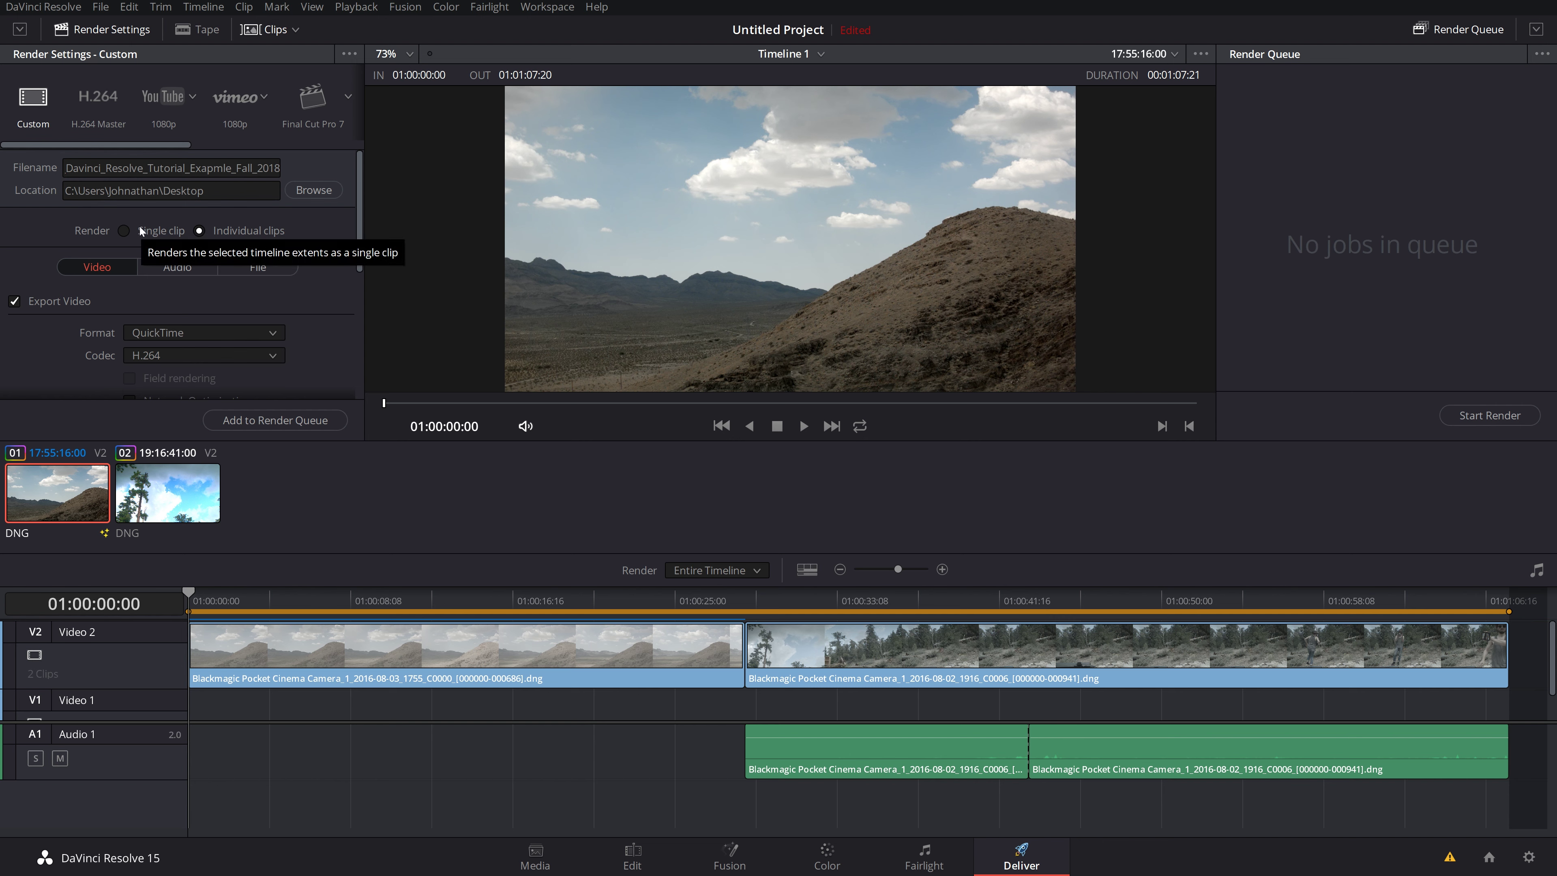
left_click(124, 230)
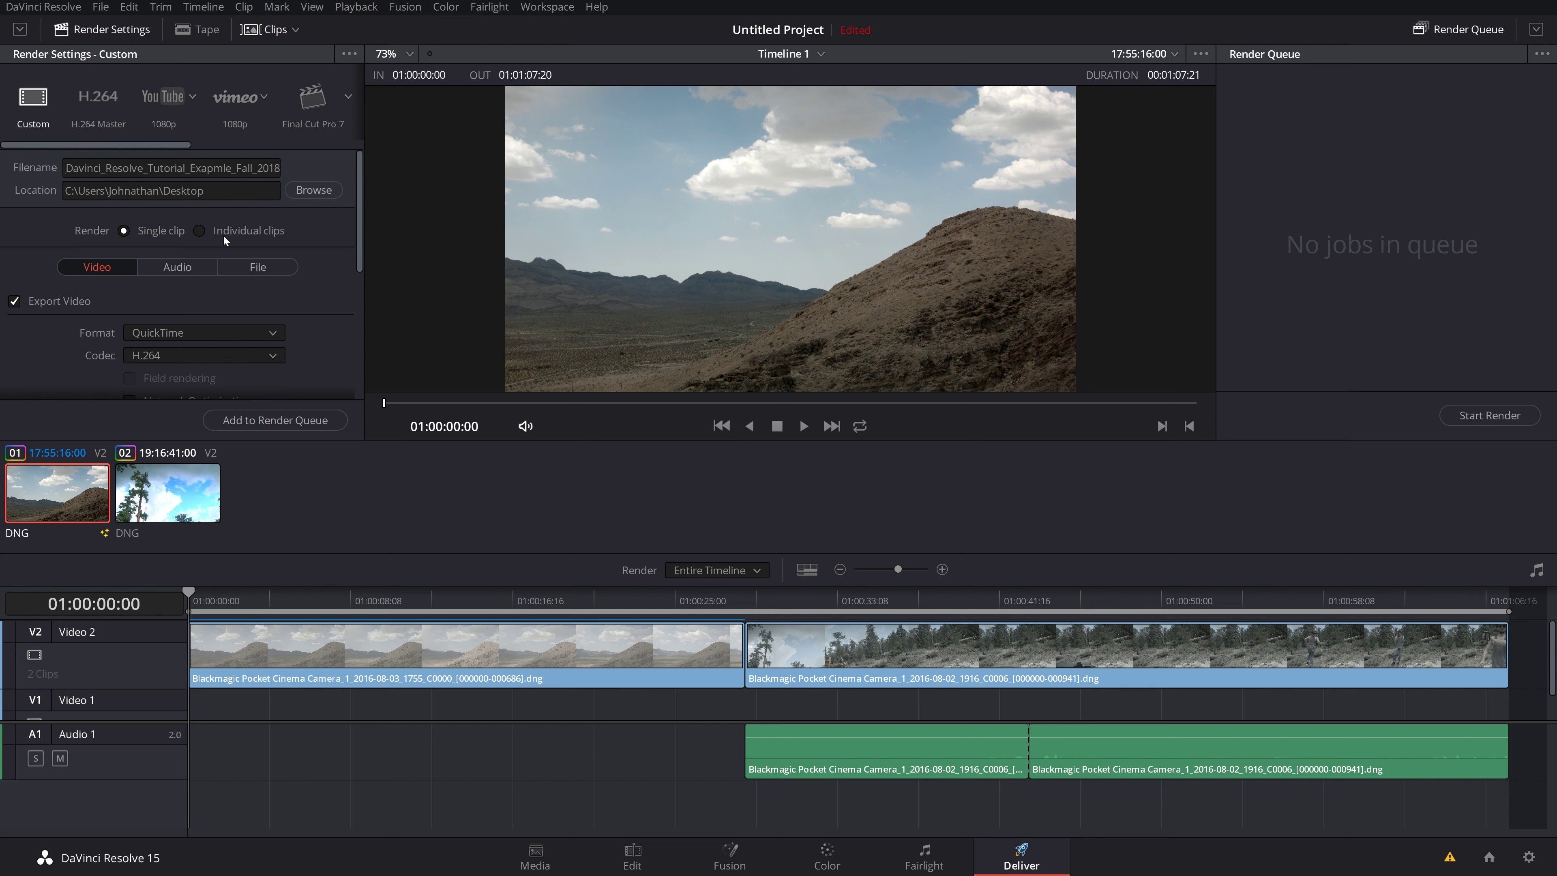
left_click(200, 231)
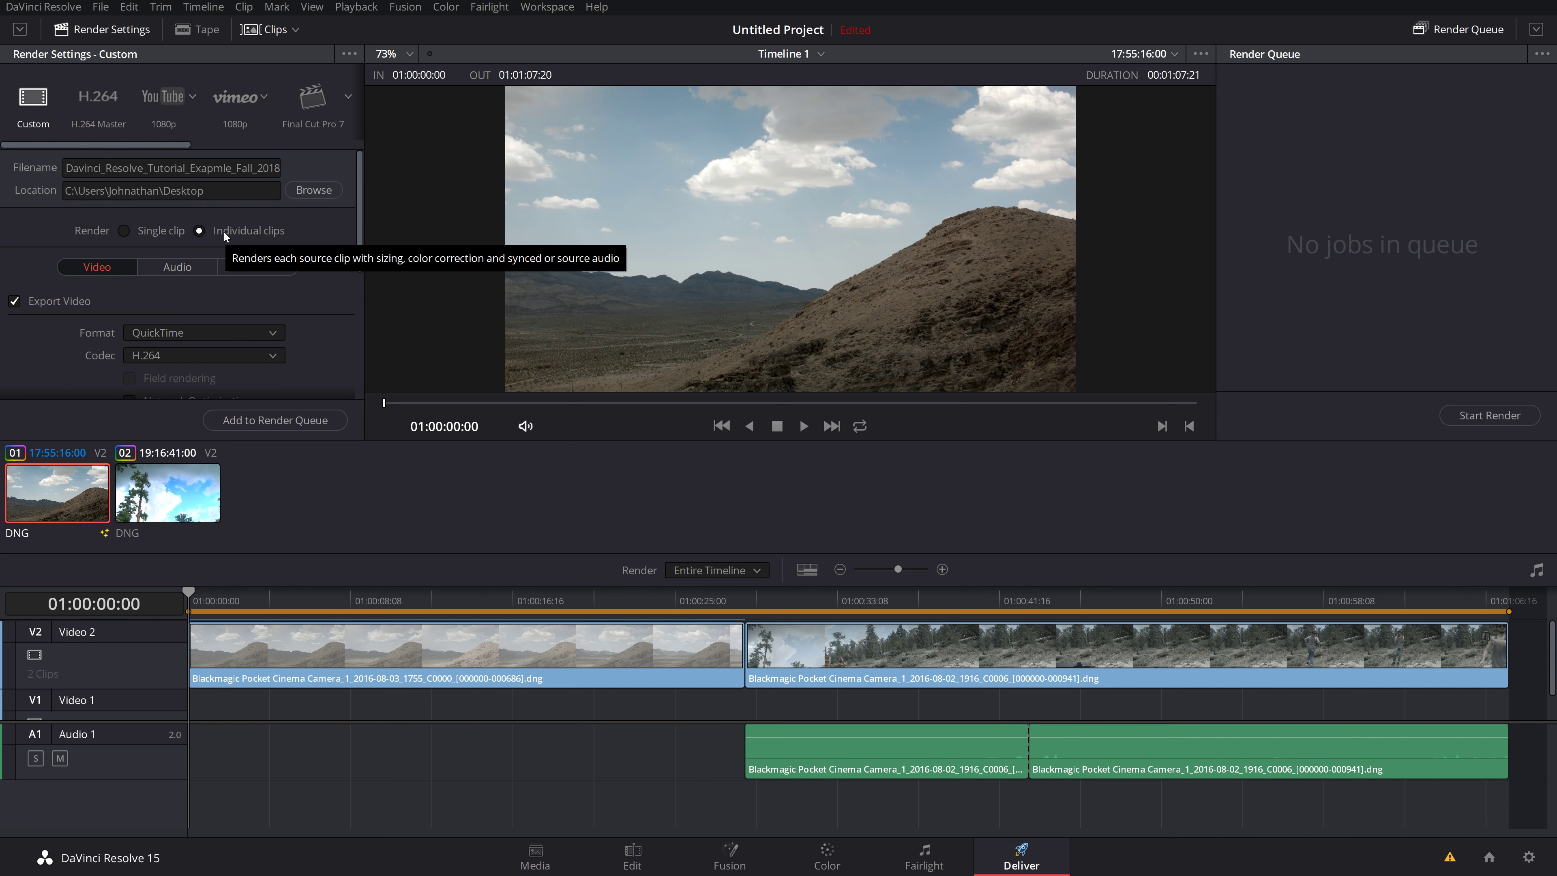
left_click(123, 231)
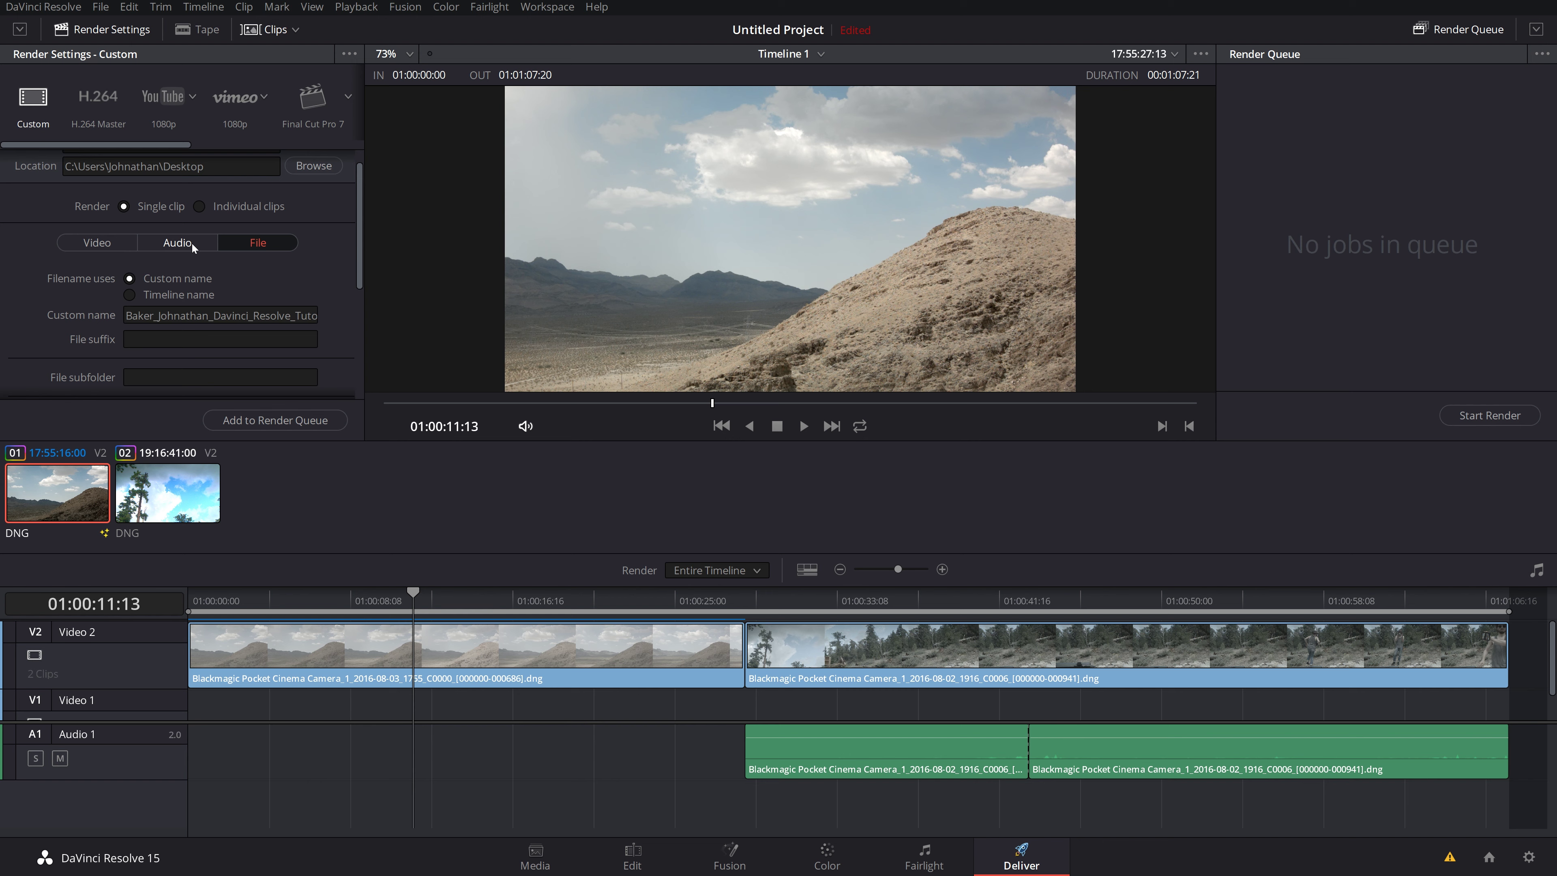
left_click(196, 243)
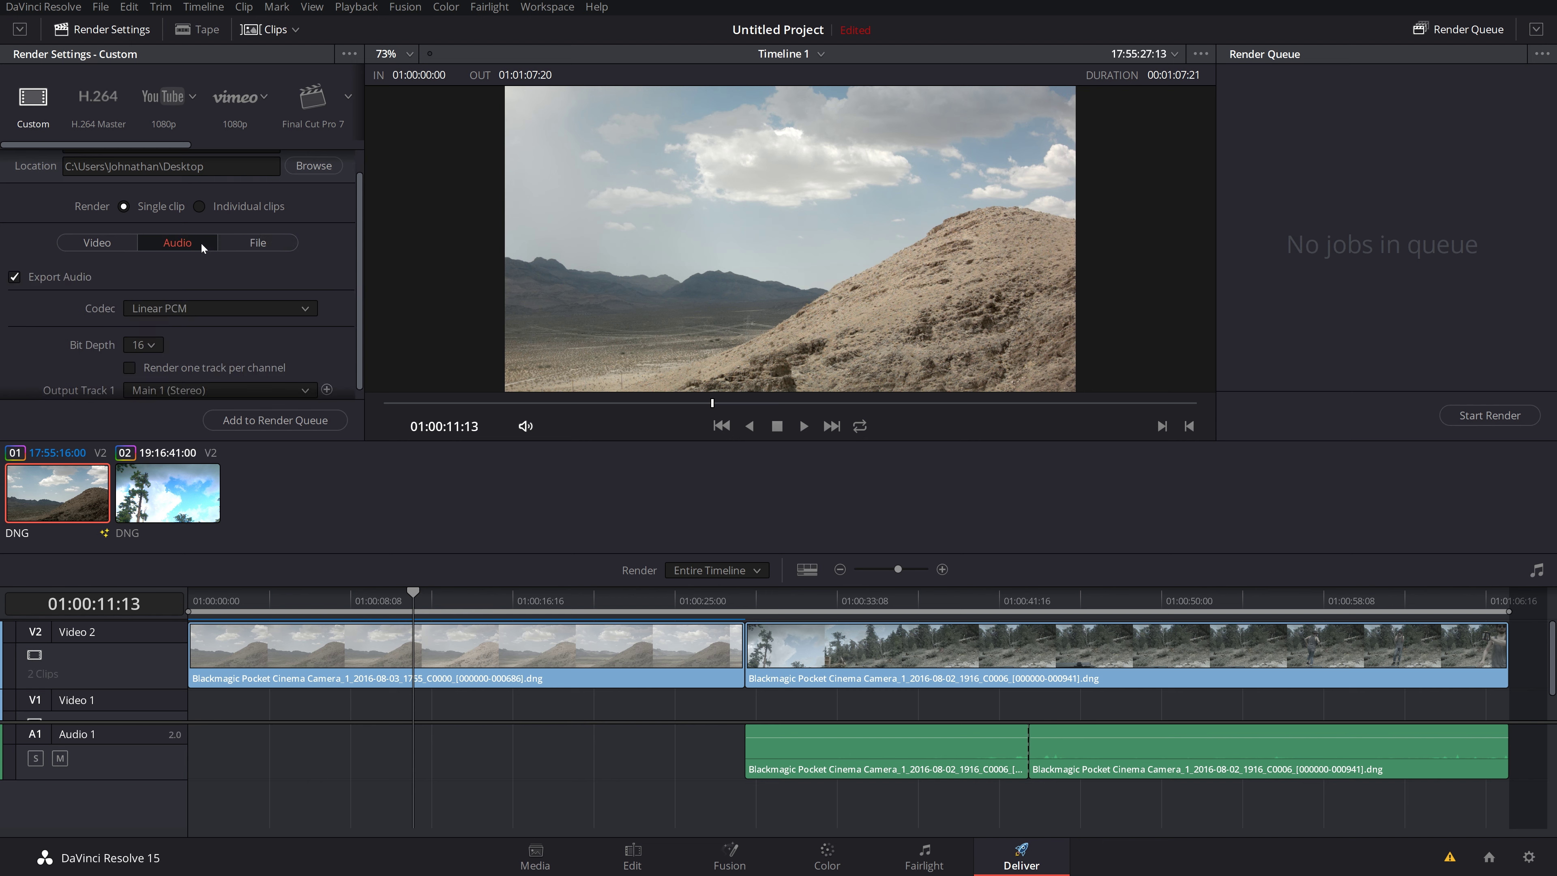
left_click(105, 246)
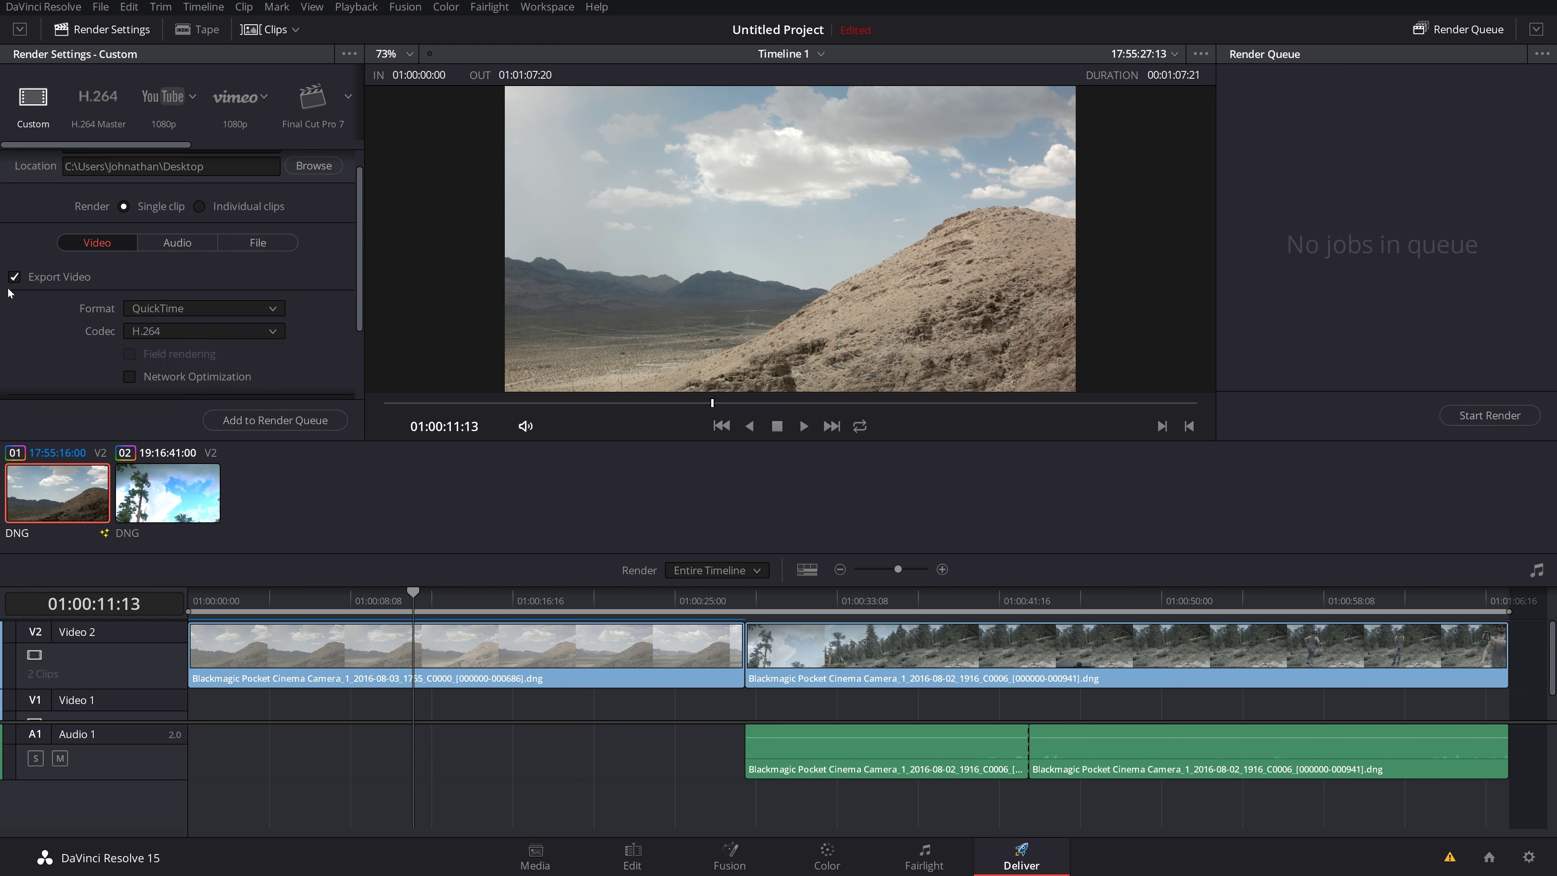
left_click(14, 278)
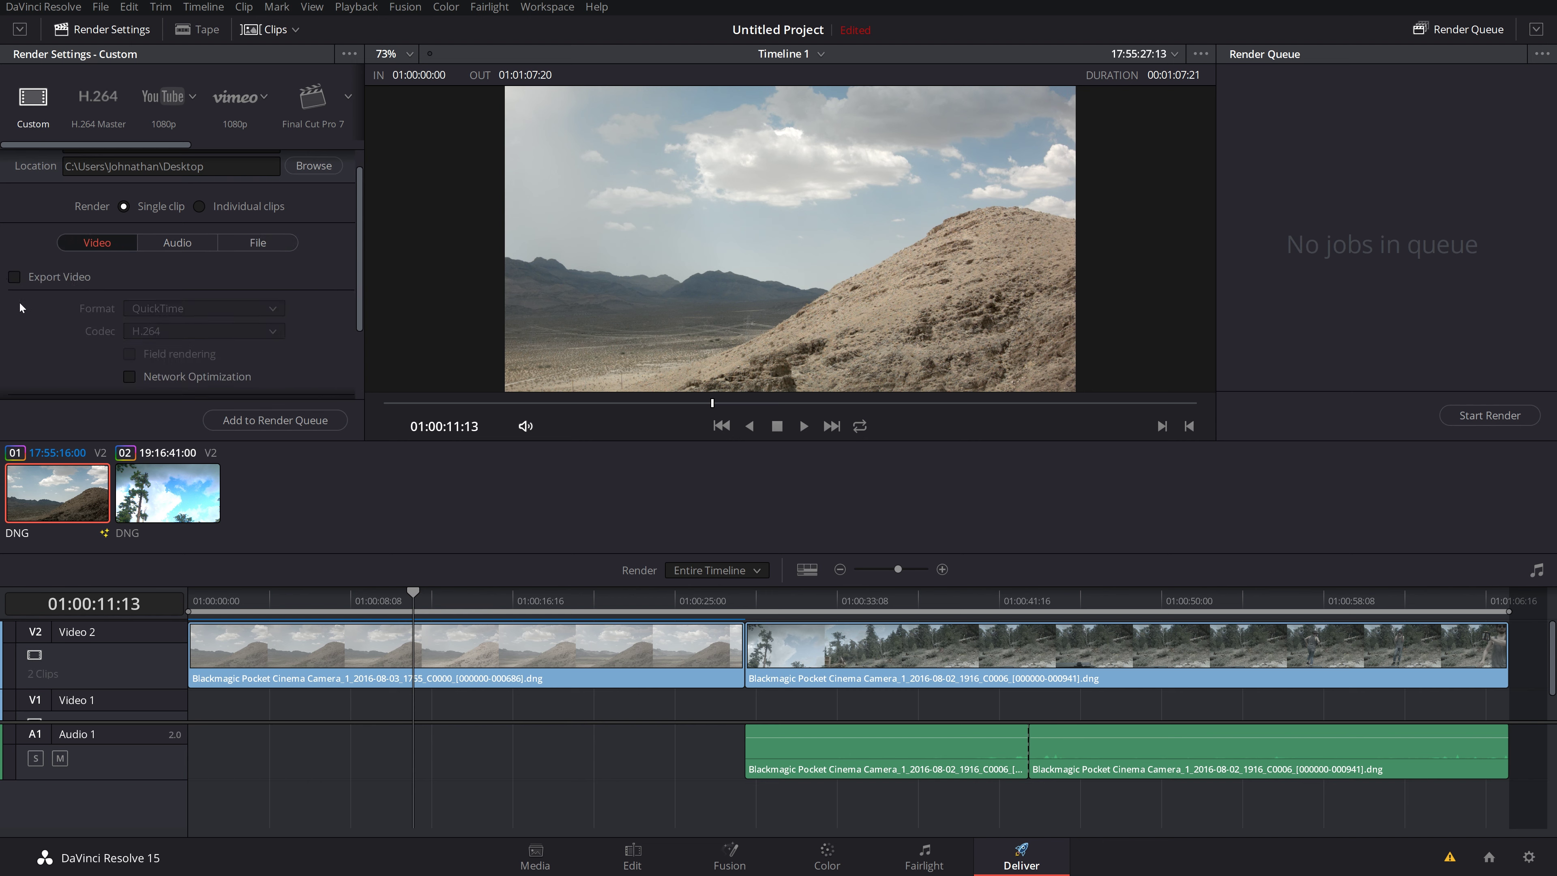
left_click(14, 277)
scroll(122, 307, "down", 2)
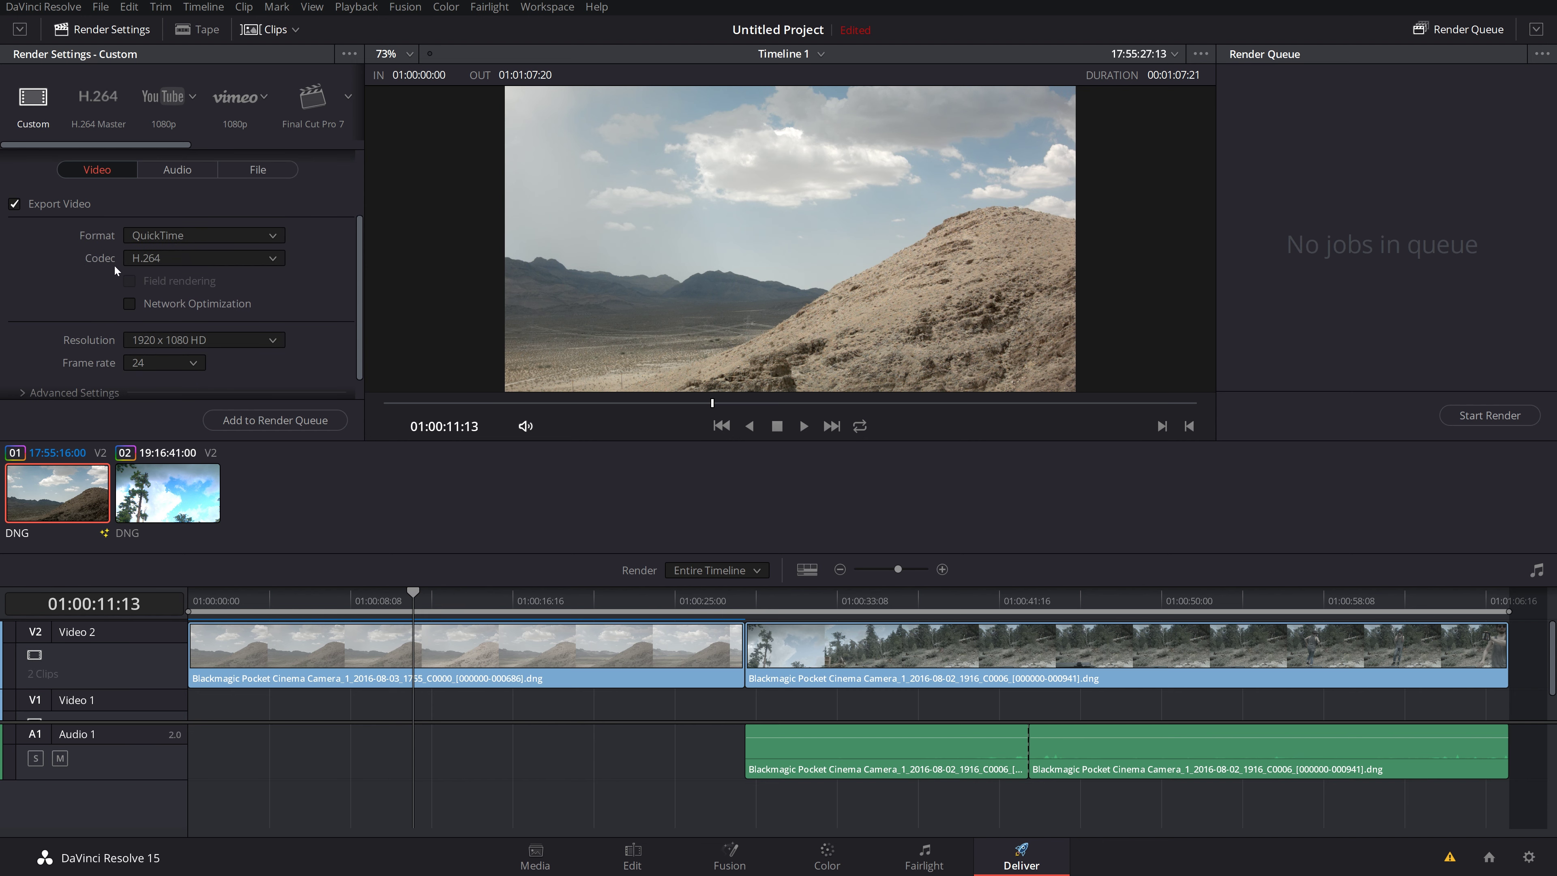
left_click(145, 234)
left_click(47, 241)
left_click(146, 256)
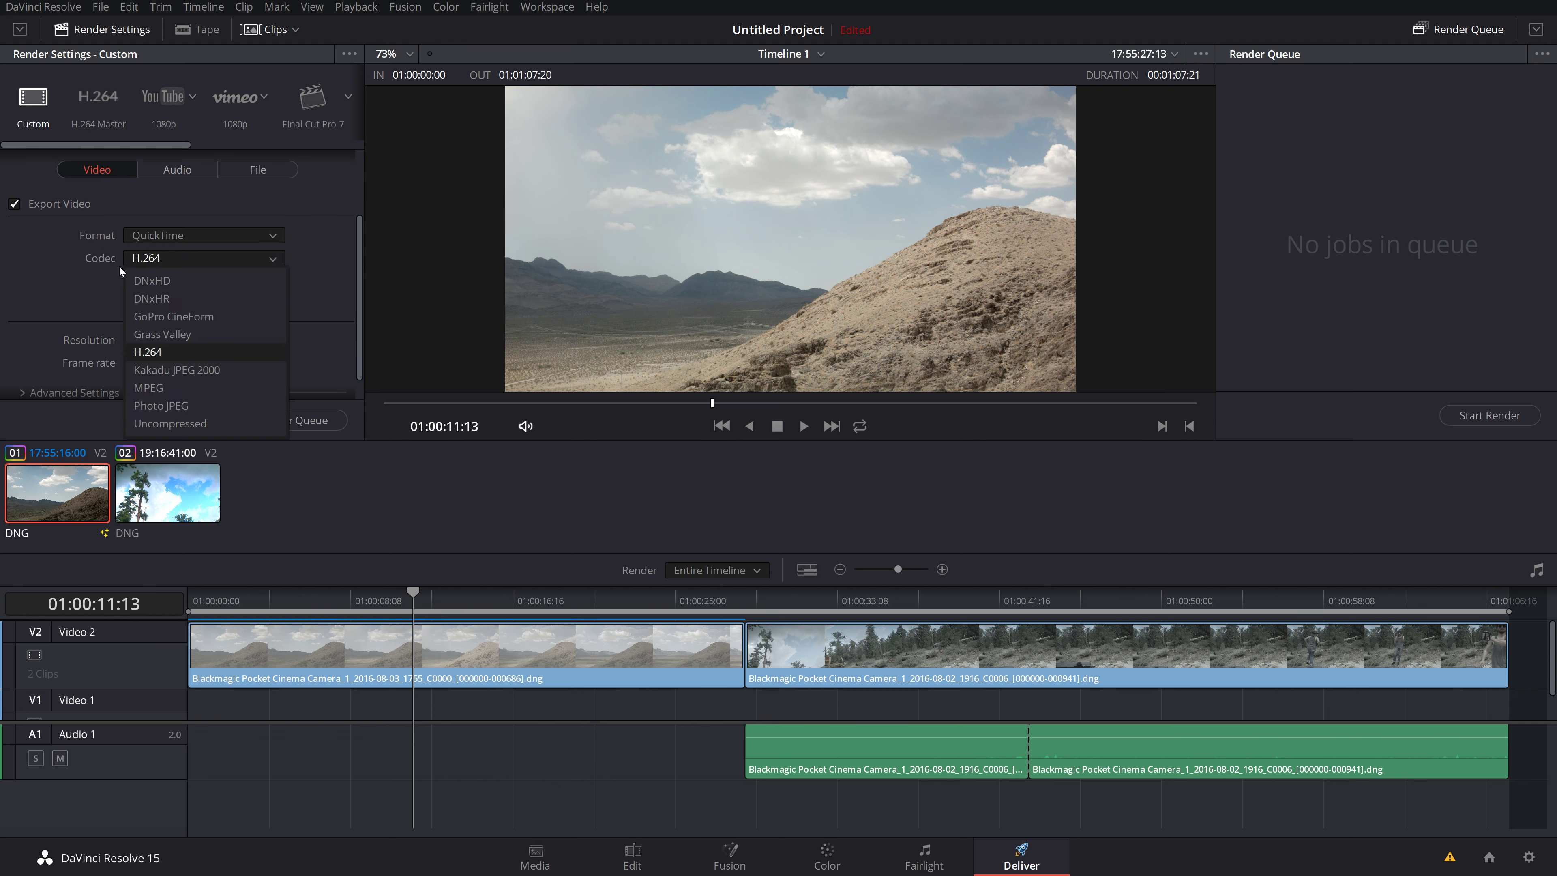
left_click(73, 274)
left_click(157, 237)
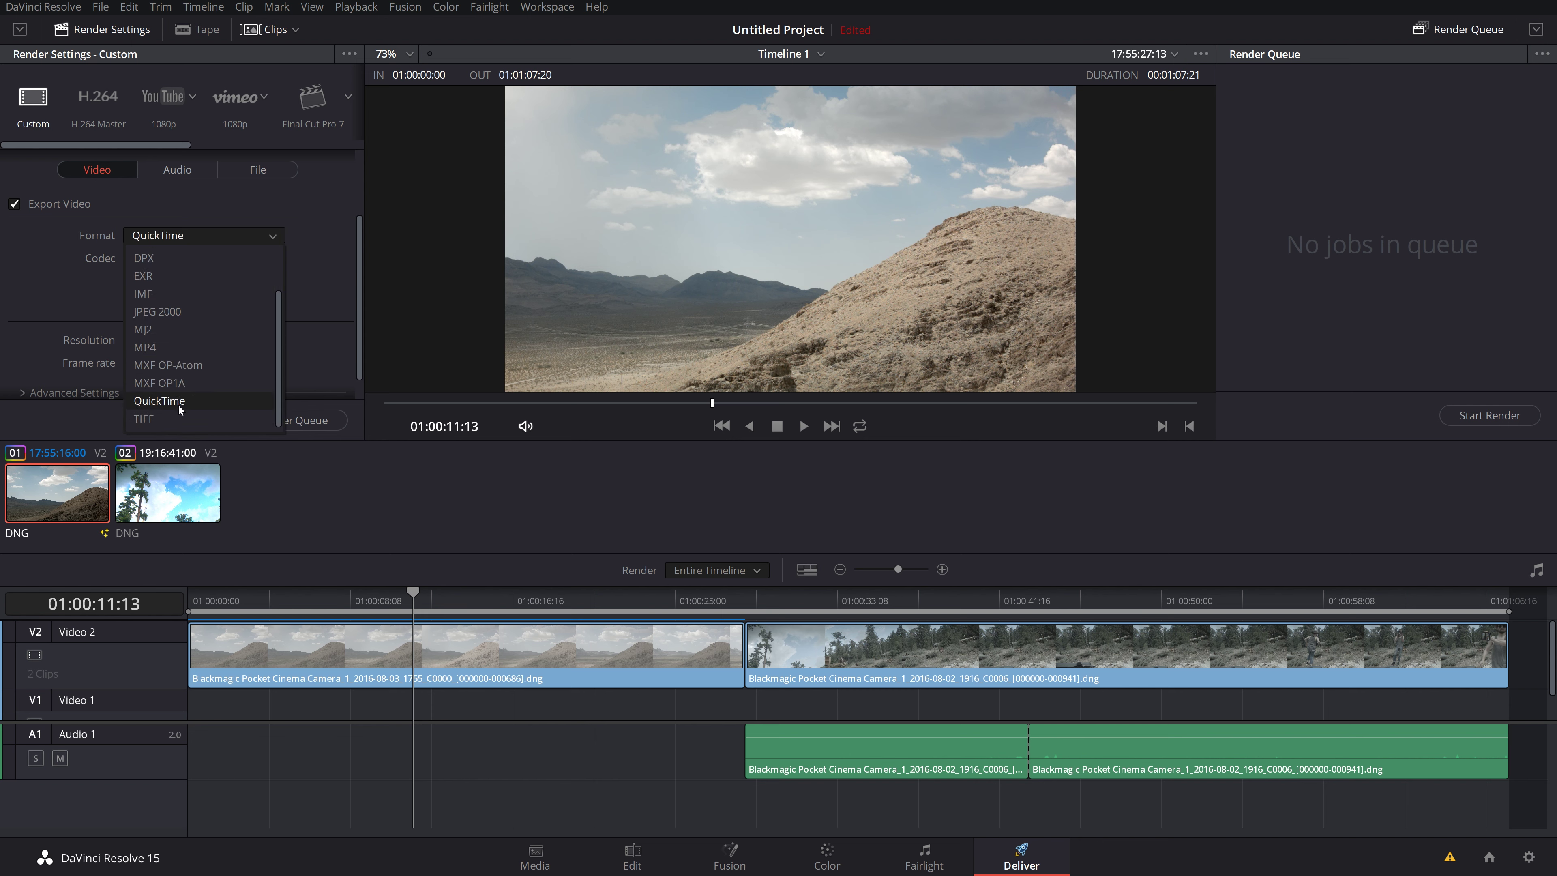
scroll(185, 399, "up", 1)
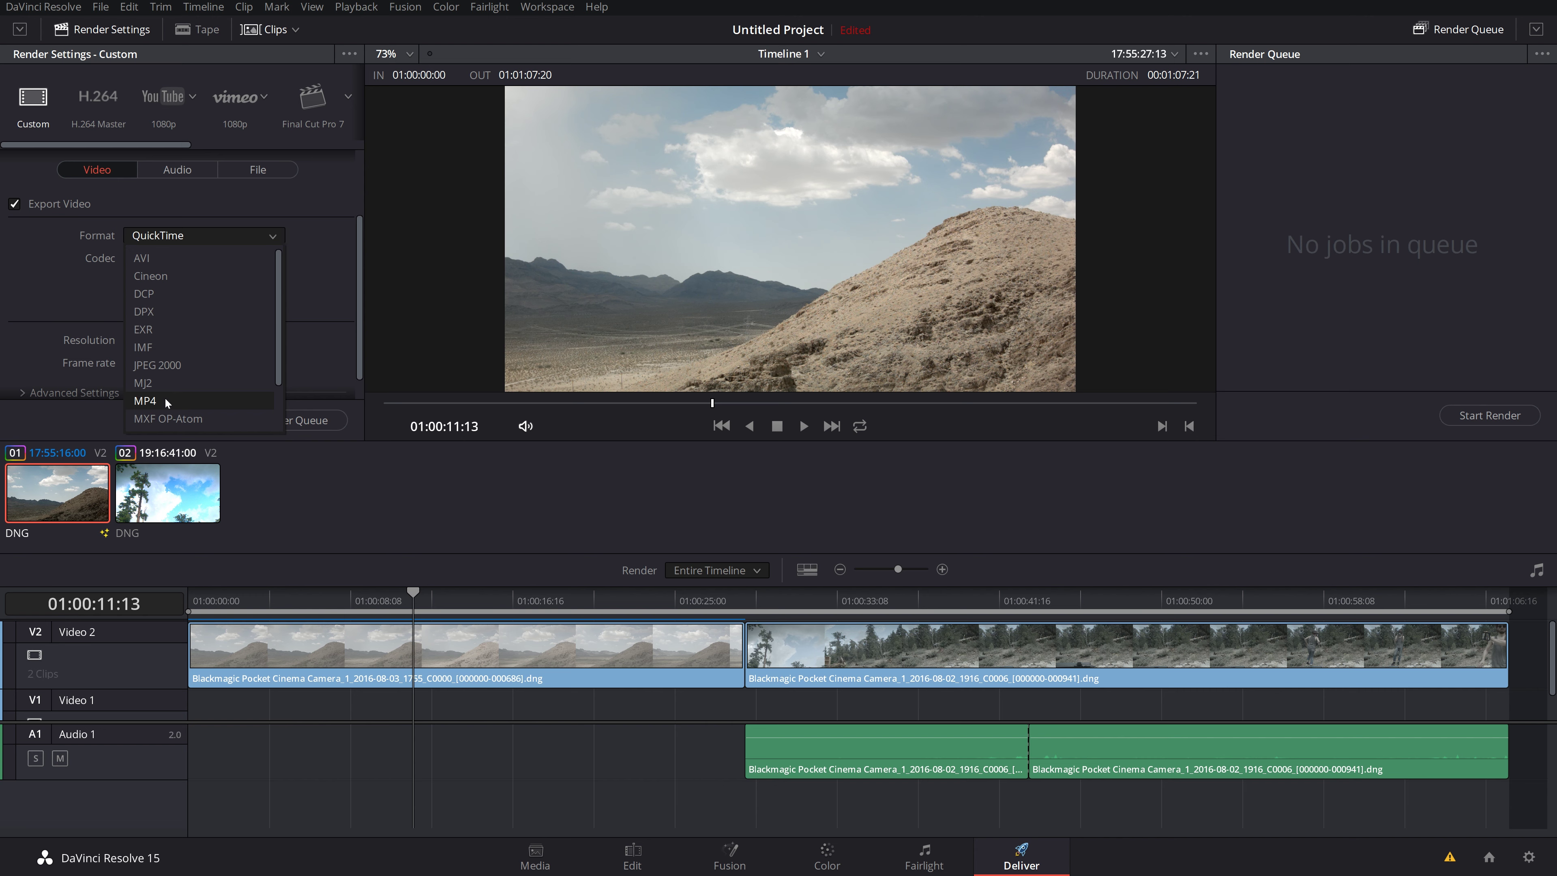
scroll(164, 397, "down", 1)
left_click(24, 269)
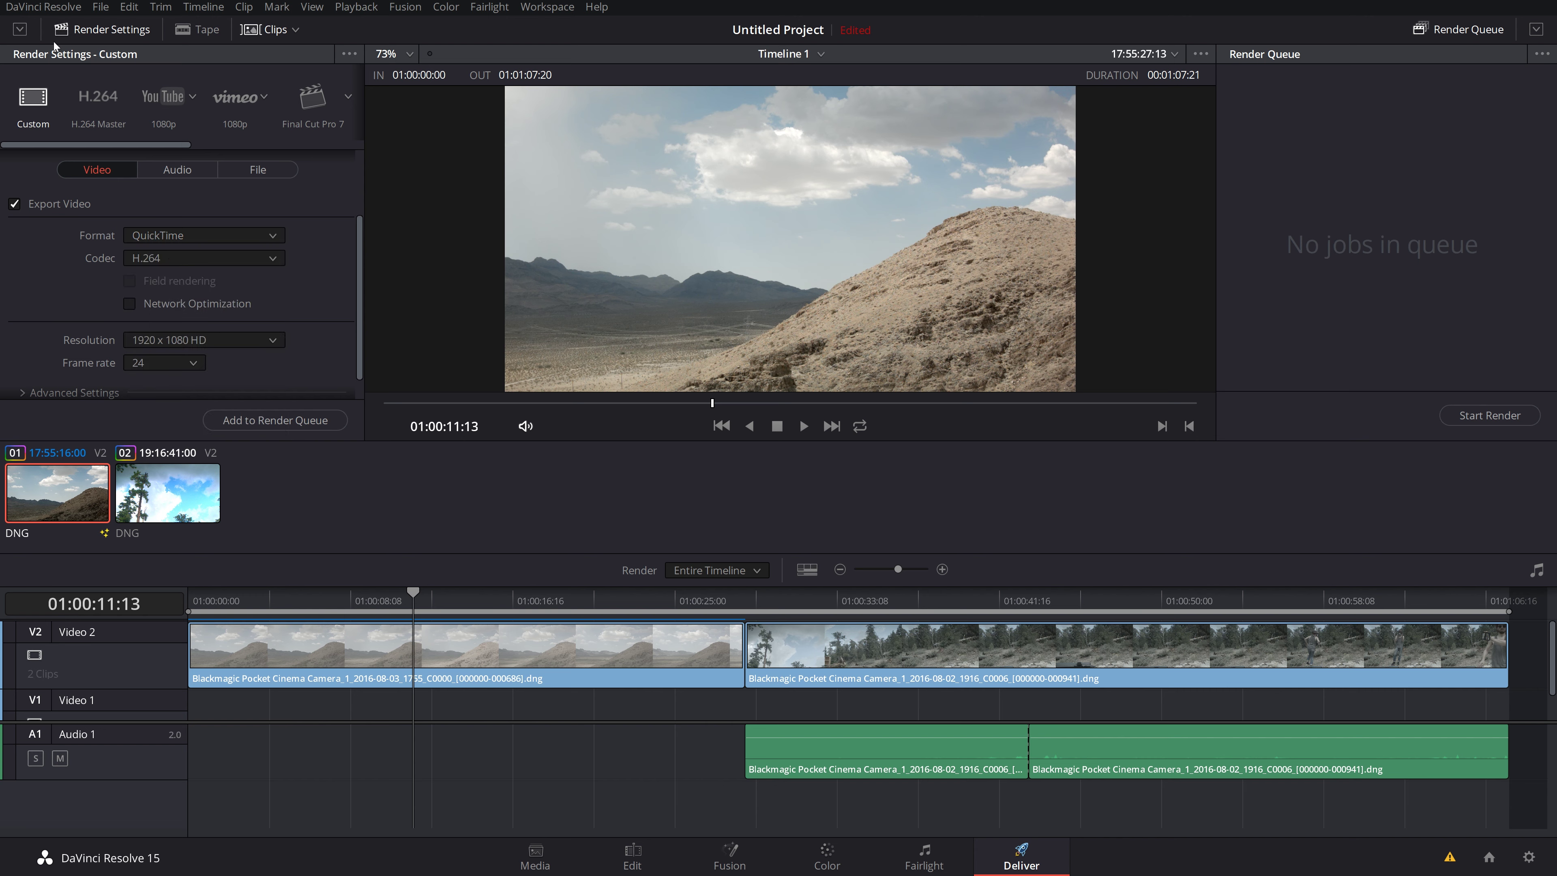
Step: Scroll the render preset strip and view the YouTube resolution choices without changing them
left_click_drag(157, 143, 49, 176)
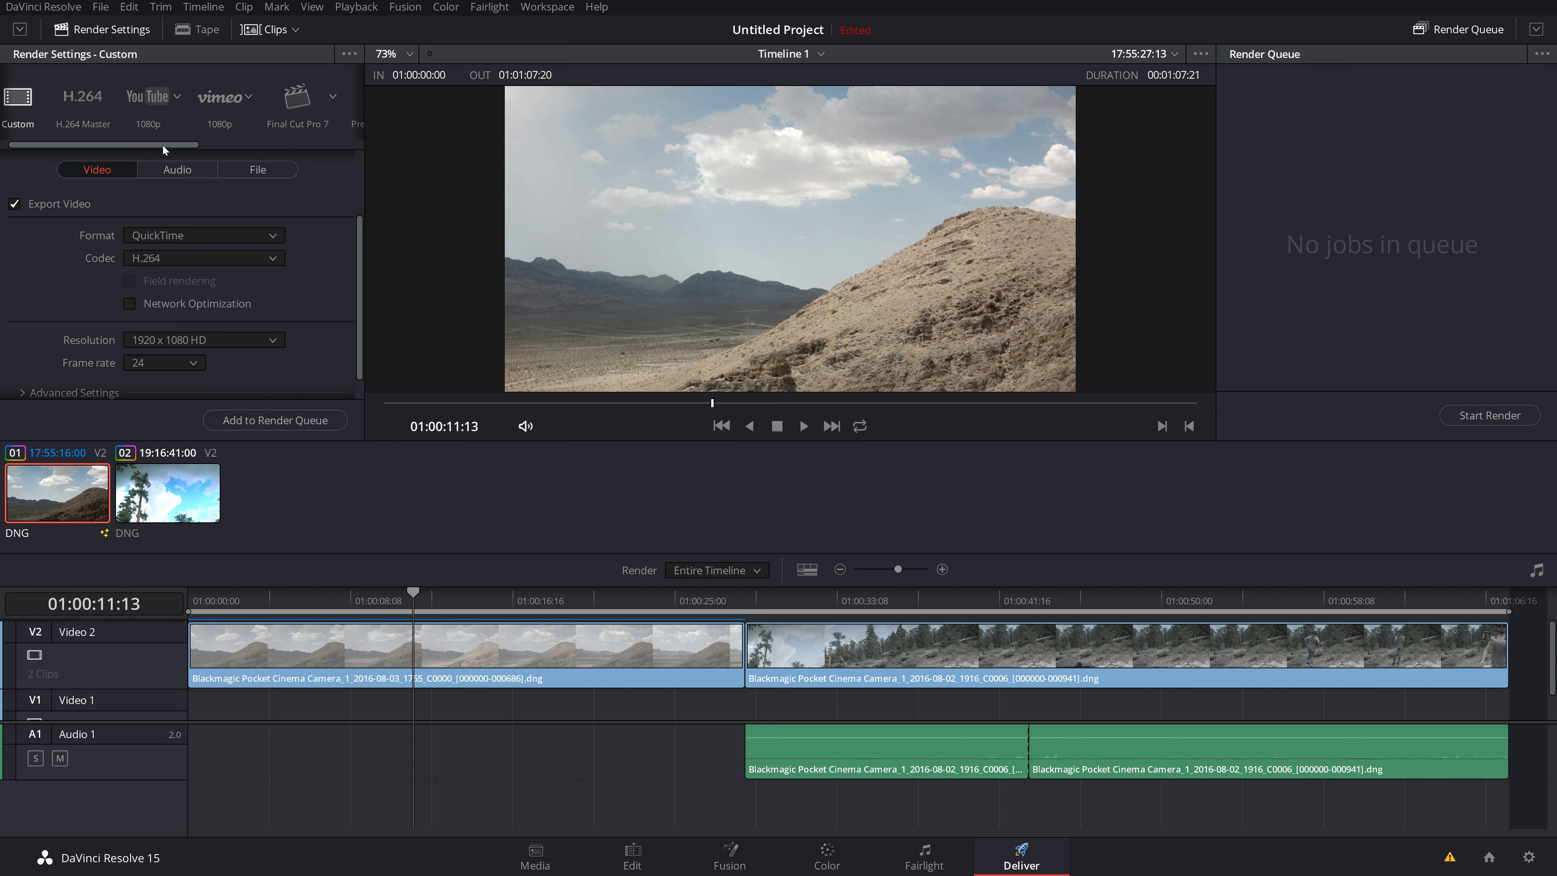
left_click_drag(162, 145, 300, 145)
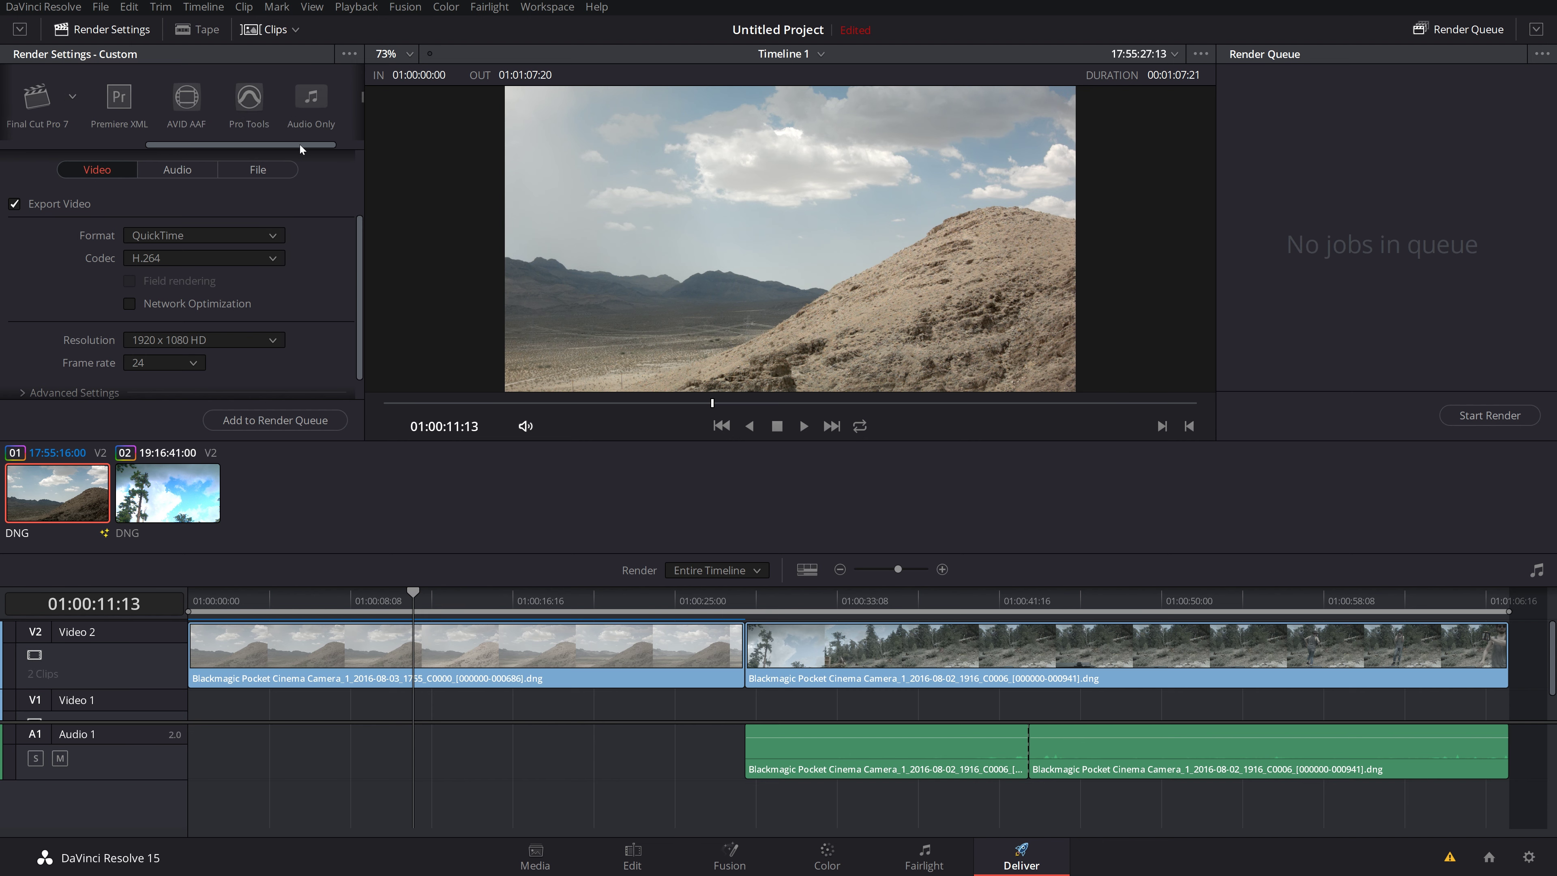
mouse_move(182, 147)
left_mouse_down()
mouse_move(164, 146)
mouse_move(191, 145)
left_mouse_up()
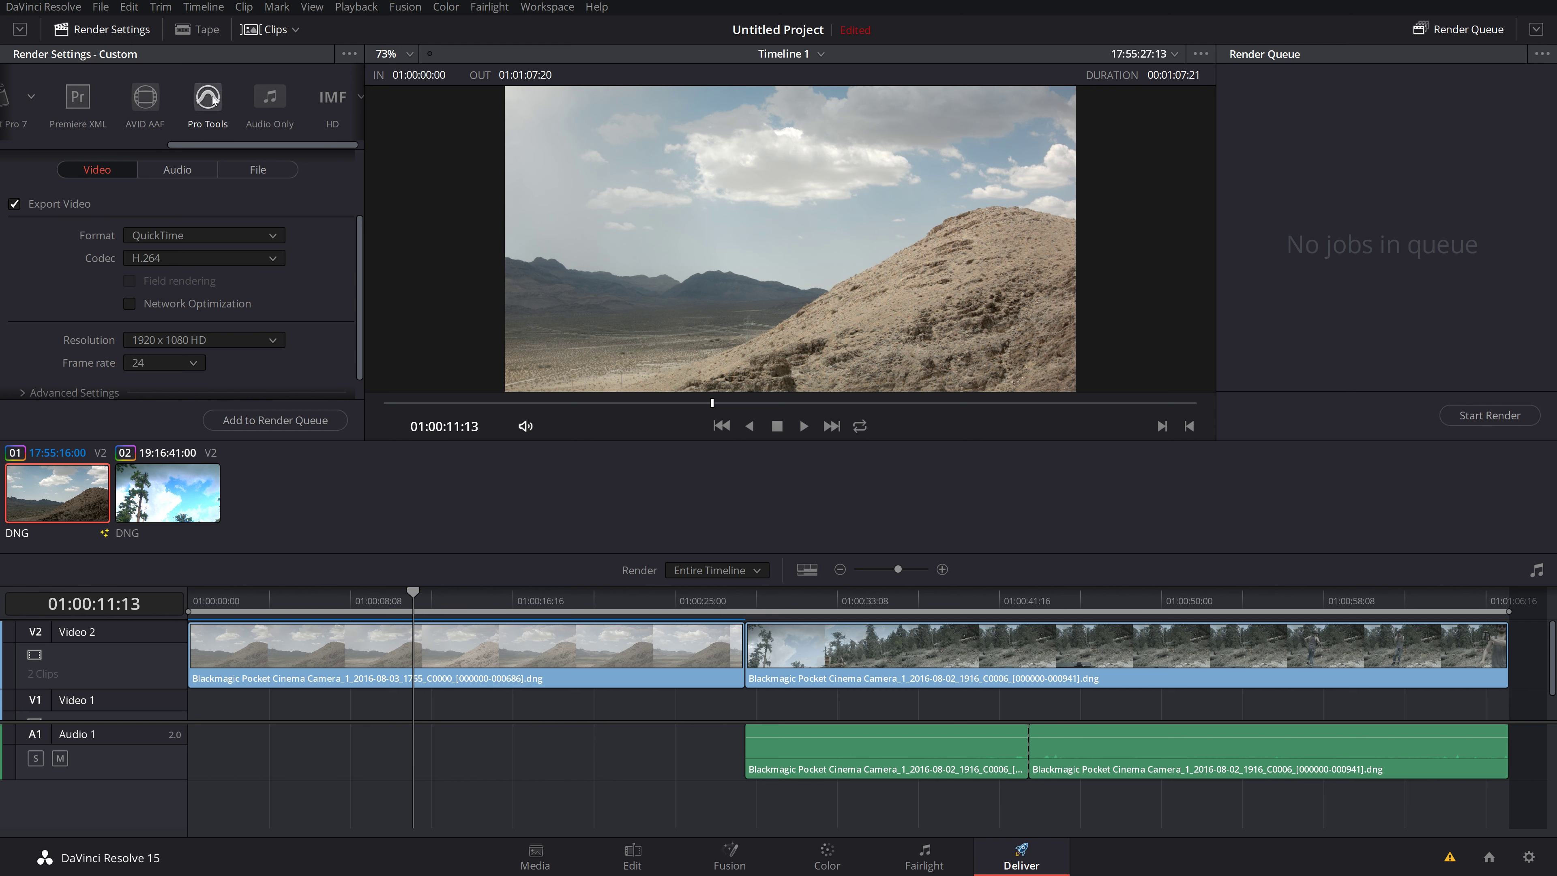
left_click_drag(246, 142, 37, 138)
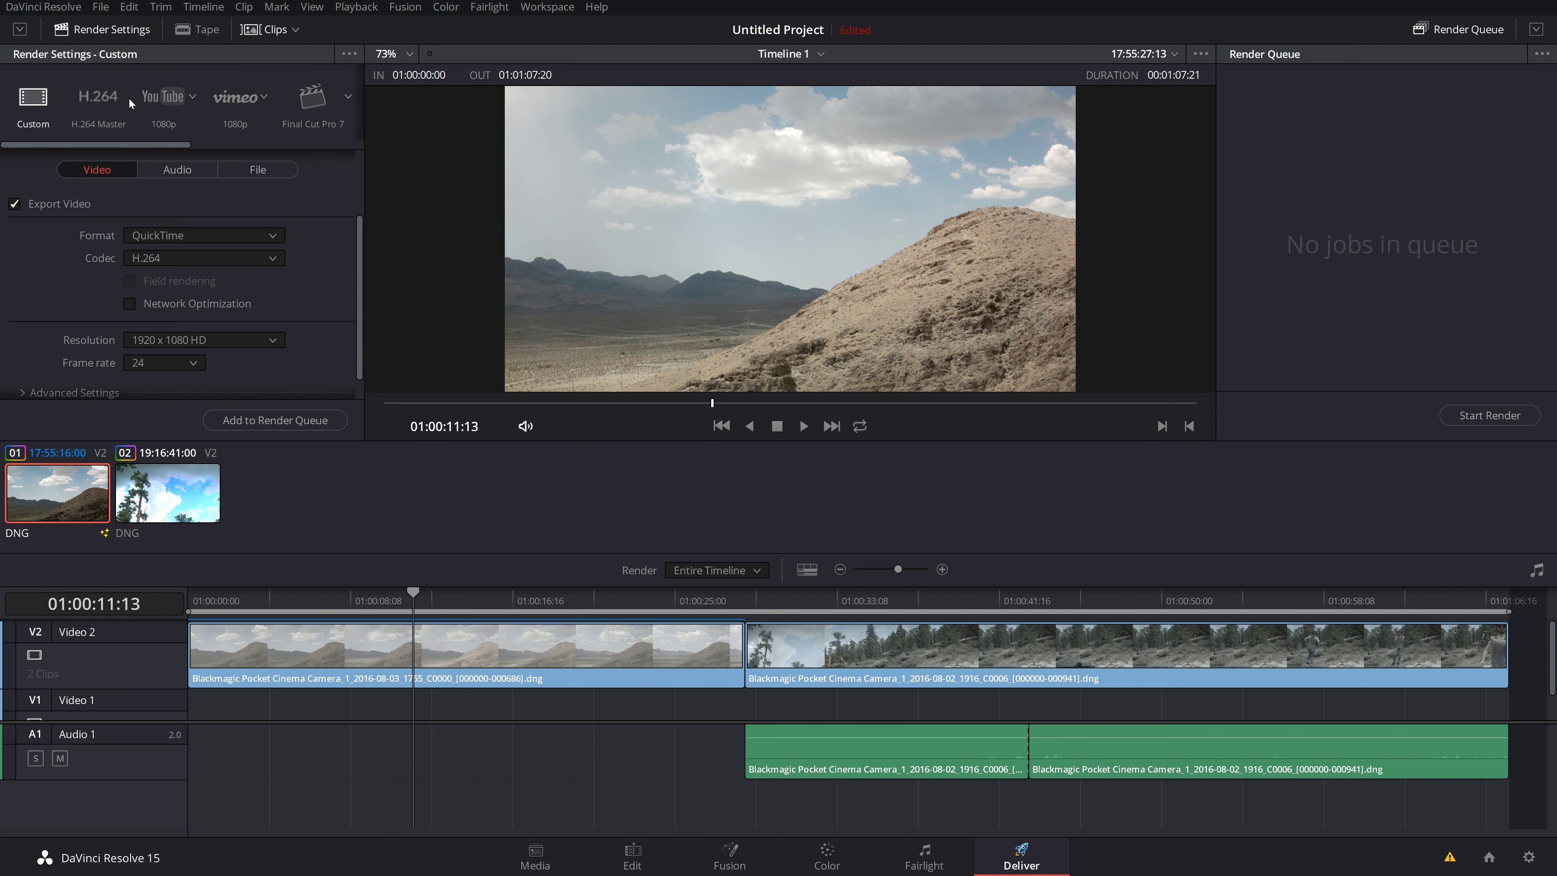
left_click(193, 97)
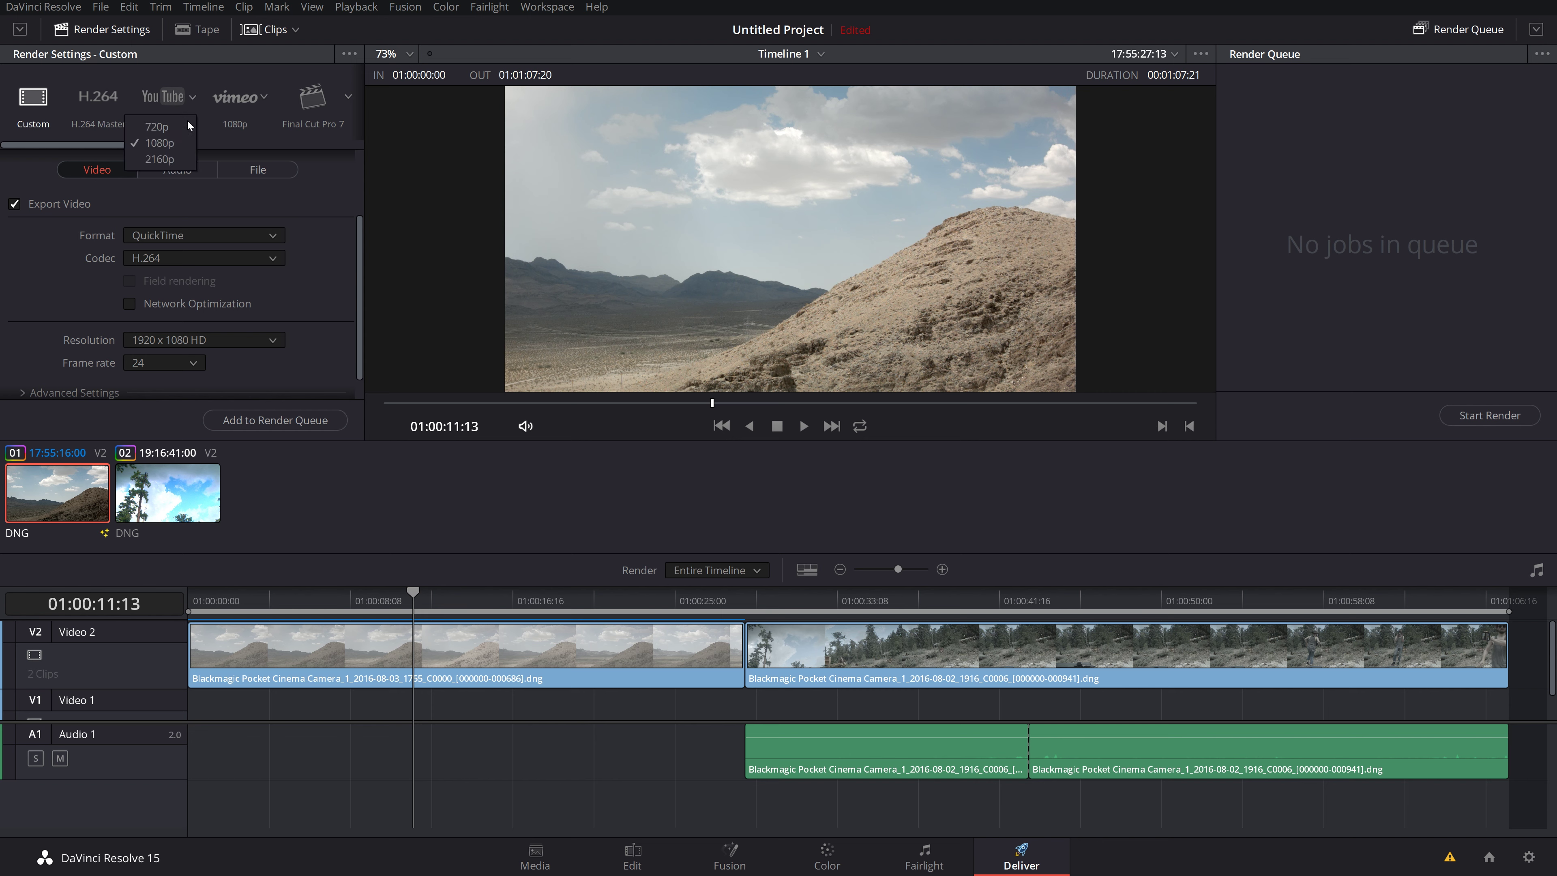
left_click(222, 135)
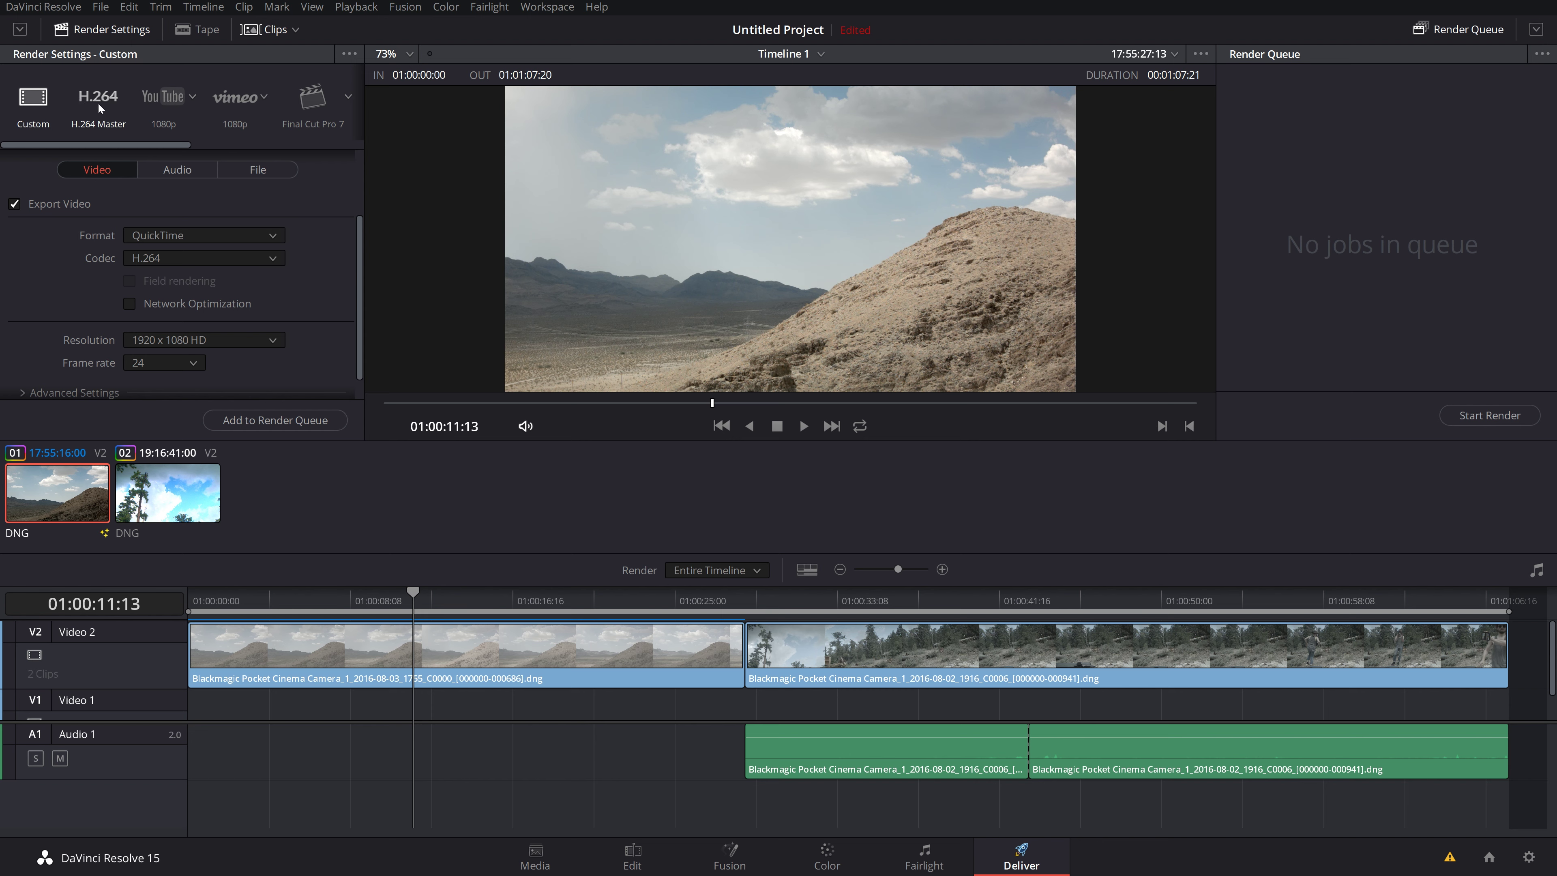
Step: Switch between the H.264 Master and YouTube 1080p presets, ending on YouTube 1080p
left_click(97, 105)
scroll(85, 330, "down", 2)
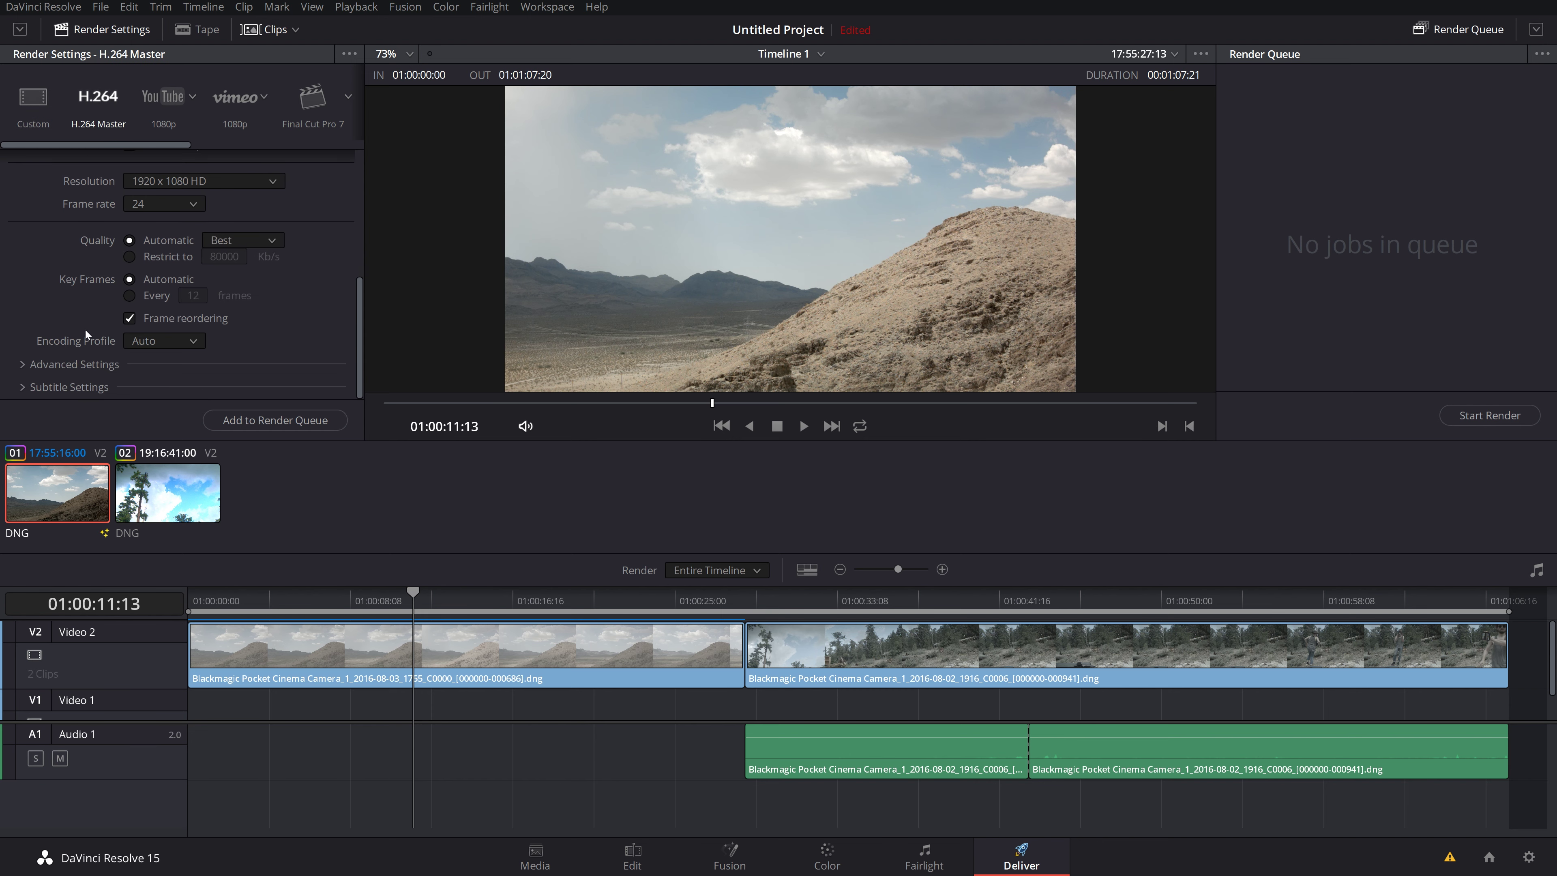
scroll(85, 330, "up", 5)
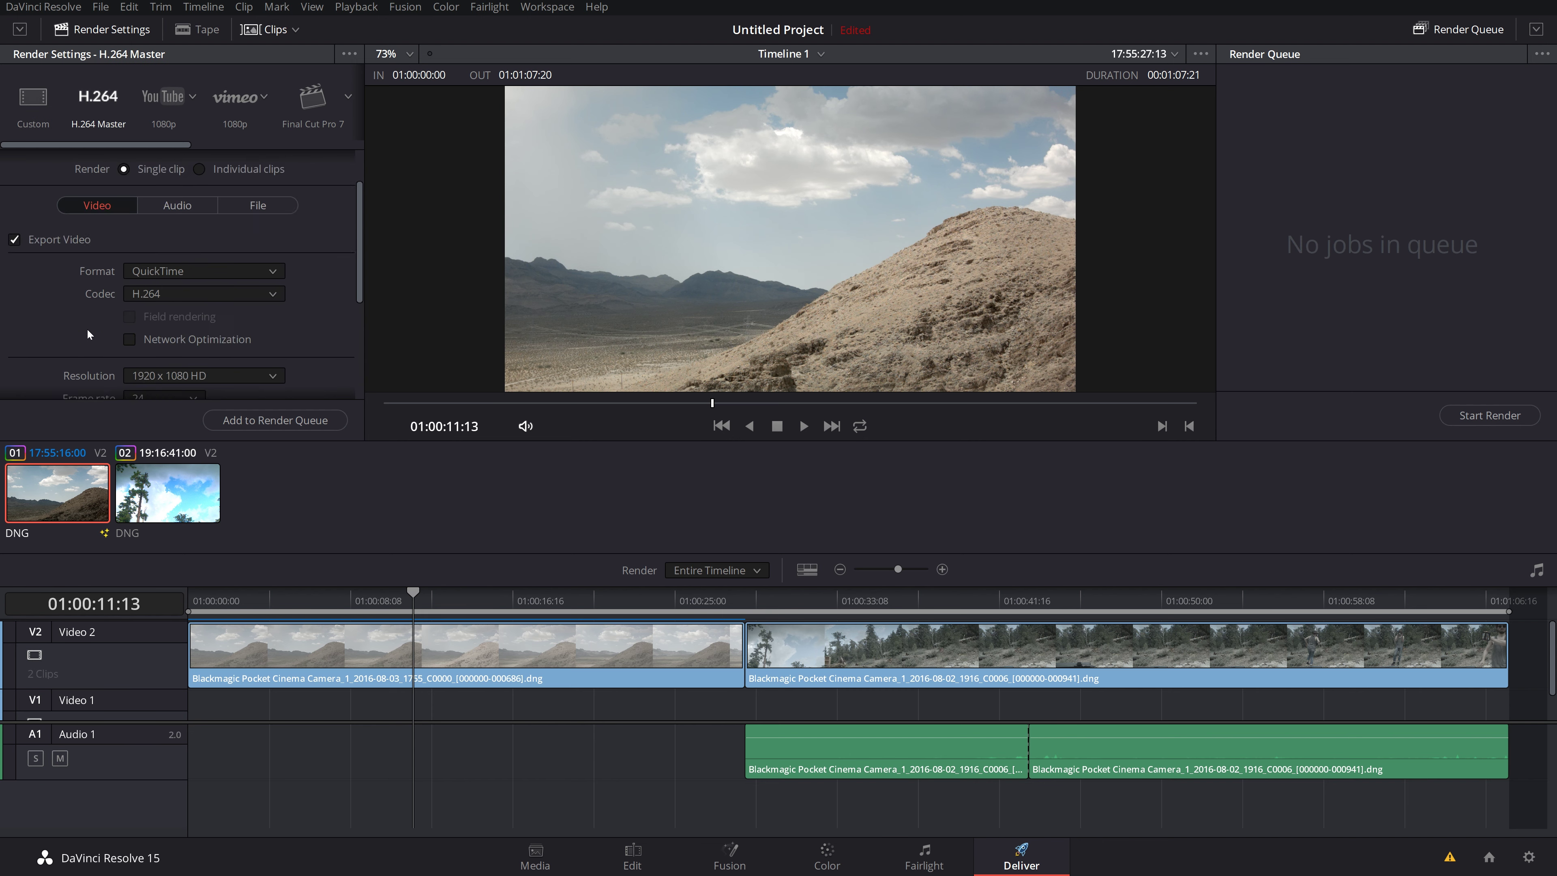
left_click(163, 102)
scroll(71, 317, "down", 3)
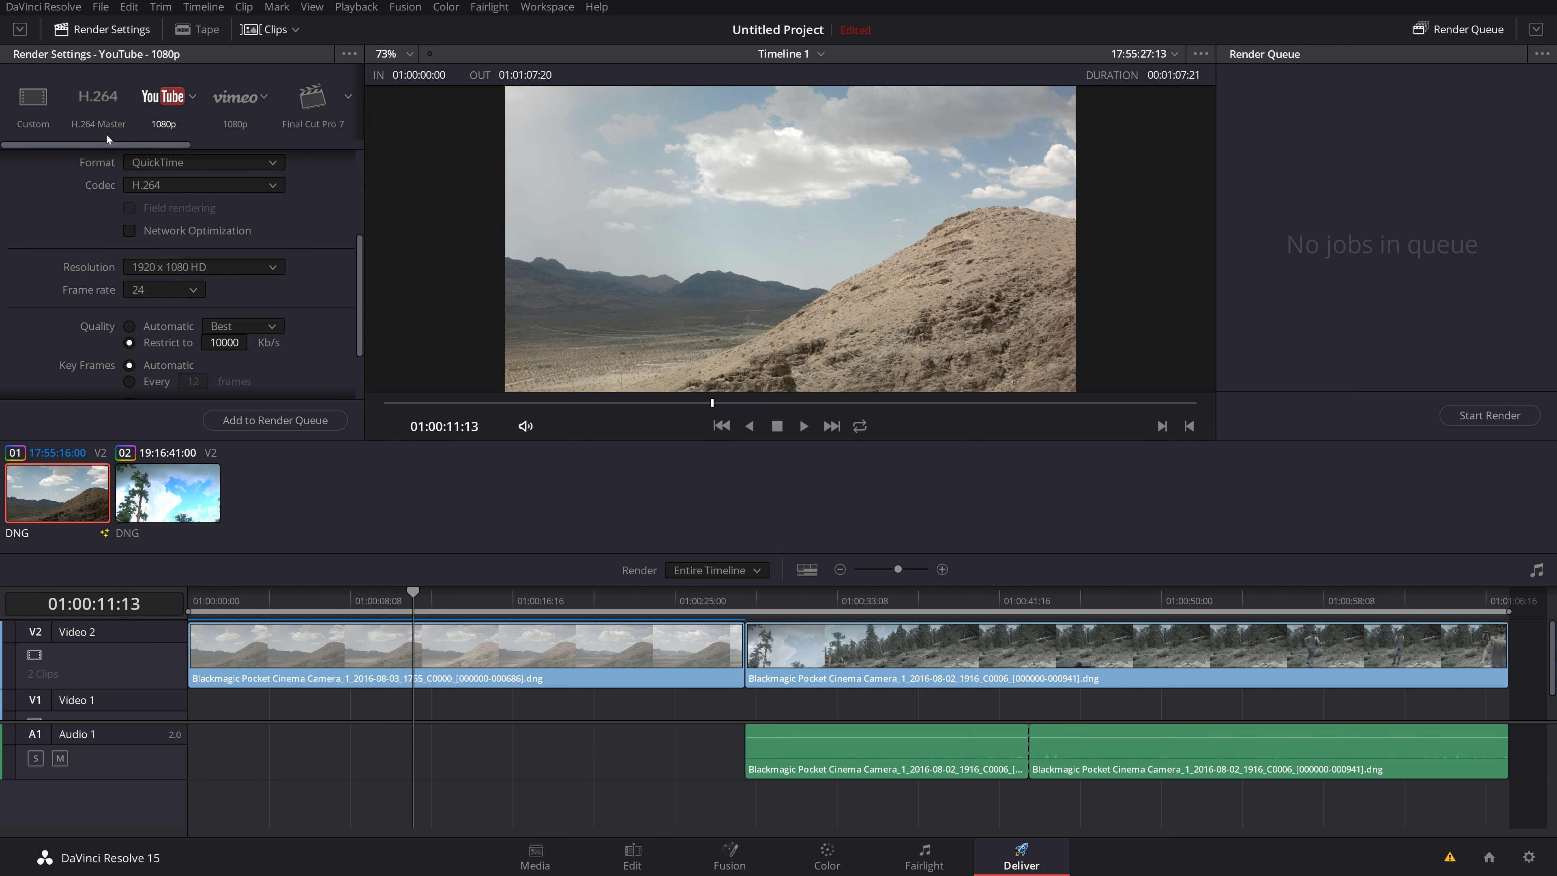
left_click(100, 101)
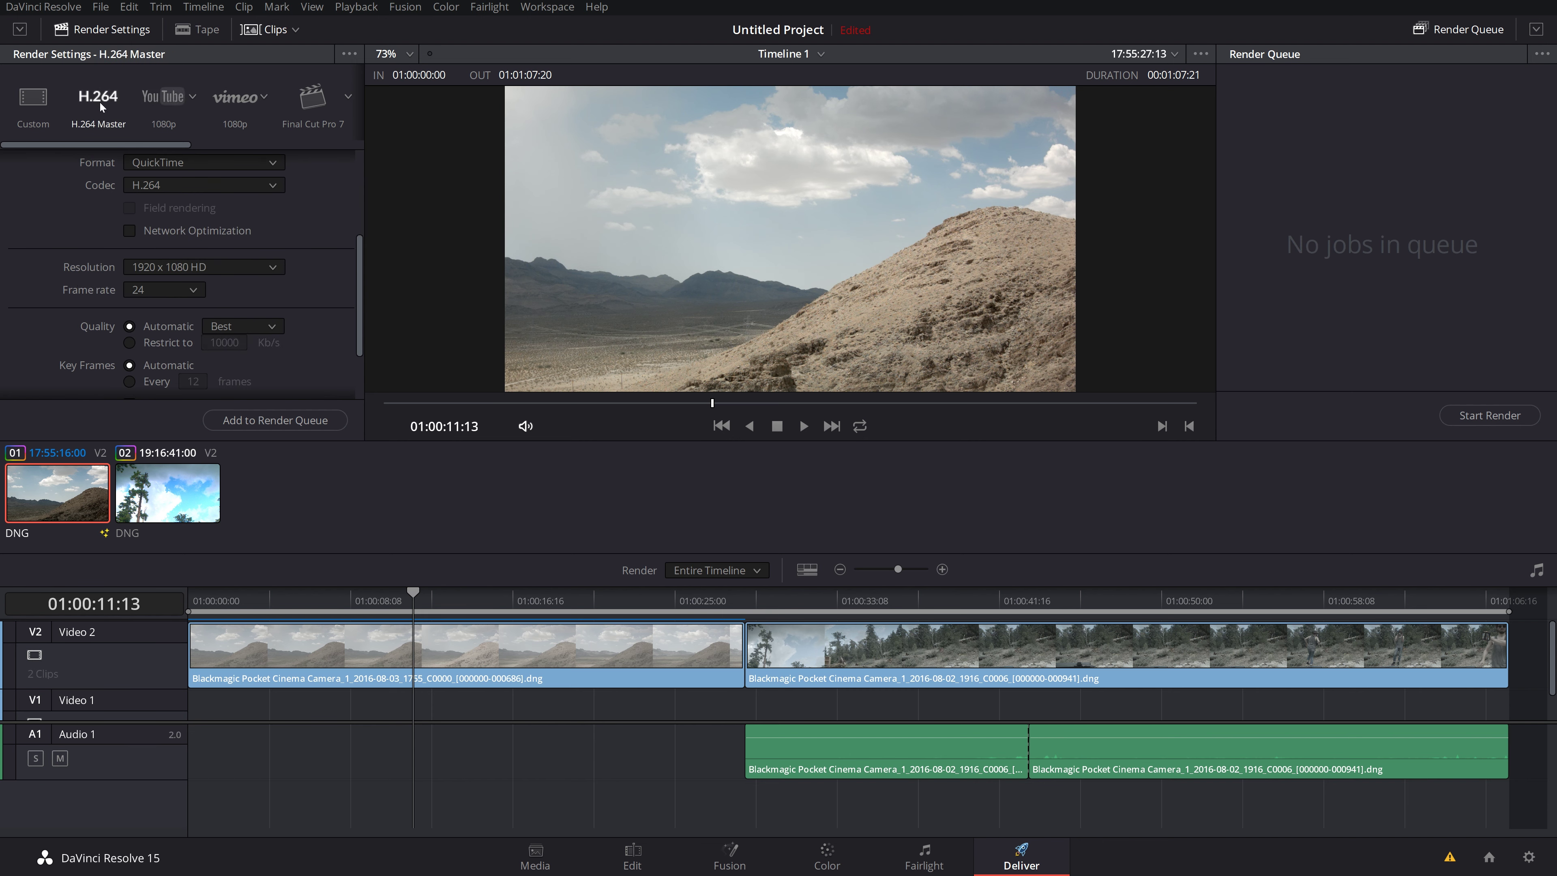
left_click(164, 101)
scroll(68, 229, "up", 3)
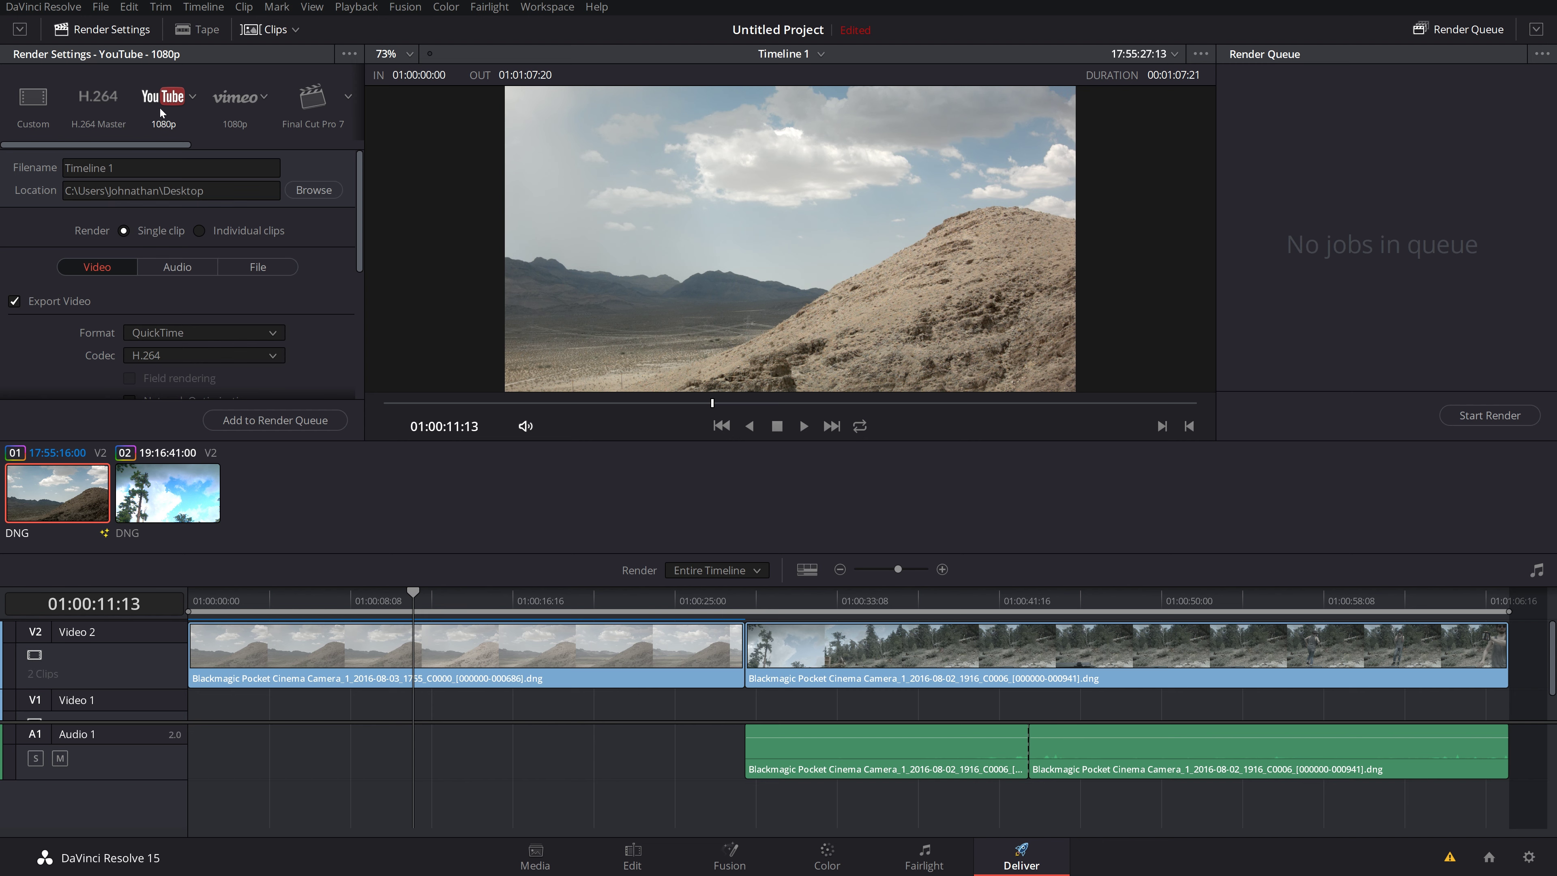
Step: Check the YouTube resolution options and keep QuickTime as the video format
left_click(193, 98)
scroll(101, 299, "down", 2)
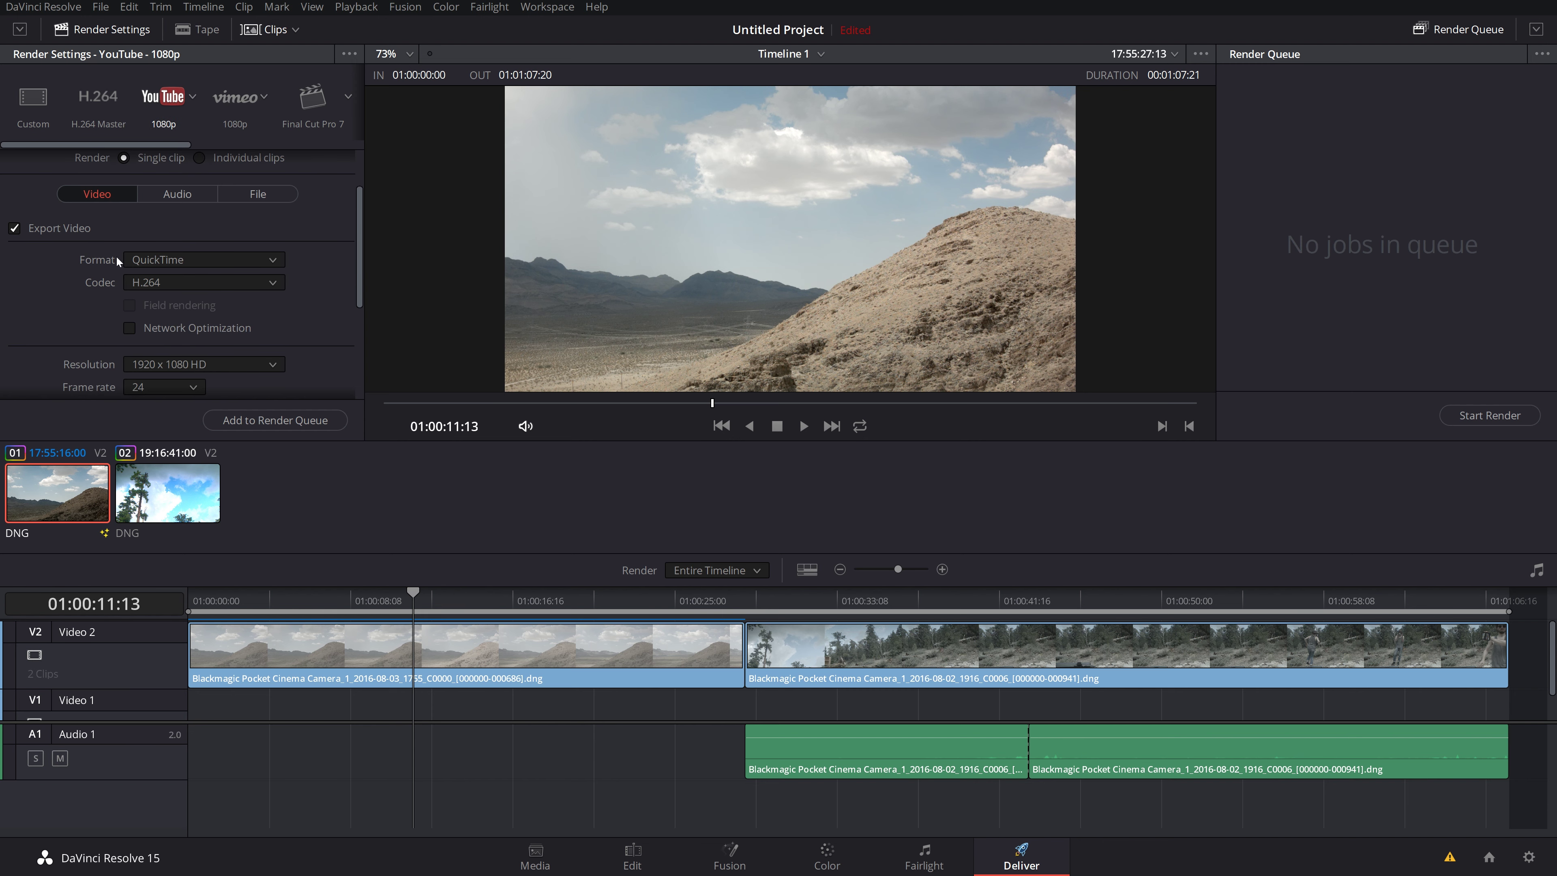
left_click(172, 259)
left_click(67, 269)
left_click(149, 283)
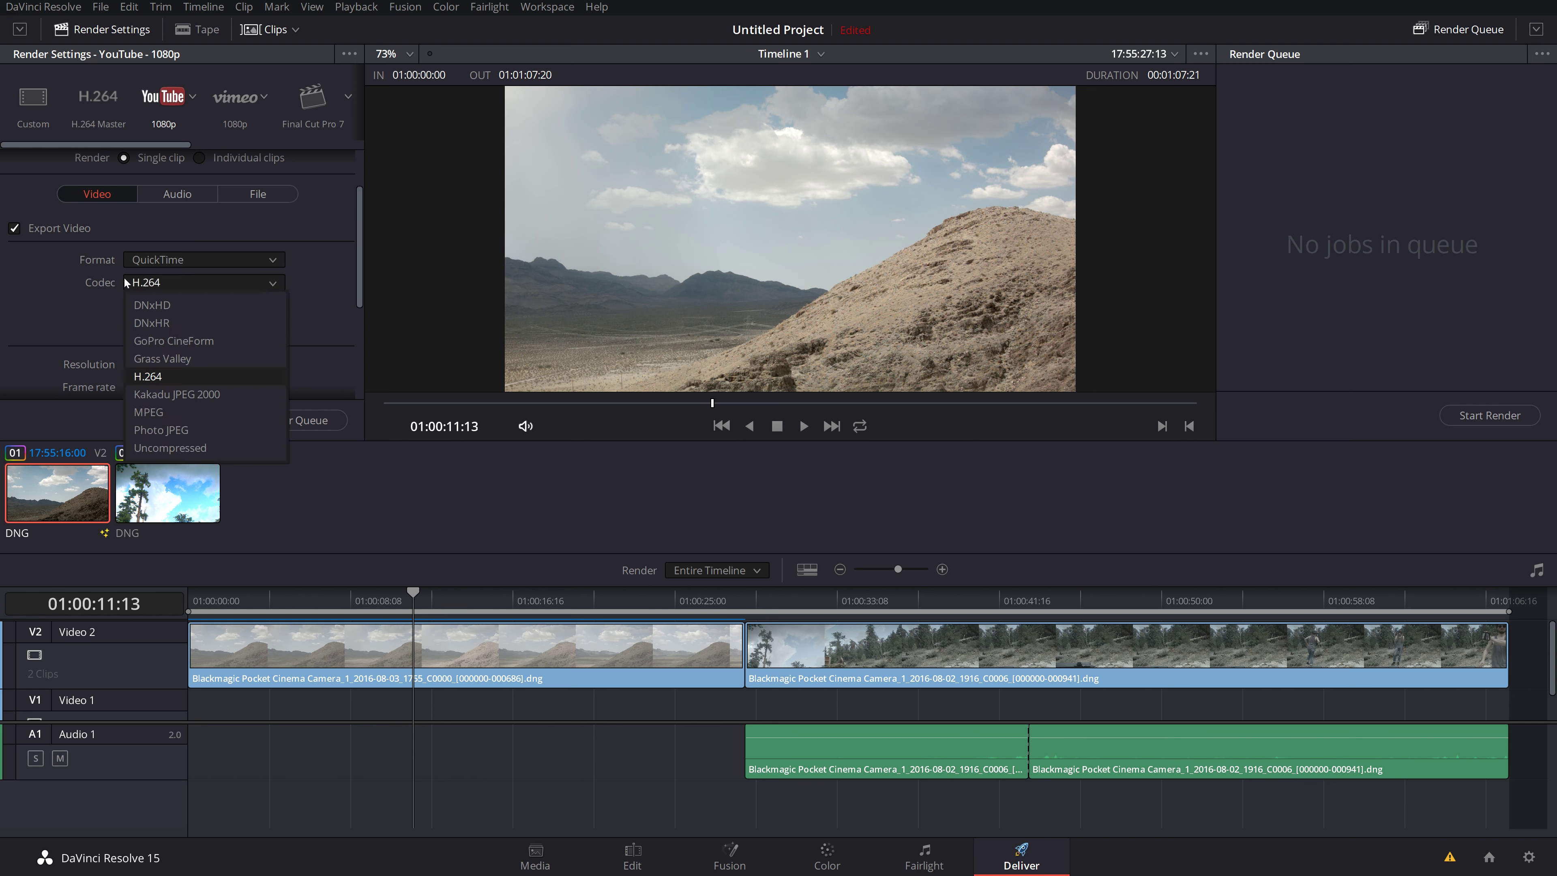
Step: Keep H.264 as the codec and 1920 x 1080 HD as the resolution
left_click(157, 368)
scroll(150, 330, "down", 2)
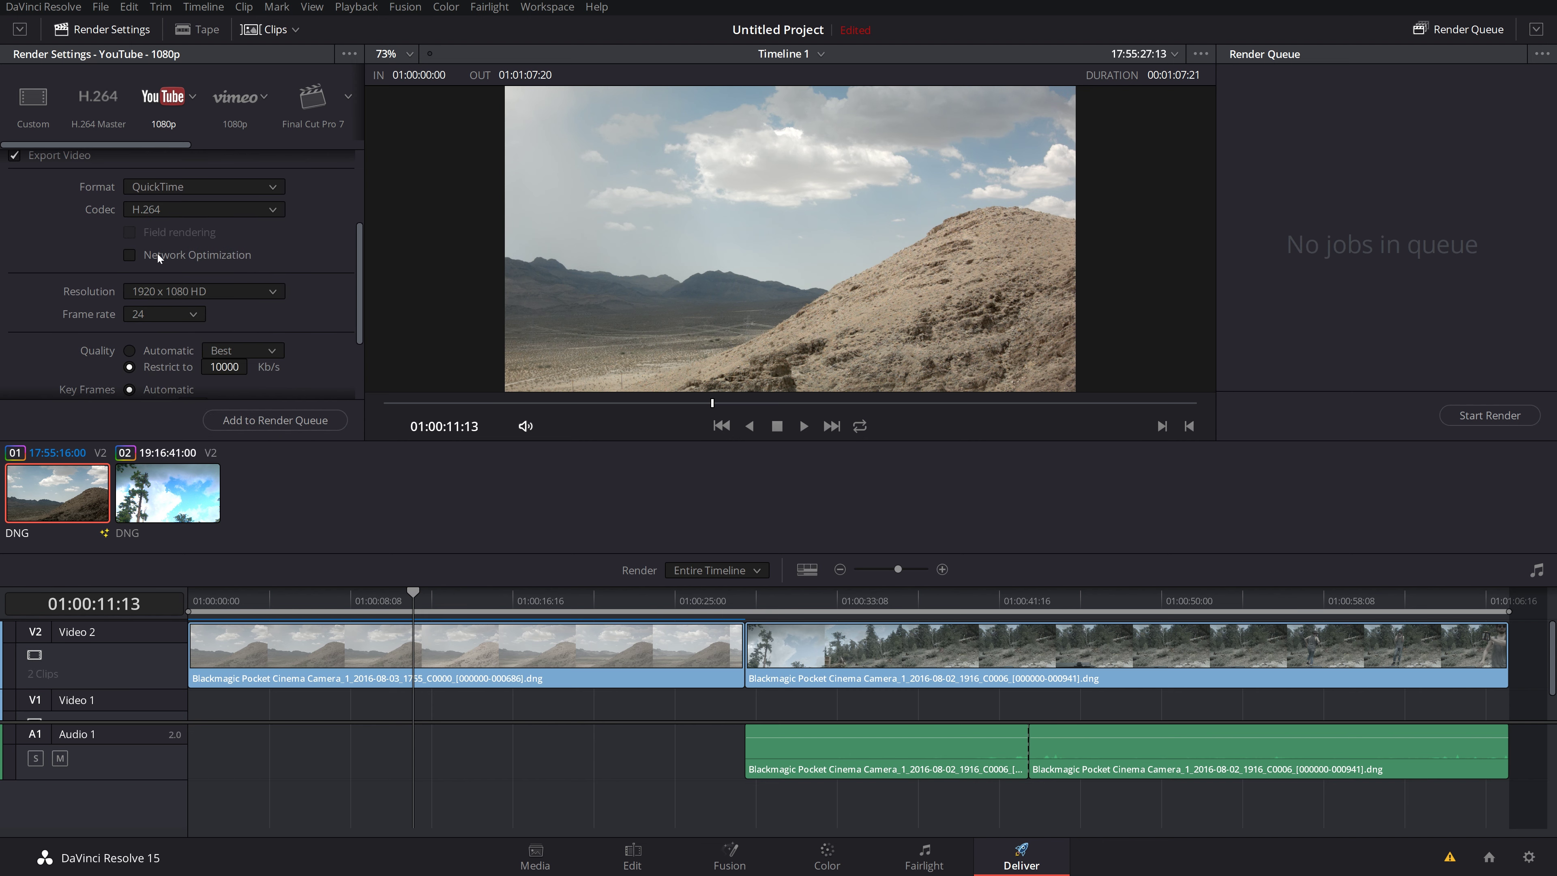
left_click(147, 292)
left_click(42, 310)
scroll(64, 336, "down", 4)
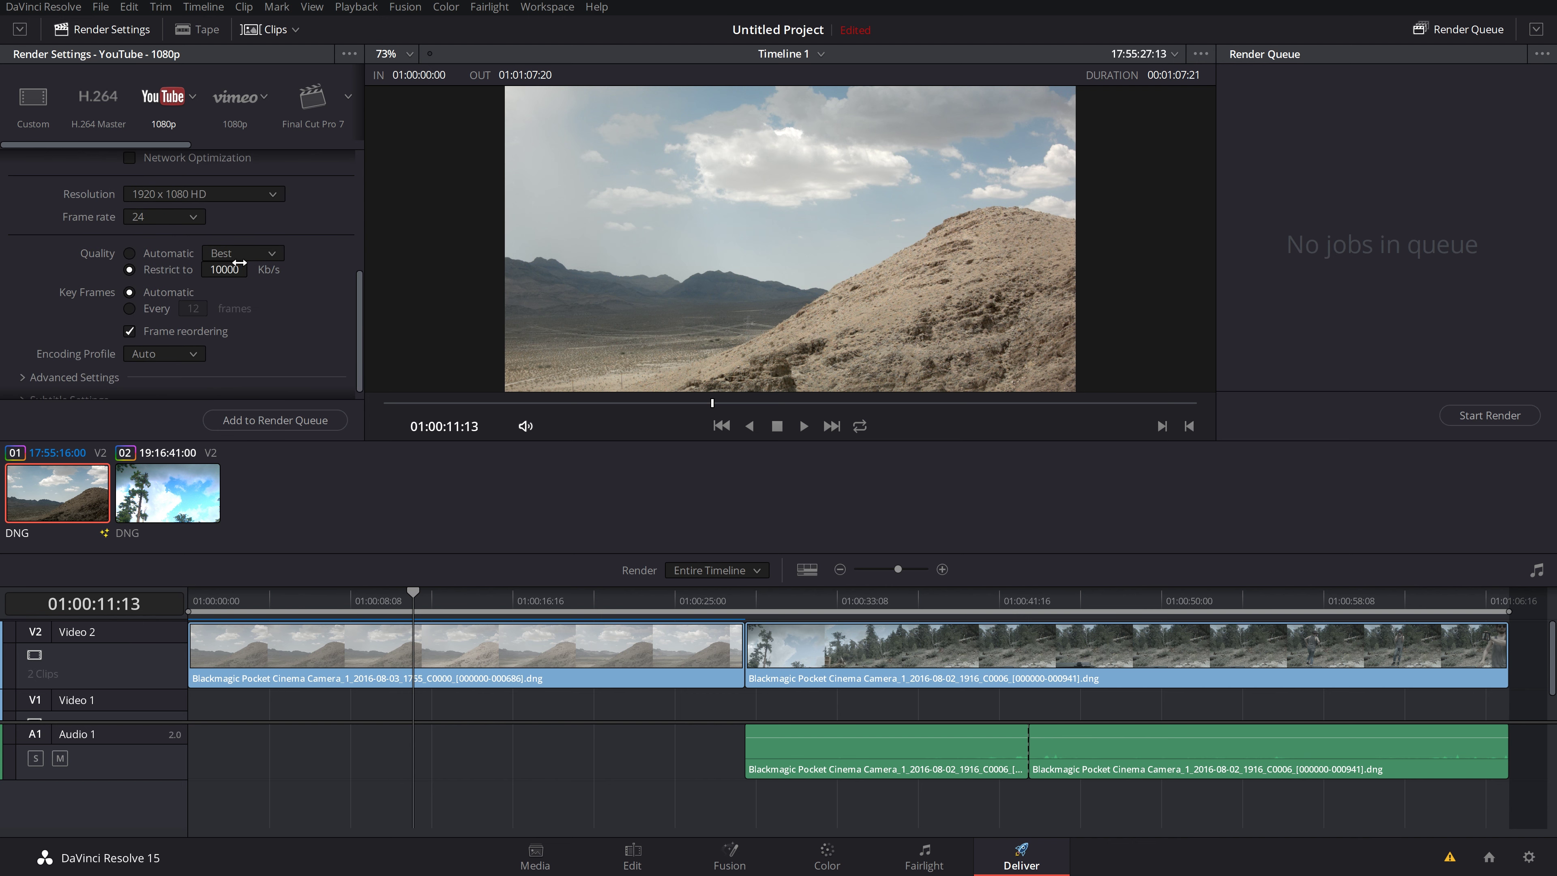
Step: Set render quality to Automatic after trying a 10000 Kb/s limit, and expand Advanced Settings
left_click(173, 255)
left_click(129, 270)
left_click(130, 254)
scroll(160, 300, "down", 1)
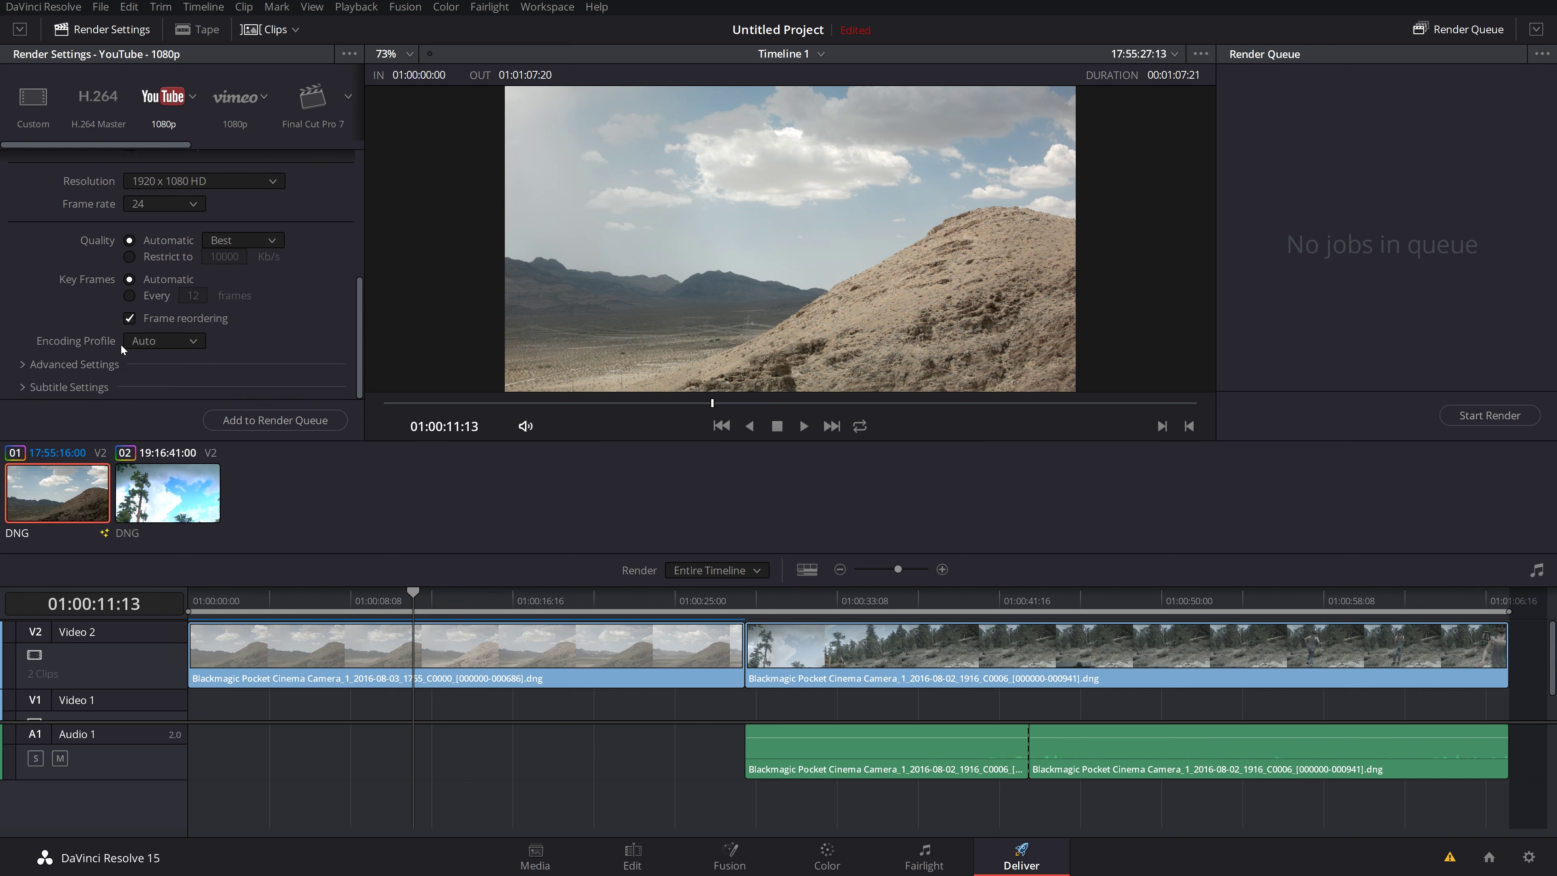
left_click(75, 365)
scroll(84, 356, "down", 5)
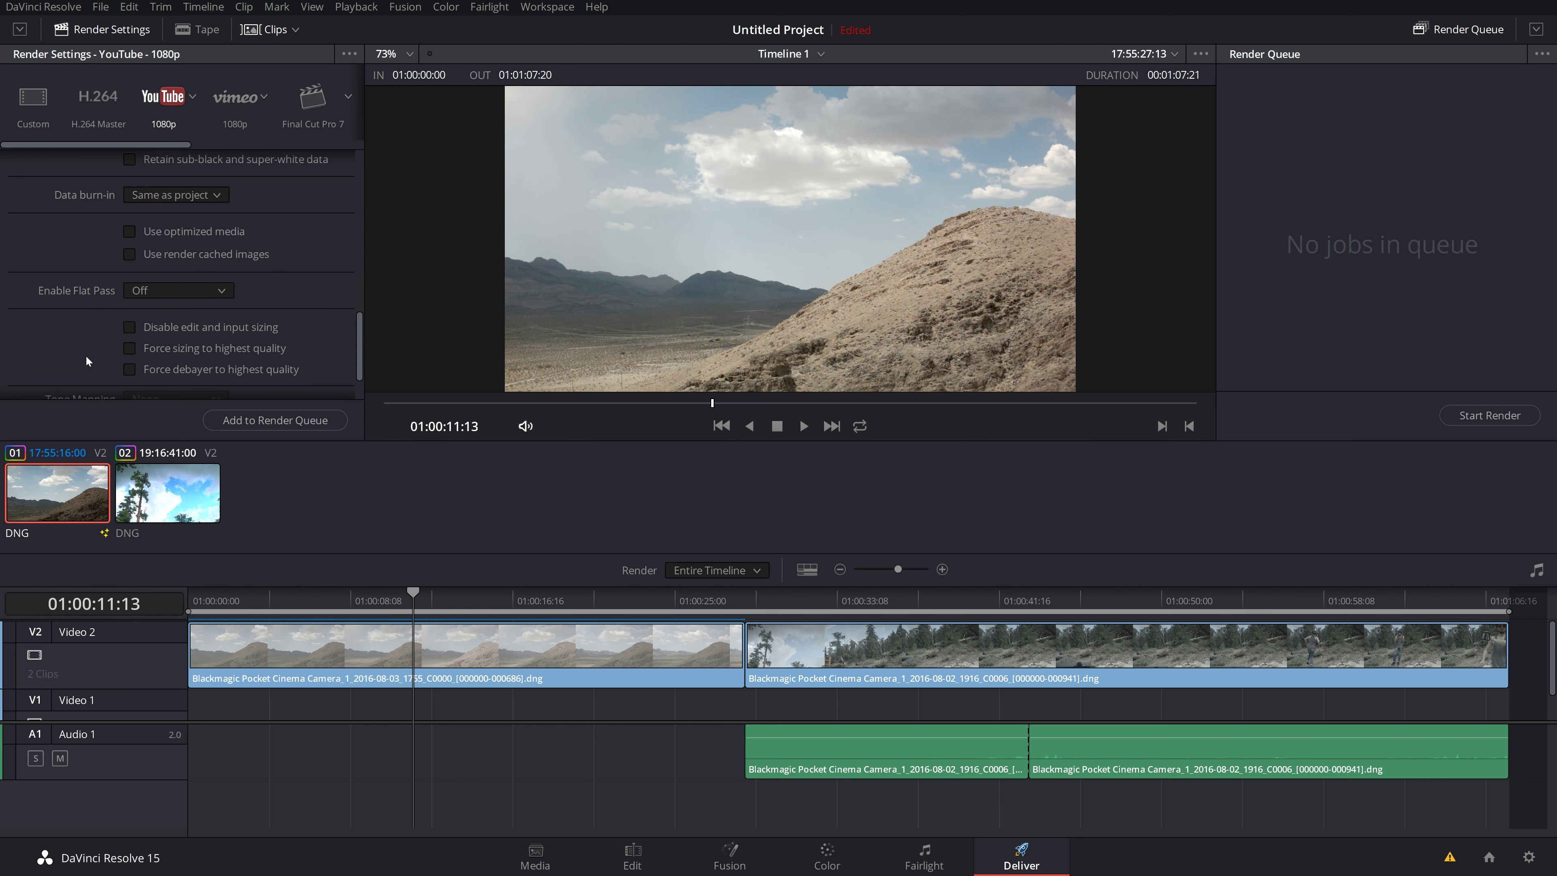
scroll(85, 355, "up", 5)
scroll(88, 353, "up", 5)
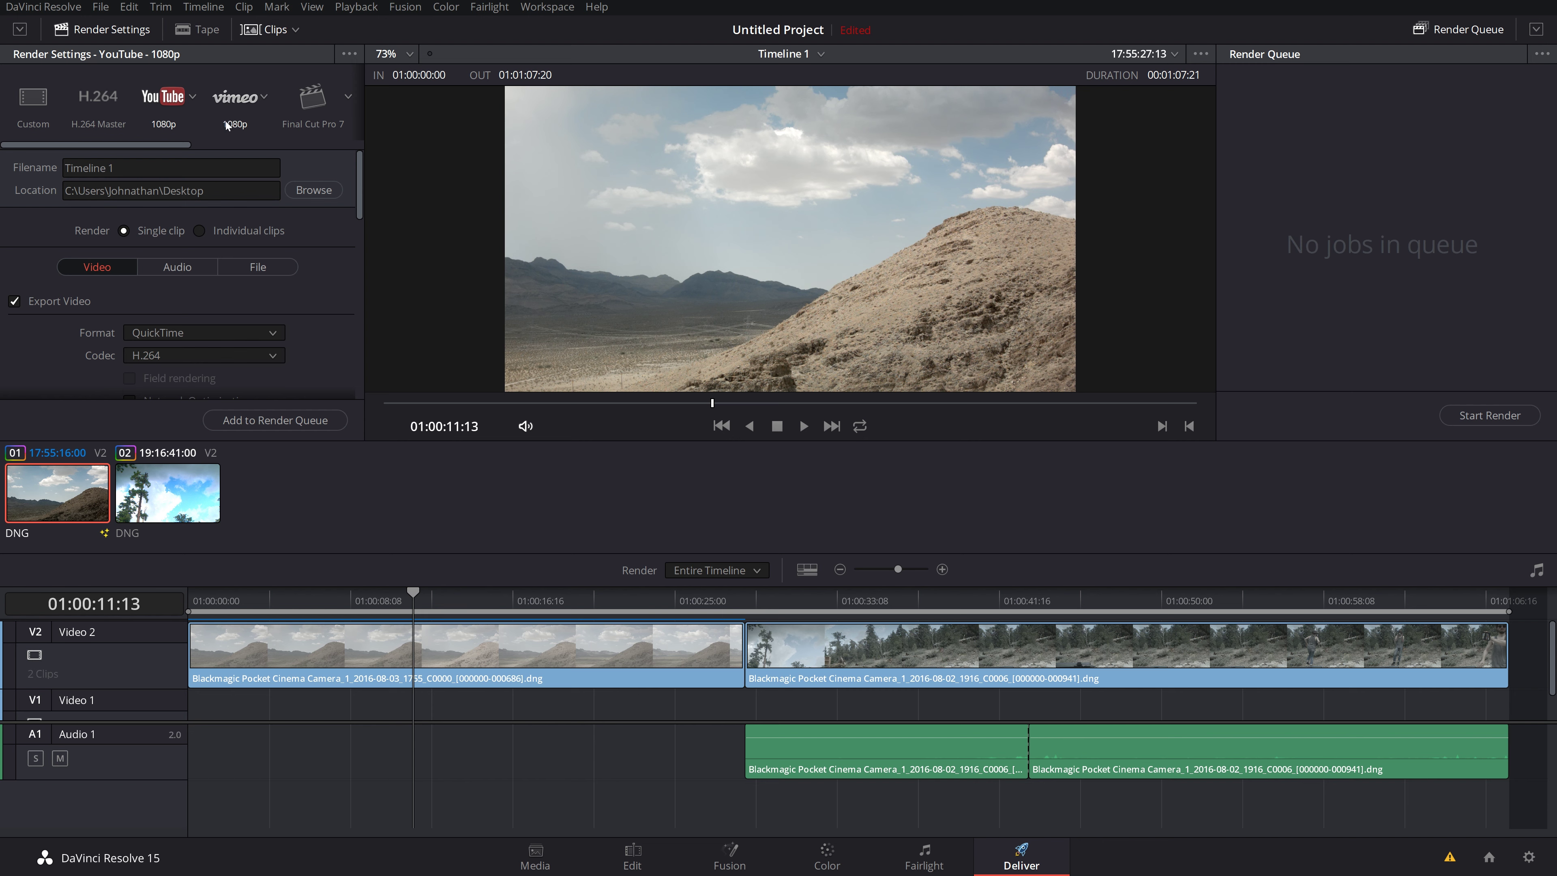
left_click(193, 97)
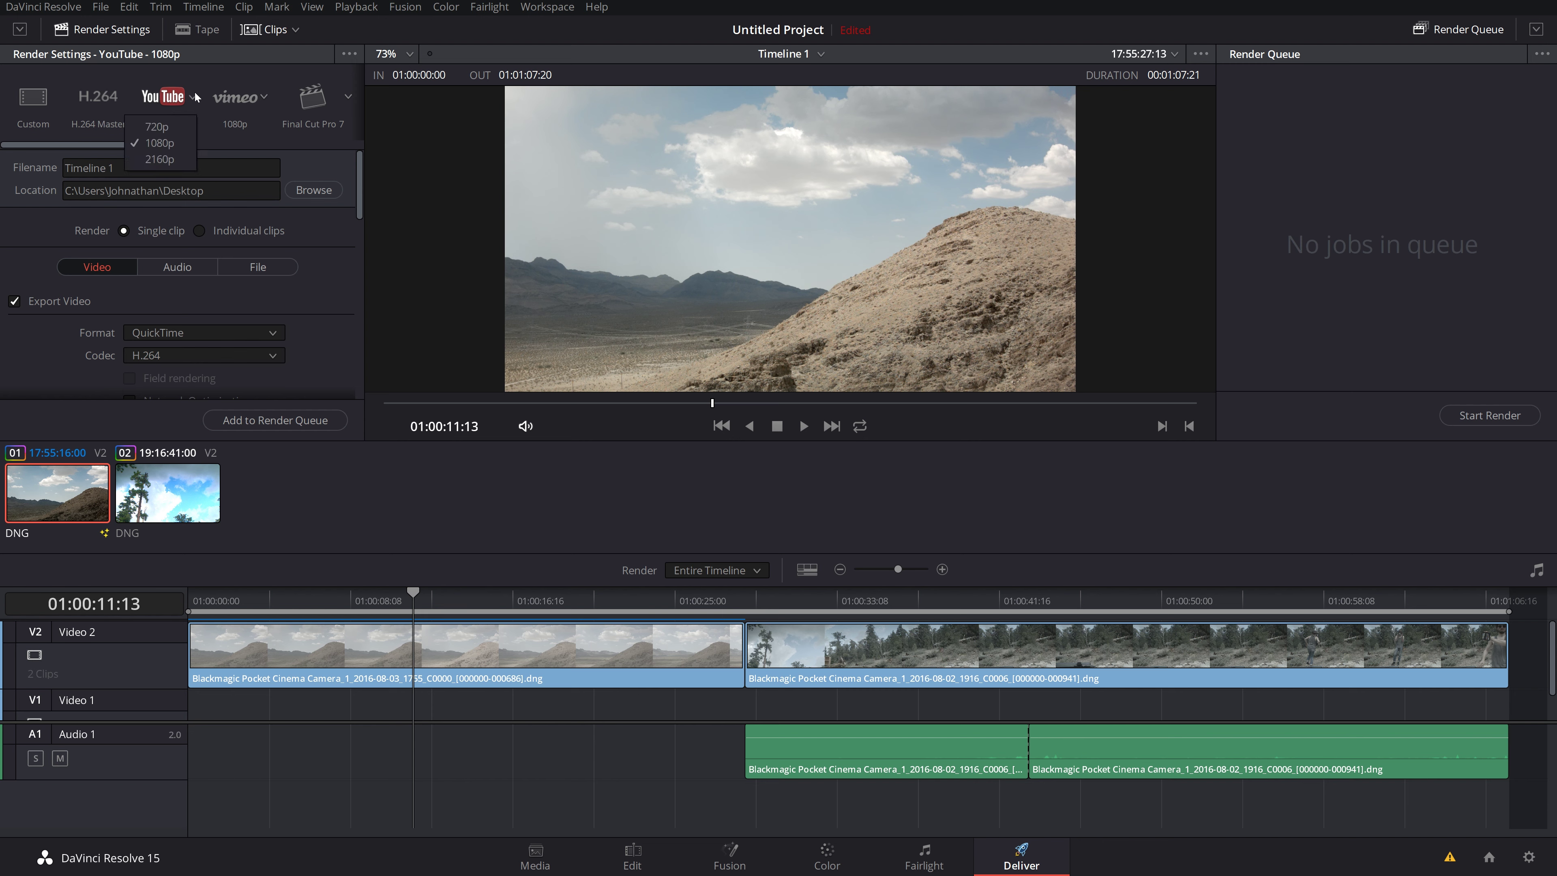
left_click(264, 97)
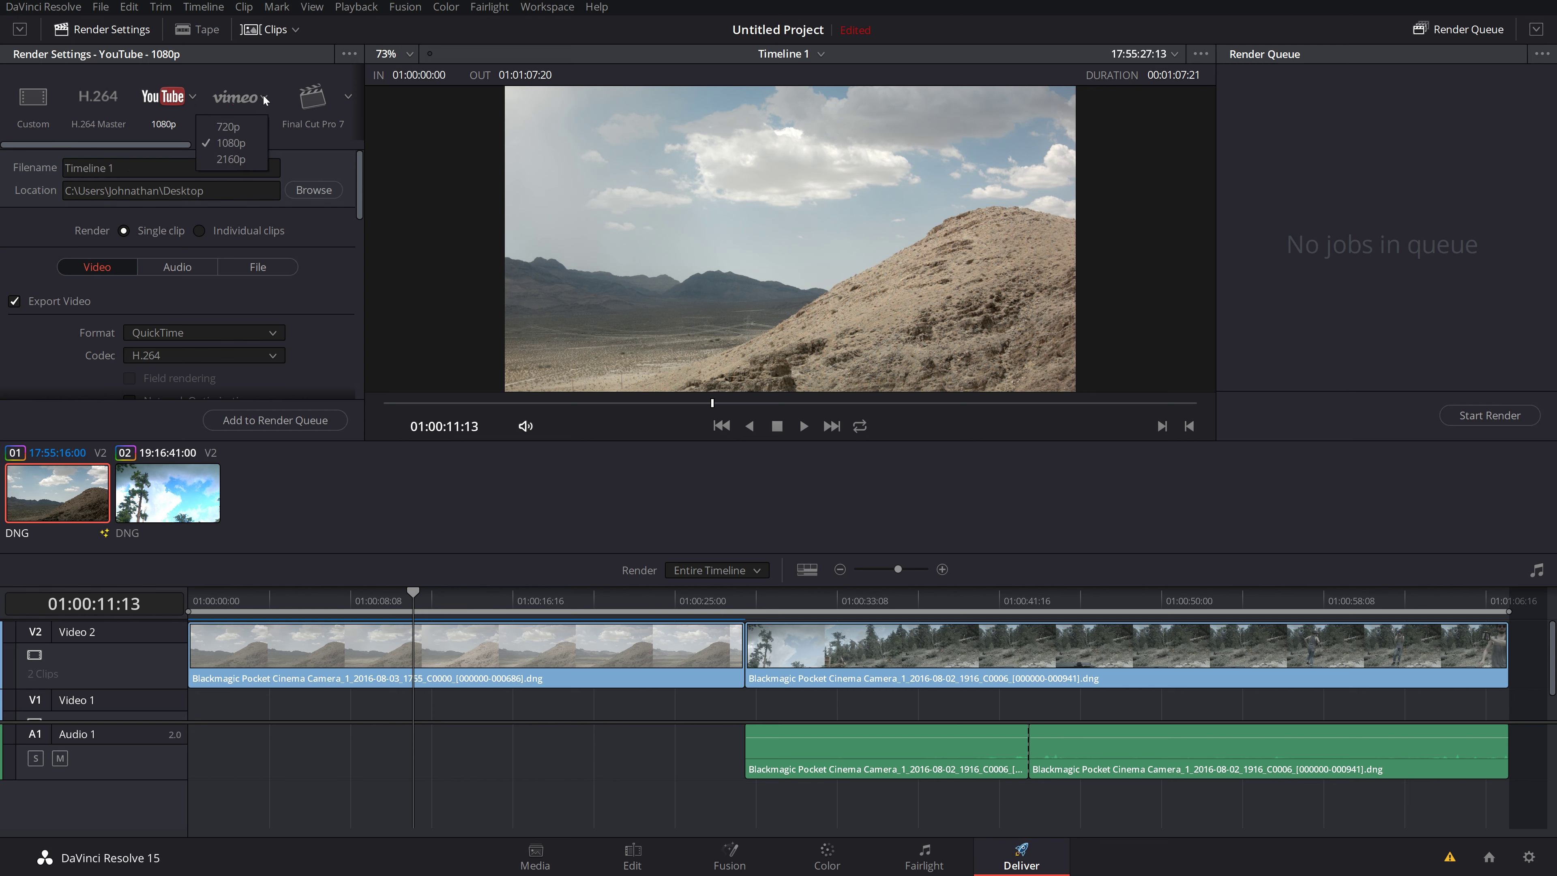
left_click(239, 142)
left_click(193, 97)
left_click(175, 151)
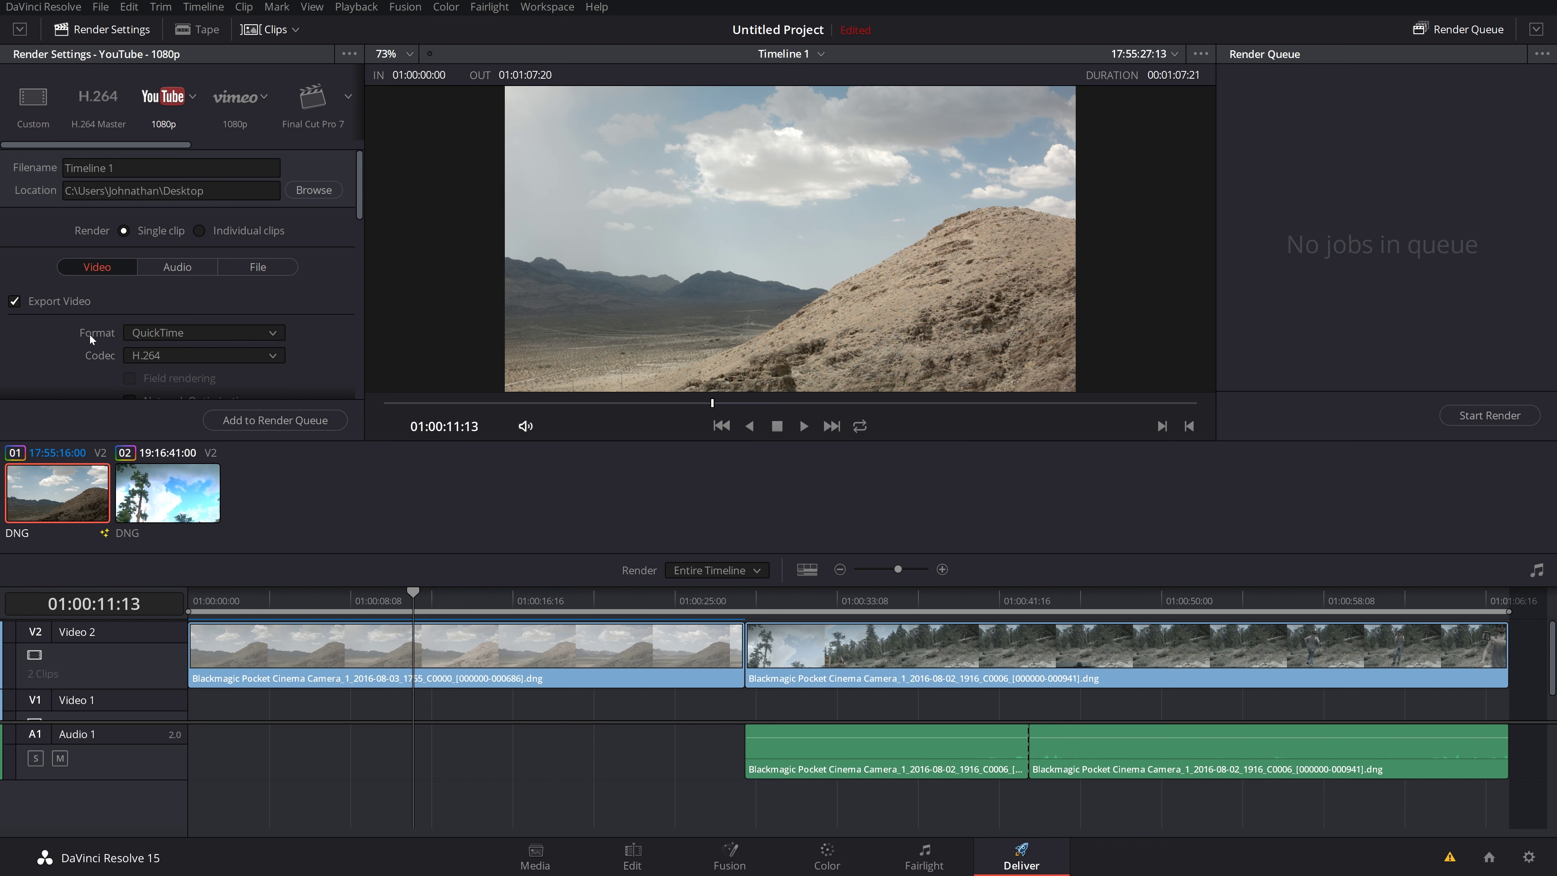
scroll(90, 335, "down", 2)
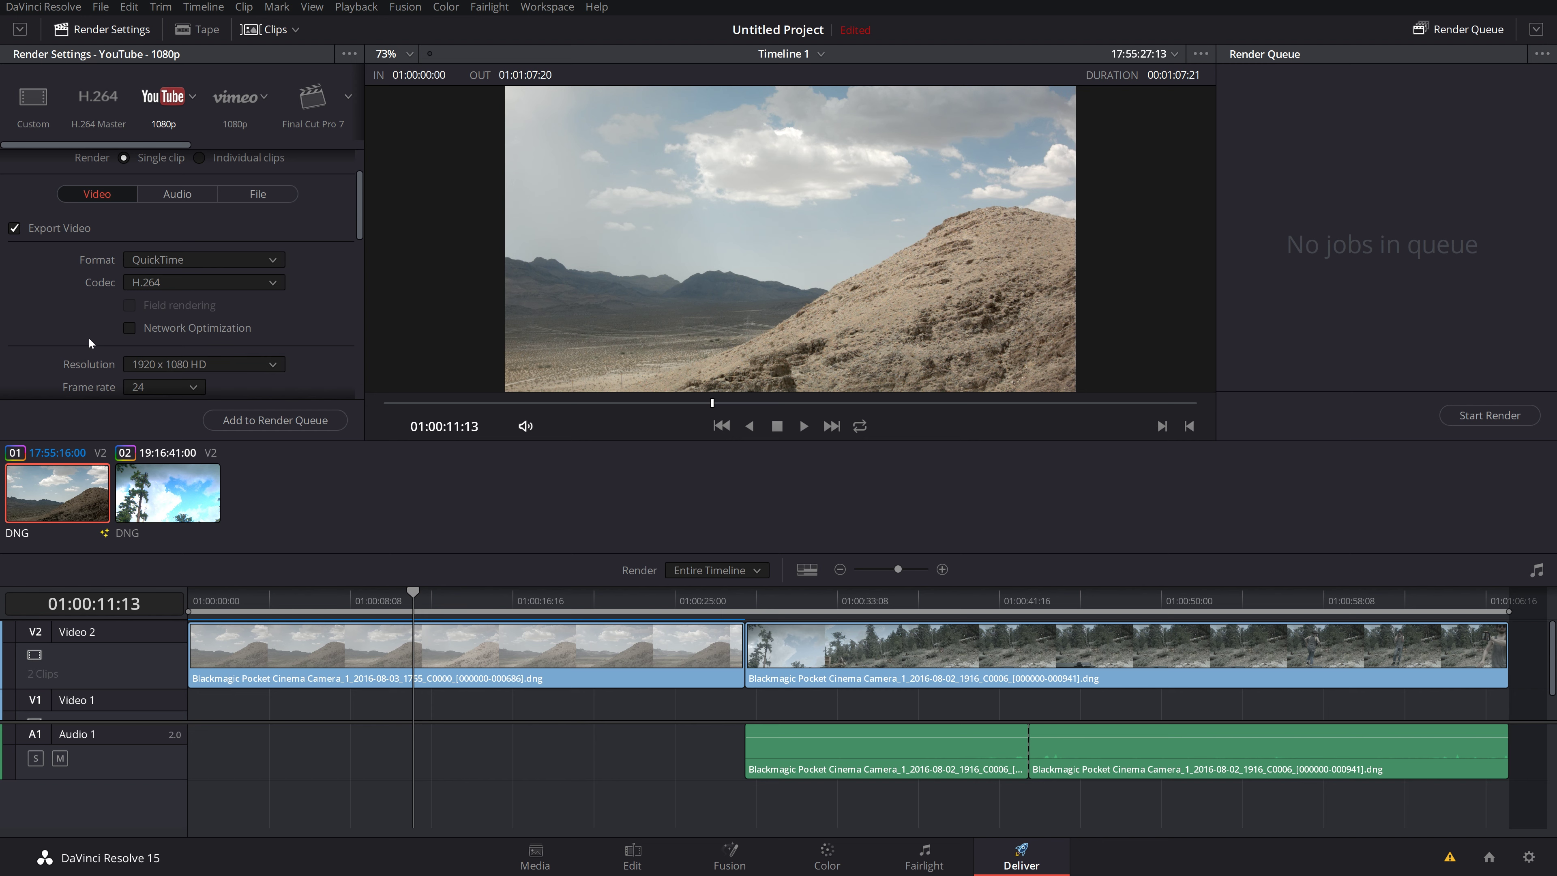
scroll(89, 338, "up", 3)
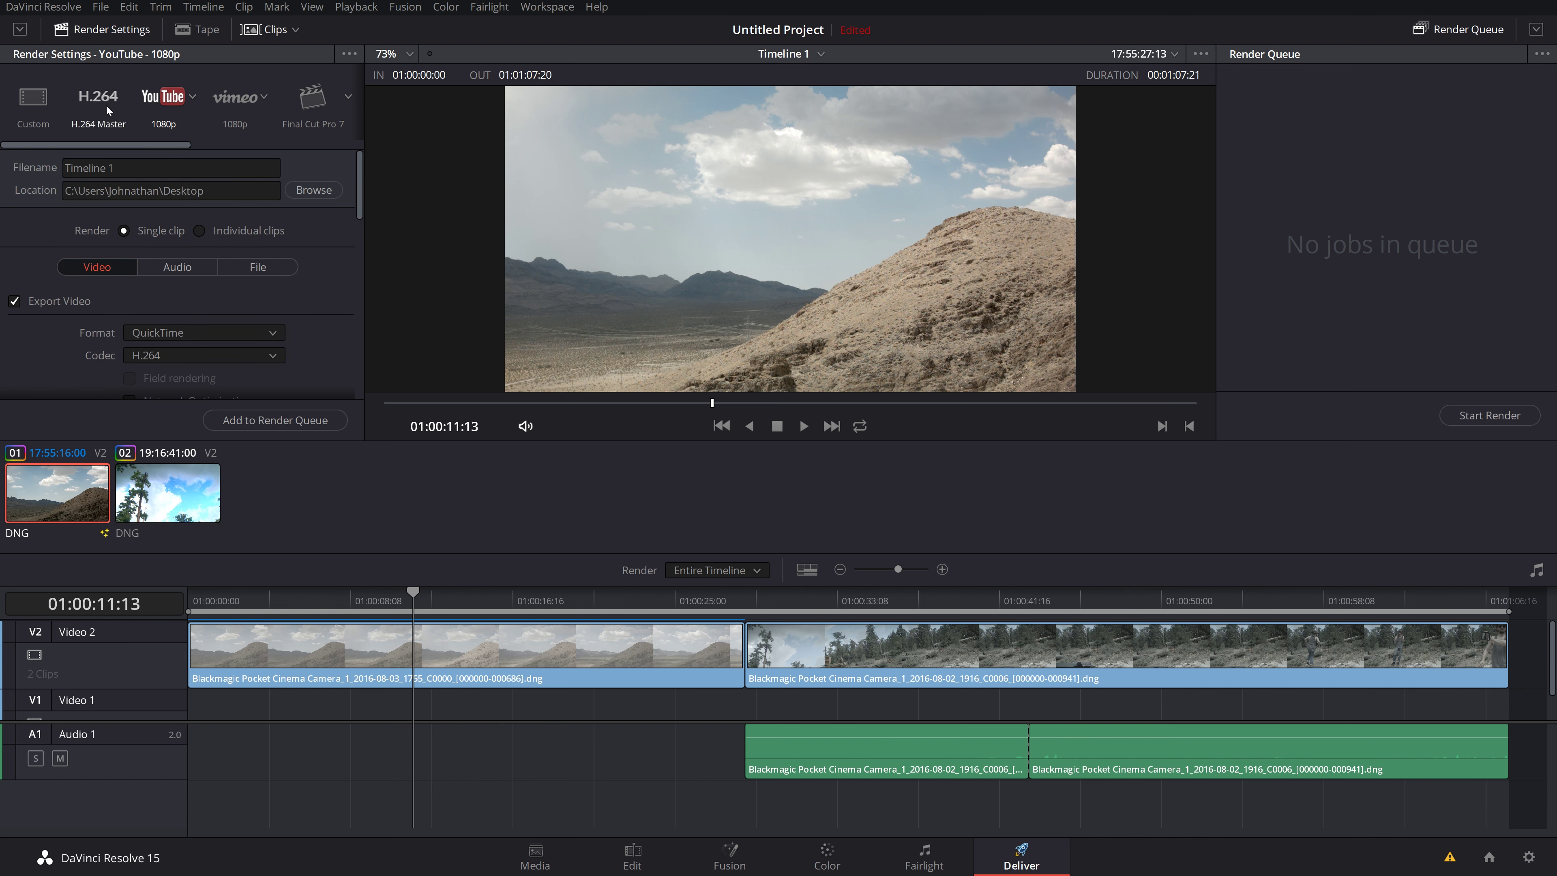
Step: Select the Custom preset and confirm QuickTime format with the H.264 codec
left_click(44, 101)
scroll(151, 373, "down", 2)
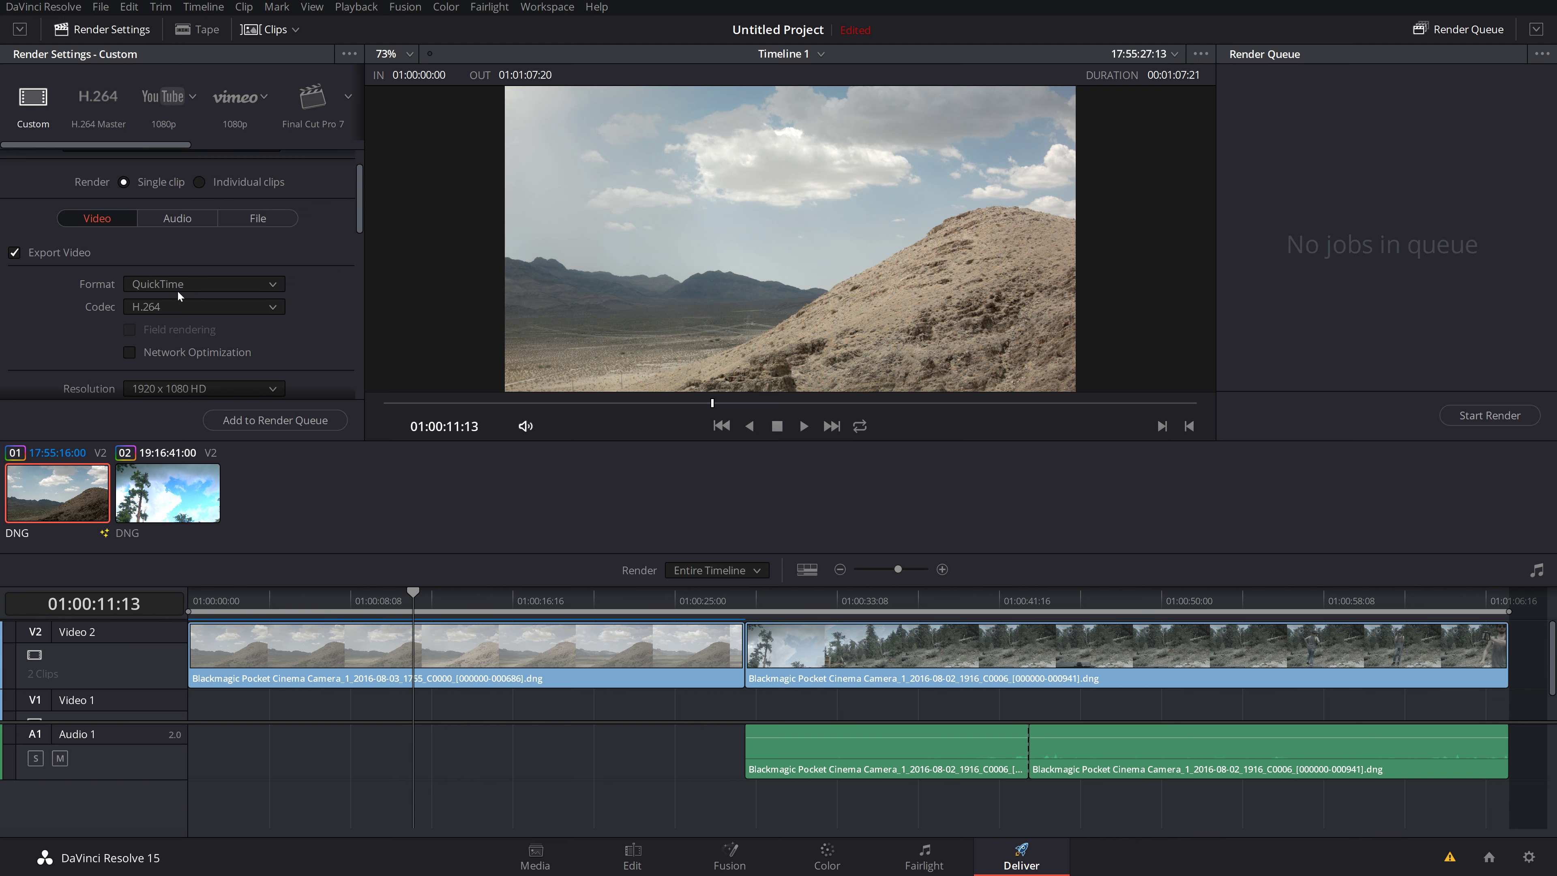
left_click(180, 283)
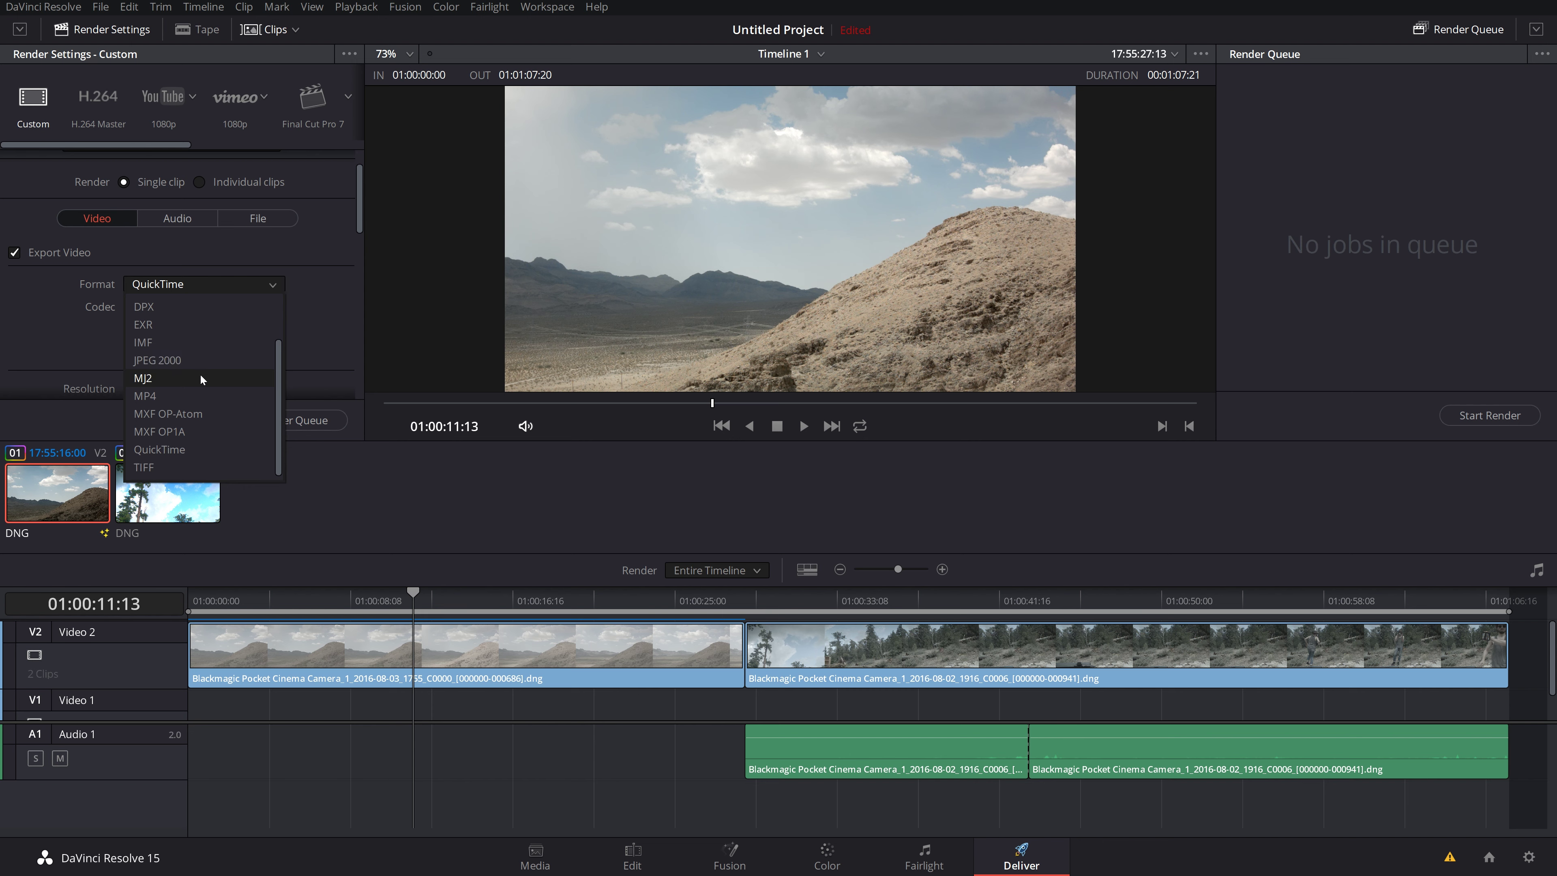
scroll(184, 392, "down", 1)
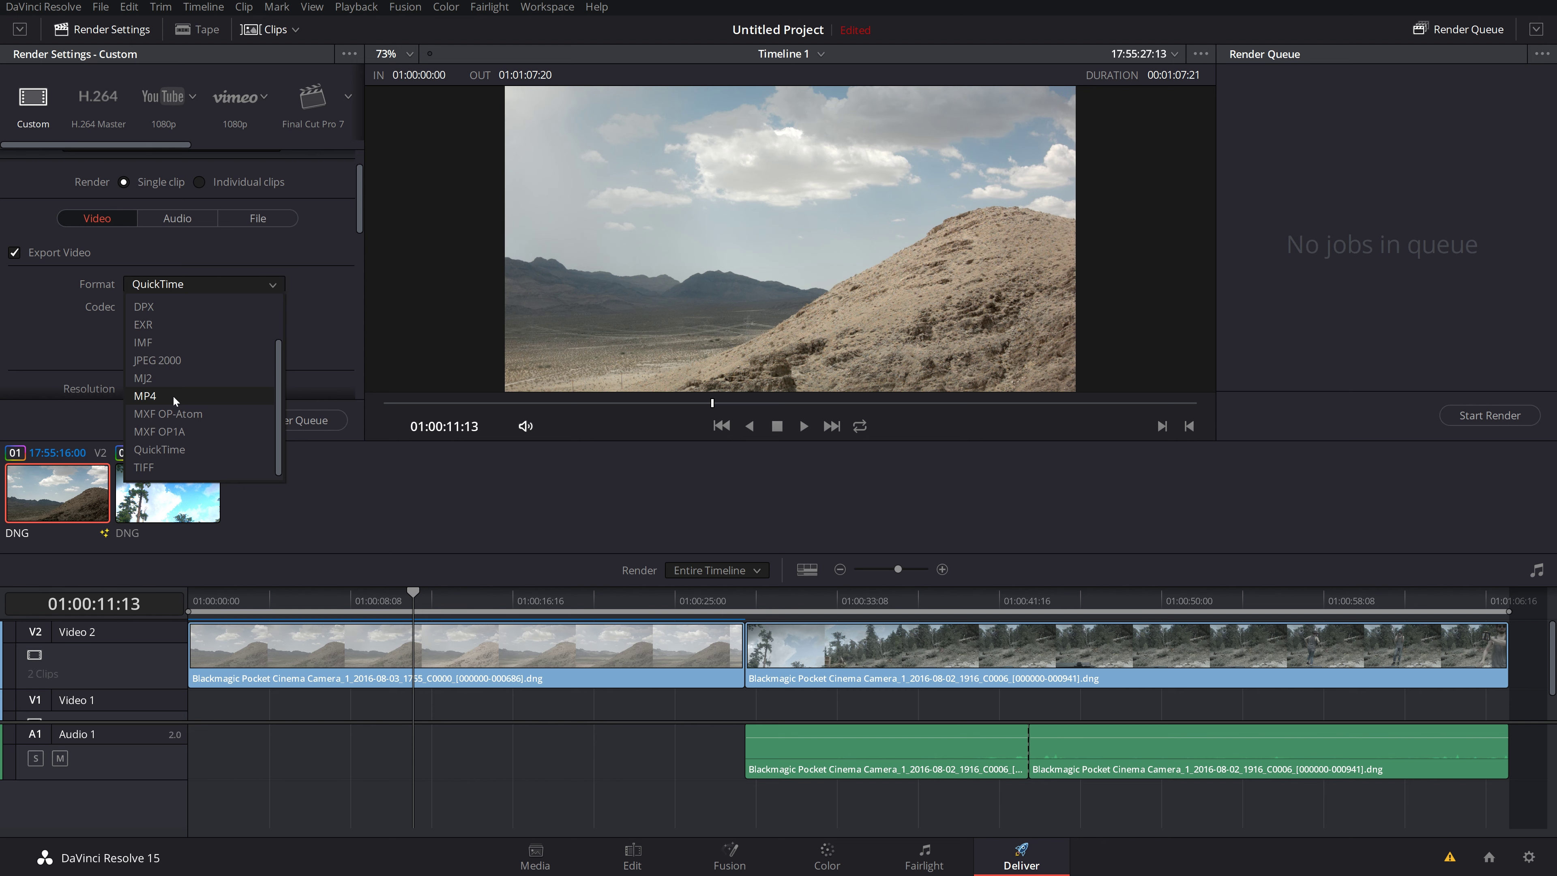
left_click(61, 319)
left_click(218, 302)
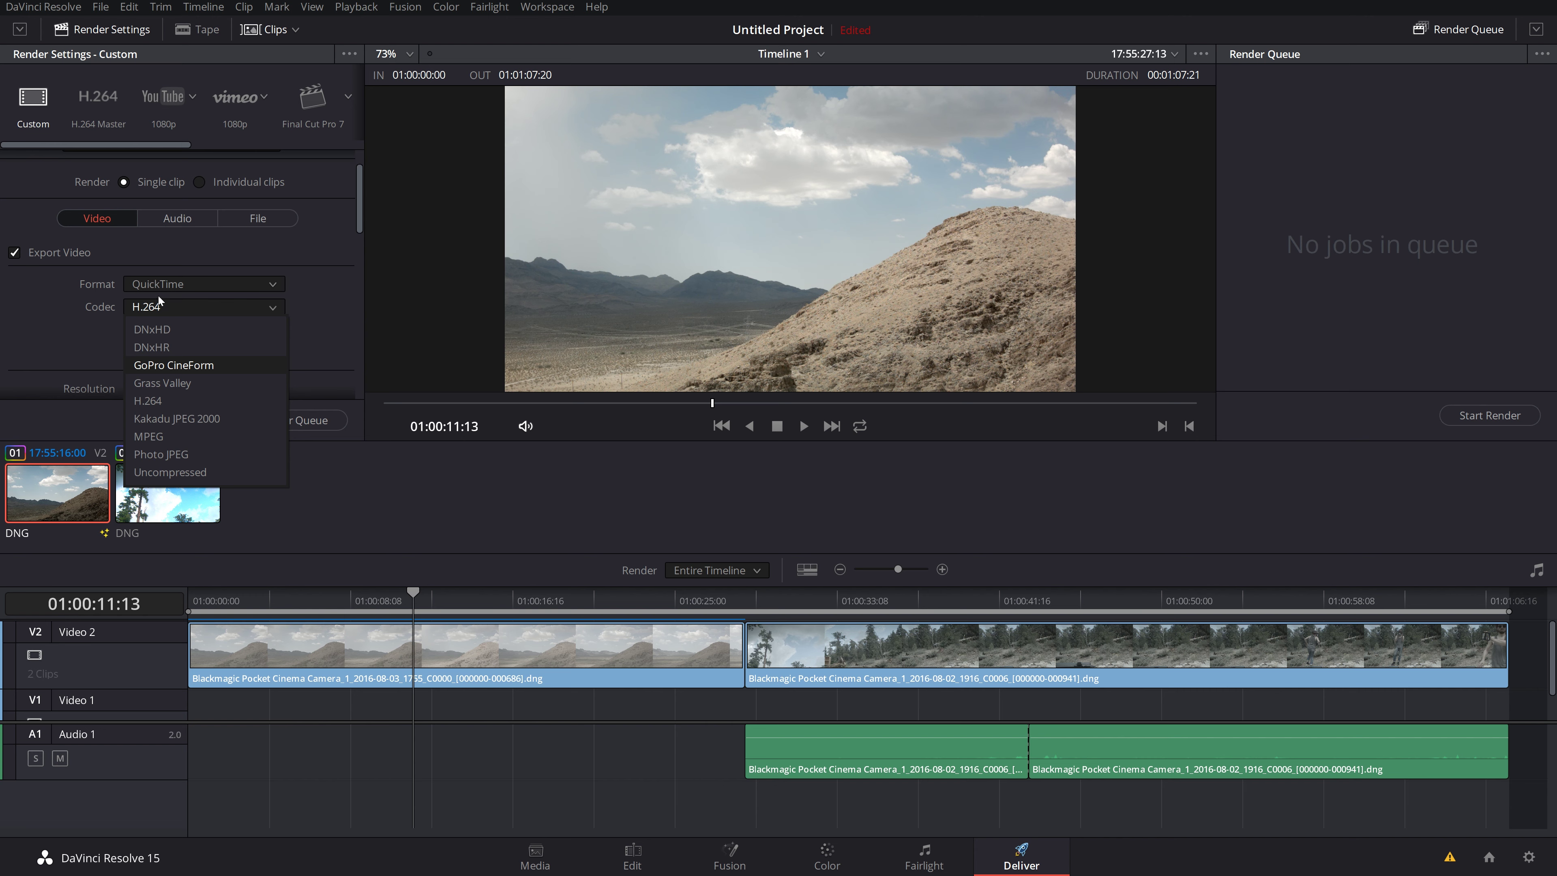
left_click(62, 324)
Step: Reapply the YouTube 1080p render preset
scroll(68, 338, "down", 3)
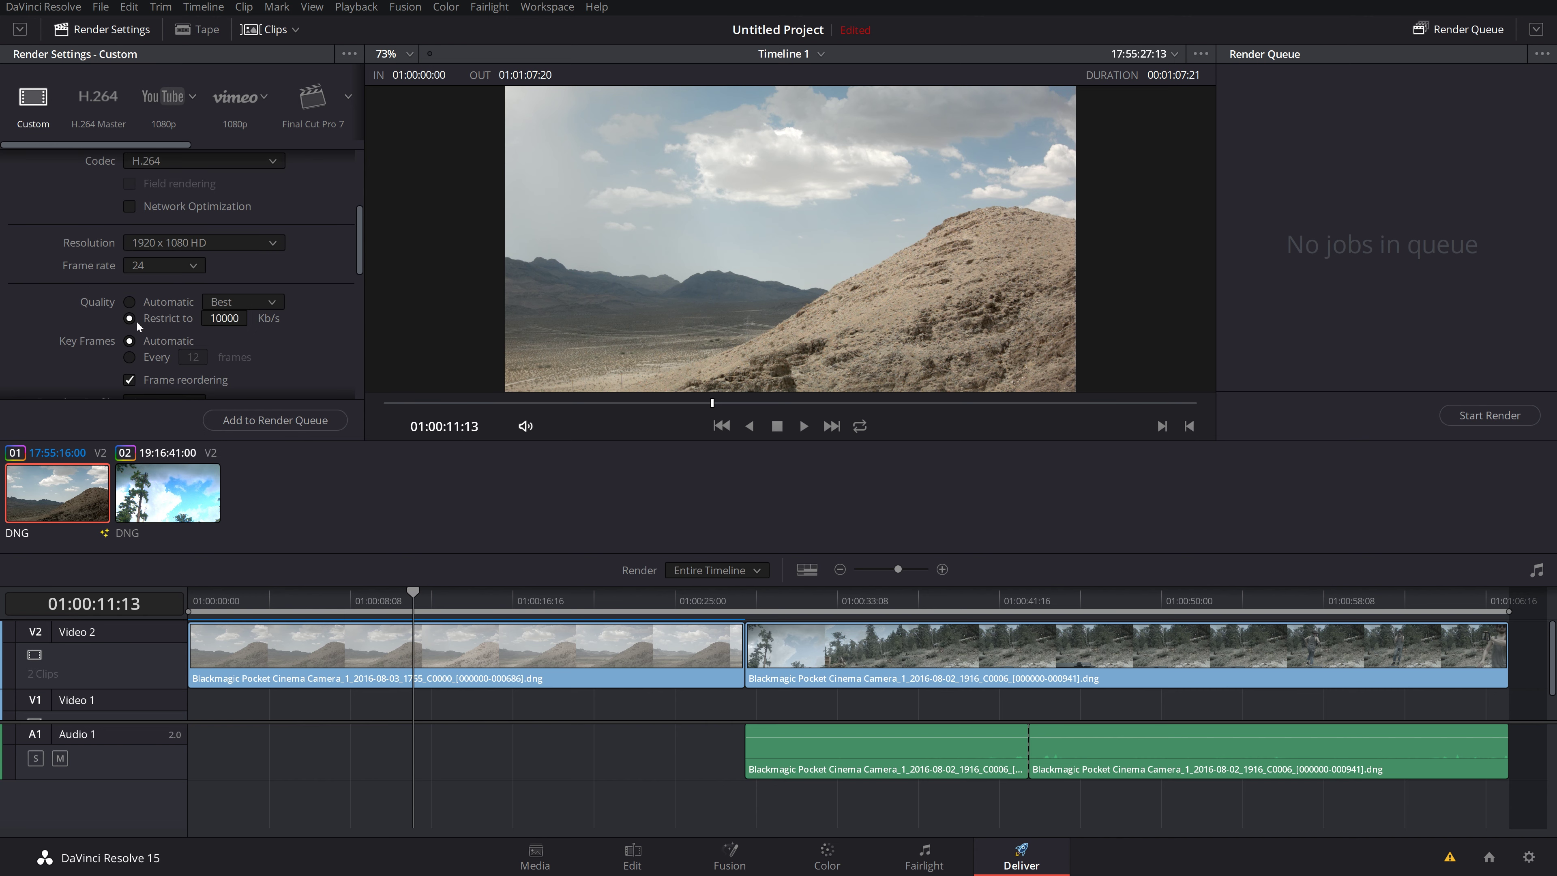
scroll(42, 372, "up", 3)
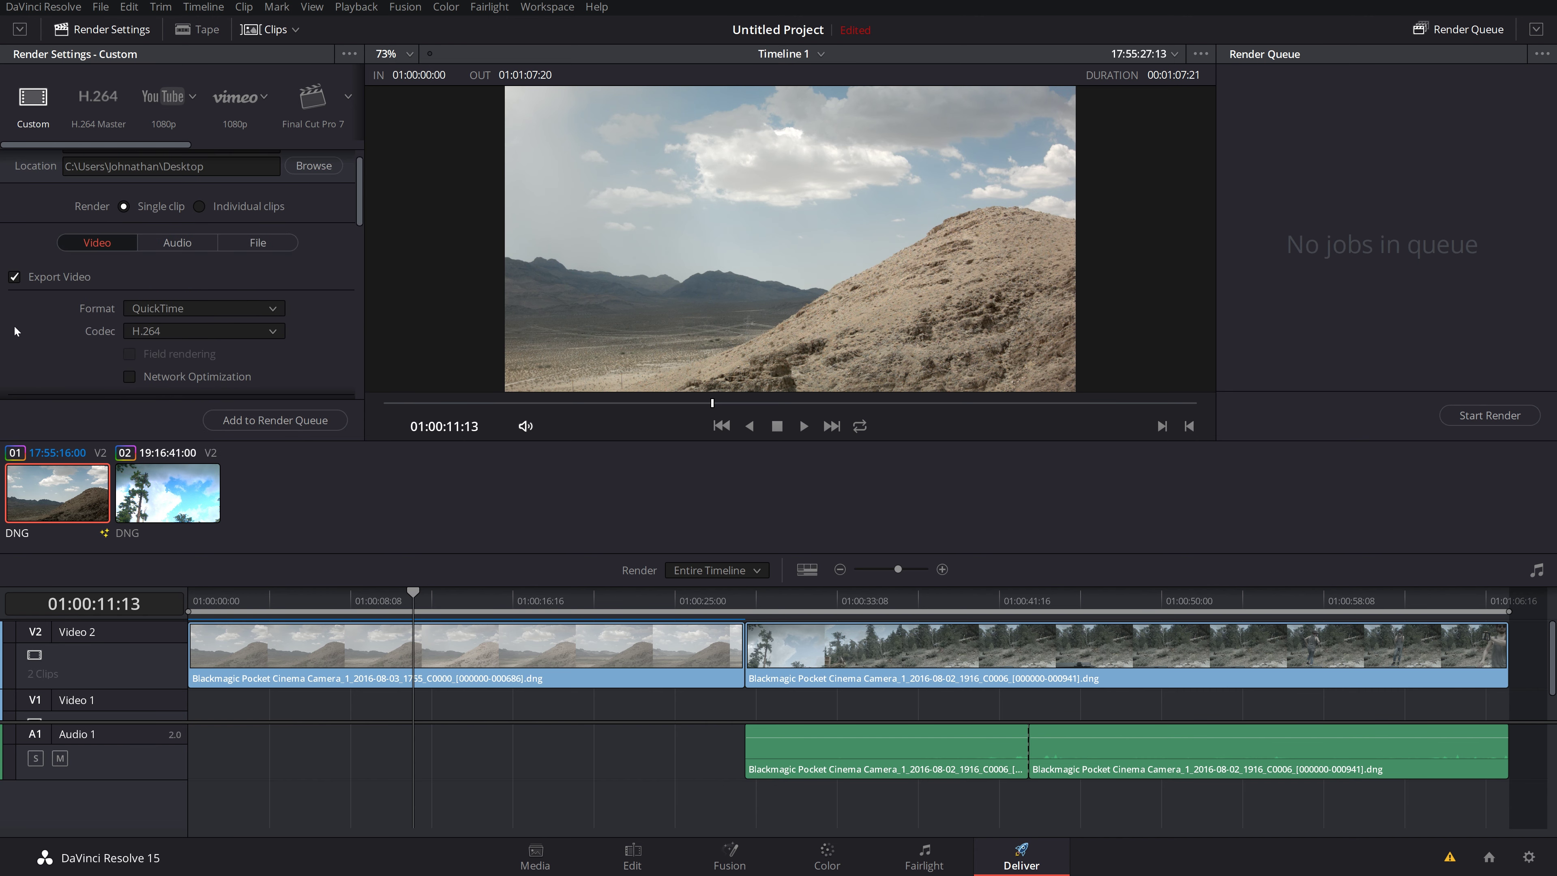
scroll(56, 352, "down", 5)
scroll(56, 353, "up", 5)
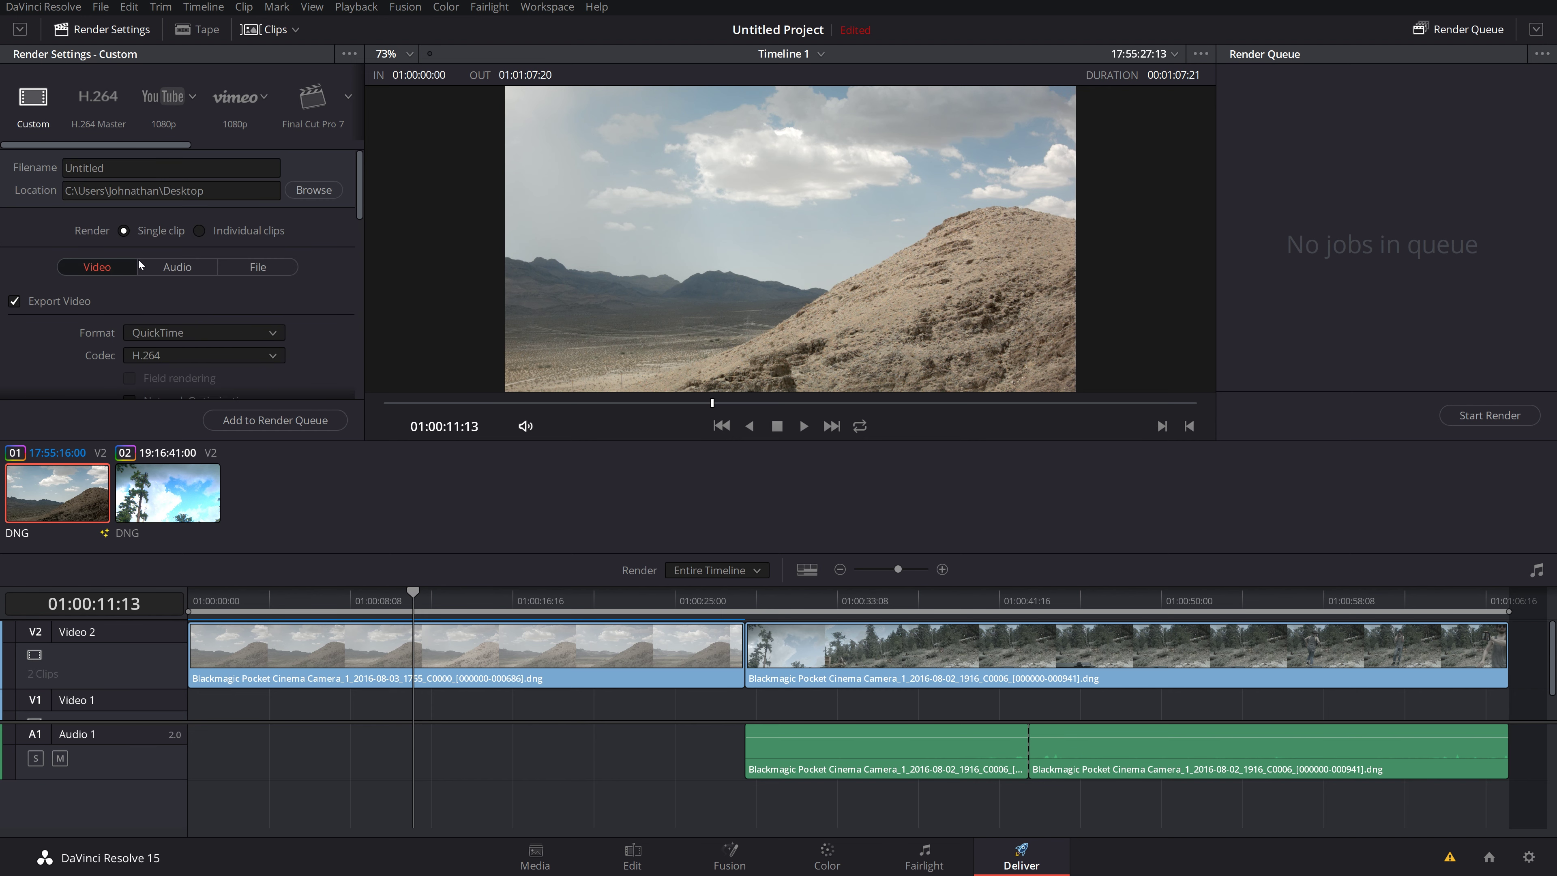
scroll(70, 355, "down", 2)
scroll(71, 355, "up", 2)
left_click(157, 109)
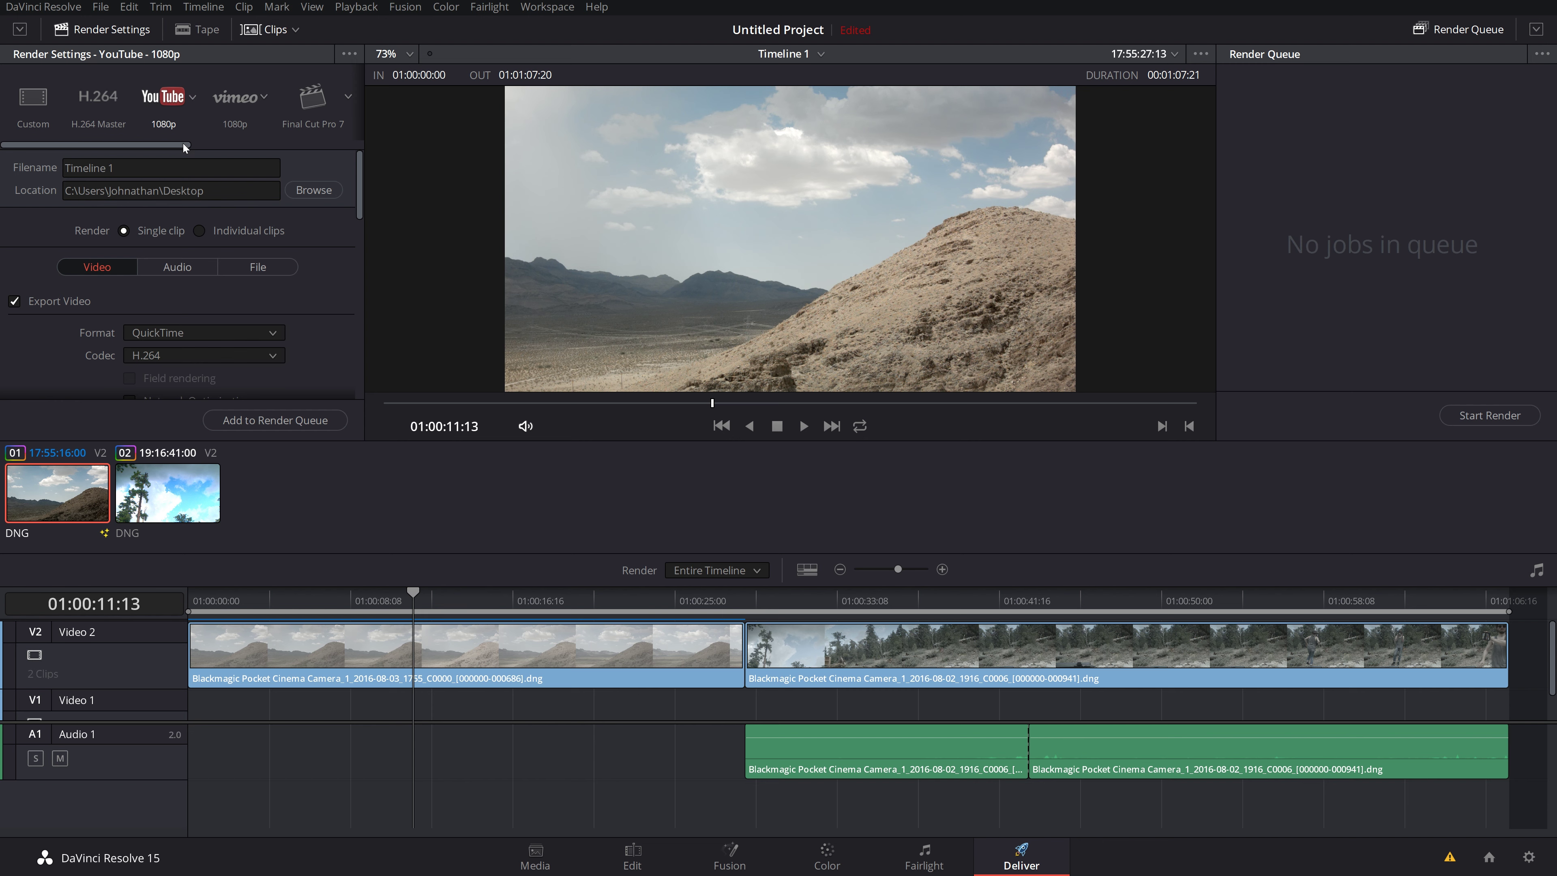
Step: Play through the desert and forest clips, then park the playhead near 01:00:04:16
scroll(41, 334, "down", 3)
scroll(44, 338, "down", 10)
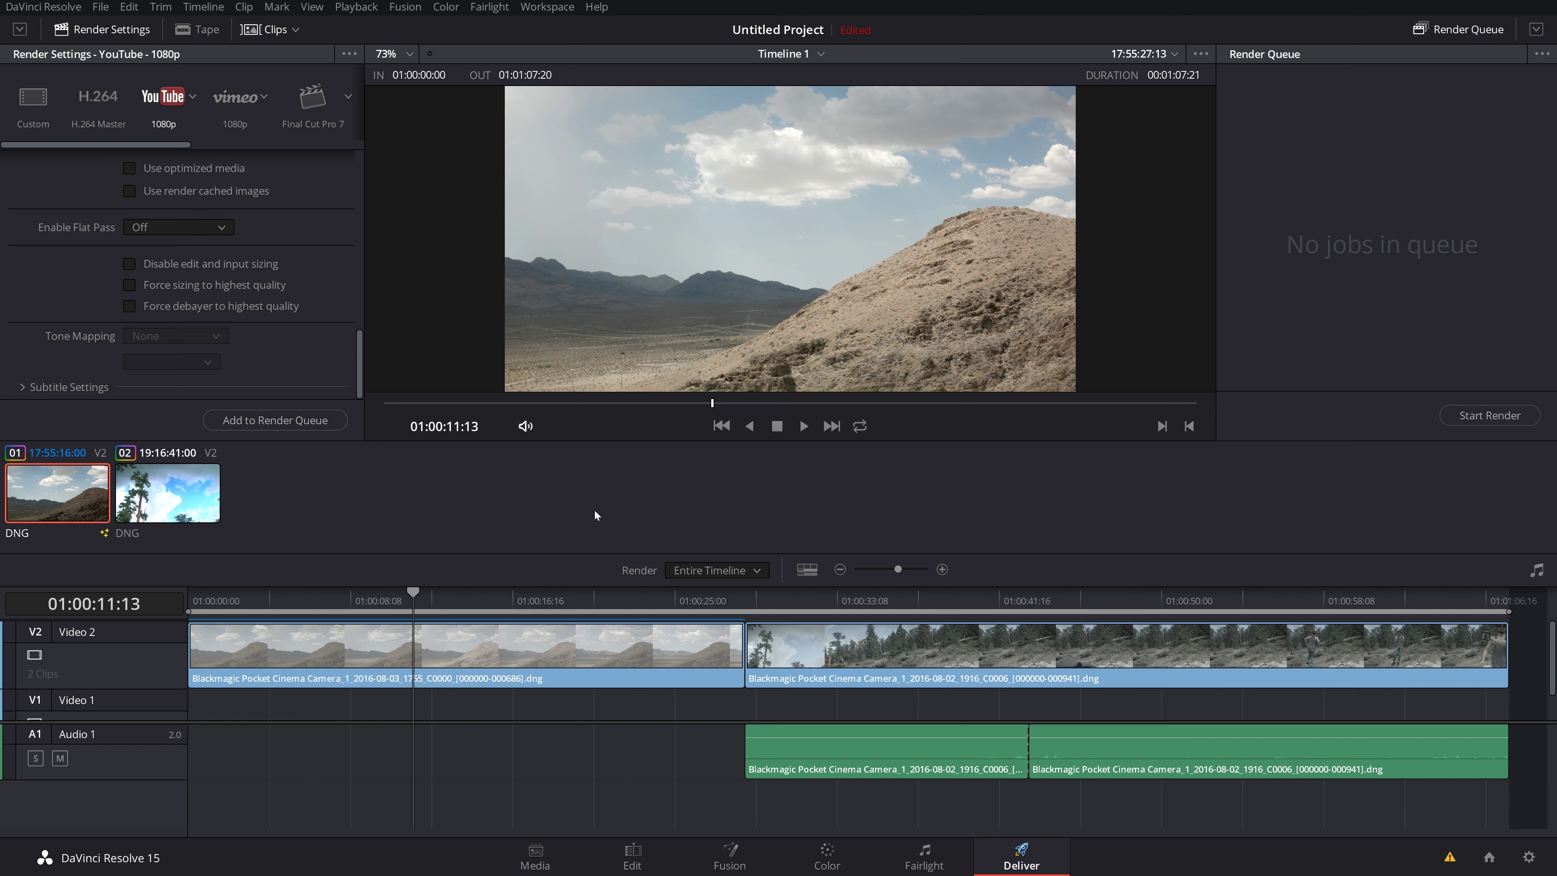
left_click_drag(413, 594, 331, 588)
key("space")
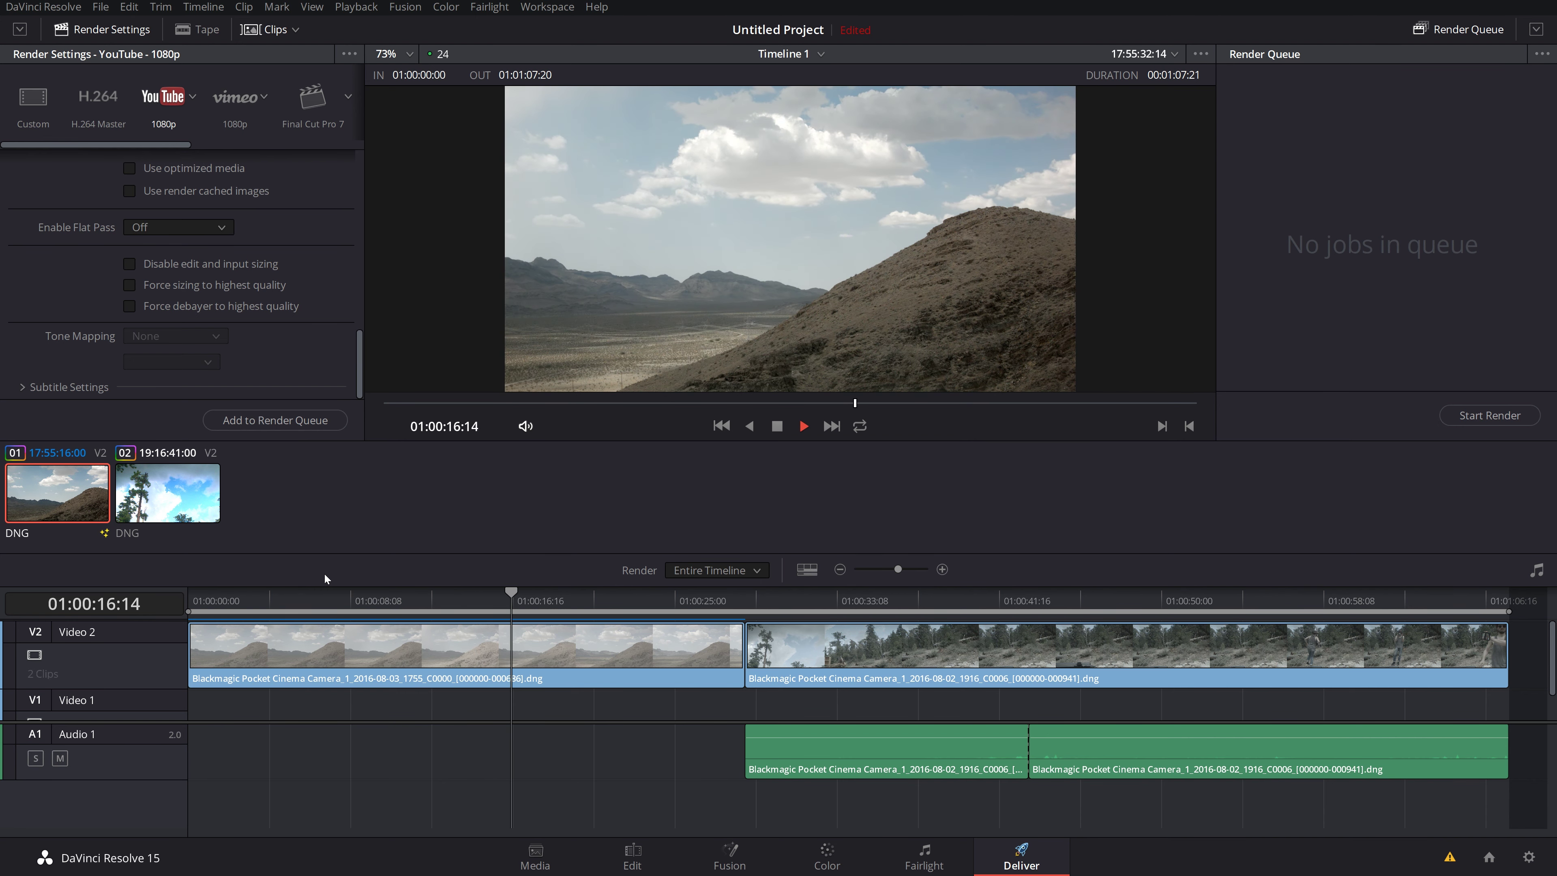
key("space")
left_click_drag(904, 603, 1515, 569)
left_click_drag(1203, 599, 278, 600)
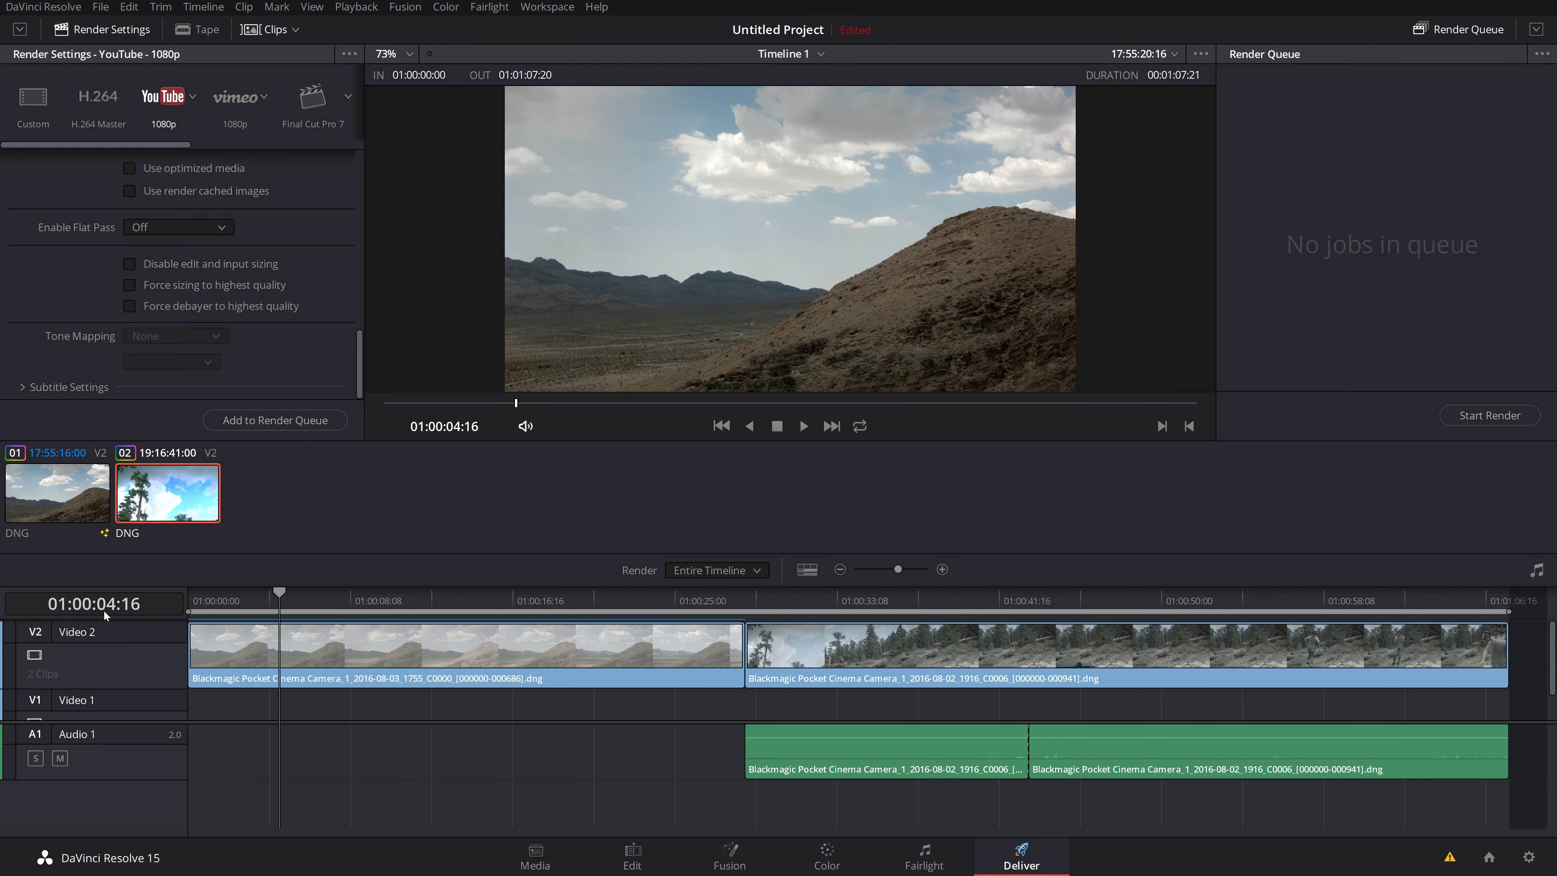
Step: Add YouTube render jobs of Timeline 1 at 1080p, 720p and 2160p to the queue
left_click(265, 422)
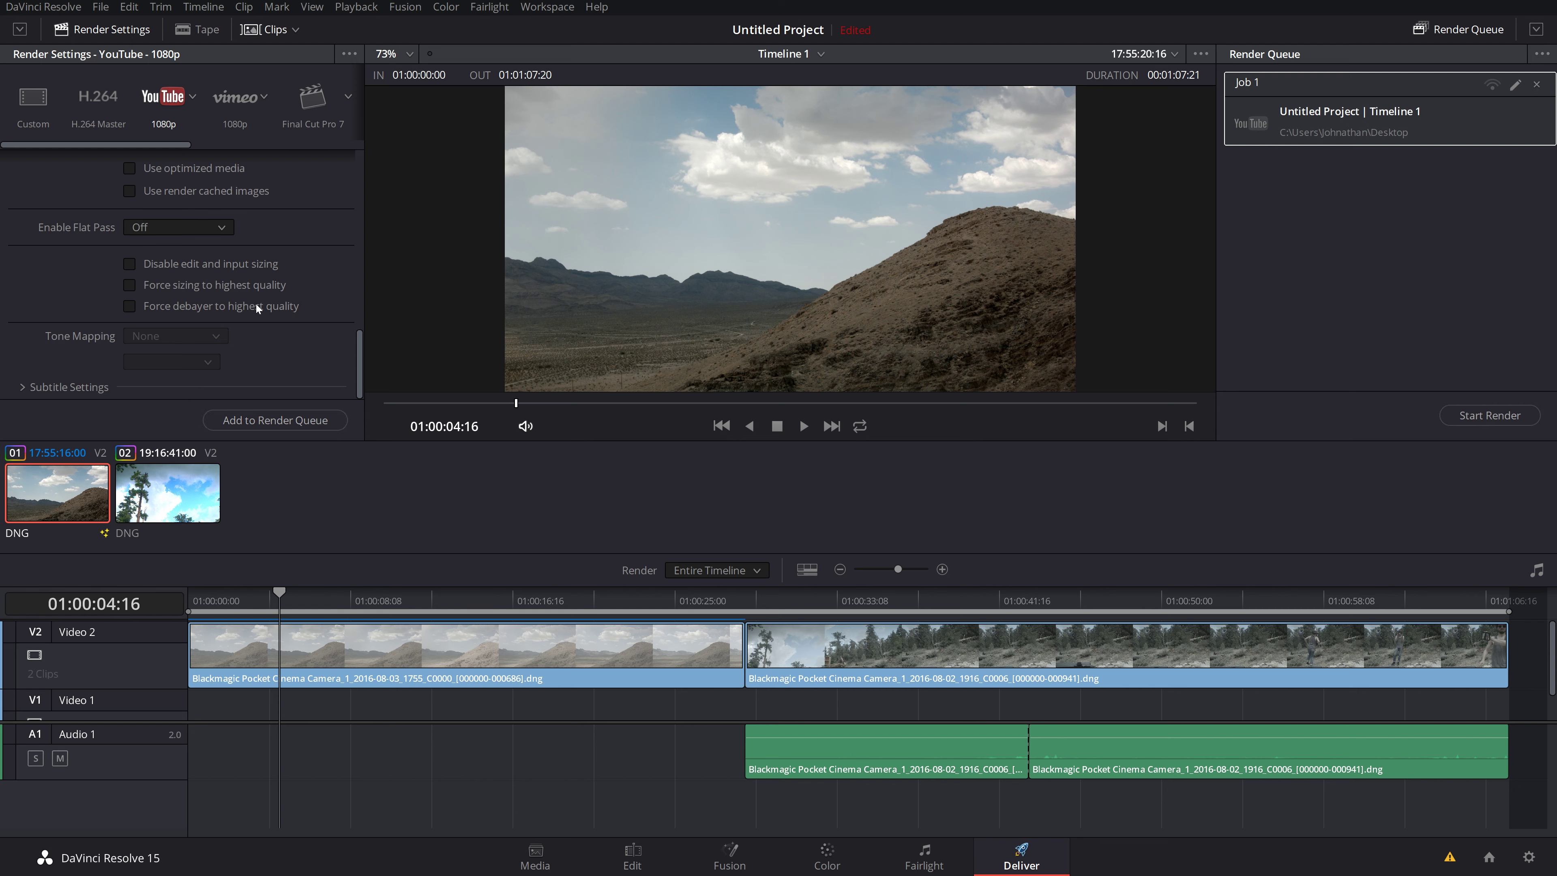
scroll(241, 304, "up", 5)
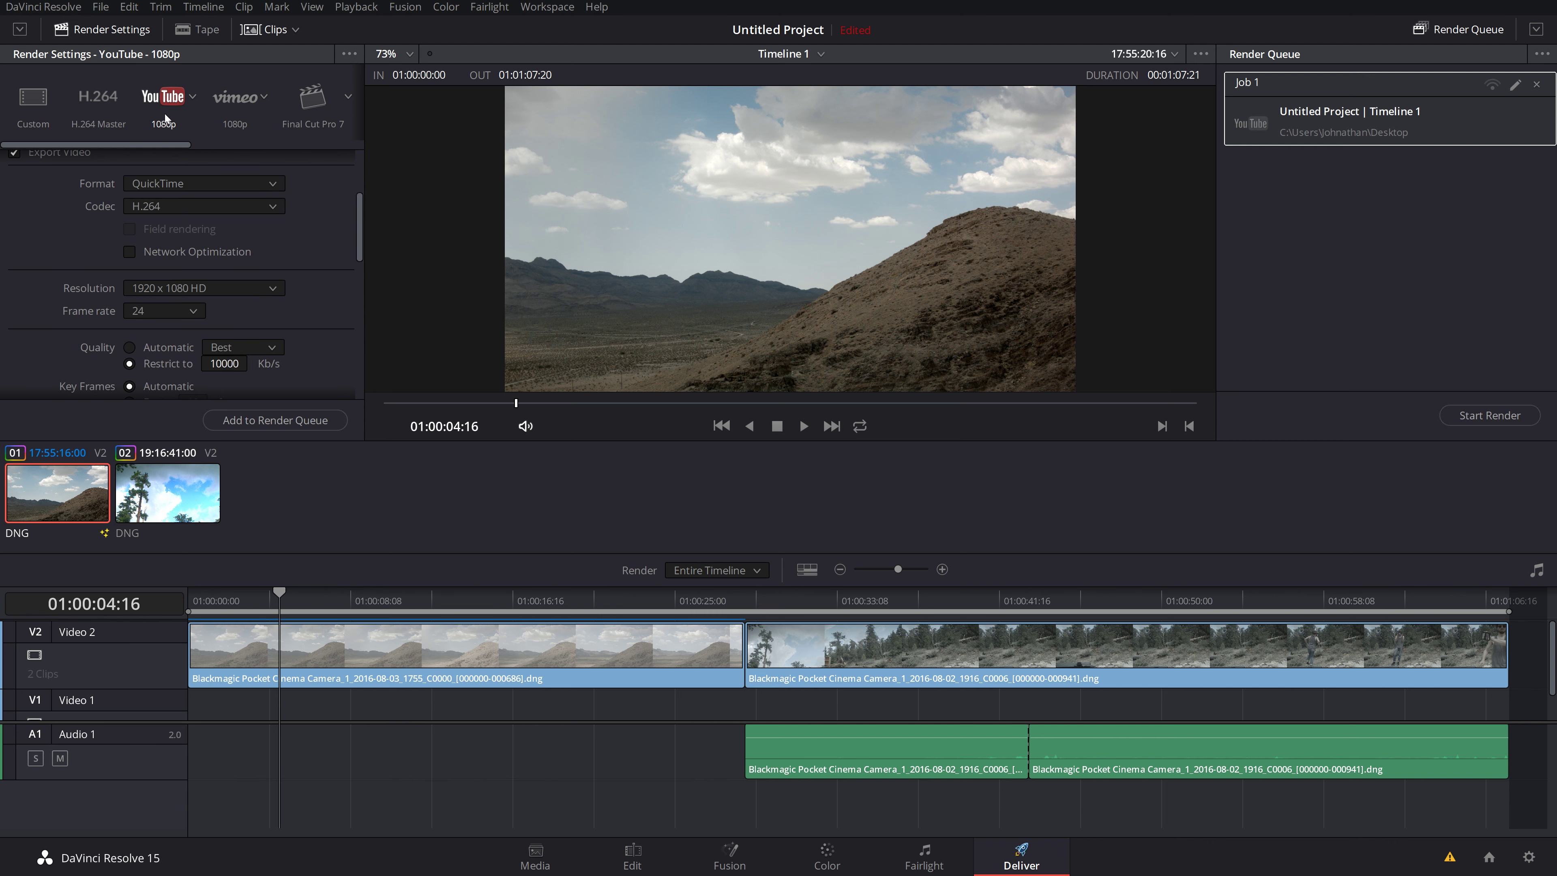
left_click(193, 100)
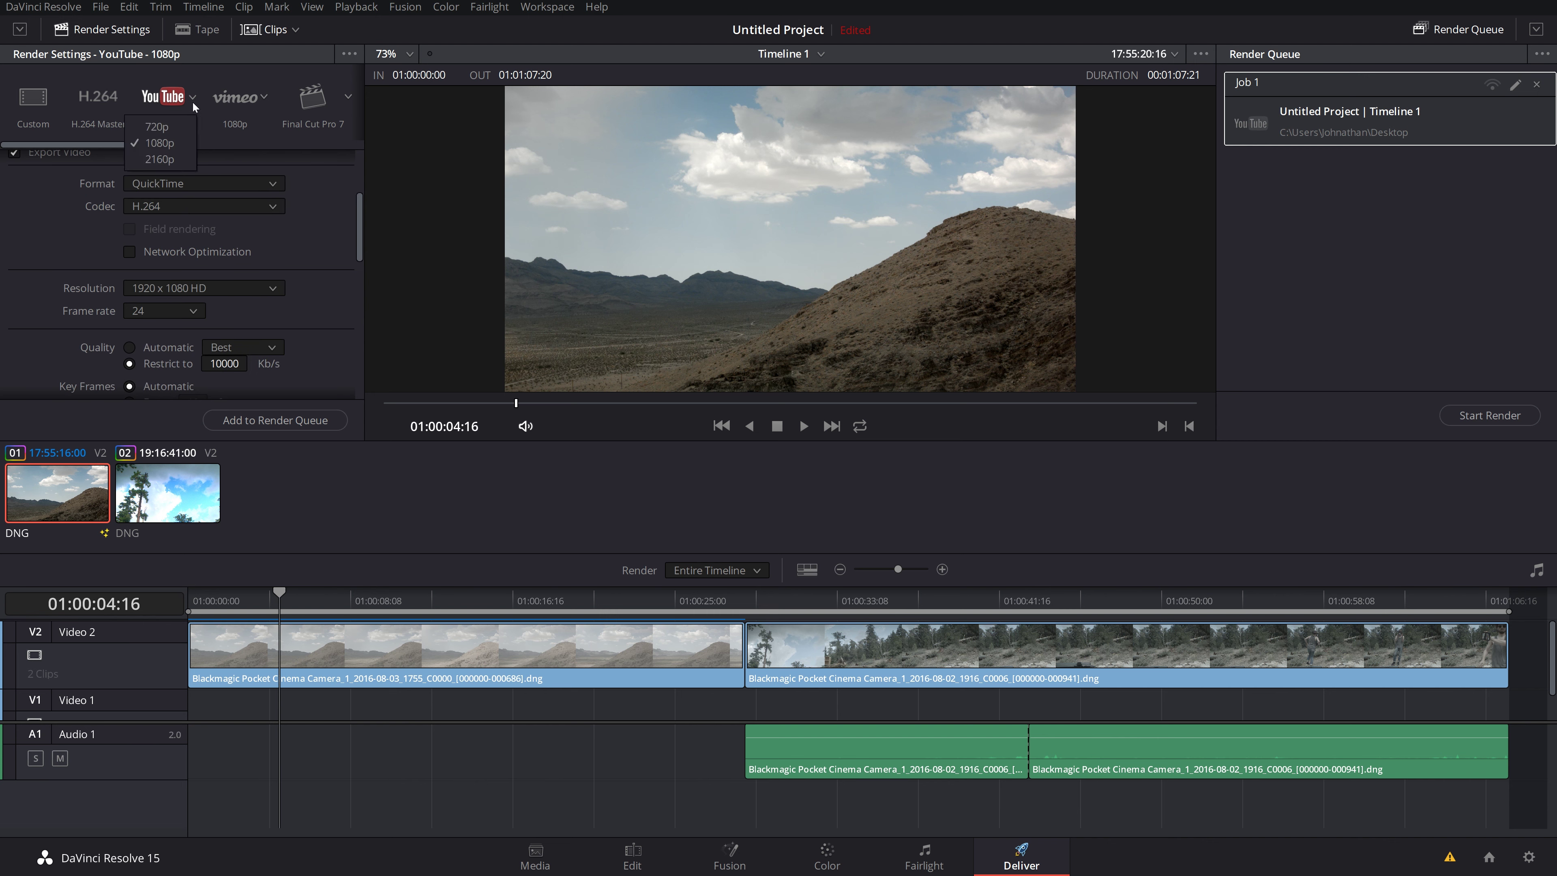
left_click(175, 127)
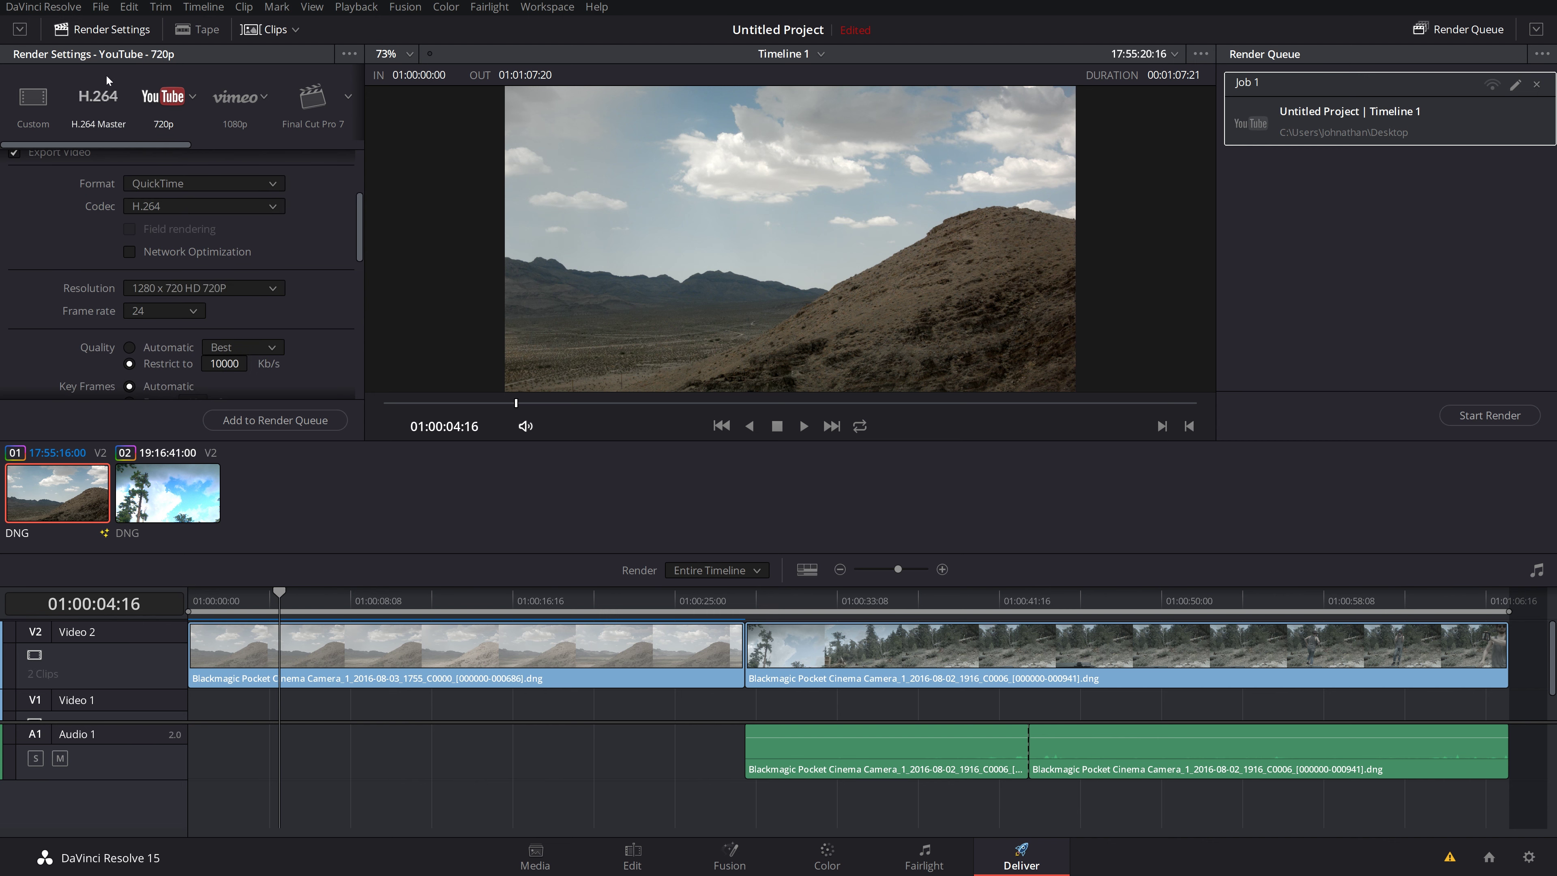
left_click(258, 422)
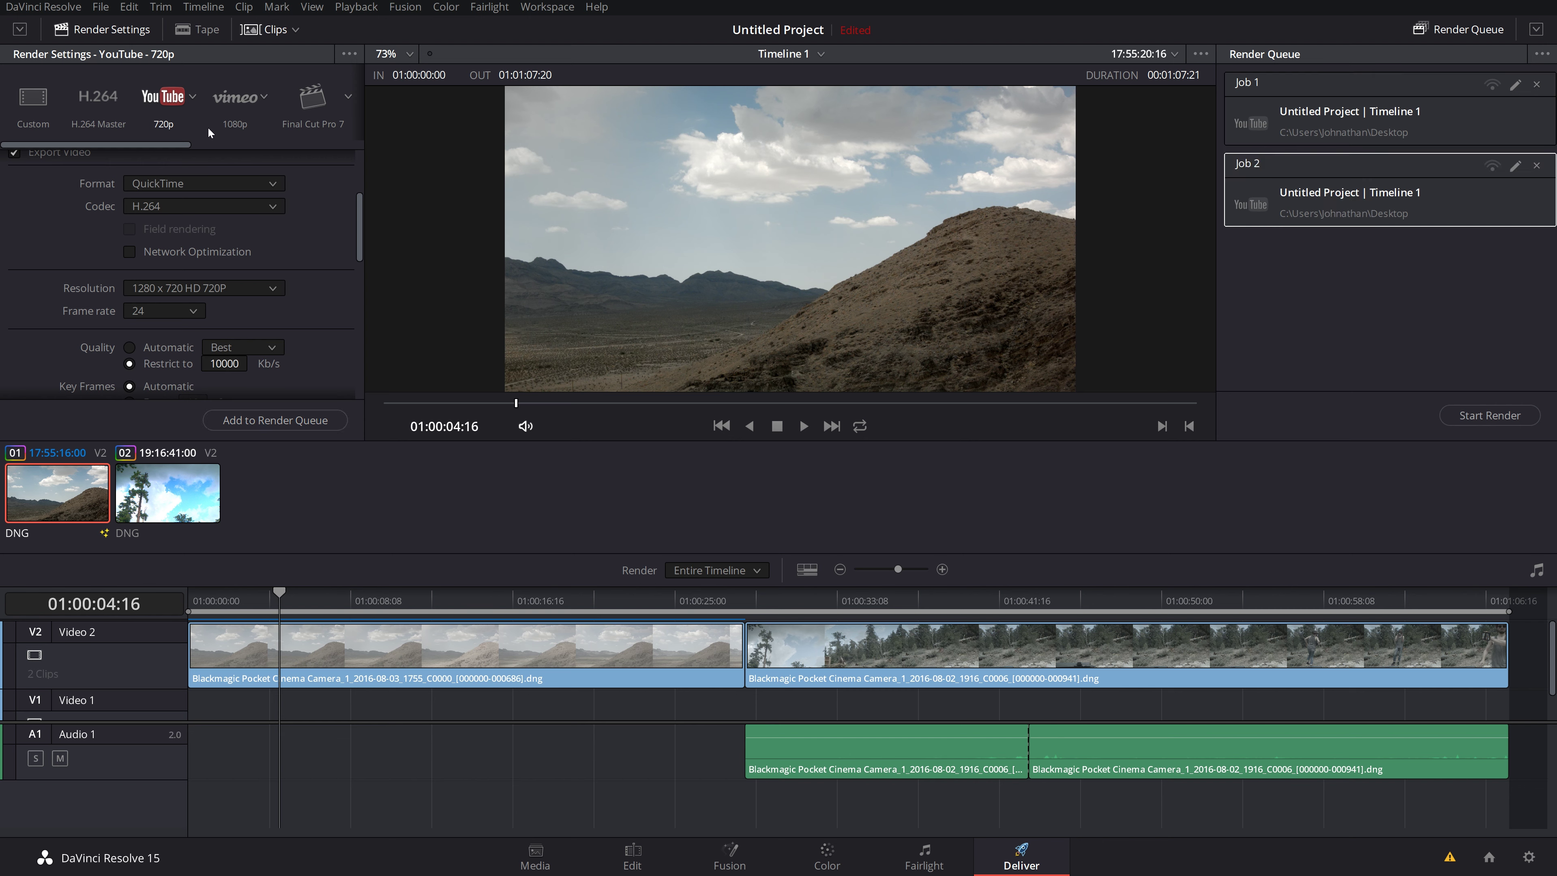
left_click(193, 99)
left_click(162, 159)
left_click(236, 424)
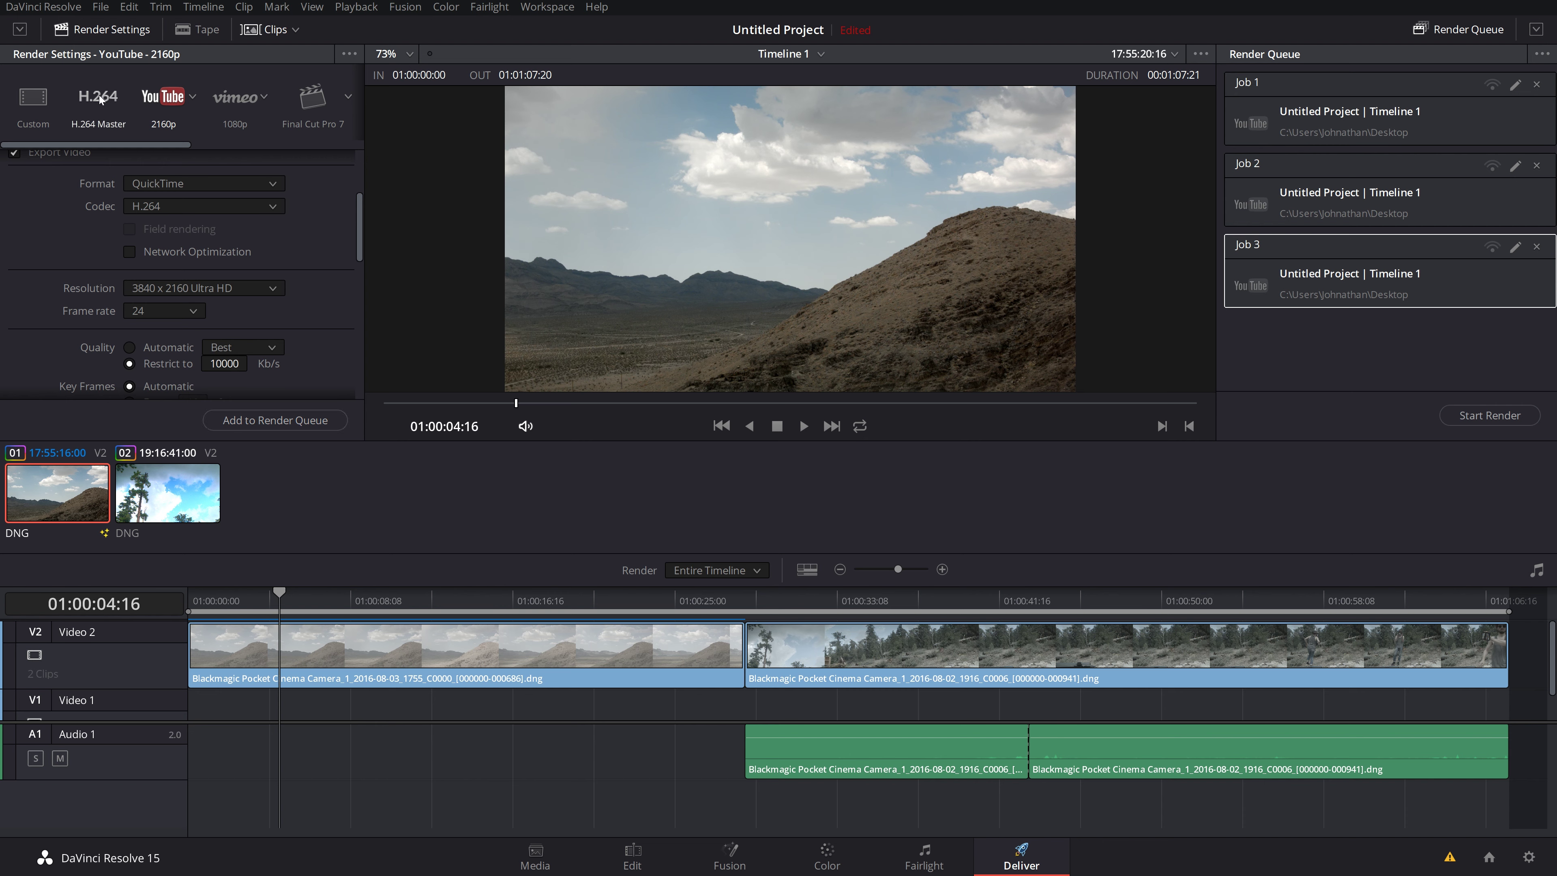
left_click(41, 100)
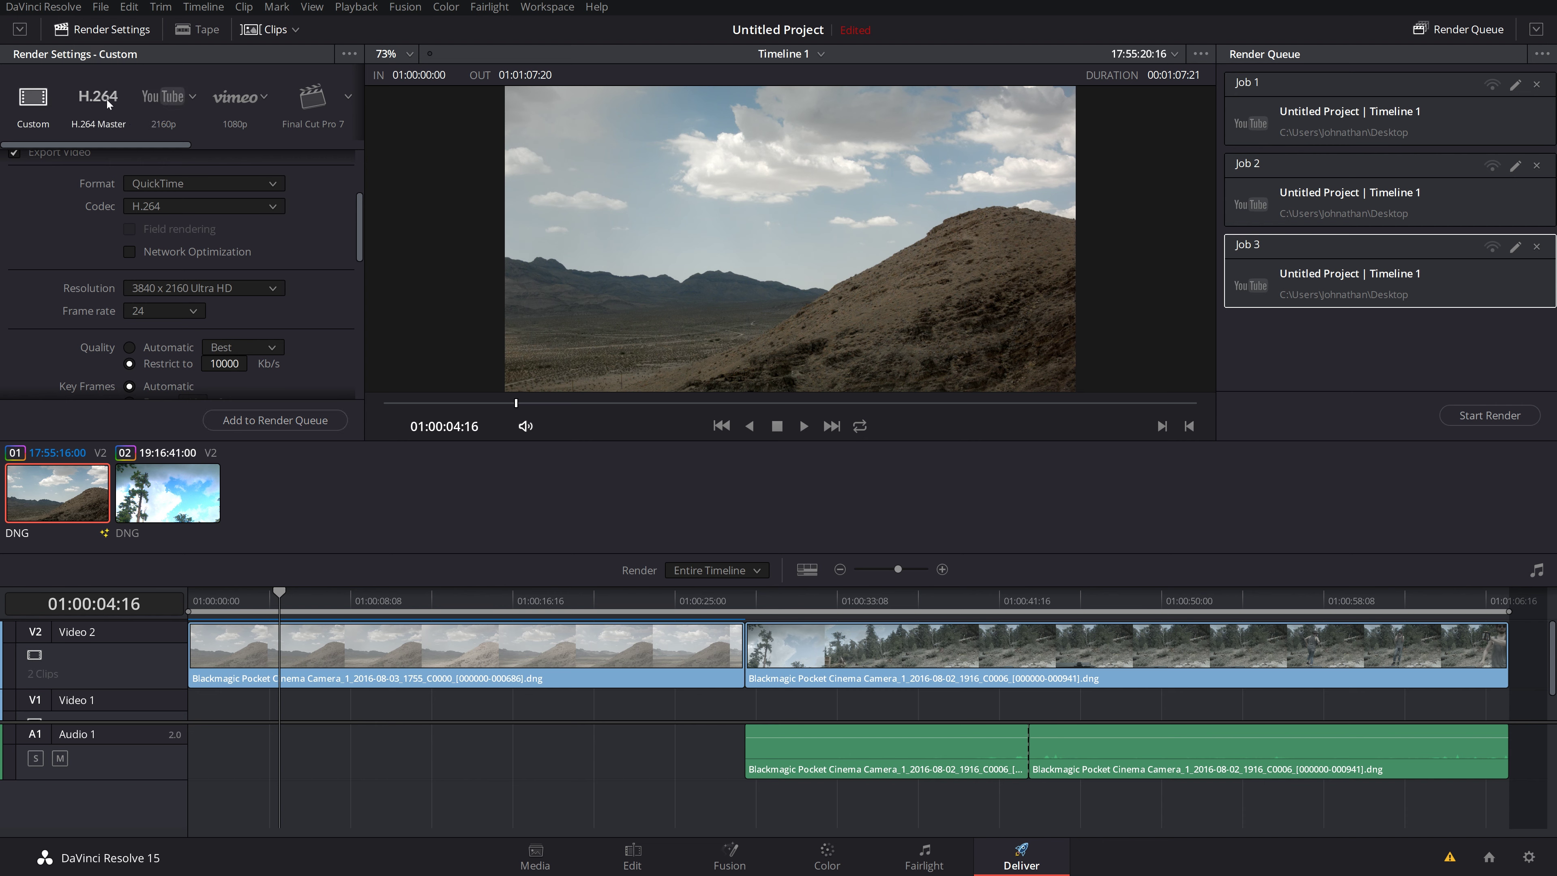
Step: Queue a fourth job as QuickTime with GoPro CineForm YUV 10-bit, starting from H.264 Master
left_click(108, 101)
left_click(174, 189)
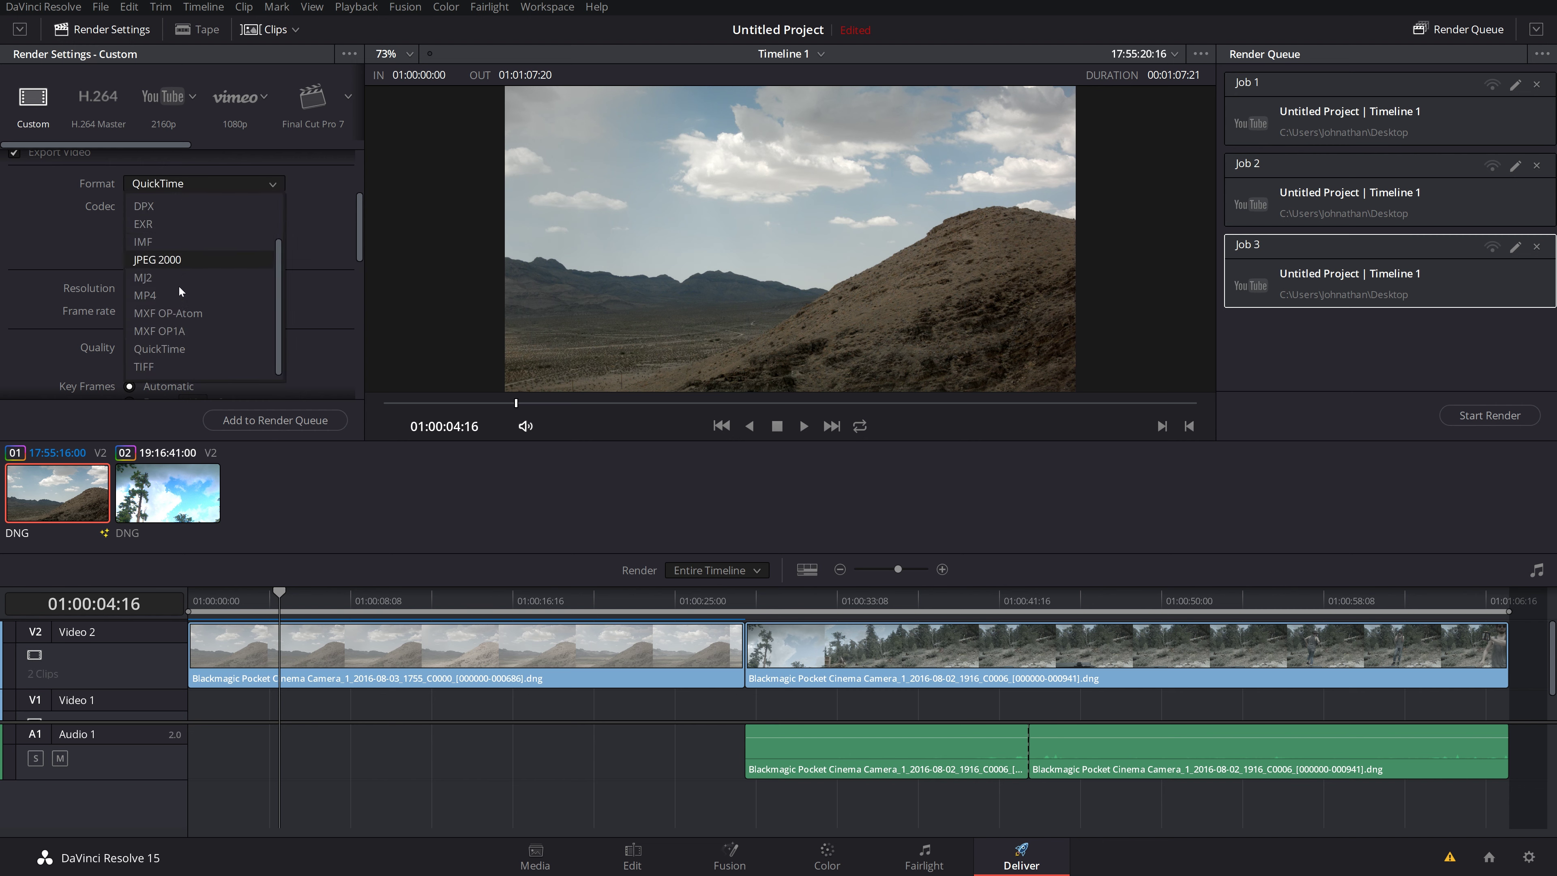
left_click(179, 350)
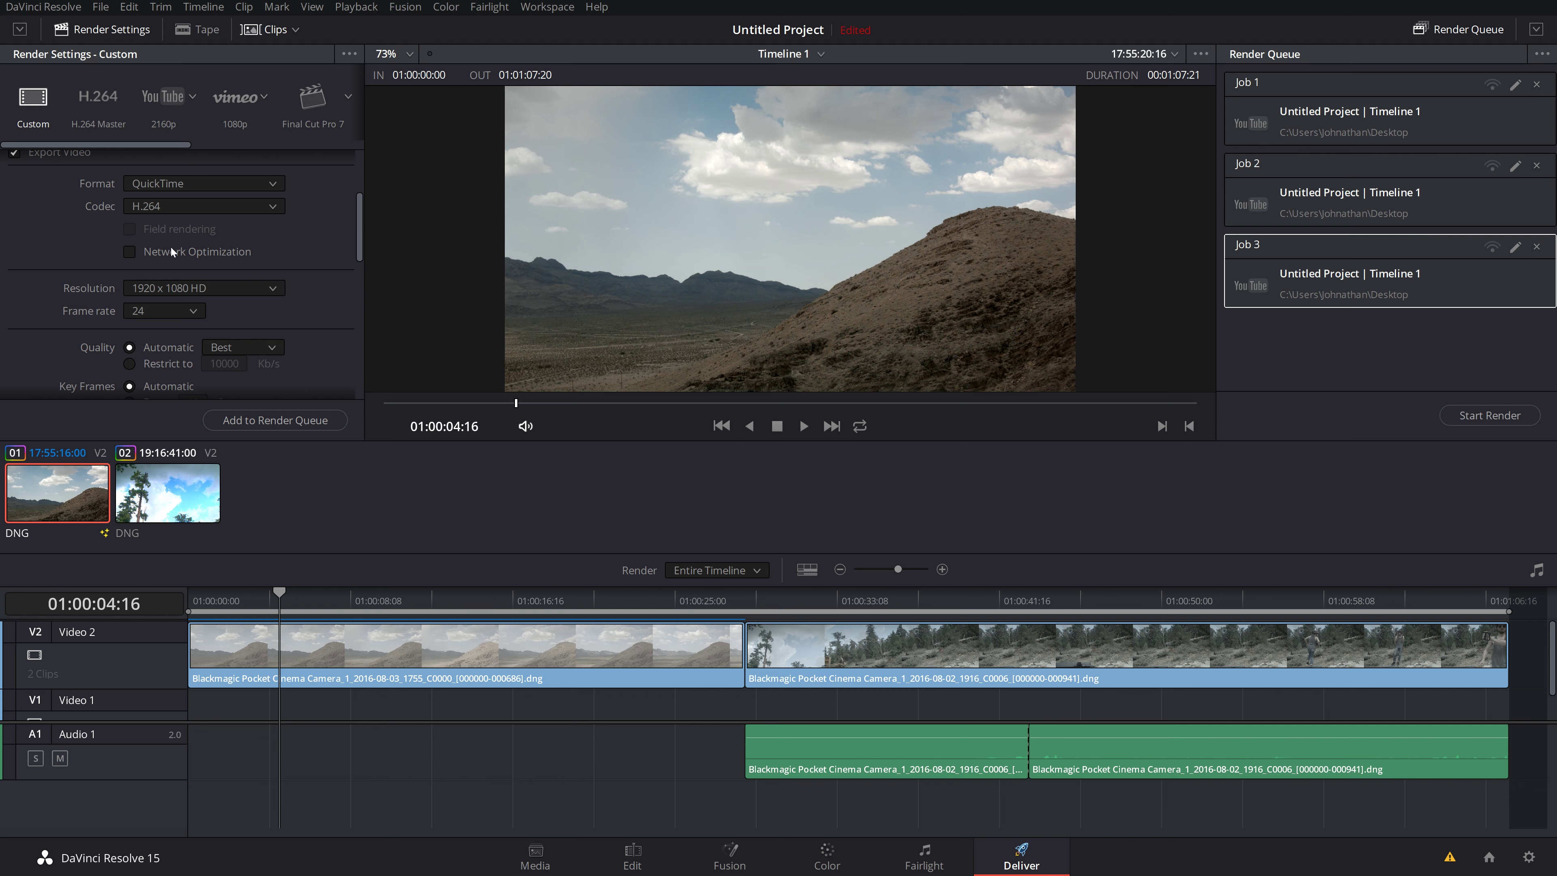
left_click(172, 205)
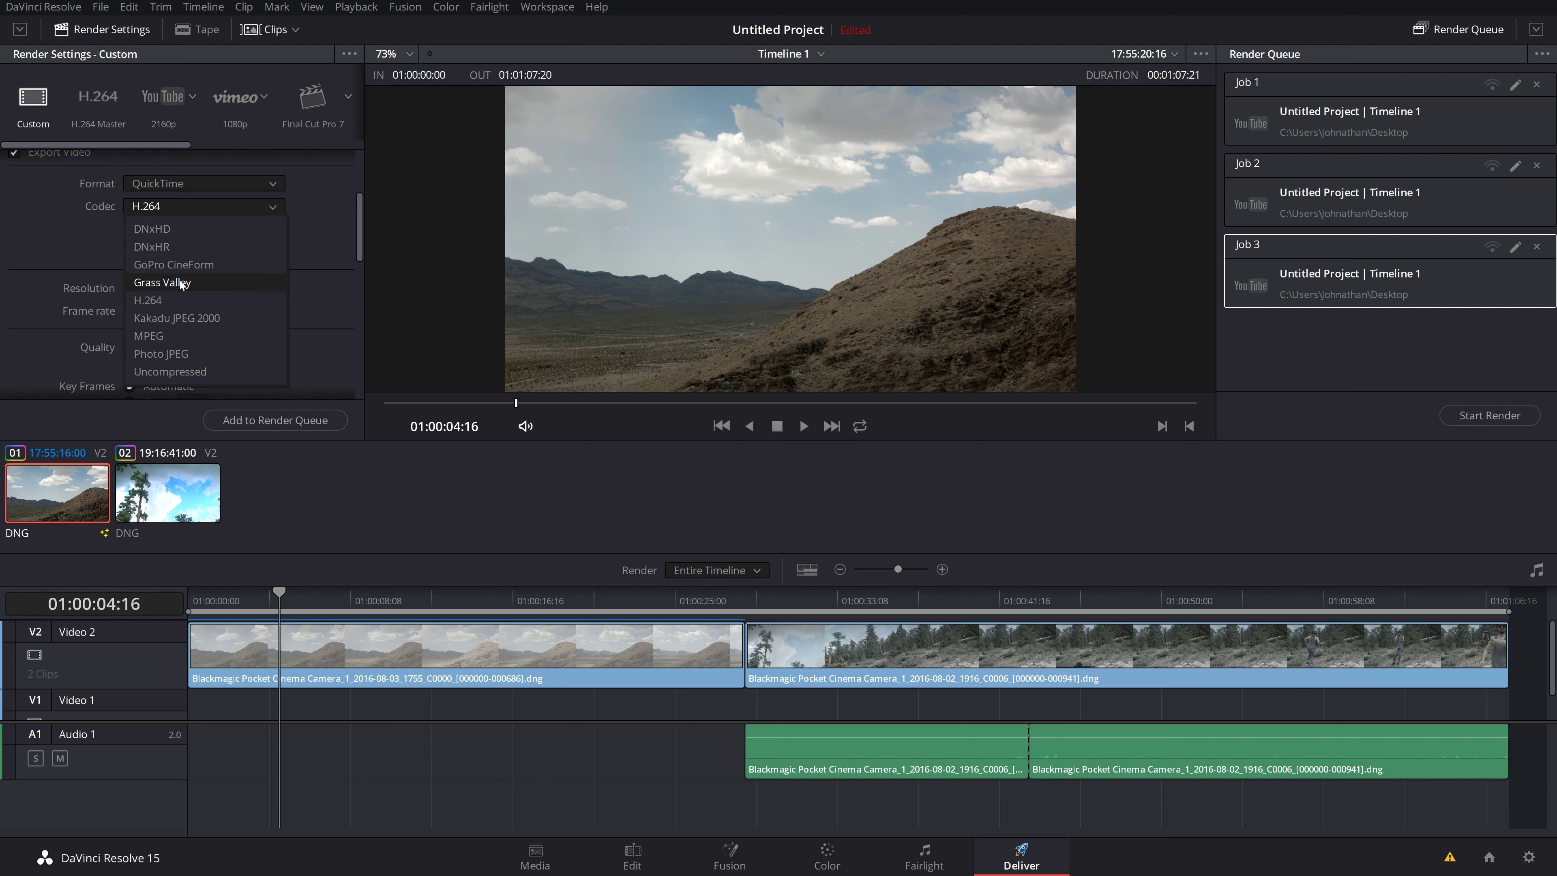
left_click(178, 265)
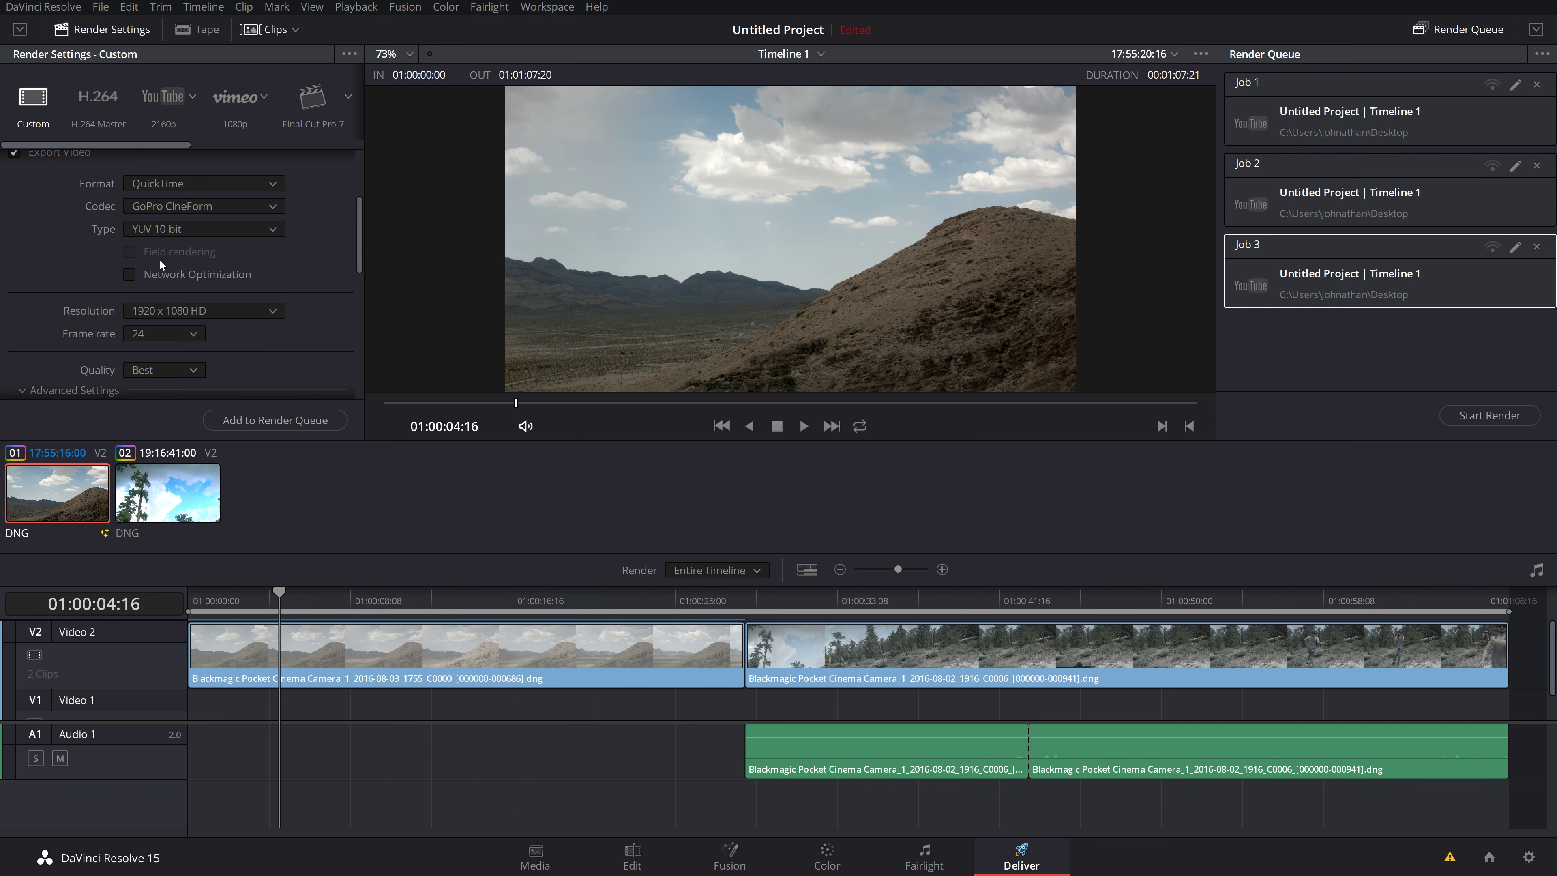
left_click(176, 228)
left_click(176, 268)
scroll(106, 329, "down", 5)
left_click(274, 419)
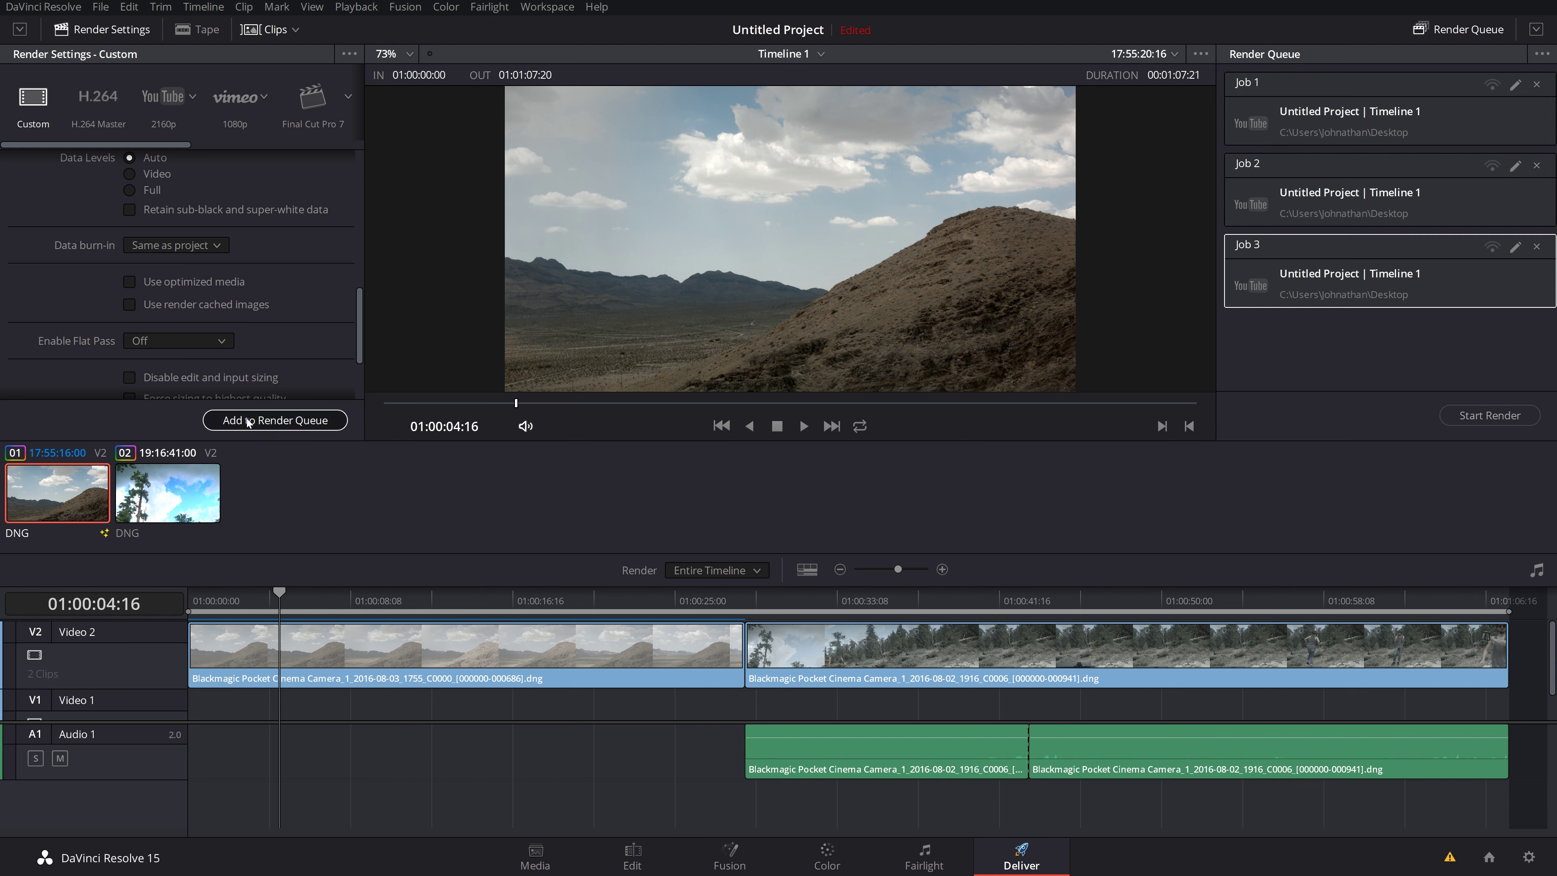
Step: Select the first render job and check the render queue's options menu
scroll(1338, 267, "up", 1)
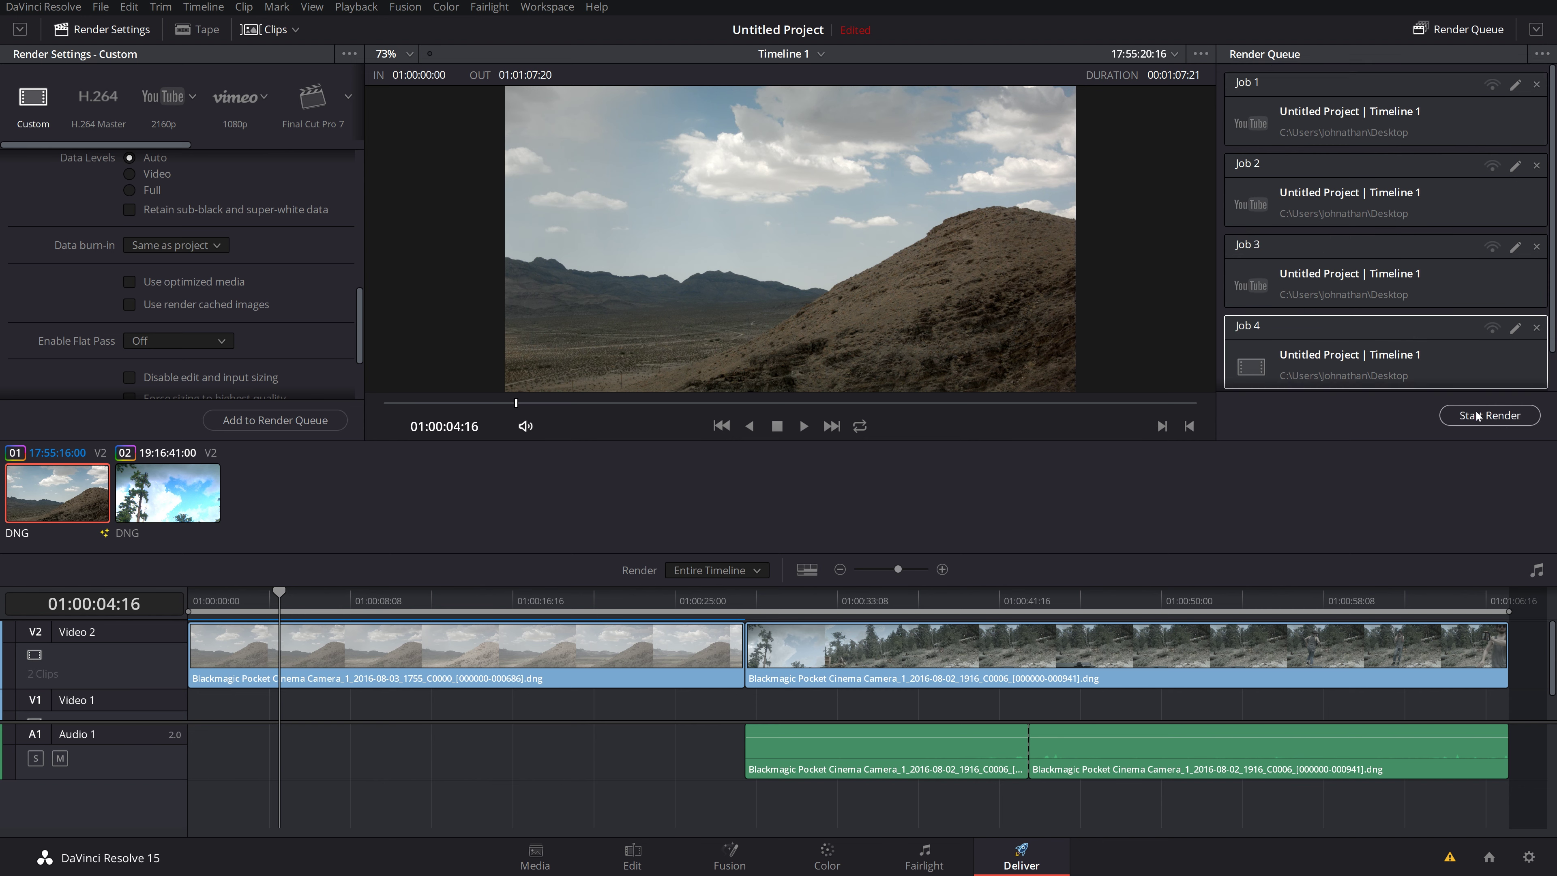
left_click(1293, 90)
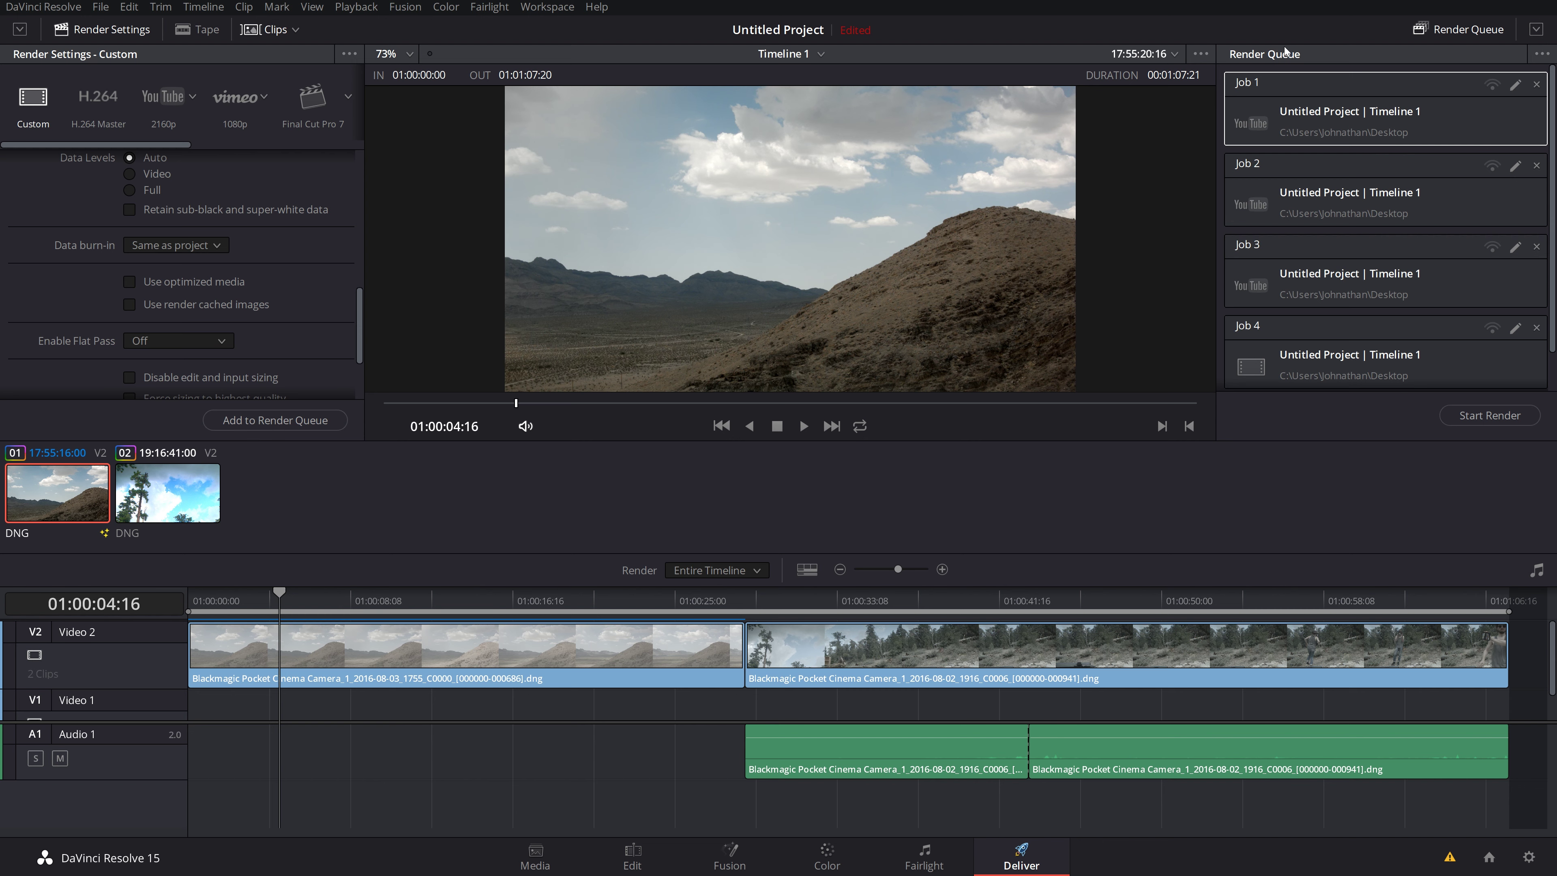
left_click(1542, 54)
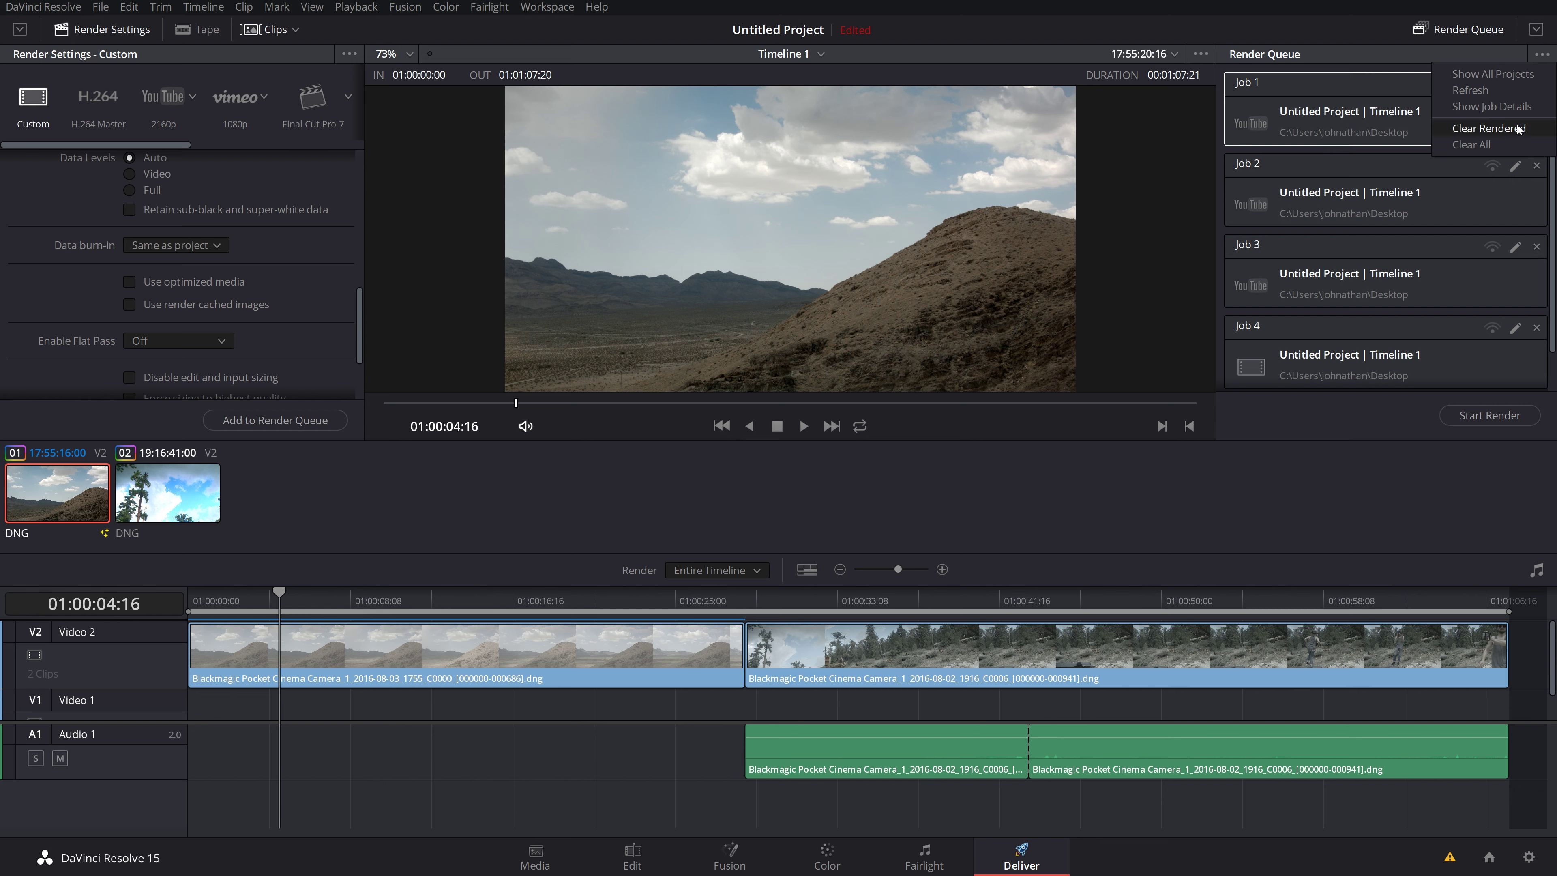
left_click(1415, 406)
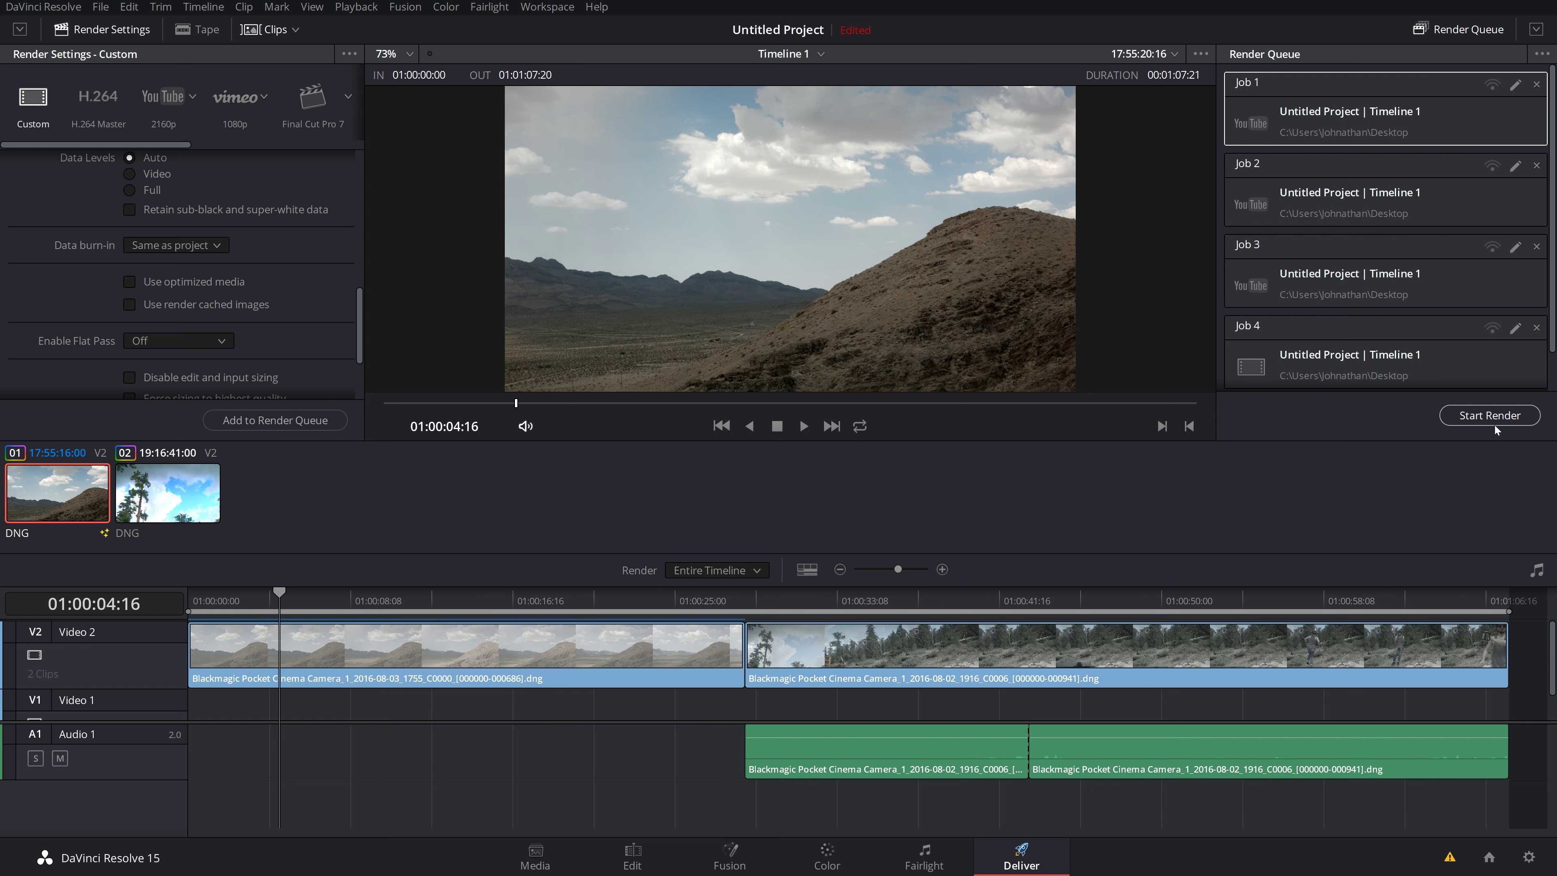
Step: Render the four queued jobs, then return to the Edit page
left_click(1486, 418)
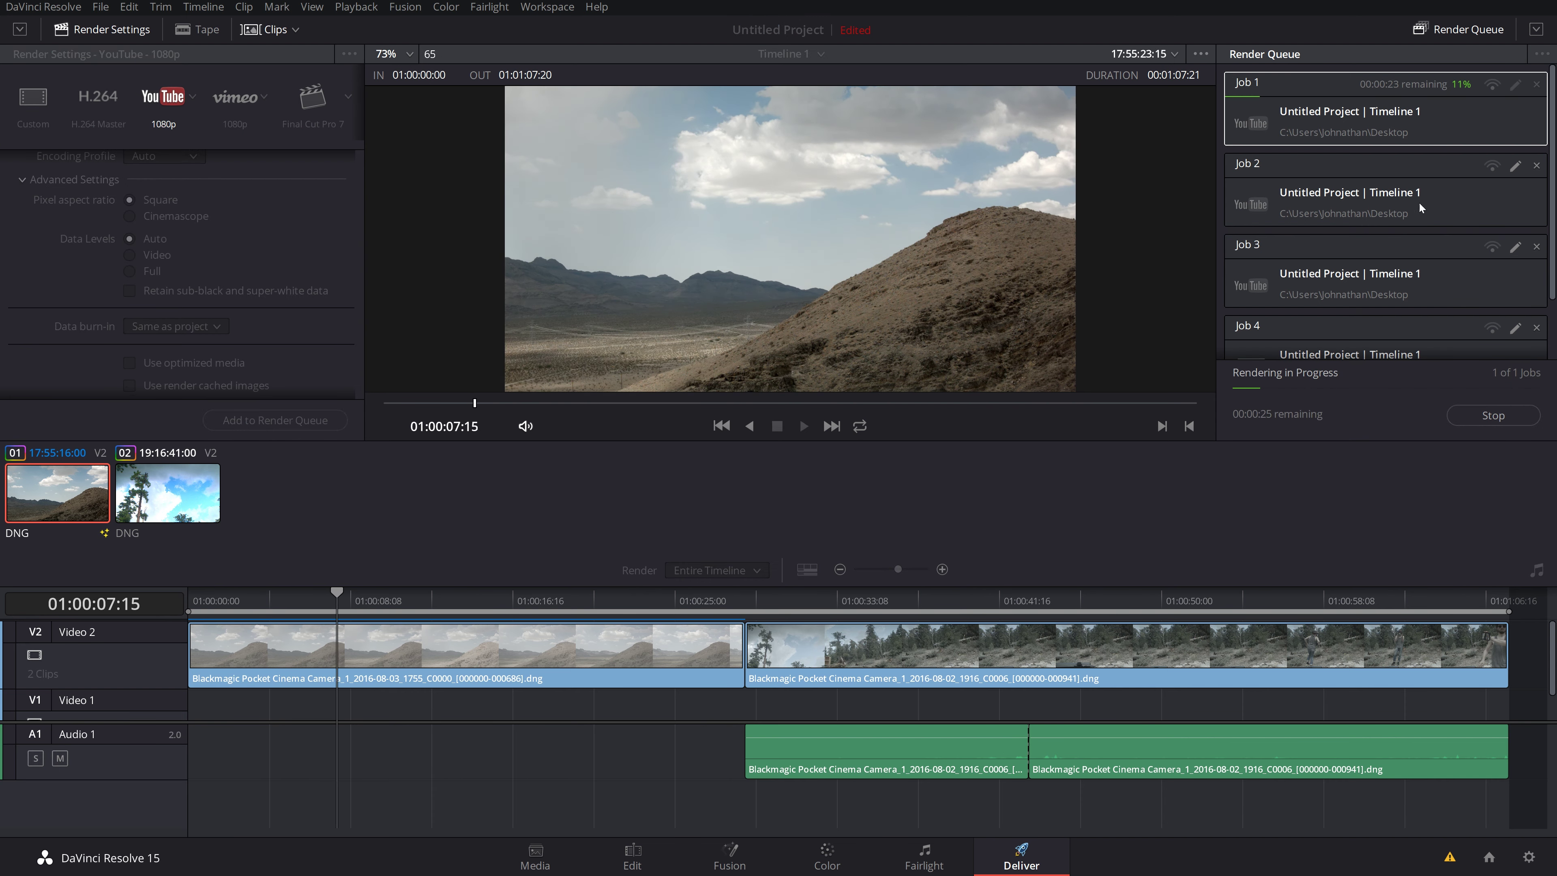
scroll(1411, 265, "down", 2)
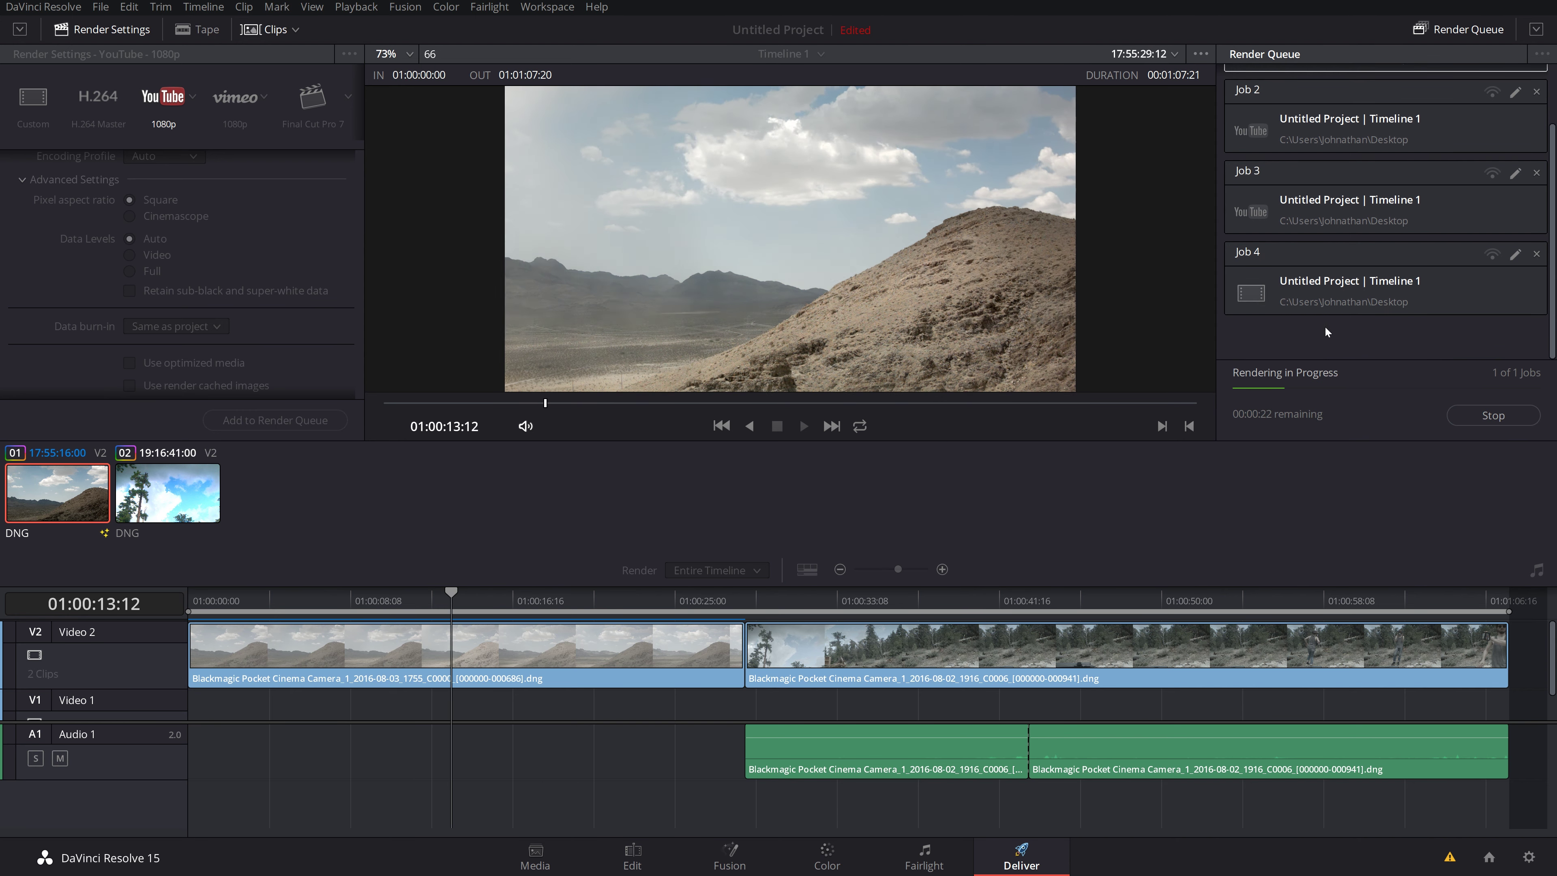
scroll(1326, 335, "up", 2)
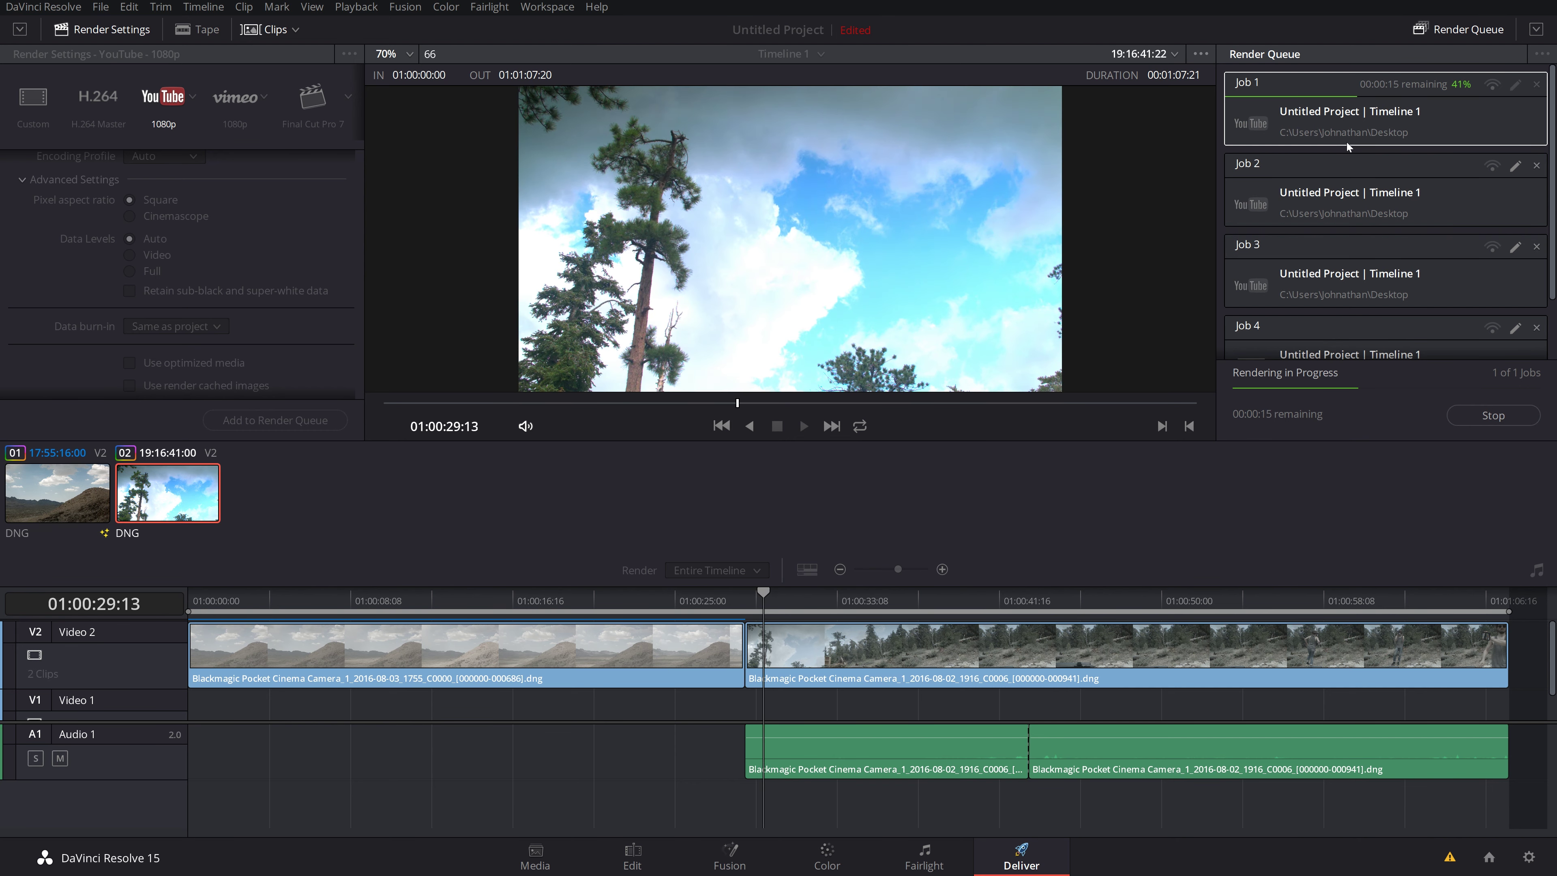
scroll(1386, 246, "down", 1)
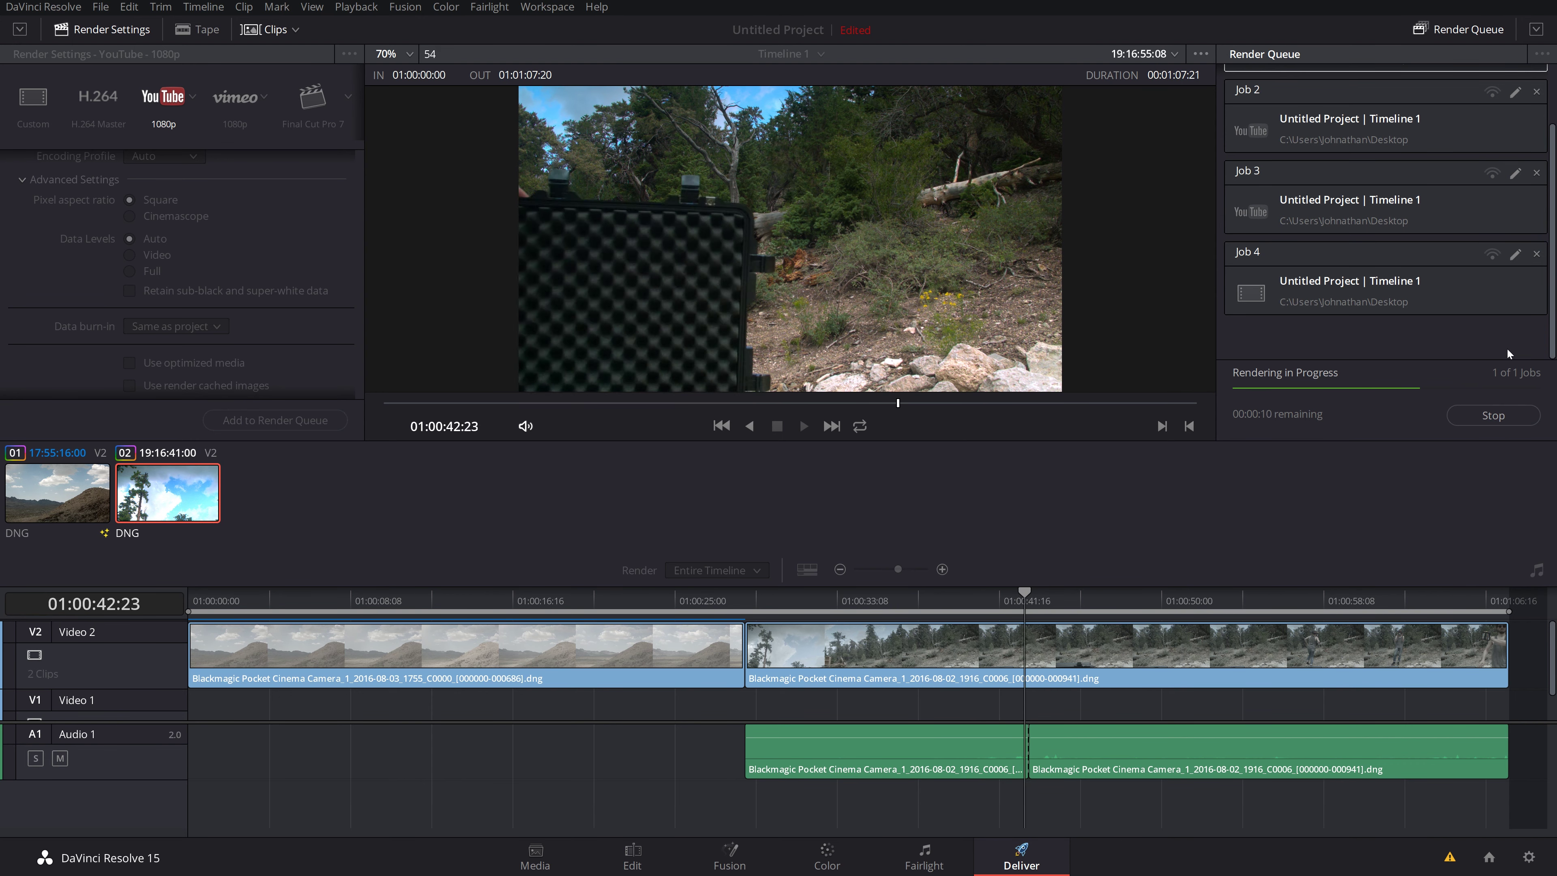
scroll(1404, 201, "up", 1)
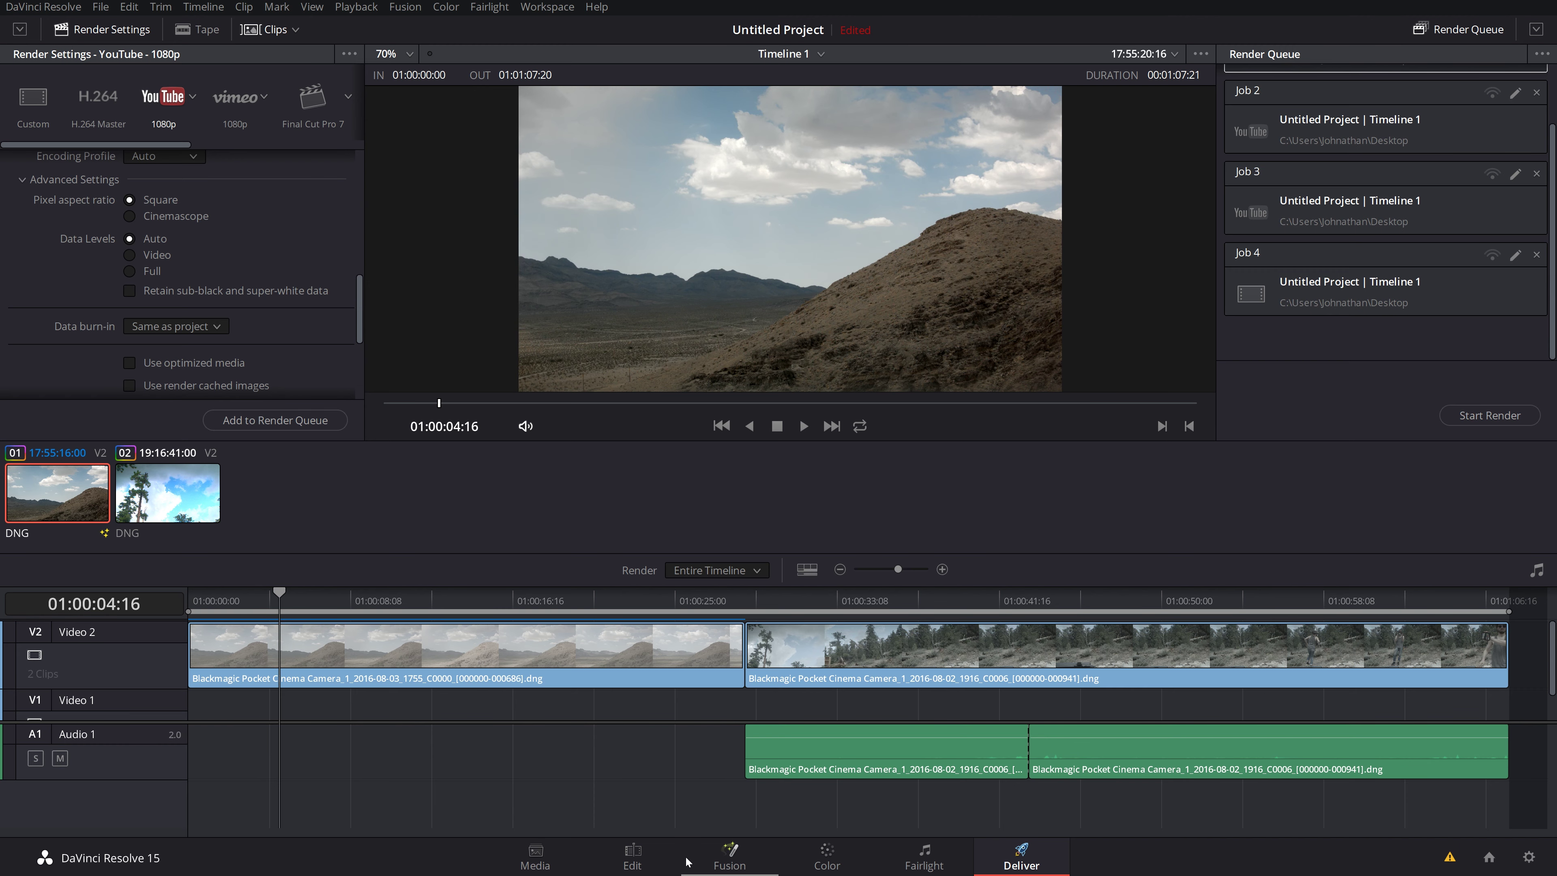
left_click(634, 858)
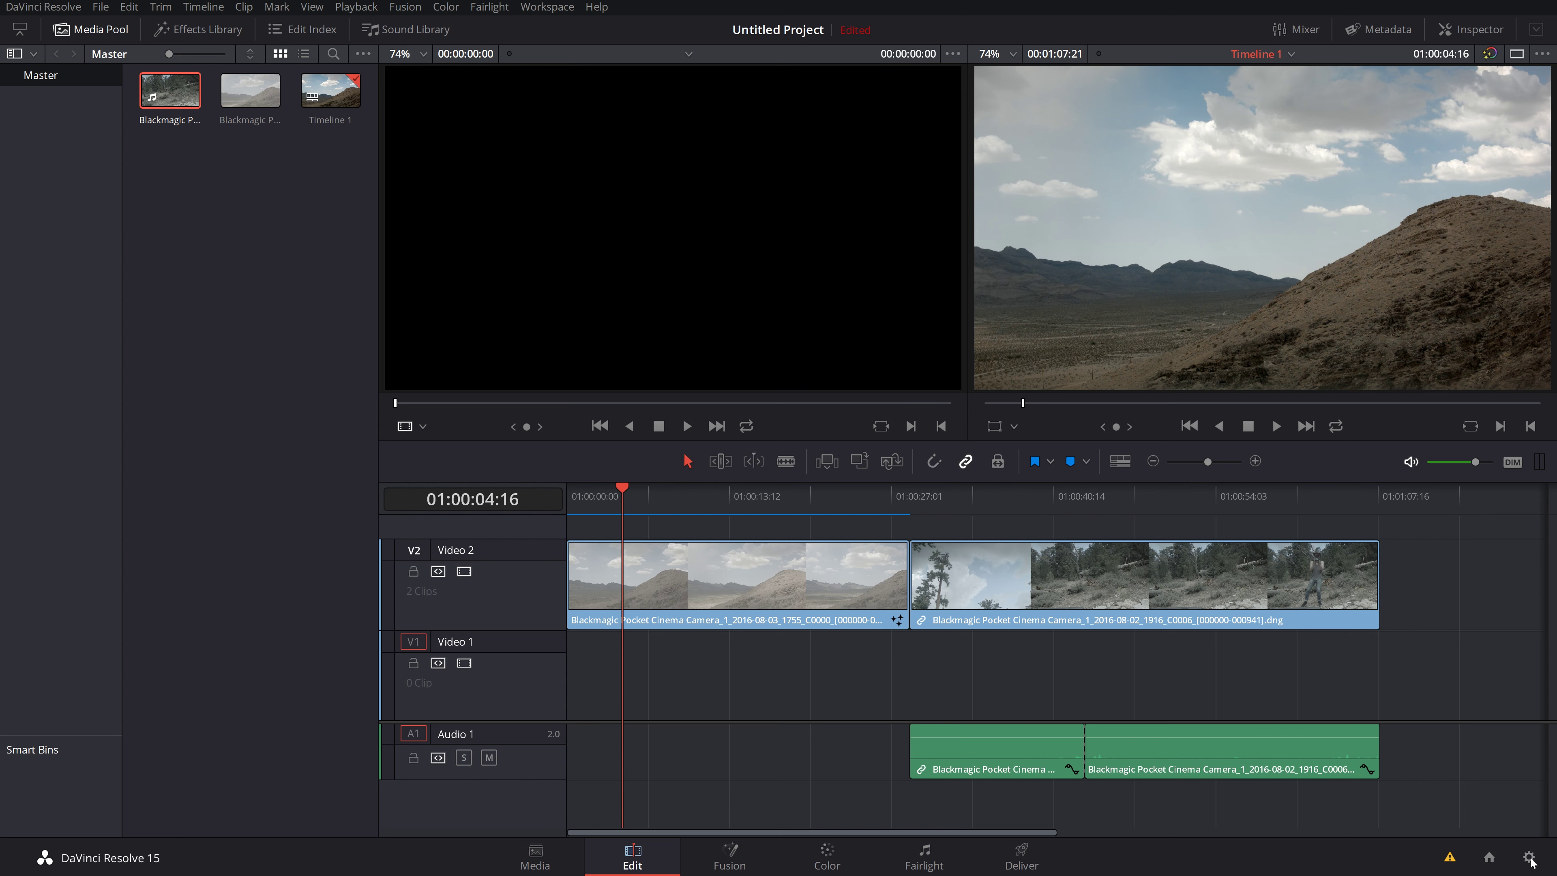
left_click(1529, 858)
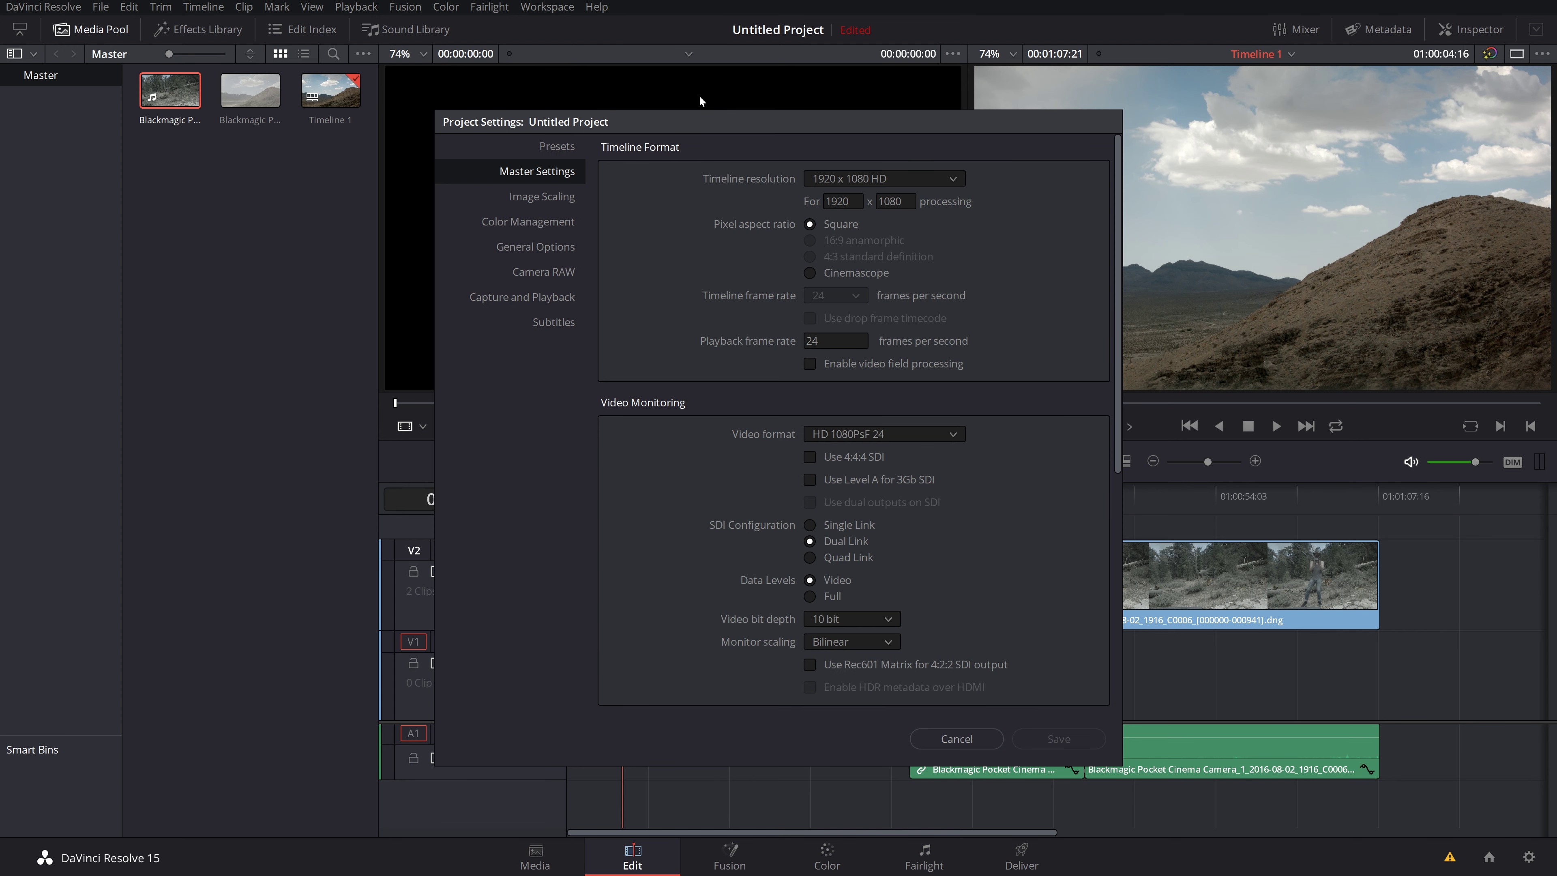
left_click_drag(857, 128, 774, 96)
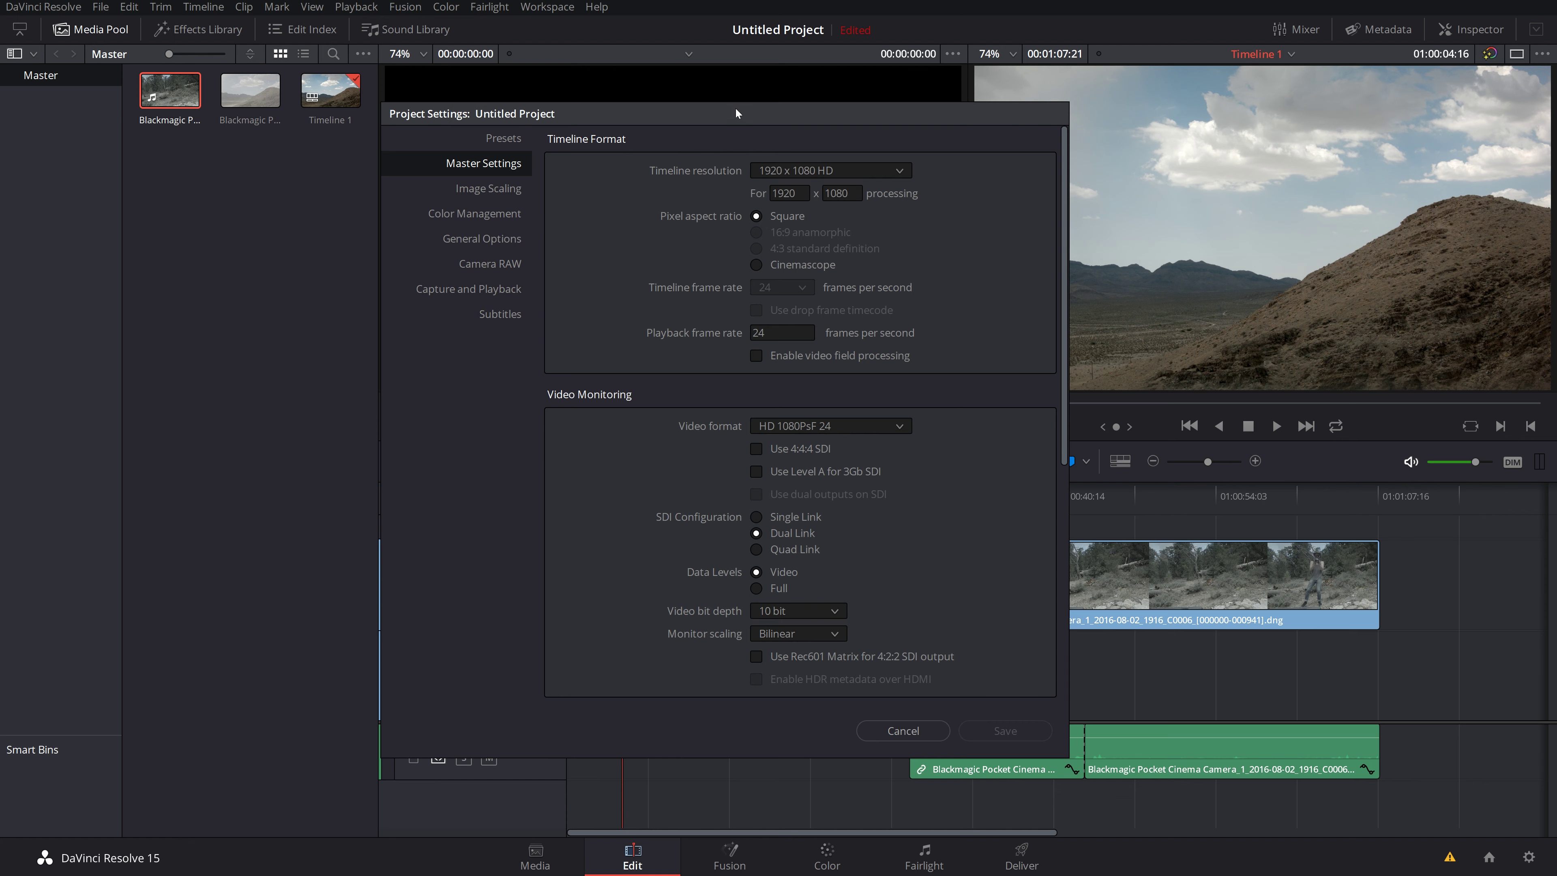
left_click_drag(737, 113, 688, 120)
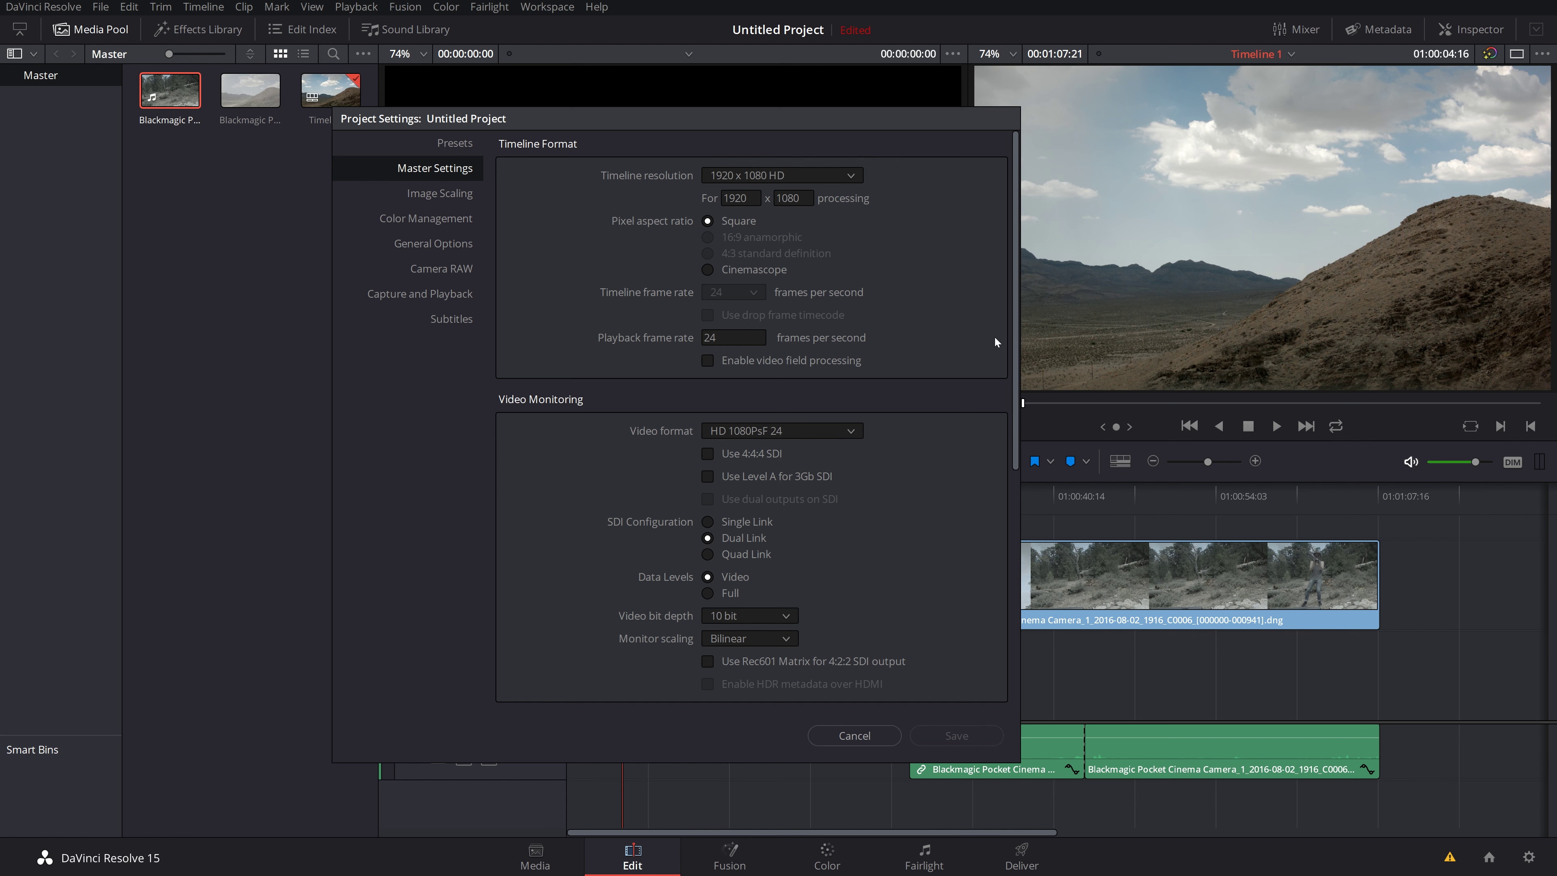
left_click(837, 177)
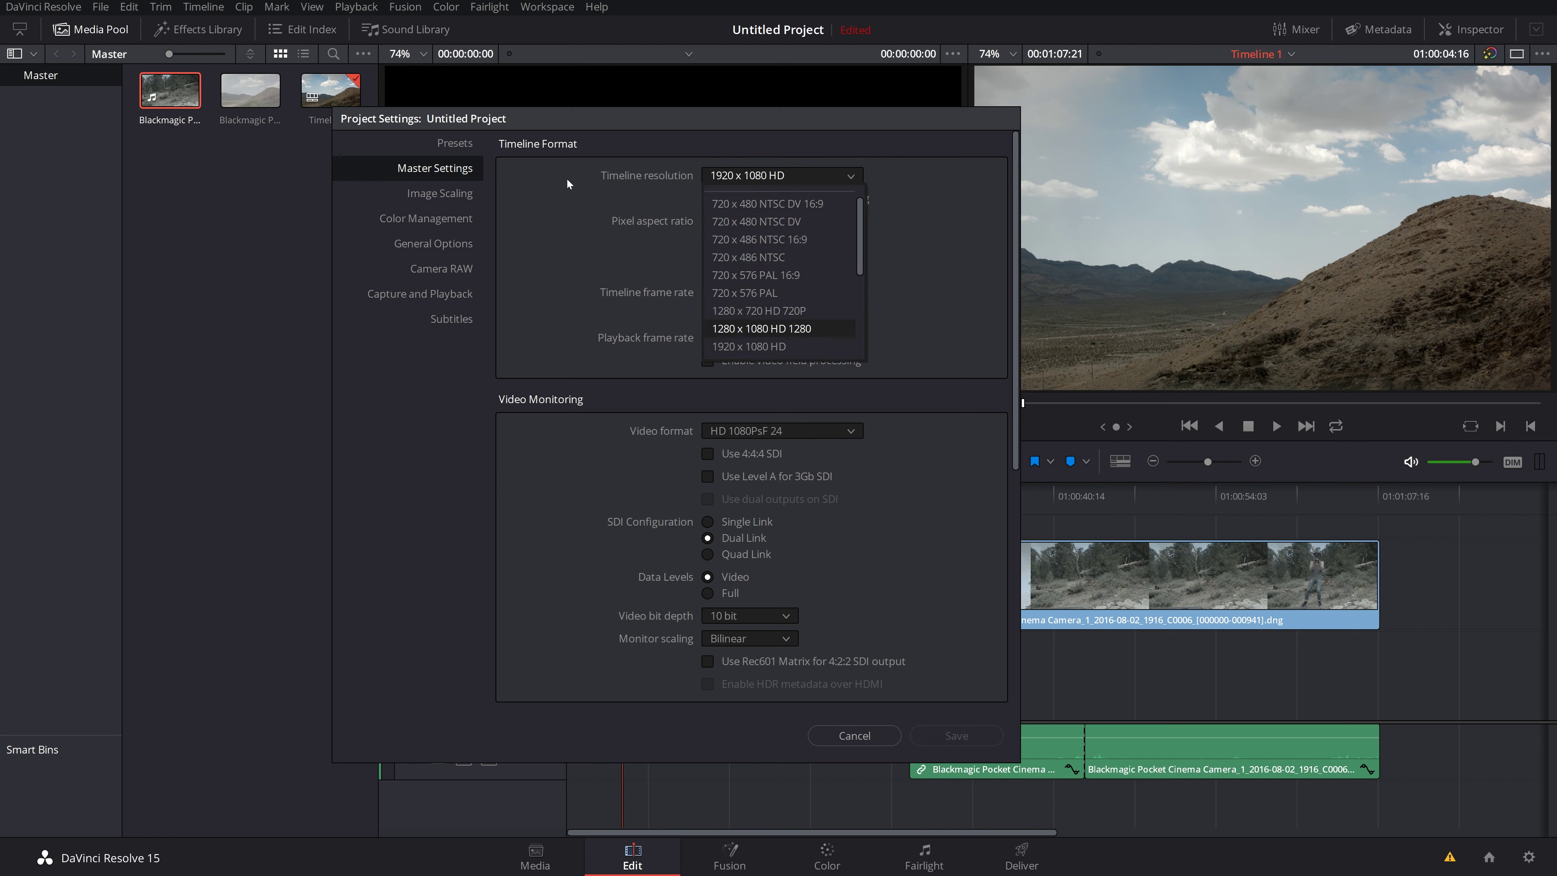
left_click(563, 190)
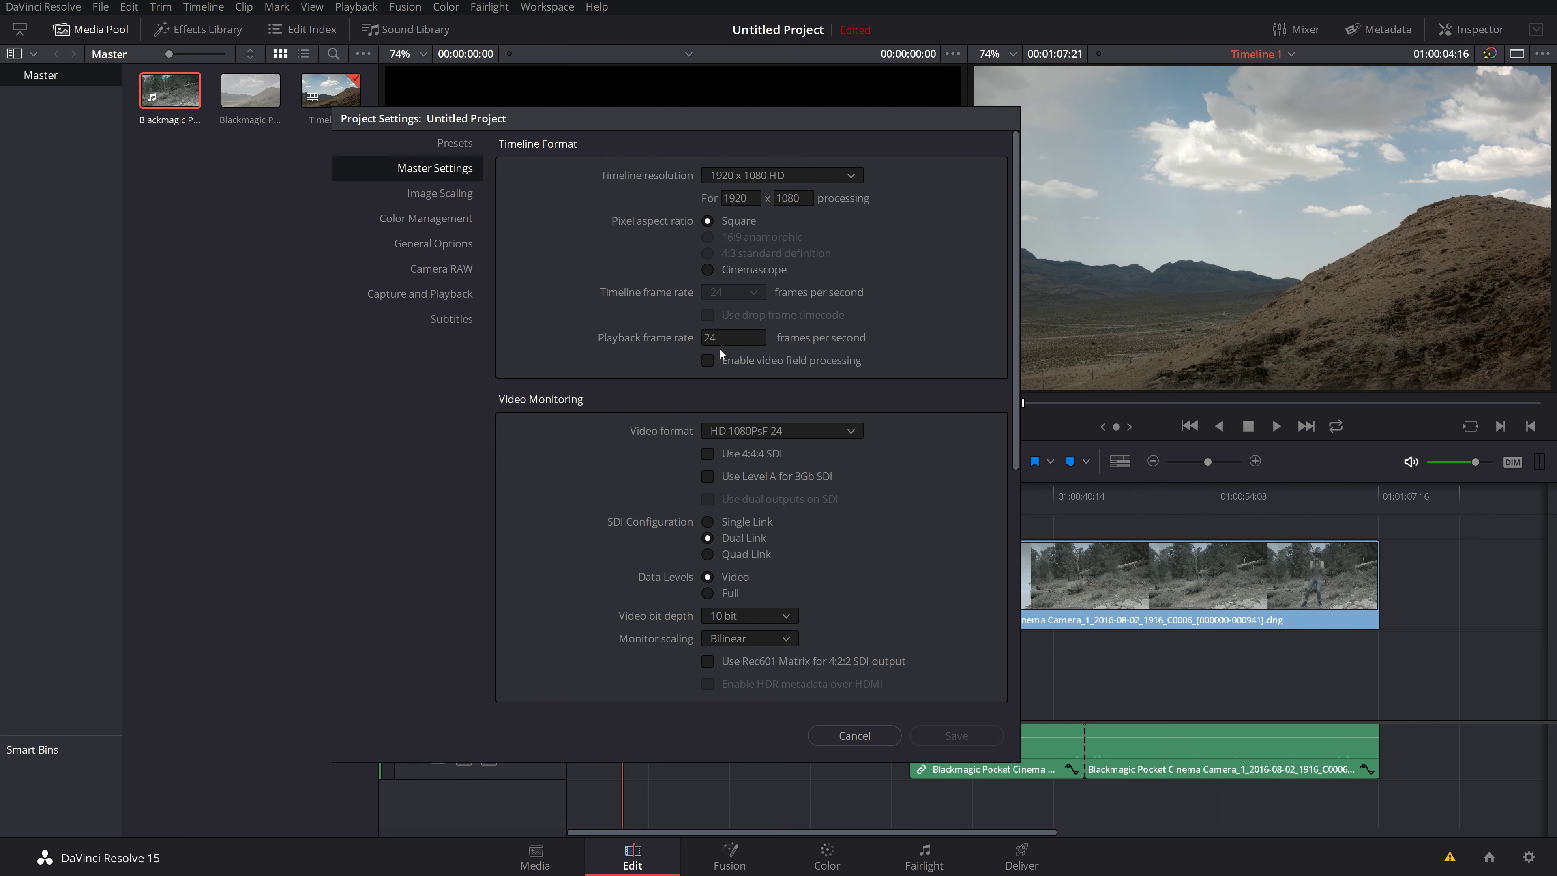
scroll(692, 526, "down", 3)
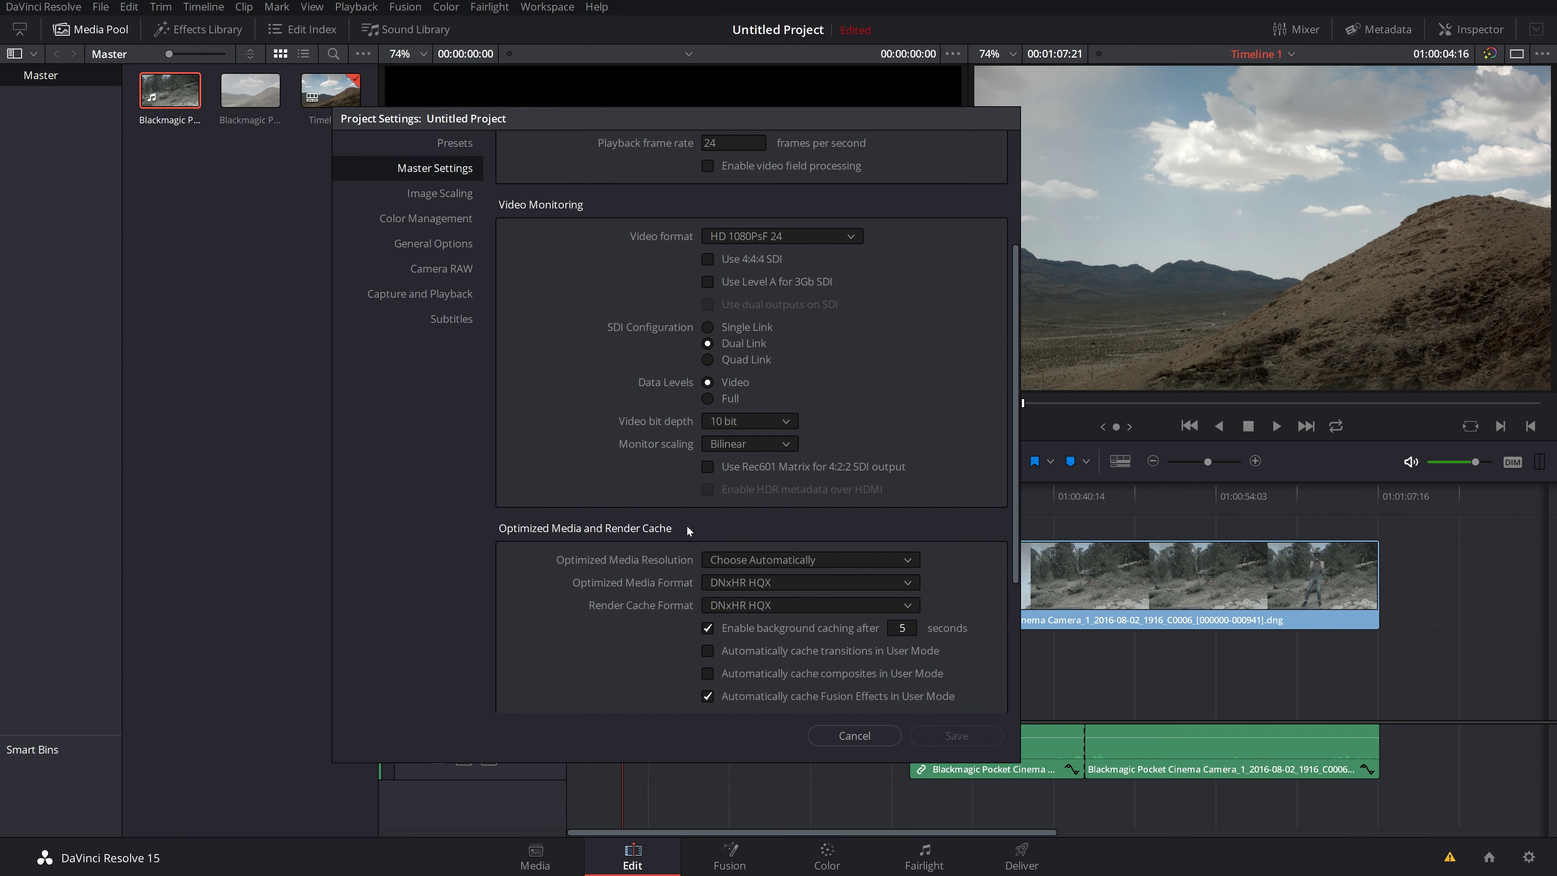
left_click(444, 194)
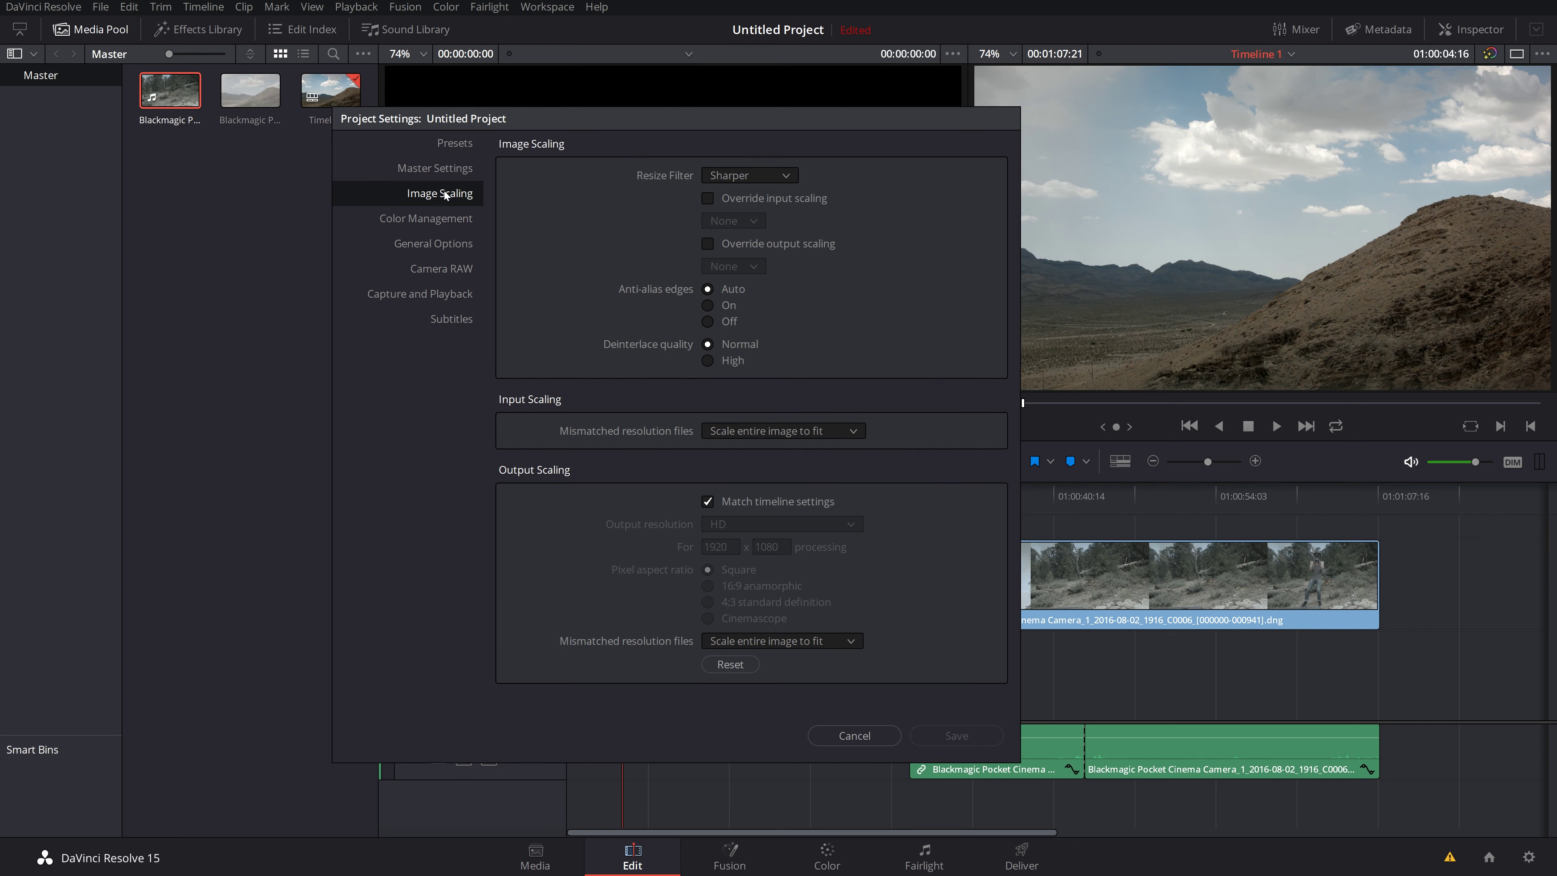
left_click(434, 225)
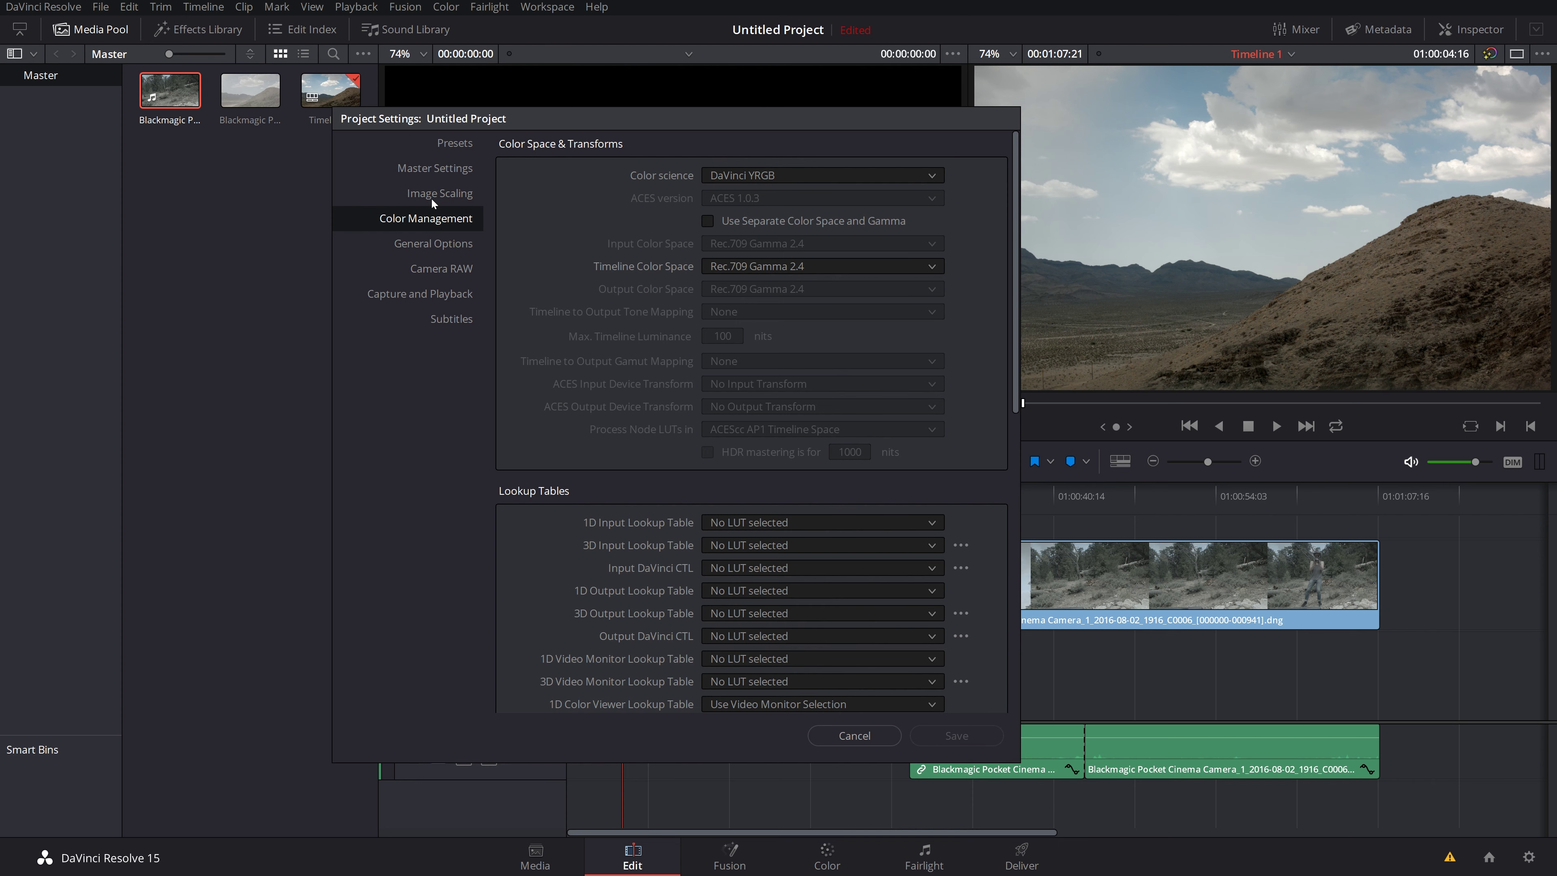
left_click(424, 246)
left_click(432, 270)
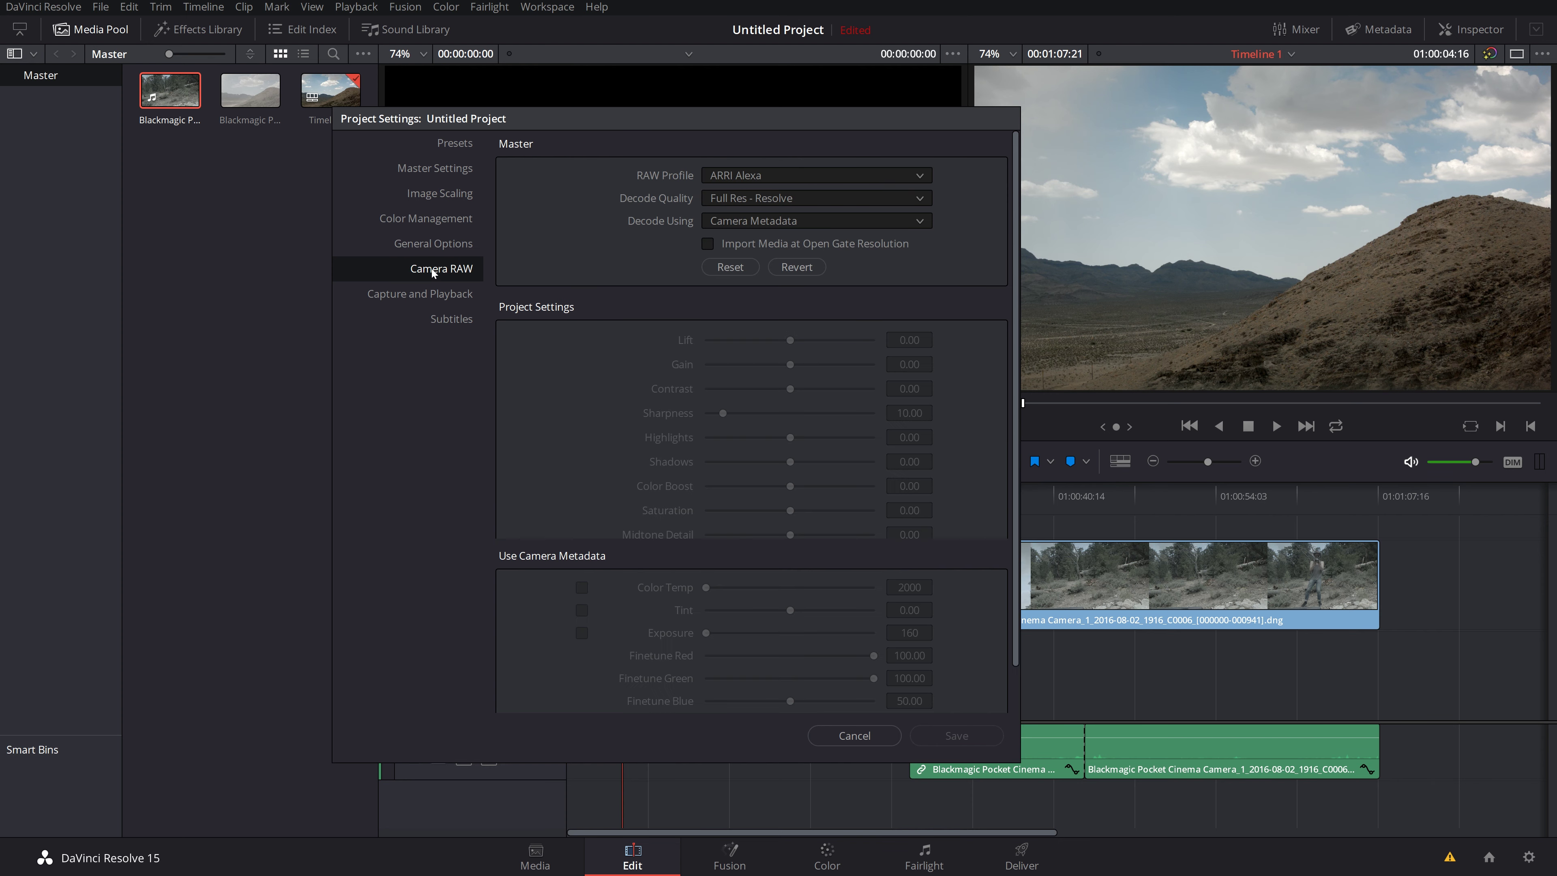
left_click(854, 736)
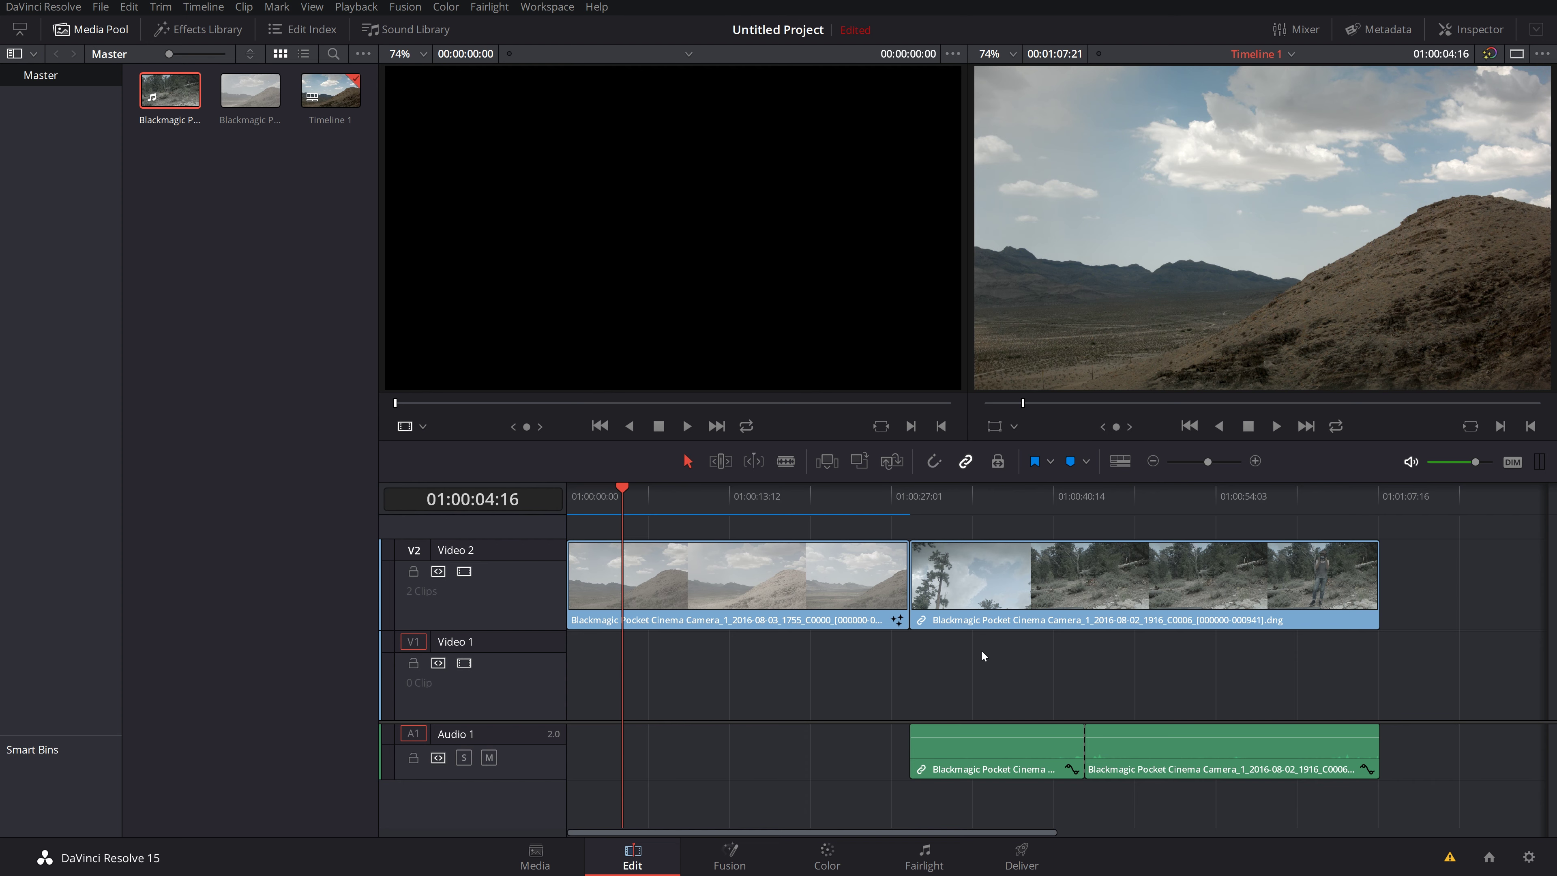
Step: Unlink the forest clip from its audio using the Link Clips option
mouse_move(1001, 580)
left_mouse_down()
mouse_move(668, 583)
mouse_move(1047, 586)
mouse_move(1017, 589)
left_mouse_up()
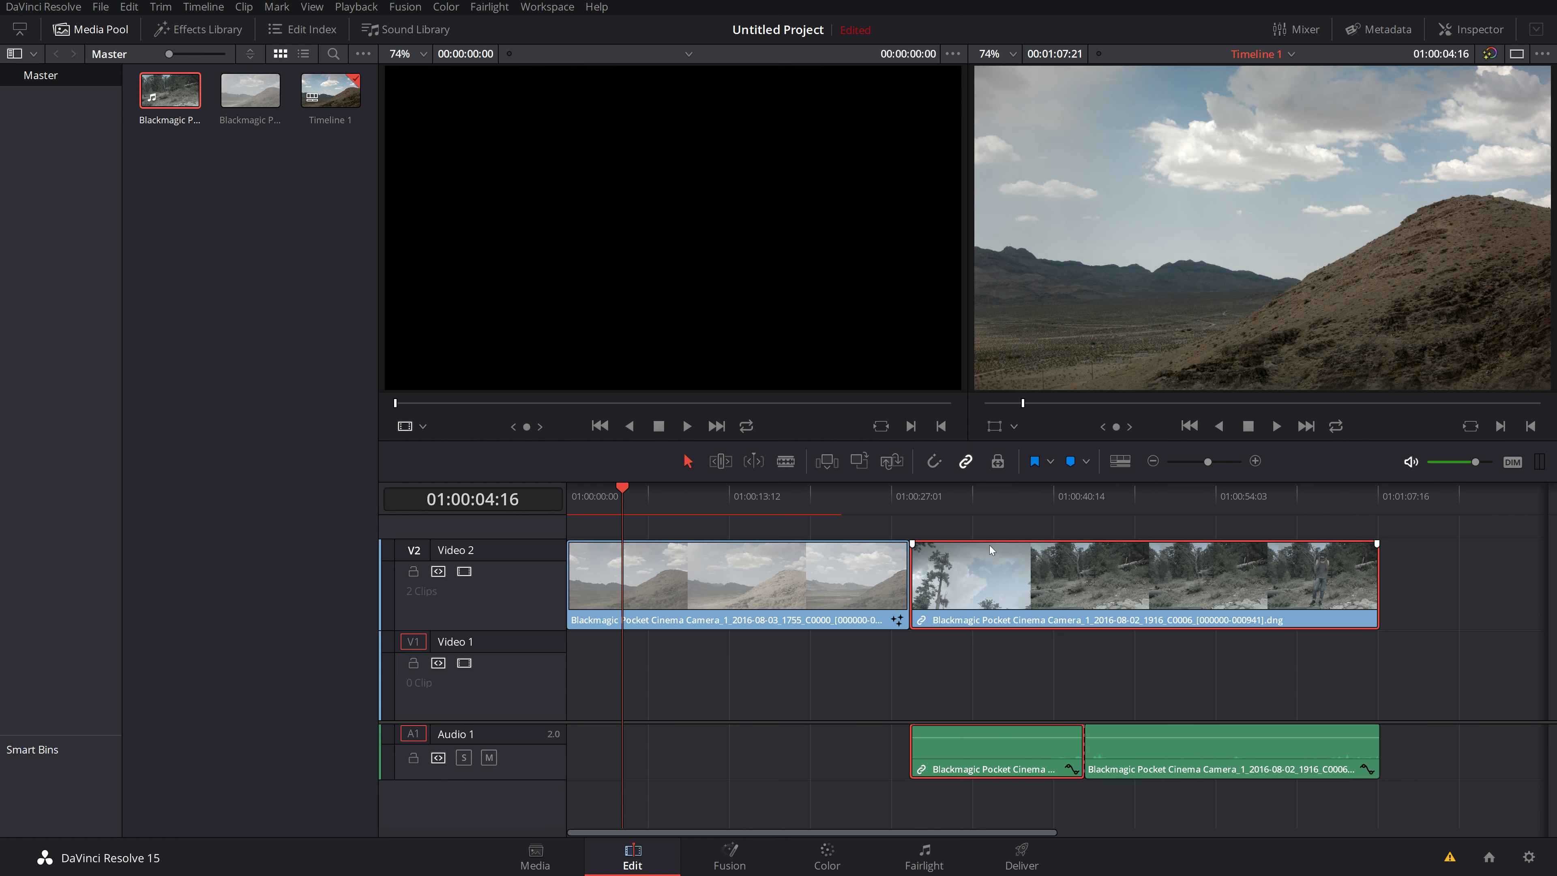
right_click(983, 570)
left_click(1014, 555)
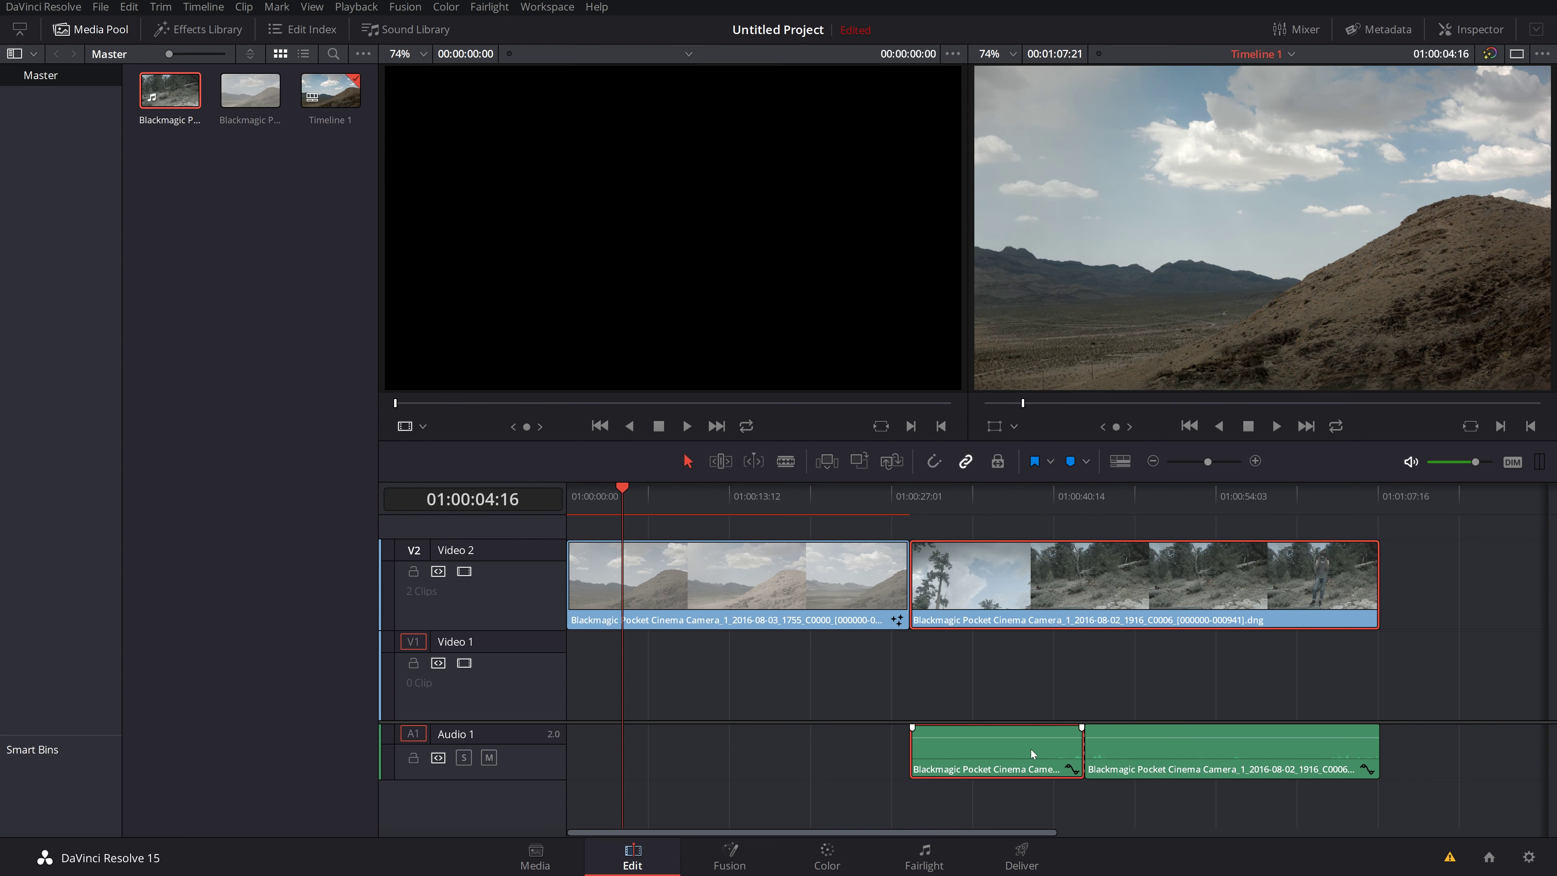
right_click(1025, 564)
left_click(1068, 553)
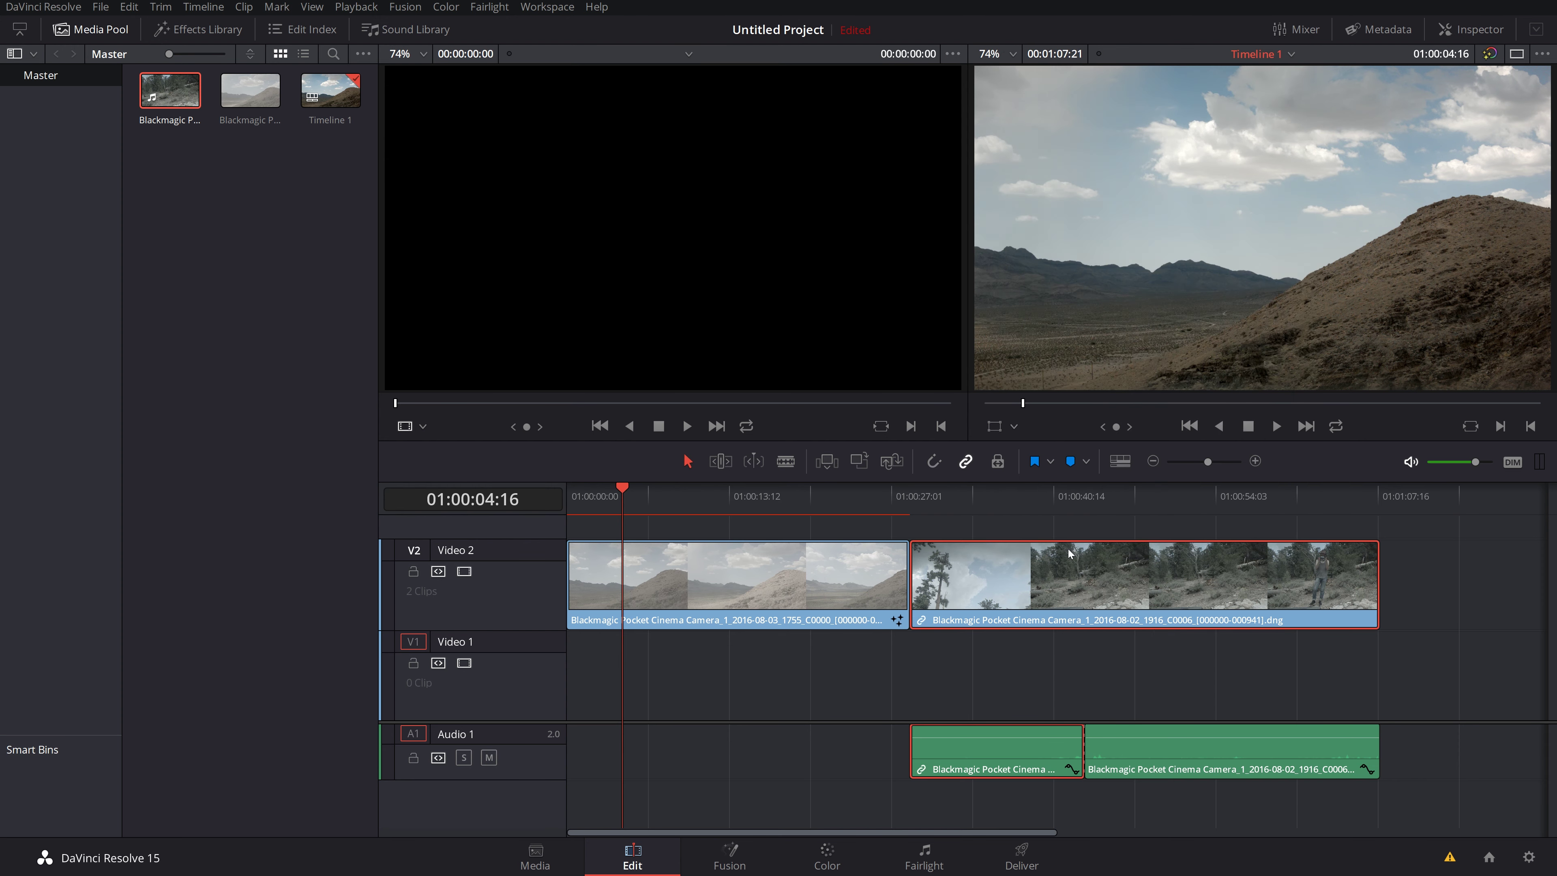
right_click(979, 580)
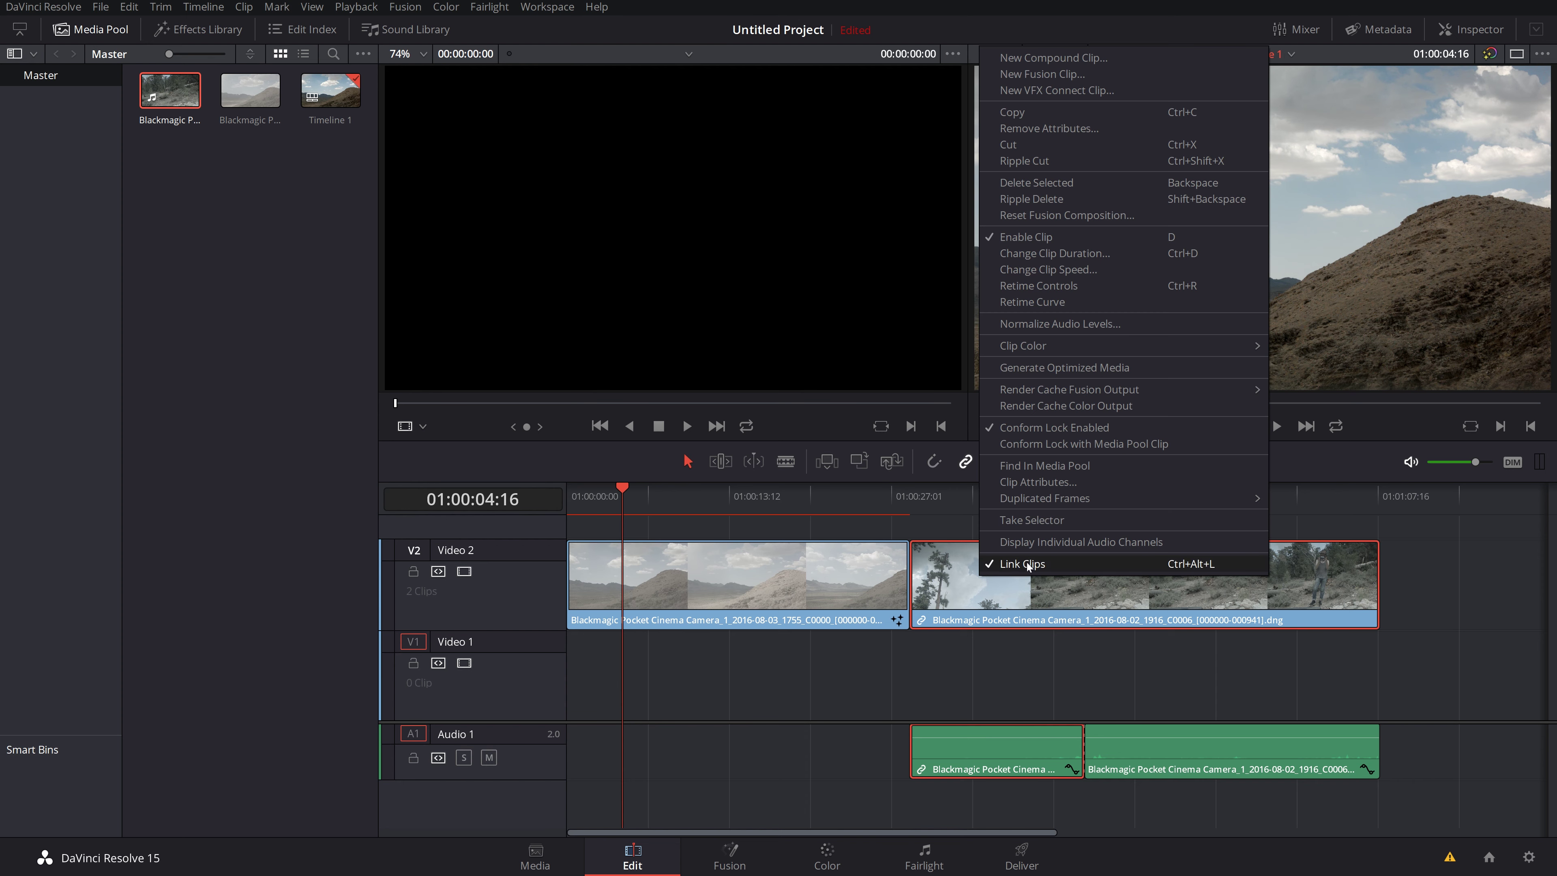
left_click(1028, 569)
left_click_drag(1005, 764, 863, 765)
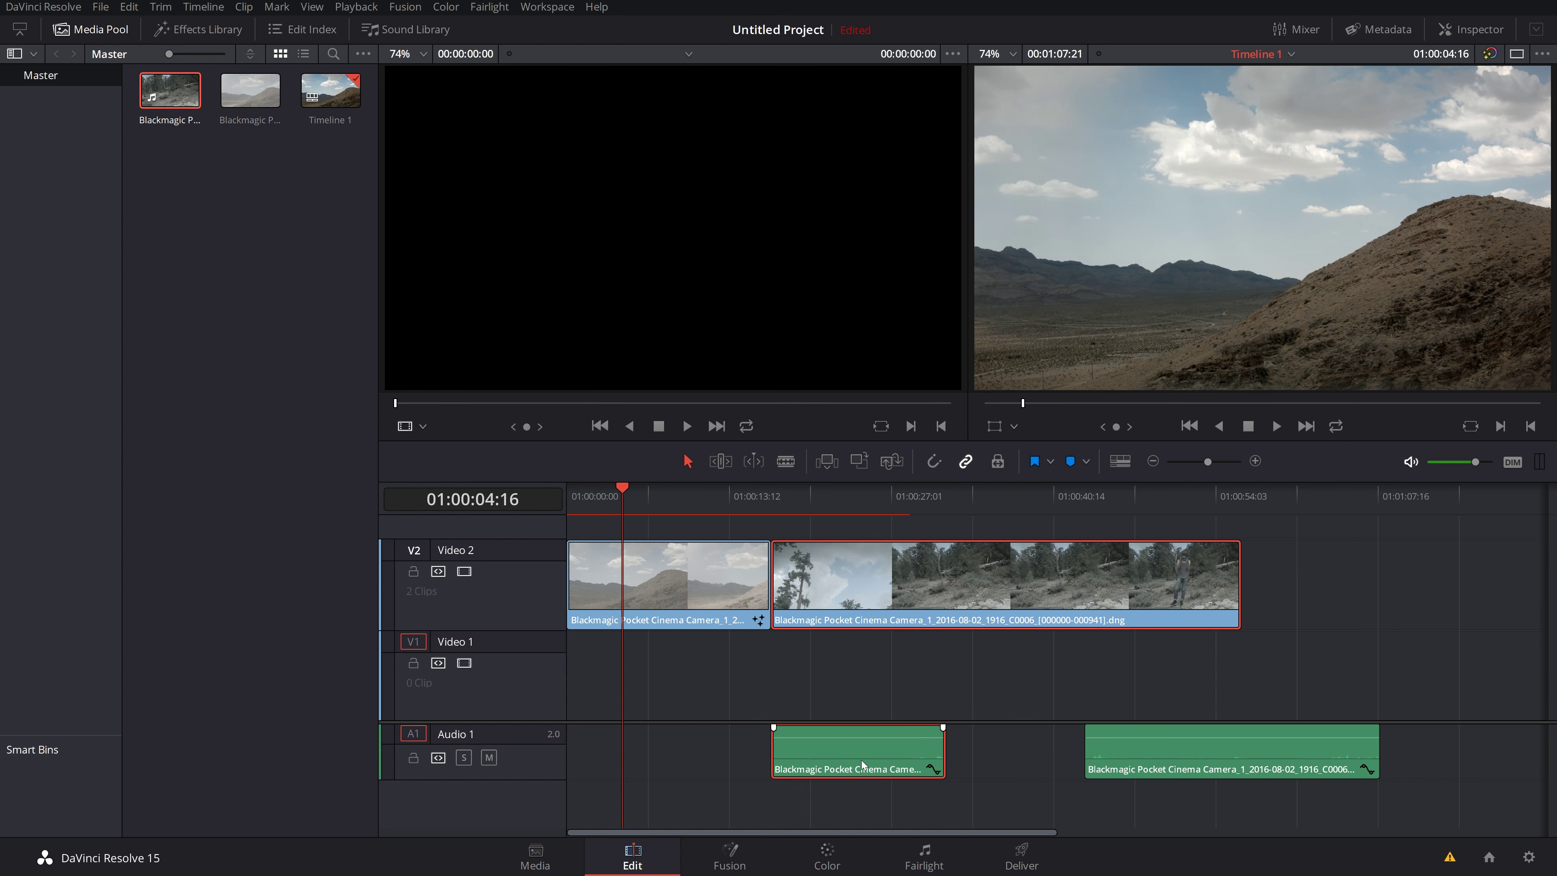
right_click(954, 562)
left_click(1005, 549)
Step: Slide the forest clip along Video 2 and the first audio clip along Audio 1 independently
mouse_move(897, 586)
left_mouse_down()
mouse_move(942, 595)
mouse_move(925, 583)
left_mouse_up()
left_click_drag(953, 759, 890, 761)
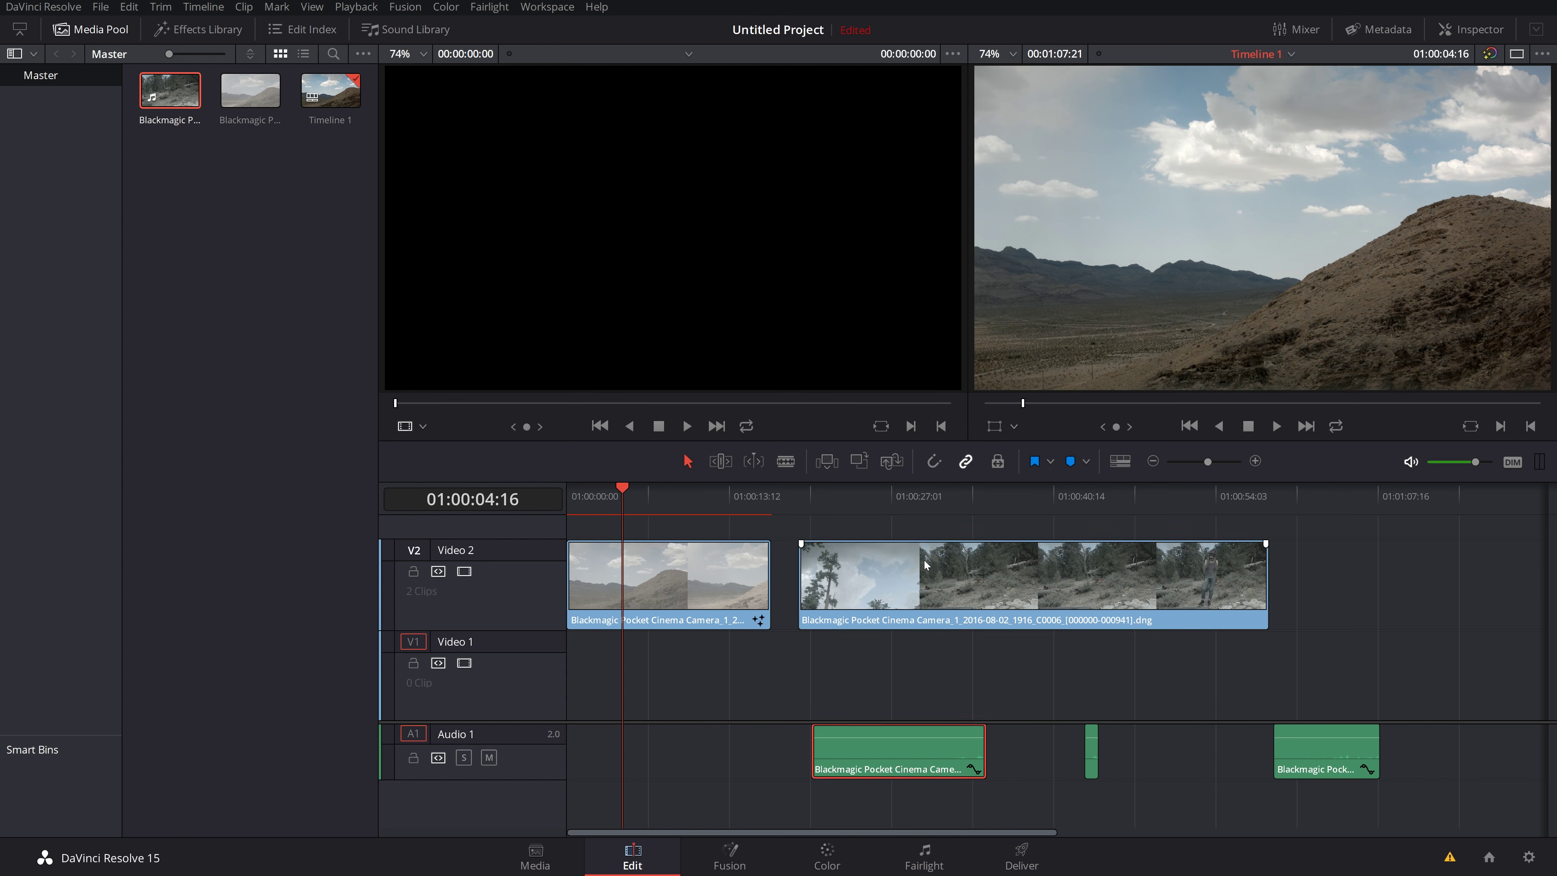
left_click_drag(924, 565, 1021, 600)
left_click_drag(956, 761, 791, 764)
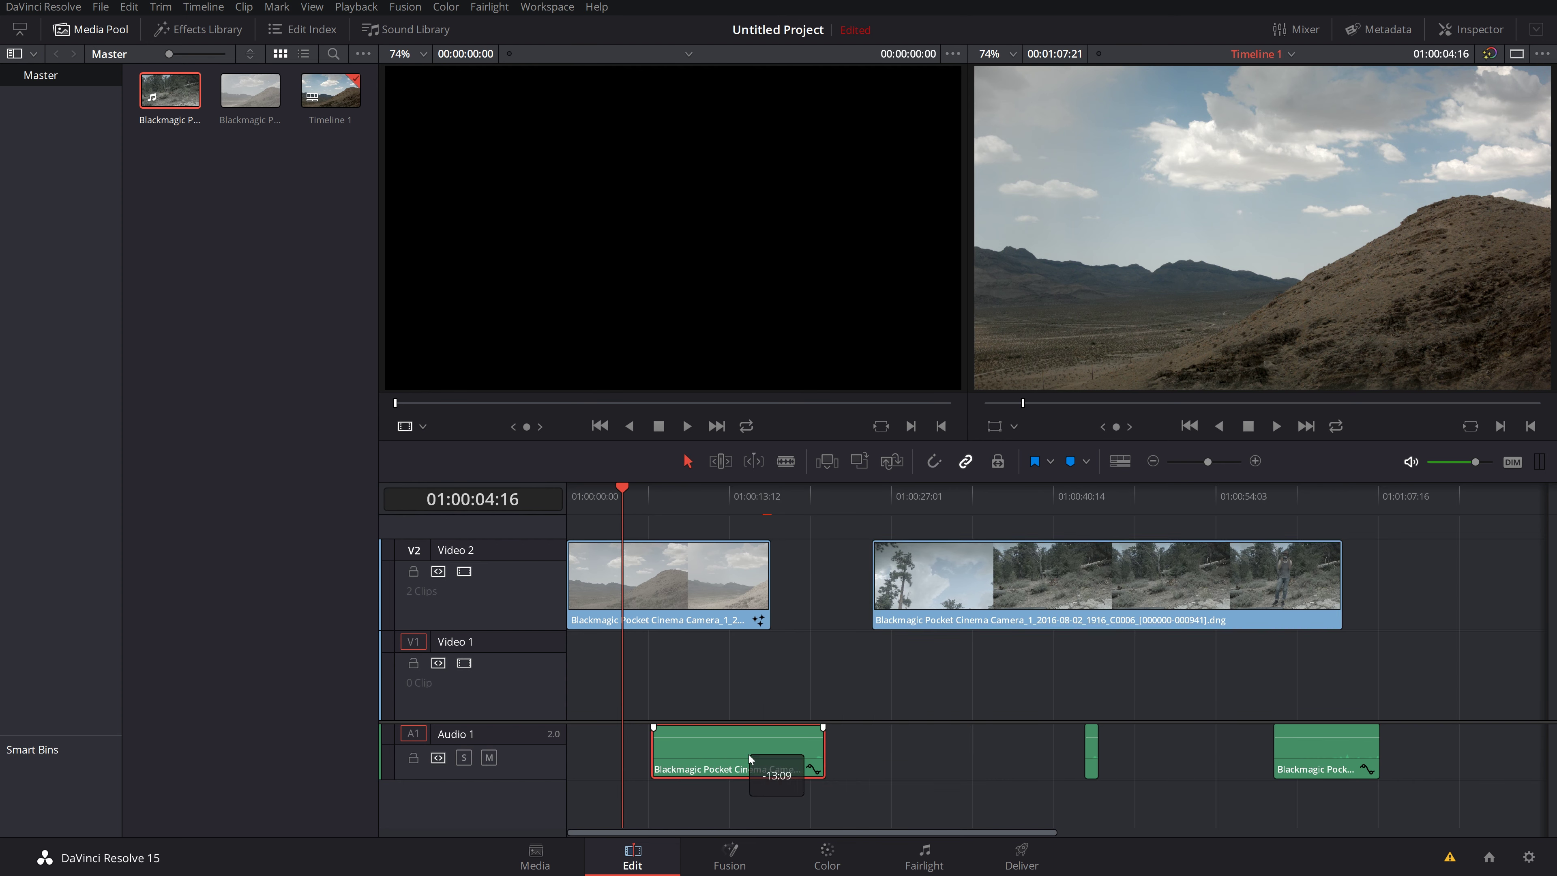
left_click_drag(1026, 573, 925, 572)
left_click_drag(807, 767, 984, 770)
left_click_drag(1015, 600, 1120, 603)
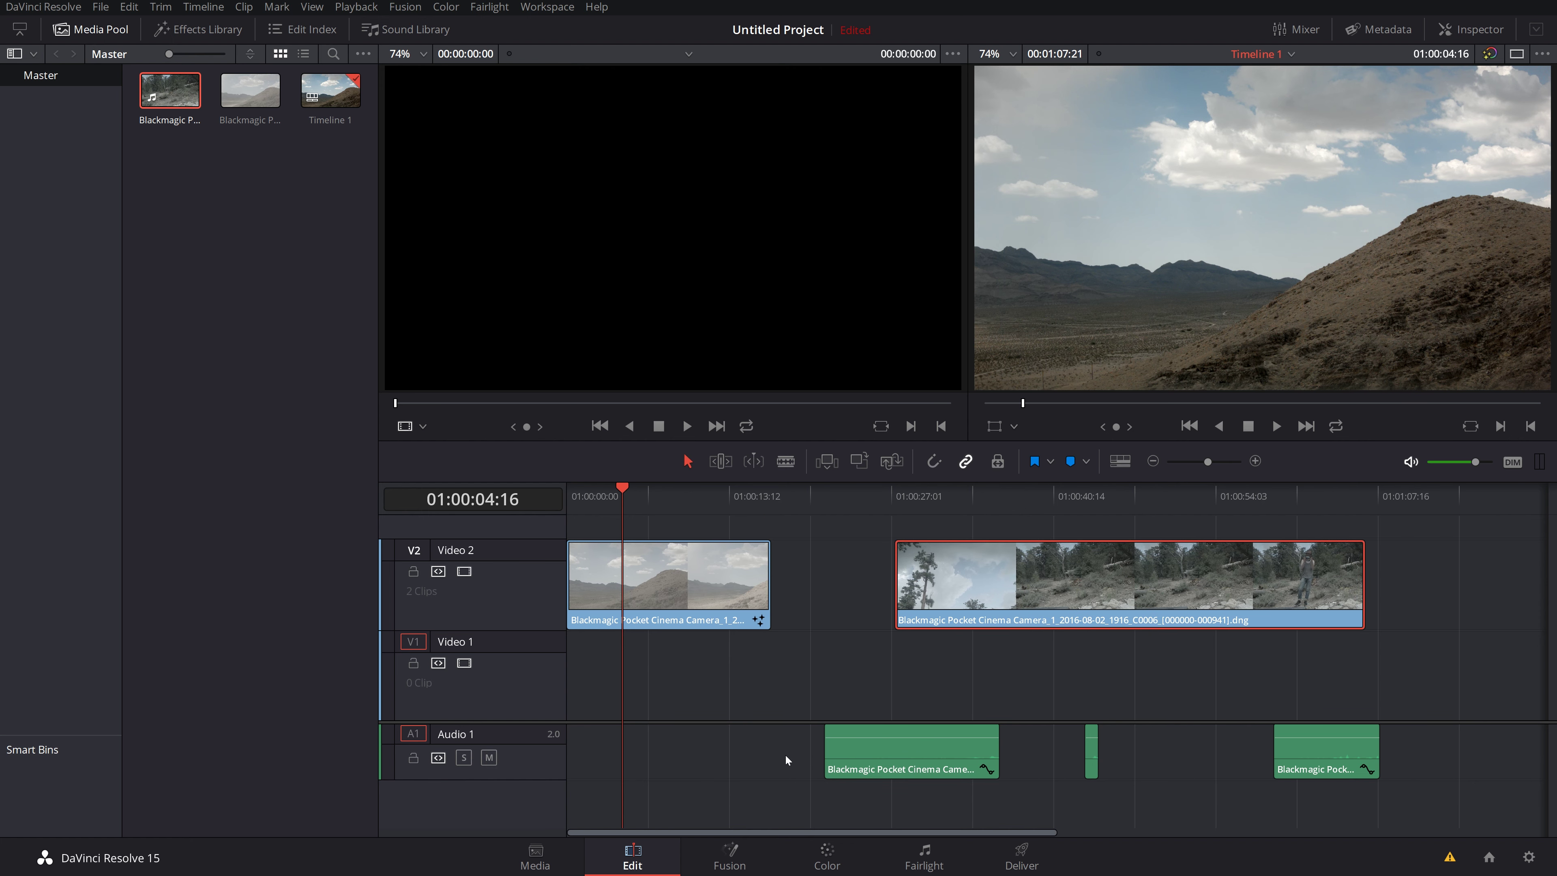
Step: Restore Audio 1's accidentally deleted clips, then reposition its three pieces separately
left_click_drag(754, 745, 1467, 769)
key("Delete")
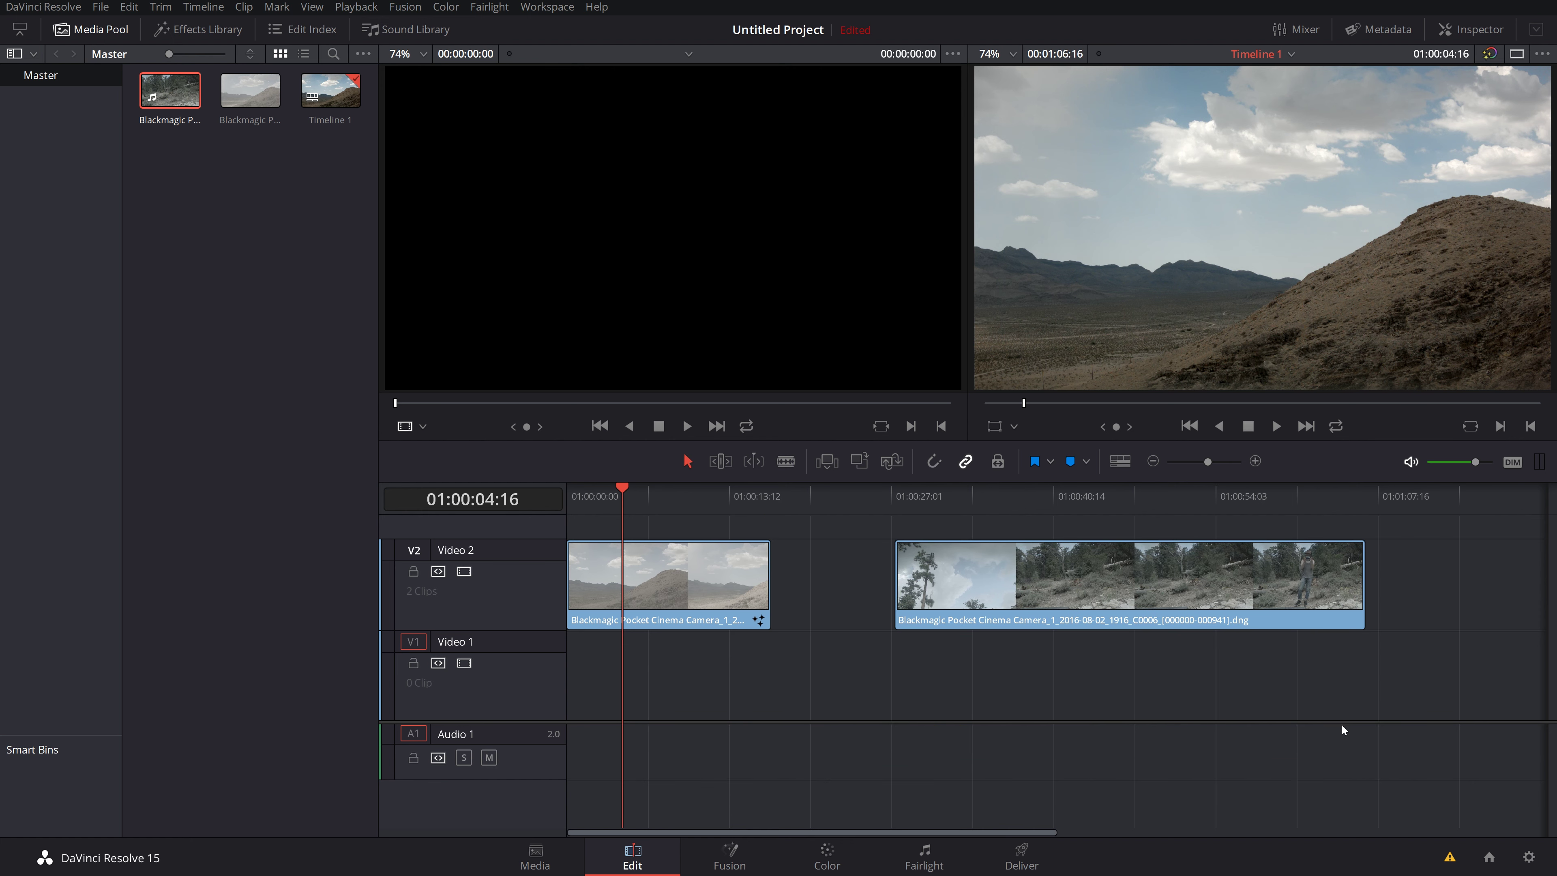
left_click_drag(1073, 561, 955, 556)
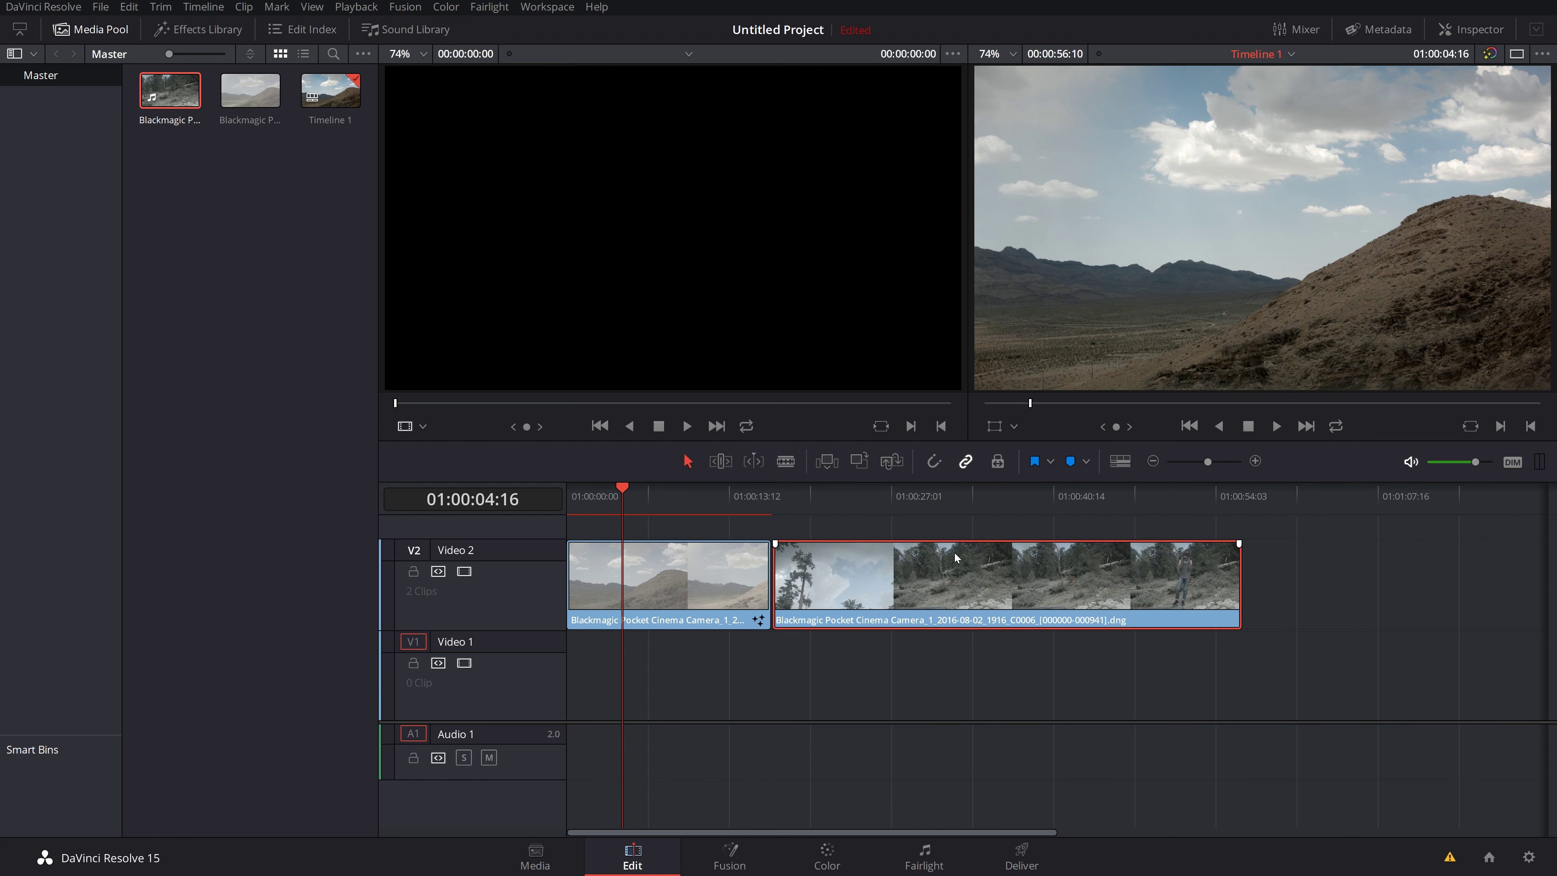
key("ctrl+z")
key("ctrl+z")
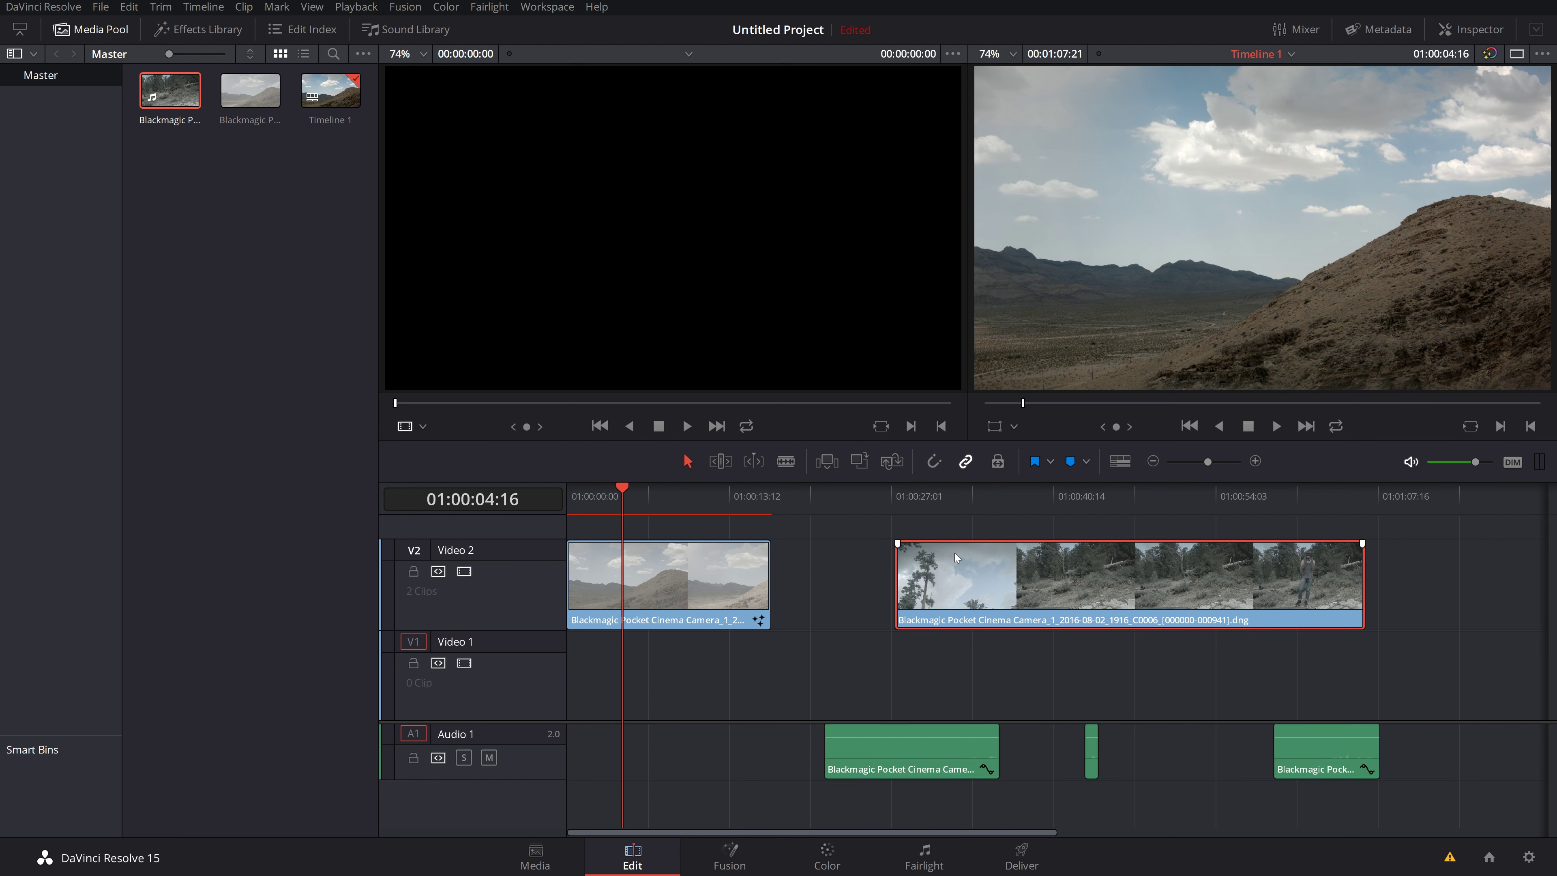
left_click_drag(914, 758, 740, 757)
left_click_drag(1091, 755, 1048, 763)
left_click_drag(1324, 758, 1388, 758)
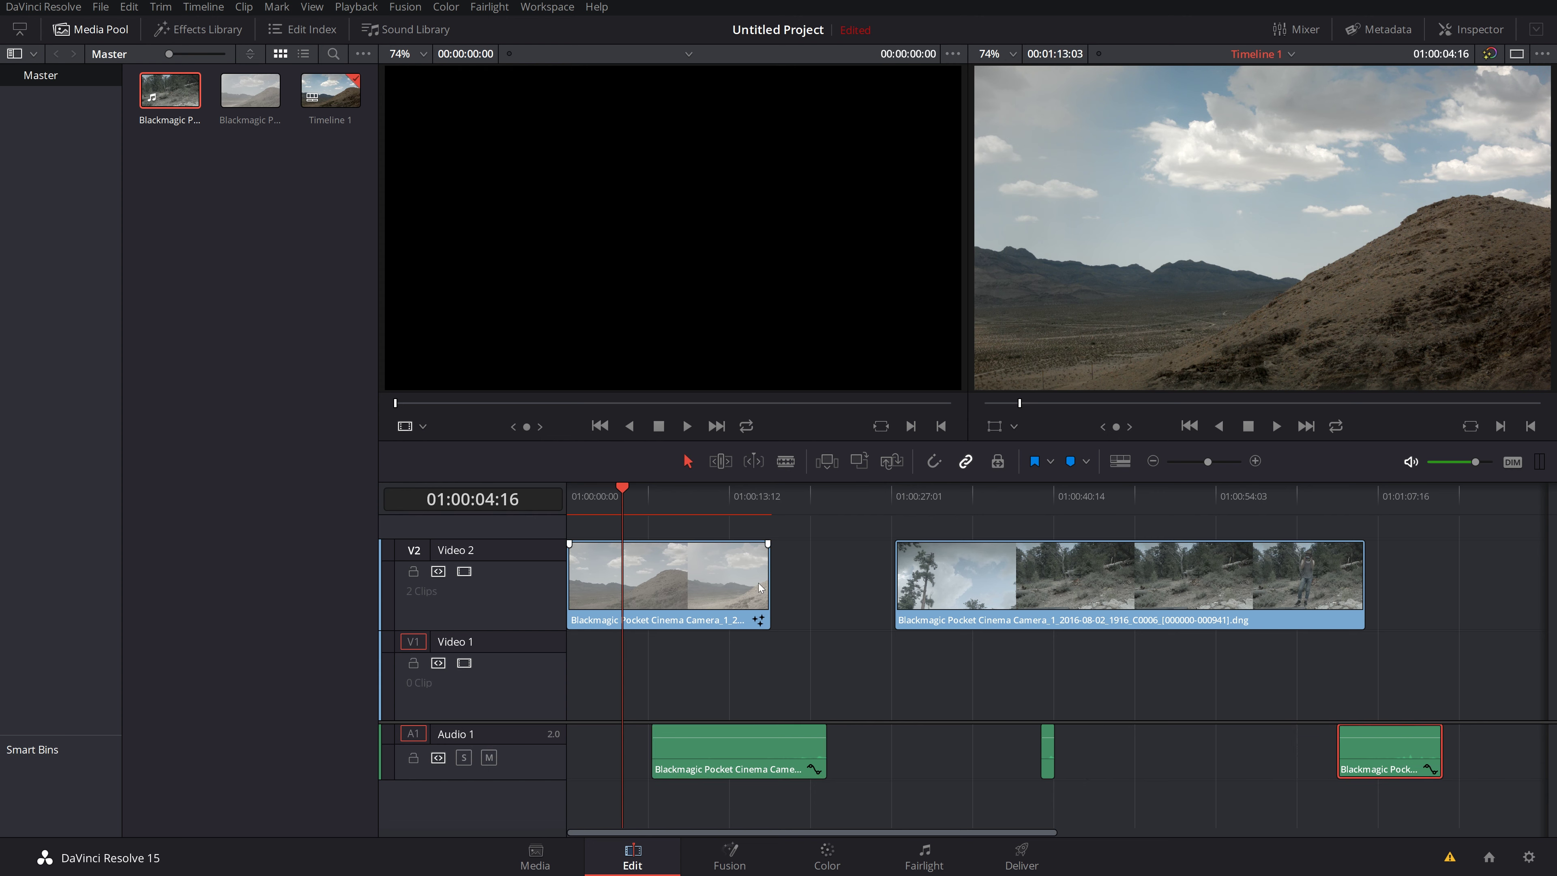
left_click(1030, 574)
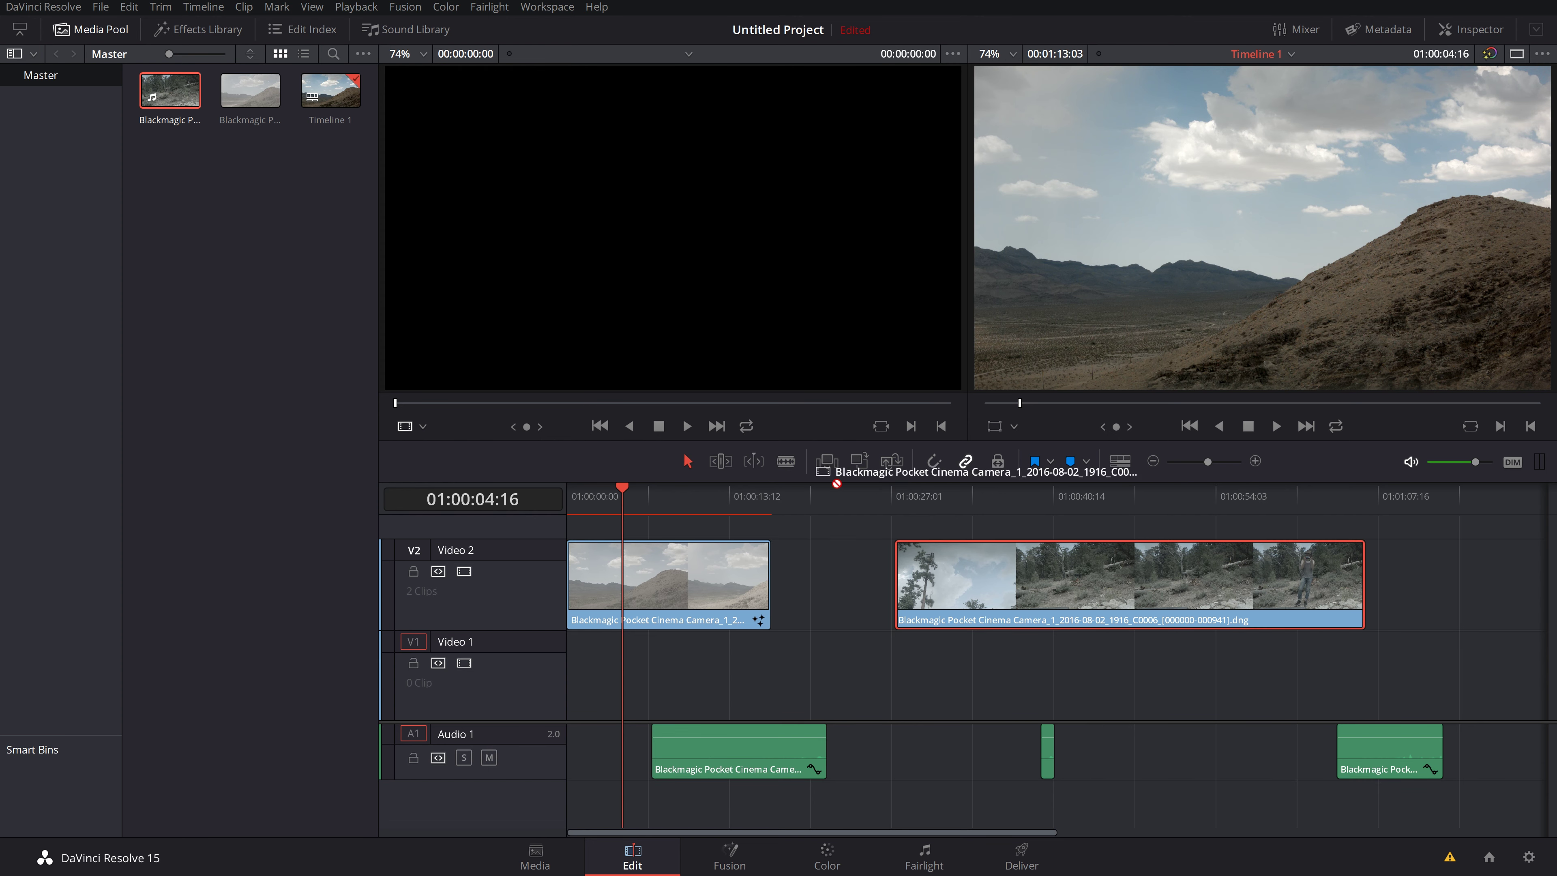
Step: Move the forest clip onto a new Video 3 track and shift it earlier
left_click_drag(989, 591, 869, 560)
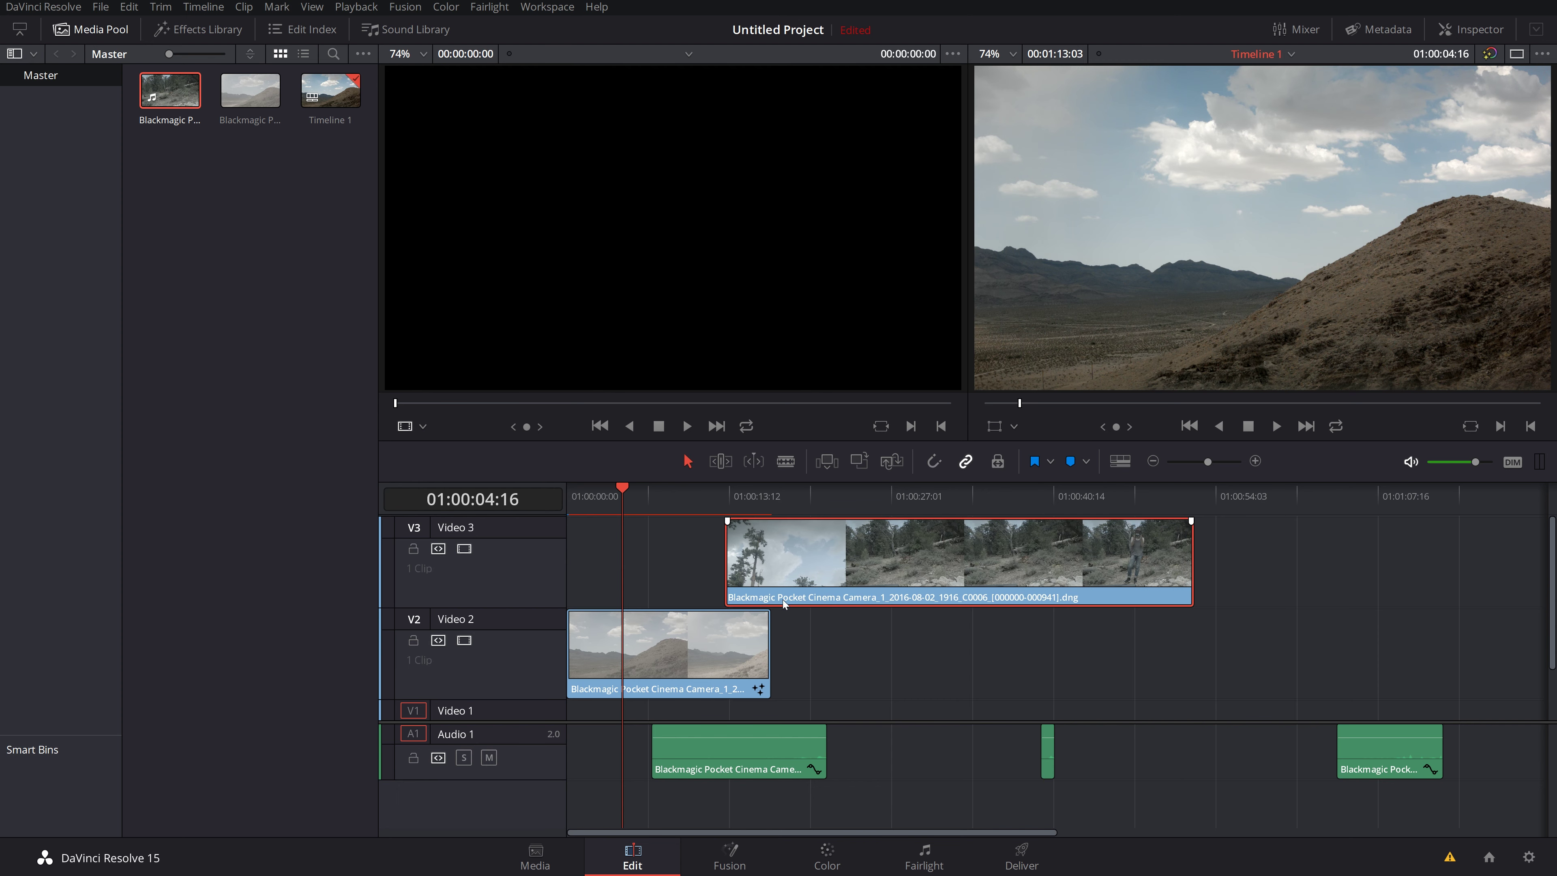
left_click_drag(684, 653, 684, 635)
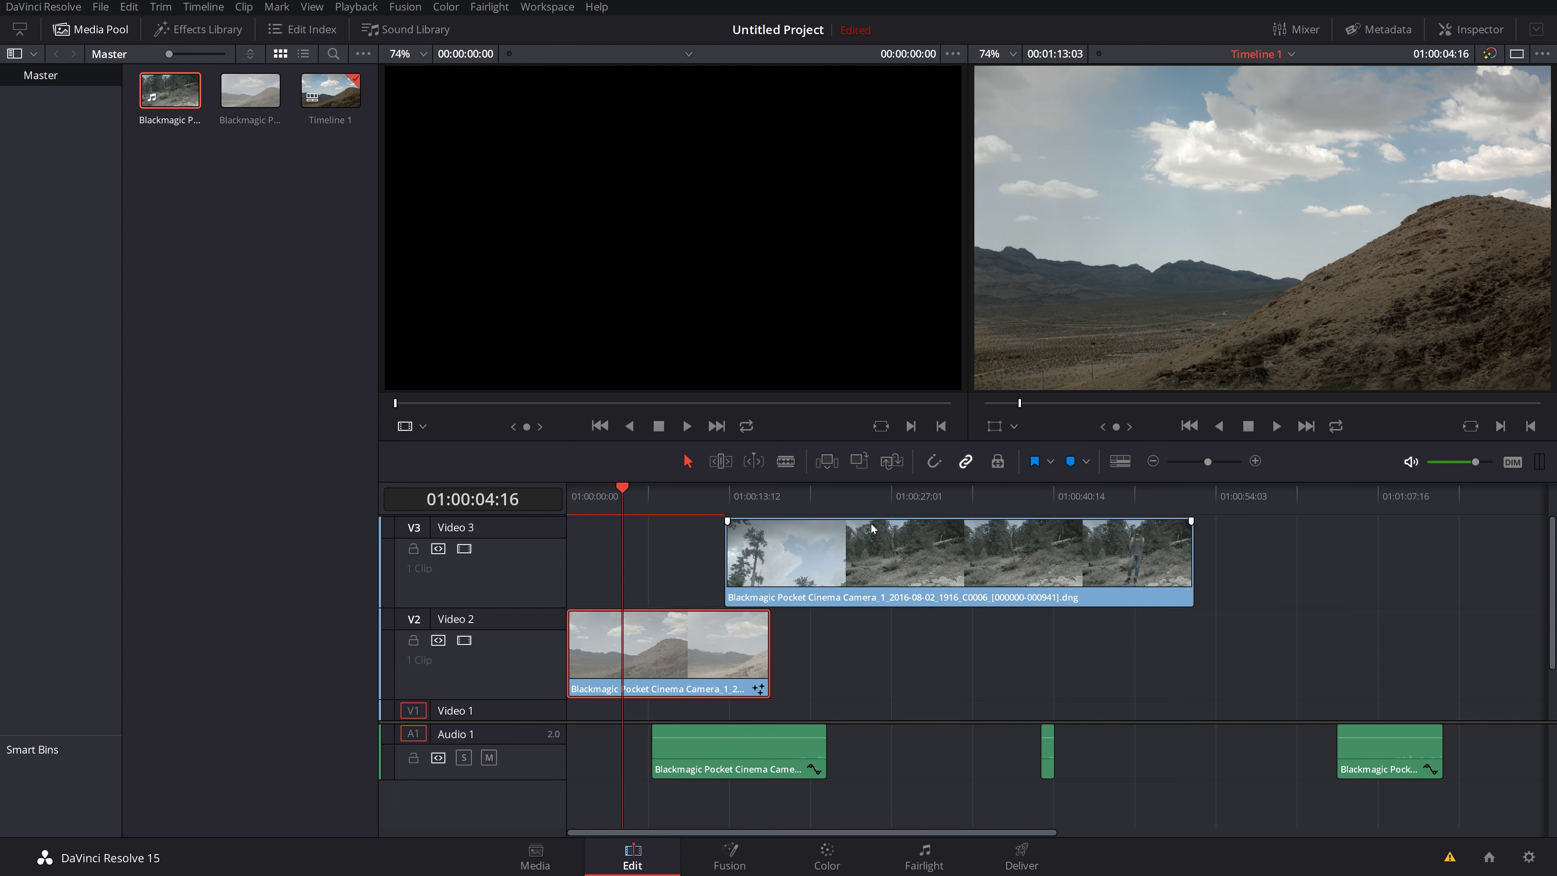
left_click_drag(870, 531, 751, 532)
left_click(673, 496)
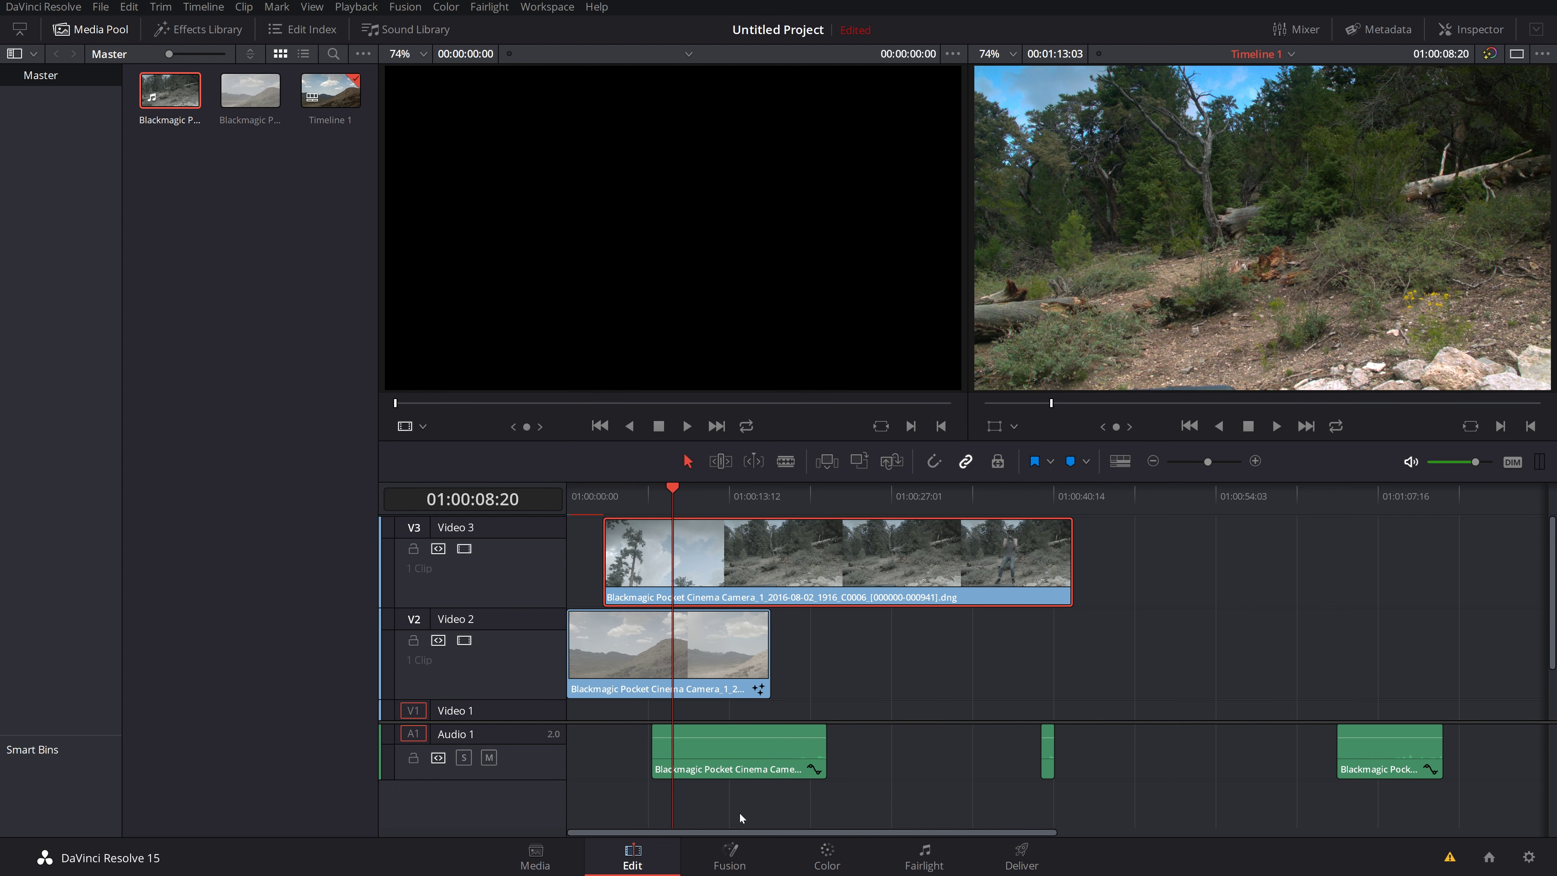
Step: Give the forest clip a fade-in and fade-out, preview the start, then show the Deliver page
left_click_drag(606, 522, 656, 521)
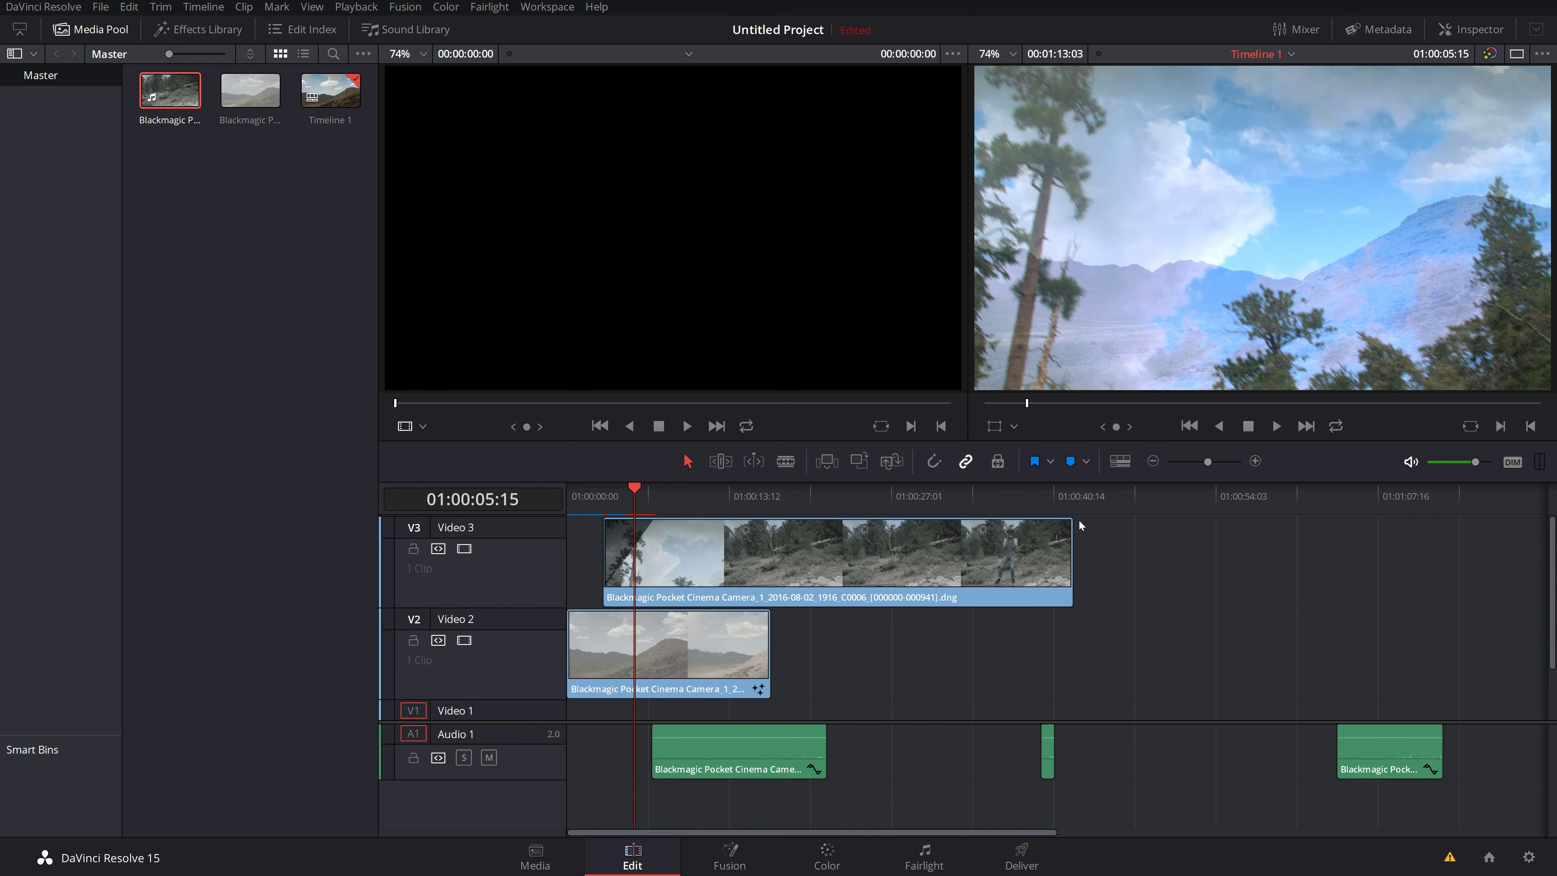
left_click_drag(1071, 521, 961, 522)
mouse_move(633, 489)
left_mouse_down()
mouse_move(574, 491)
mouse_move(635, 492)
left_mouse_up()
left_click_drag(653, 493, 601, 500)
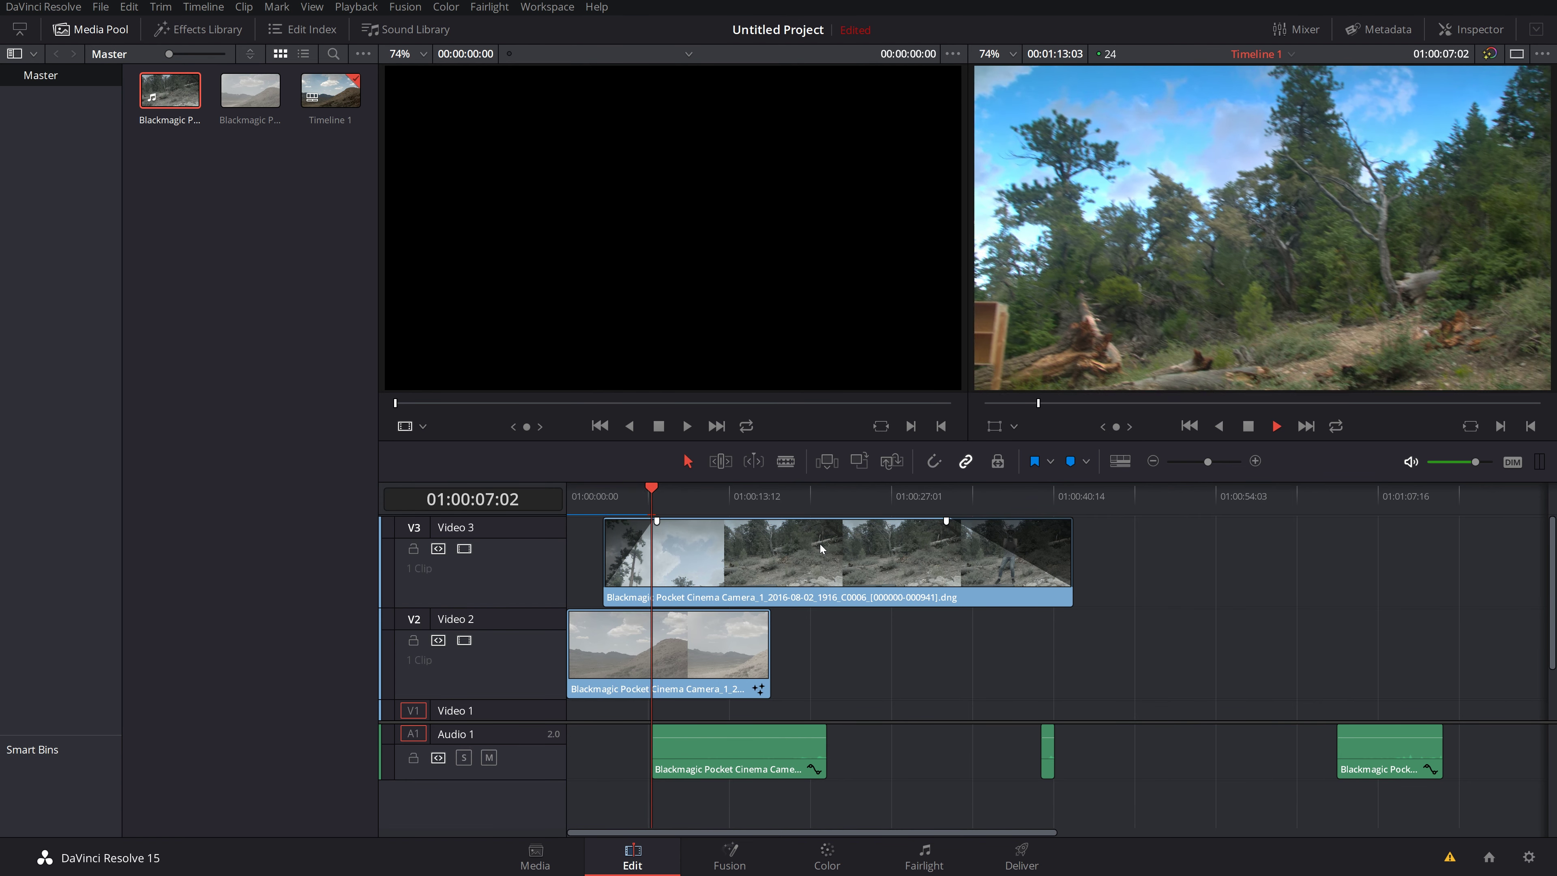
key("shift+8")
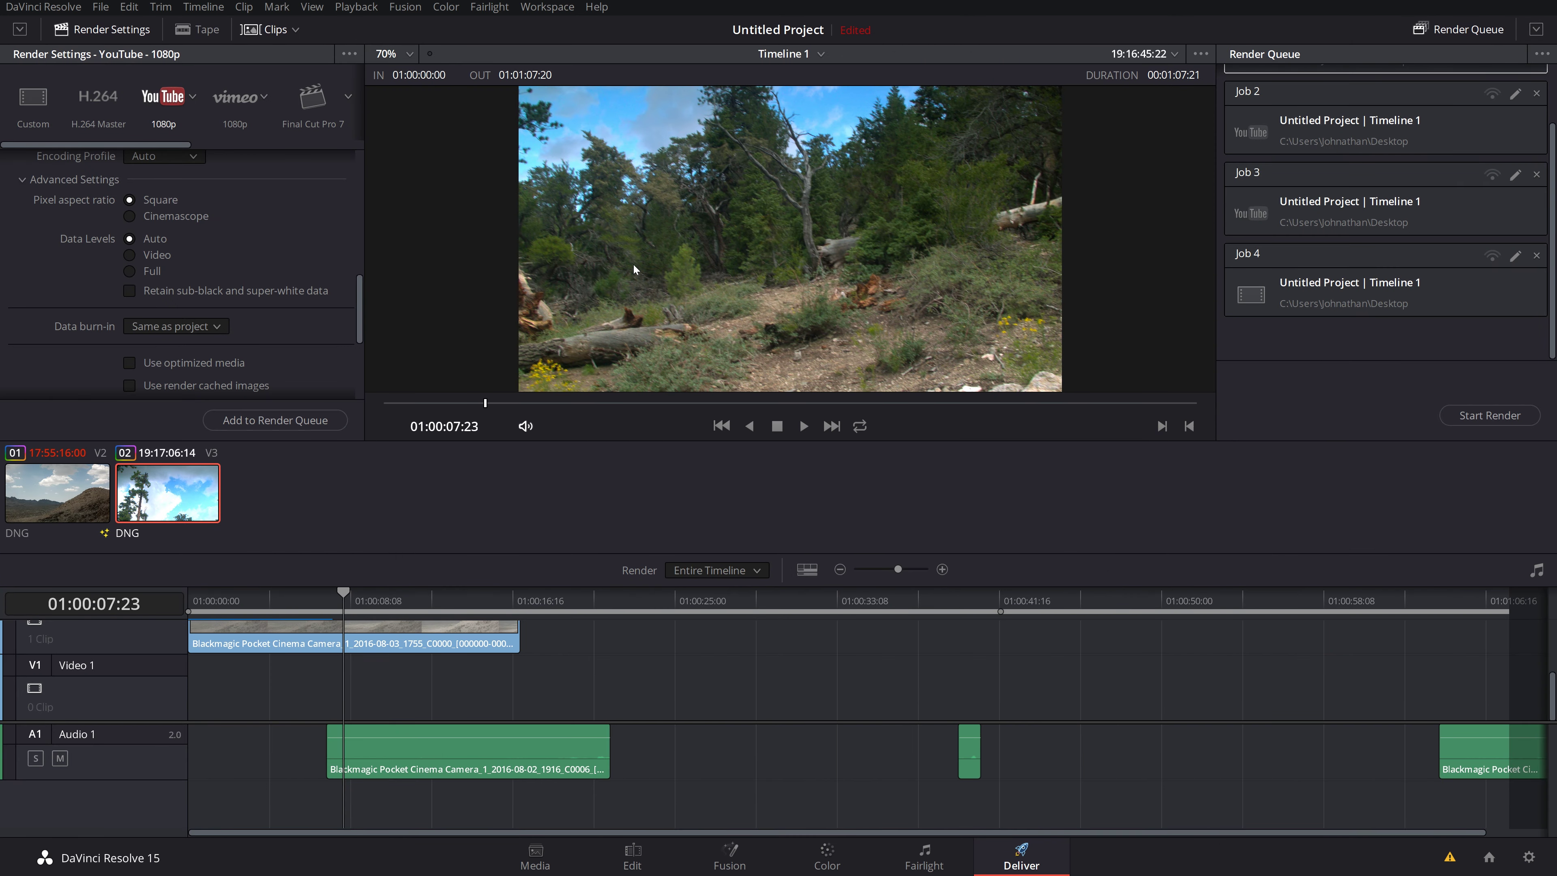